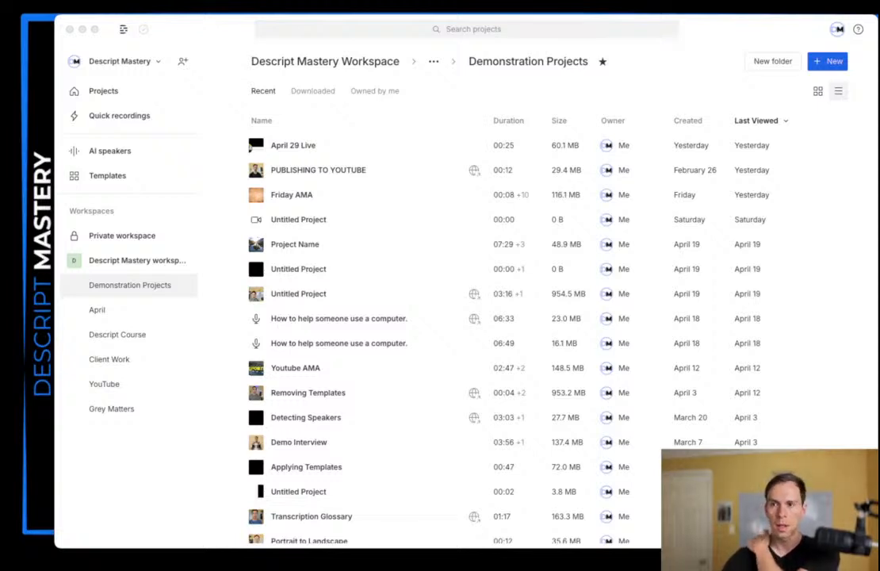
Step: Create a new video project in the Demonstration Projects folder and title it "Shapes Practice"
click(682, 32)
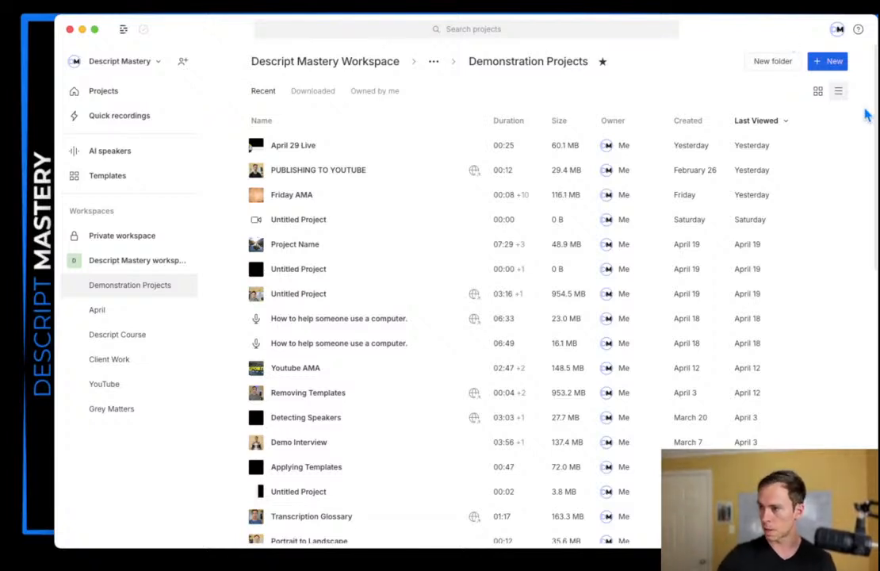
click(820, 68)
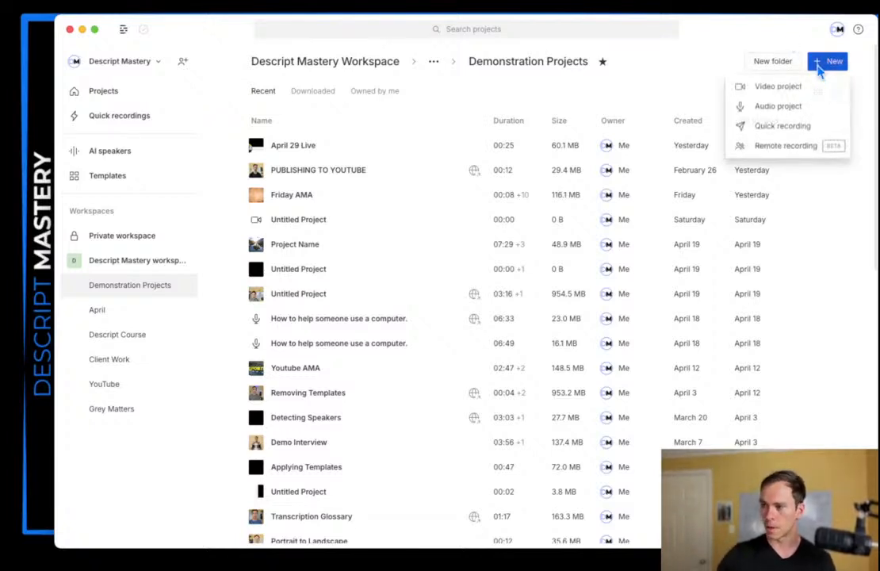
click(781, 86)
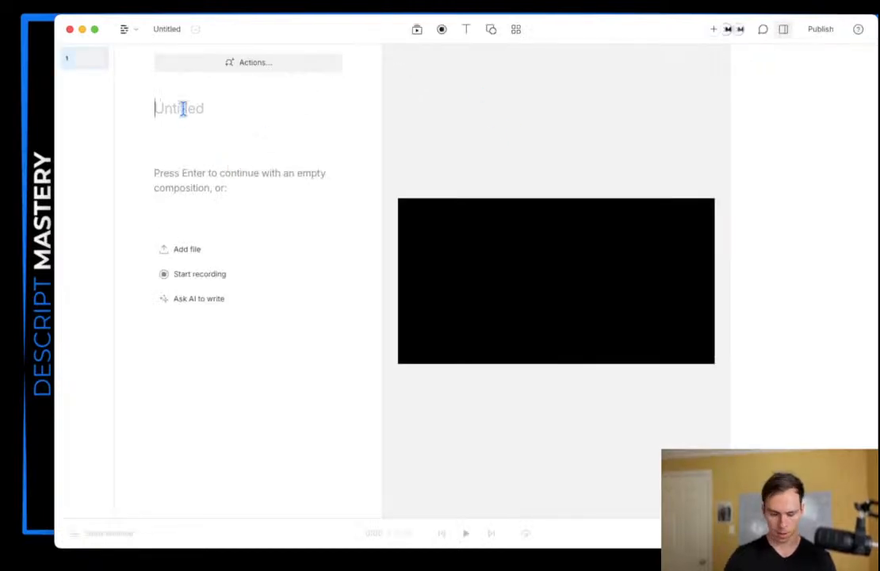
text(Shapes Pra)
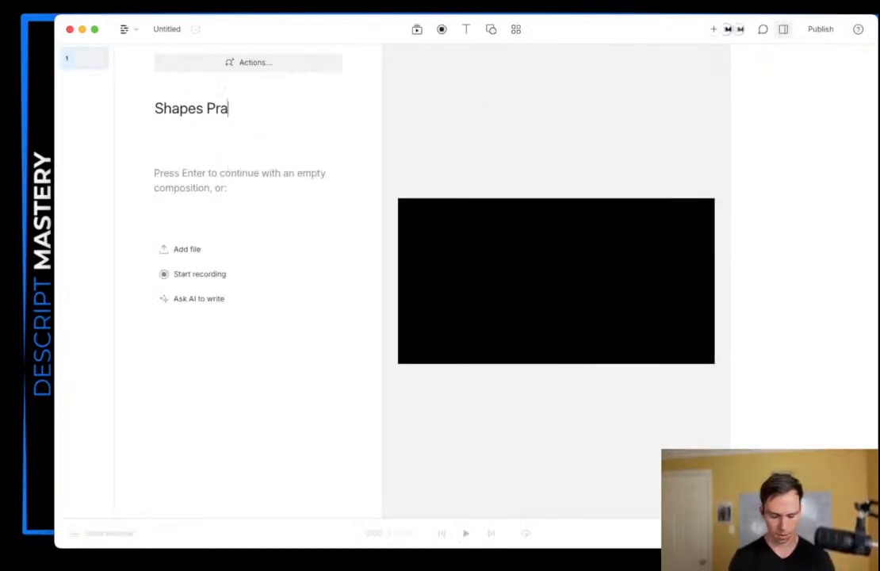
text(ctice)
key(Return)
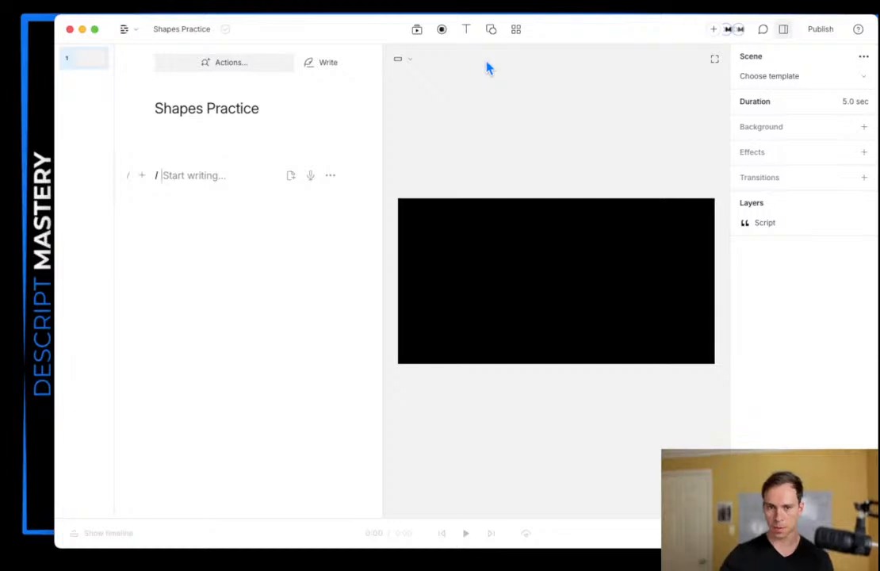
Step: Add a rectangle shape to the empty scene
click(492, 32)
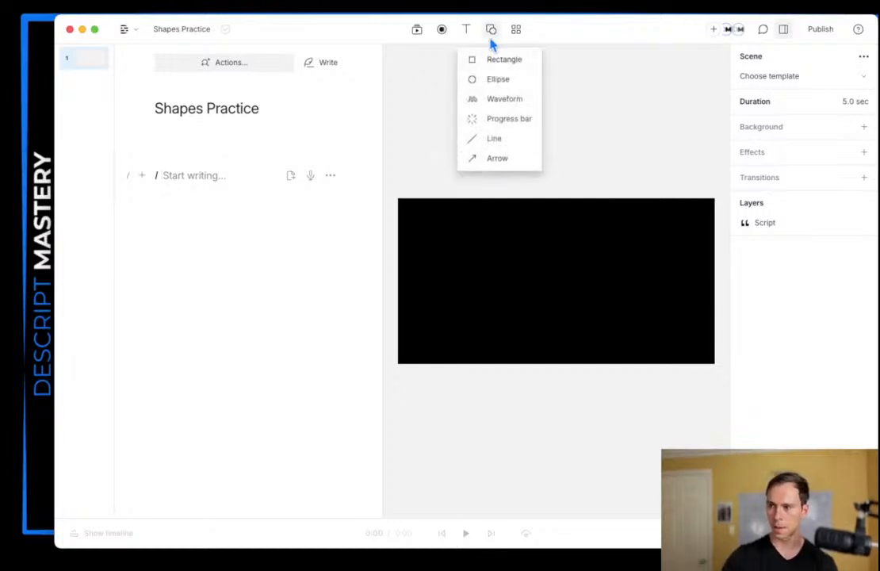
click(492, 40)
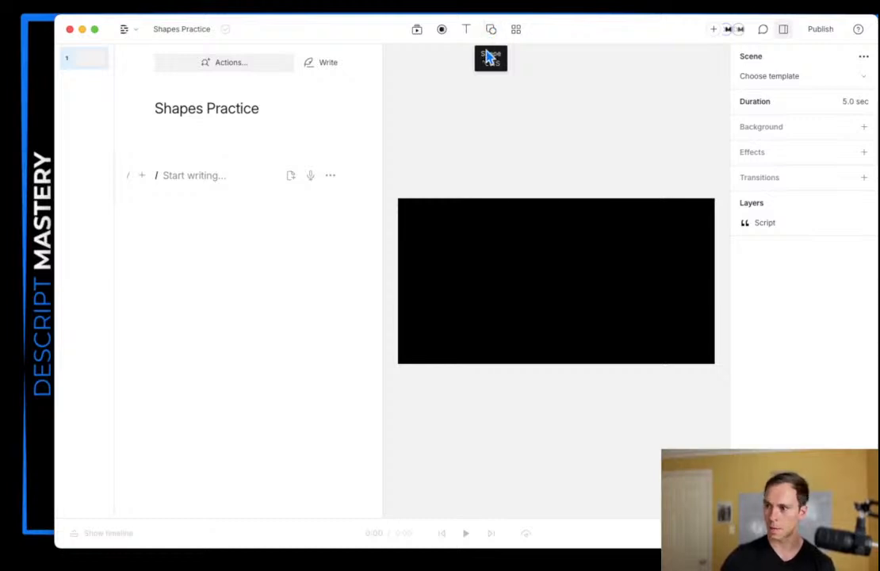
click(494, 30)
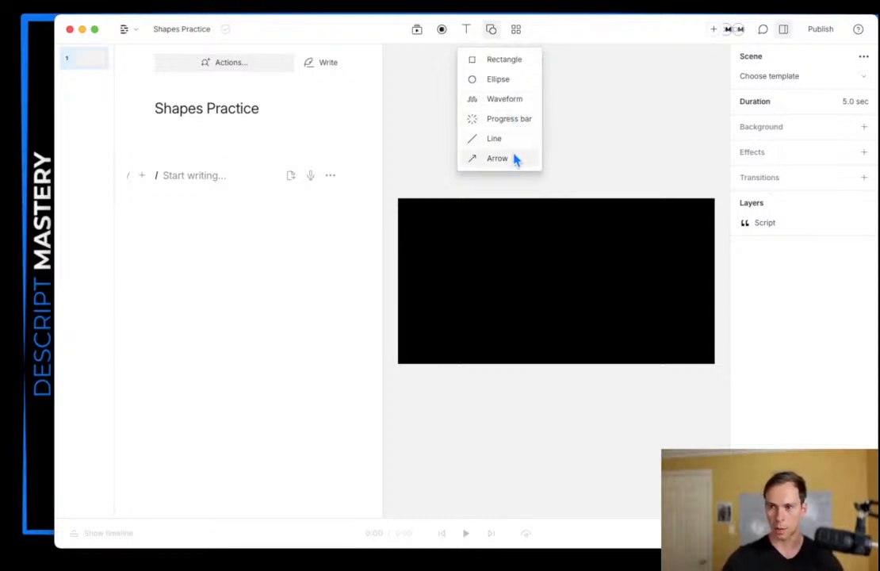
click(488, 67)
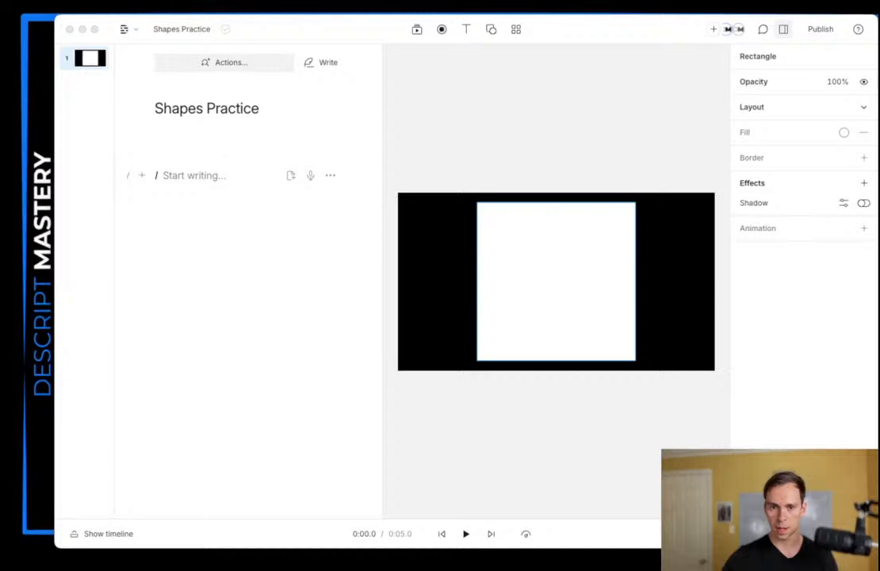
click(589, 156)
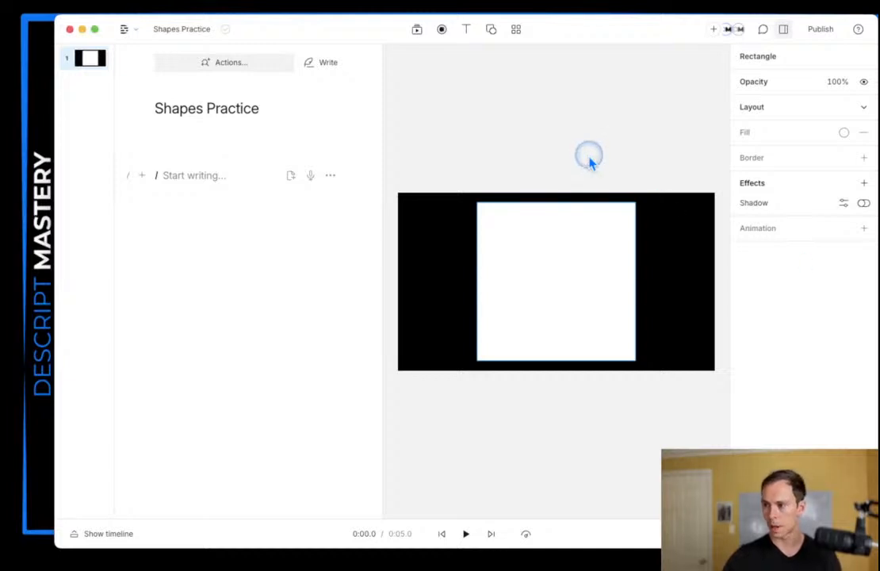
Step: Resize the rectangle to about 2663 wide by 1635 high and centre it on the canvas
drag(557, 288, 543, 287)
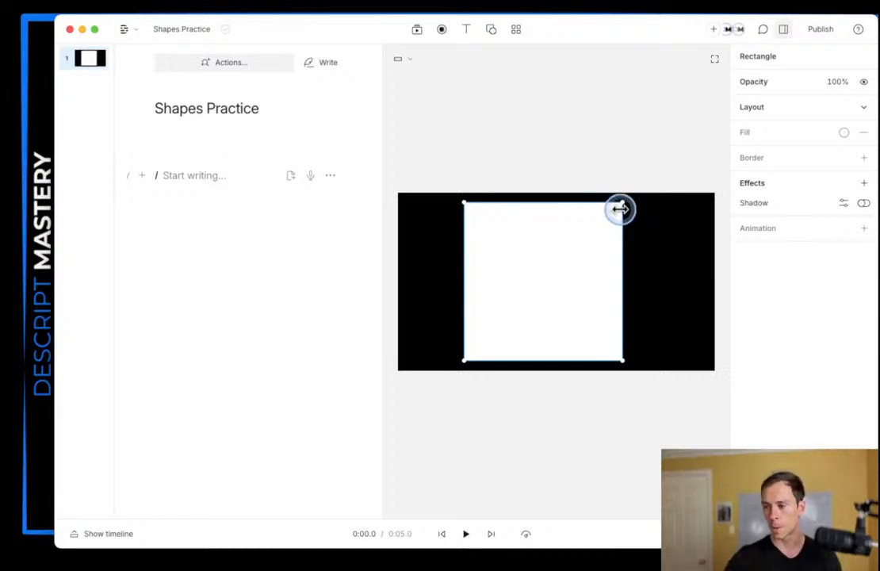
drag(620, 210, 661, 208)
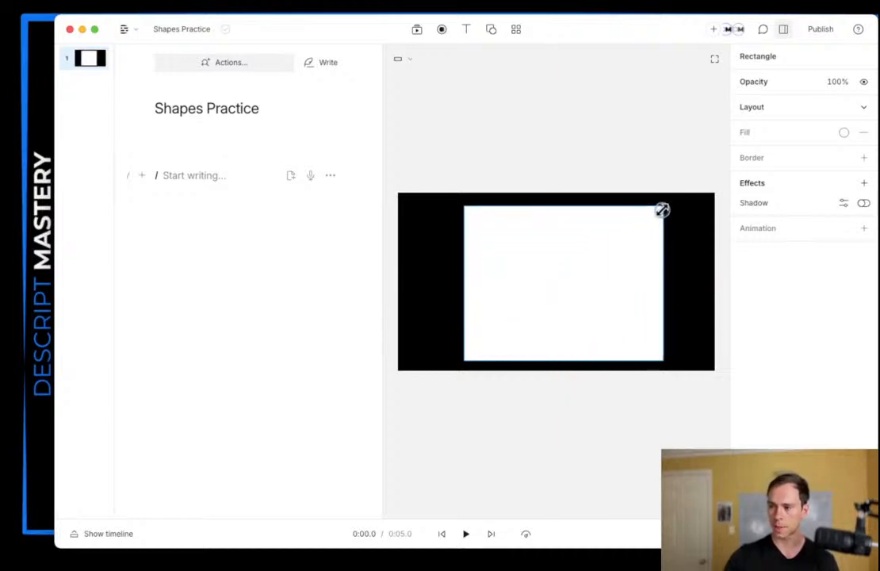
drag(668, 278, 687, 297)
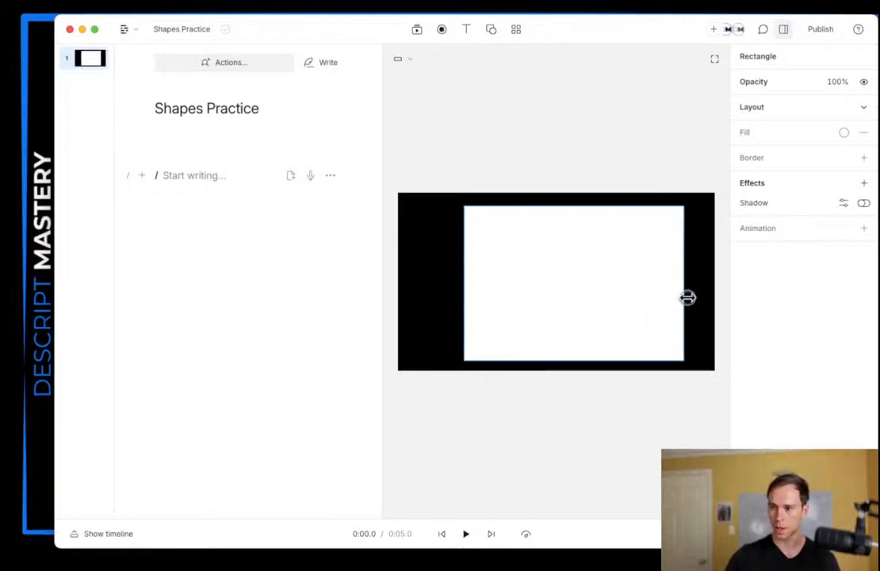
drag(552, 208, 562, 226)
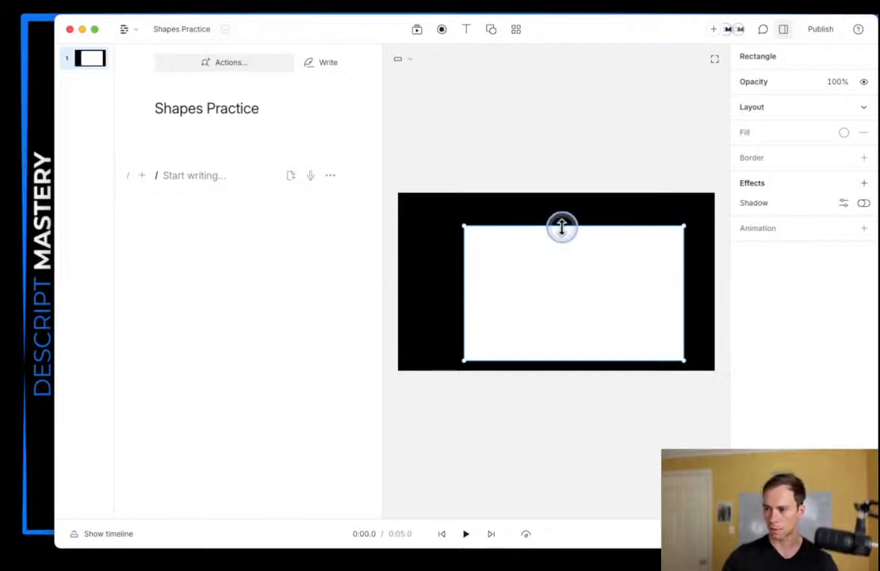
mouse_move(571, 269)
mouse_down()
mouse_move(552, 263)
mouse_move(571, 288)
mouse_move(581, 285)
mouse_move(572, 281)
mouse_move(576, 270)
mouse_up()
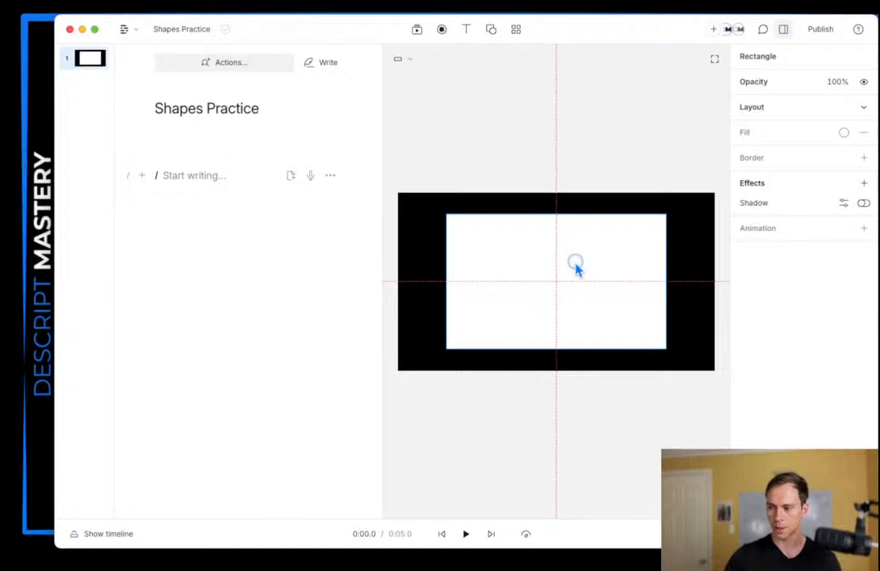
drag(576, 269, 574, 267)
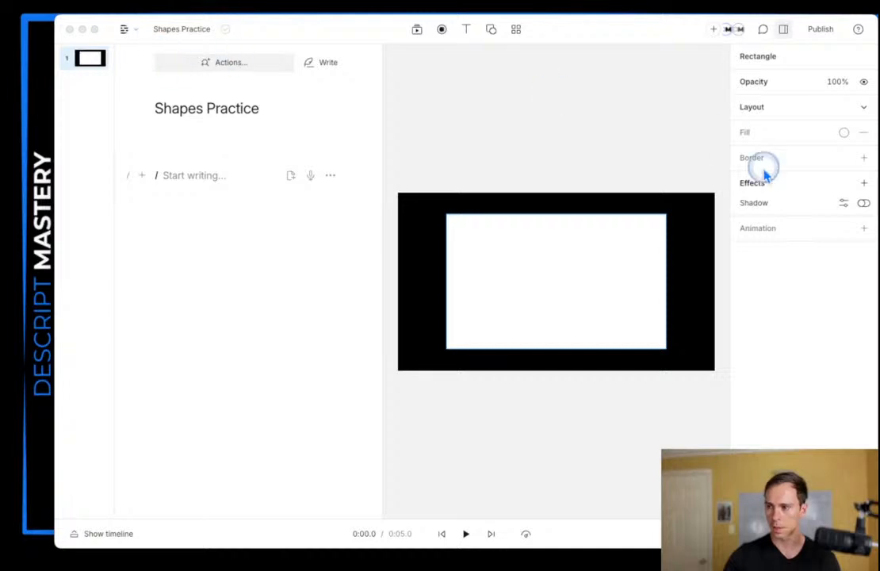
Step: Narrow the window slightly and expand the rectangle's layout settings to review its position, width and height
click(874, 347)
mouse_move(874, 347)
mouse_down()
mouse_move(848, 345)
mouse_move(862, 347)
mouse_up()
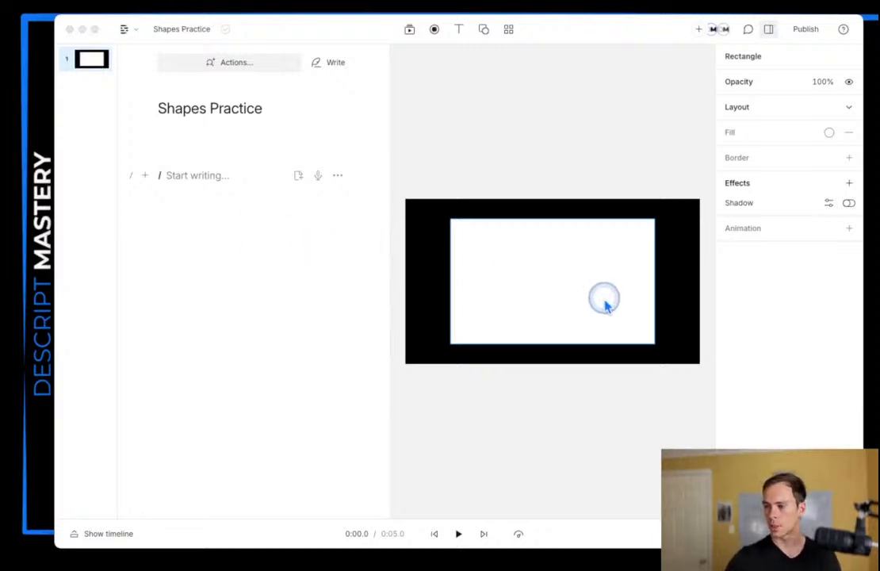
click(750, 113)
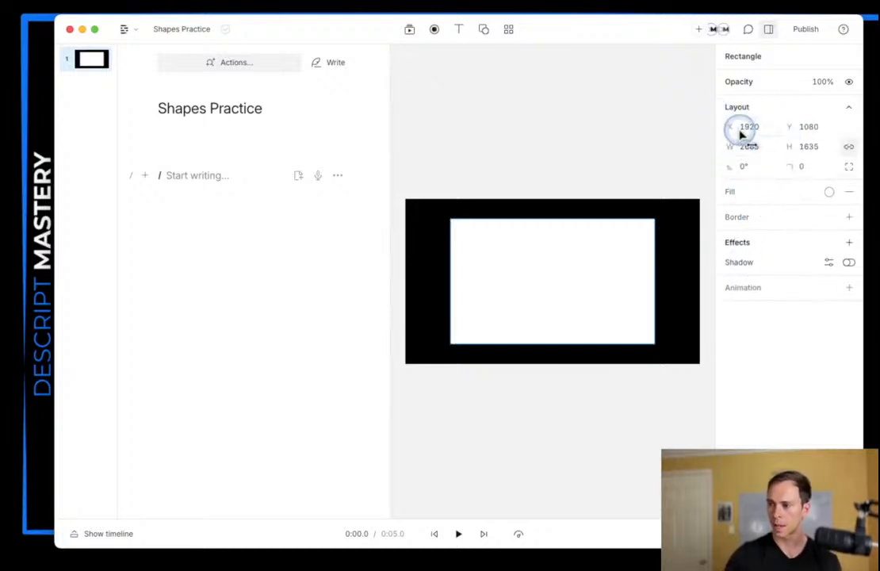
click(745, 127)
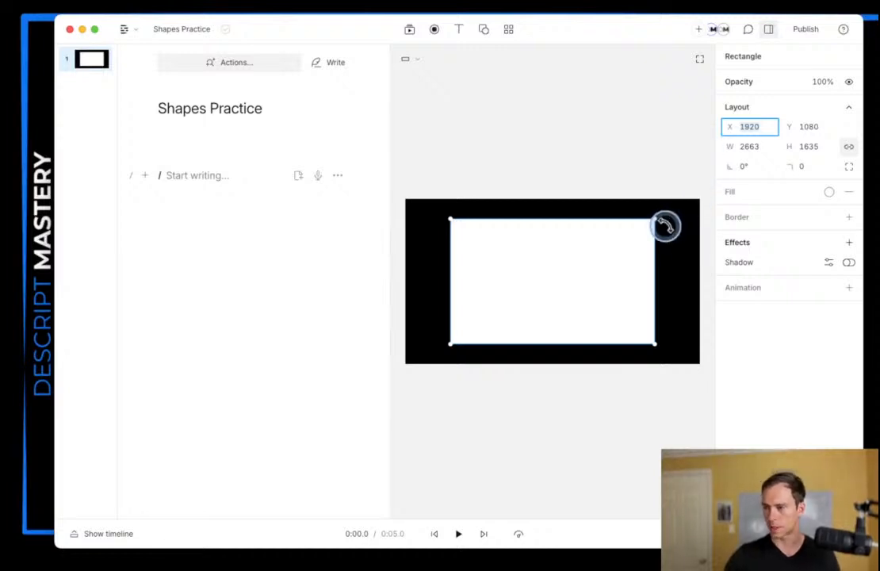
mouse_move(560, 283)
mouse_down()
mouse_move(420, 359)
mouse_move(485, 335)
mouse_move(570, 286)
mouse_move(550, 287)
mouse_move(560, 288)
mouse_up()
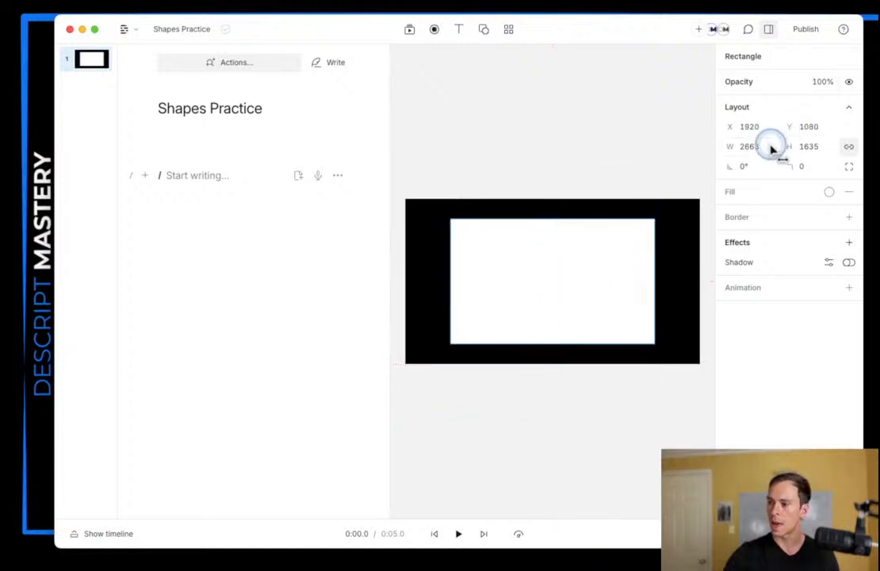
click(748, 148)
click(798, 145)
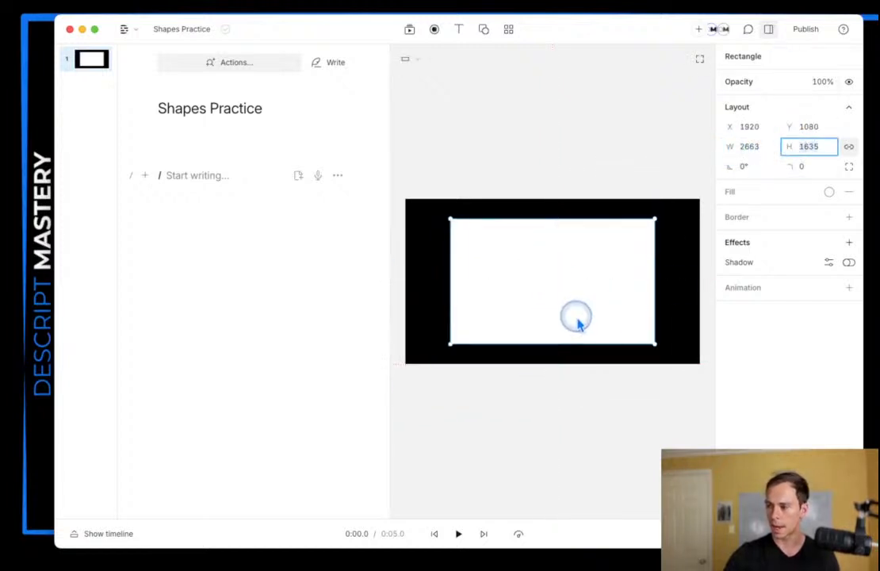
drag(555, 292, 557, 294)
Step: Set the rectangle's width to 2700, 2900 and finally 3200 with its proportions linked
click(750, 152)
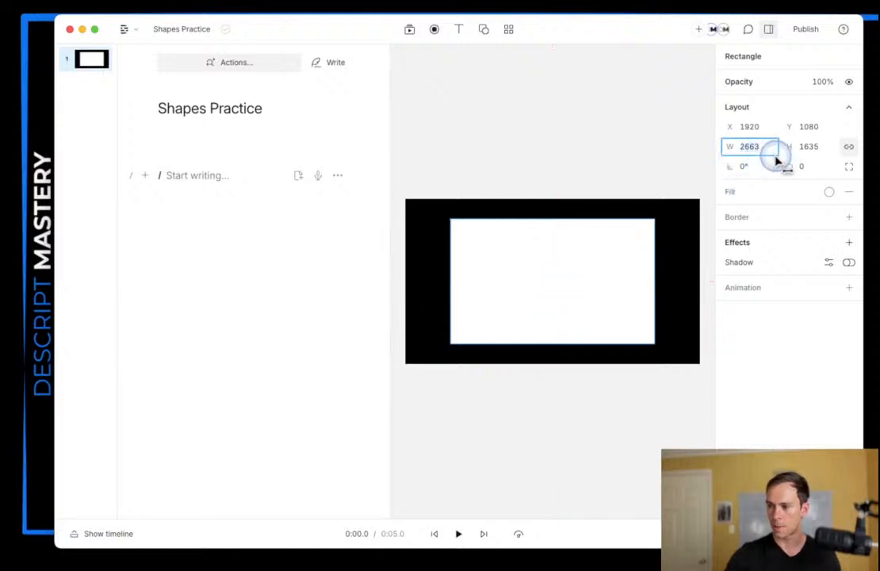
text(2700)
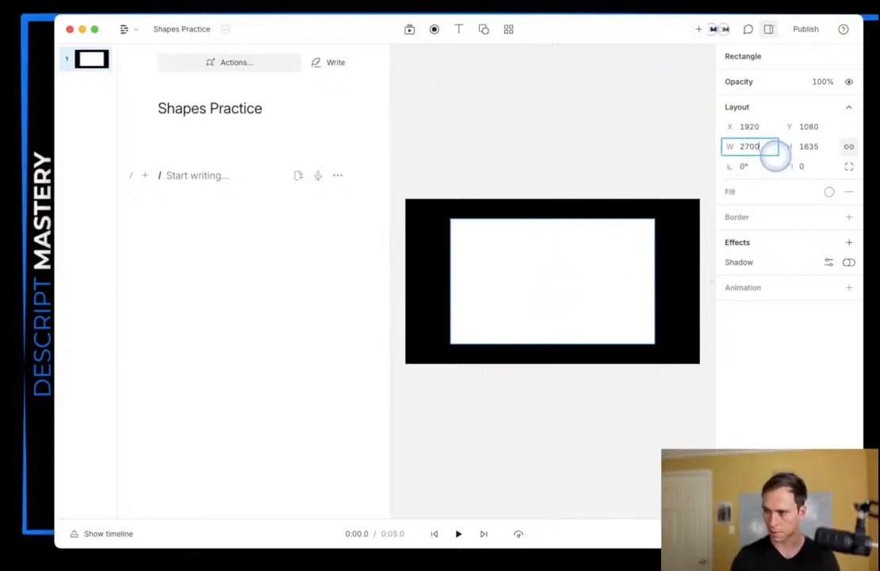
key(Return)
text(29)
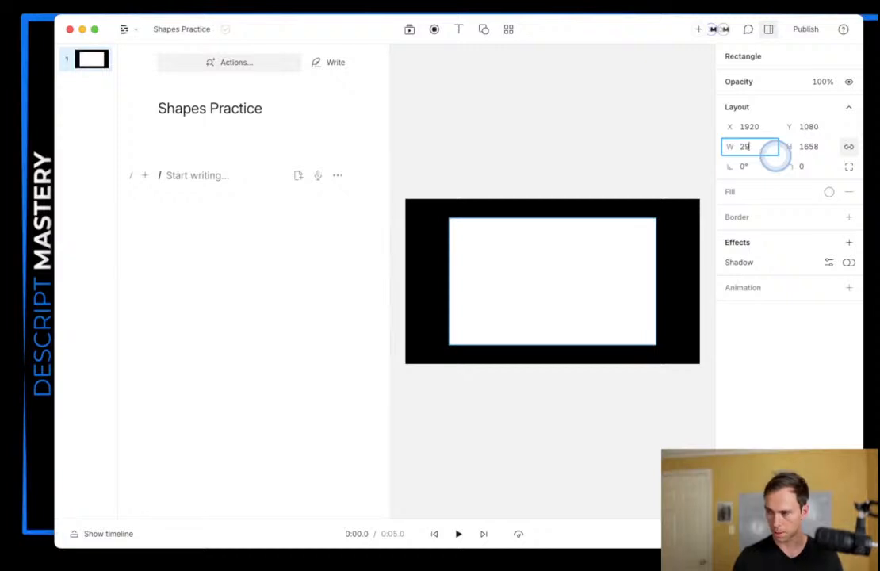
text(00)
key(Return)
text(320)
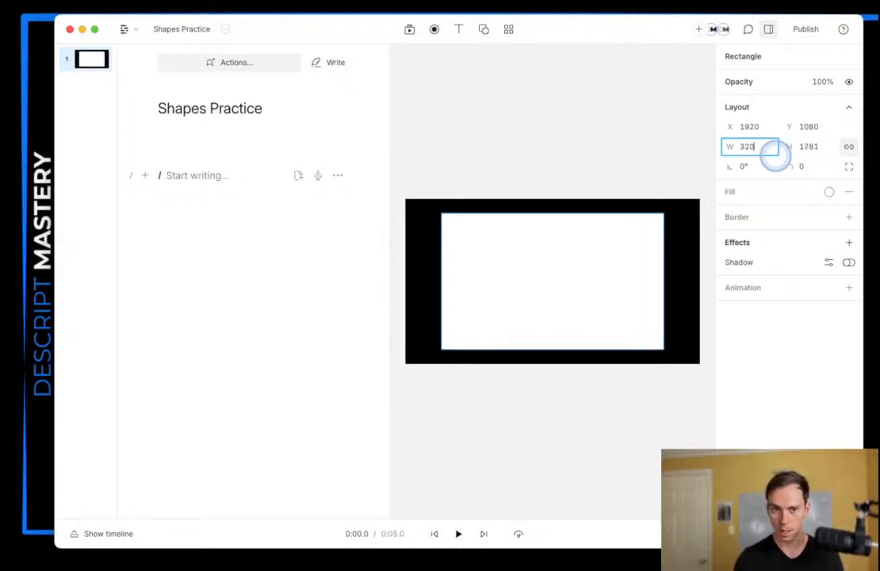
text(0)
key(Return)
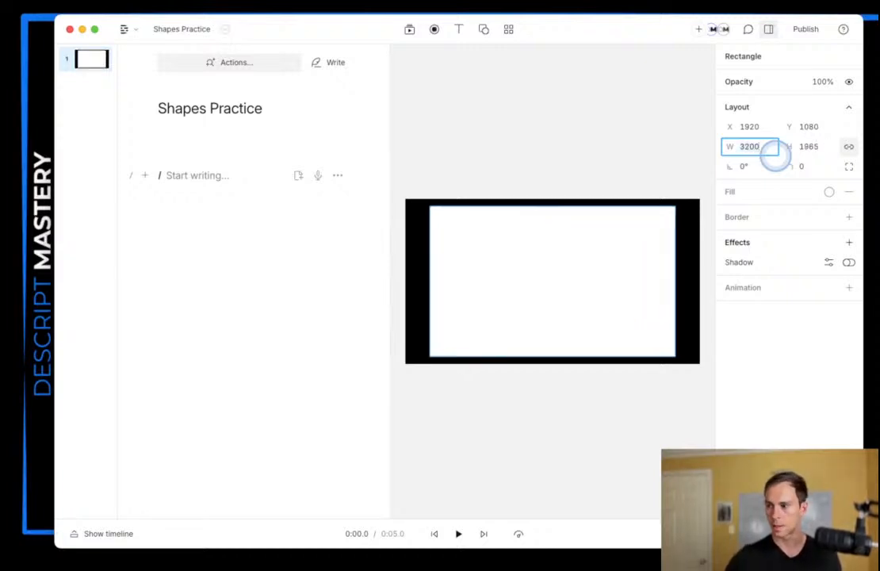
Step: Set the rectangle's height to 500 with its proportions linked
click(802, 148)
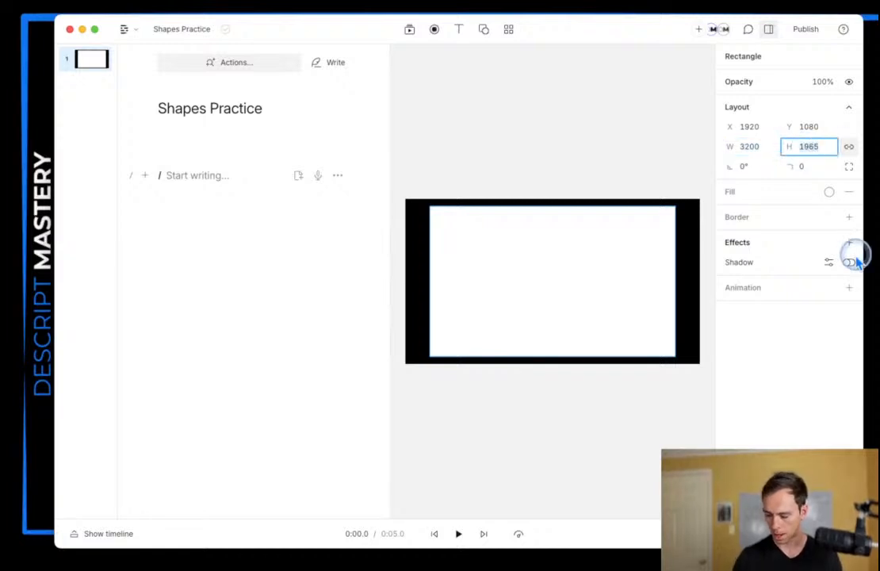
text(500)
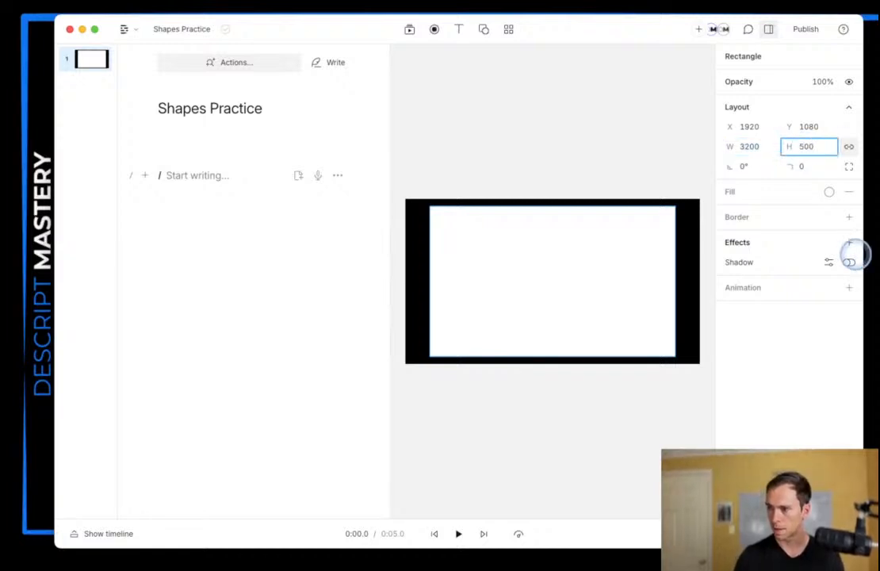
key(Return)
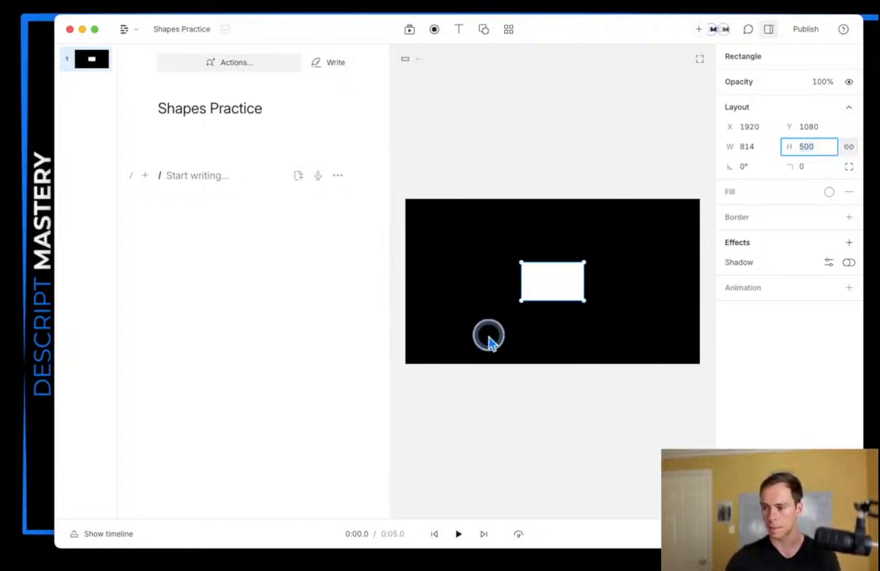
Step: Unlink the rectangle's width and height, and set only the height to 1100
click(848, 149)
click(803, 147)
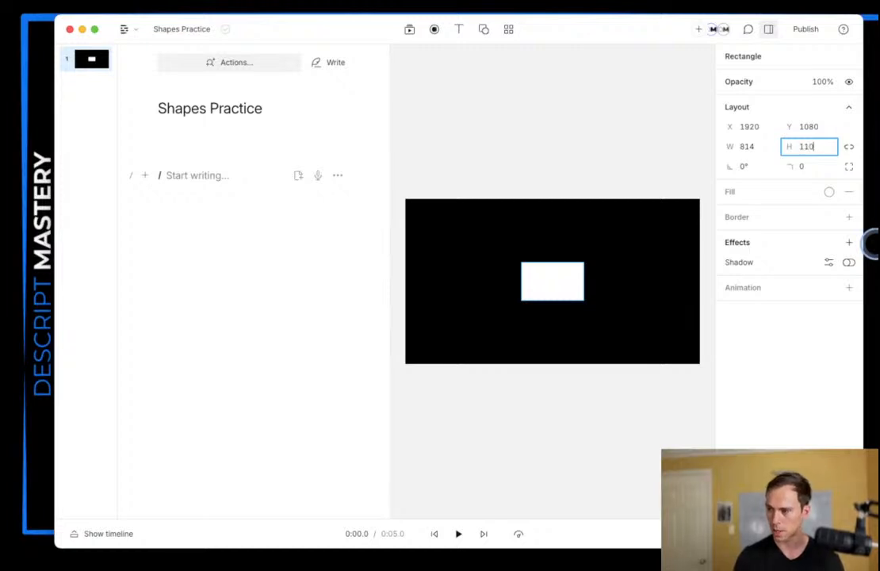
key(Return)
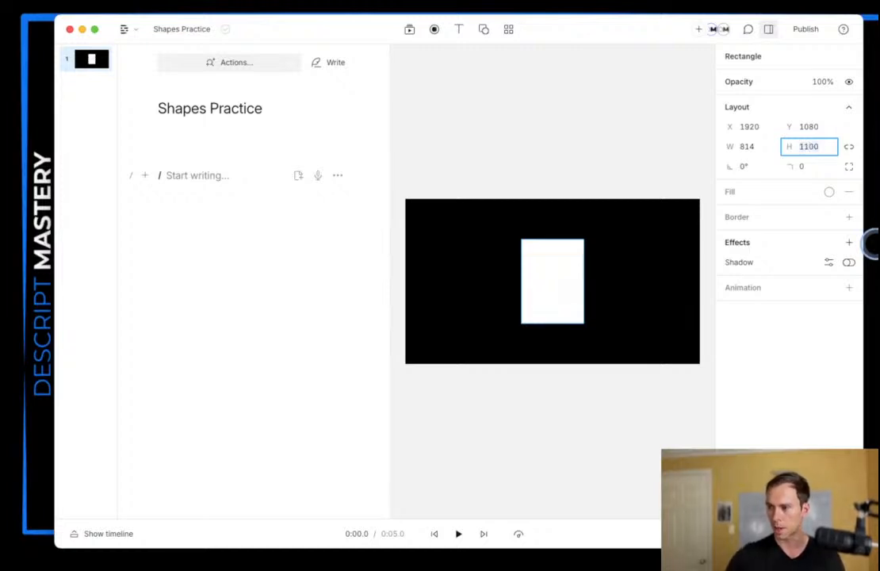
Step: Set the rectangle's height to 1500 and move it to about X 1513, Y 967
click(560, 295)
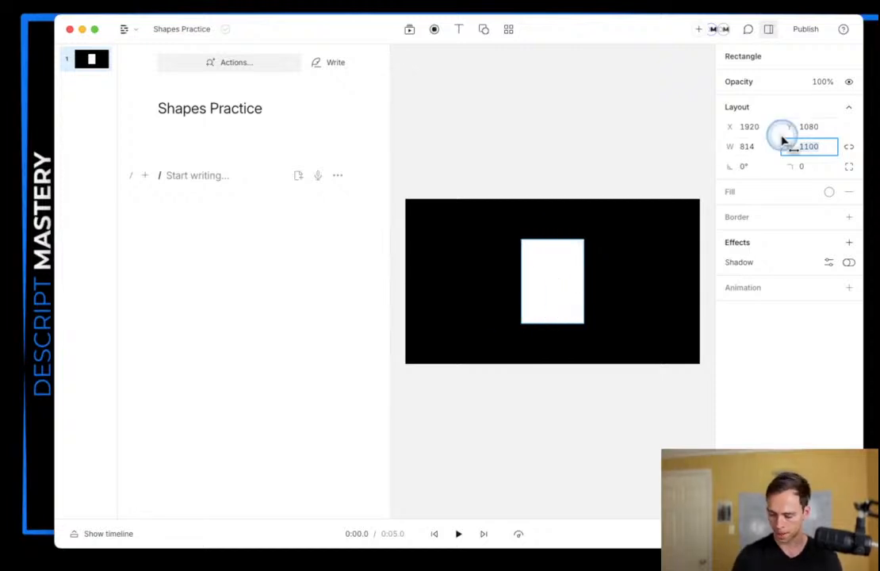
key(Return)
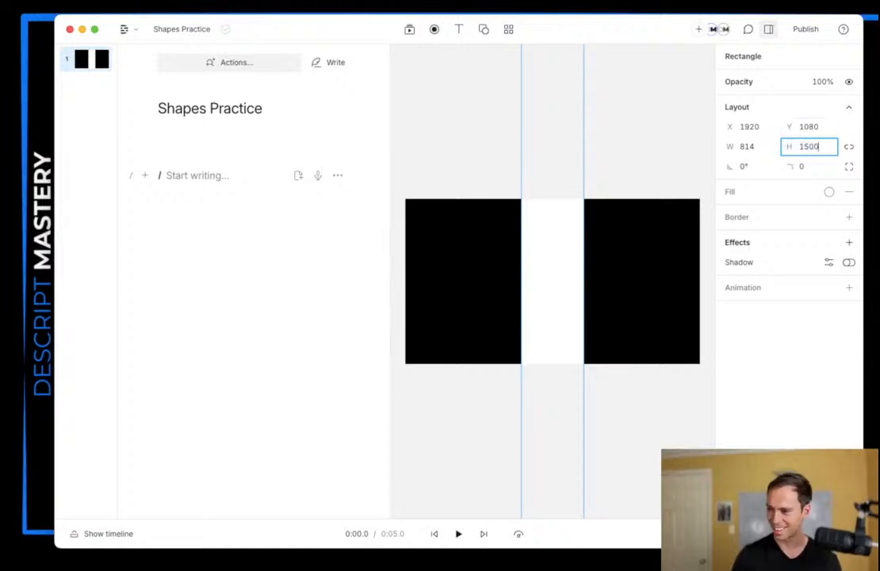
key(Return)
click(551, 283)
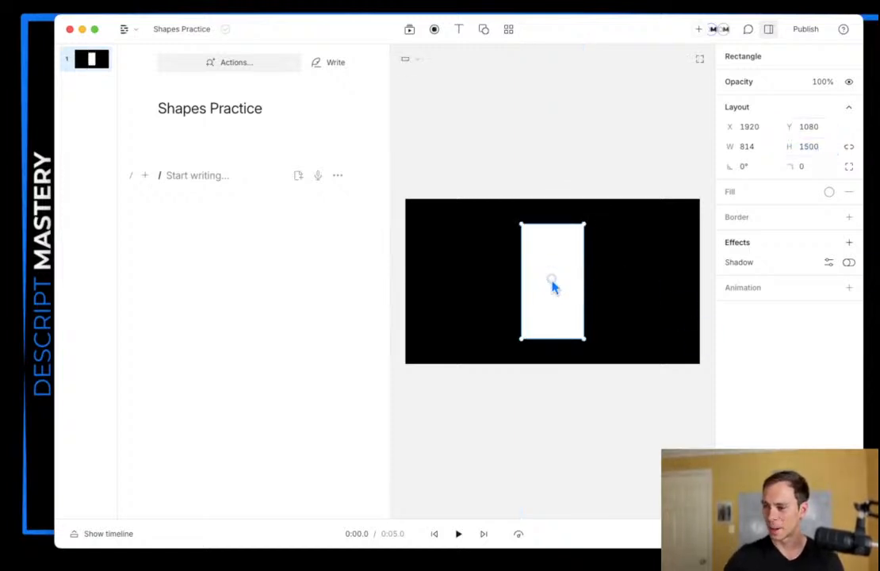
drag(553, 287, 534, 274)
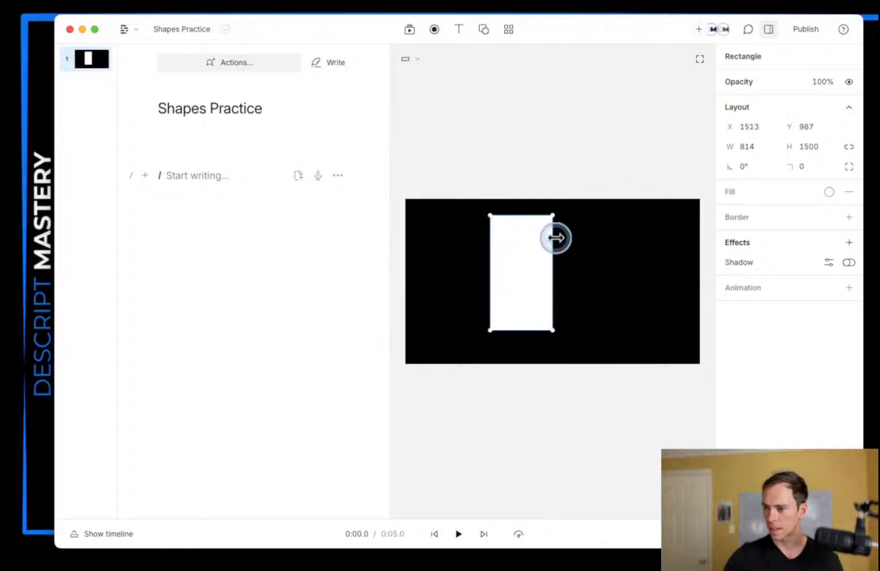
Step: Resize the rectangle freehand to about 2323 wide by 1306 high and centre it on the canvas at X 1920, Y 1080
drag(555, 216, 670, 316)
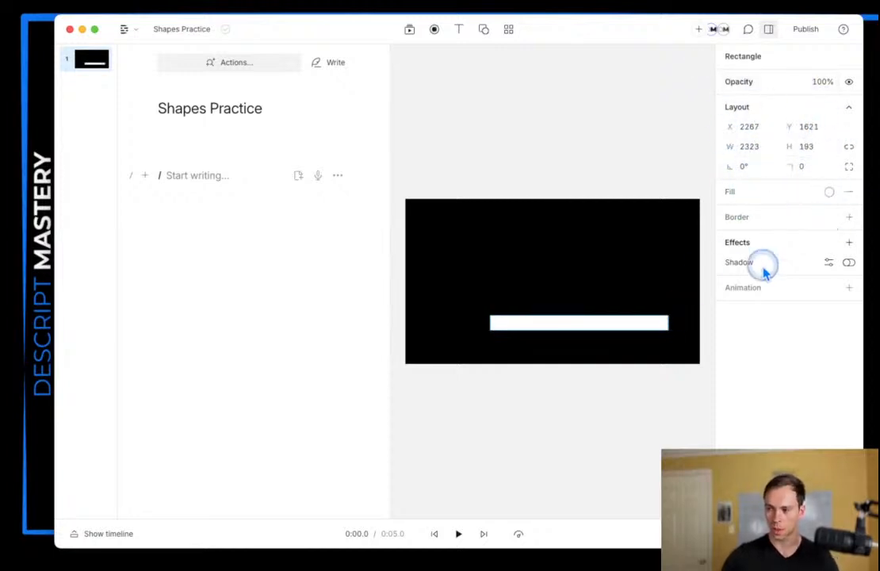
drag(558, 315, 575, 229)
drag(580, 288, 553, 298)
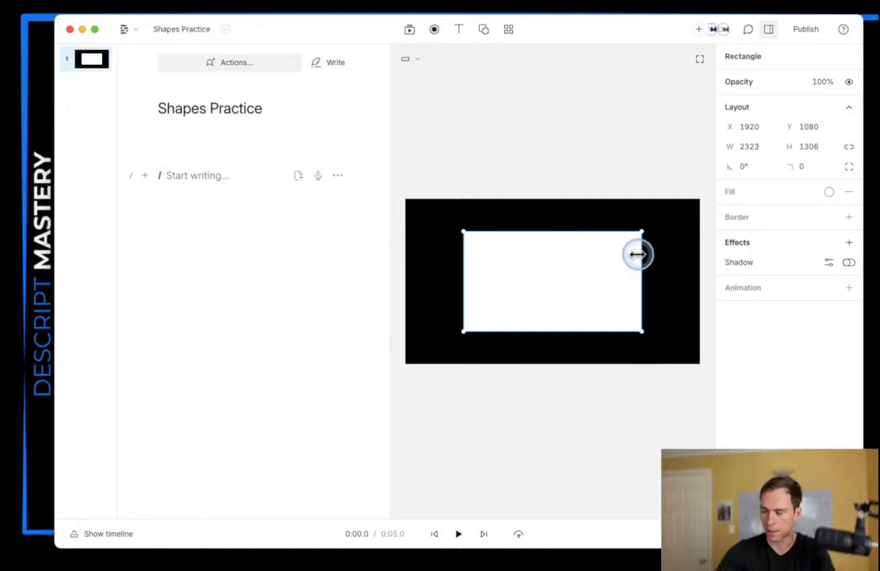
Step: Set the rectangle's rotation to 90°, 180° and finally 45°
click(746, 167)
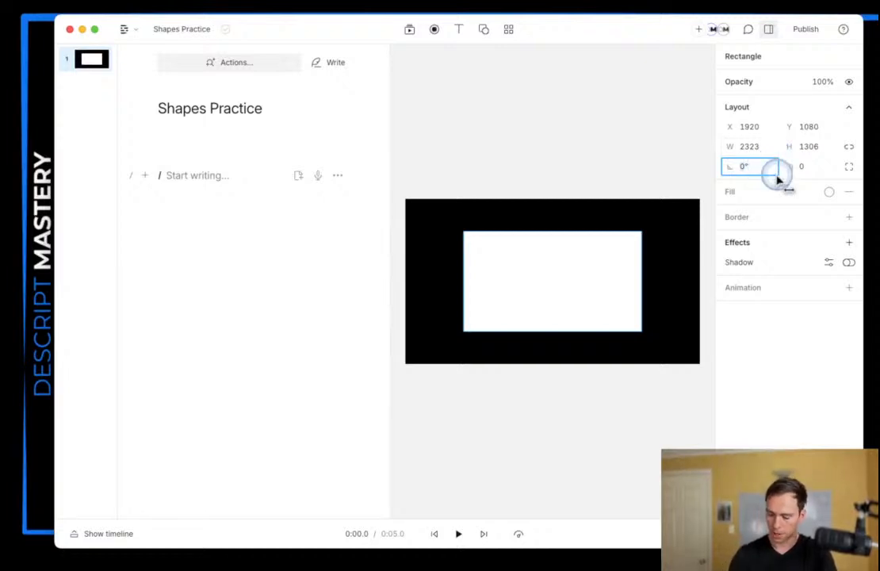
text(90)
key(Return)
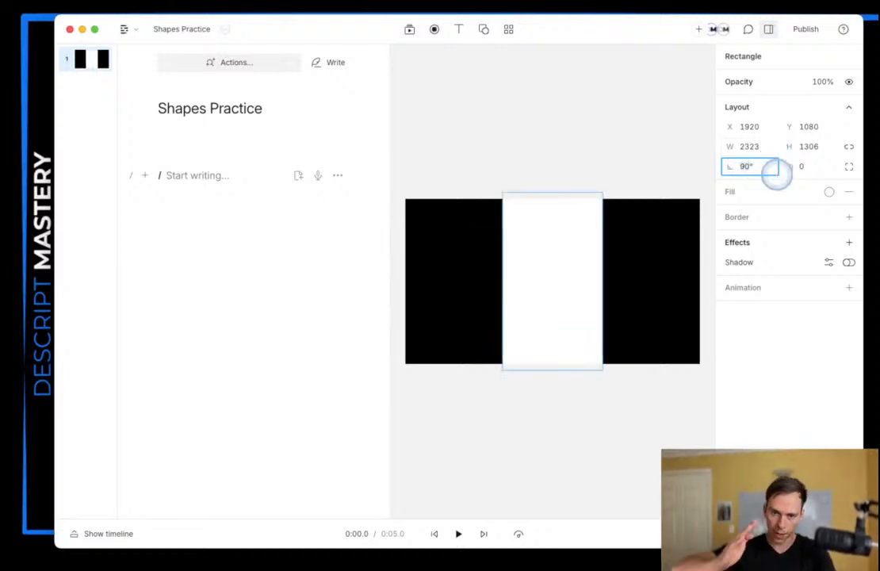
text(18)
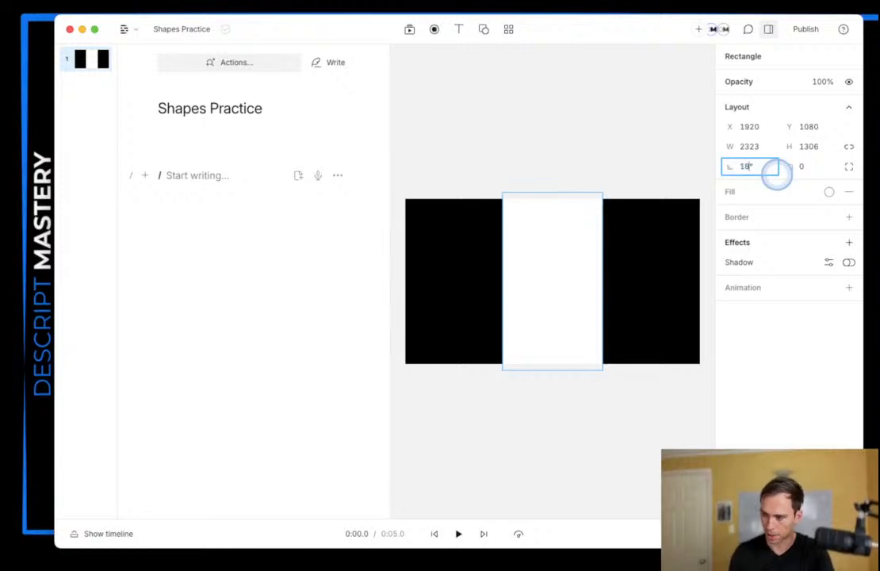
text(0)
key(Return)
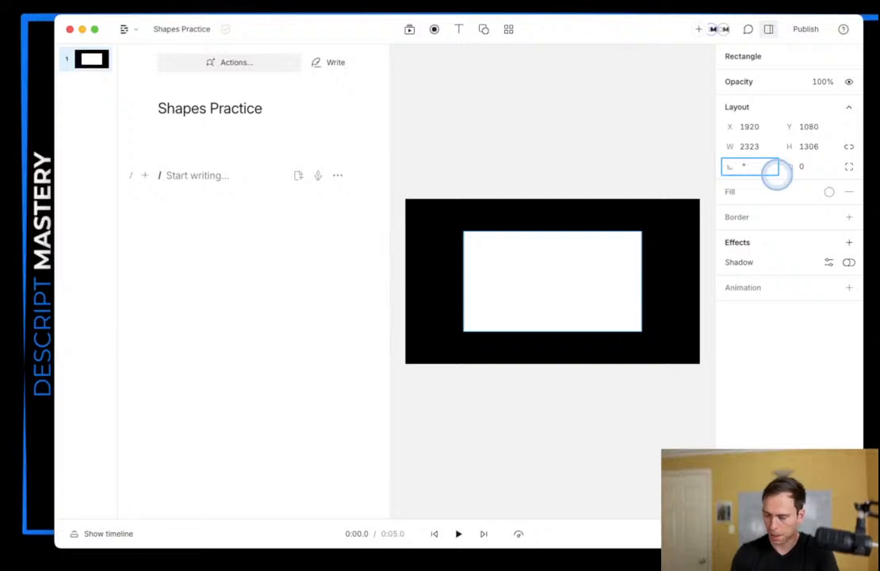
text(45)
key(Return)
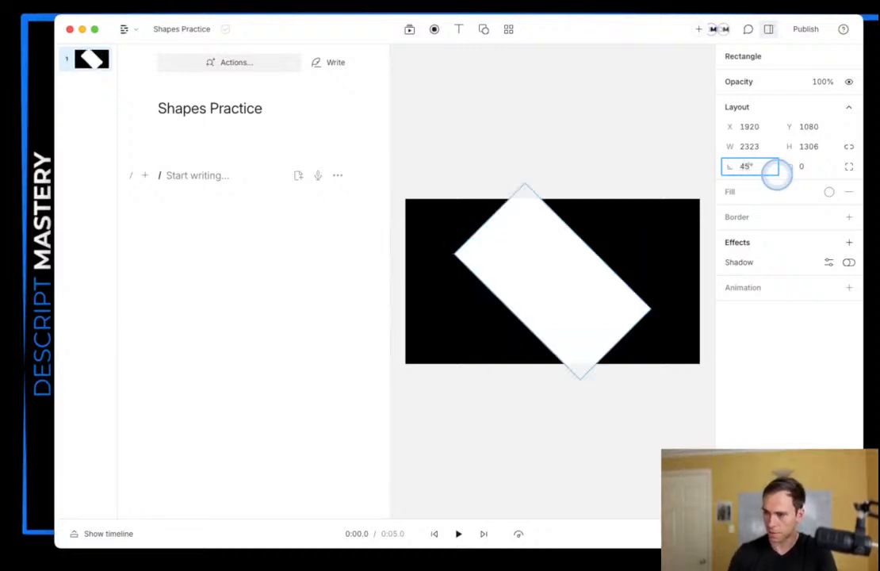
Step: Move the tilted rectangle down to about Y 1283, rotate it freehand to -180° and recentre it at X 1920, Y 1080
drag(560, 280, 560, 294)
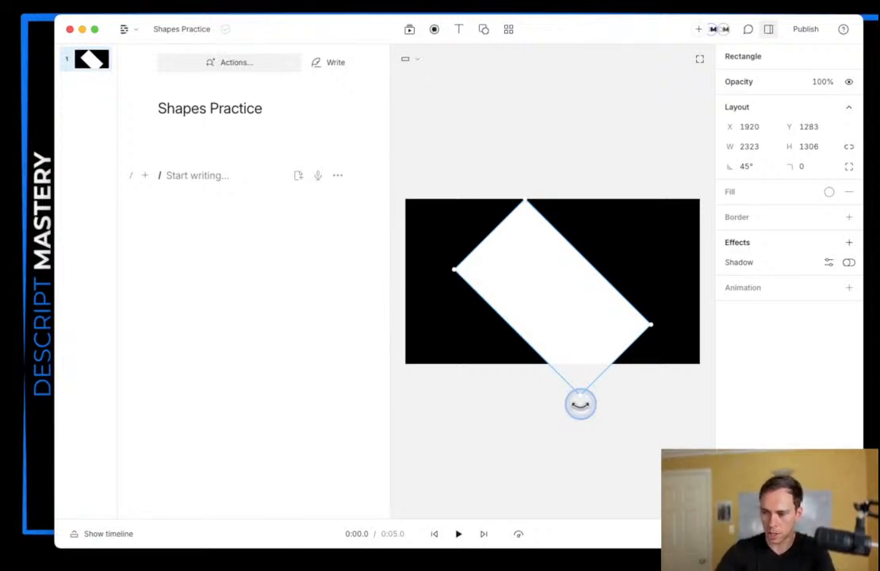
drag(581, 404, 547, 292)
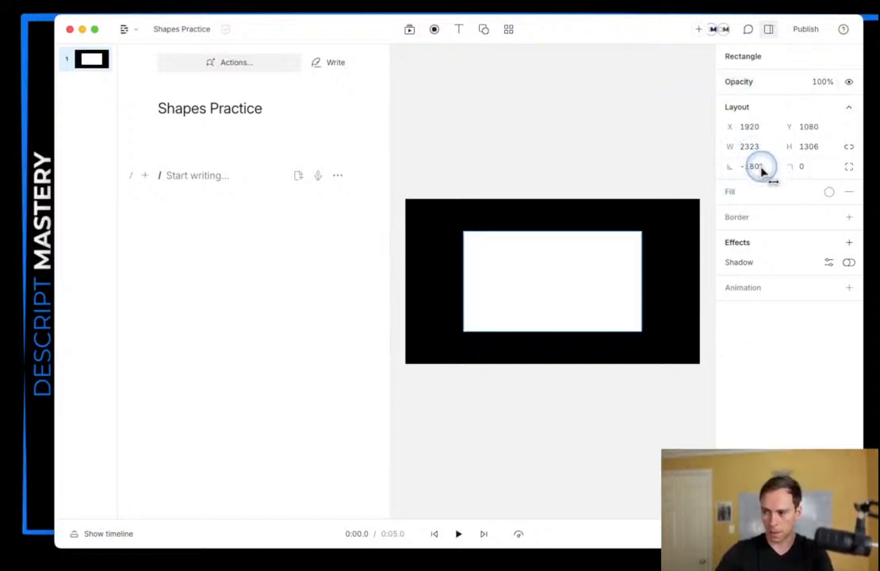
Step: Round the rectangle's corners with a radius of 20 and then 50, checking the shape deselected
click(813, 166)
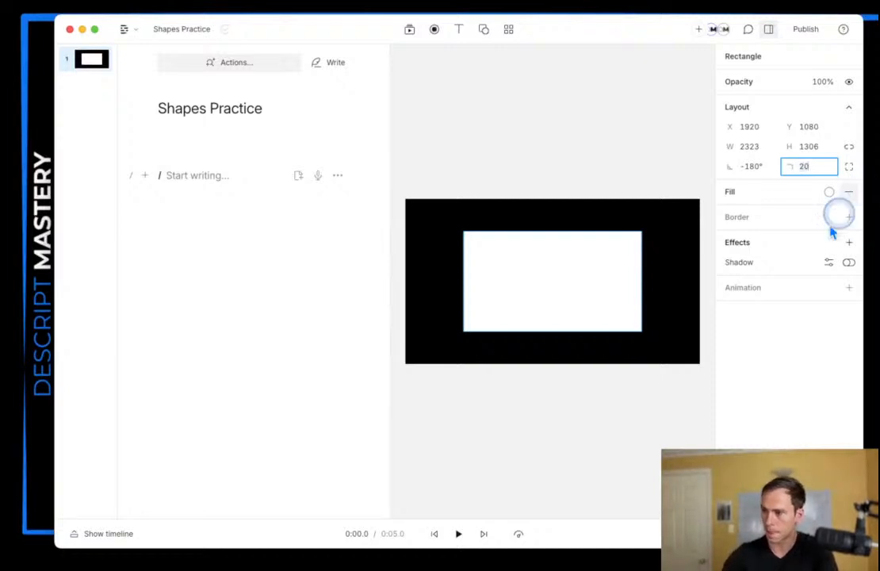
click(453, 365)
drag(384, 298, 143, 280)
click(600, 319)
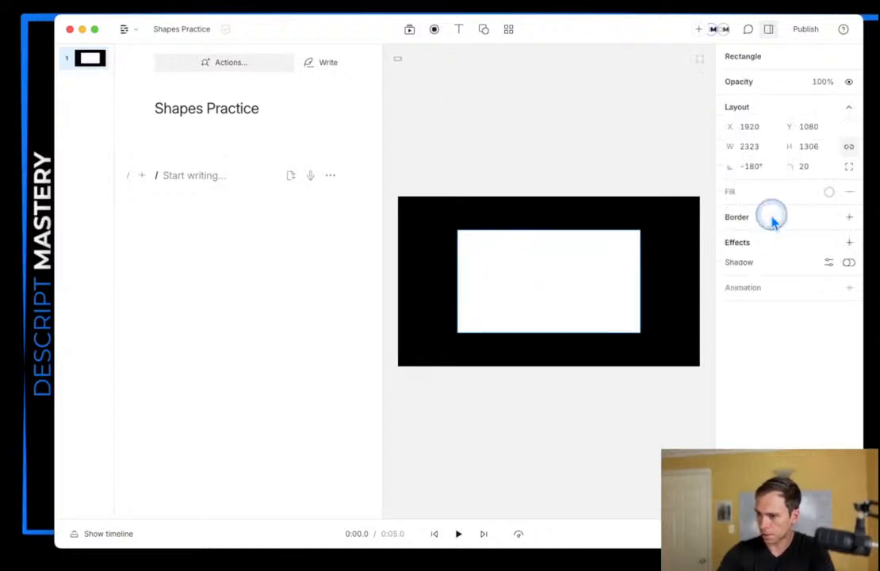
click(810, 166)
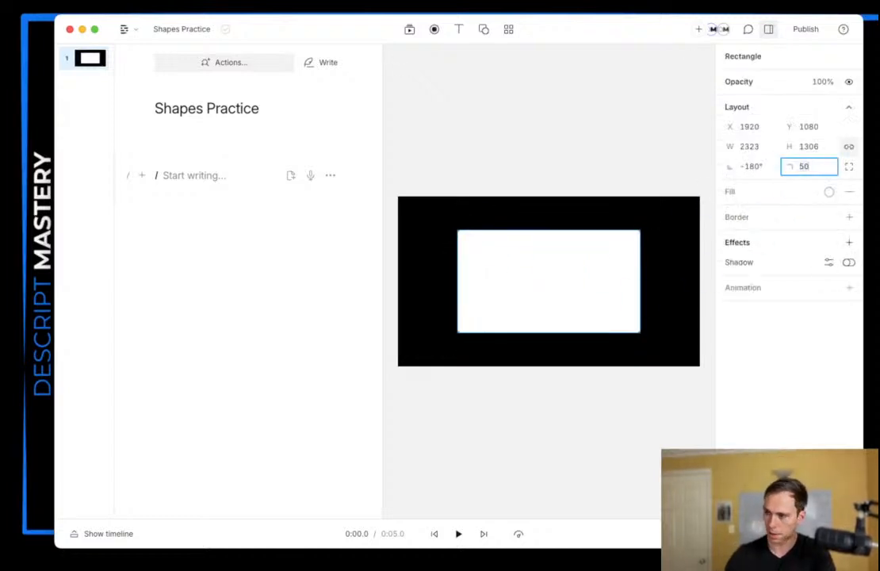
click(613, 382)
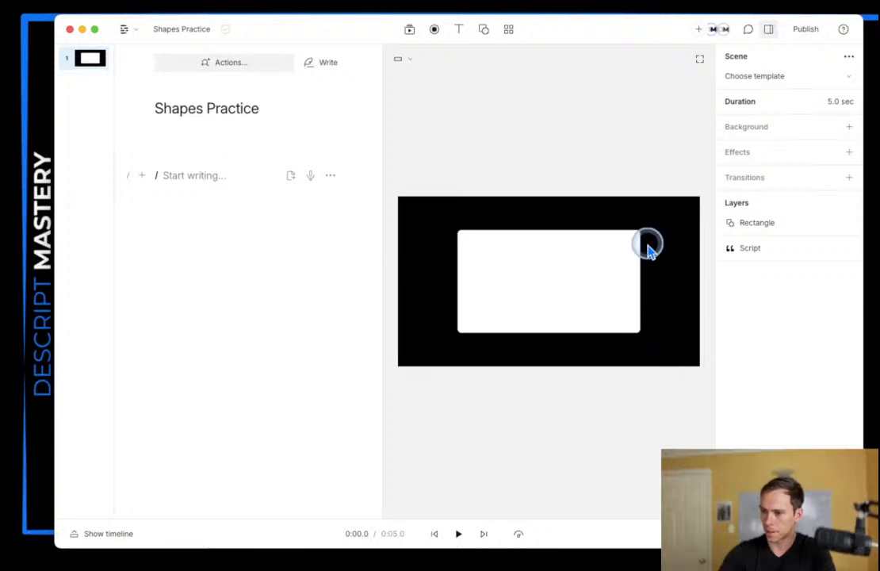
click(532, 277)
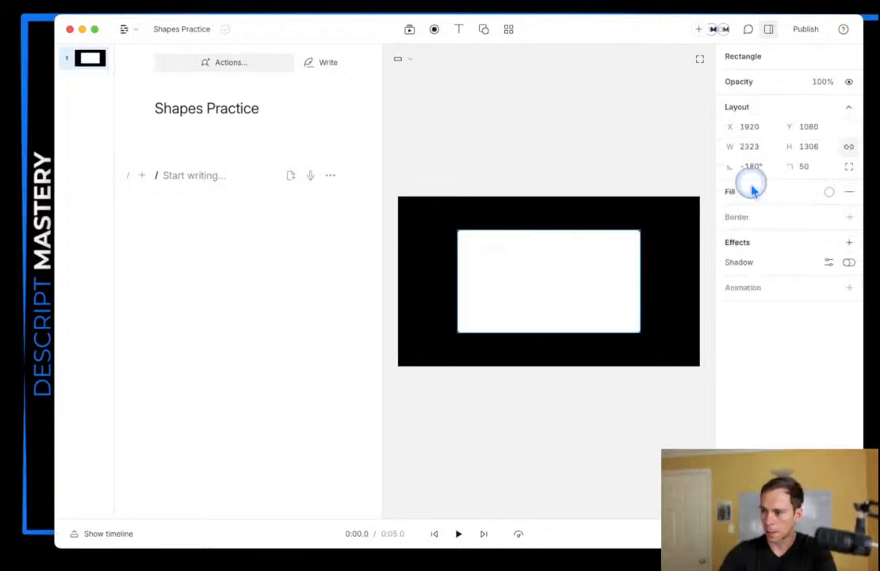
Step: Try corner radii of 500, 600 and 650 on the rectangle, and set the radius to 200
click(813, 166)
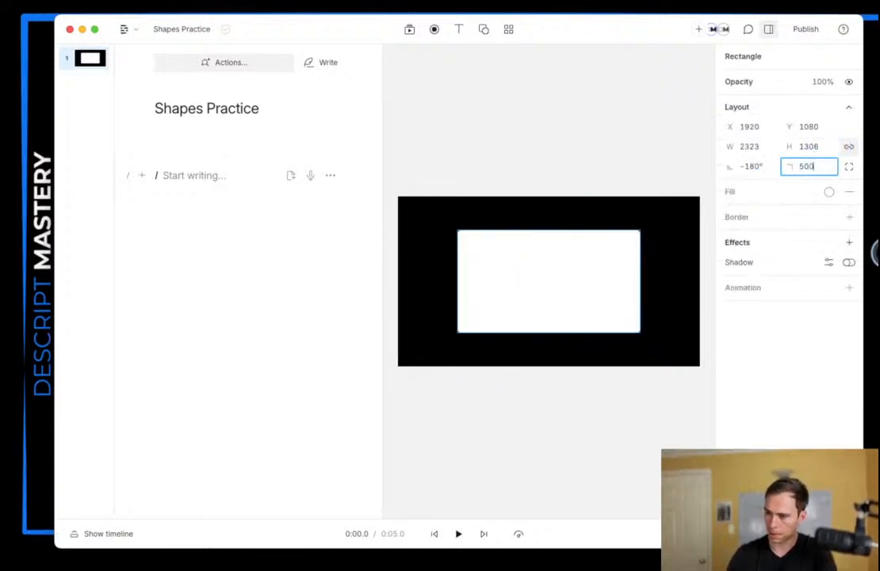
text(0)
key(Return)
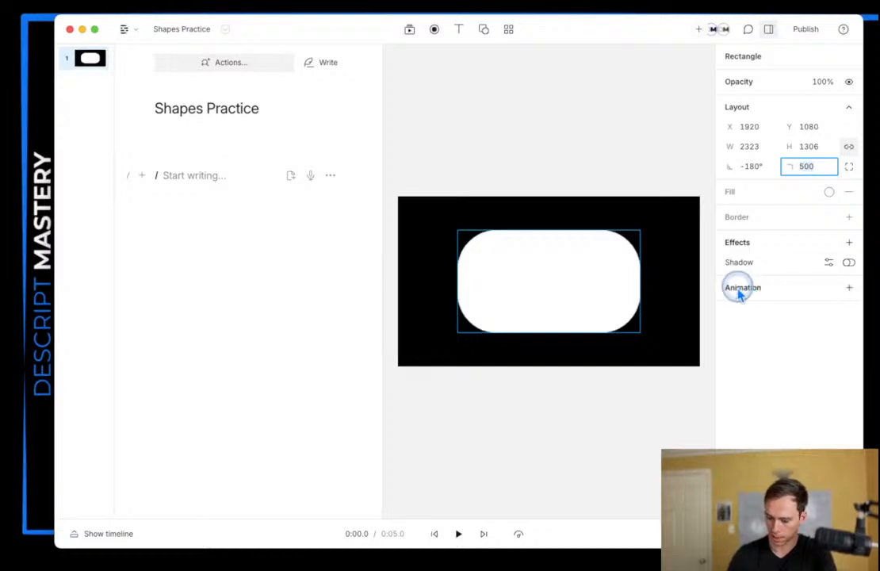
text(600)
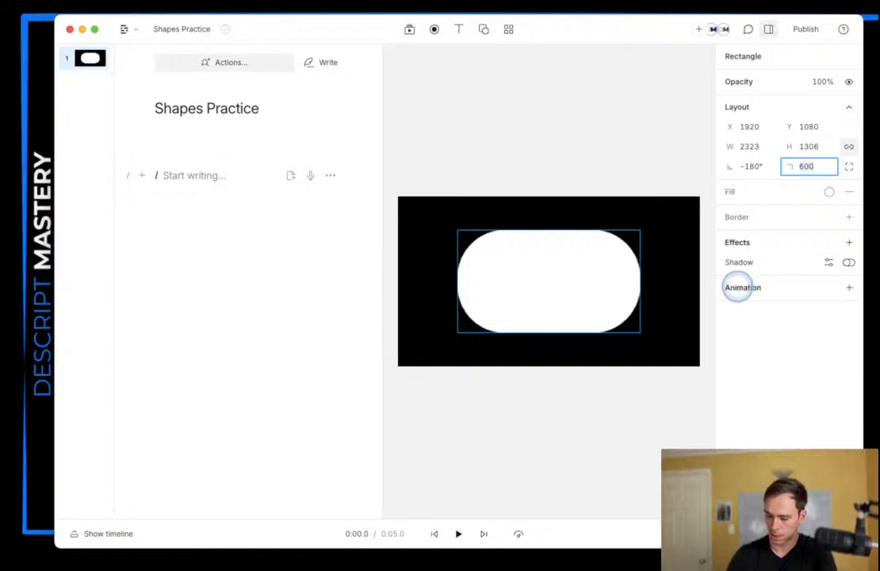
text(0)
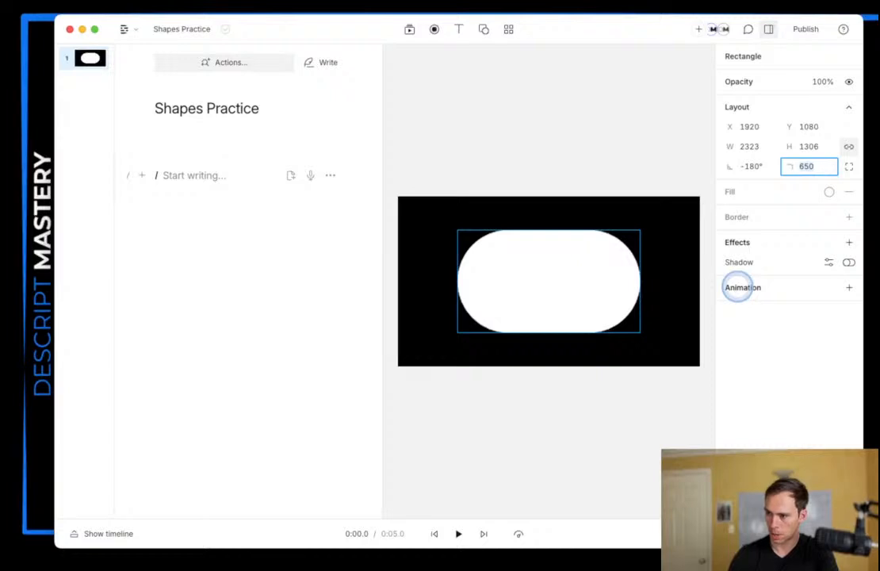
key(Return)
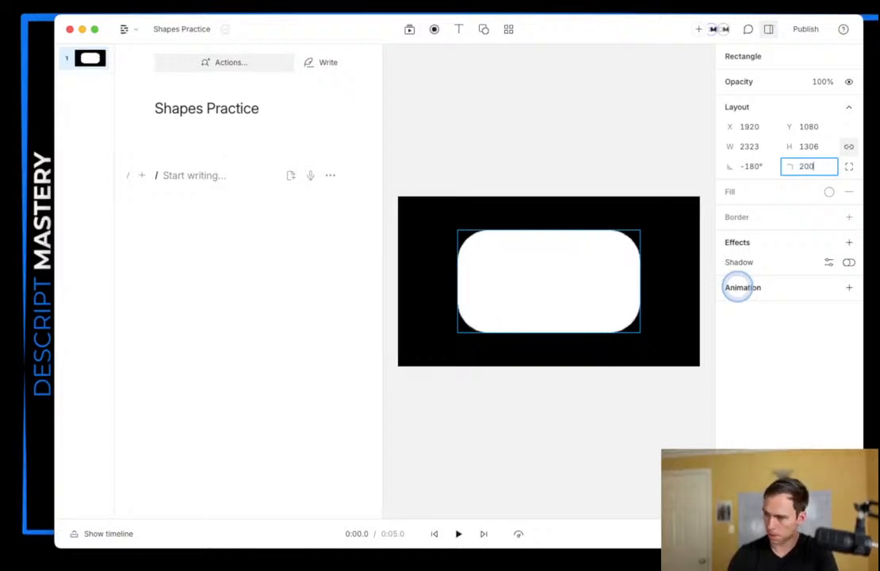
key(Return)
click(560, 430)
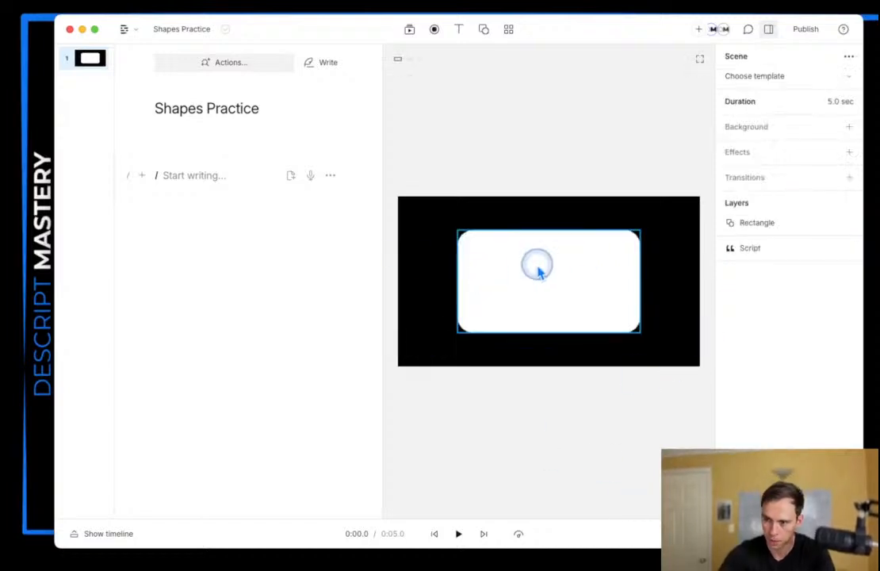
Step: Shrink the rounded rectangle's height to about 291 from its upper edge and move it down to about Y 1761
click(552, 231)
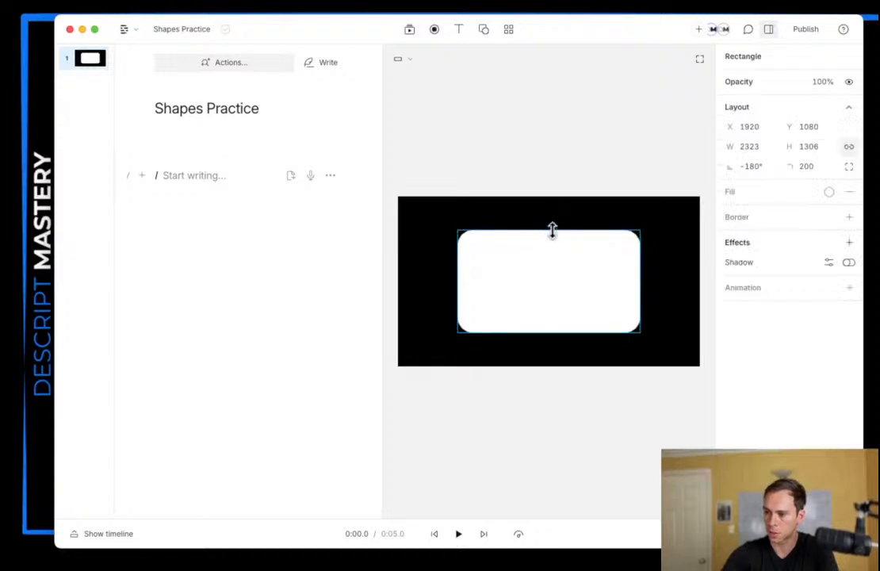
drag(552, 230, 541, 310)
click(517, 404)
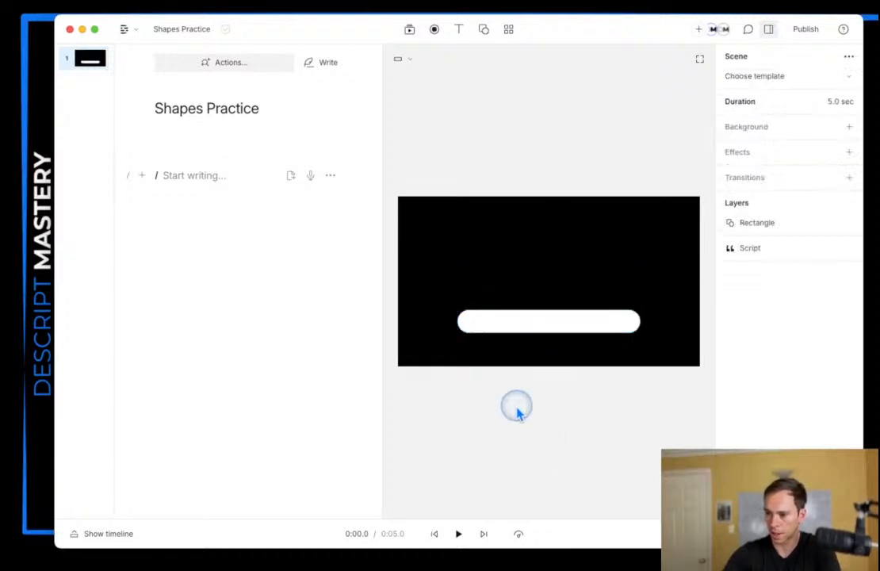
click(526, 328)
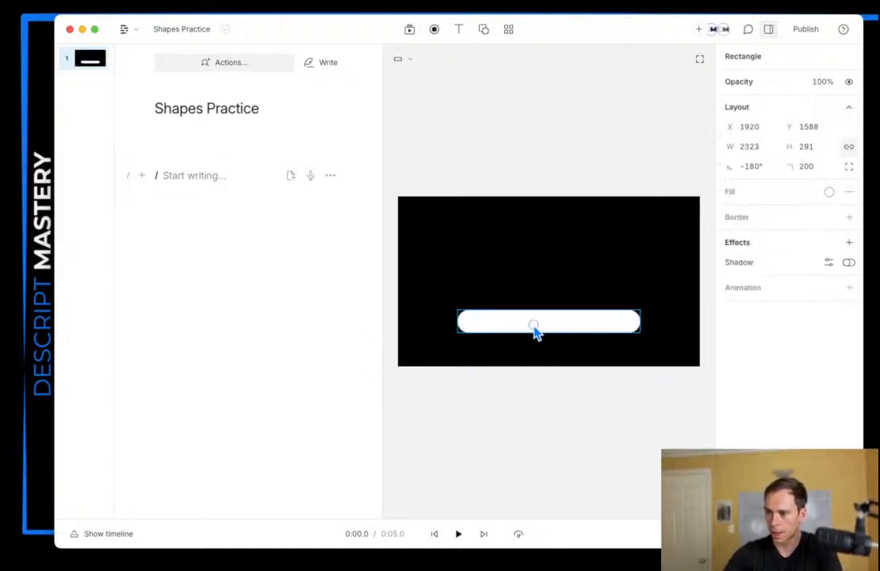
drag(536, 330, 535, 343)
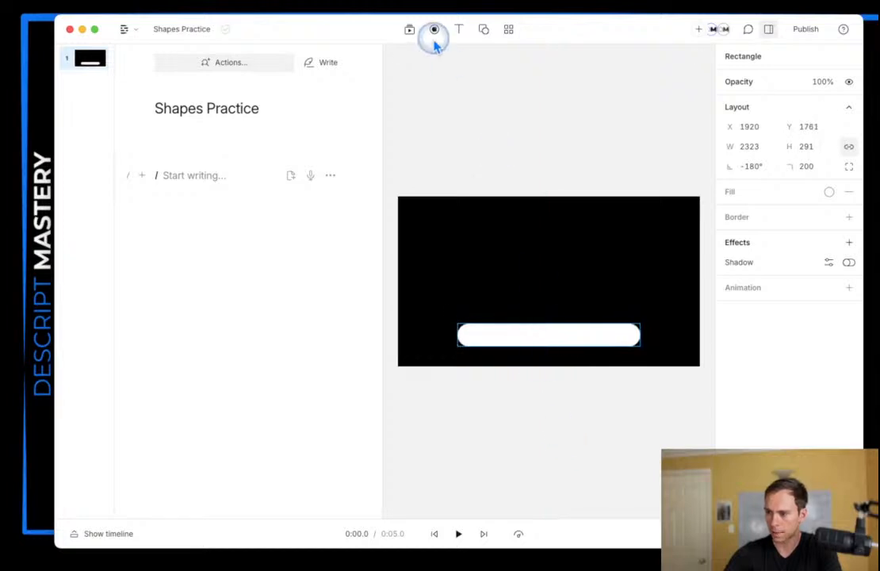
Step: Add a text title and position it over the white bar at about X 1920, Y 1761
click(458, 30)
click(460, 98)
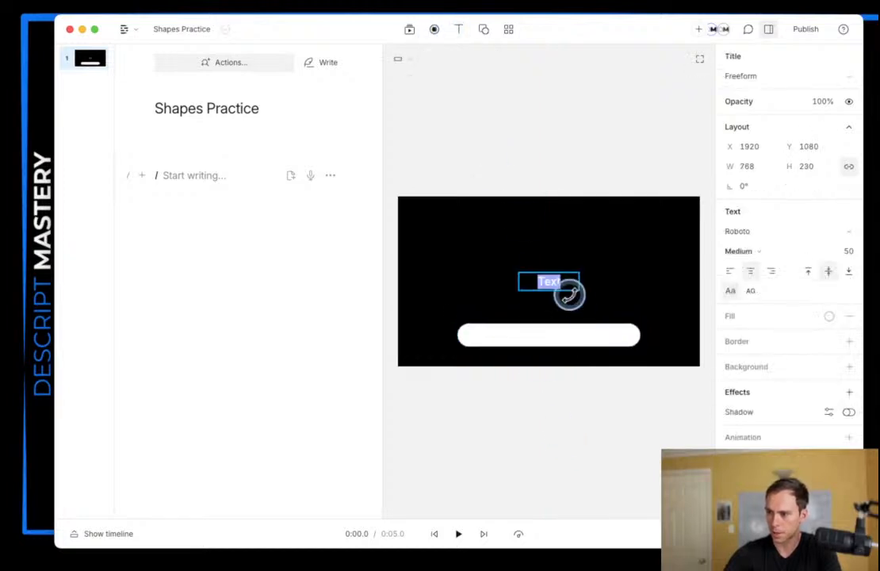
key(Escape)
key(Escape)
drag(548, 270, 555, 333)
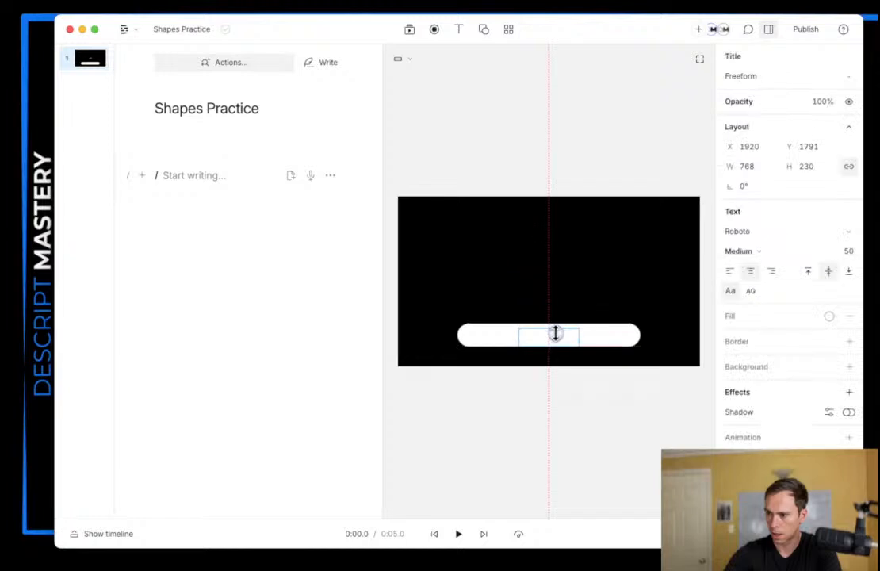
Step: Change the title text's fill colour to black (000000)
click(828, 316)
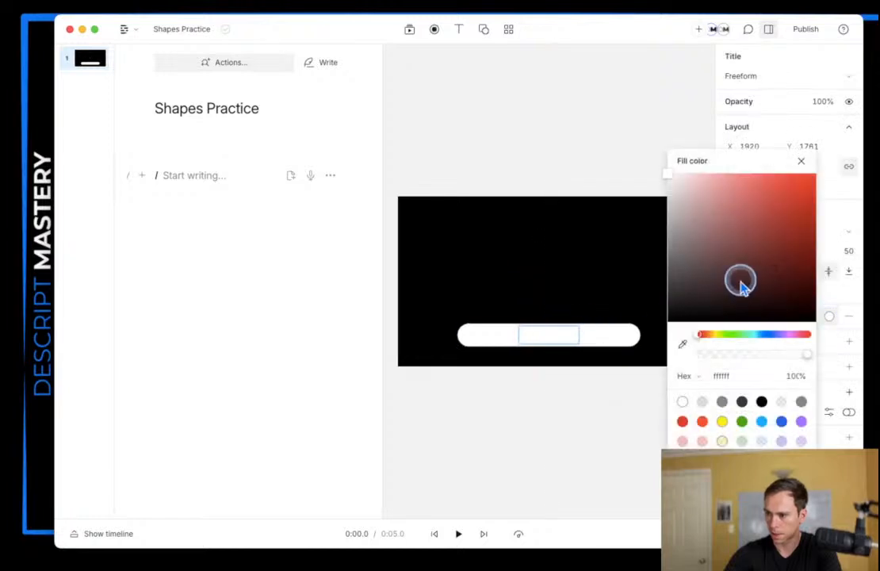
mouse_move(738, 281)
mouse_down()
mouse_move(824, 192)
mouse_move(809, 190)
mouse_move(678, 334)
mouse_move(667, 325)
mouse_up()
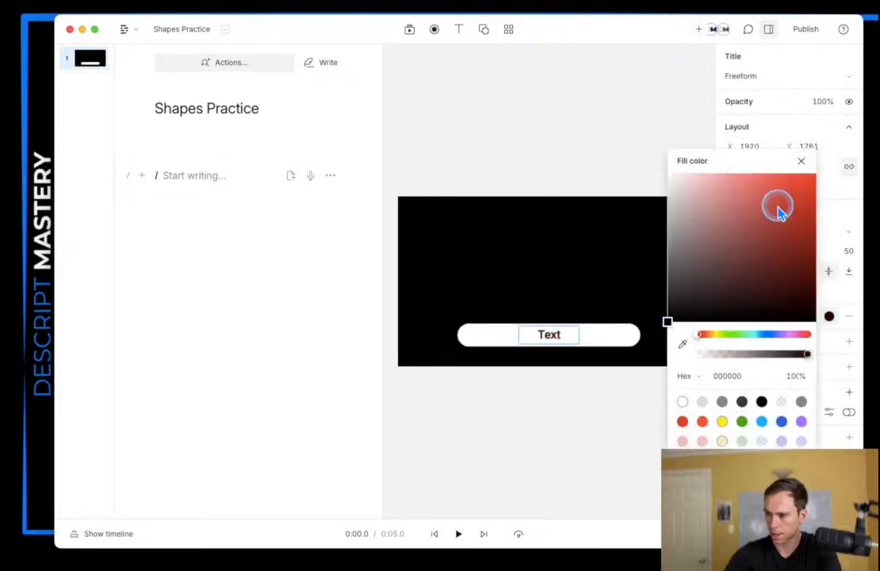
click(799, 162)
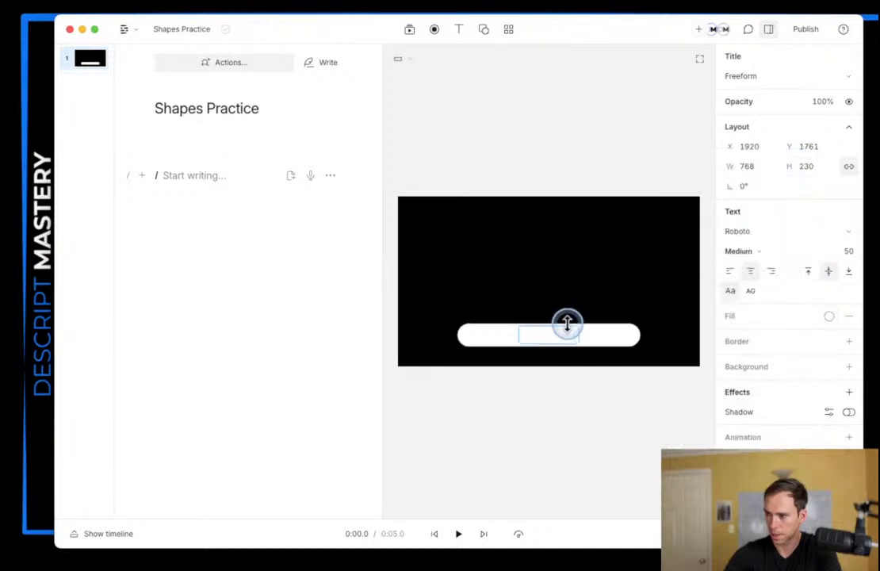
click(828, 316)
drag(733, 309, 677, 314)
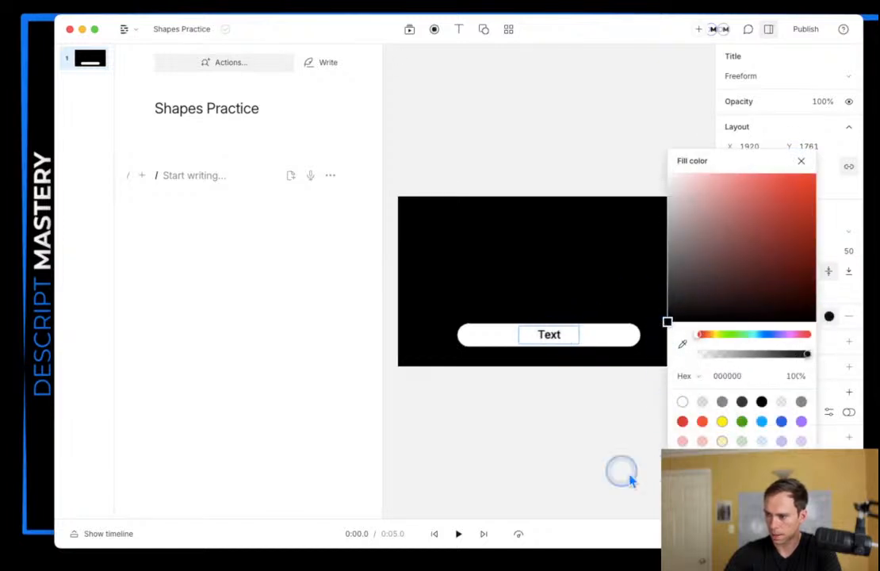
click(588, 464)
Step: Replace the title's placeholder text with "Name - Title"
double_click(554, 337)
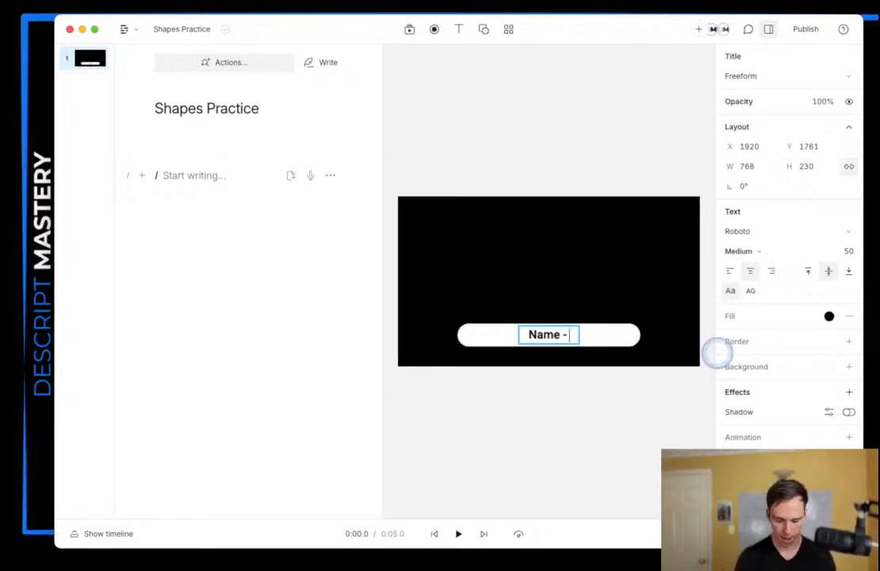
text(Name - Title)
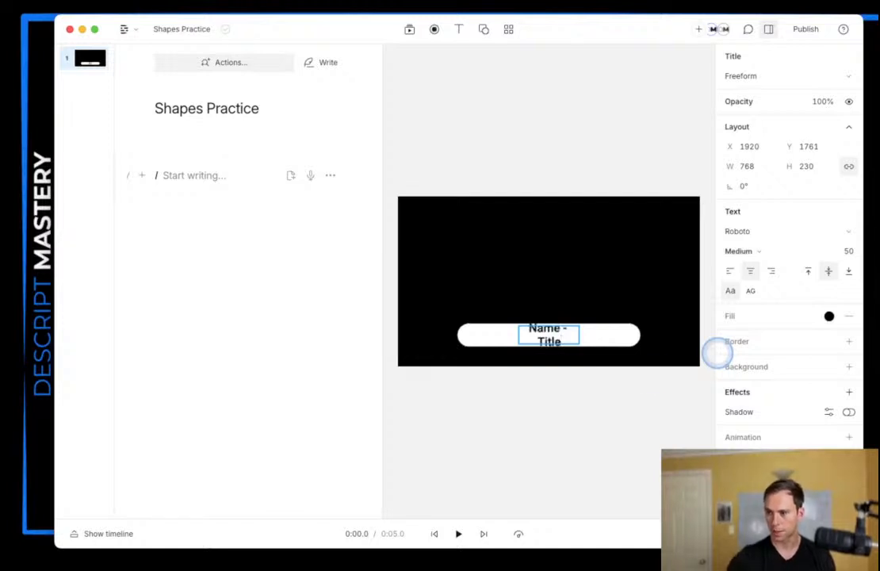
click(521, 432)
Step: Widen the title's text box on both sides to about 2027 so its text fits on one line
click(554, 341)
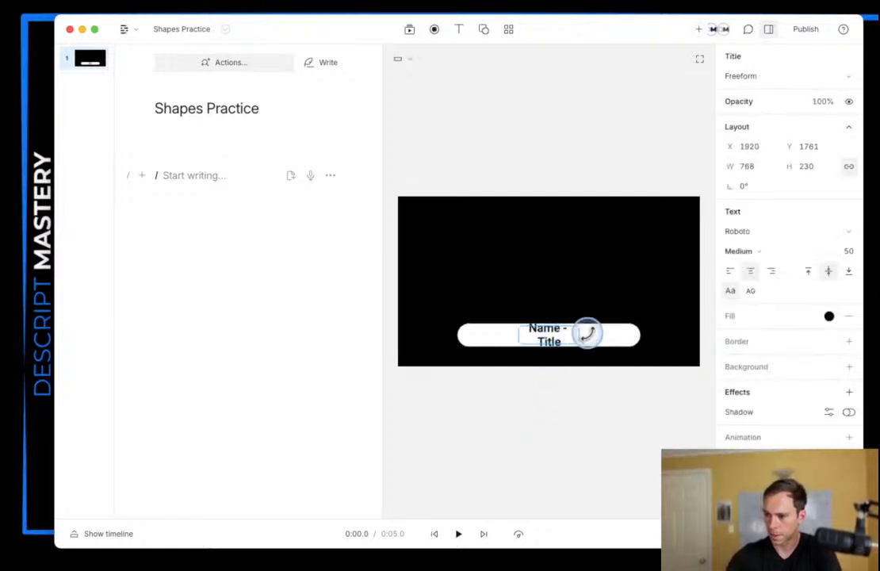
drag(581, 332, 628, 335)
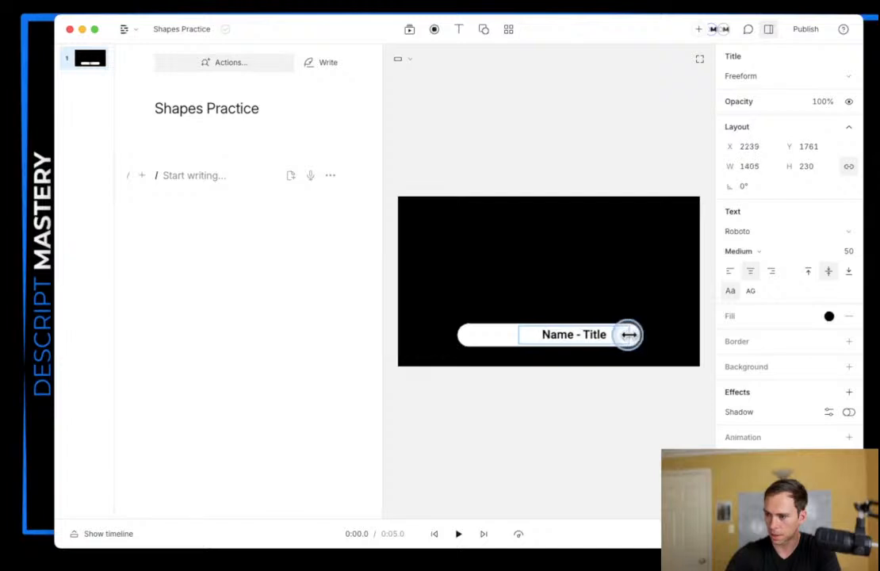
drag(521, 334, 472, 338)
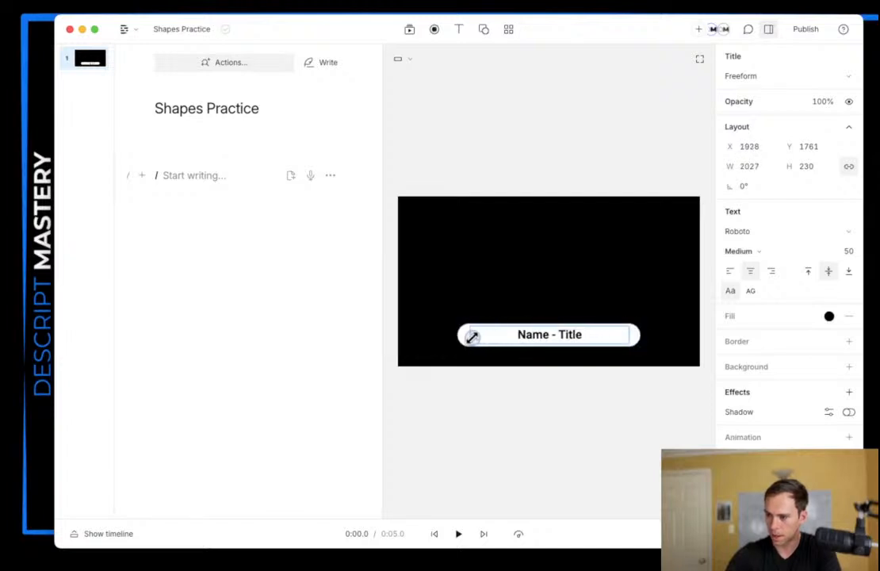
Step: Left-align the "Name - Title" text inside its text box
click(730, 271)
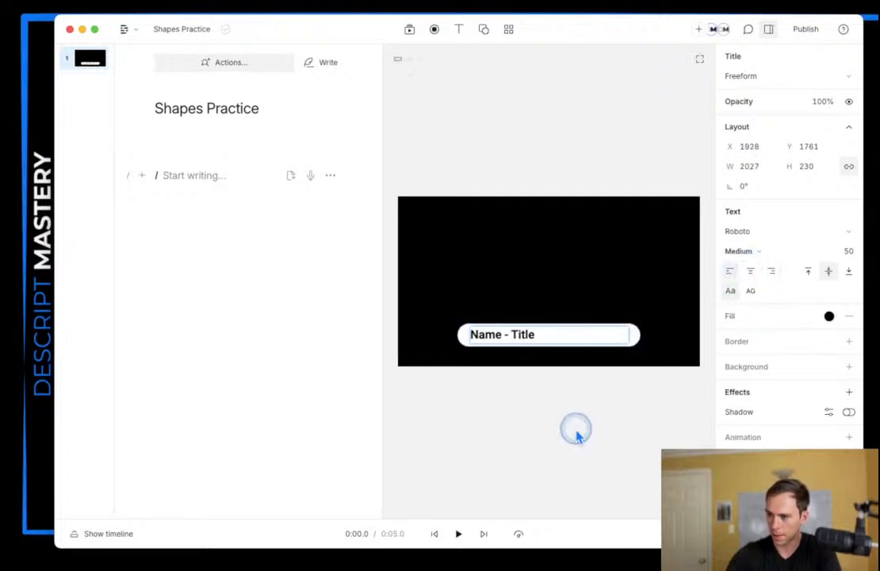
click(576, 435)
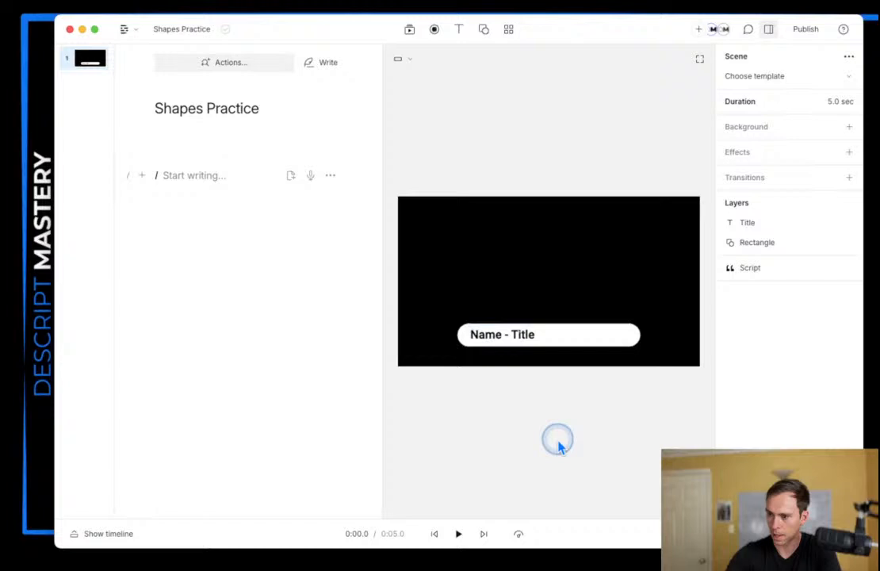
Step: Lock the Rectangle layer so the white bar cannot be selected on the canvas
click(462, 337)
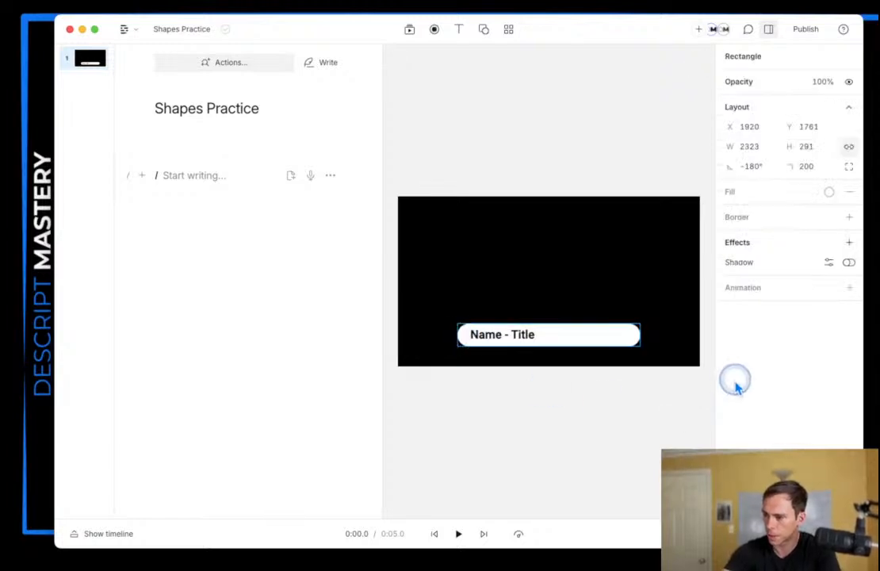
click(572, 448)
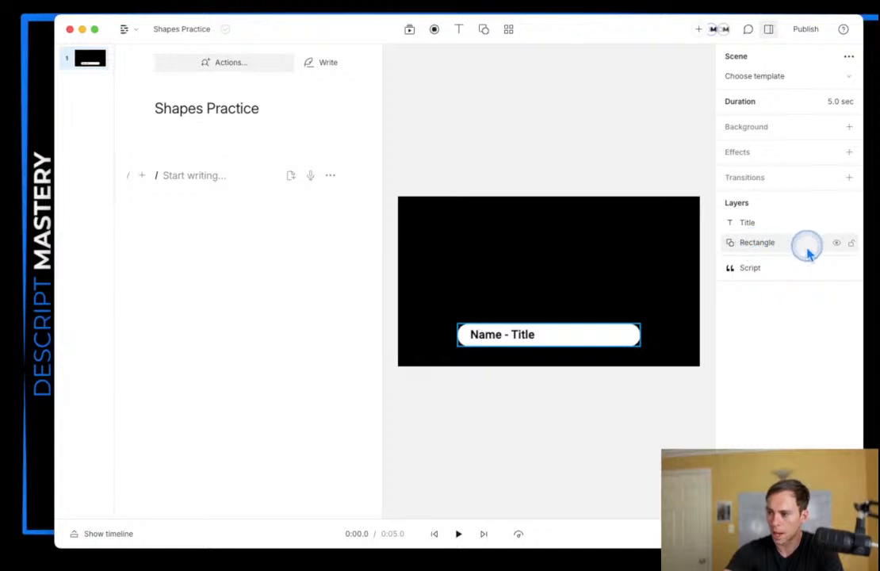
click(851, 244)
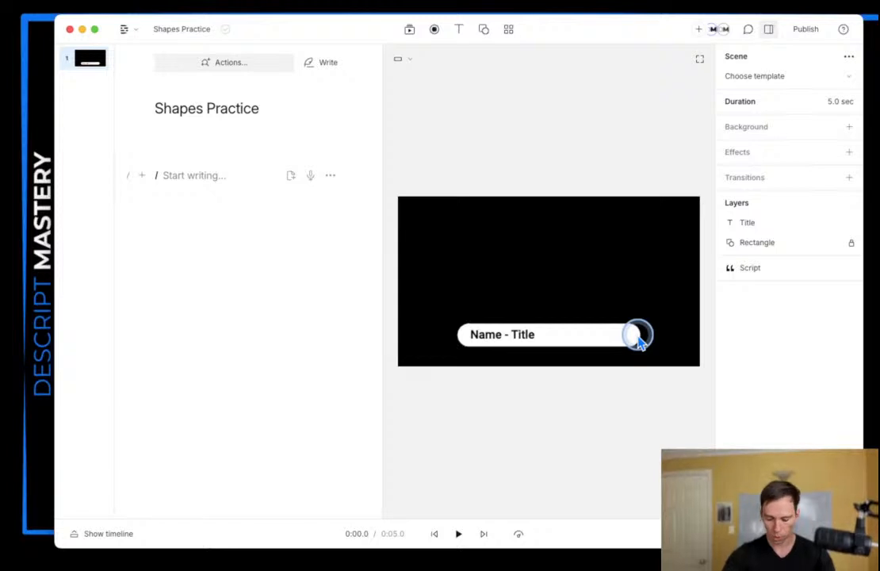
Step: Nudge the title text over the locked bar to X 1920, Y 1761 and deselect it
click(523, 339)
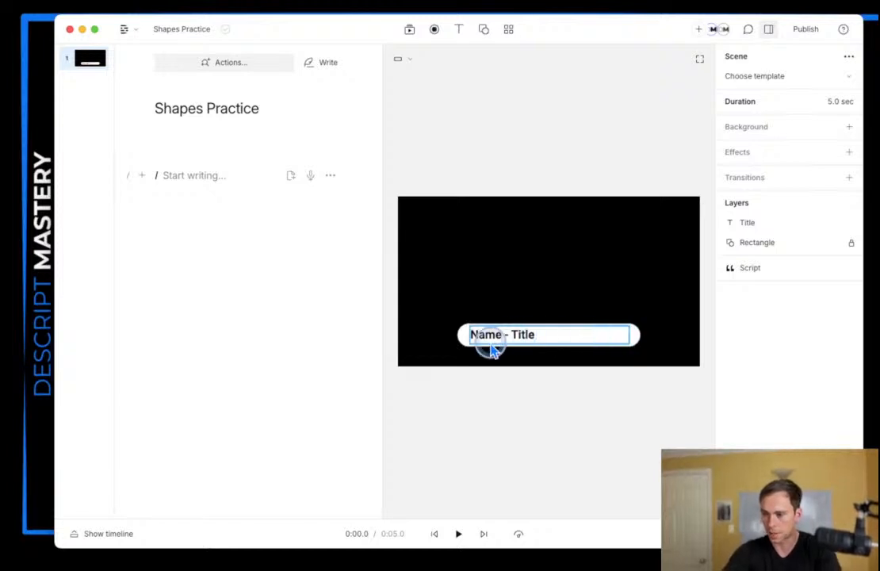
mouse_move(533, 340)
mouse_down()
mouse_move(534, 306)
mouse_move(539, 332)
mouse_move(525, 307)
mouse_move(536, 304)
mouse_move(536, 340)
mouse_up()
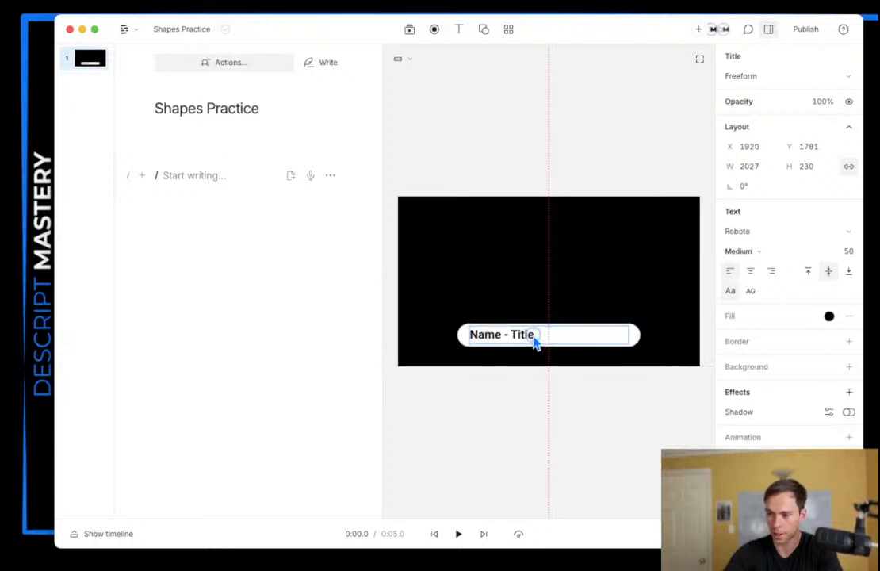
click(493, 283)
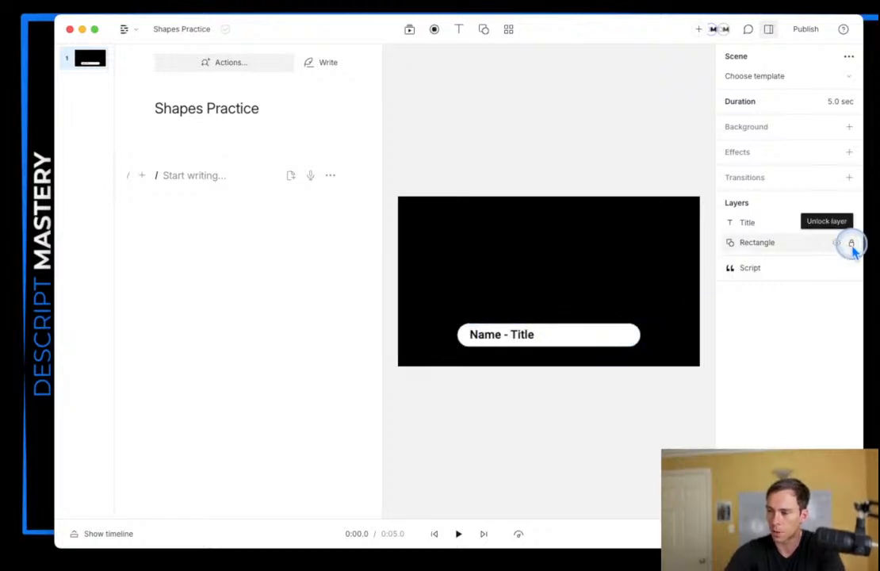
Step: Unlock the Rectangle layer, select the bar on the canvas, and lock the layer again
click(851, 243)
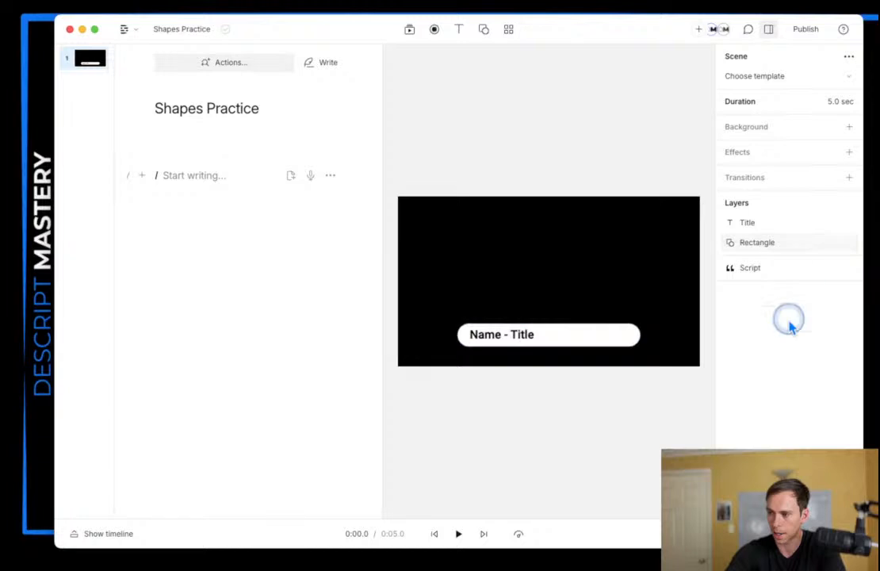
click(638, 338)
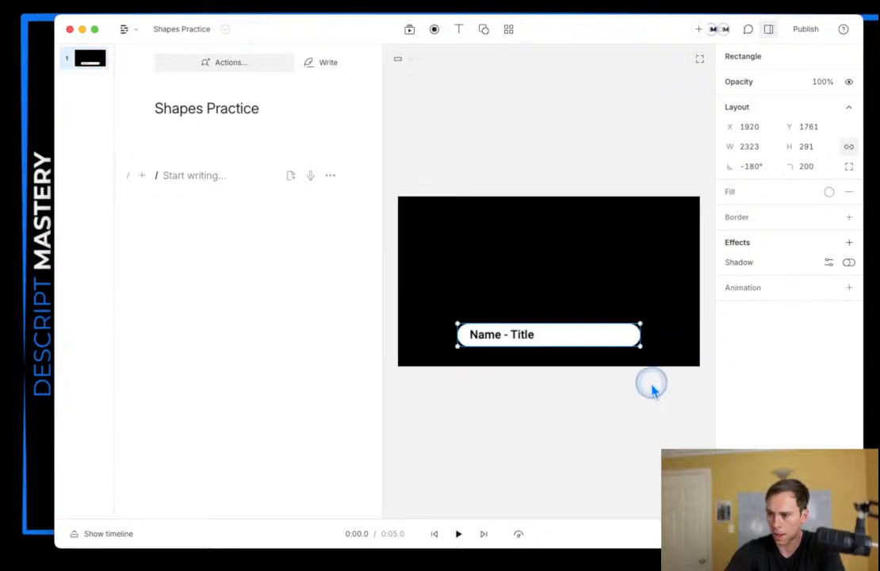
click(642, 416)
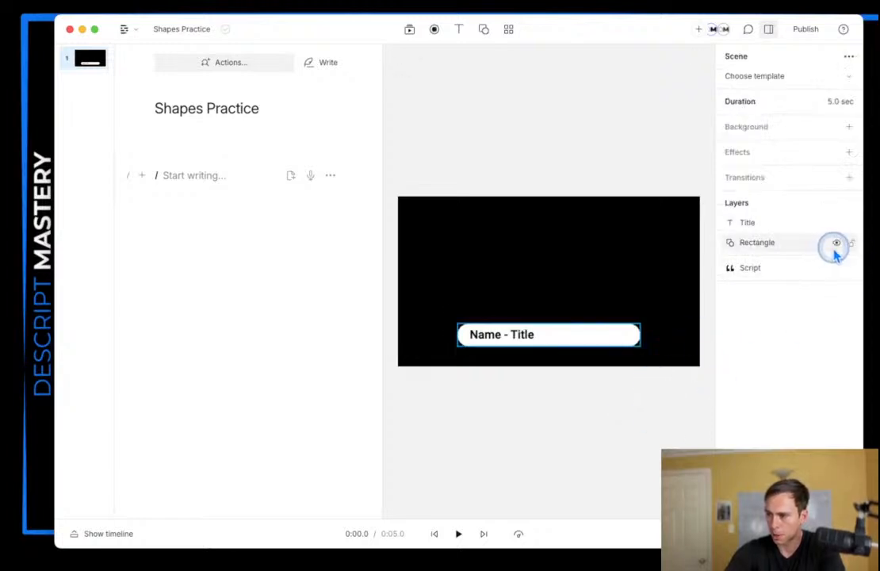
click(851, 243)
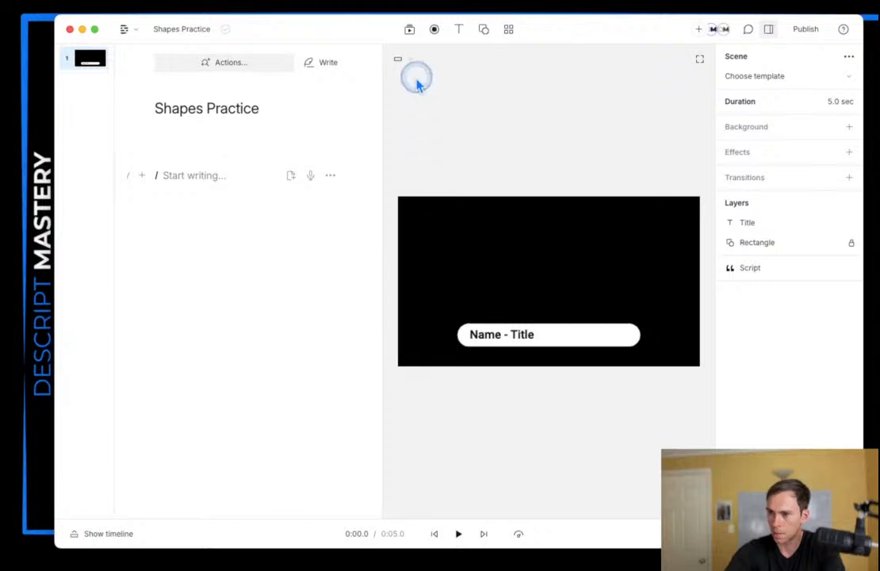
click(409, 29)
click(450, 62)
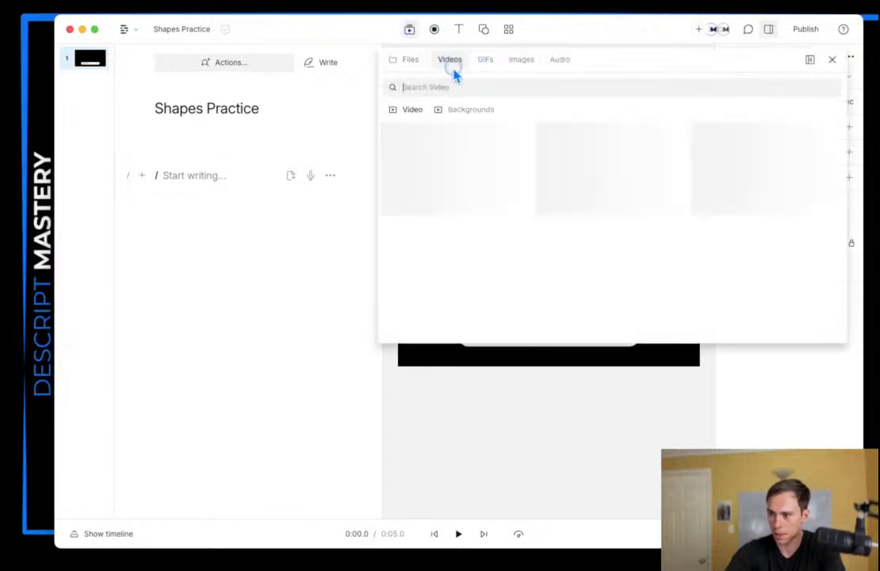
click(528, 452)
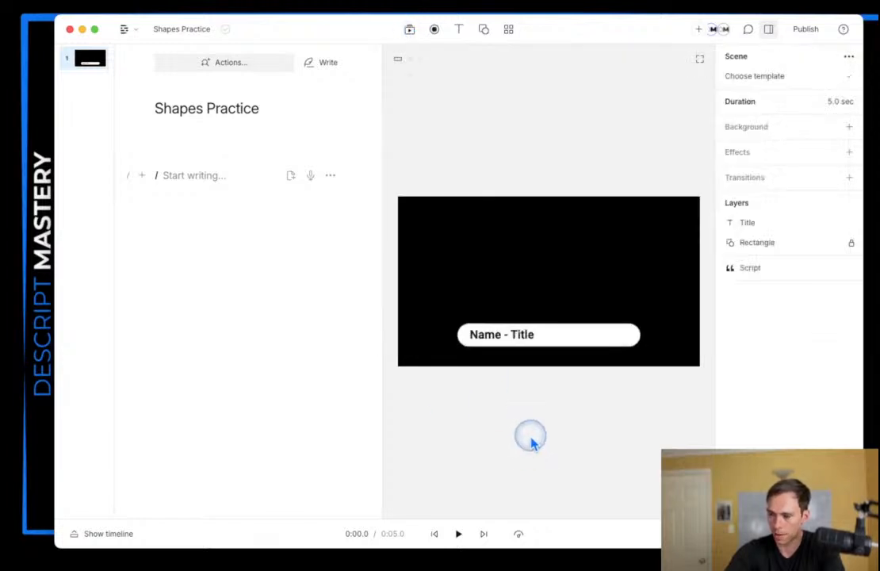
Step: Show the timeline and enlarge it until the Title and Rectangle layers are readable
click(98, 533)
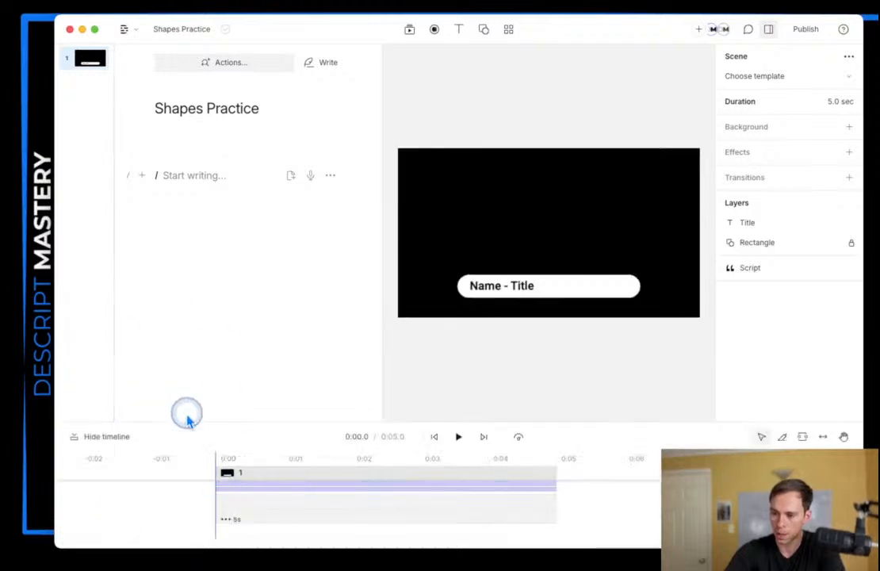
drag(187, 418, 198, 273)
click(558, 214)
click(471, 213)
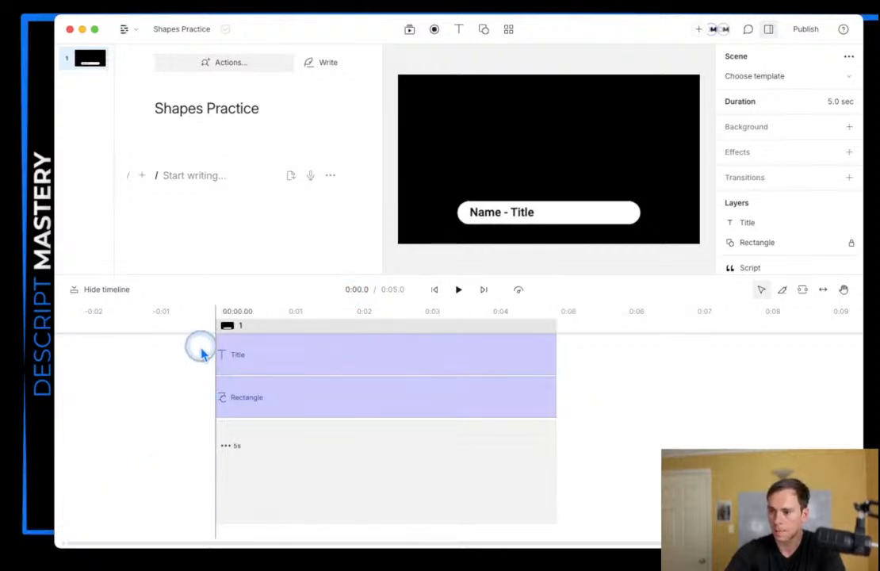
Step: Lengthen the scene with its Title and Rectangle layers to about 9 seconds
click(556, 348)
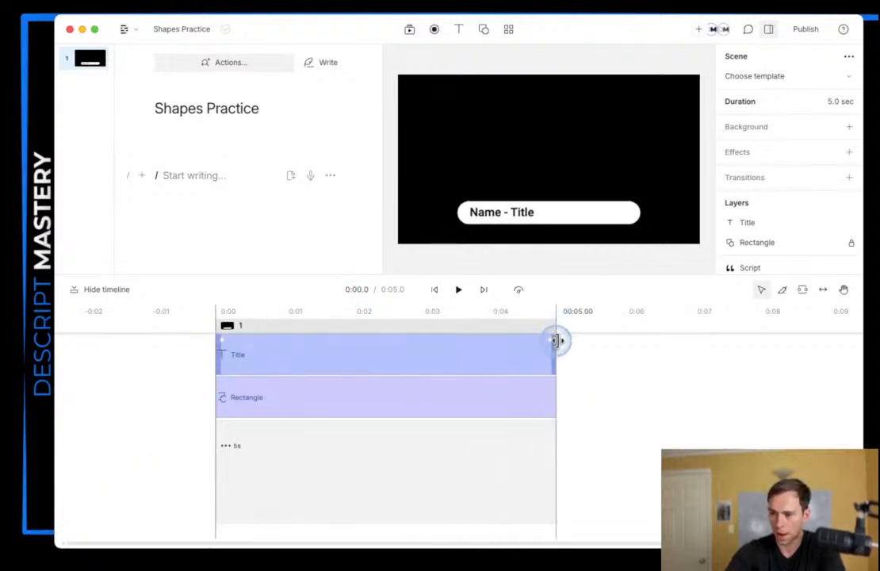
click(559, 456)
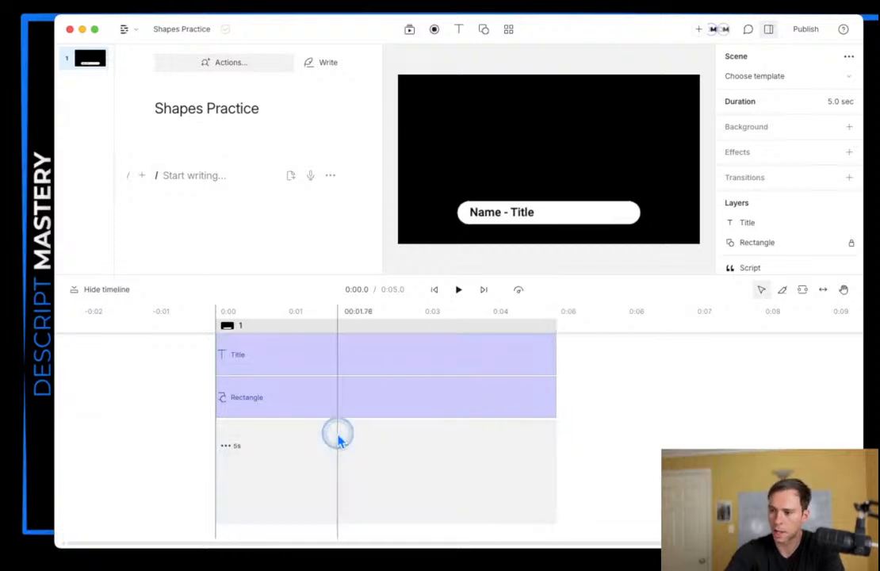
drag(558, 378, 821, 413)
click(698, 443)
click(457, 483)
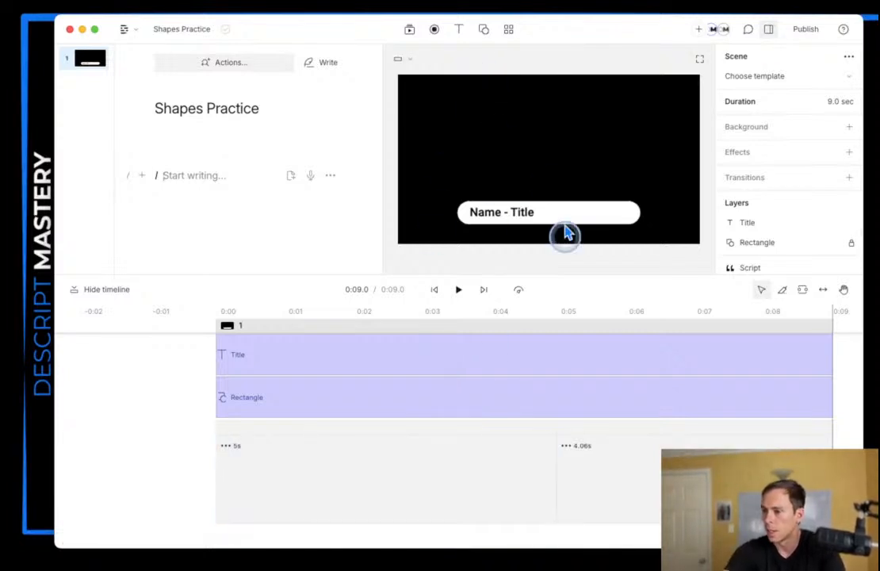
Step: Search the stock videos for "waterfall" and add the aerial Tamul Waterfall clip to the scene
click(411, 30)
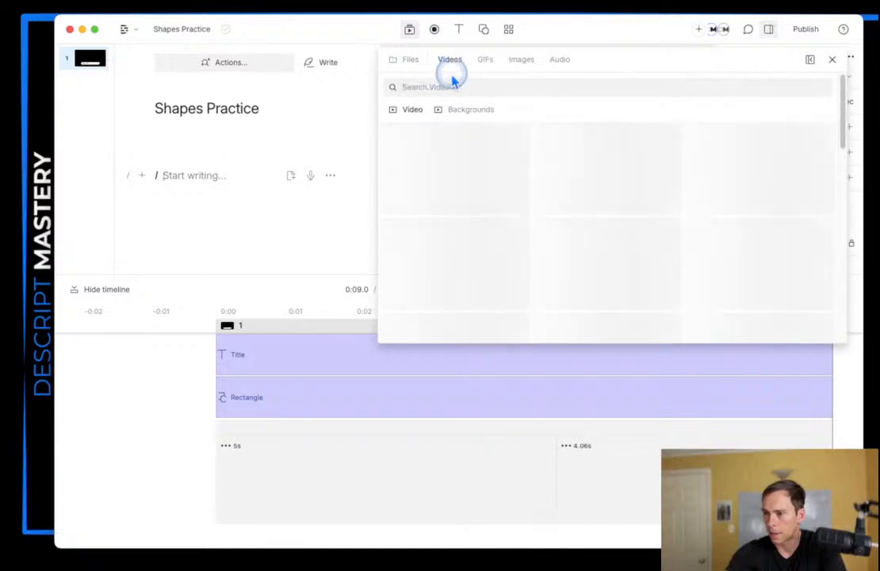
scroll(533, 293, down, 5)
scroll(530, 295, up, 5)
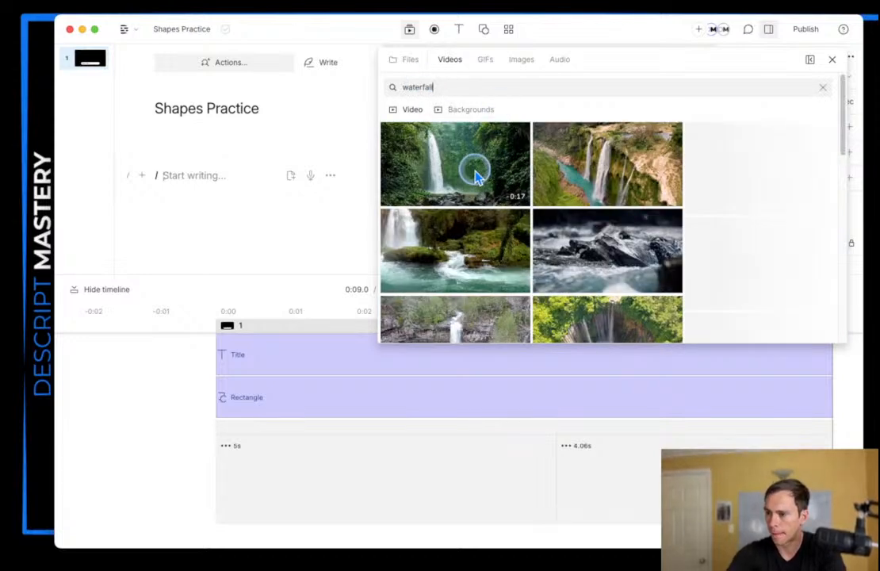
click(511, 141)
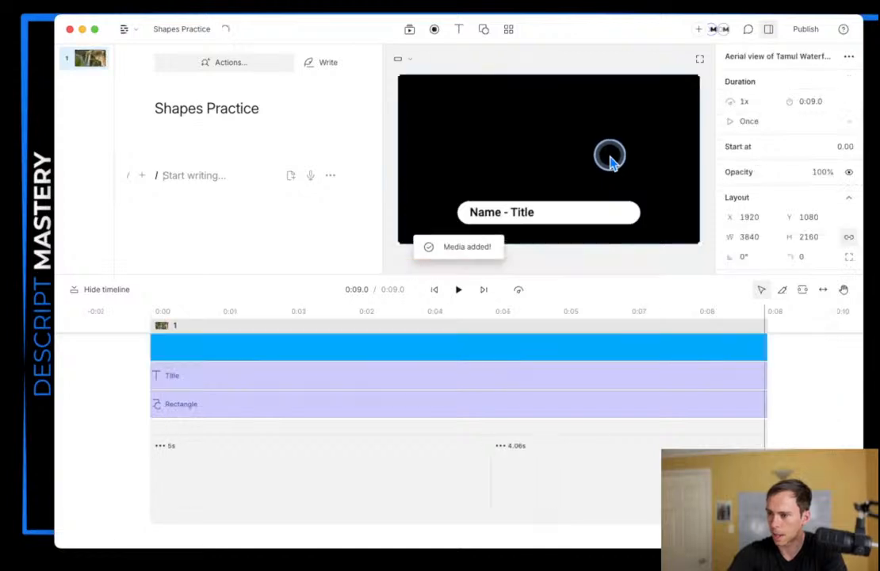
Step: Convert the waterfall video layer into the script track
click(400, 351)
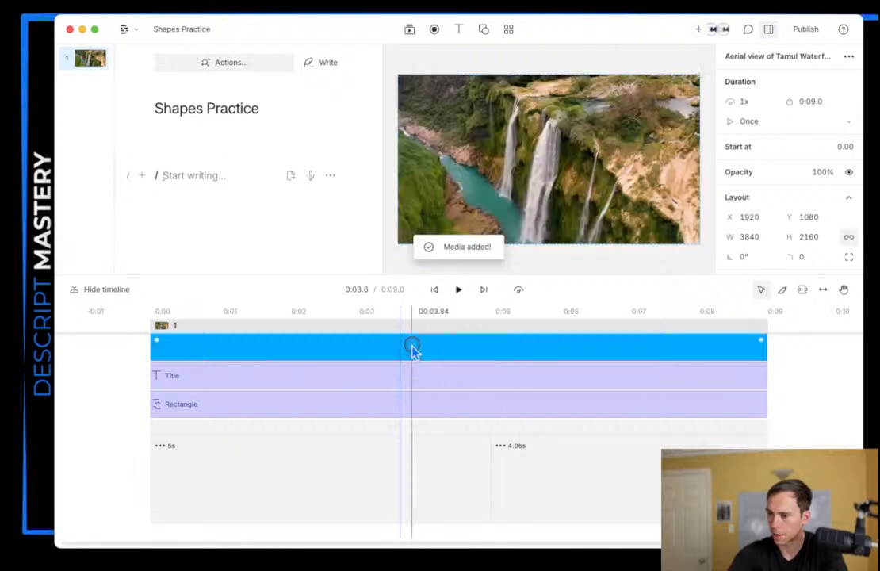
right_click(413, 348)
click(462, 457)
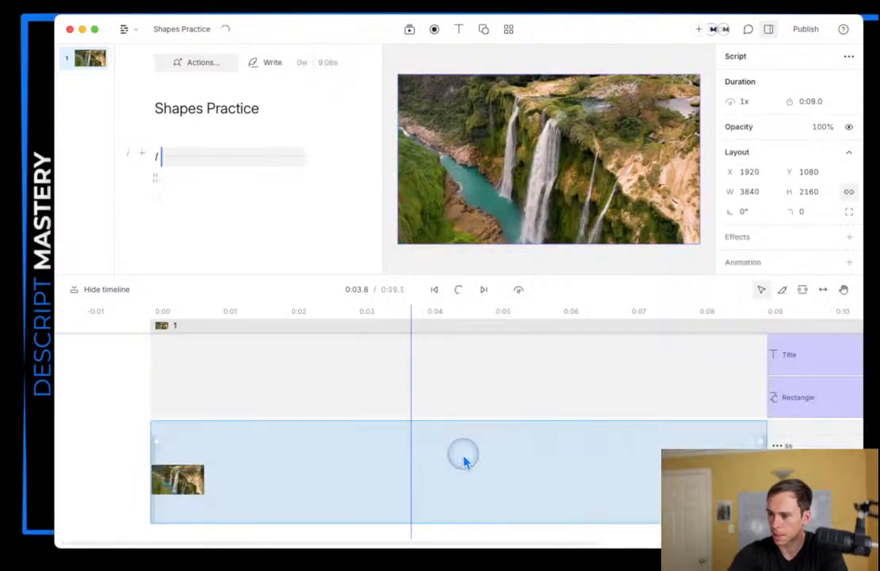
Step: Move the Rectangle and Title layers to the start of the timeline over the waterfall clip, and return the playhead to 0:00
drag(776, 400, 189, 363)
click(796, 375)
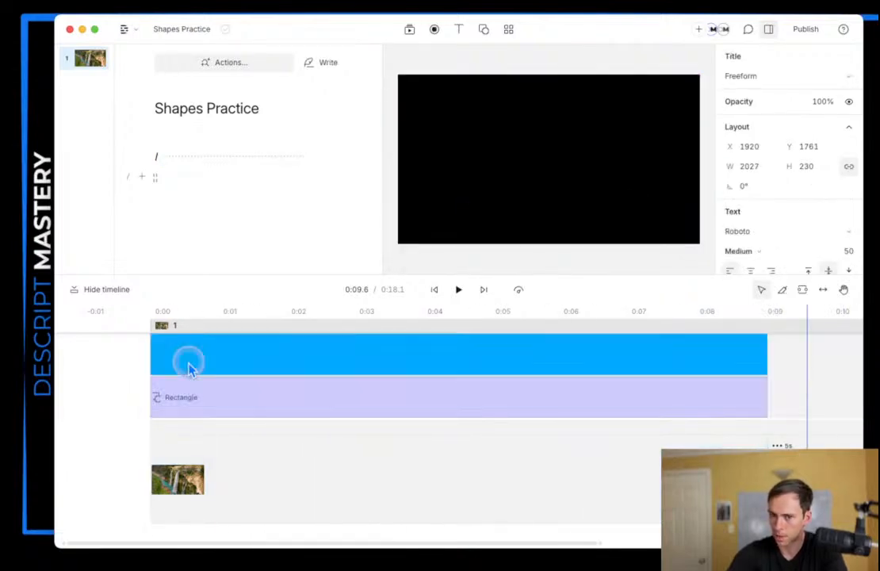
click(433, 290)
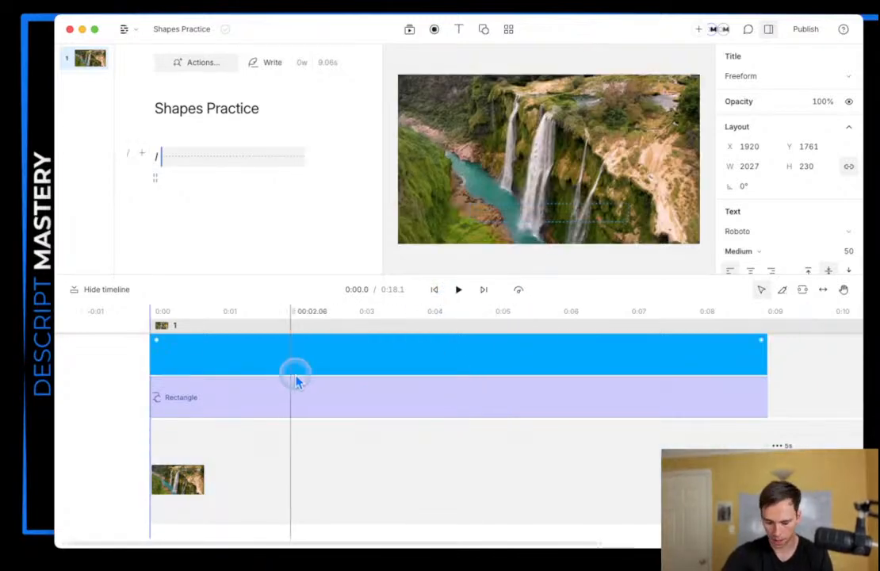
Step: Bring the Rectangle layer forward over the waterfall video, followed by the Title layer so its text sits on the bar
click(310, 402)
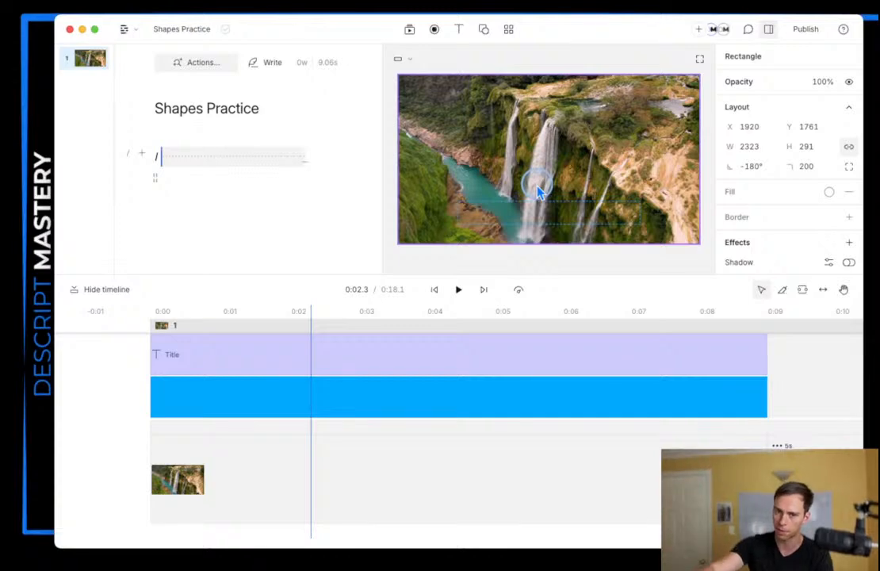
key(super+])
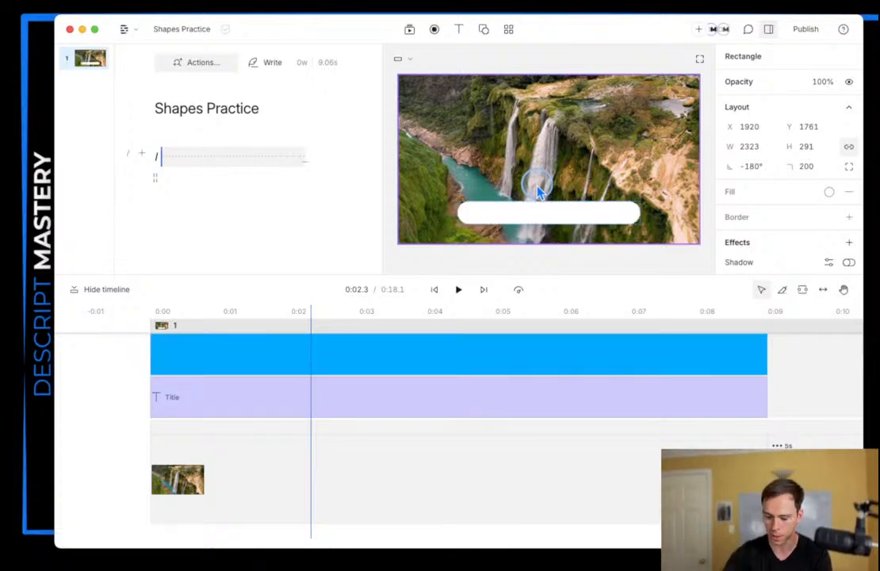
click(394, 405)
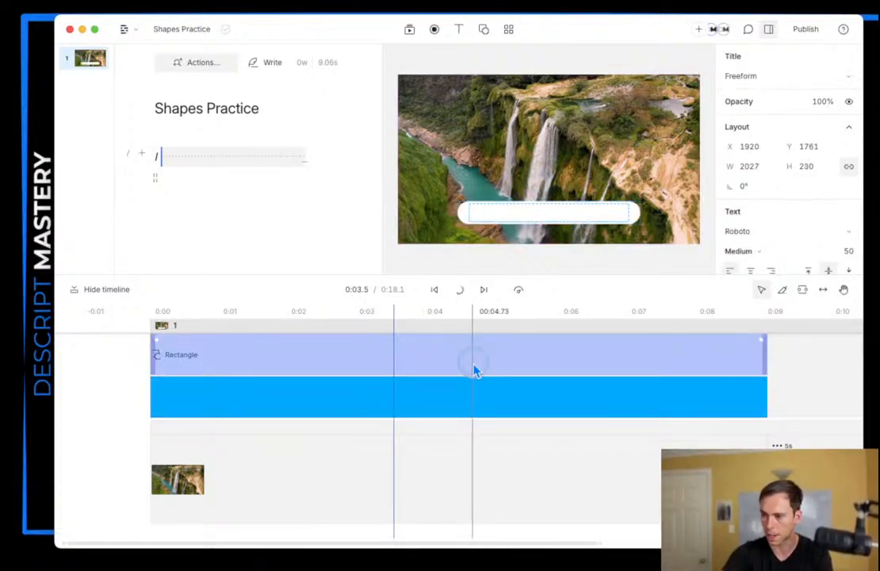
key(super+])
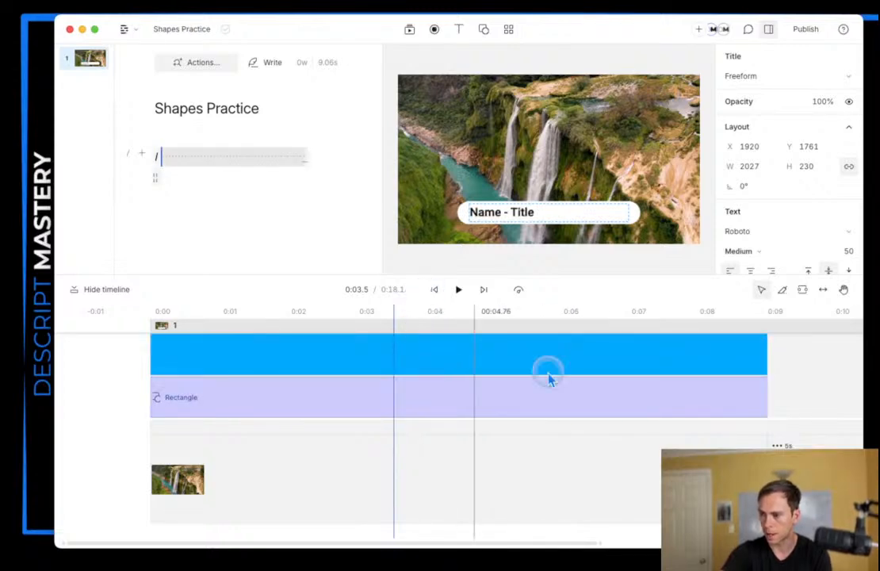
Step: Extend the waterfall clip in the script track to about 20.2 seconds and delete the empty gap after it
scroll(658, 467, down, 6)
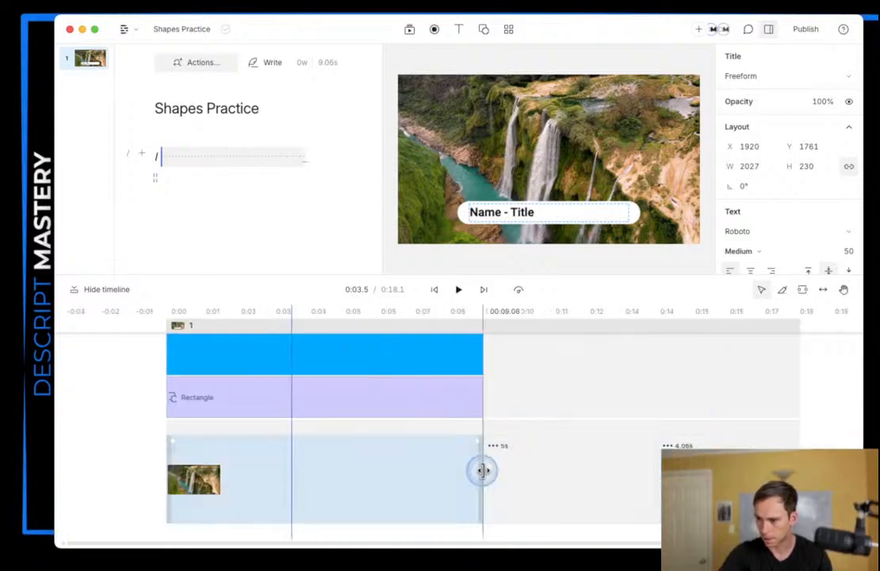
drag(481, 472, 649, 487)
scroll(649, 487, right, 5)
drag(472, 472, 719, 477)
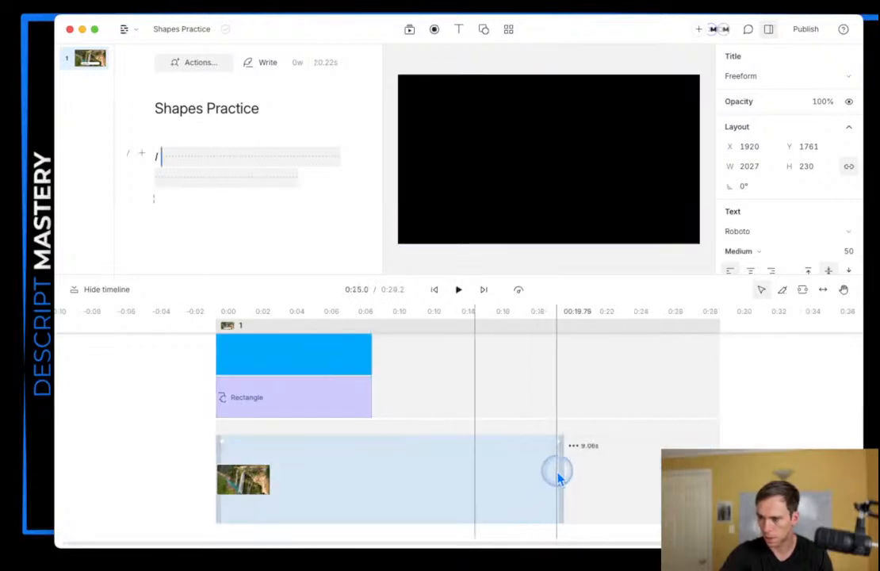
drag(560, 474, 579, 470)
click(666, 479)
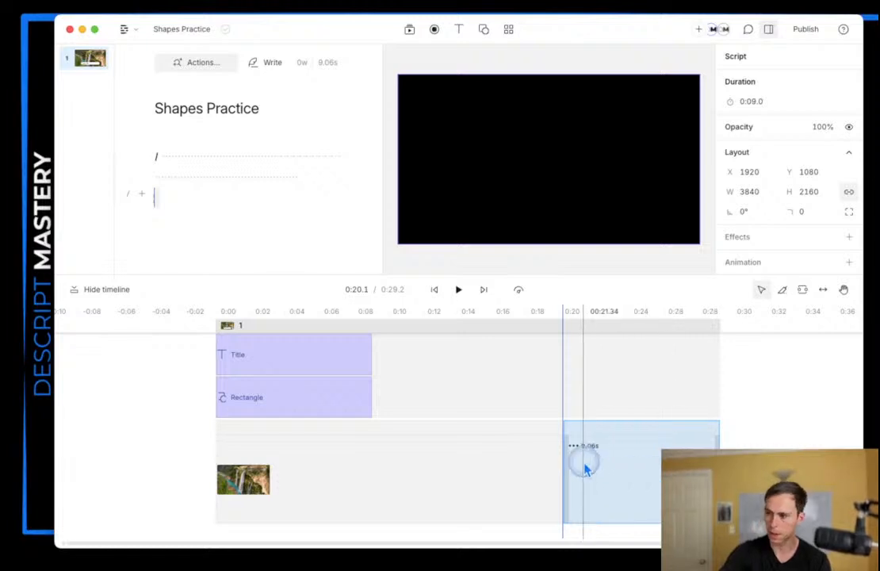
key(Delete)
Step: Extend the Rectangle and Title layers to the end of the waterfall clip at about 20.2 seconds
drag(369, 398, 545, 405)
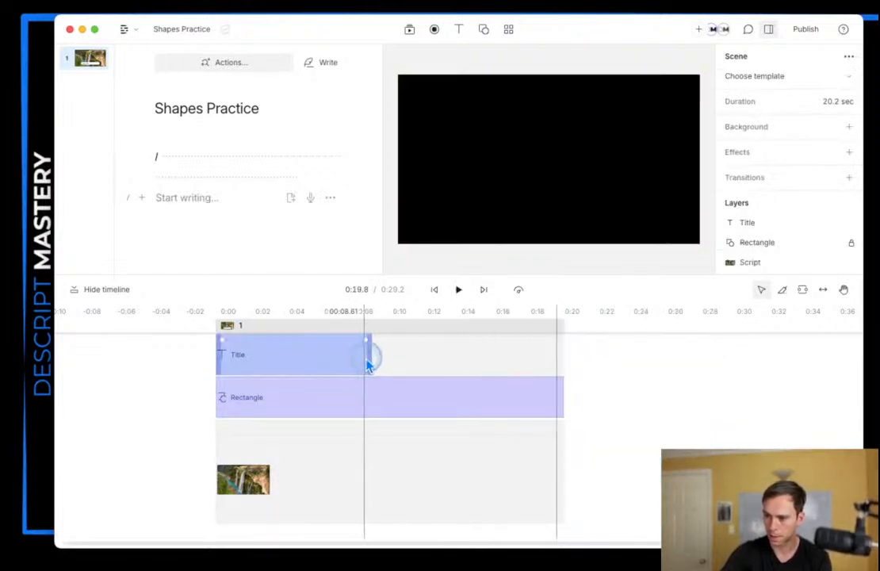
drag(369, 358, 560, 354)
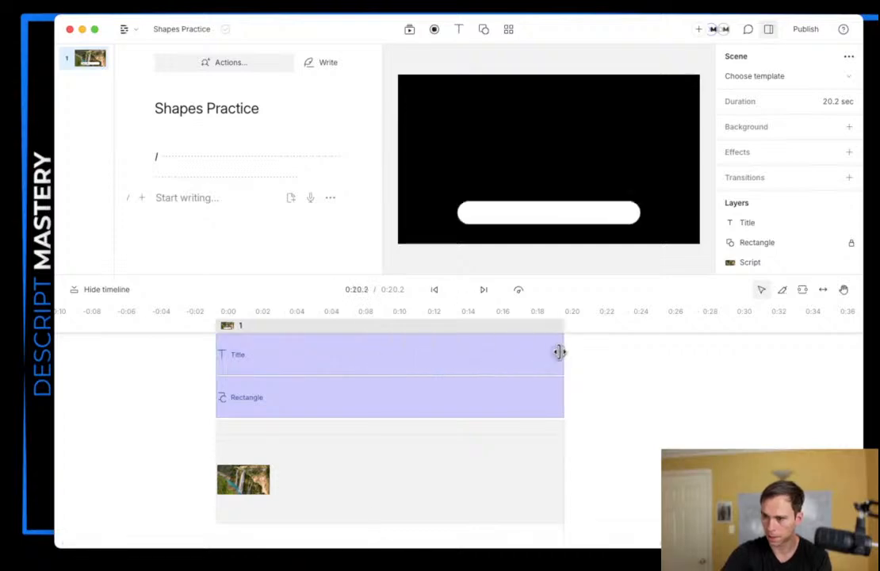
Step: Play back the composition from the start to check the name bar over the waterfall video
click(435, 290)
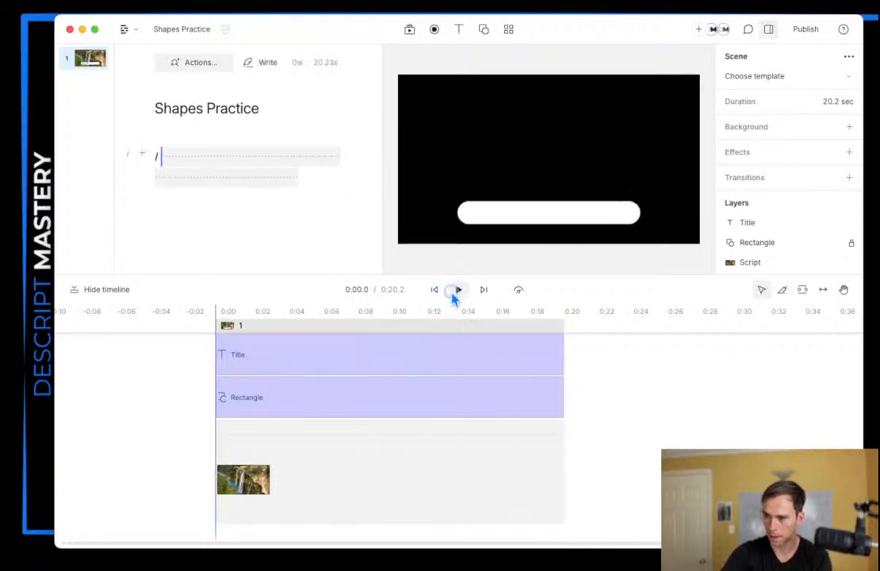
click(452, 291)
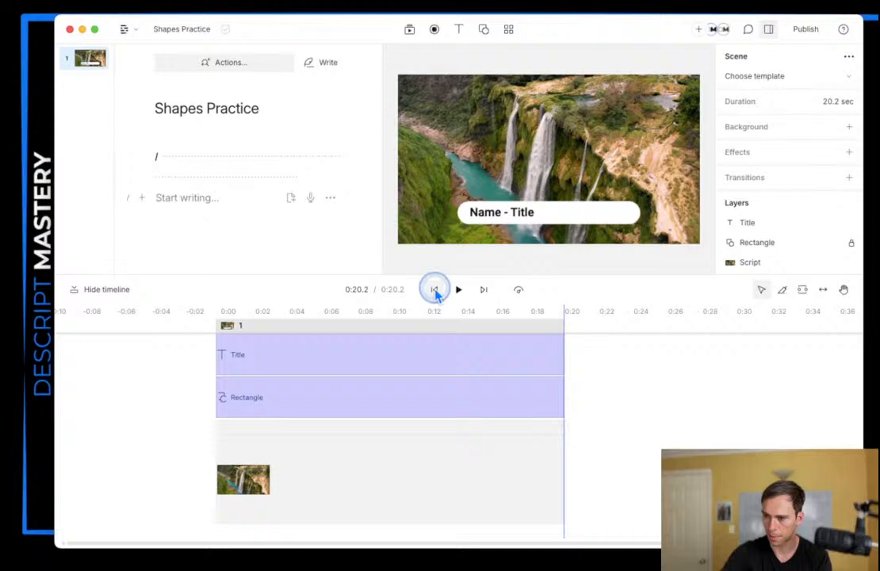
click(434, 291)
click(452, 291)
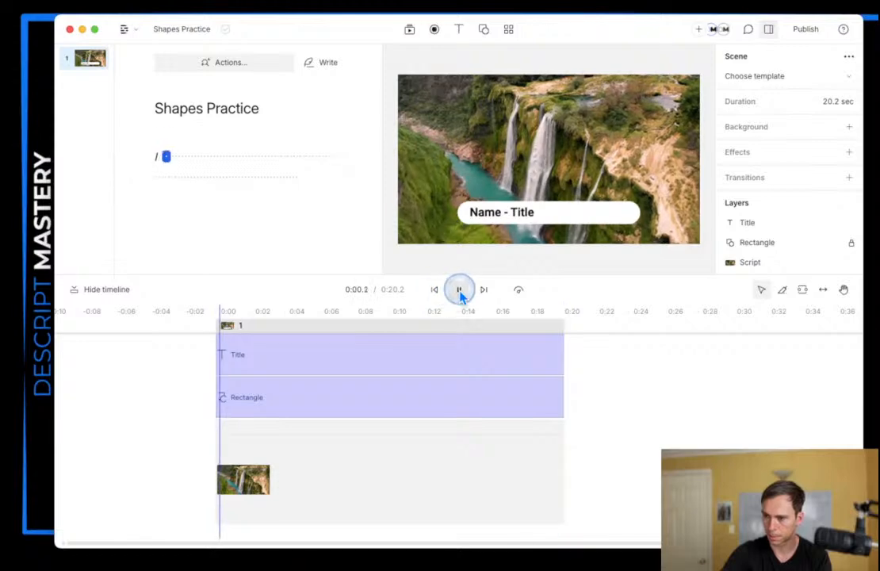
click(459, 291)
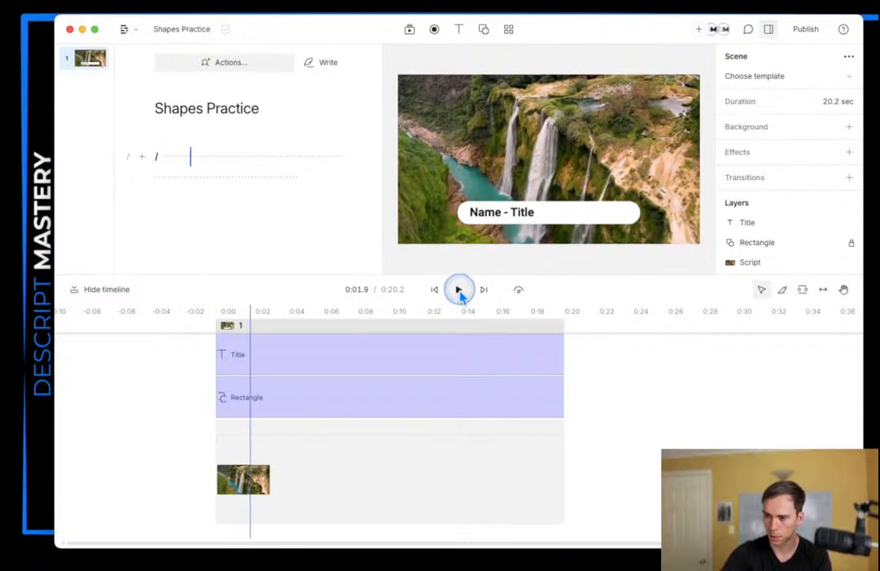
Step: Delete the "Name - Title" text layer from the bar
click(445, 440)
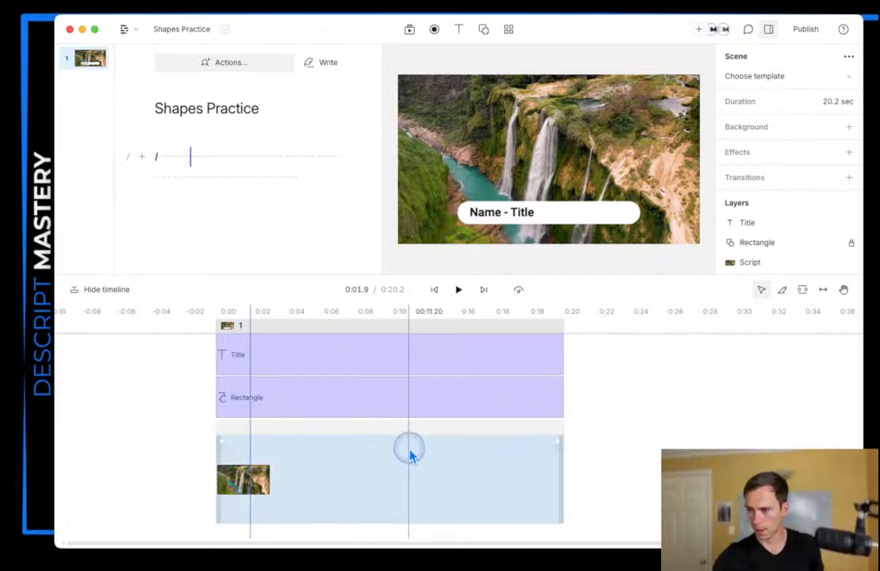
click(574, 216)
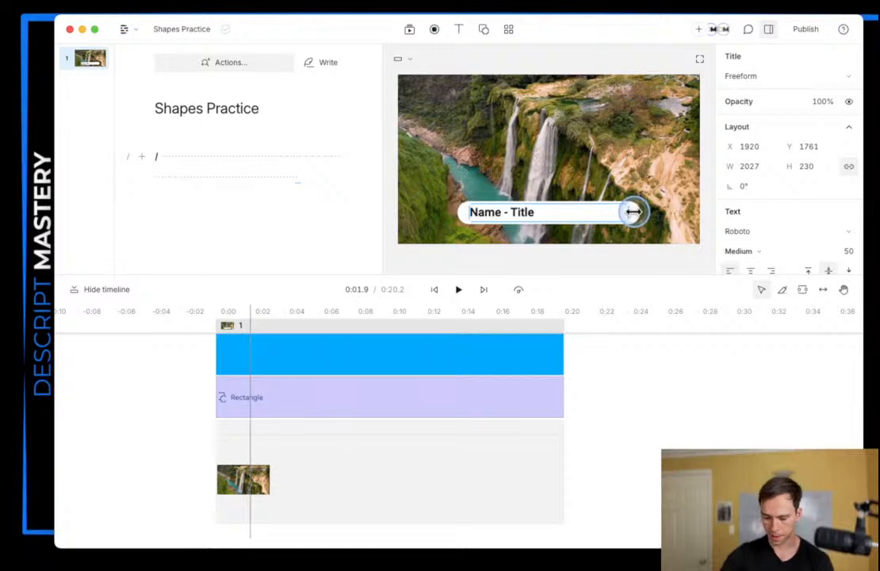
key(Delete)
click(522, 211)
click(515, 221)
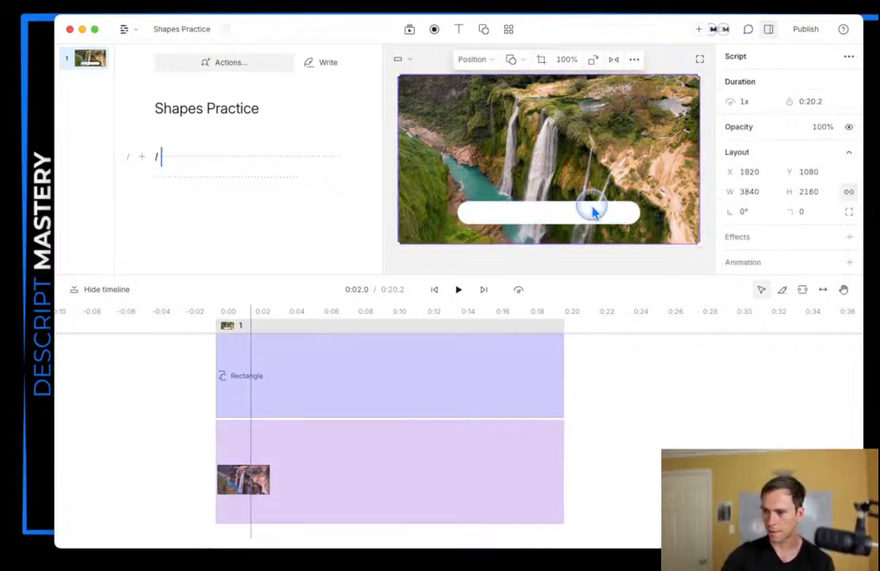
double_click(470, 219)
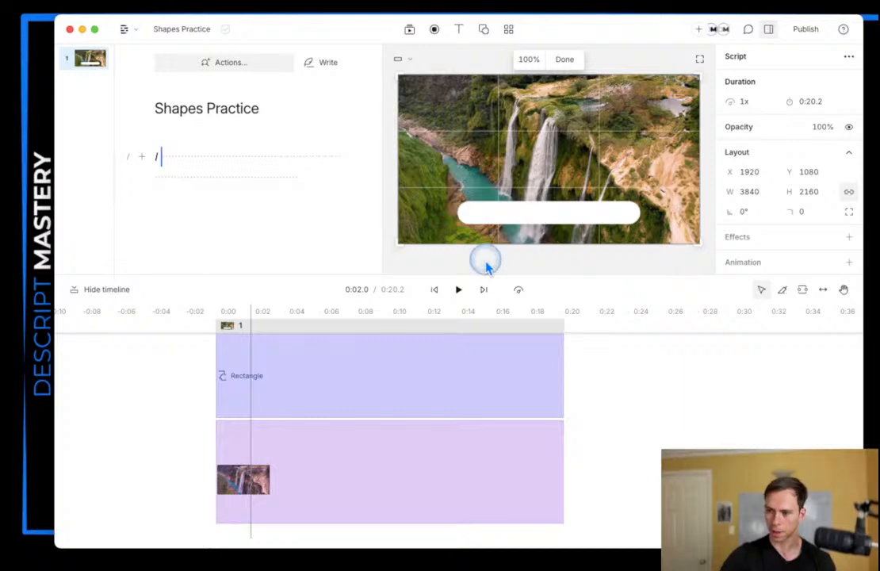
click(564, 59)
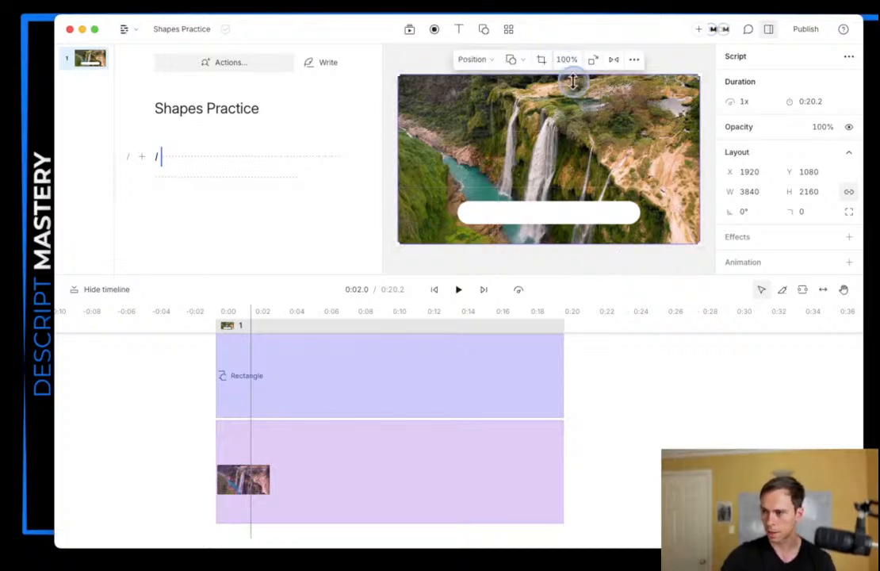
click(649, 267)
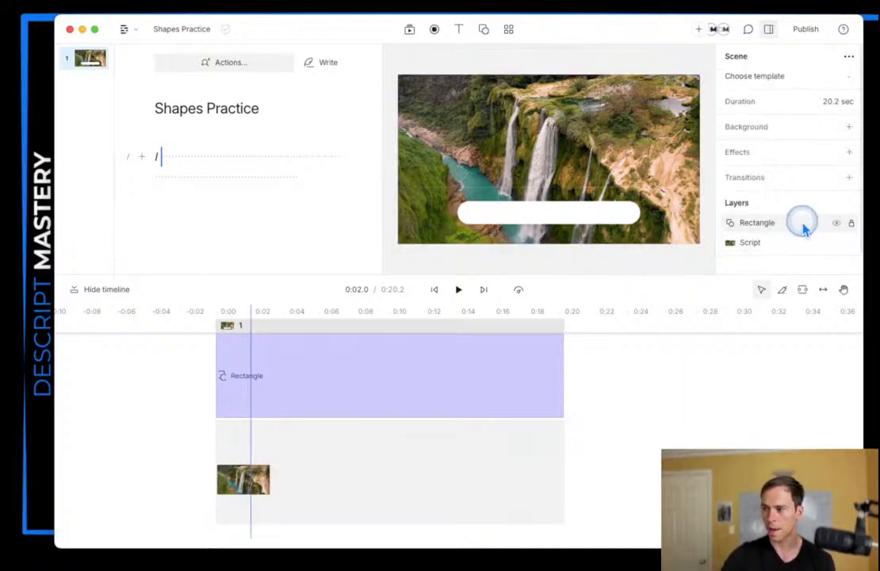
Step: Unlock the Rectangle layer and set its opacity to 45%
click(852, 224)
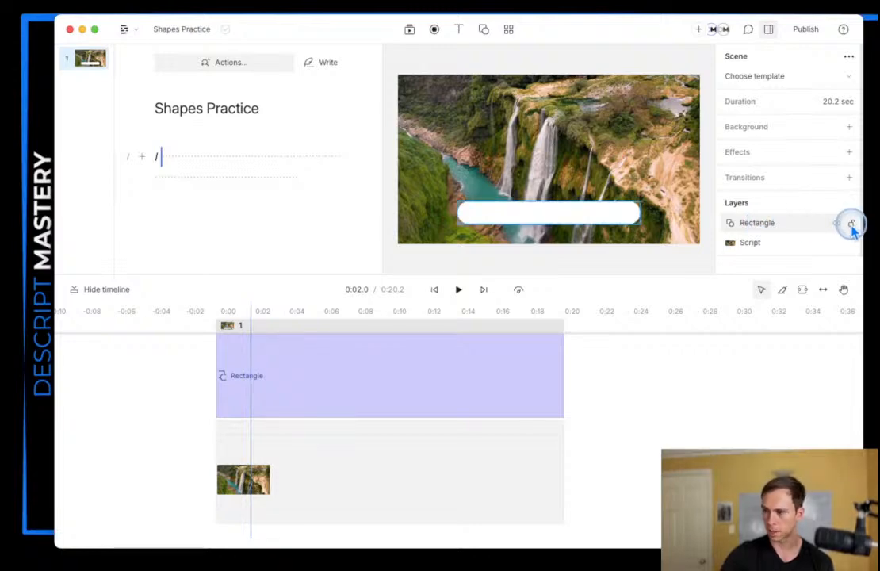
click(549, 222)
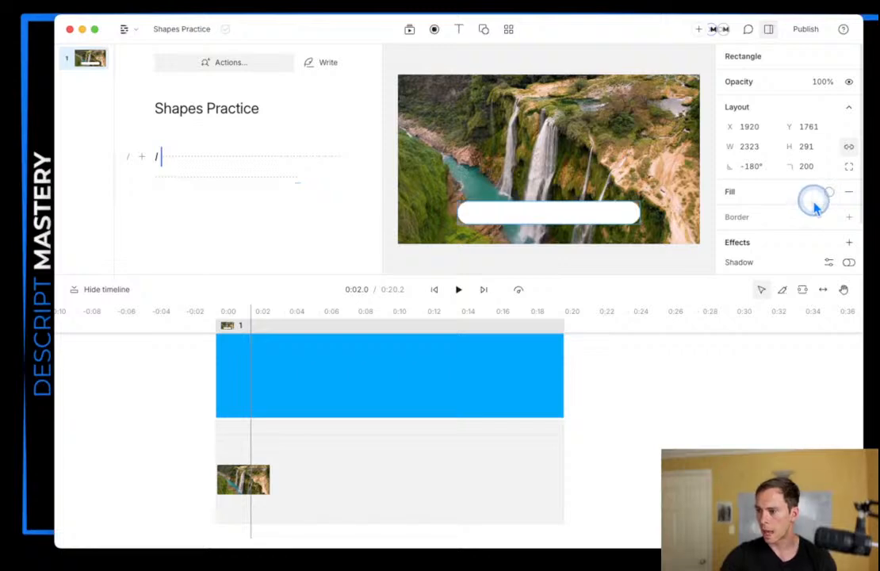
click(834, 82)
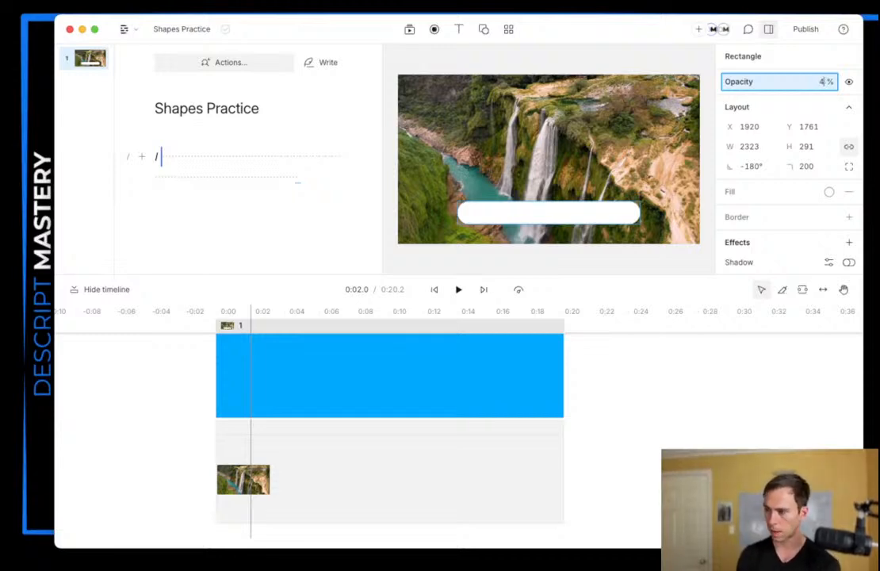
key(Return)
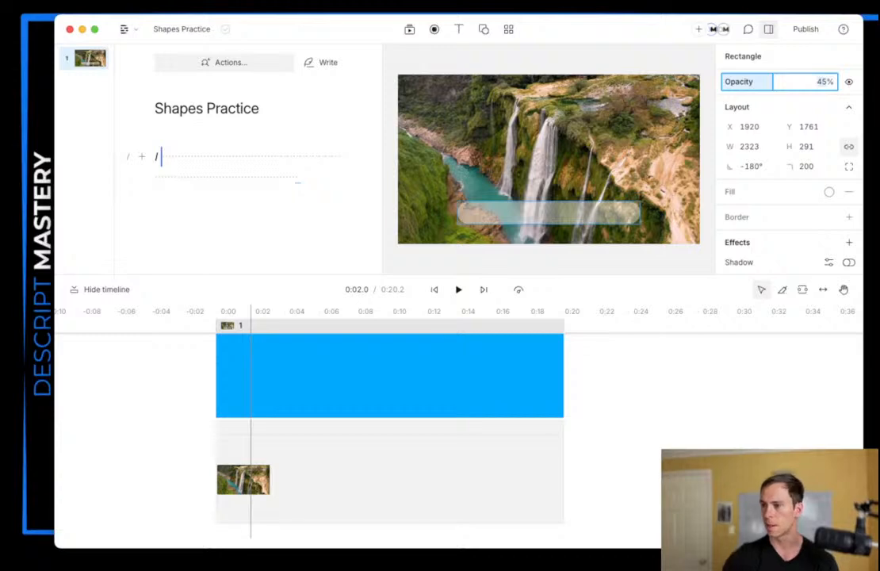
click(464, 235)
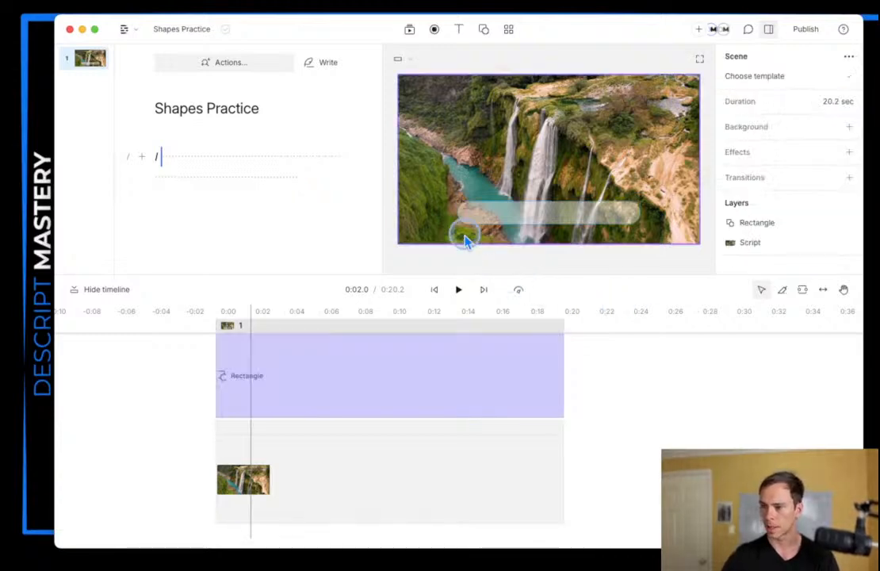
Step: Rename the Rectangle layer "Oval - opactiy 45%"
click(516, 219)
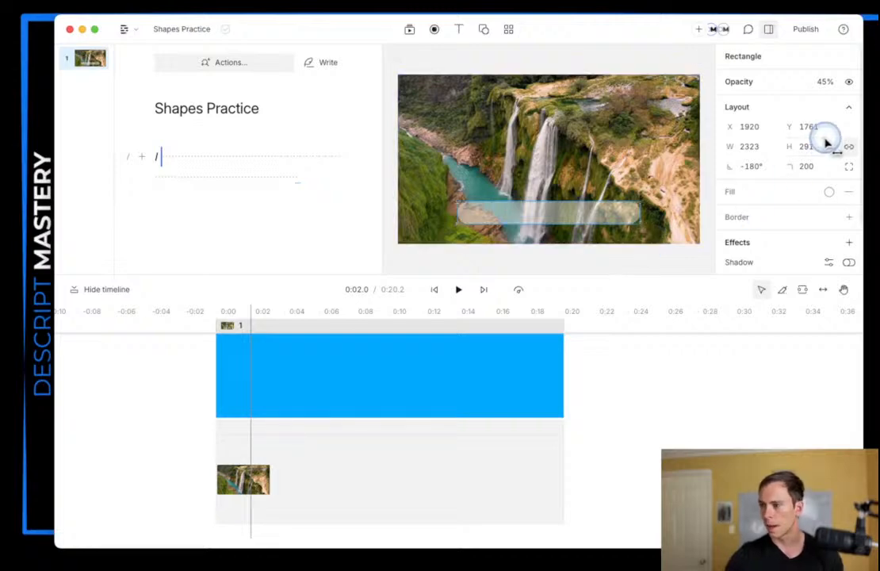
double_click(733, 56)
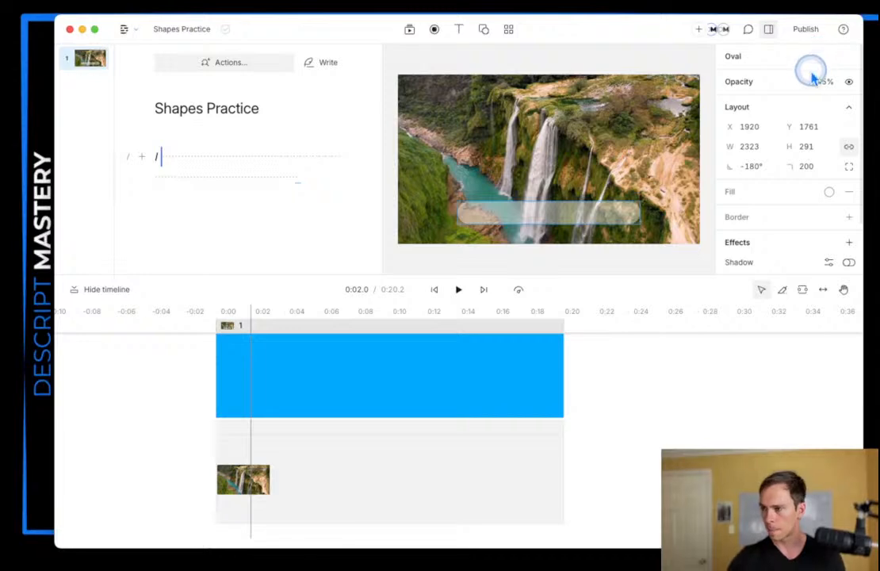
double_click(772, 54)
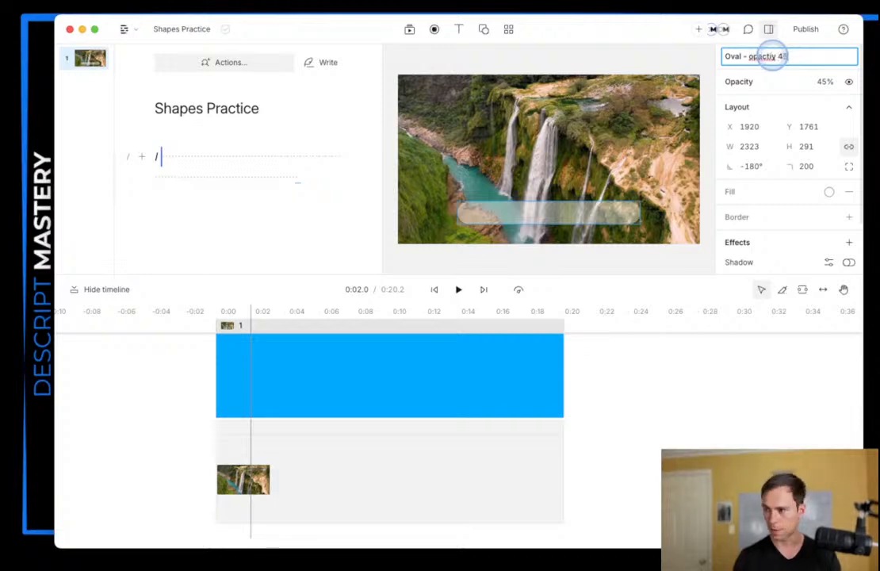
click(683, 407)
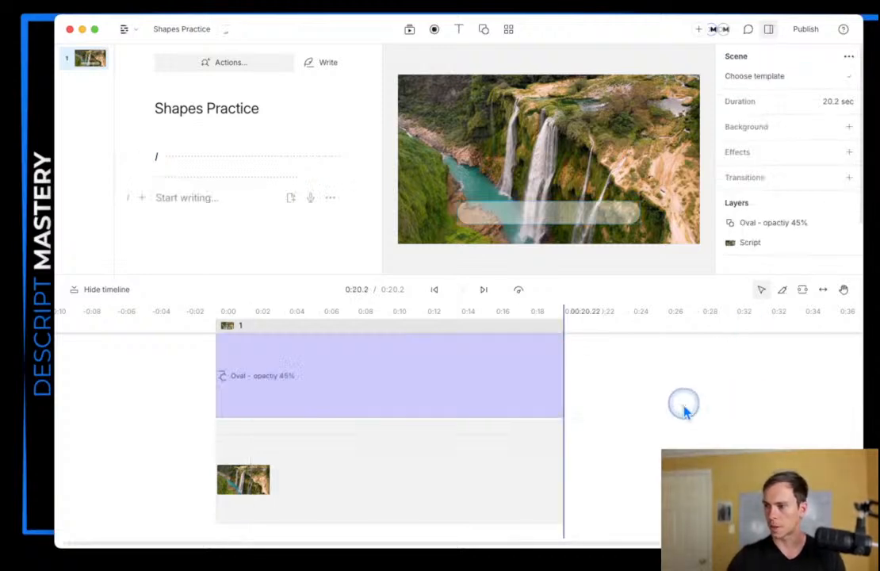
Step: Move the playhead to about 0:08.6 and add a black border with a thickness of 10 to the oval bar
drag(492, 436, 281, 402)
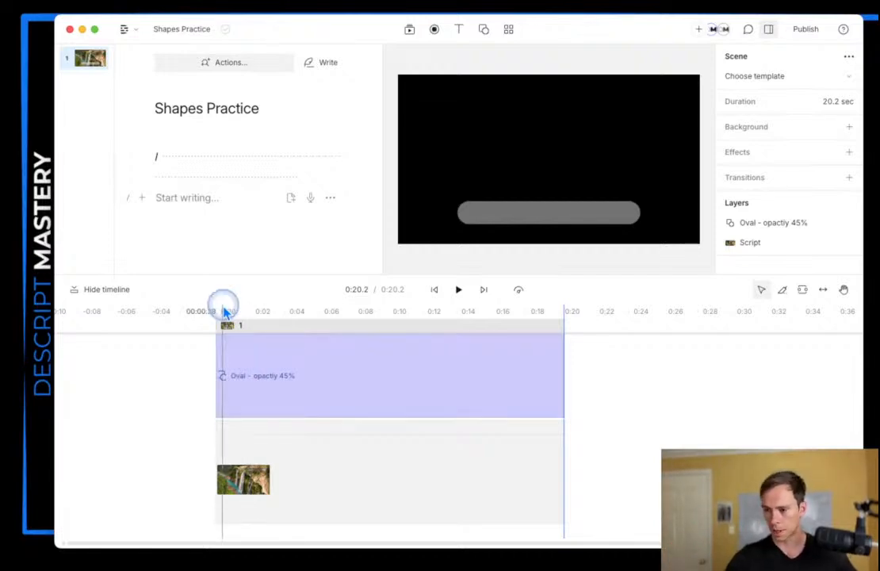
click(364, 374)
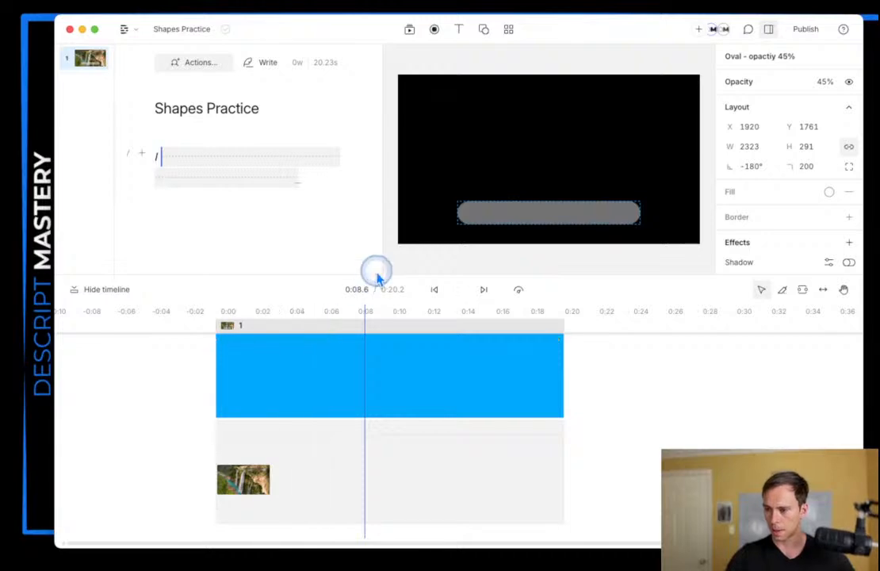
drag(375, 274, 371, 210)
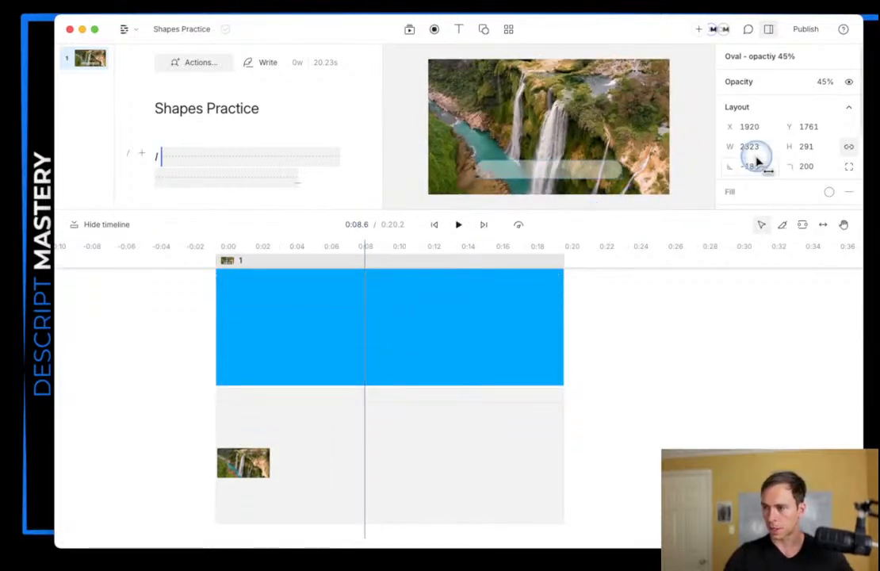
drag(609, 210, 615, 310)
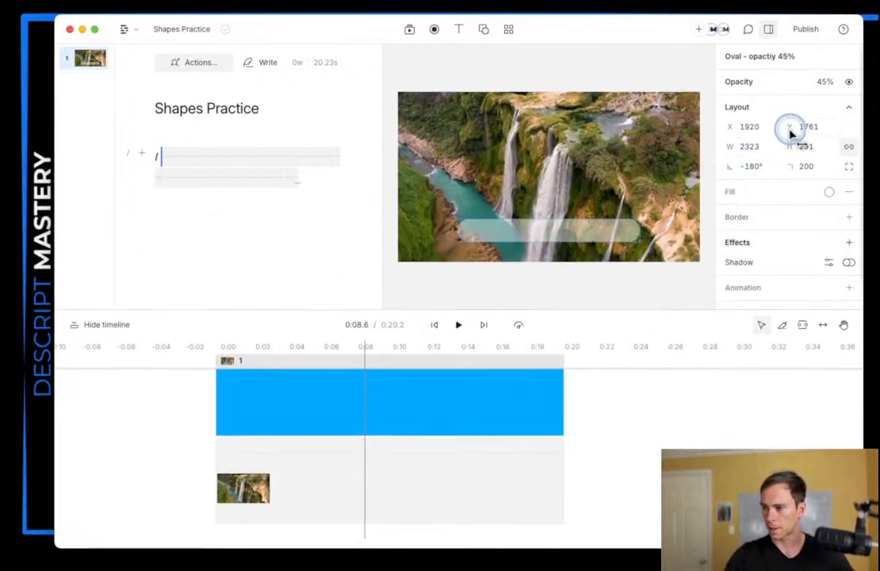
click(787, 221)
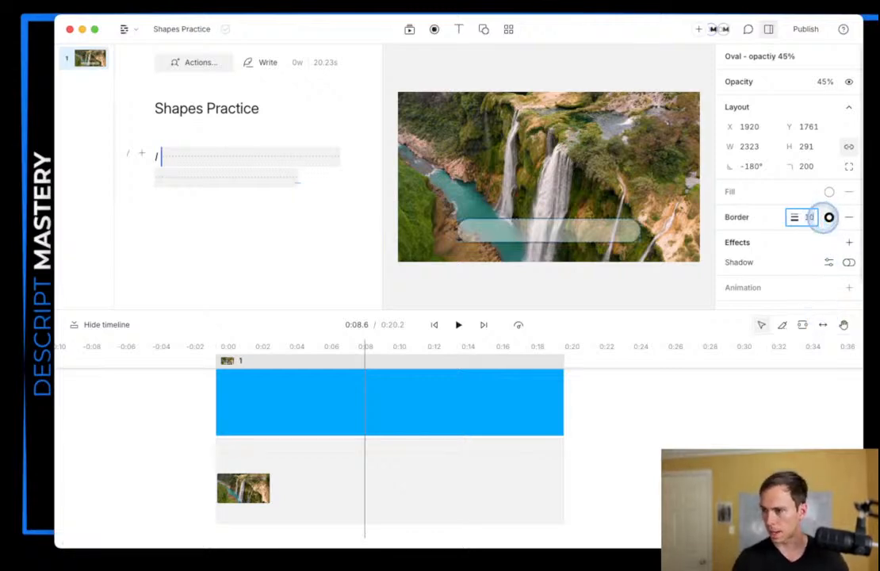
click(526, 293)
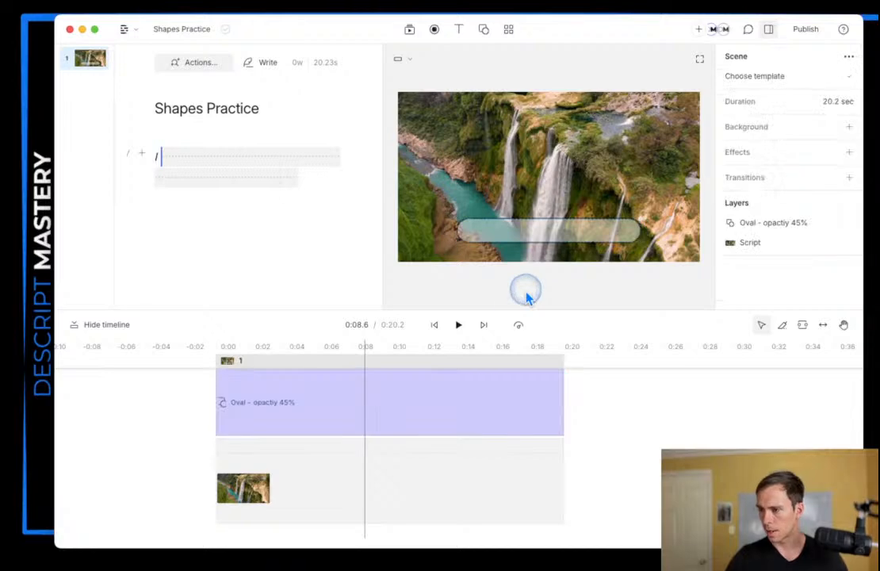
Step: Enlarge the preview area, view the bordered bar at full canvas size, and return to the normal editor layout
drag(510, 309, 501, 360)
click(393, 295)
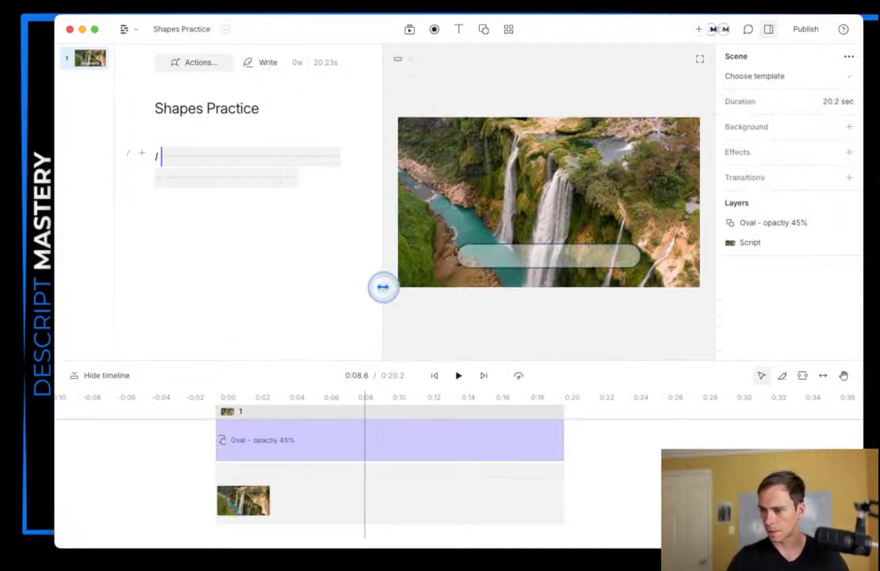
click(700, 62)
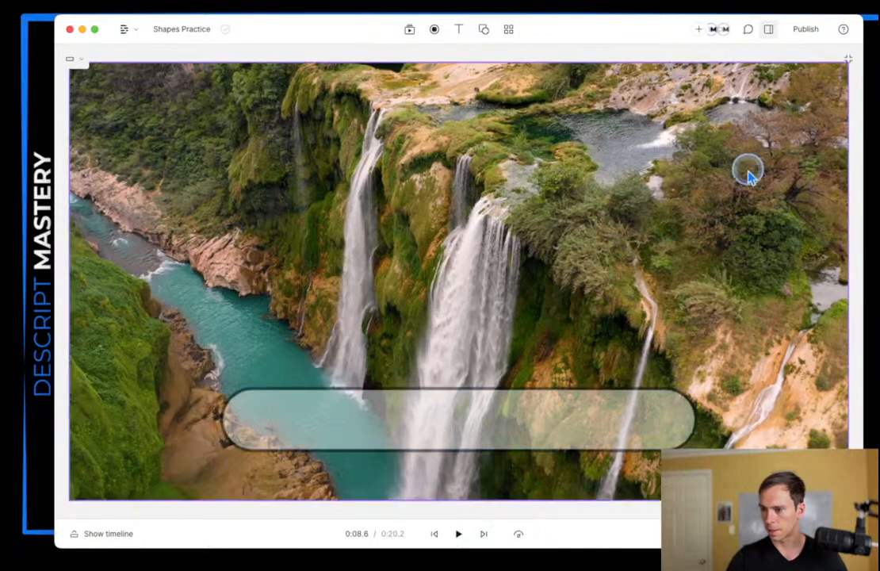
click(846, 60)
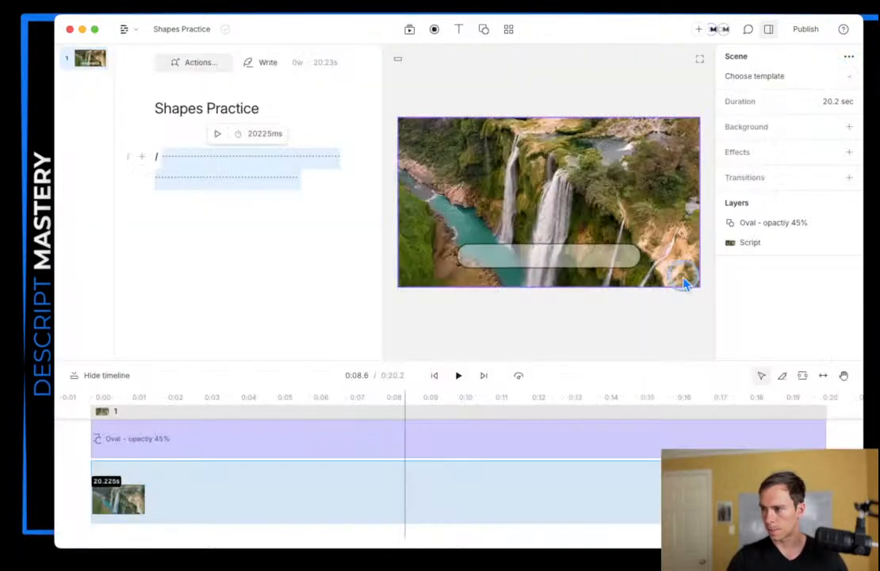
Step: Try different colours and transparency for the oval bar's border, and set it to solid green at 100% opacity
click(532, 267)
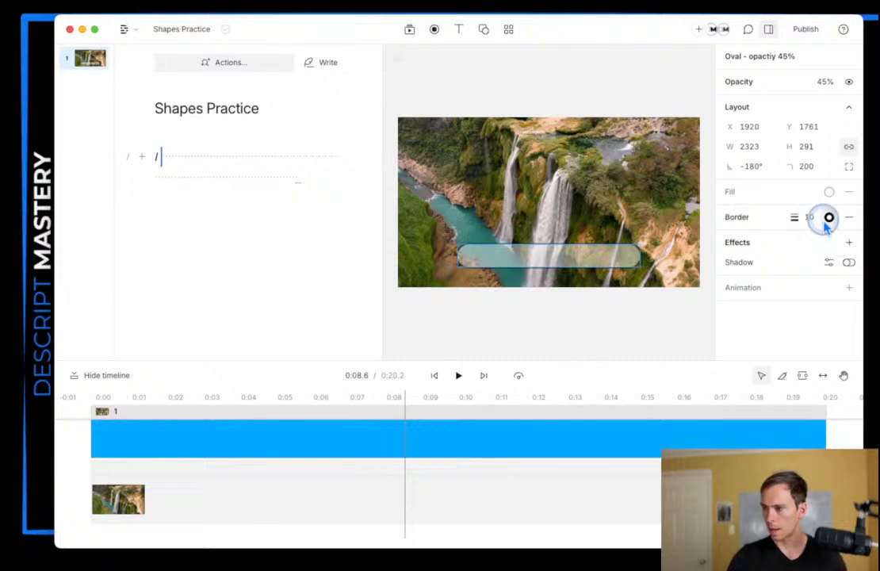
click(828, 218)
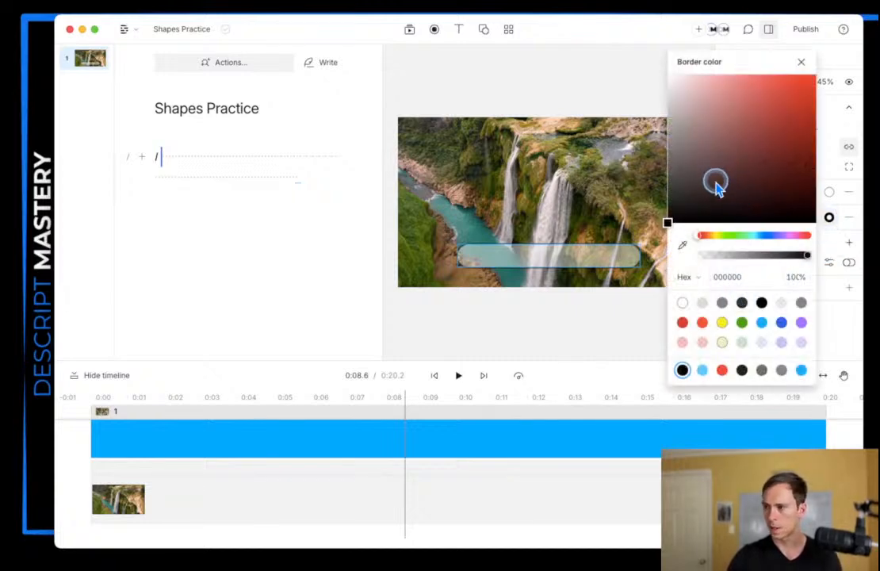
click(800, 100)
mouse_move(812, 83)
mouse_down()
mouse_move(833, 65)
mouse_move(746, 163)
mouse_move(673, 134)
mouse_move(654, 63)
mouse_move(683, 206)
mouse_move(800, 206)
mouse_move(837, 258)
mouse_move(767, 210)
mouse_move(667, 222)
mouse_up()
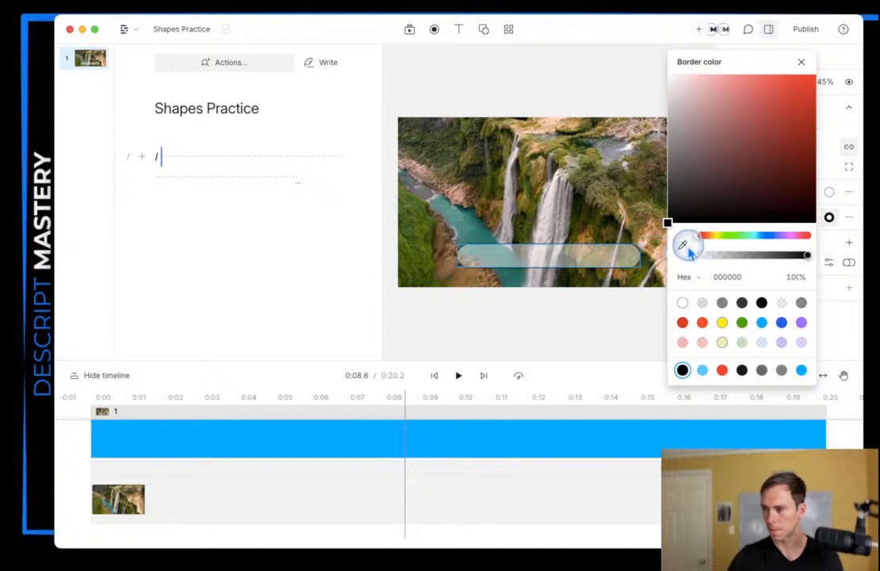
drag(767, 261, 800, 263)
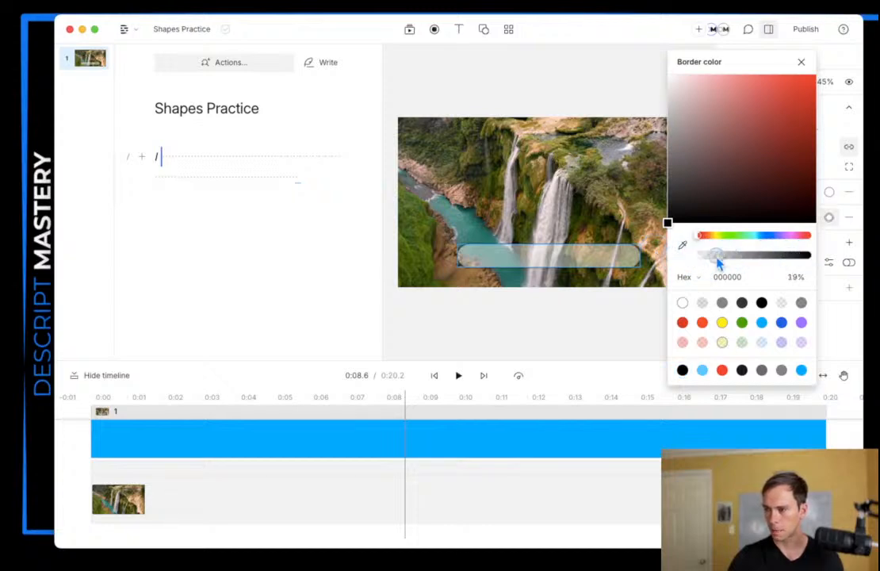
drag(687, 262, 813, 262)
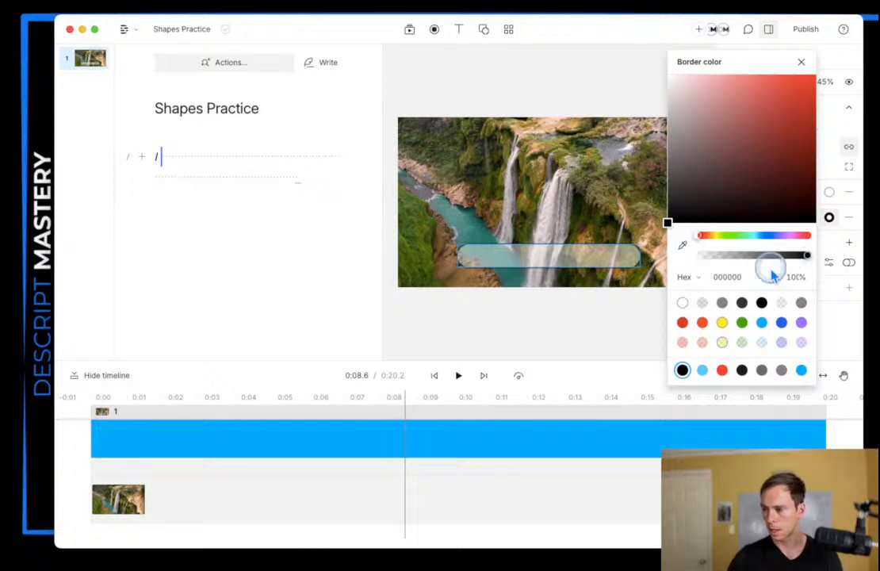
click(741, 325)
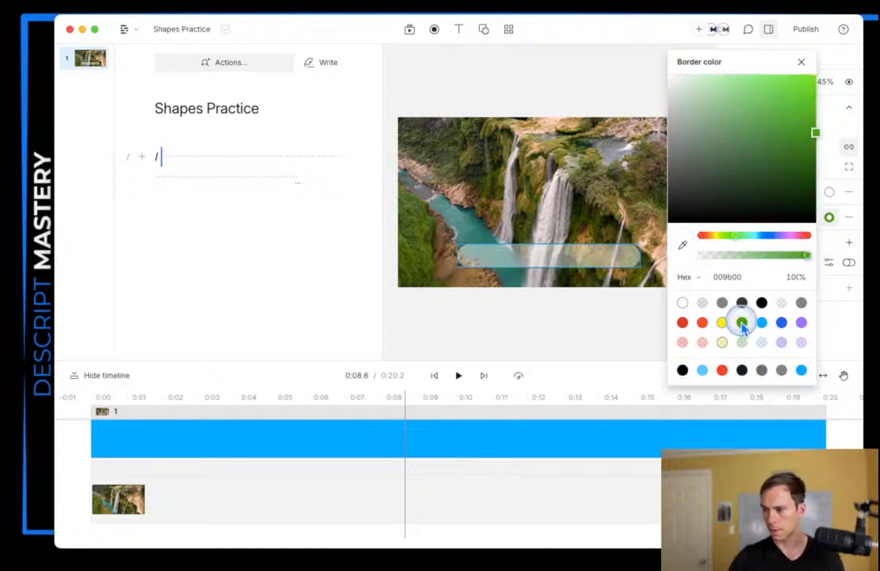
click(599, 300)
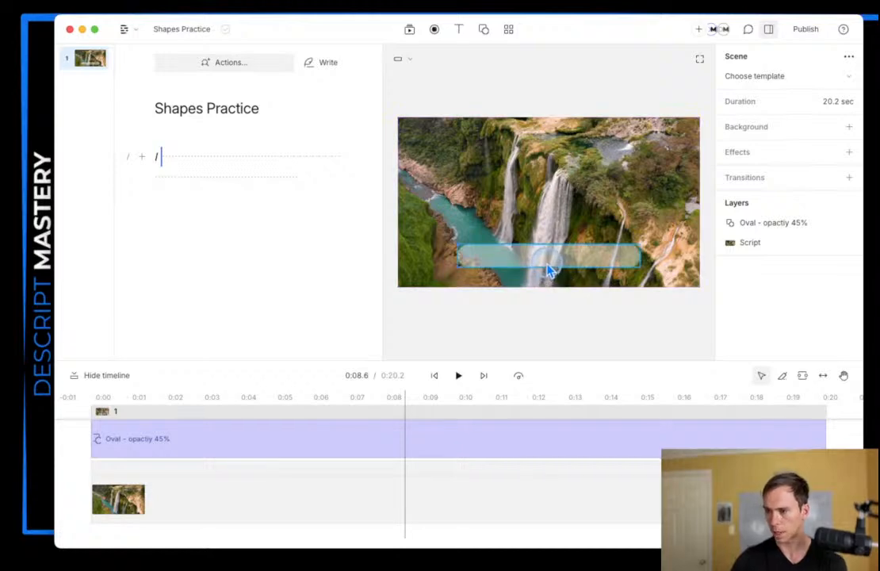
Step: Select the oval bar and turn on a Shadow effect for it
click(550, 268)
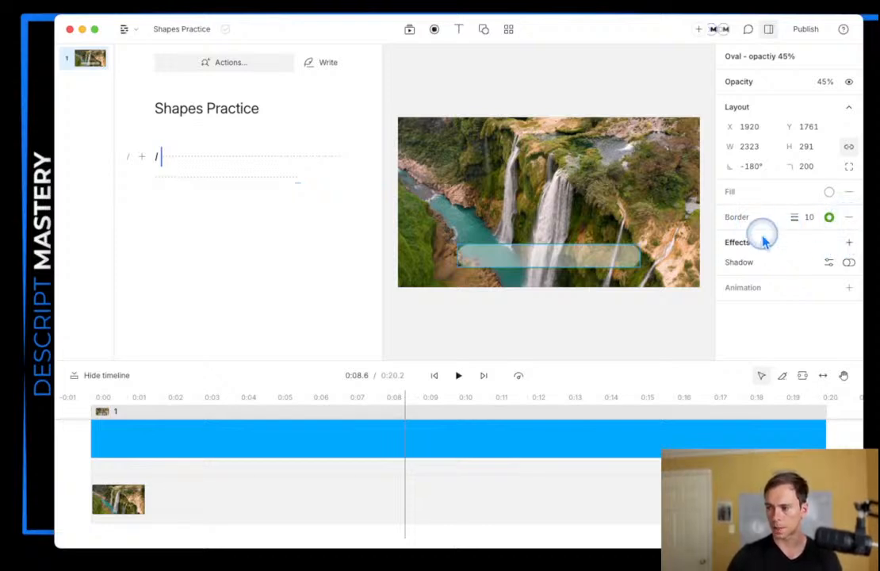
click(739, 244)
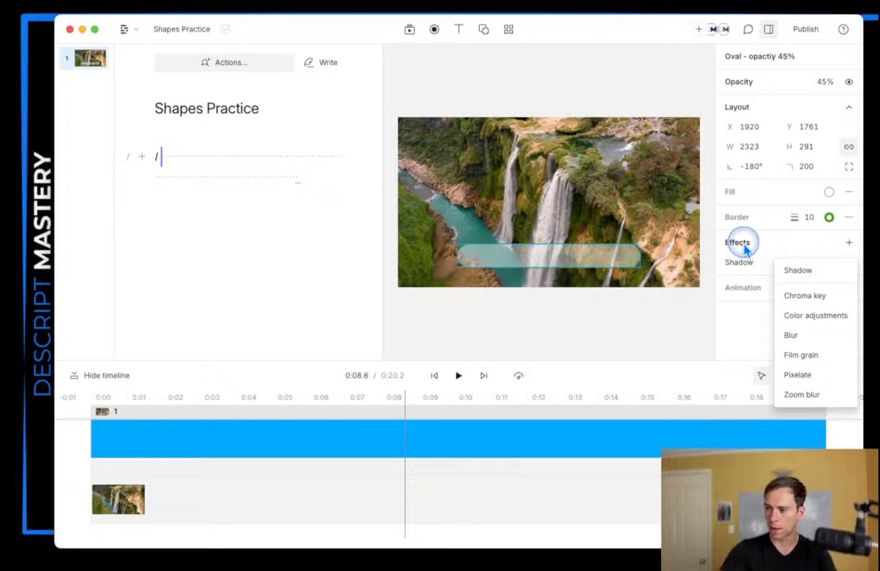
click(835, 279)
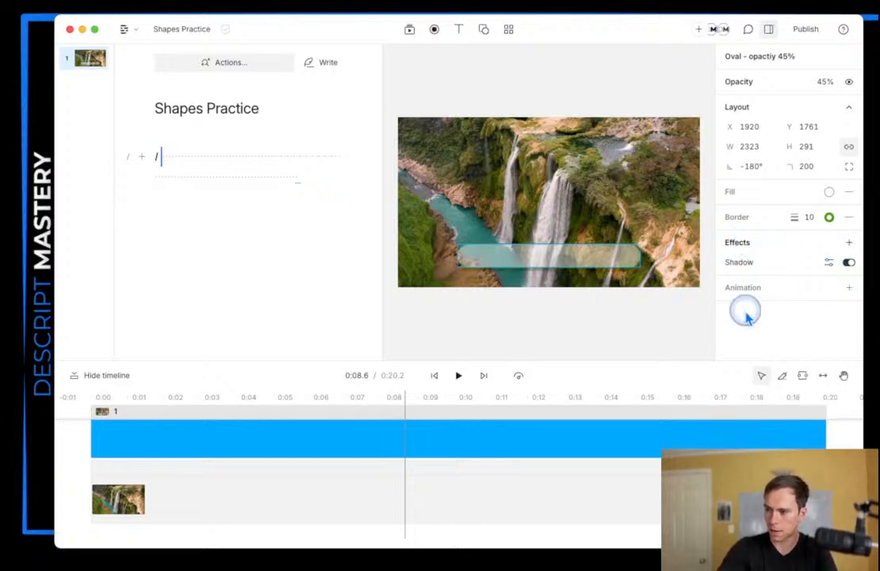
click(607, 326)
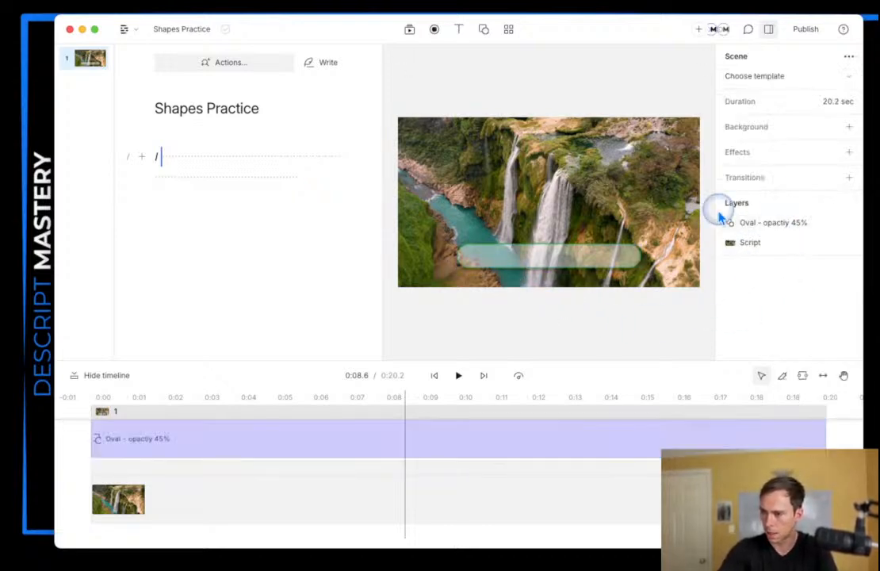
click(599, 255)
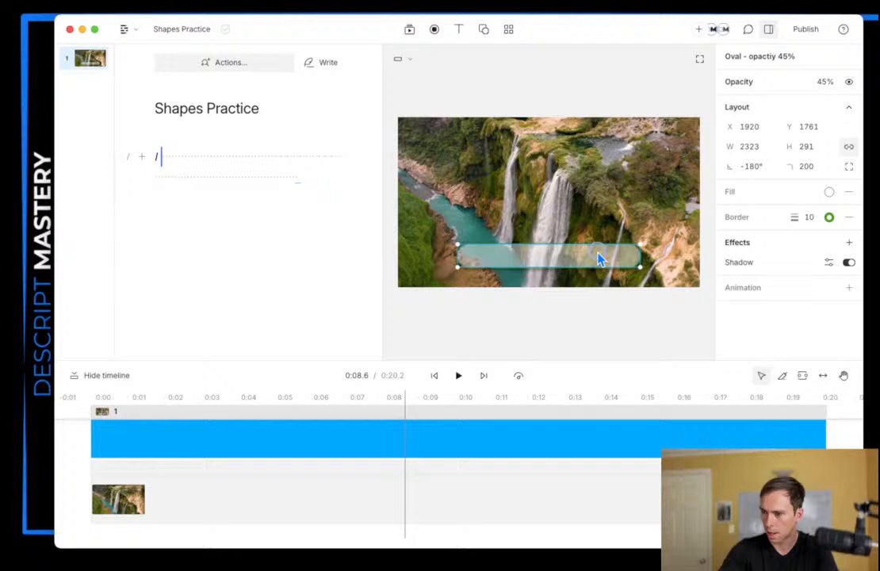
click(848, 263)
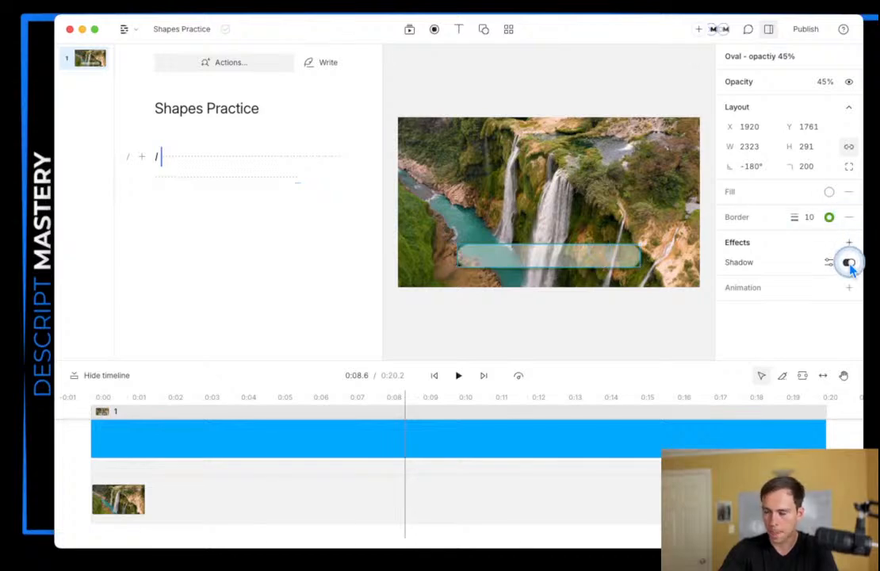
Step: Set the oval bar's shadow blur to 15 and its shadow colour to solid white (ffffff)
click(829, 262)
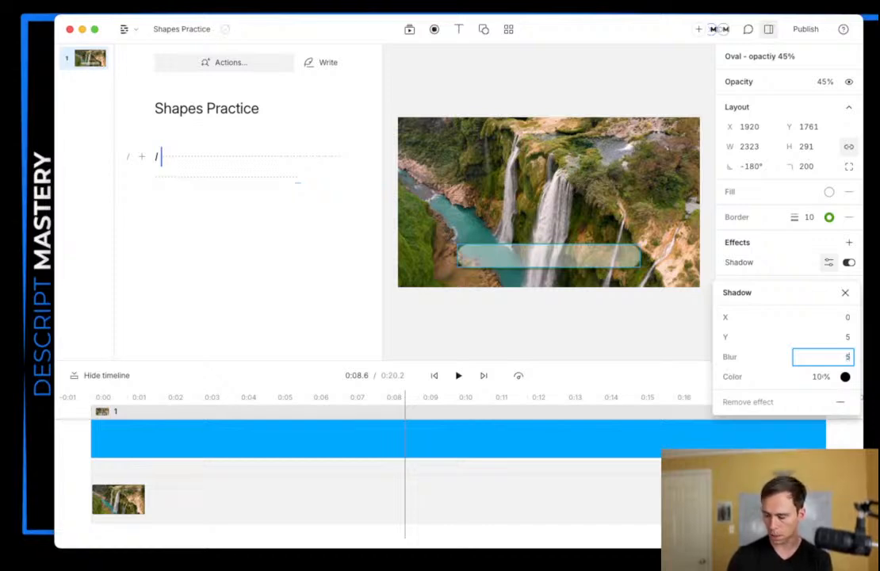
click(844, 378)
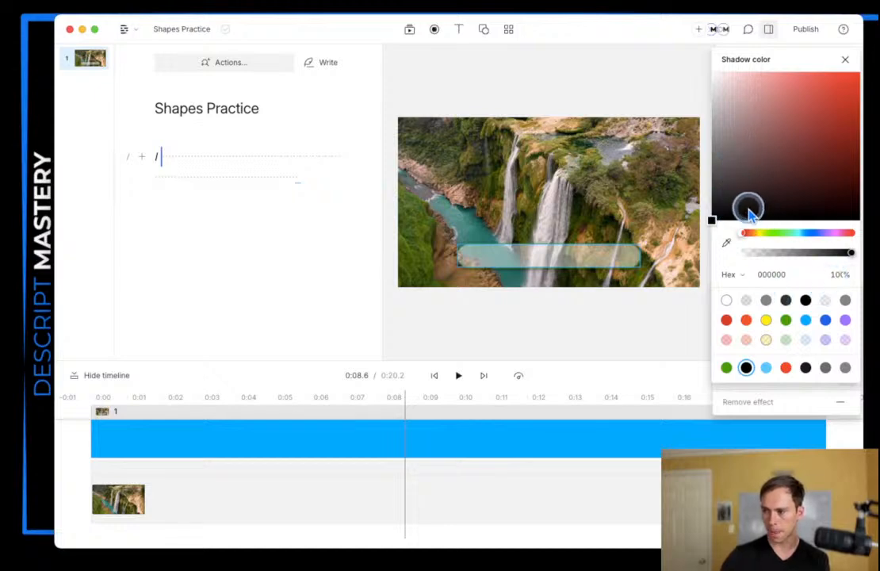
drag(748, 209, 874, 47)
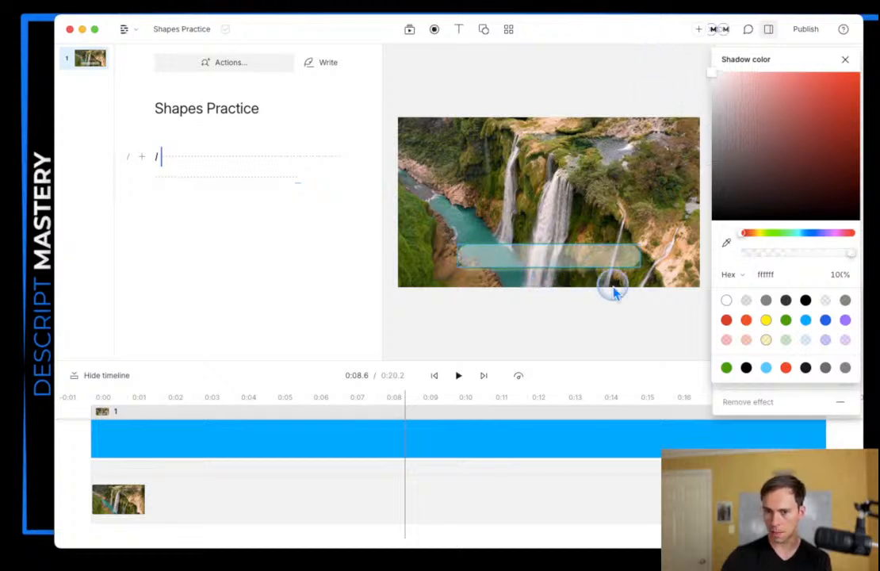
click(844, 59)
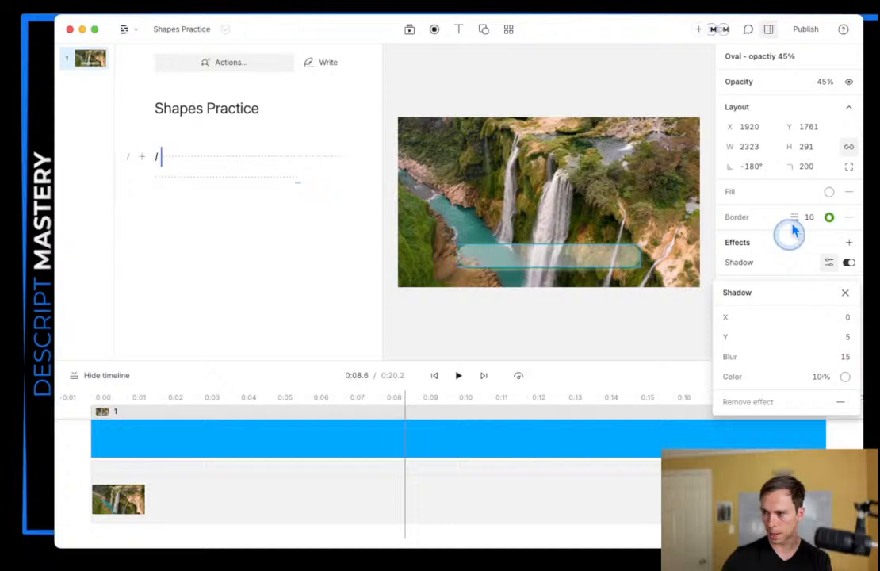
click(845, 292)
Step: Add a custom animation to the oval bar at the scene's start and move its end keyframe to about 0:01.4
click(761, 292)
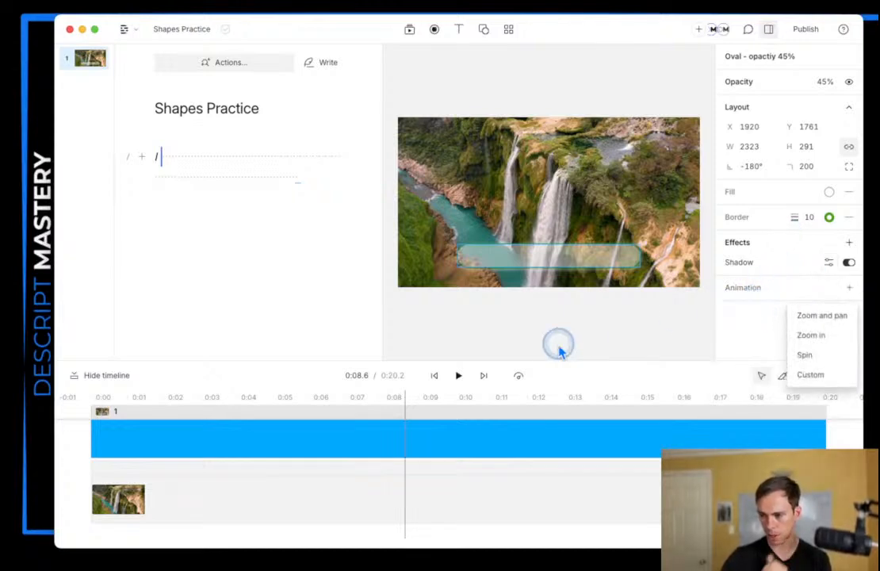
click(431, 379)
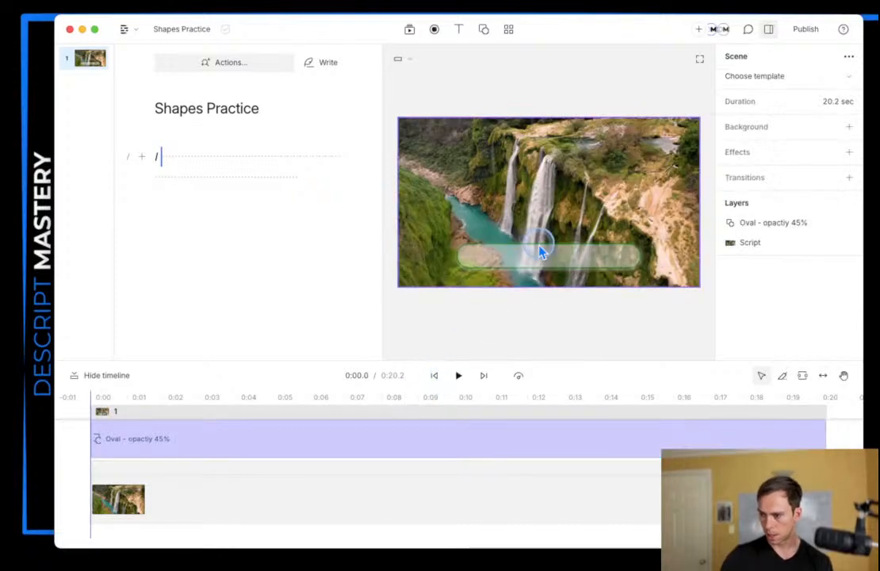
click(539, 254)
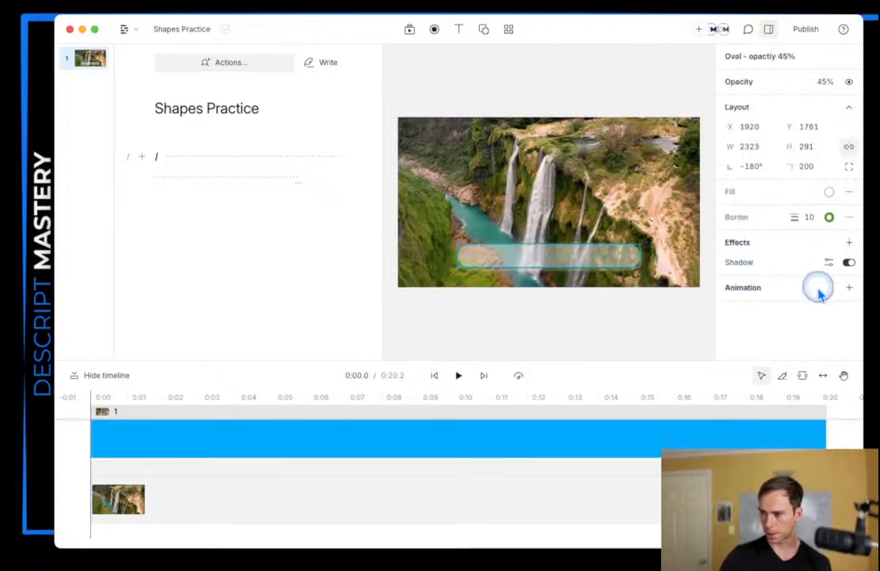
click(849, 288)
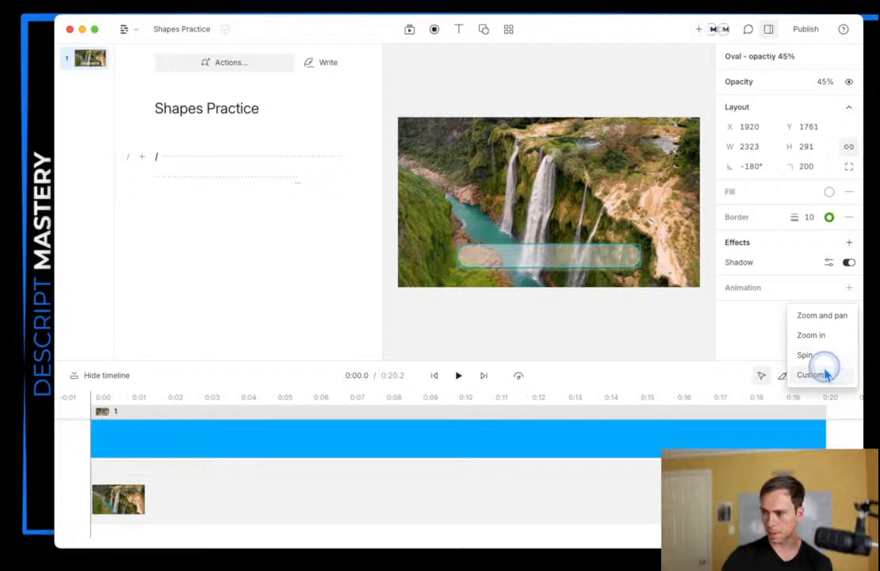
click(824, 371)
click(274, 445)
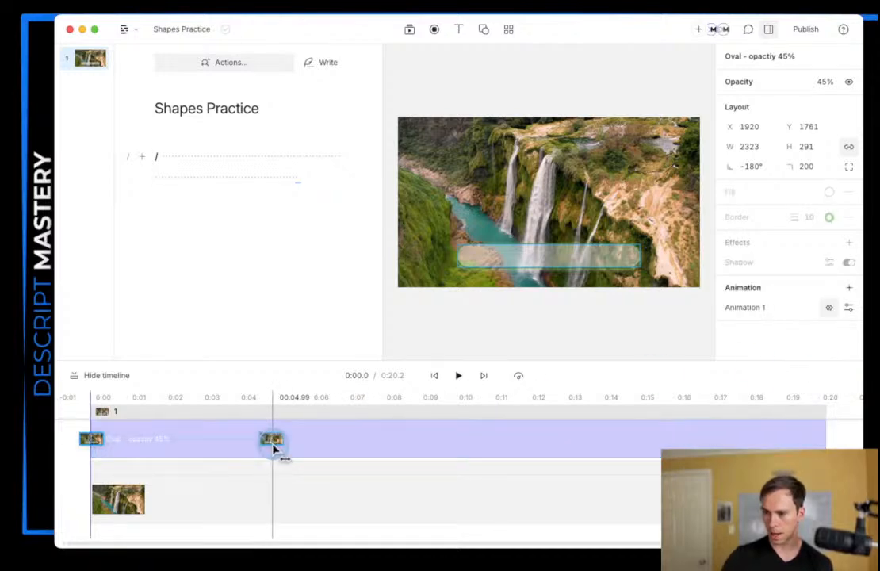
drag(275, 452, 142, 452)
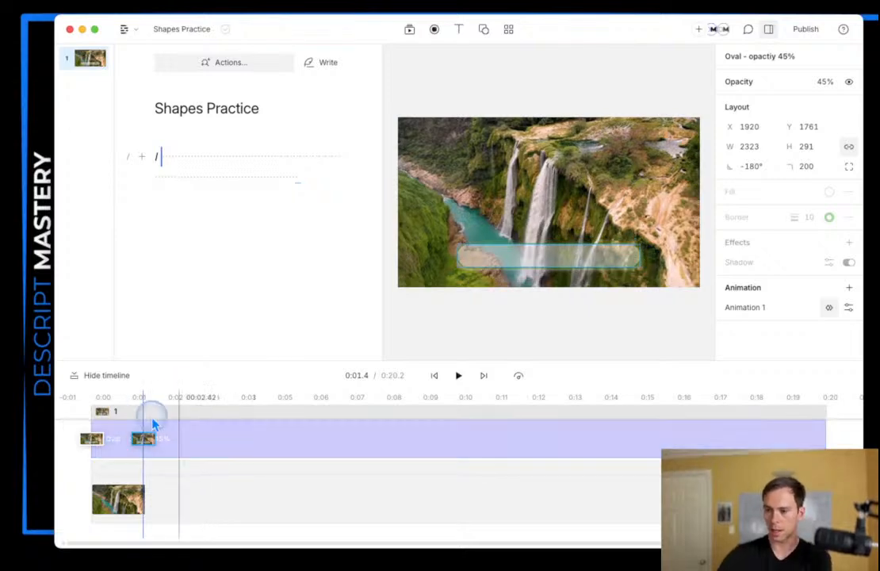
Step: At the first keyframe, move the bar straight down off the canvas to about Y 2477, and shift the end keyframe to about 0:01.2
click(89, 447)
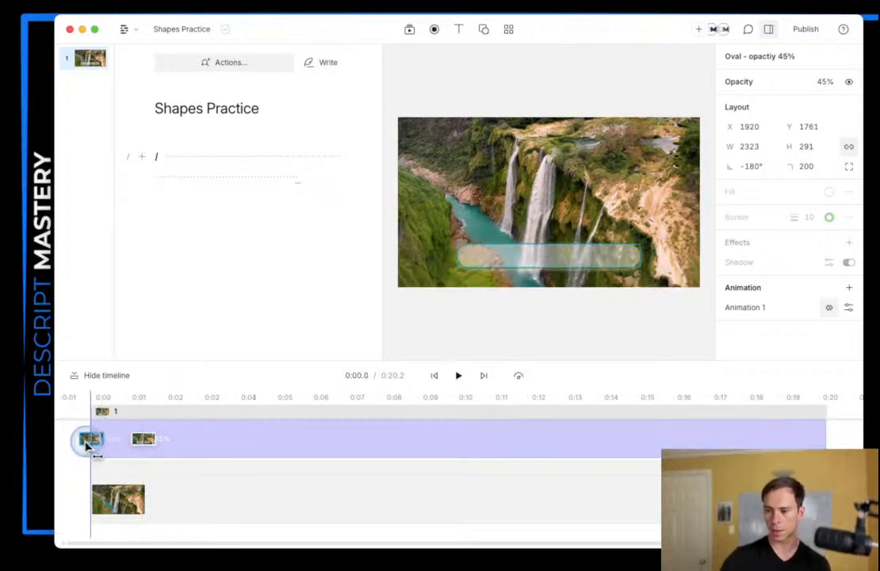
drag(552, 264, 545, 319)
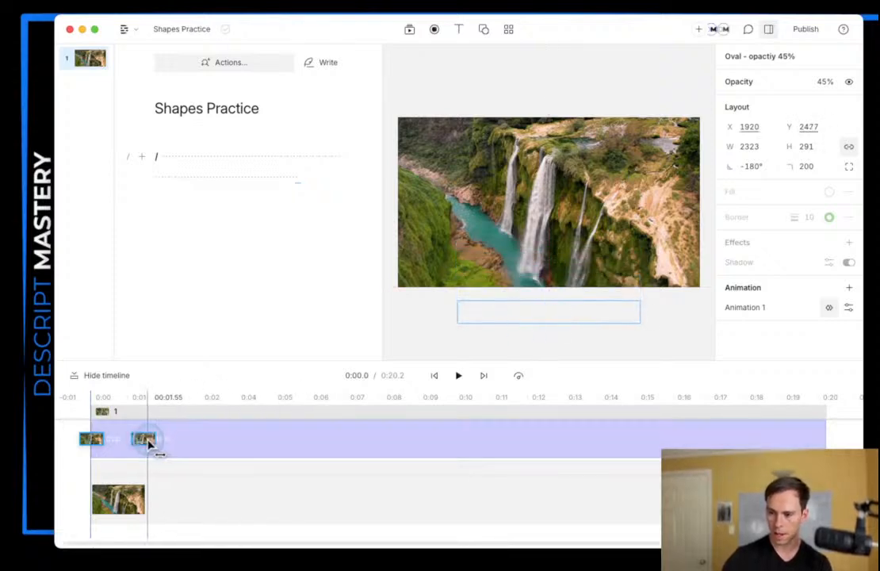
drag(148, 441, 141, 441)
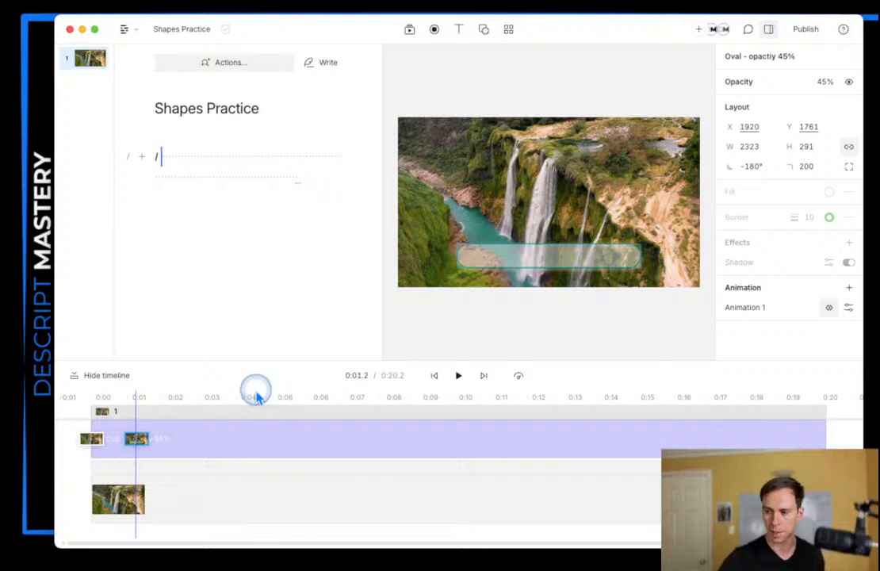
Step: Play the oval bar's entrance animation from the start and check its position at the end keyframe
click(436, 379)
click(457, 378)
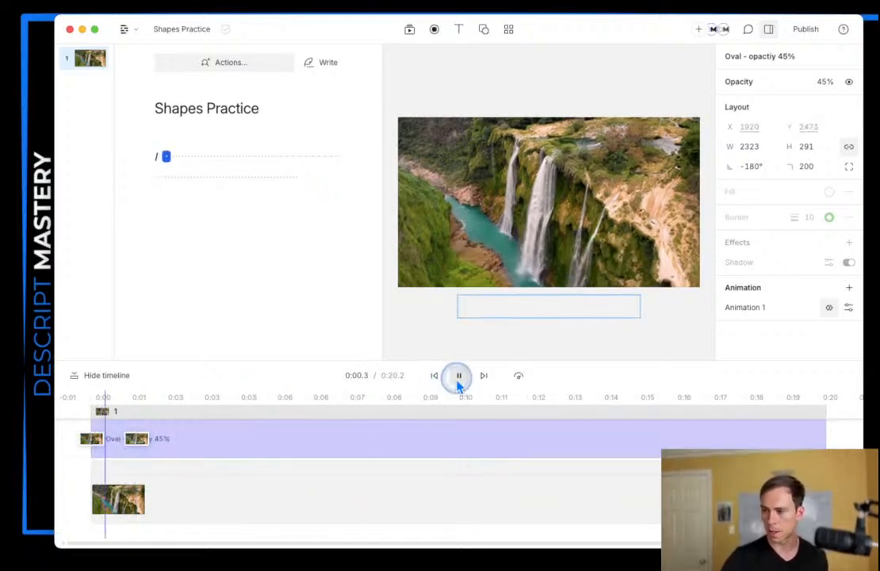
click(140, 440)
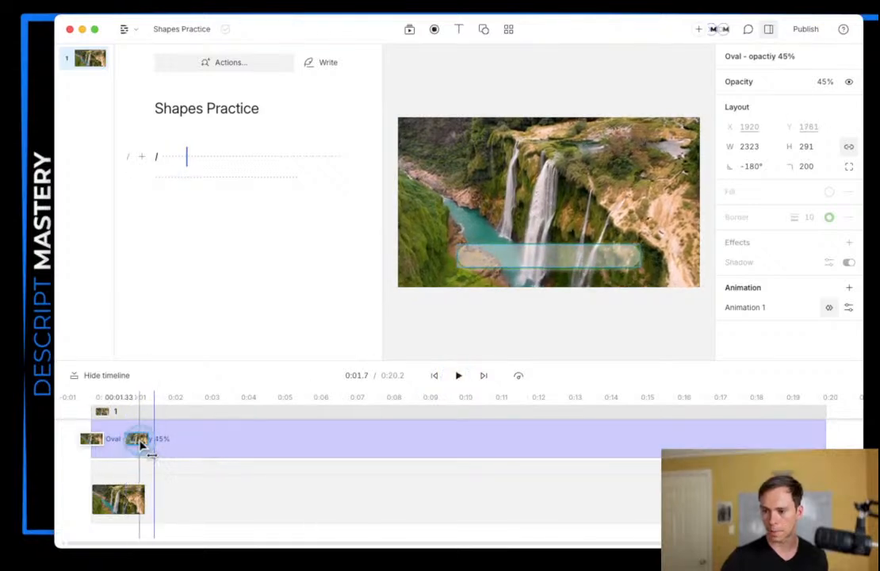
click(524, 325)
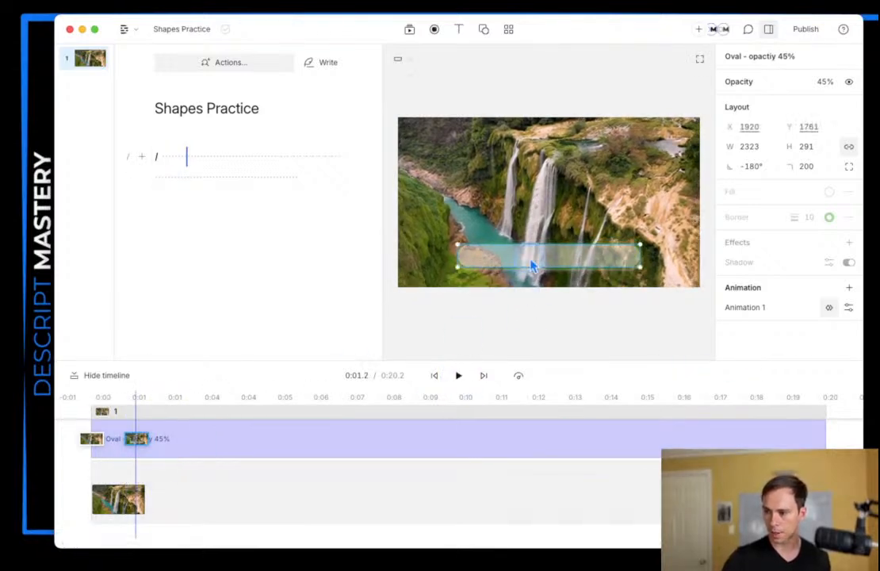
click(255, 477)
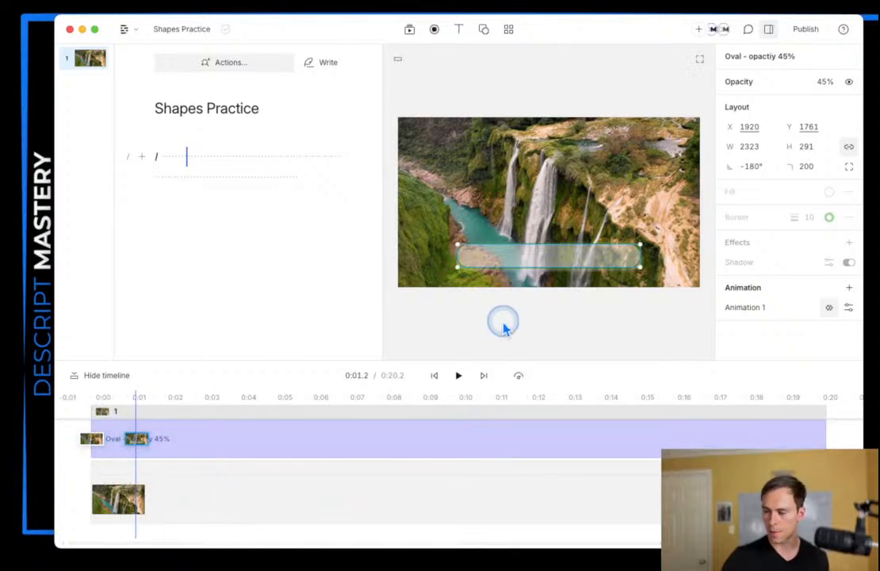
click(555, 252)
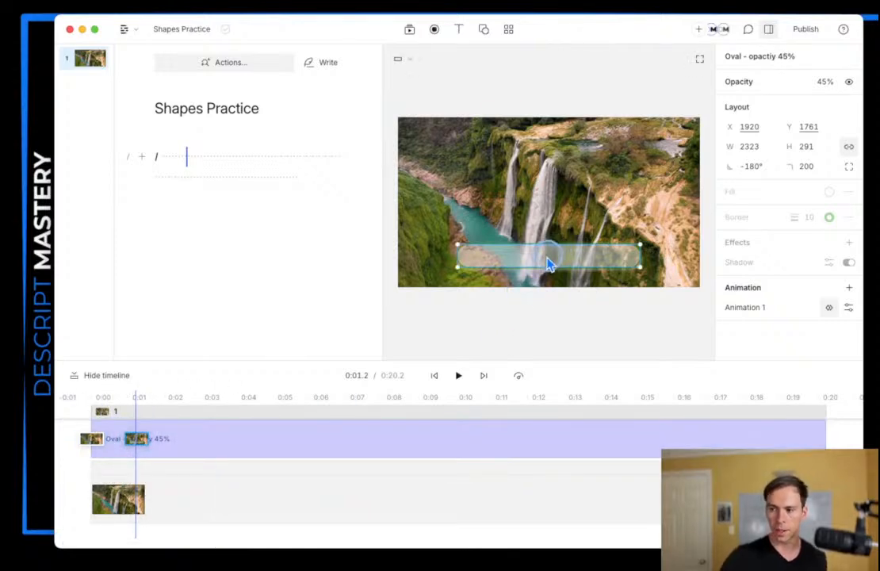
Step: Try Linear easing for the oval bar's animation and play it back from the start
click(848, 308)
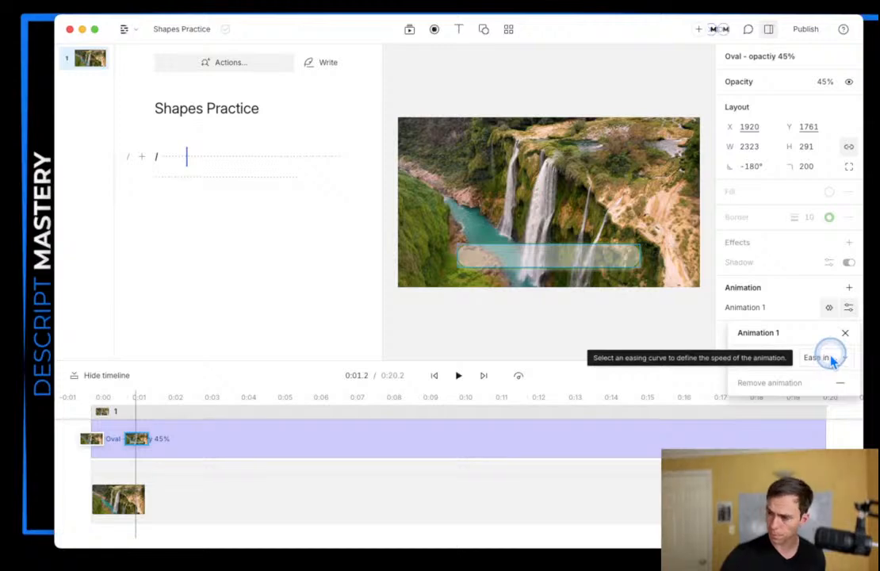
click(834, 360)
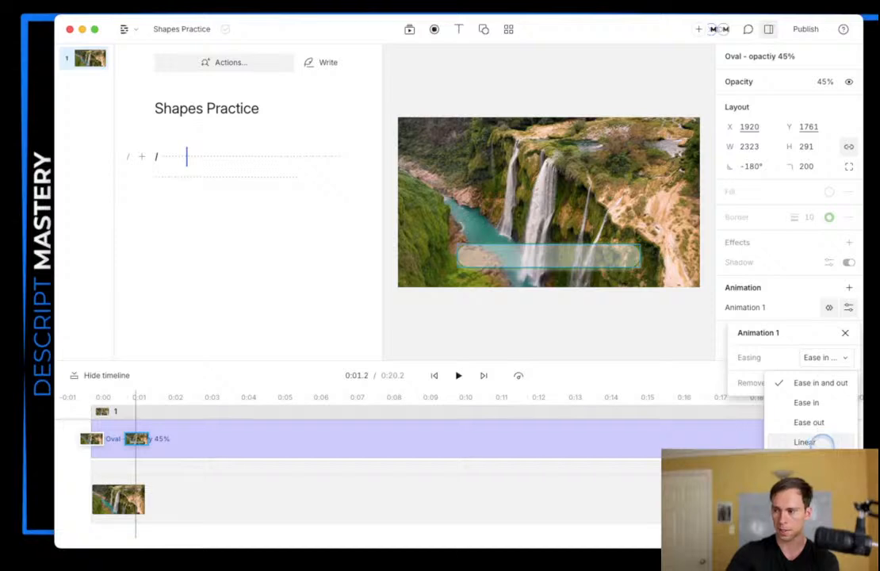
click(821, 442)
click(471, 336)
click(434, 377)
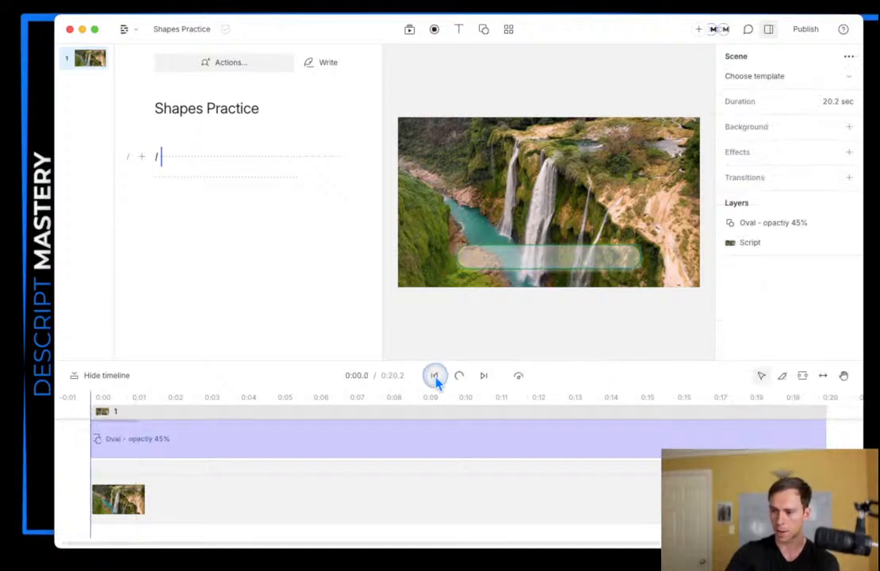
click(460, 378)
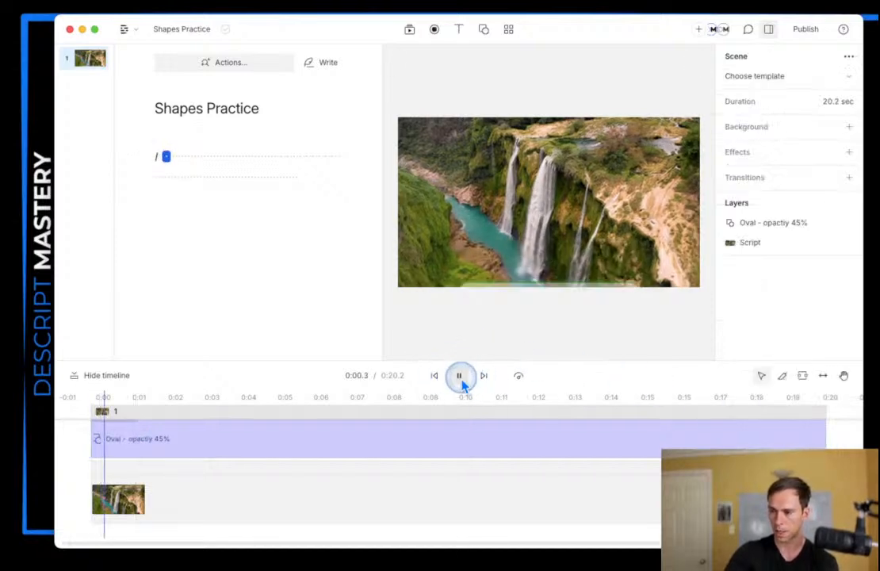
click(451, 382)
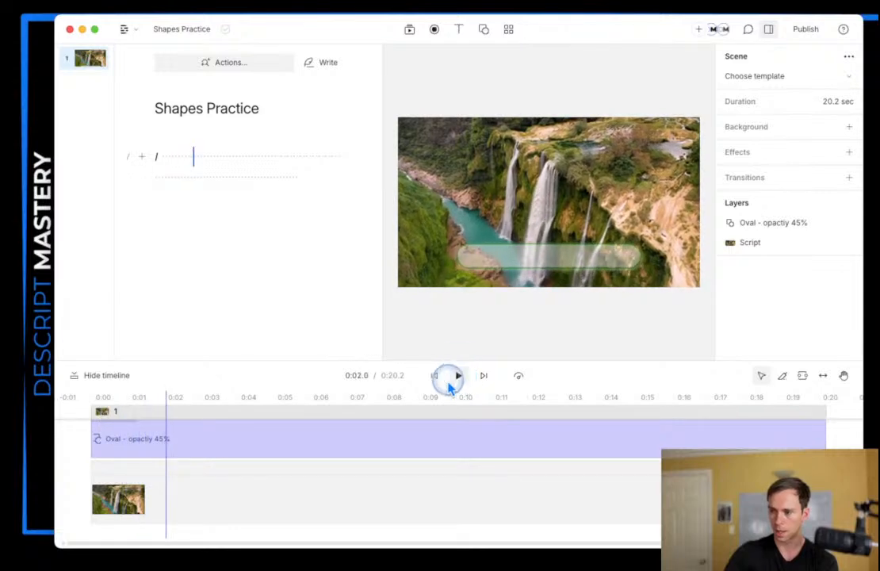
Step: Set the easing of the oval bar's animation to Ease out and play it from the start twice
click(549, 258)
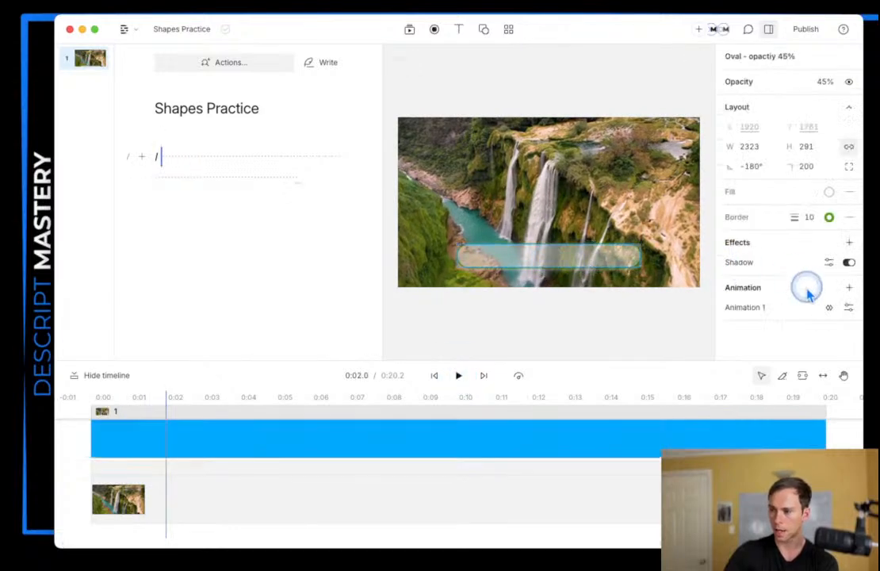
click(848, 307)
click(829, 353)
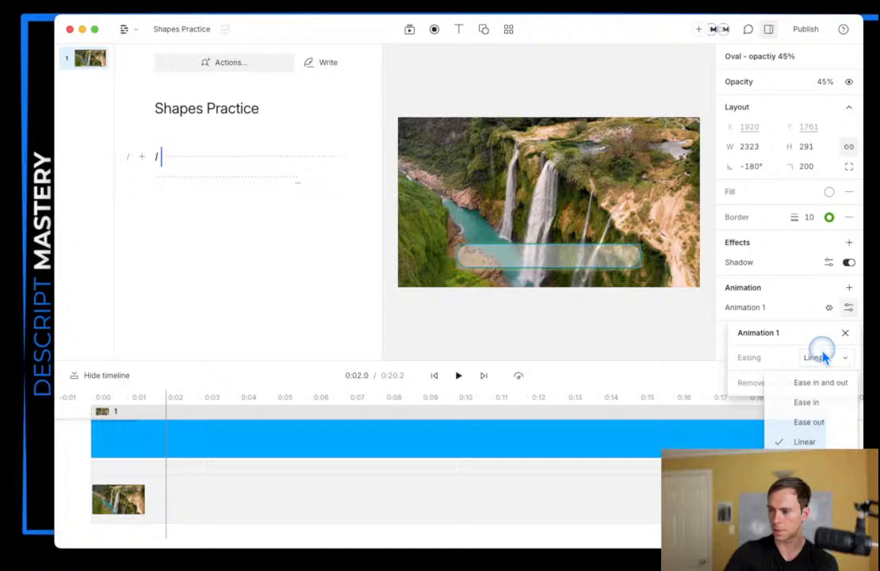
click(813, 417)
click(434, 375)
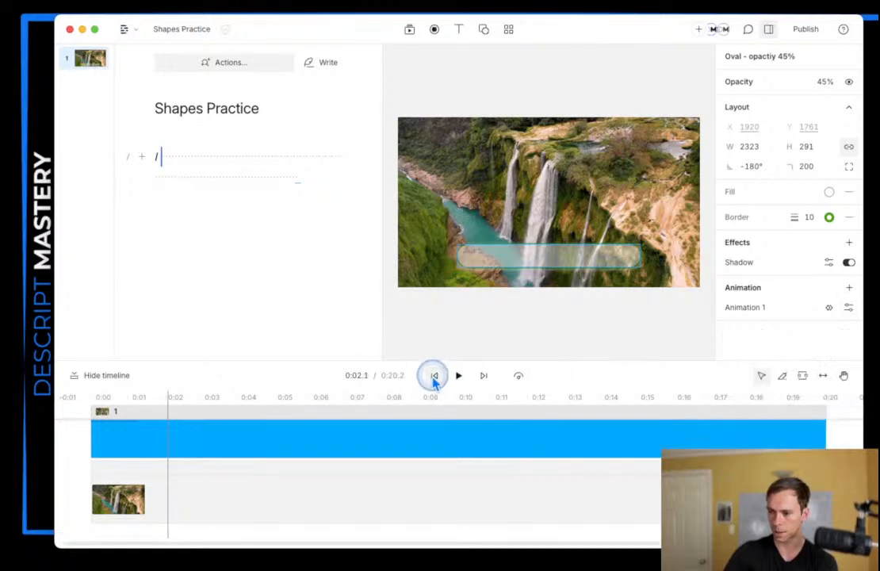
click(458, 376)
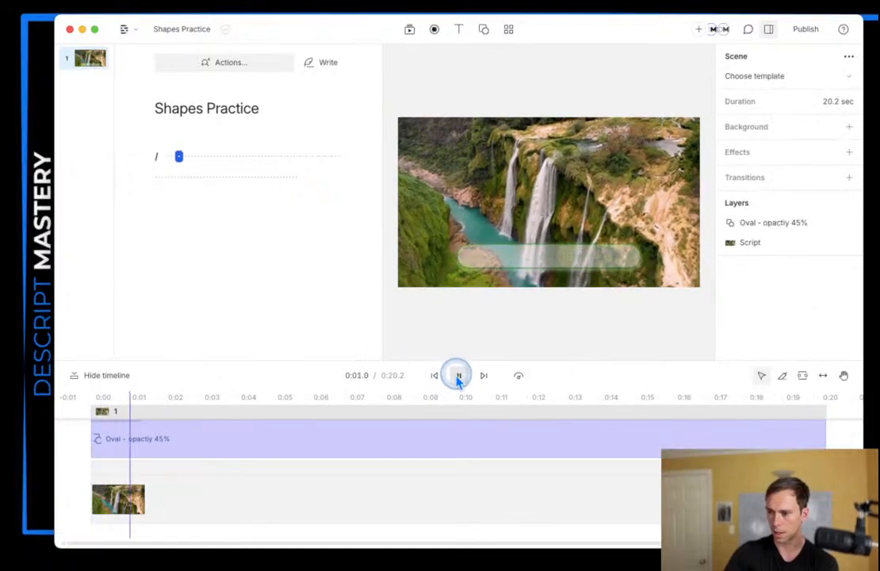
click(458, 376)
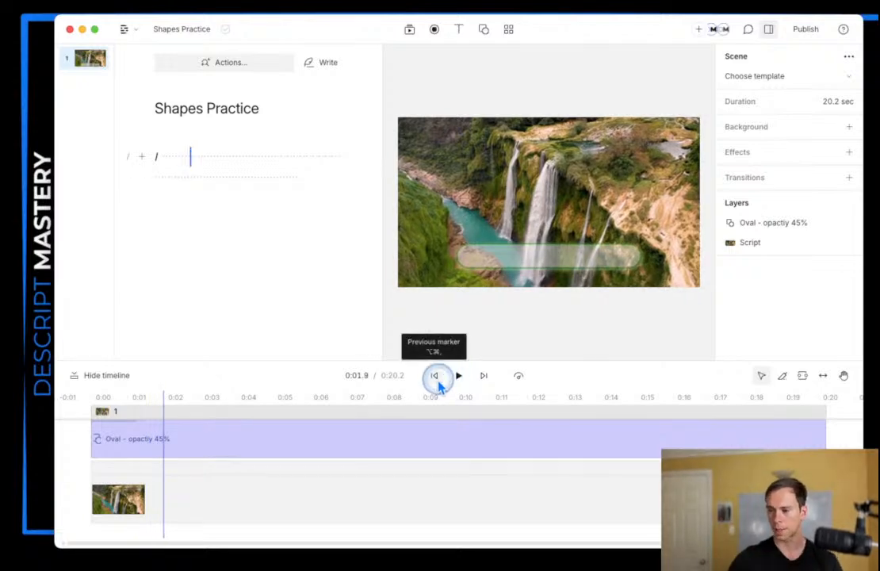
click(436, 377)
click(457, 376)
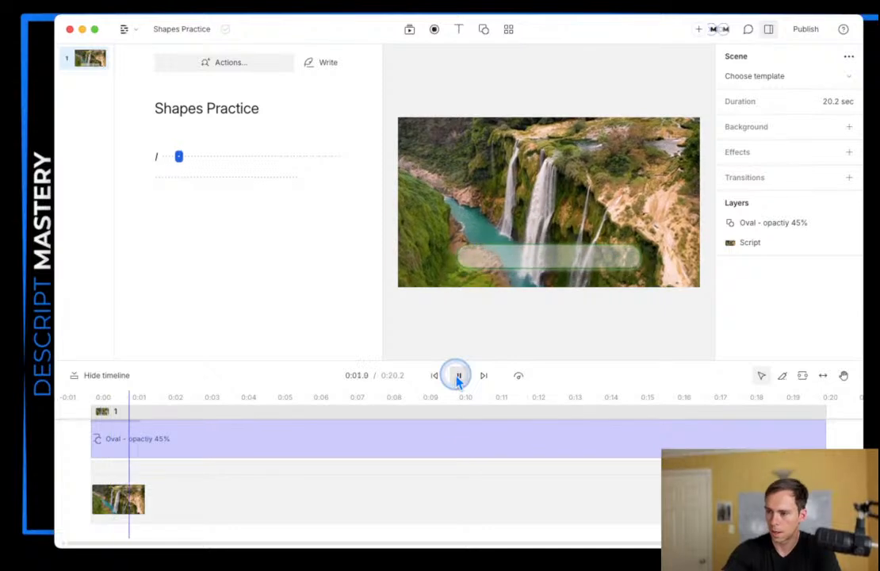
Step: Pause playback and lock both the oval bar layer and the Script layer
click(457, 375)
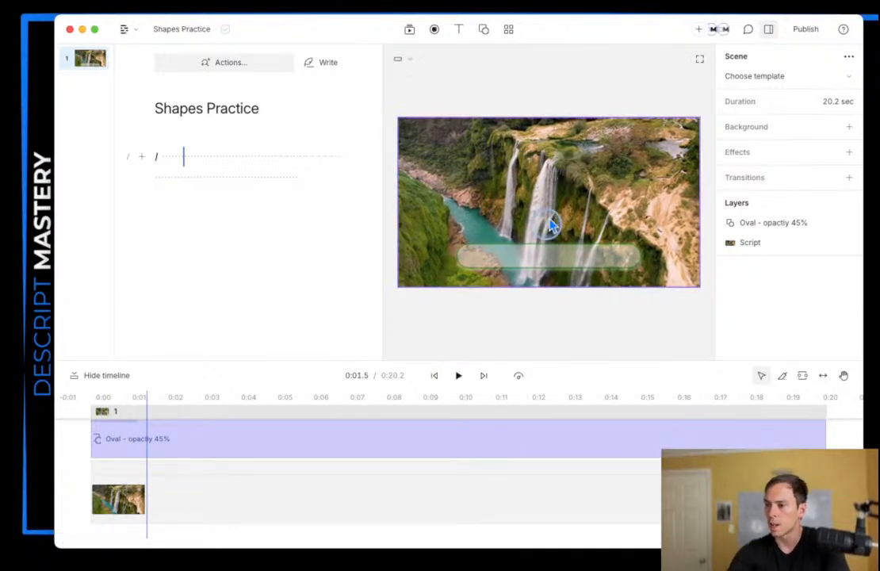
click(526, 260)
click(498, 331)
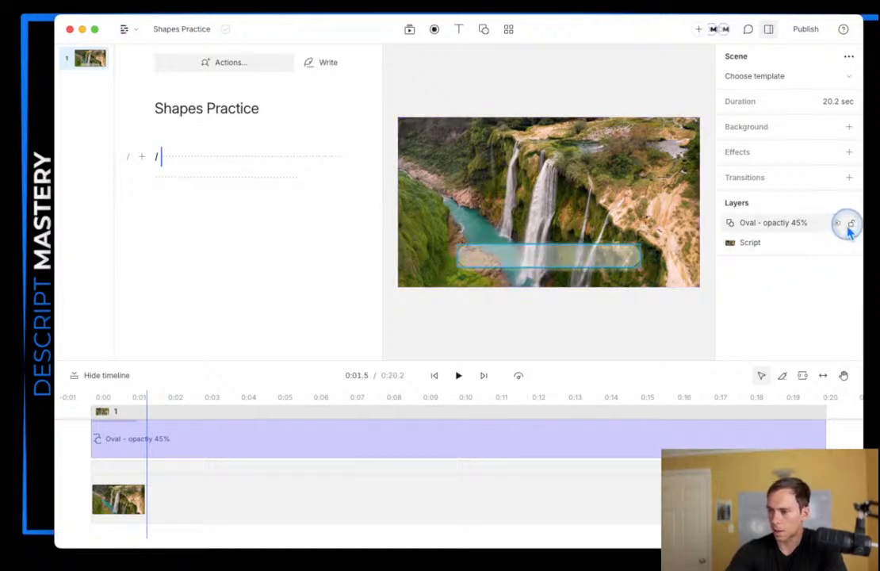
click(850, 223)
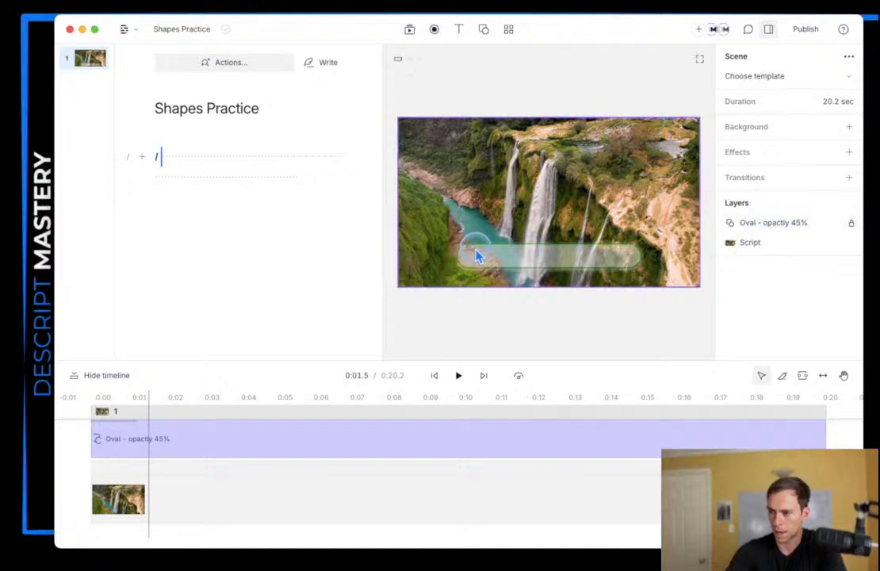
click(495, 259)
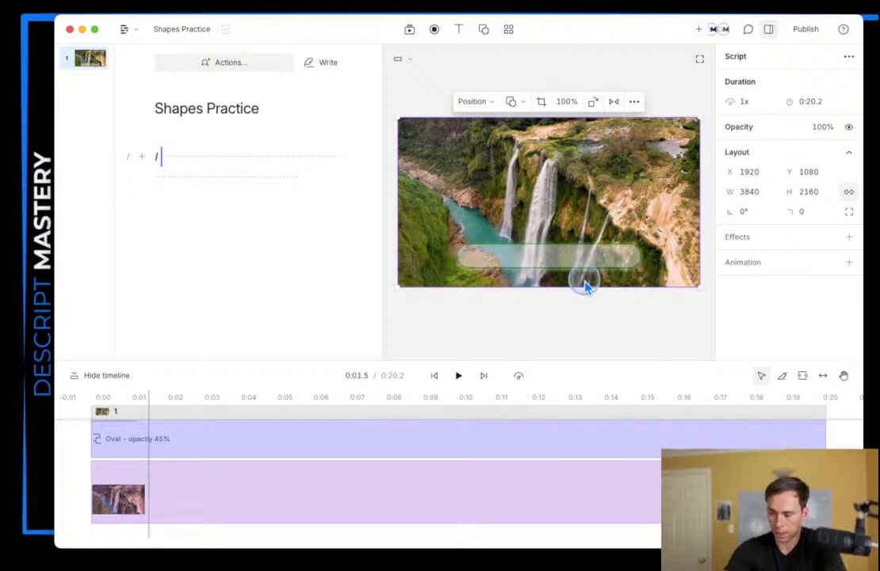
click(468, 336)
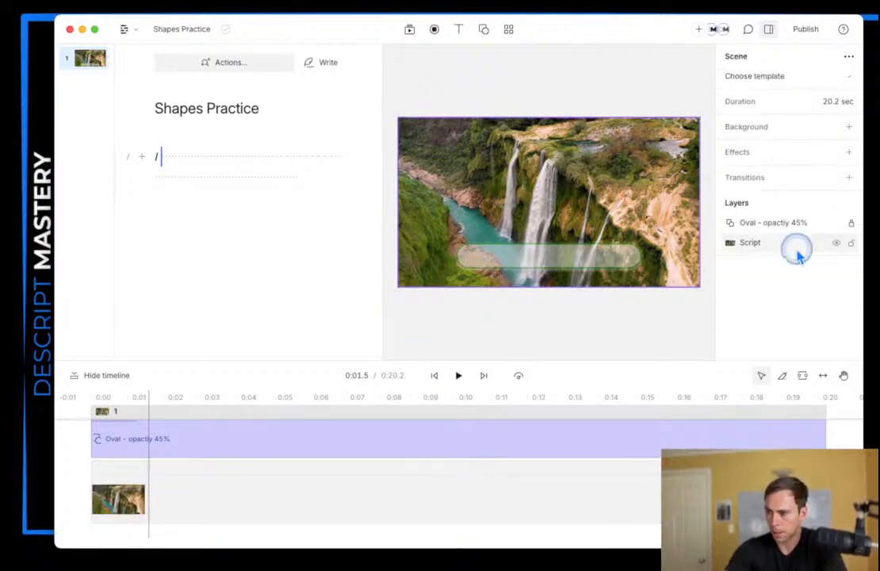
click(850, 242)
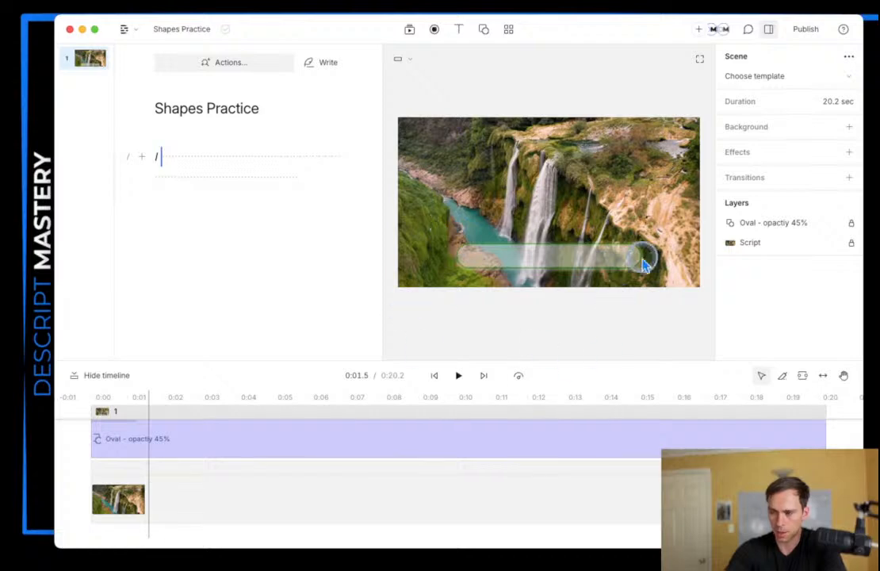
Step: Add an ellipse at the start of the scene and resize it to about 1369 × 1283, centred around X 1574, Y 958
click(433, 376)
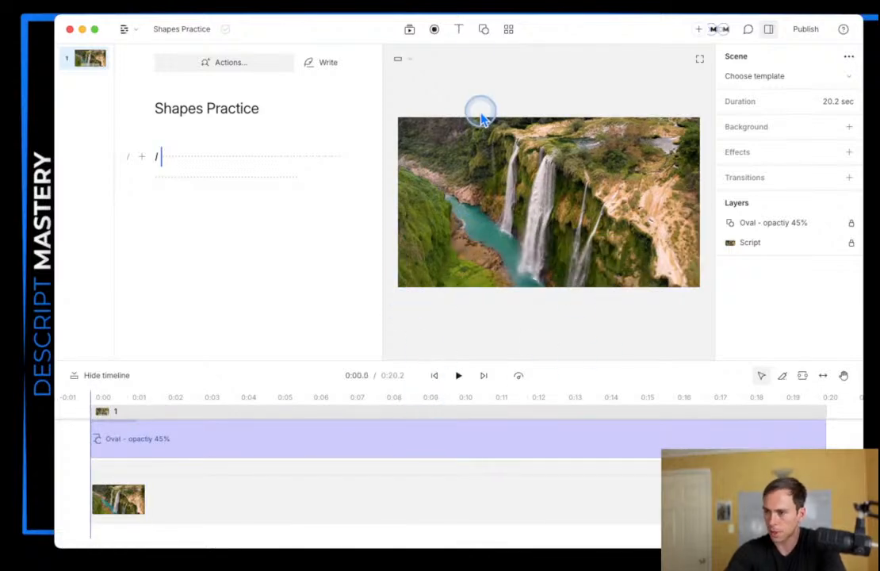
click(481, 30)
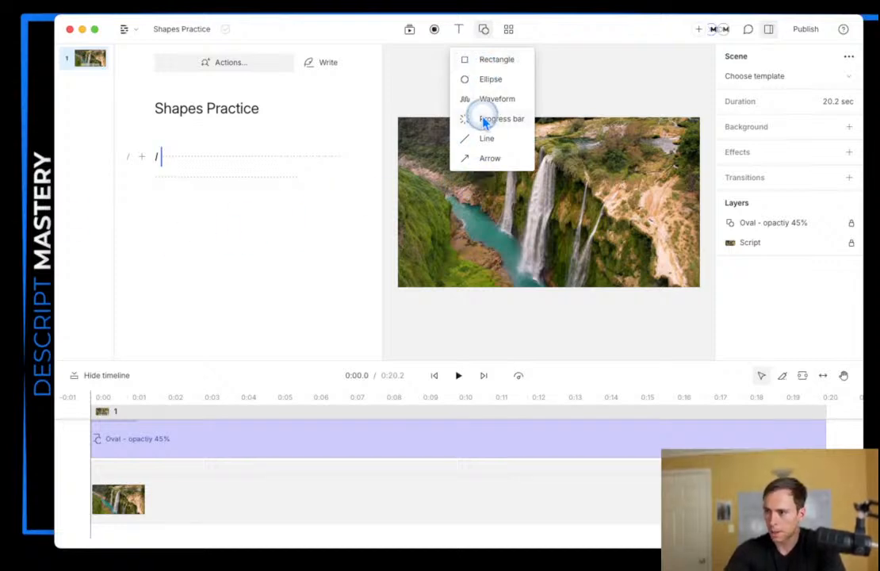
click(491, 80)
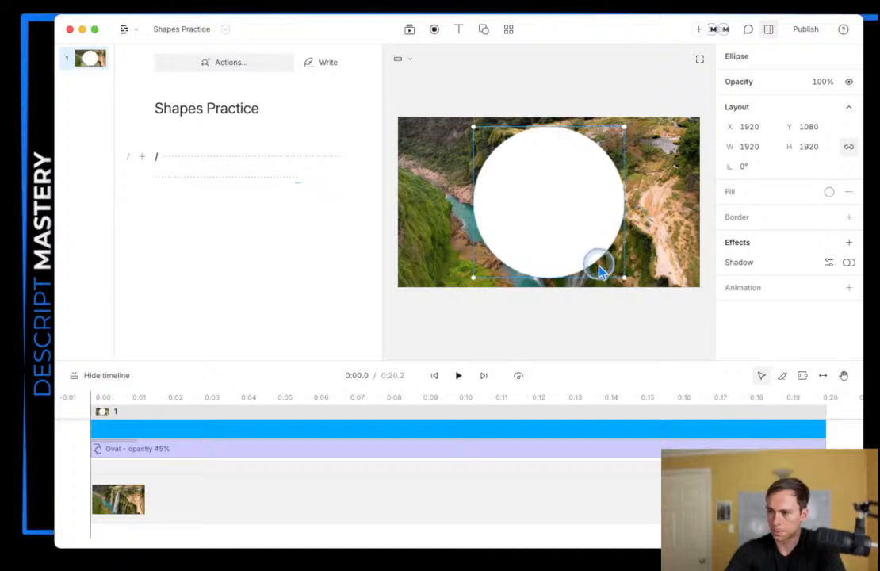
drag(620, 275, 622, 223)
drag(562, 171, 513, 189)
drag(422, 144, 469, 141)
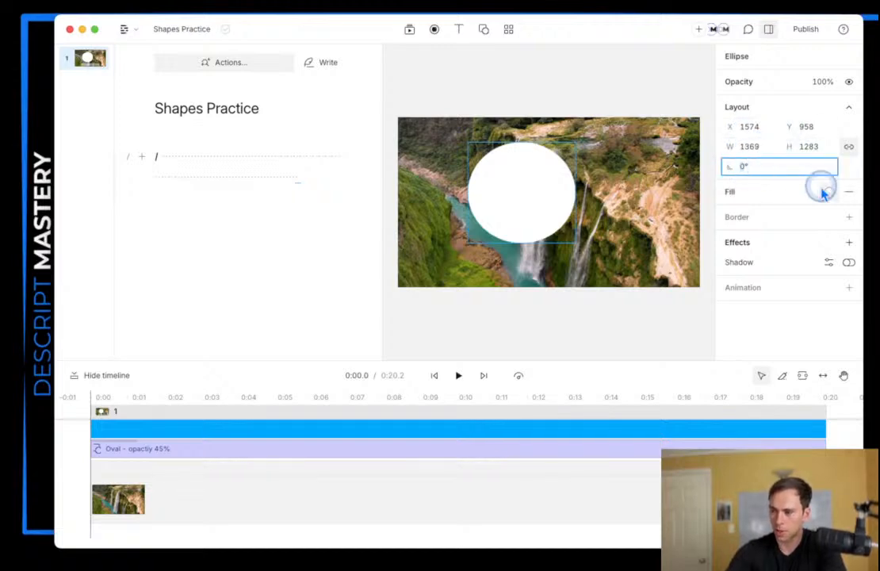
Step: Try rotating the ellipse by 15°, 45° and 90°, flattening its height to about 984 along the way
key(Return)
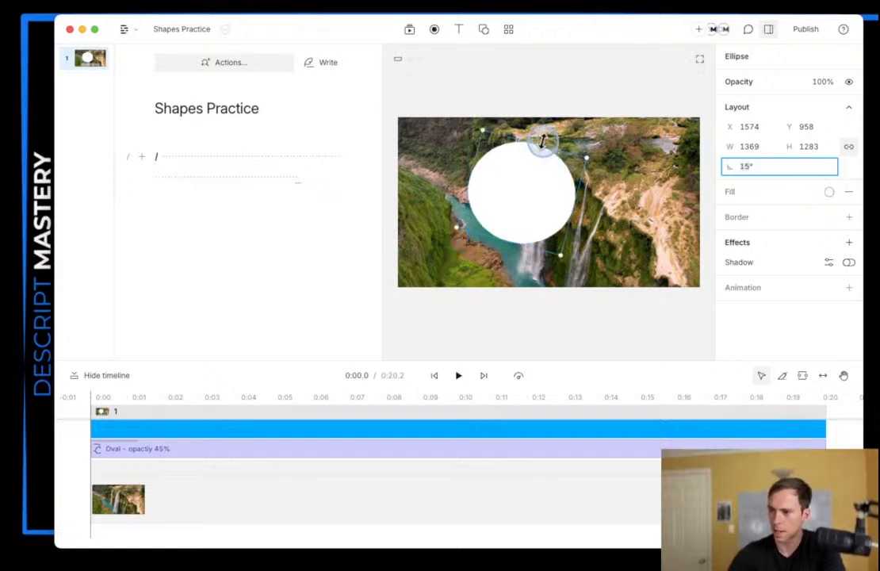
drag(542, 141, 536, 167)
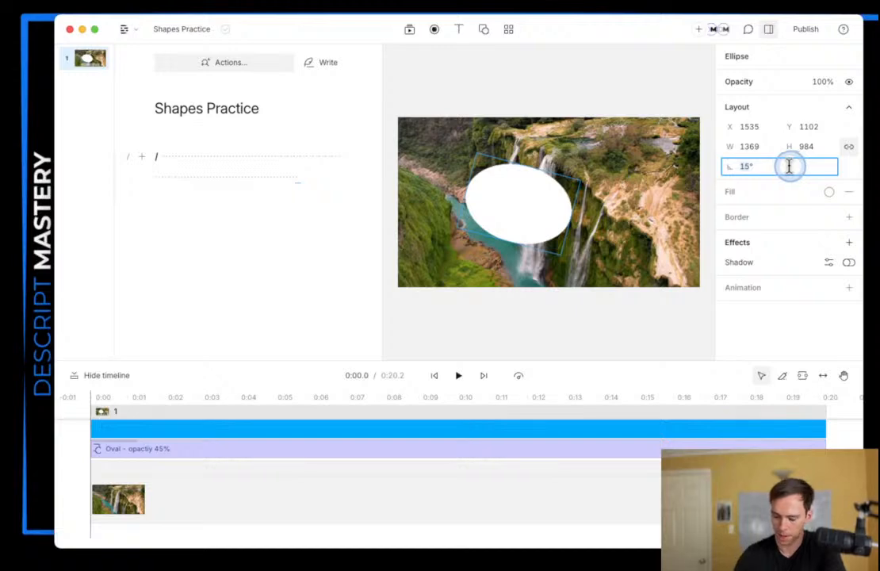
text(45)
key(Return)
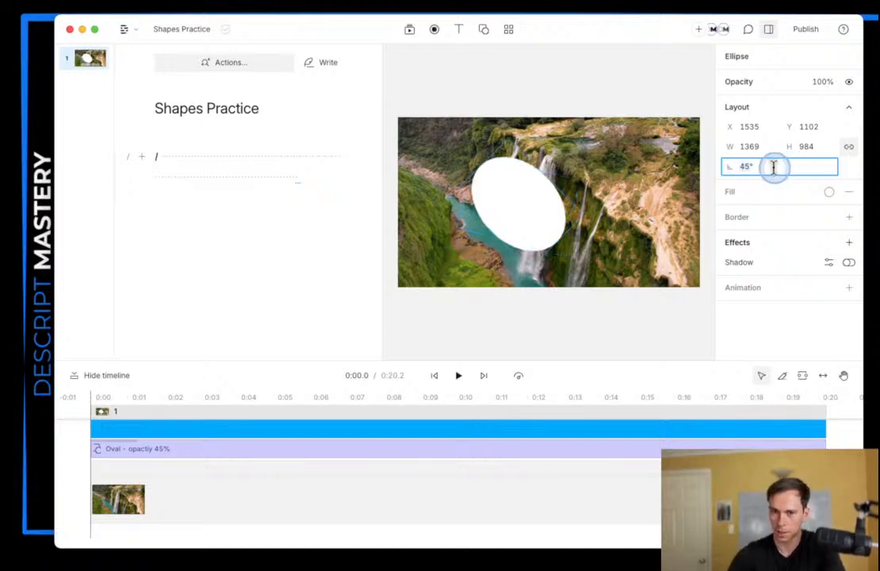
text(90)
key(Return)
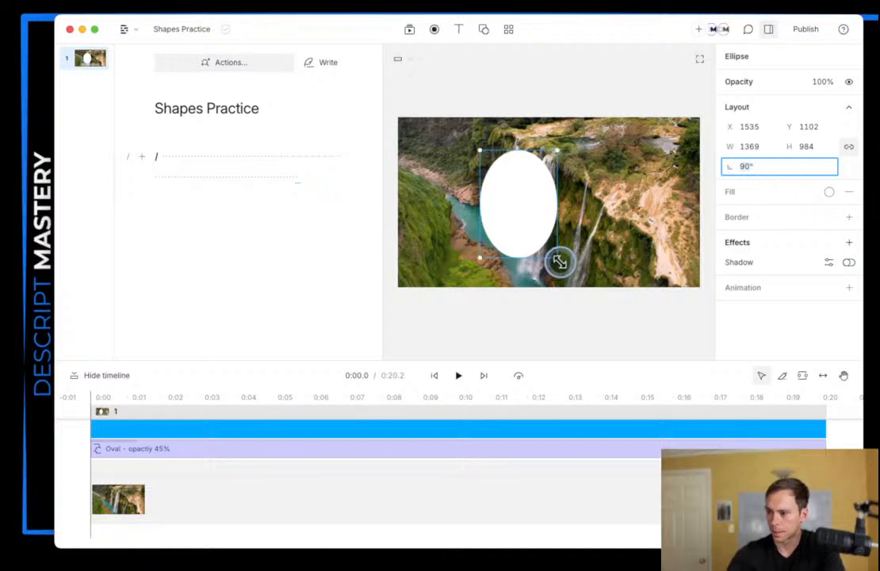
Step: Move the ellipse to about X 759, Y 1181, and with the playhead at about 0:01.1 set its rotation to 0°
drag(564, 264, 472, 232)
click(568, 336)
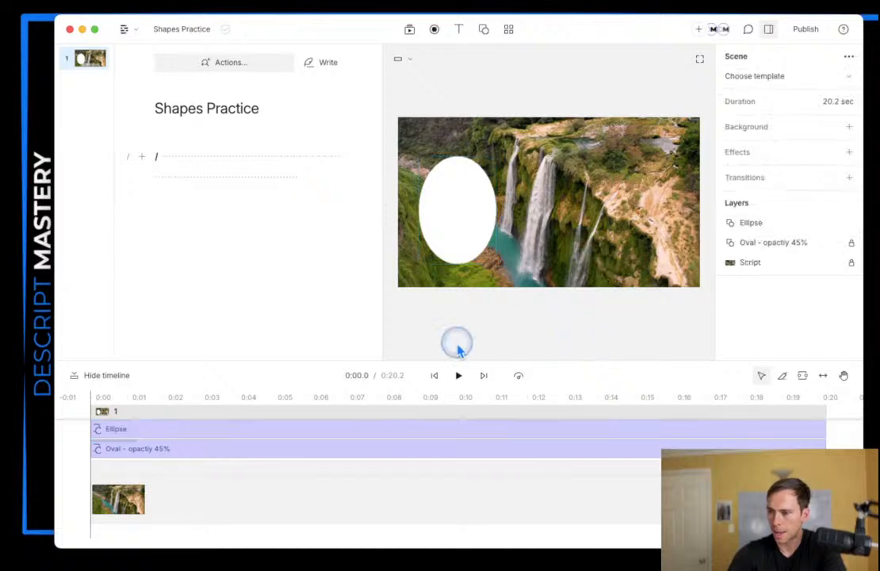
click(145, 435)
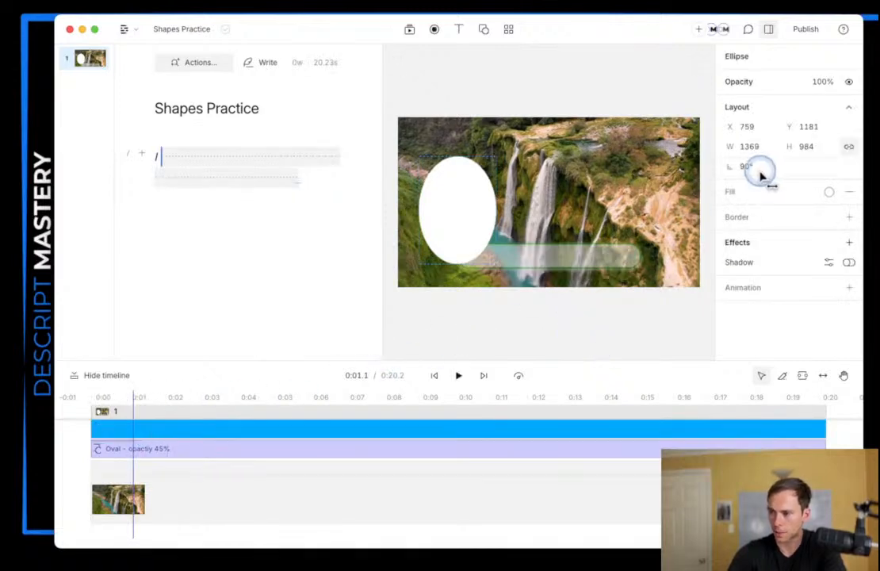
click(795, 173)
text(0)
key(Return)
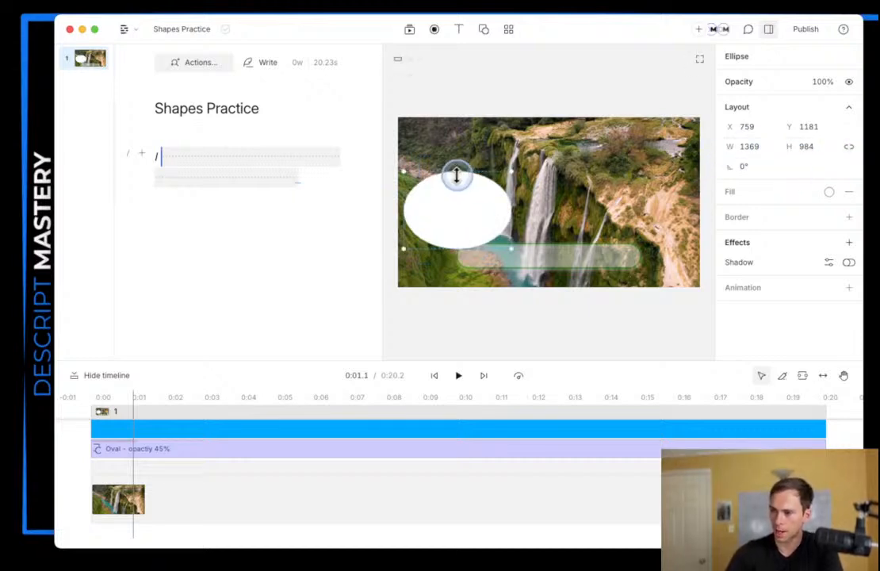
Step: Make the ellipse a 1000 × 1000 circle, relink its proportions, and move it into the canvas's upper-left corner at X 500, Y 500
click(803, 145)
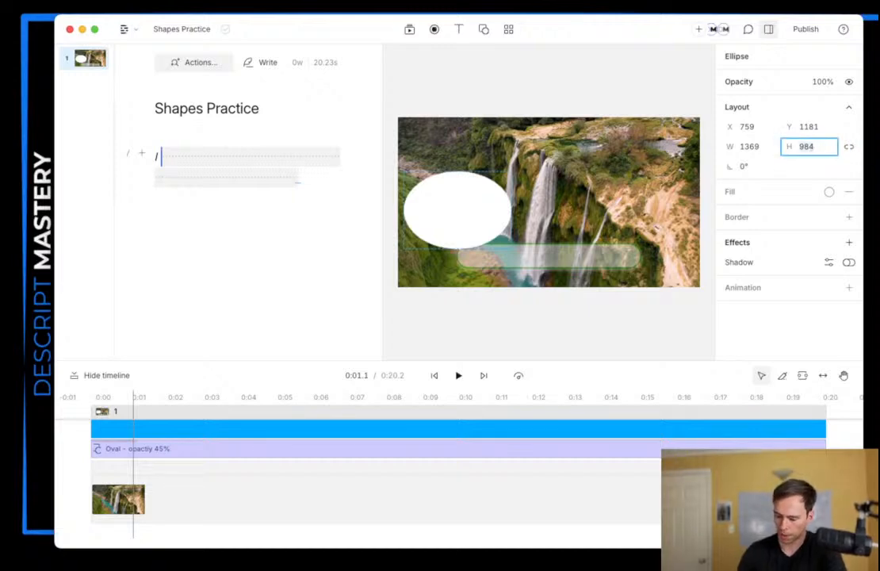
key(Return)
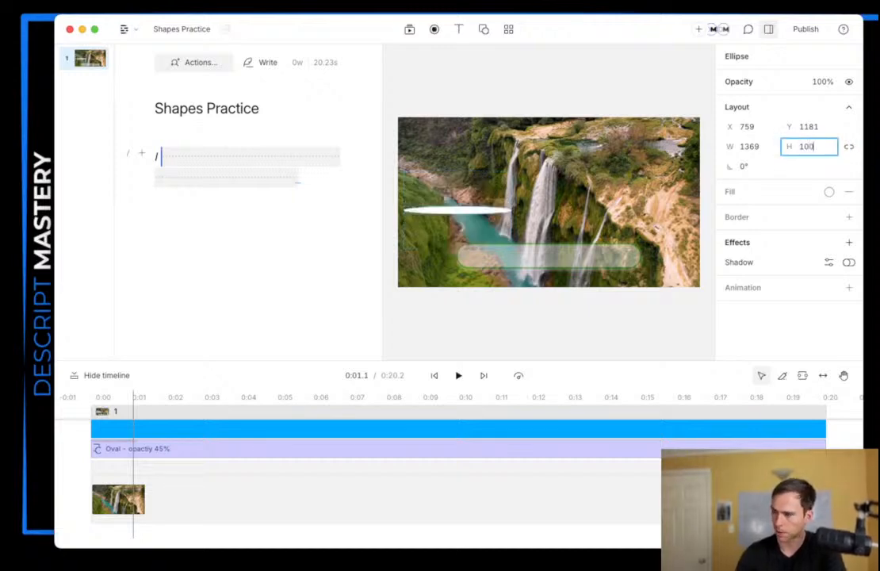
text(0)
key(Return)
click(752, 147)
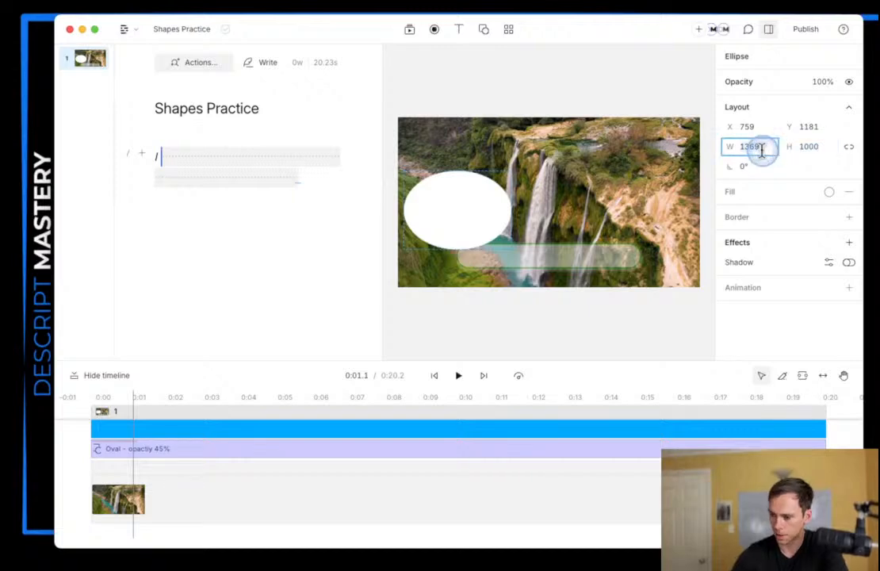
text(1000)
key(Return)
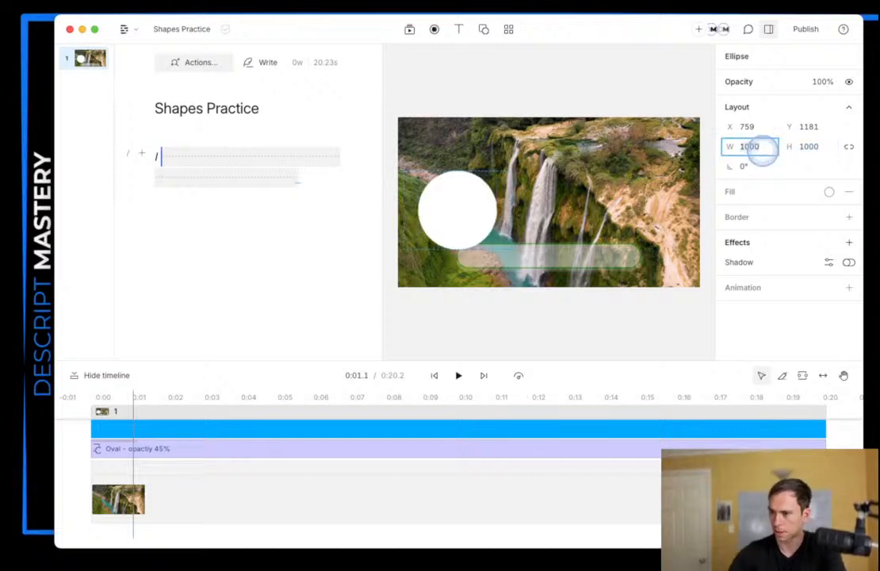
click(848, 147)
click(444, 218)
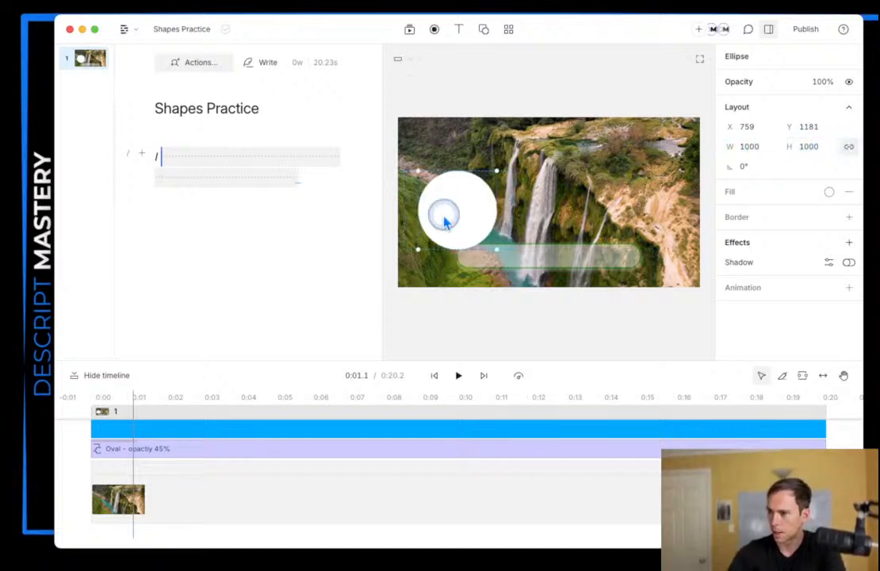
drag(444, 222, 429, 169)
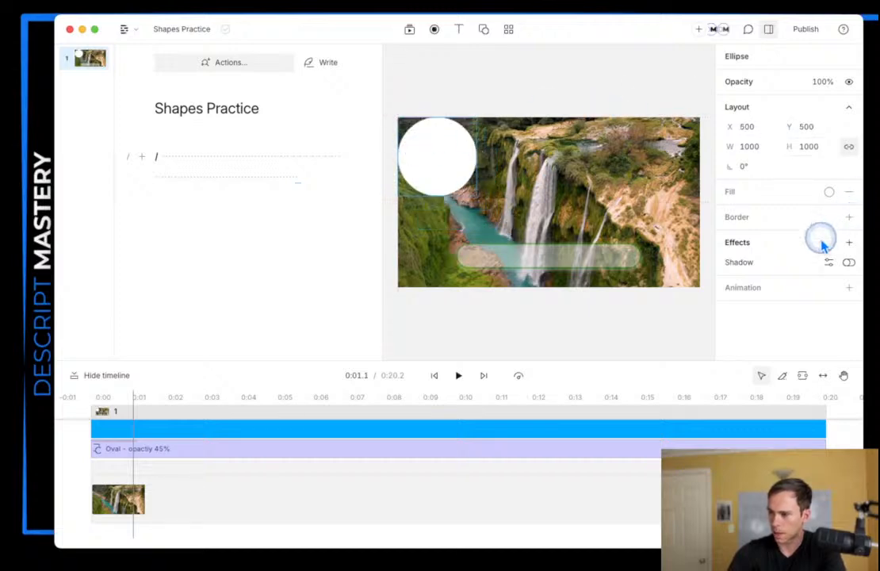
Step: Try a greyish fill for the circle, and sample a green (5b6a24) from the hillside in the video
click(830, 191)
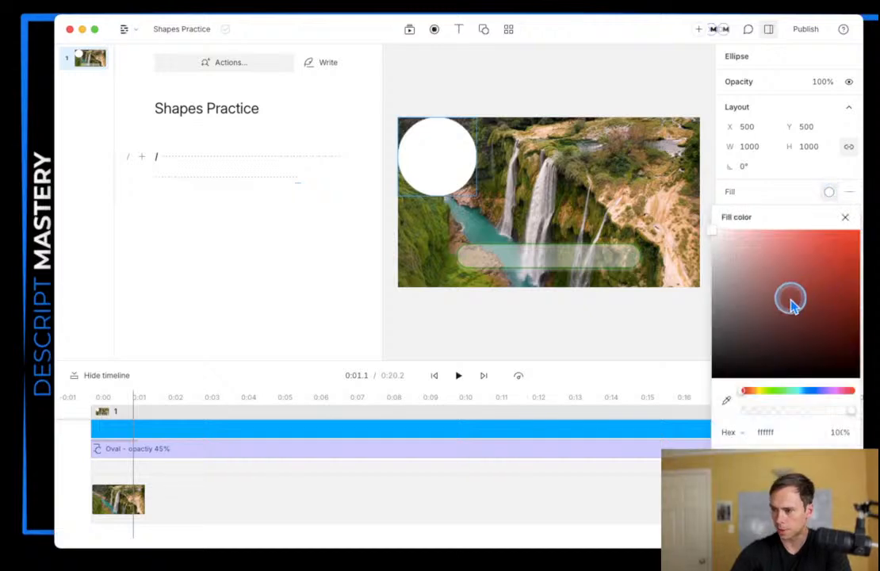
drag(793, 305, 738, 244)
click(726, 400)
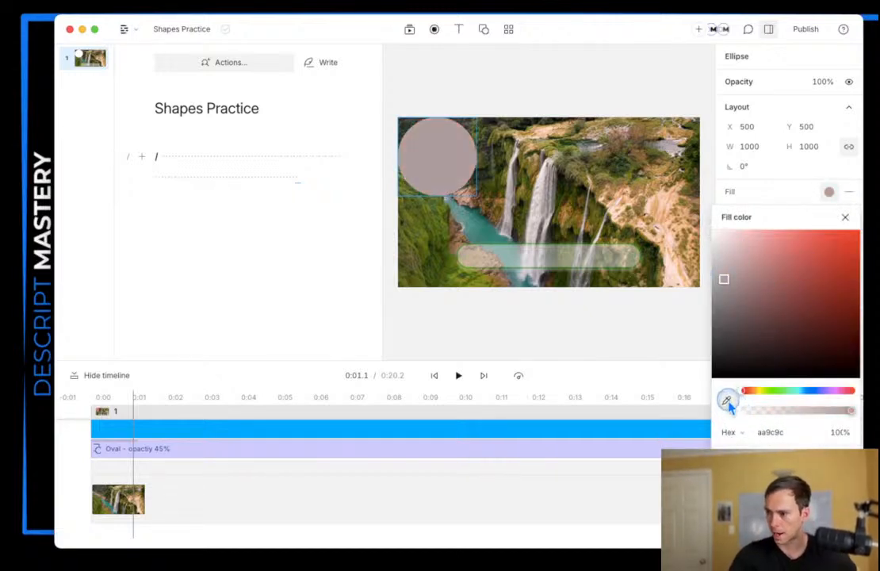
click(707, 230)
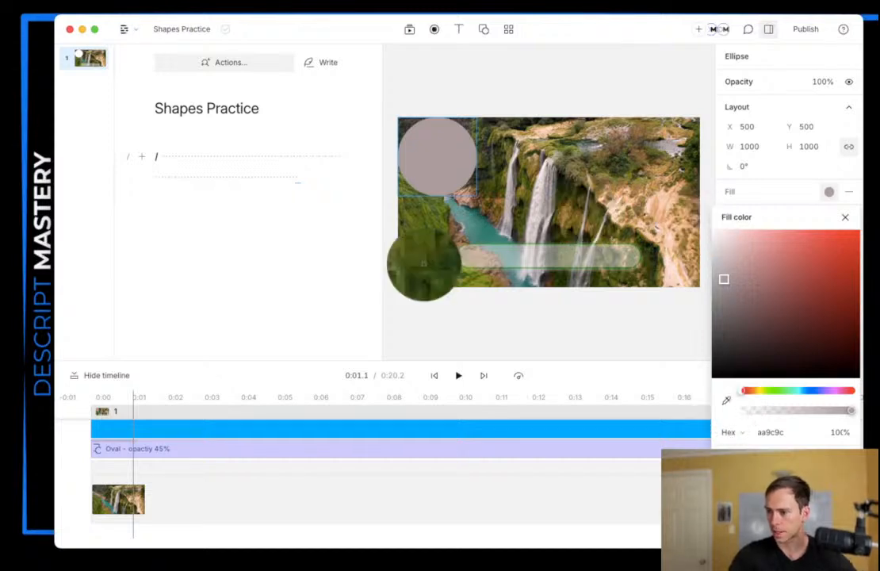
click(420, 230)
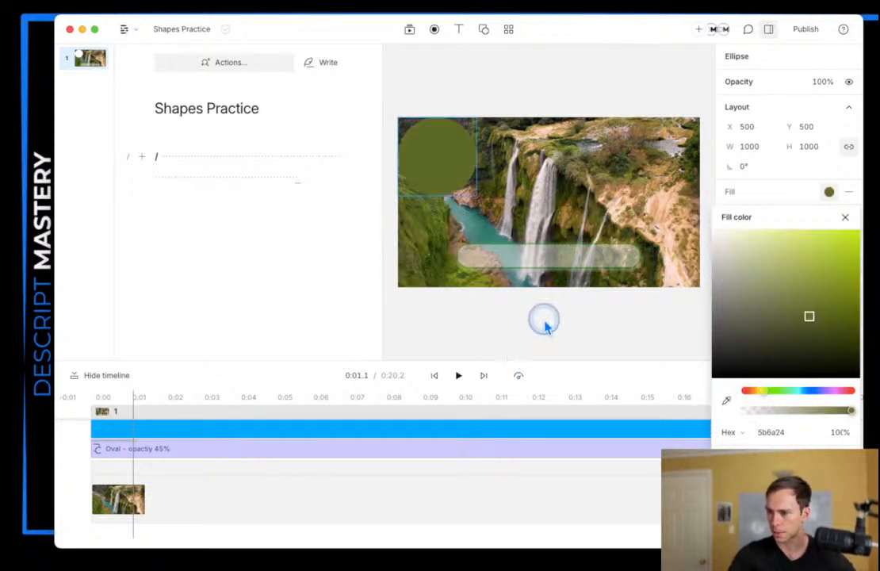
Step: Sample the river's teal (2f7c6d) as the circle's fill colour and lower the fill opacity to 53%
click(726, 402)
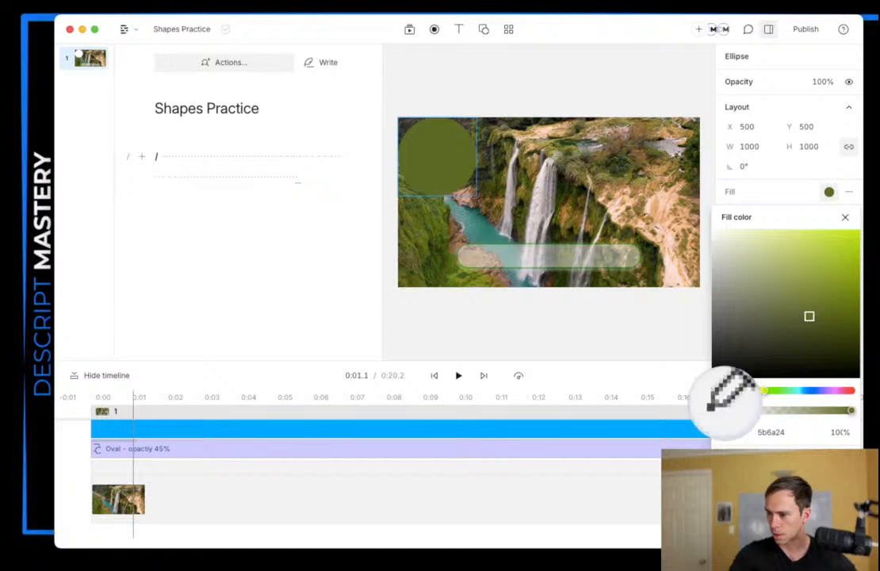
click(486, 232)
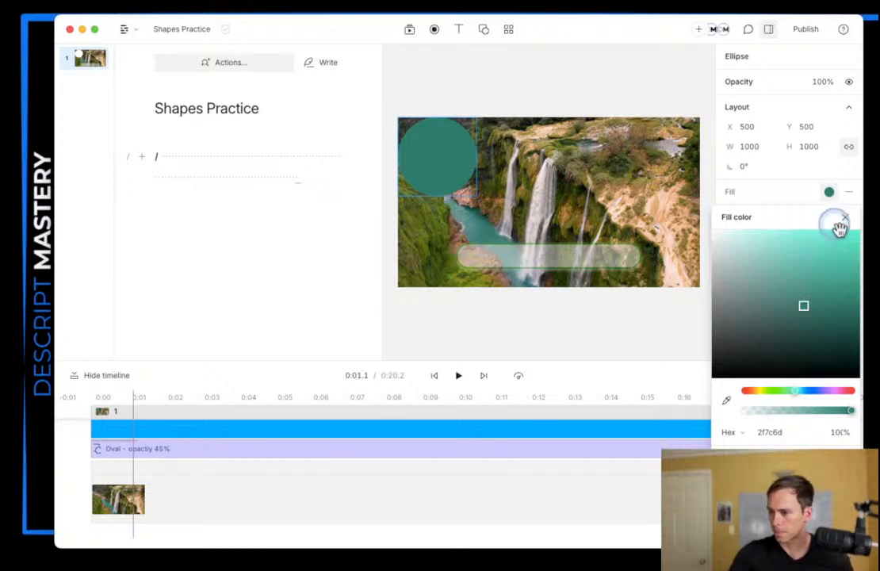
click(824, 411)
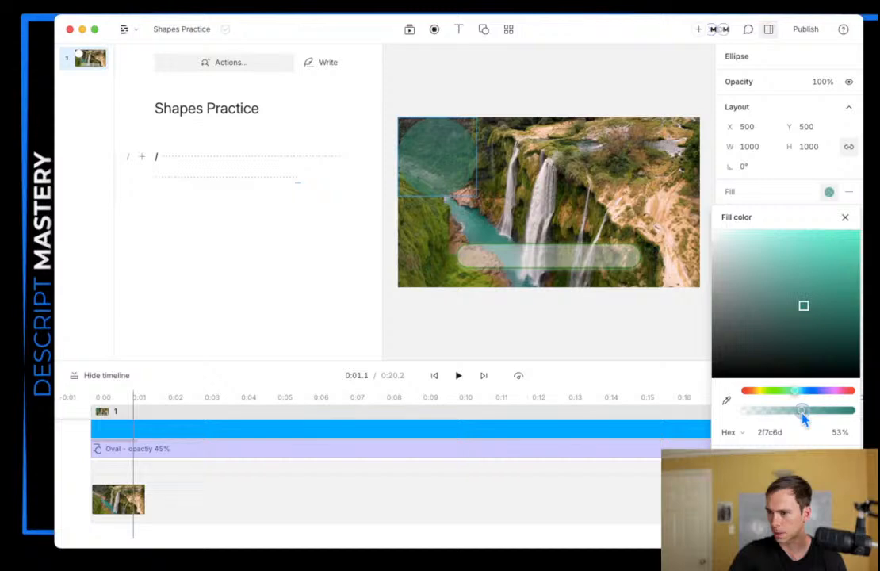
click(845, 218)
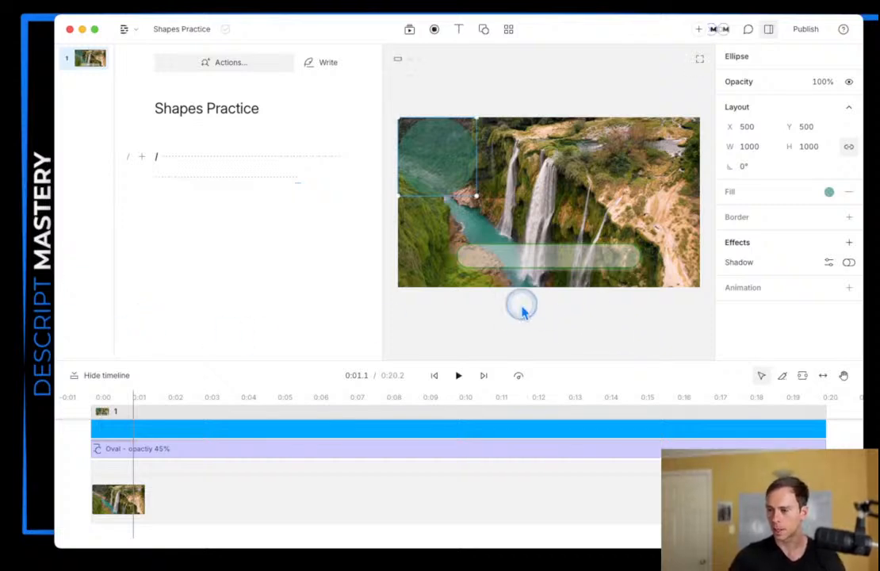
Step: Add a white border to the circle and set its thickness to 15
click(849, 217)
click(829, 217)
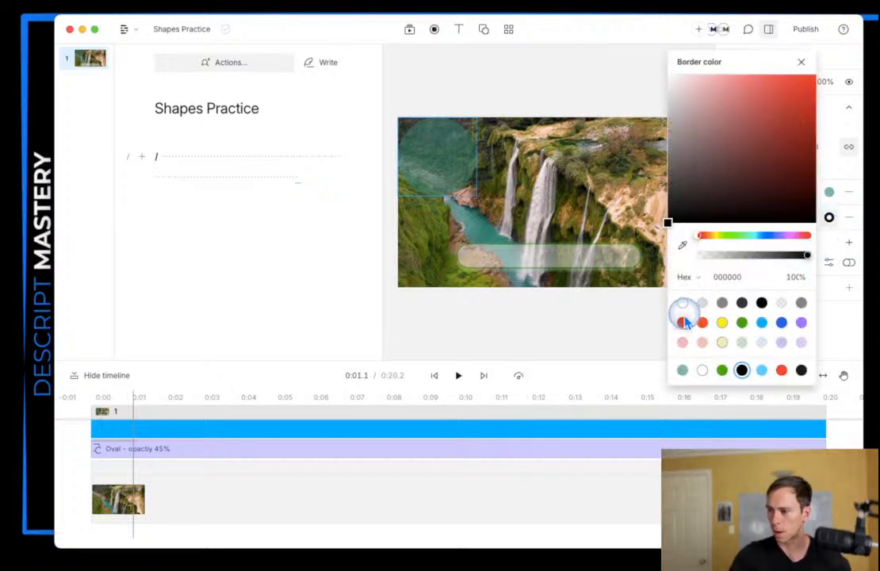
click(683, 302)
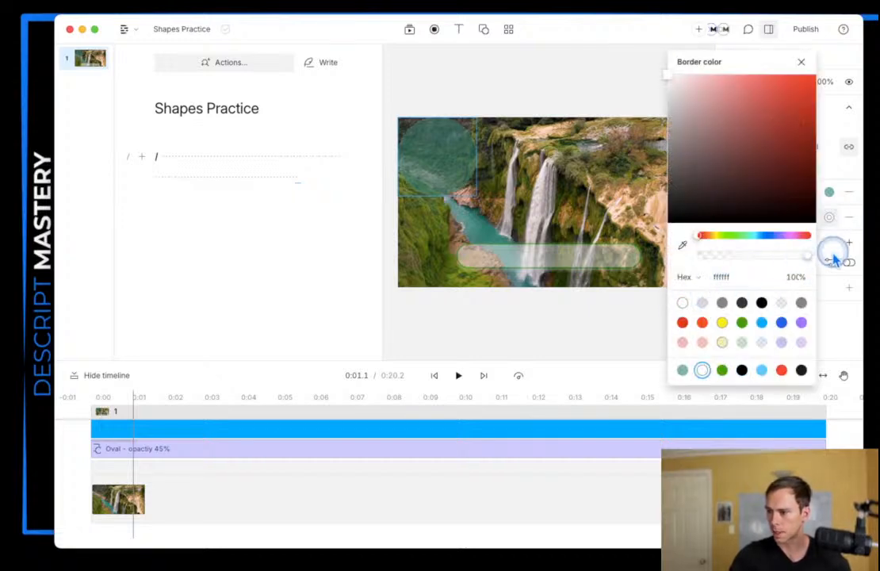
click(843, 328)
click(812, 219)
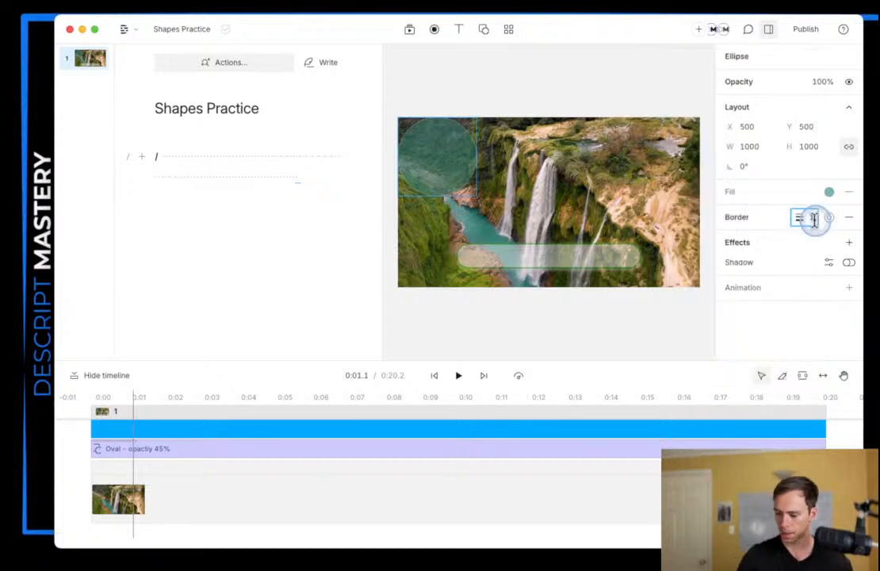
text(5)
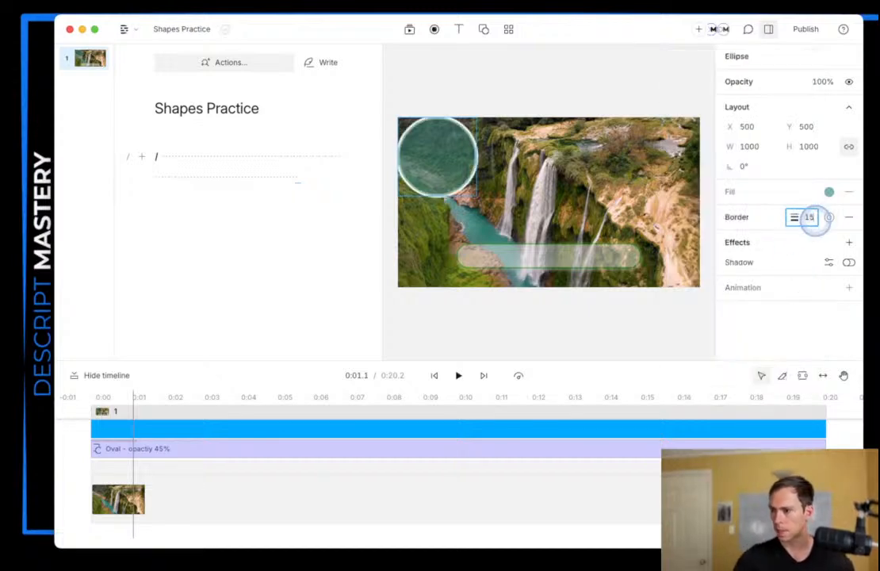
Step: Nudge the circle inward from the canvas's upper-left corner to X 587, Y 580
drag(427, 153, 434, 163)
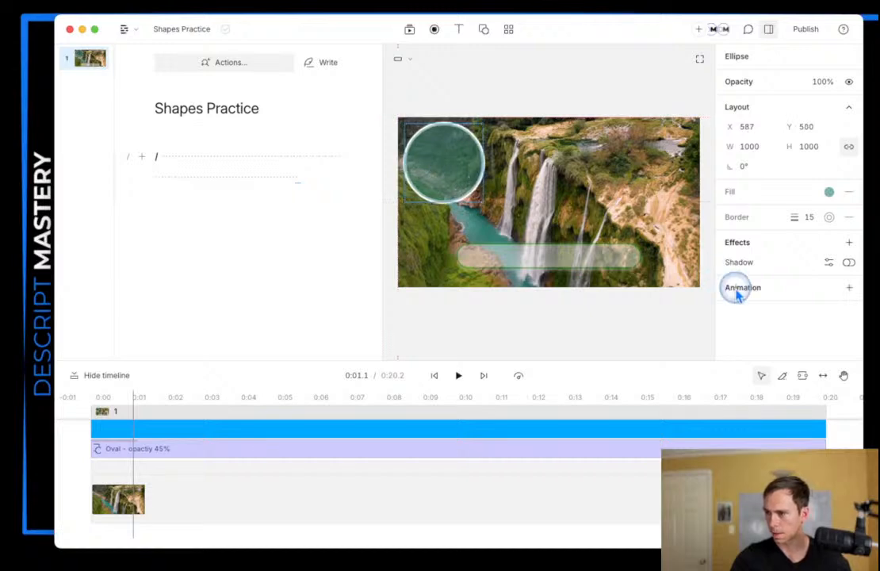
Step: Try the shadow effect on the circle, comparing it on and off, and leave it switched off
click(849, 262)
click(850, 262)
click(850, 263)
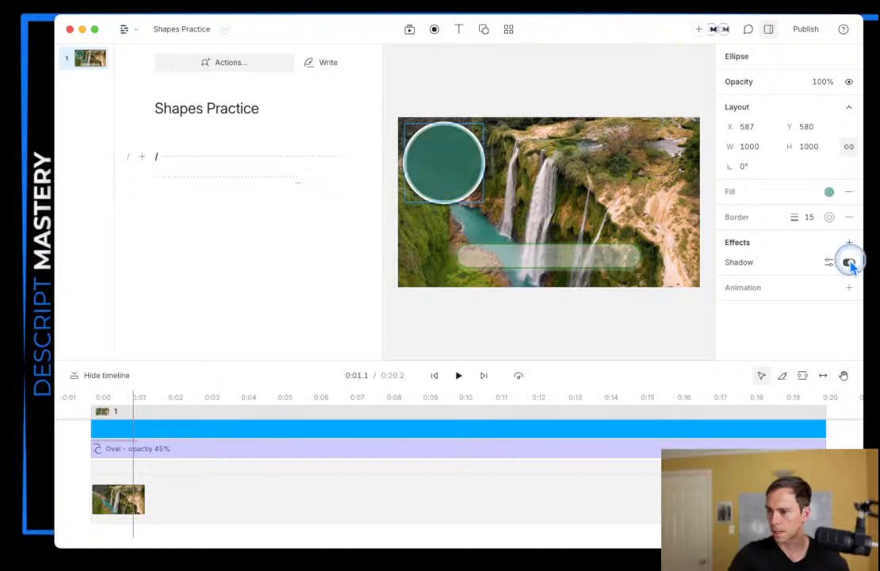
click(849, 262)
click(849, 262)
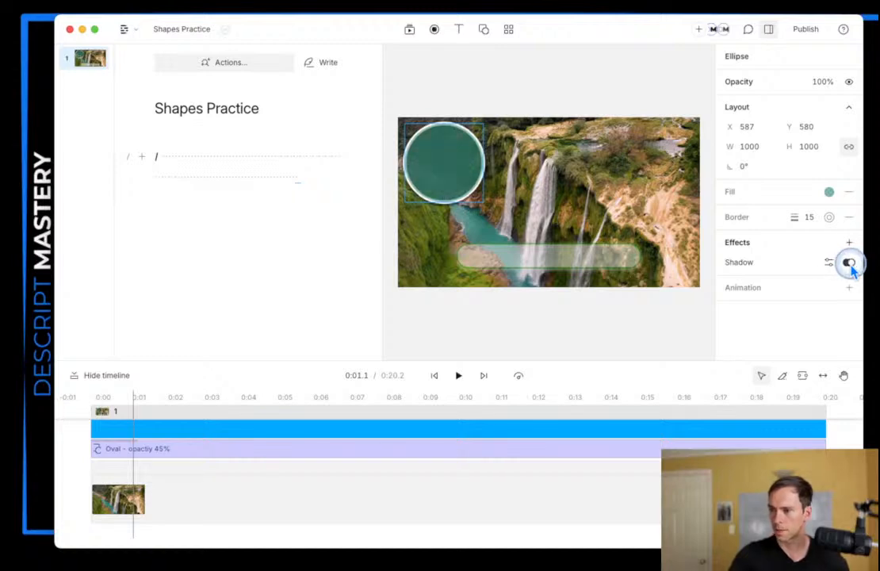
click(849, 262)
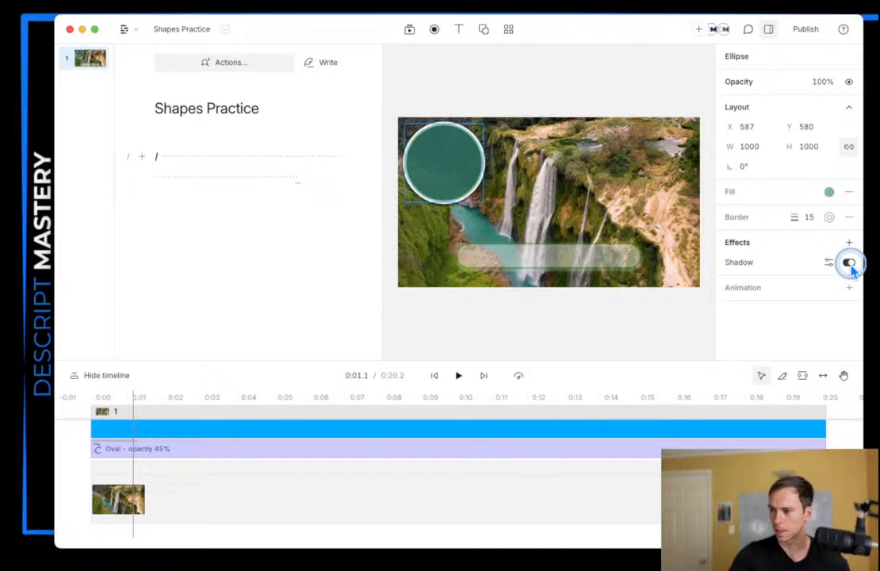
click(849, 263)
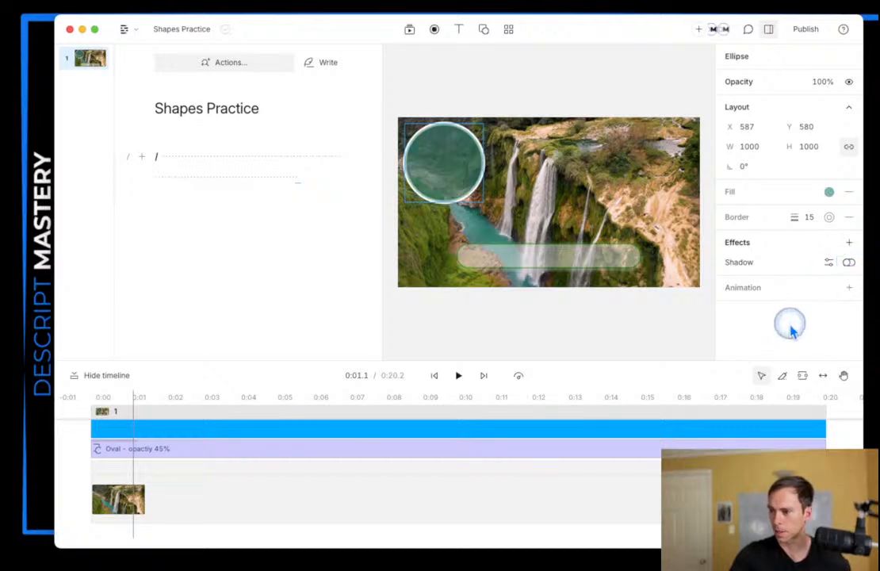
click(524, 304)
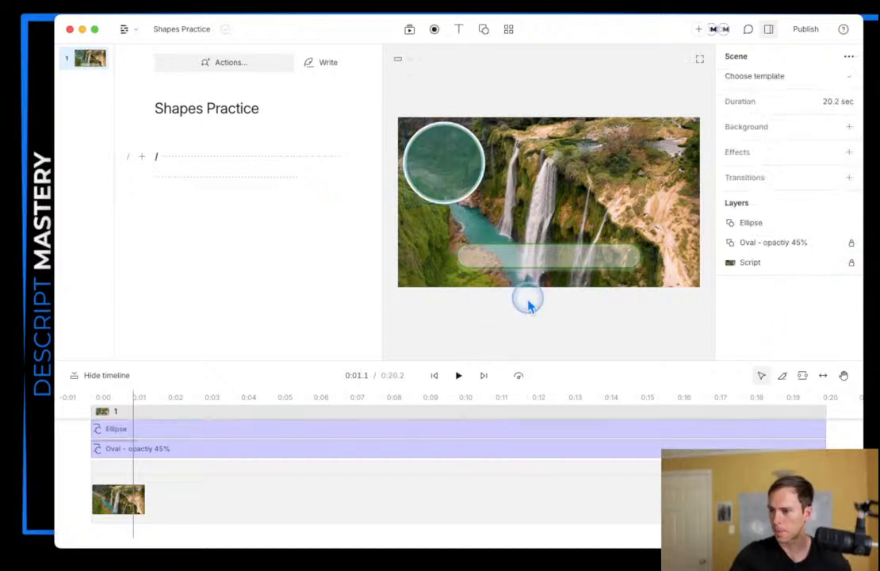
Step: Search the stock videos for "guy talking" and add the clip of a man talking on a phone in a booth
click(409, 32)
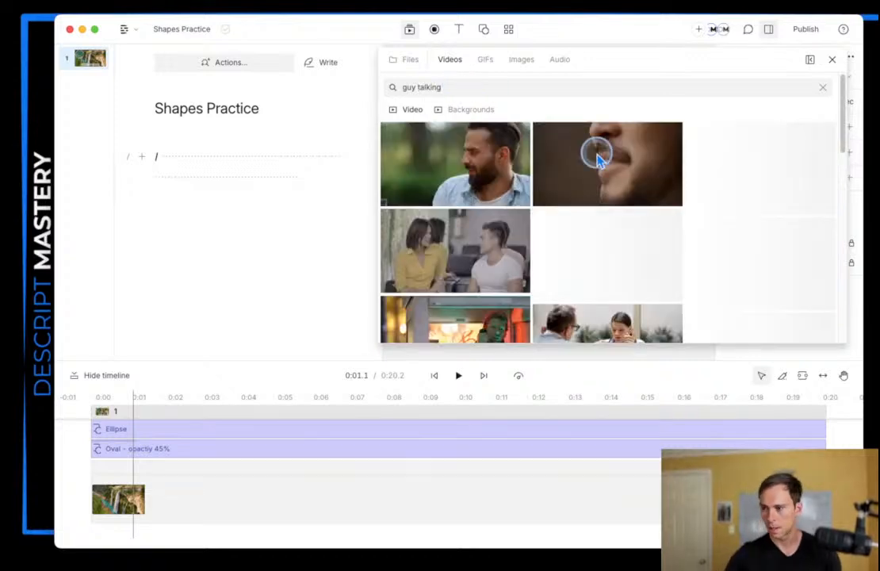
scroll(634, 226, down, 2)
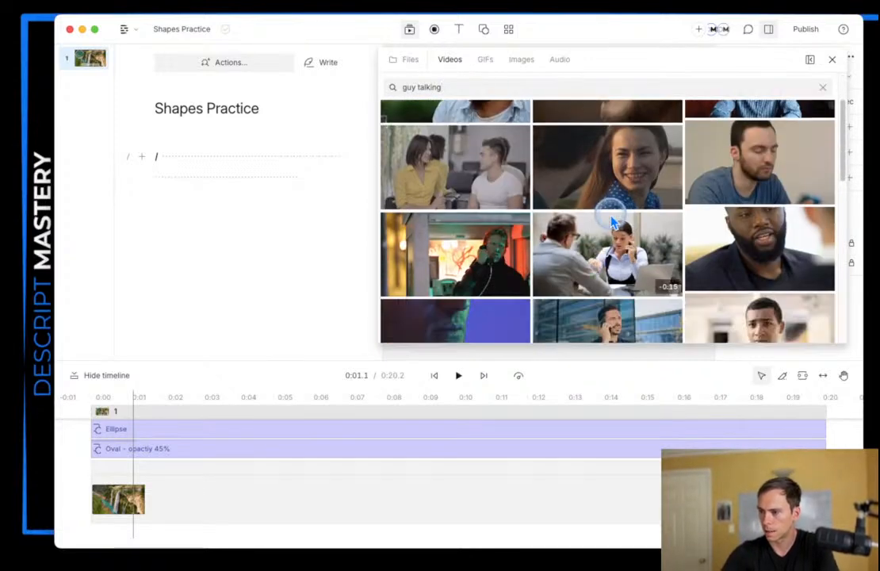
scroll(616, 258, down, 3)
click(506, 195)
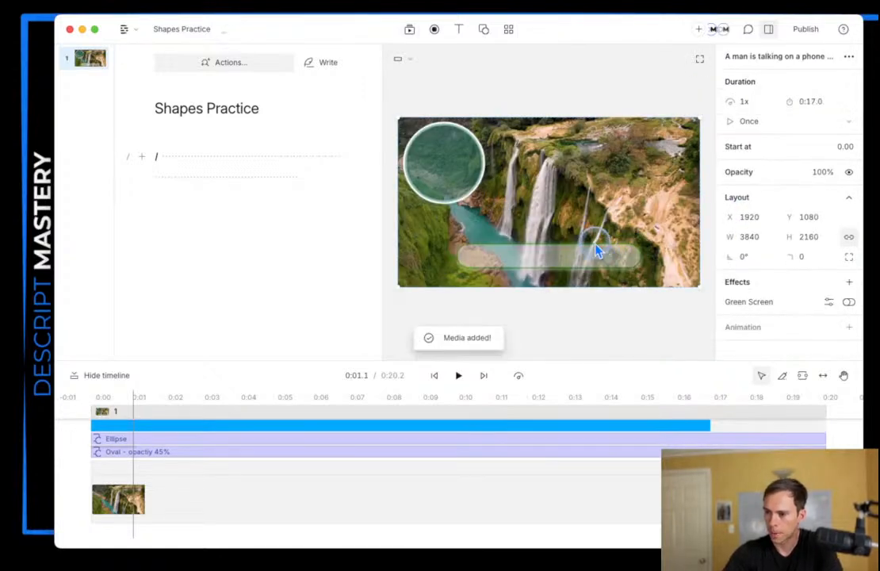
Step: Shift the phone-booth clip off-centre on the canvas and change its shape to Circle
drag(552, 250, 555, 228)
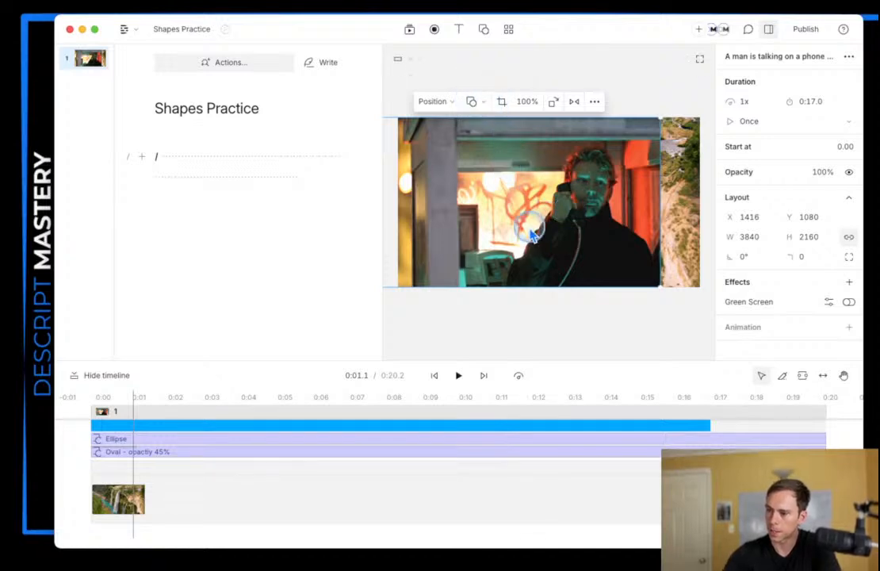
click(471, 103)
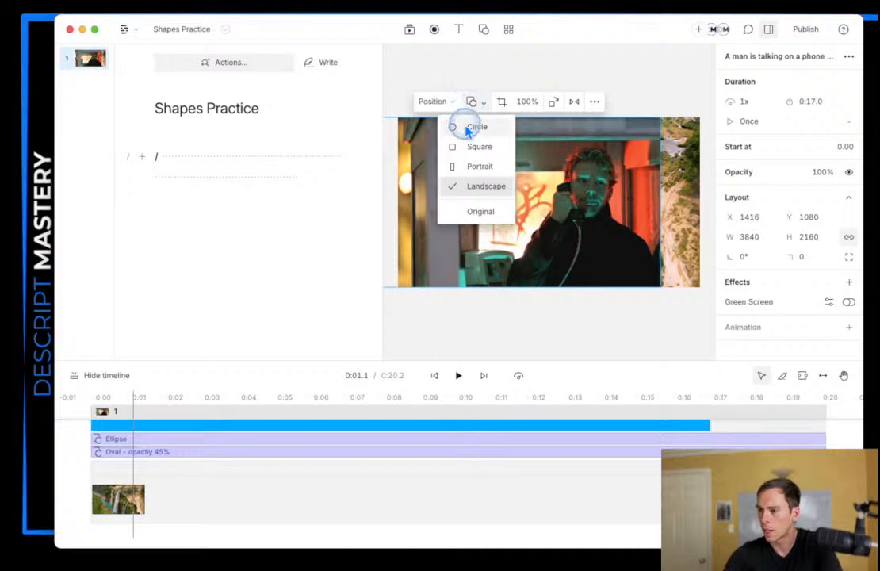
click(468, 128)
Step: Shrink the circular phone-booth clip to about 866 × 866 and centre it inside the teal circle at X 587, Y 580
drag(603, 239, 414, 205)
double_click(574, 215)
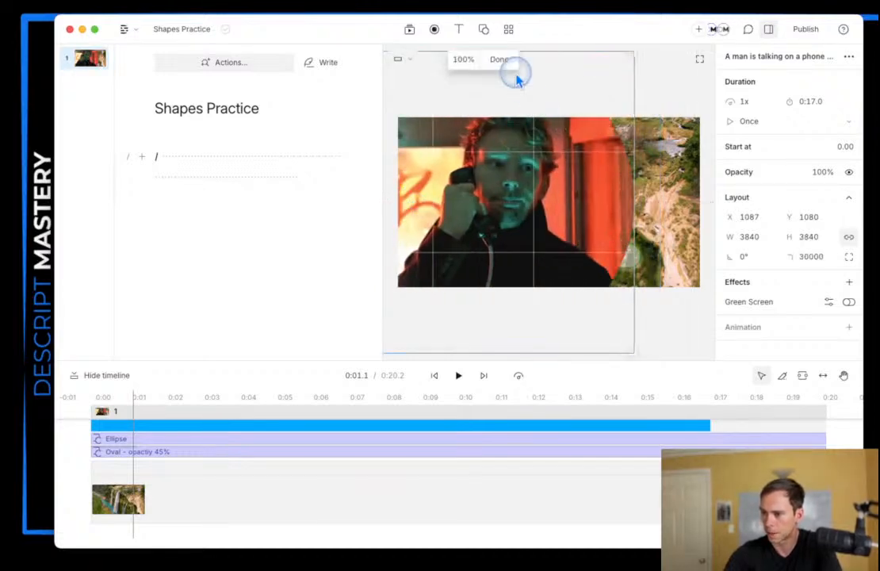
click(500, 62)
drag(519, 188, 599, 195)
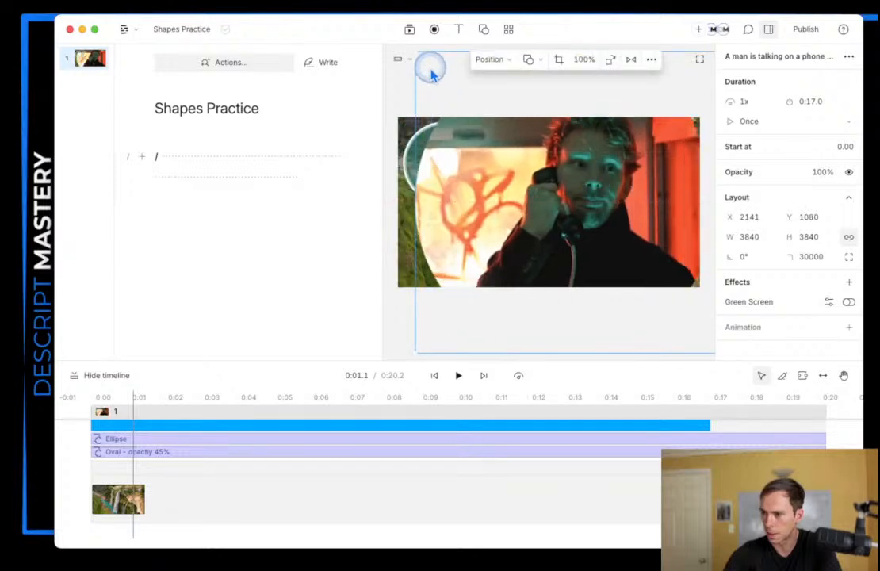
drag(419, 349, 577, 190)
drag(633, 161, 583, 237)
drag(521, 121, 590, 194)
drag(621, 239, 441, 171)
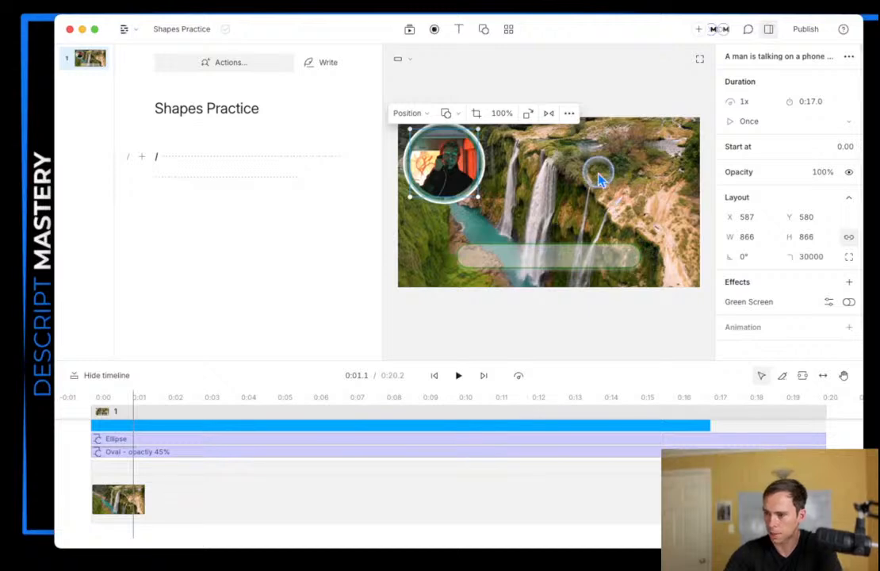
Step: Zoom the phone-booth clip to 200% inside its circular crop and reposition it to centre the man's face
double_click(448, 163)
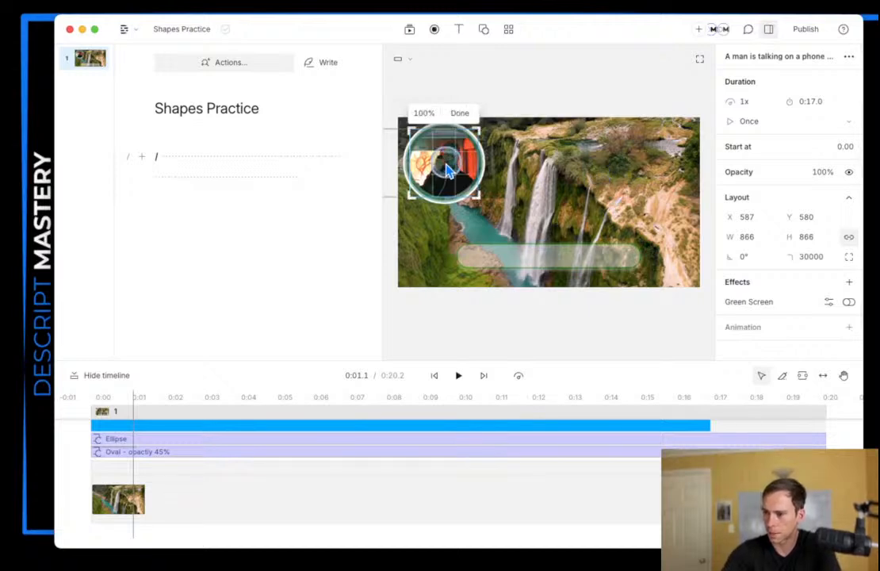
click(422, 115)
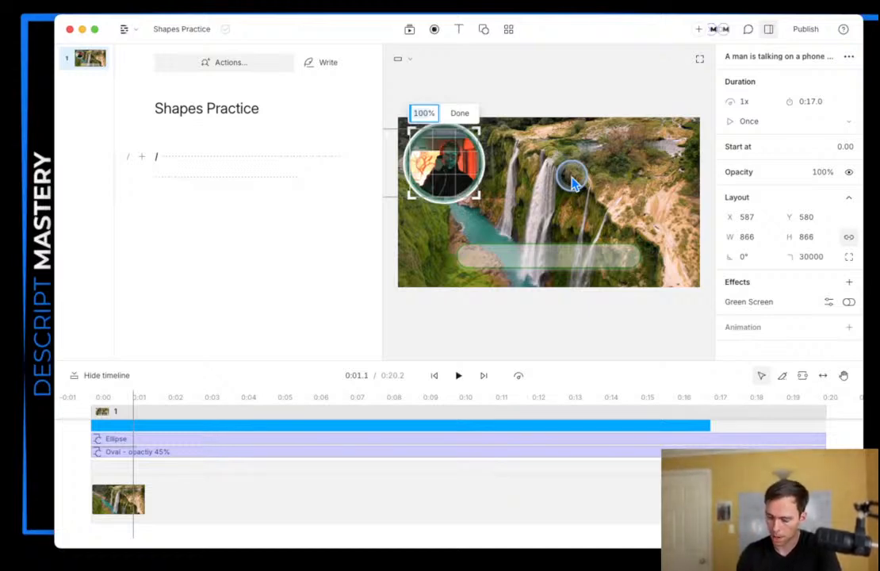
key(Return)
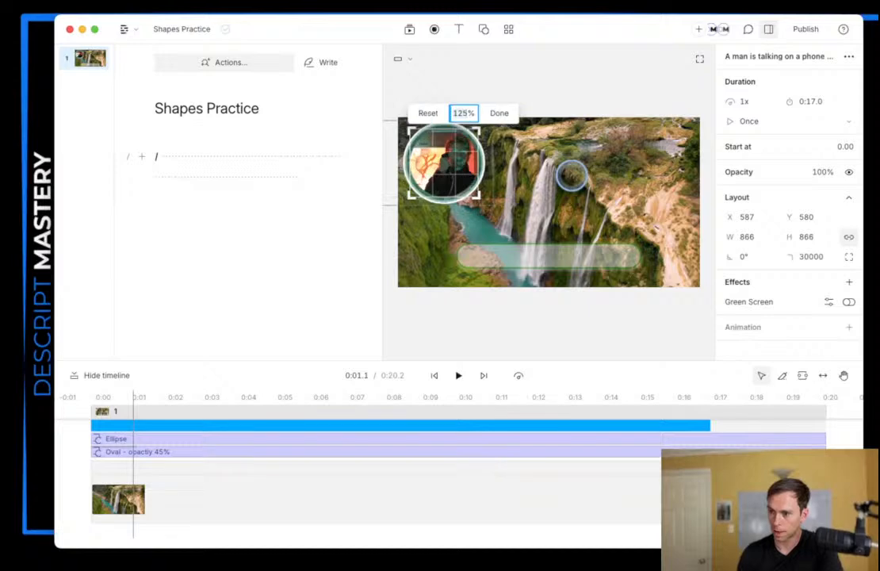
text(150)
key(Return)
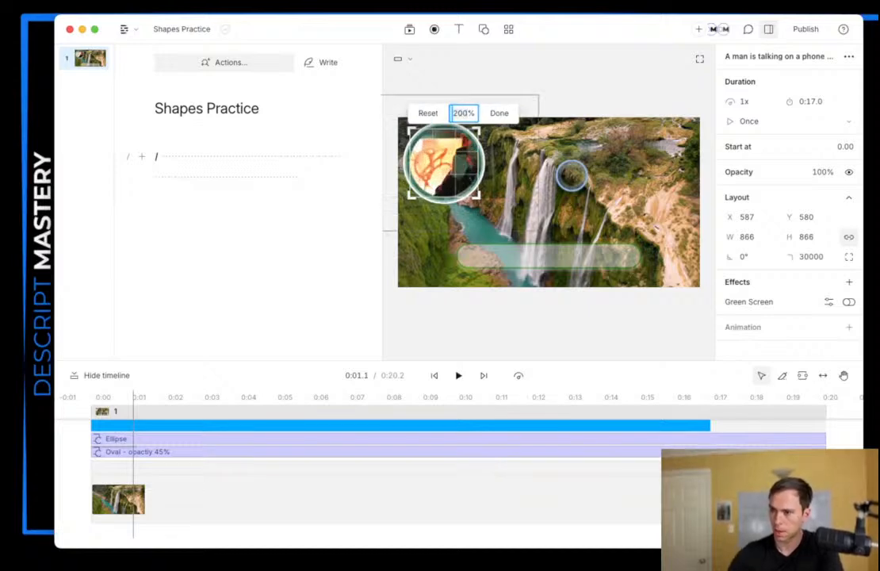
drag(456, 165, 424, 171)
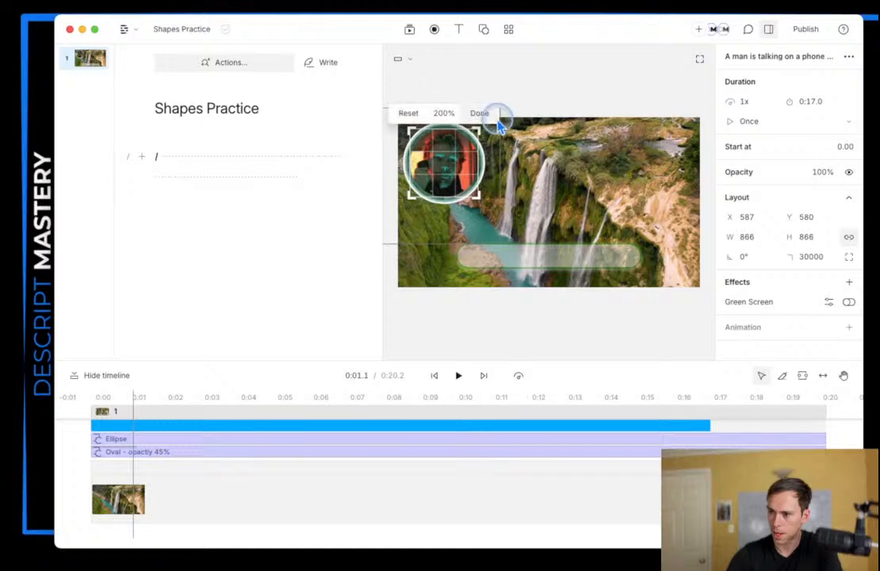
click(483, 115)
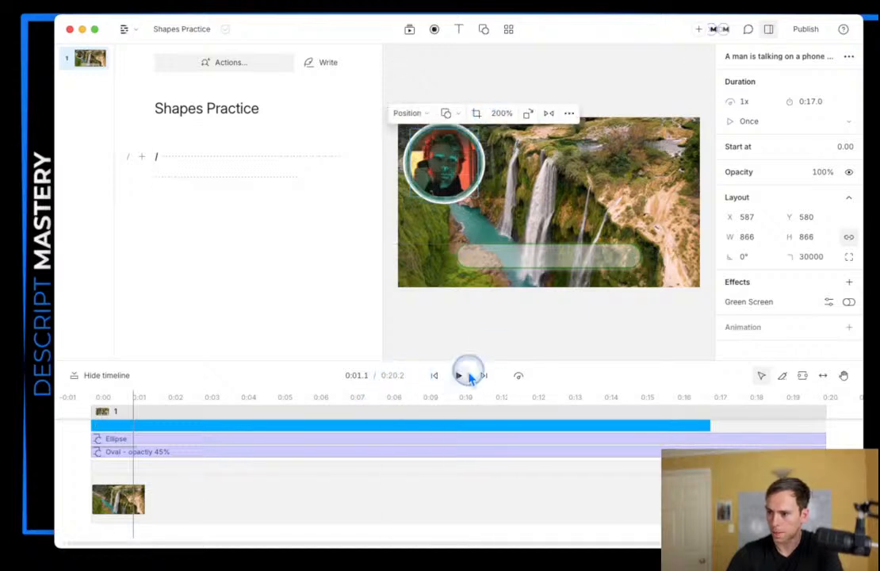
Step: Play the scene to about 0:07.7 and reposition the clip within its circular crop to recentre the man's face
click(459, 378)
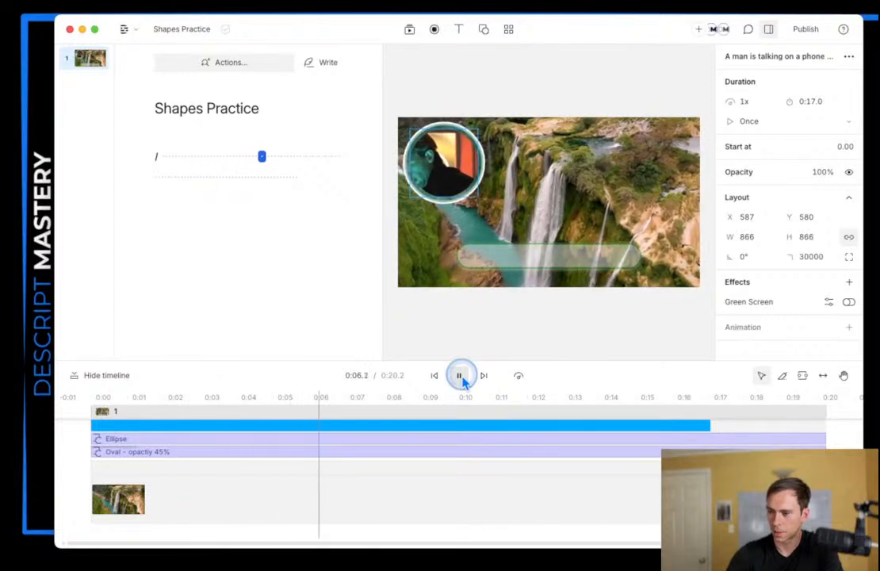
click(460, 377)
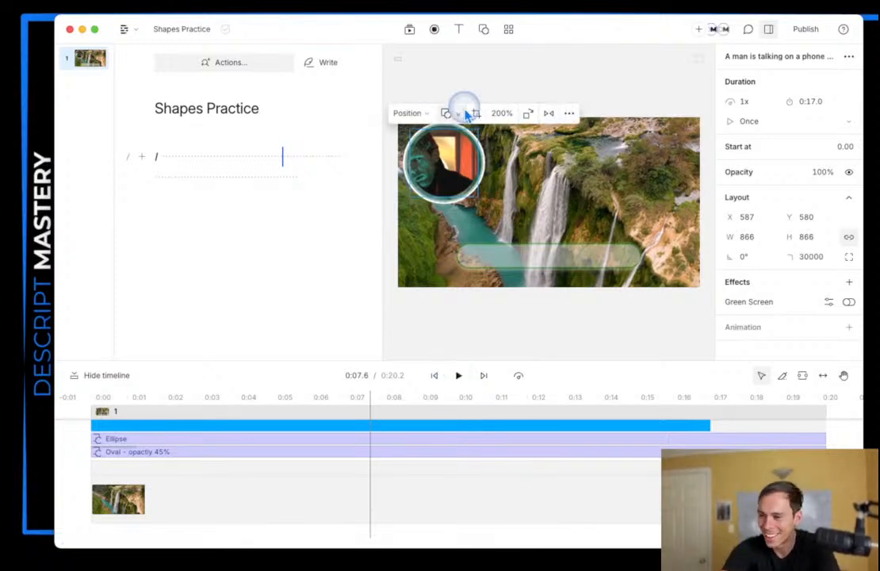
double_click(433, 164)
drag(433, 163, 456, 165)
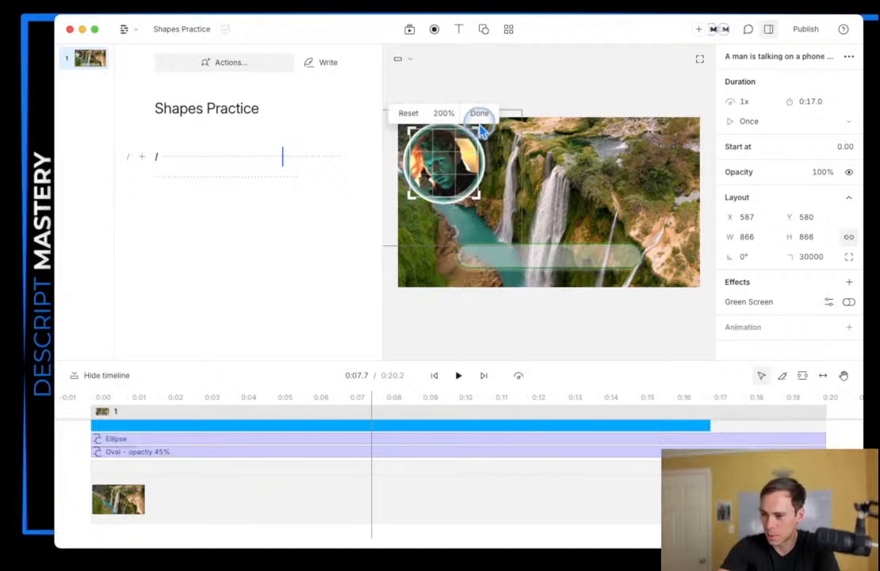
click(479, 113)
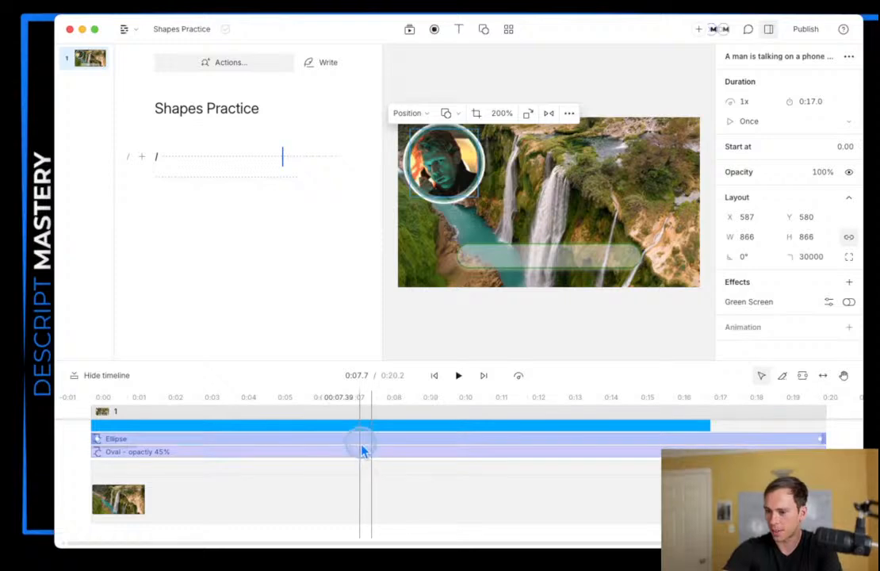
Step: Lock the Ellipse layer and the phone-booth clip layer
click(484, 332)
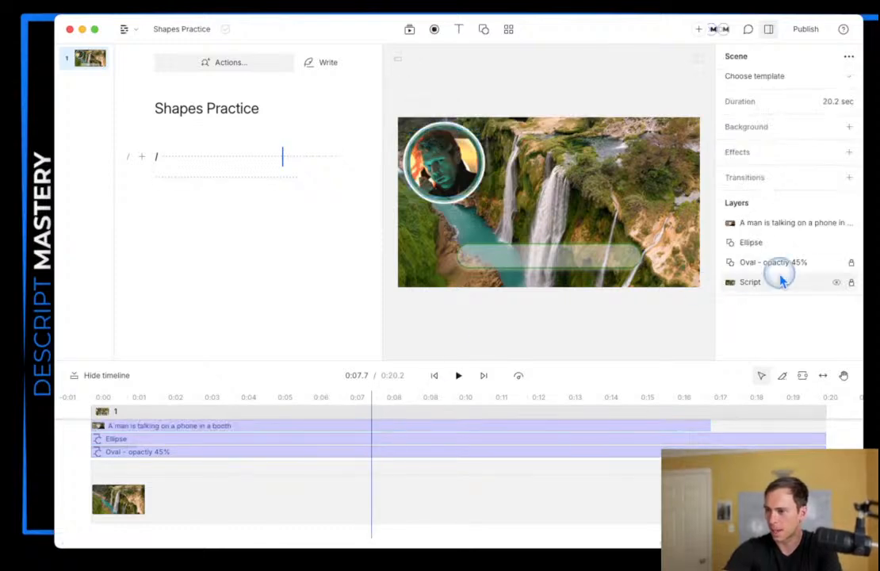
click(851, 243)
click(851, 225)
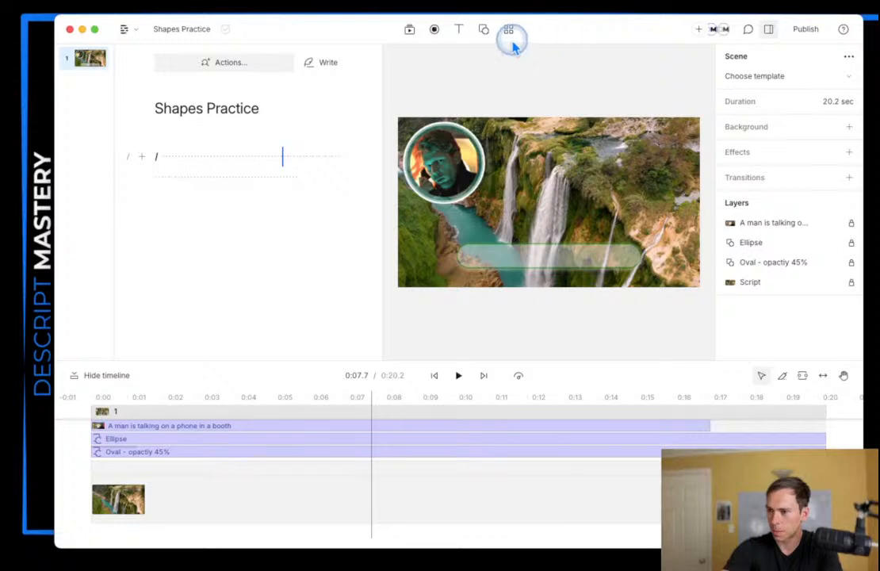
Step: Add a line just above the rounded bar, running nearly horizontally from X 853, Y 1520 to X 2919, Y 1514
click(483, 30)
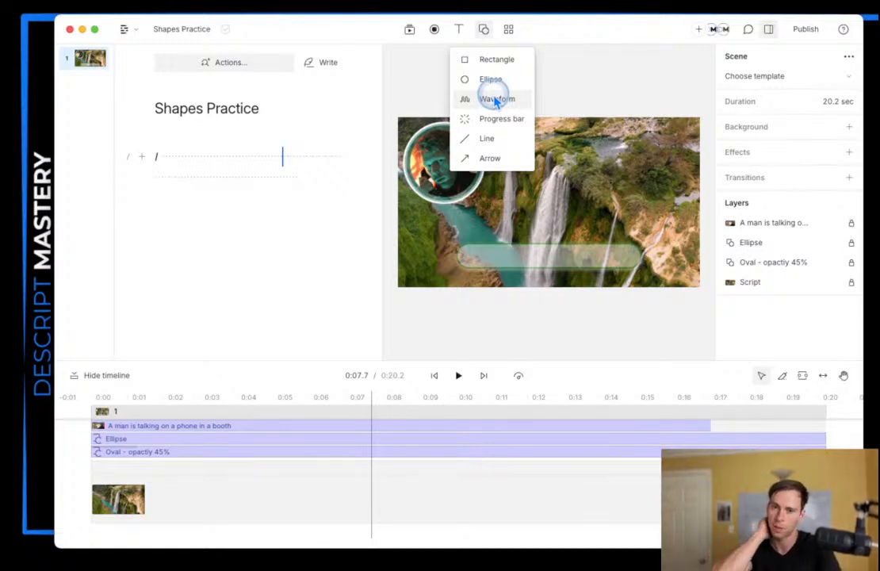
click(486, 139)
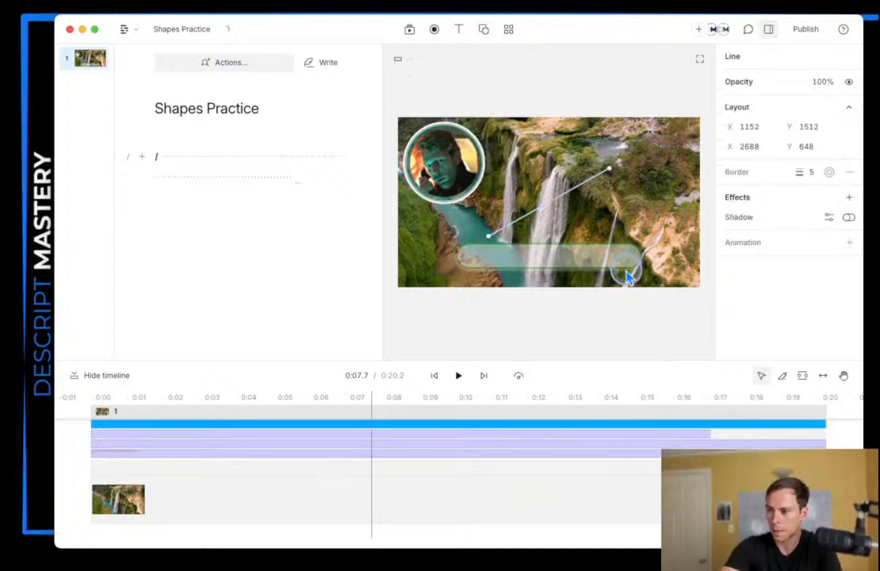
drag(628, 275, 632, 236)
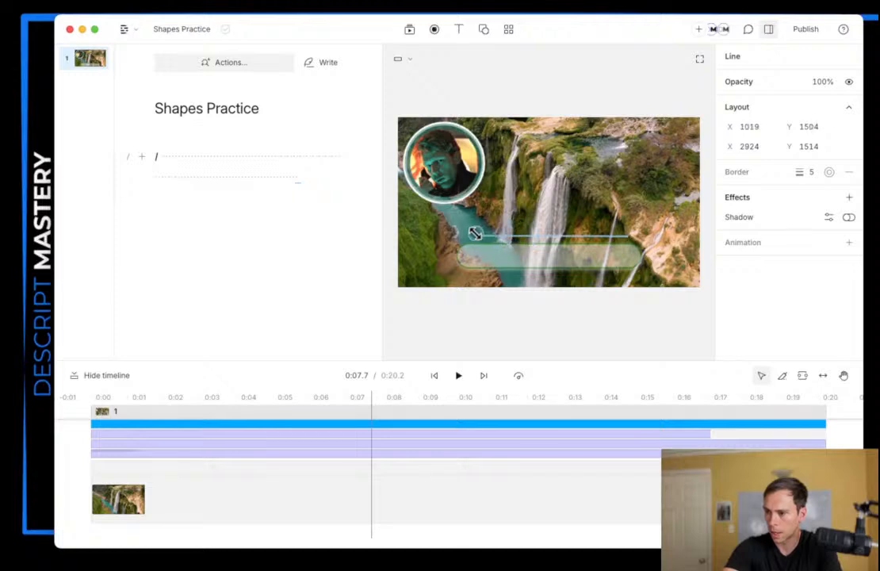
drag(475, 233, 467, 235)
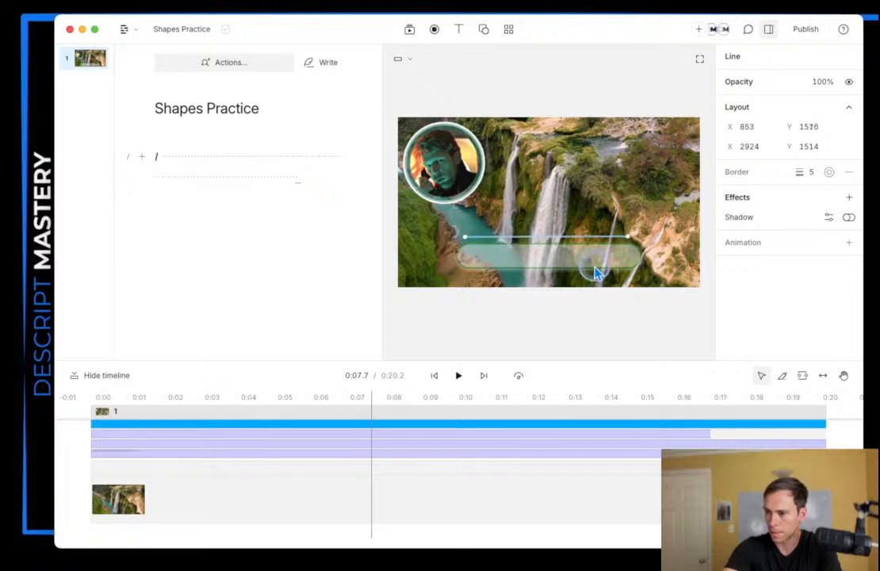
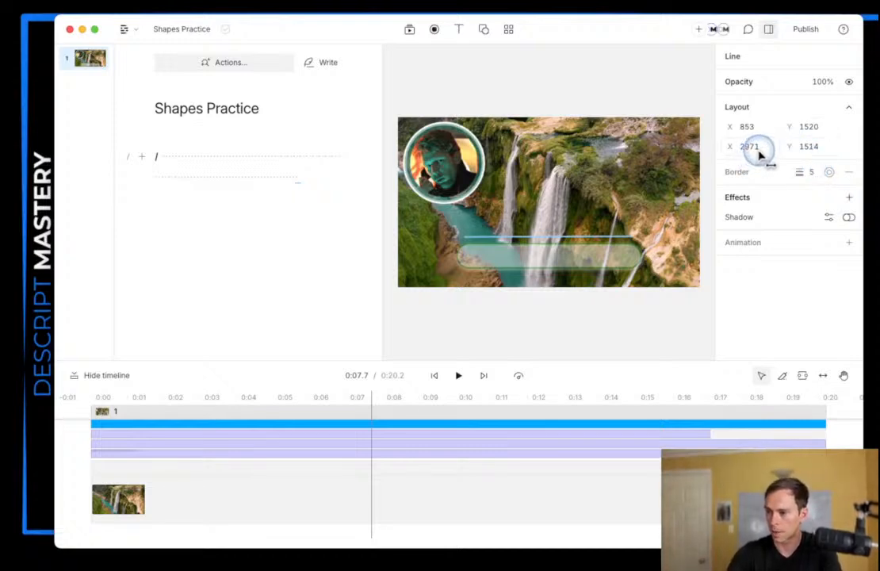
drag(760, 154, 726, 152)
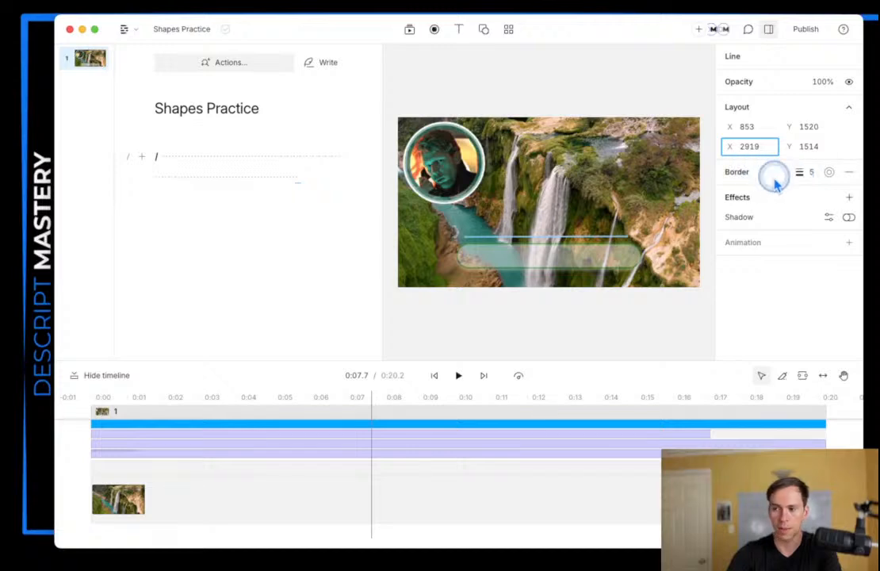
Step: Set the line's border thickness to 20 and keep the line selected
click(805, 171)
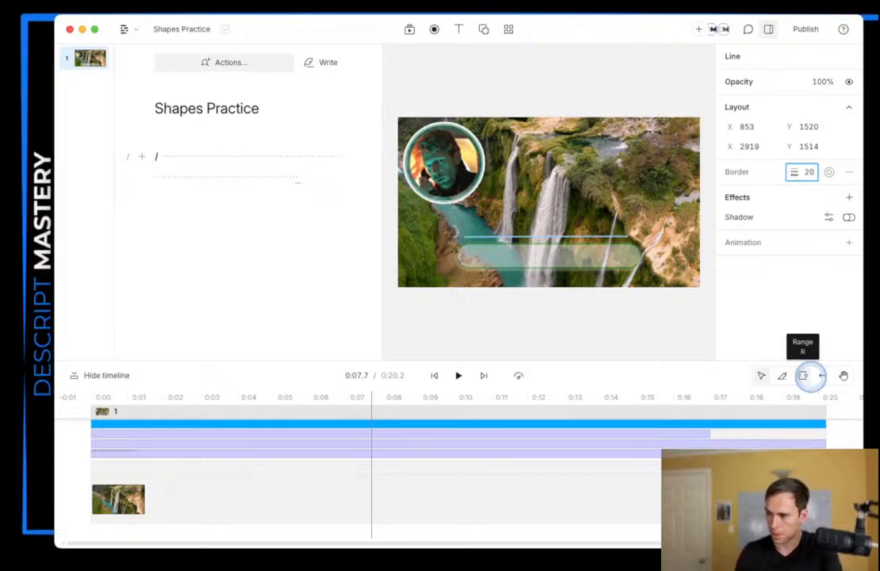
click(516, 321)
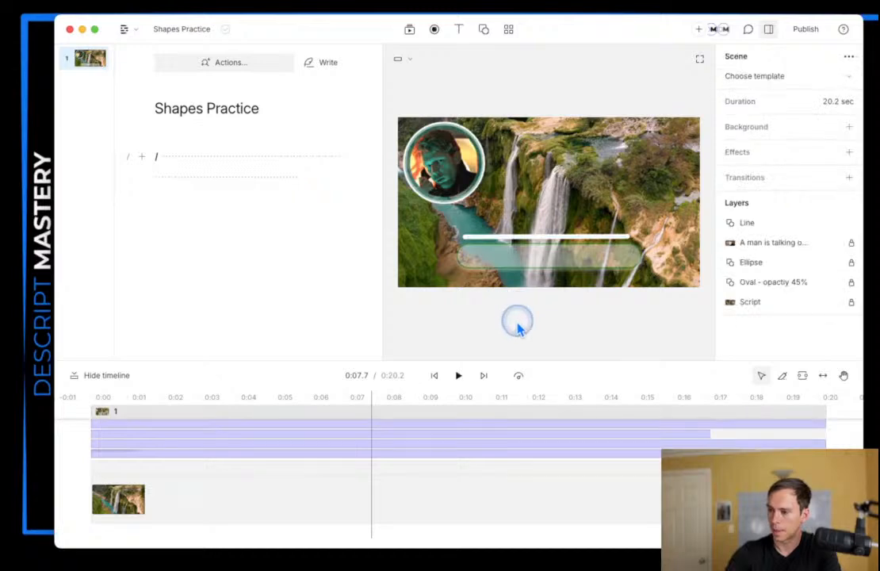
click(522, 236)
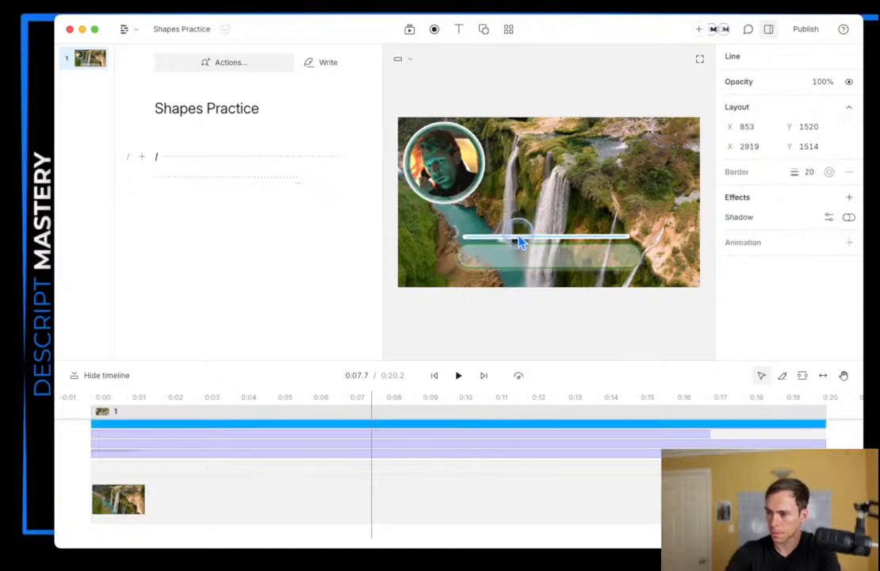
Step: Set the line's border thickness to 50 and nudge the line sideways to X 887 and 2953, keeping Y 1520 and 1514
click(805, 172)
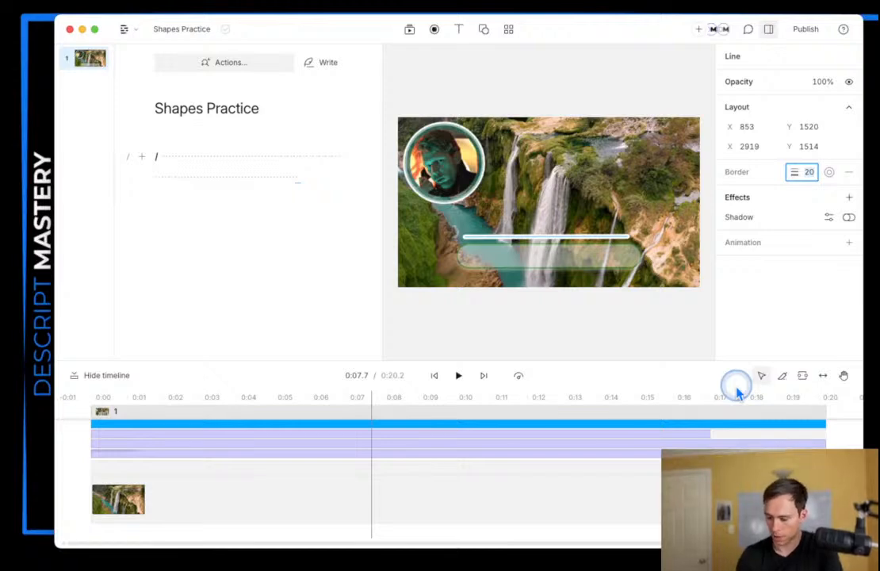
text(50)
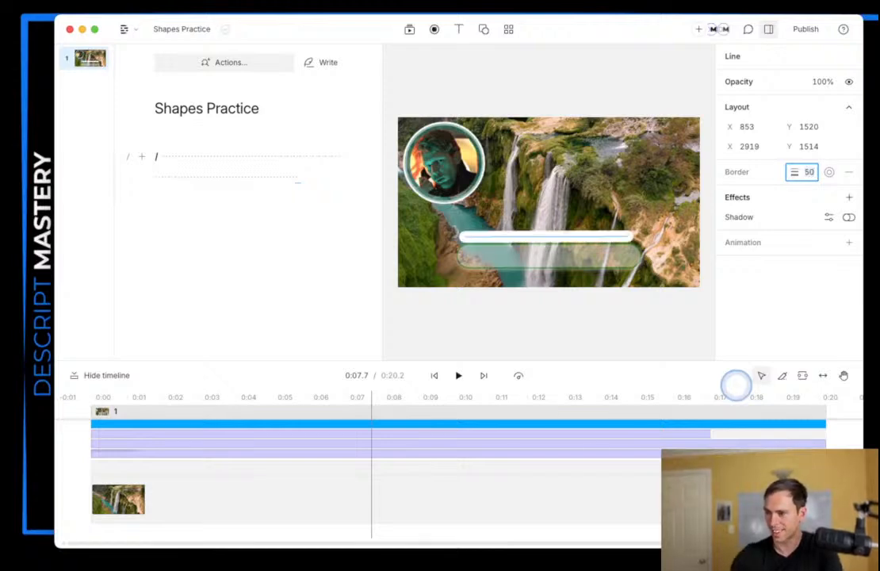
click(580, 341)
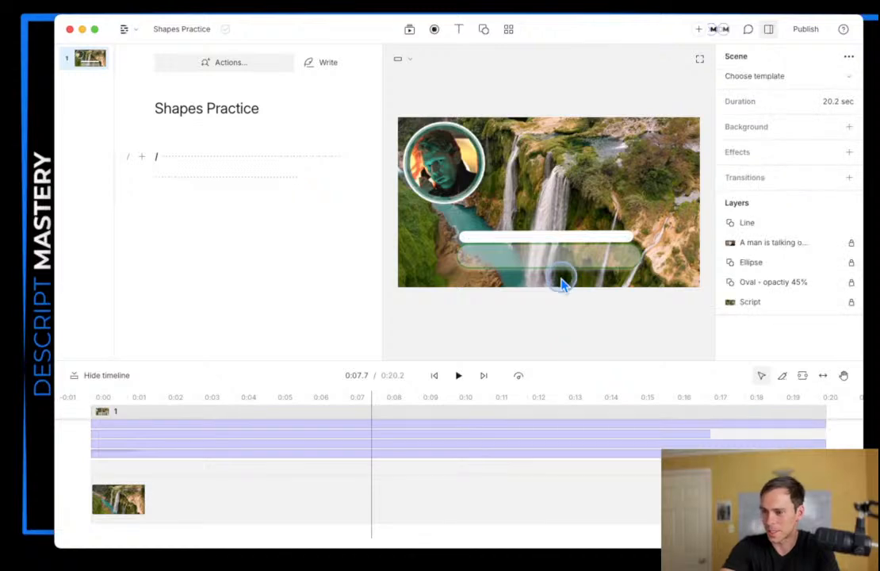
click(542, 242)
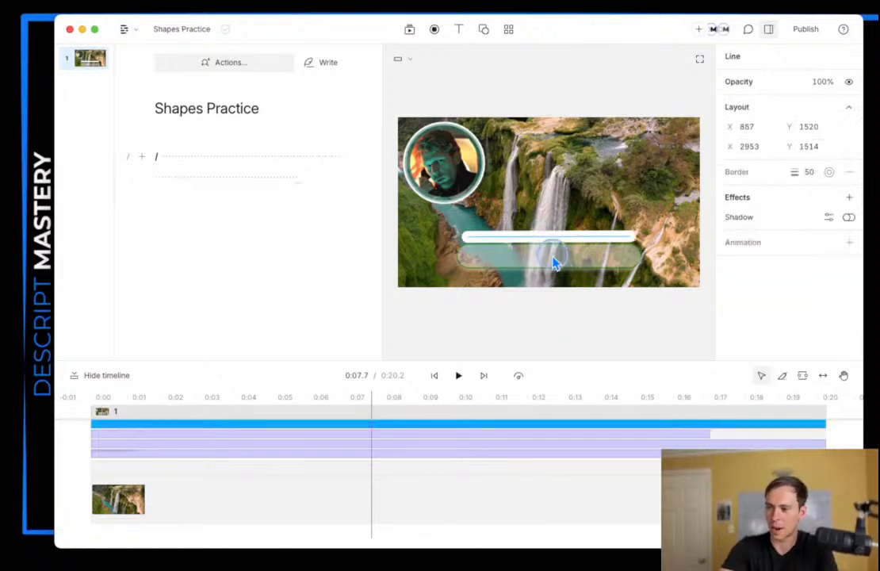
click(560, 339)
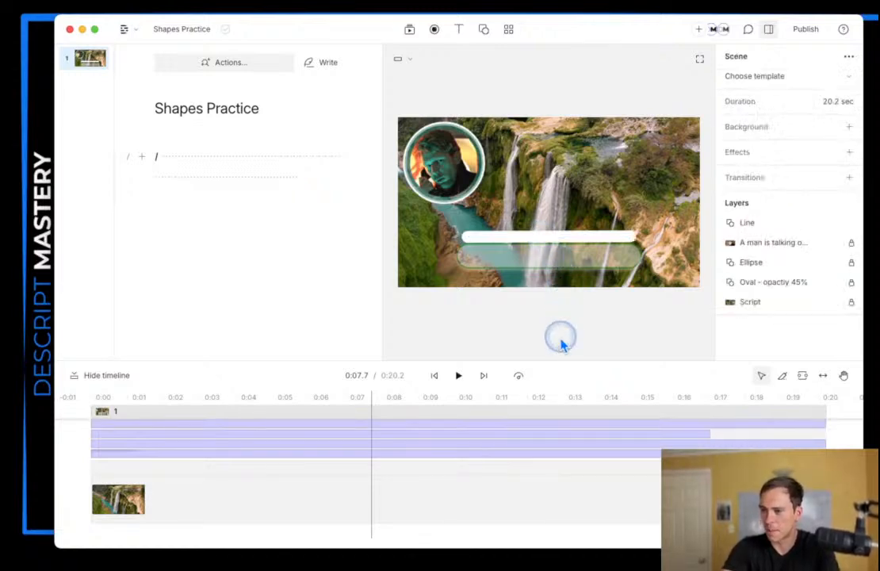
Step: Recolour the line's border with a light grey sampled from the waterfall just above it
click(542, 239)
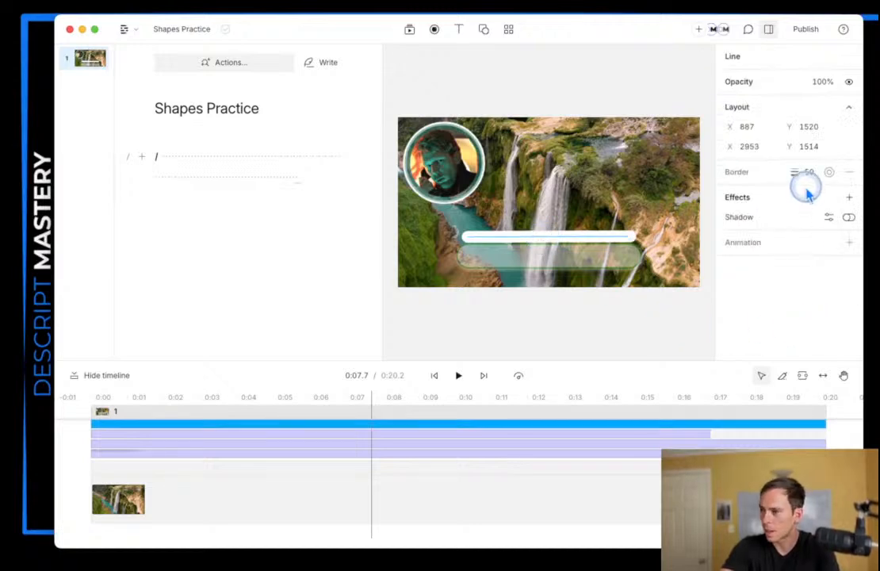
click(829, 173)
drag(784, 254, 803, 311)
click(728, 381)
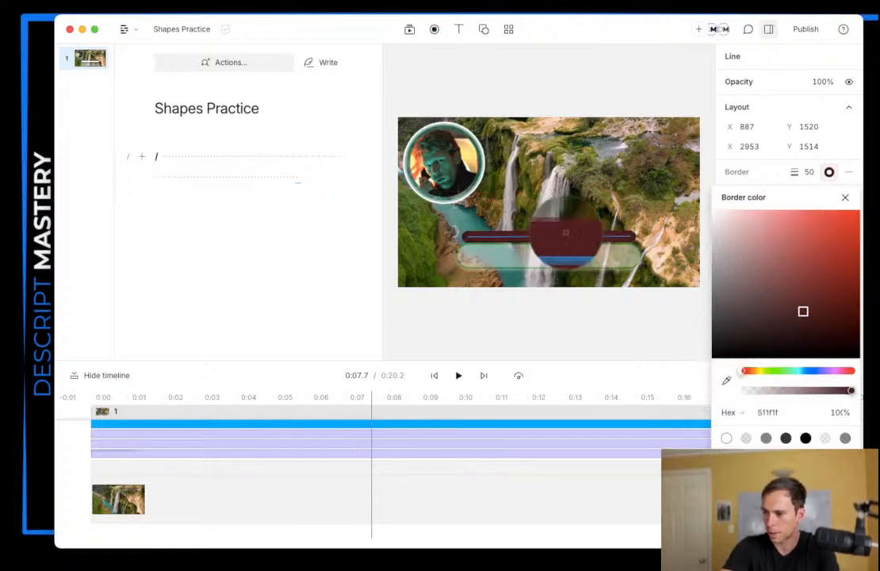
click(550, 212)
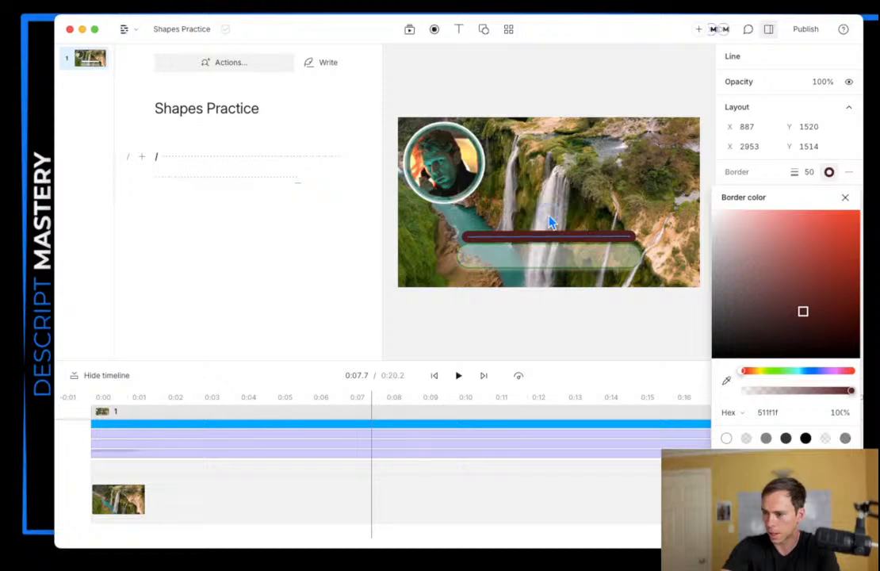
click(589, 325)
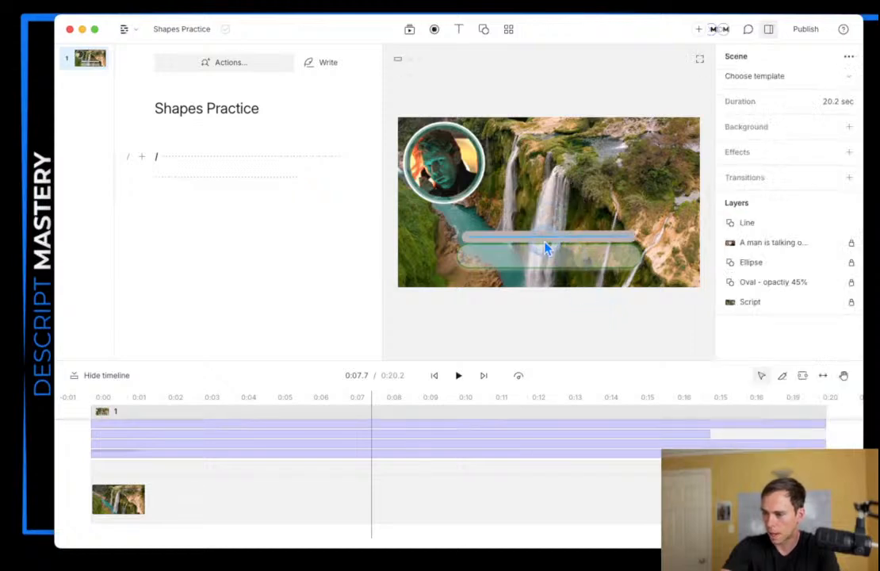
Step: Turn on the line's shadow and try a Blur effect on the line
click(544, 243)
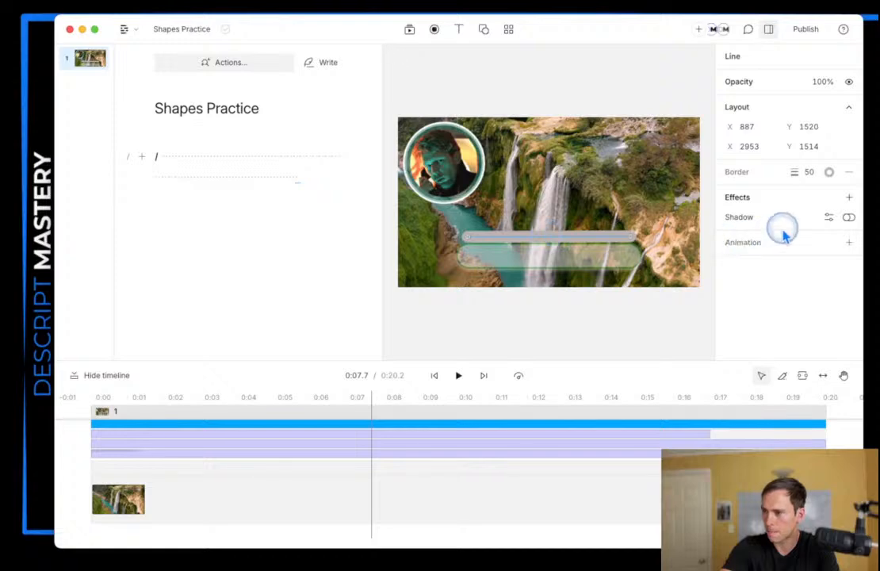
click(848, 218)
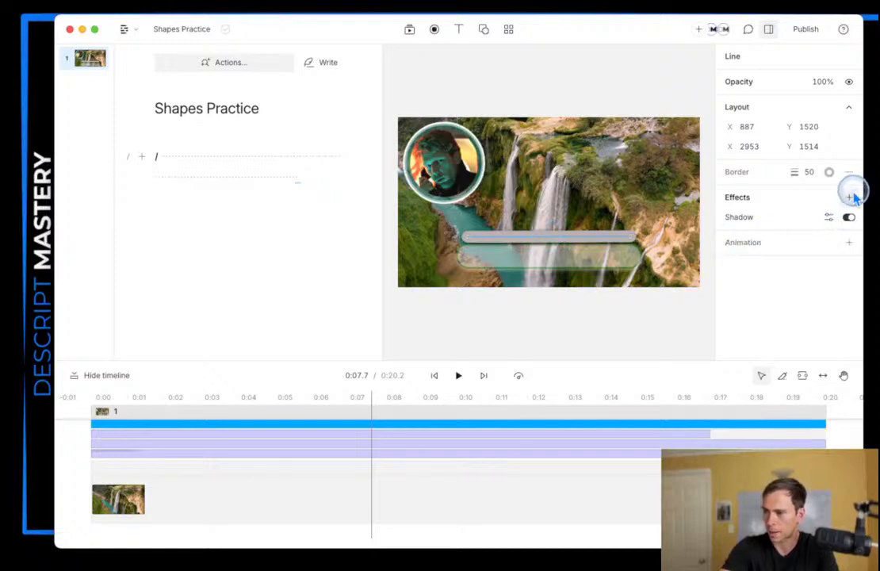
click(849, 197)
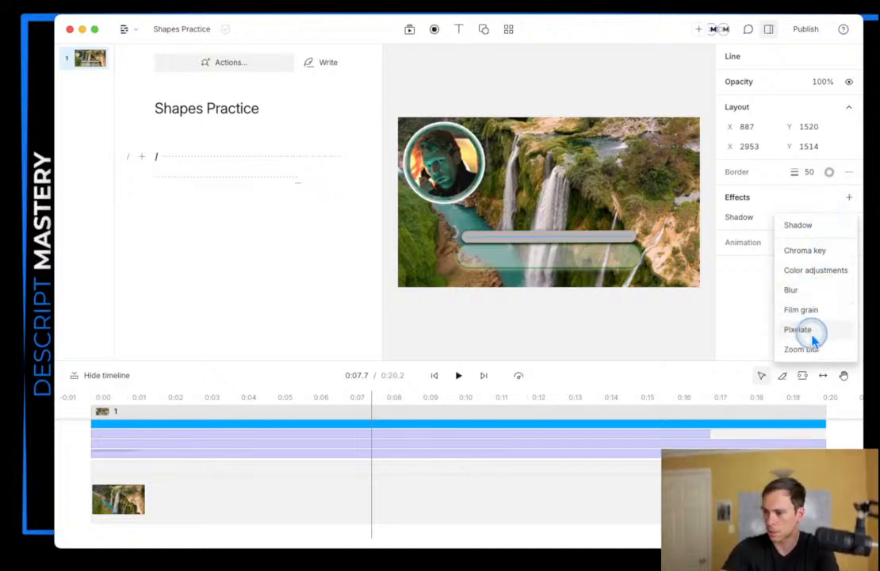
click(791, 291)
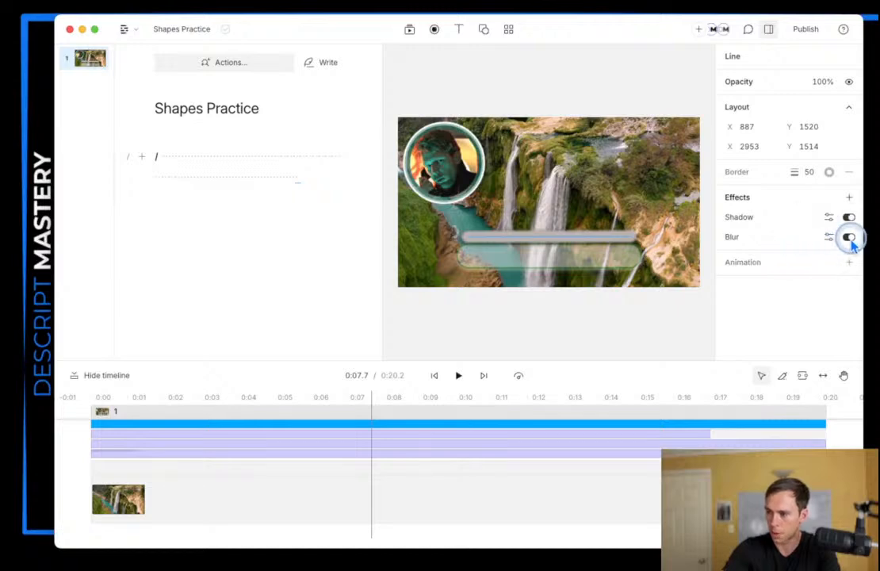
Step: Add a Pixelate effect to the line and switch it off again
click(849, 196)
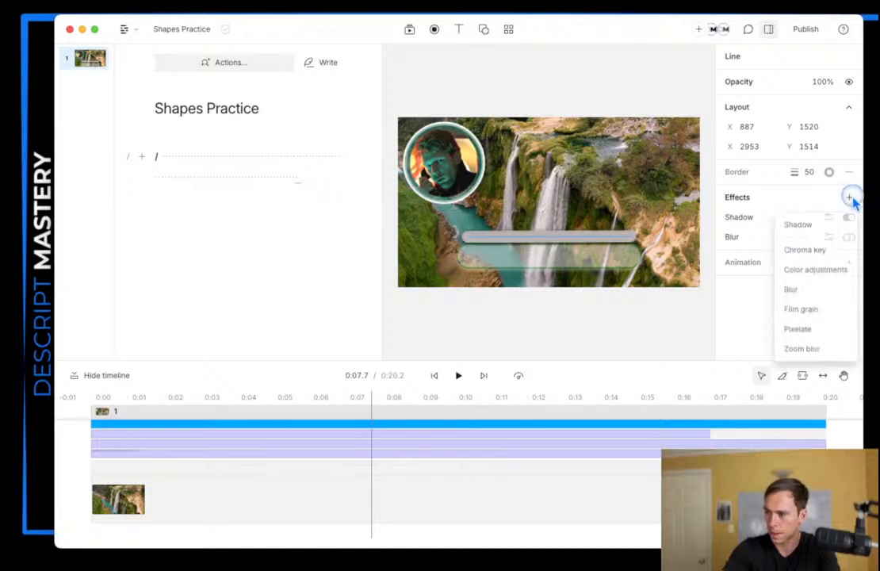
click(798, 329)
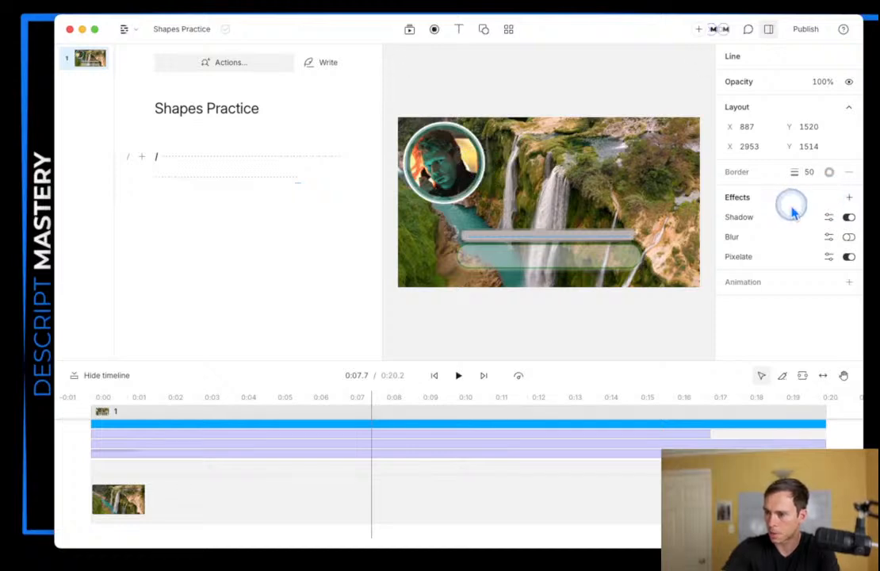
click(849, 257)
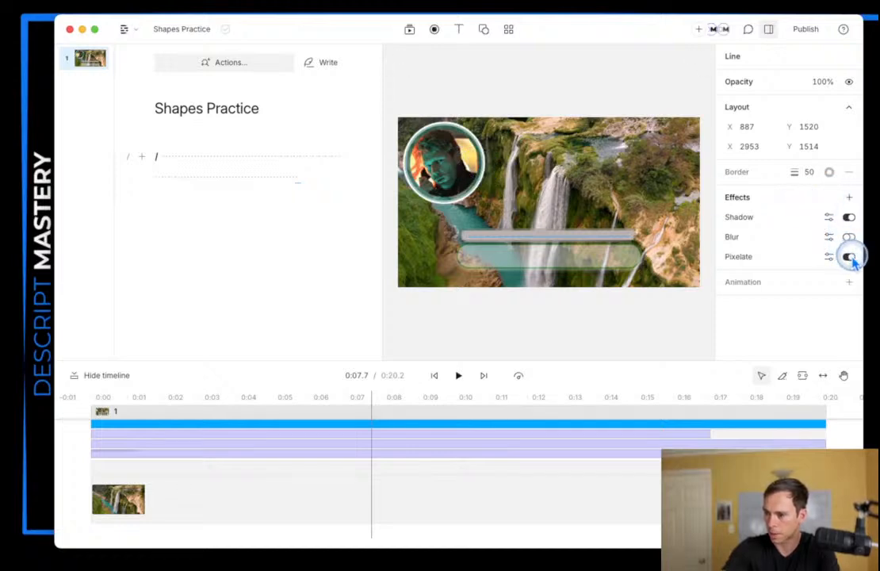
Step: Unlock the phone-call clip's layer and add a Pixelate effect to the clip
click(595, 316)
click(765, 261)
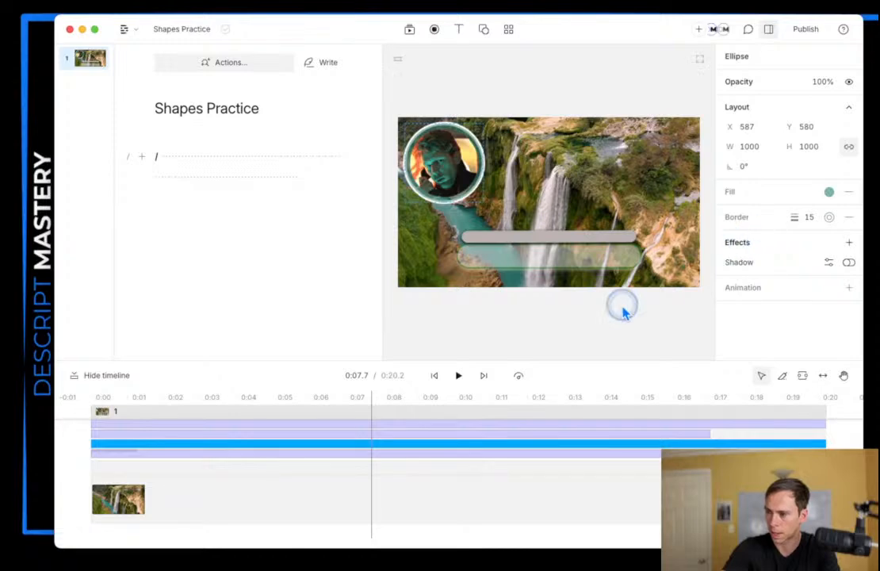
click(595, 316)
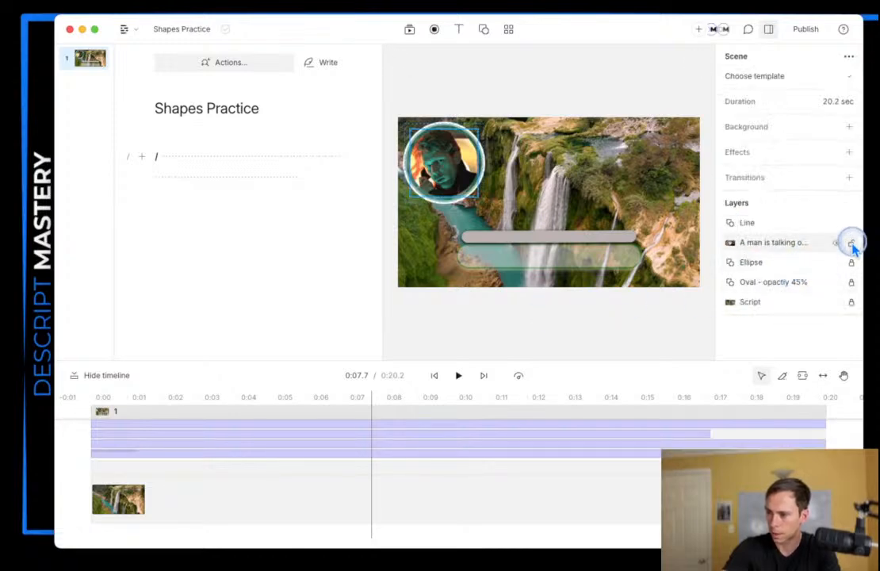
click(441, 159)
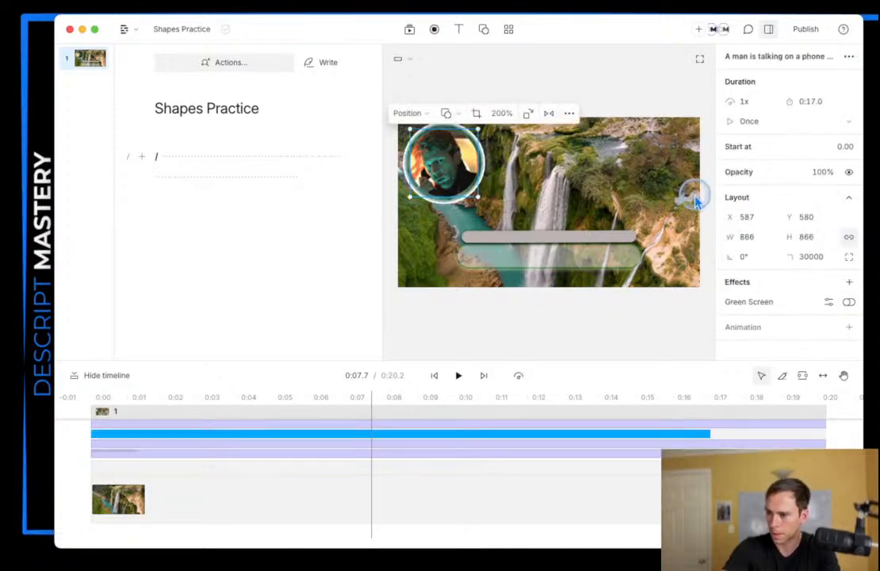
click(848, 282)
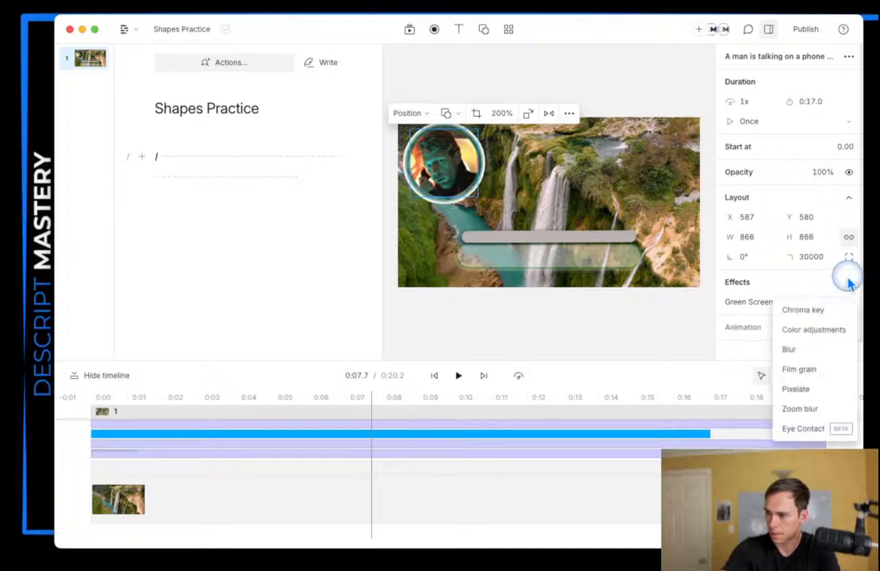
click(800, 389)
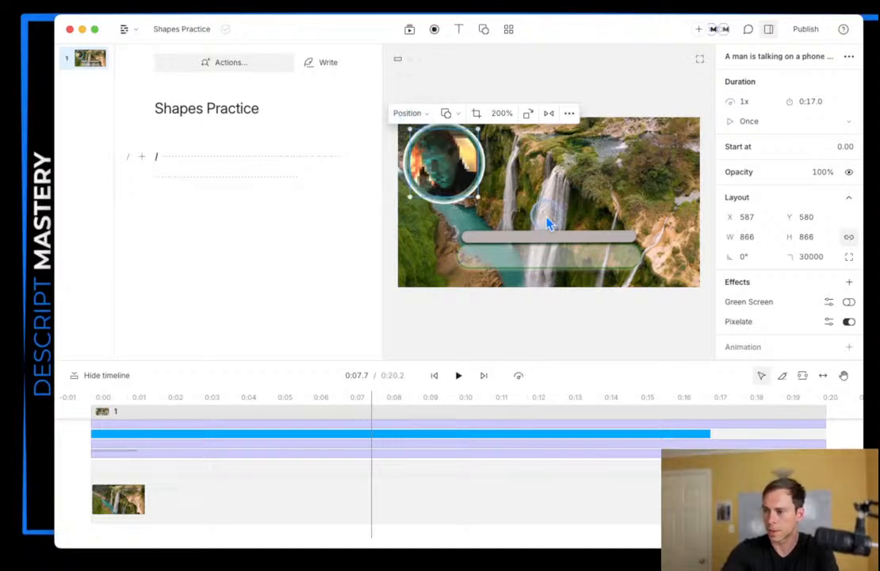
Step: Switch the clip's Pixelate effect off and back on to compare the picture
click(828, 302)
click(848, 322)
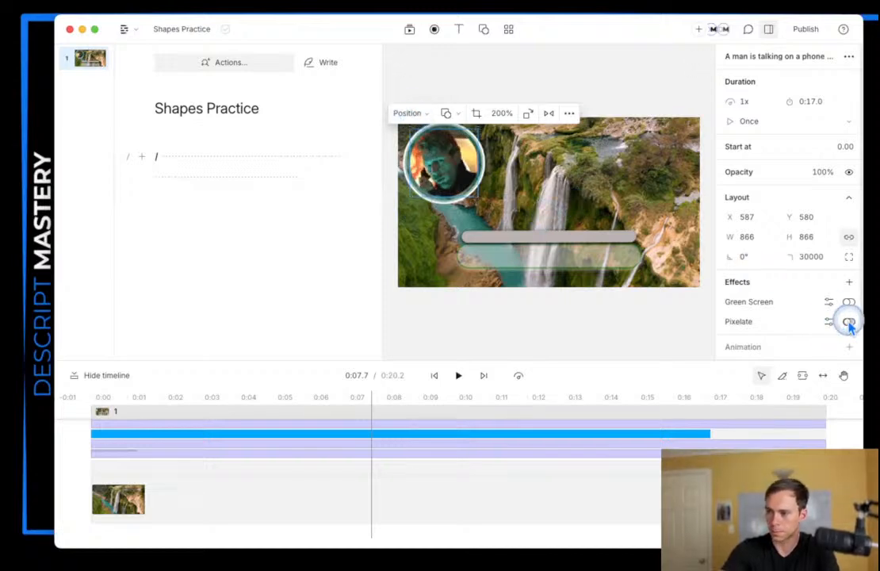
click(848, 321)
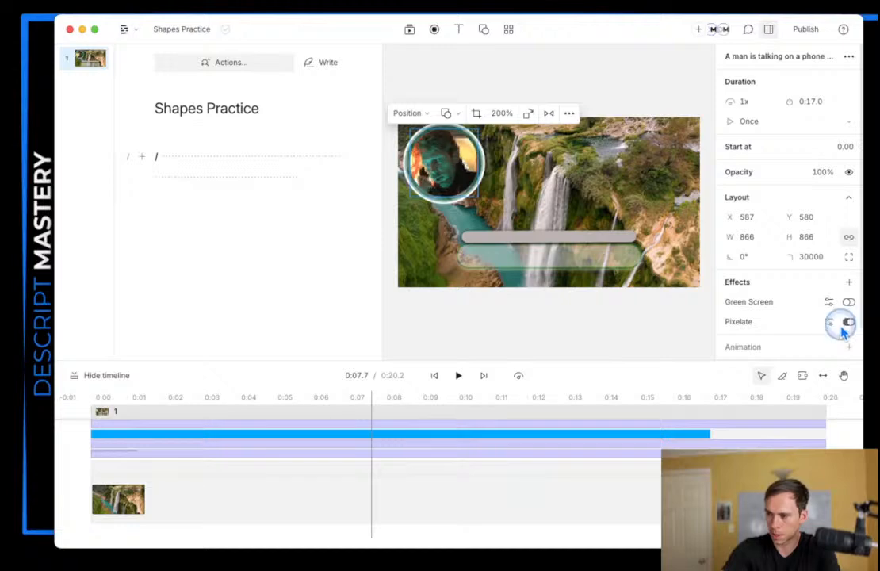
Step: Try the Very pixelated and Moderately pixelated presets on the clip and return to the Default preset
click(828, 323)
click(761, 381)
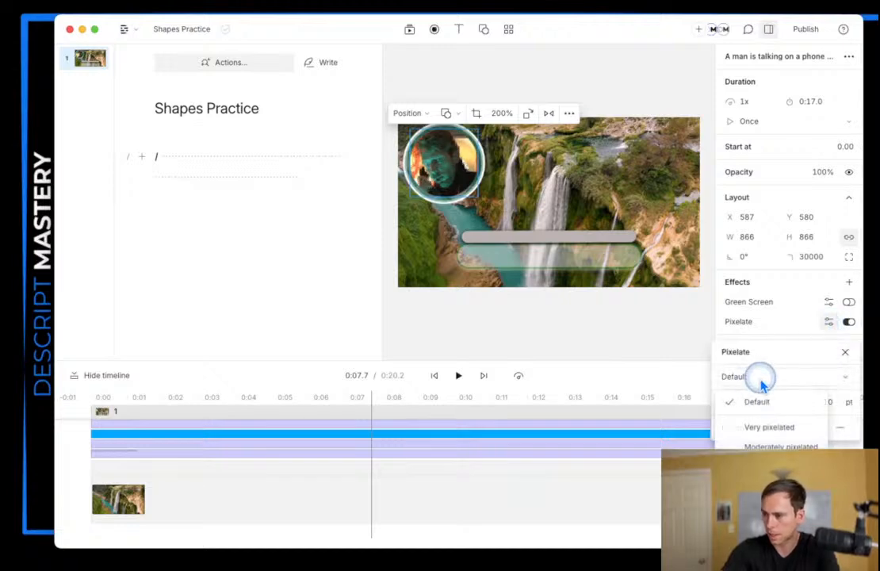
click(766, 427)
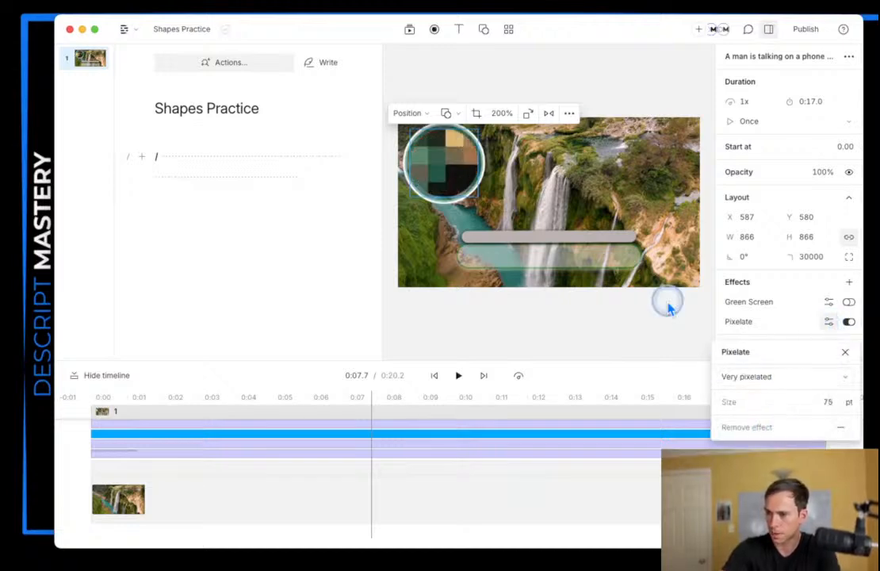
click(747, 378)
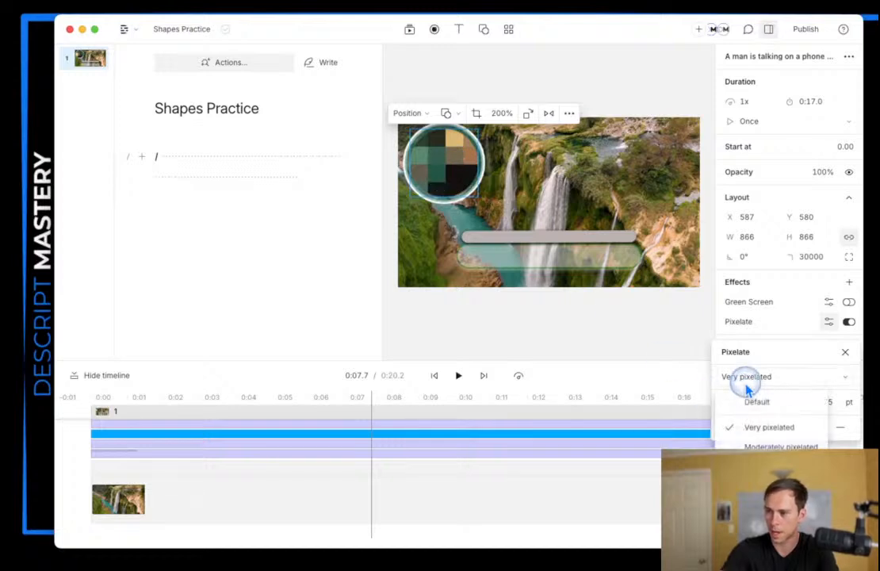
click(779, 442)
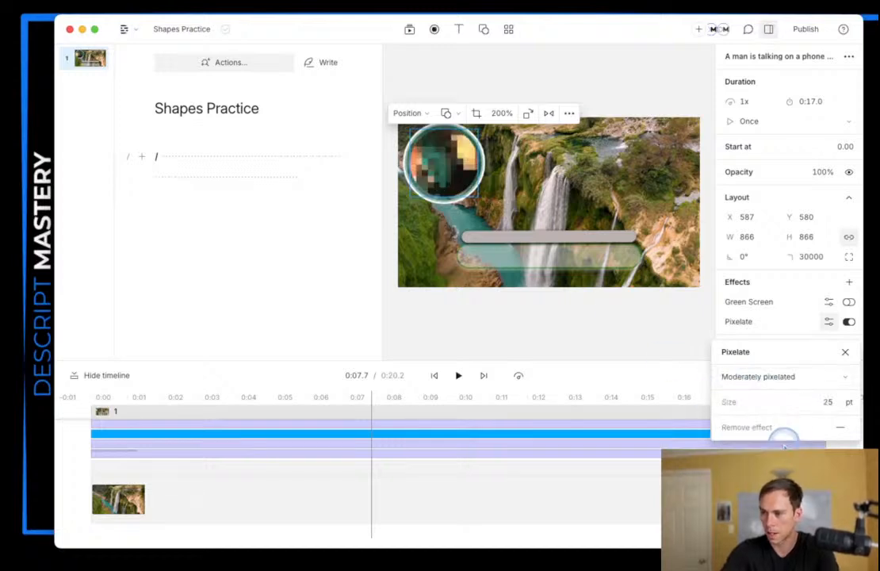
click(737, 377)
click(774, 405)
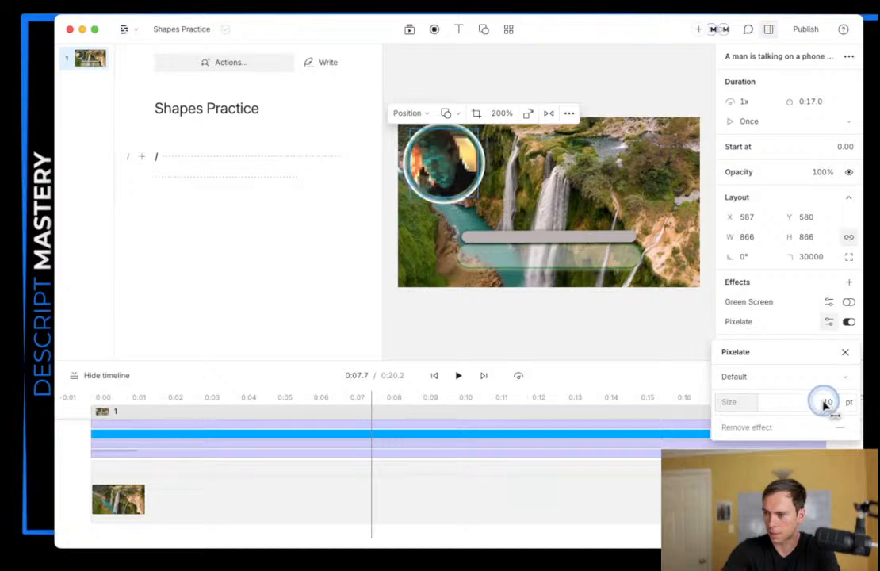
Step: Try custom Pixelate sizes of 5 pt and 15 pt on the clip
click(821, 404)
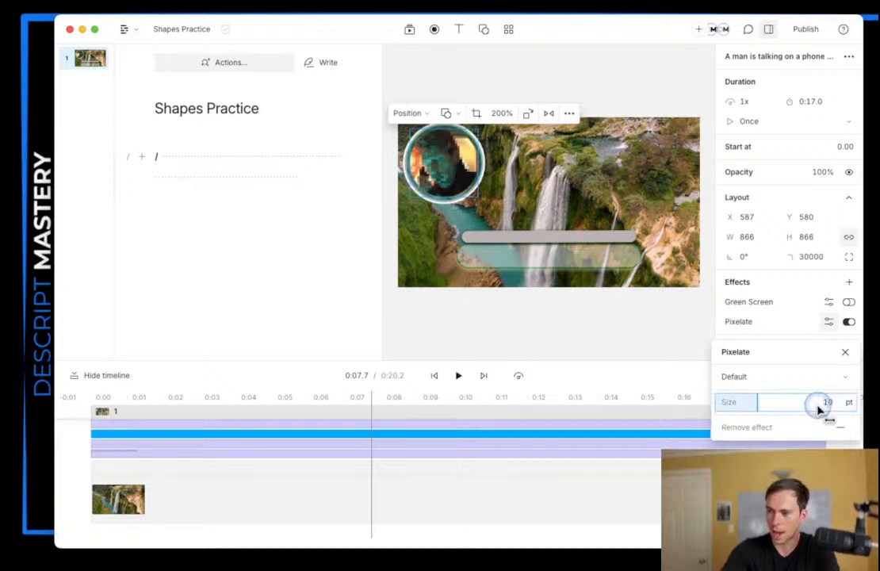
text(5)
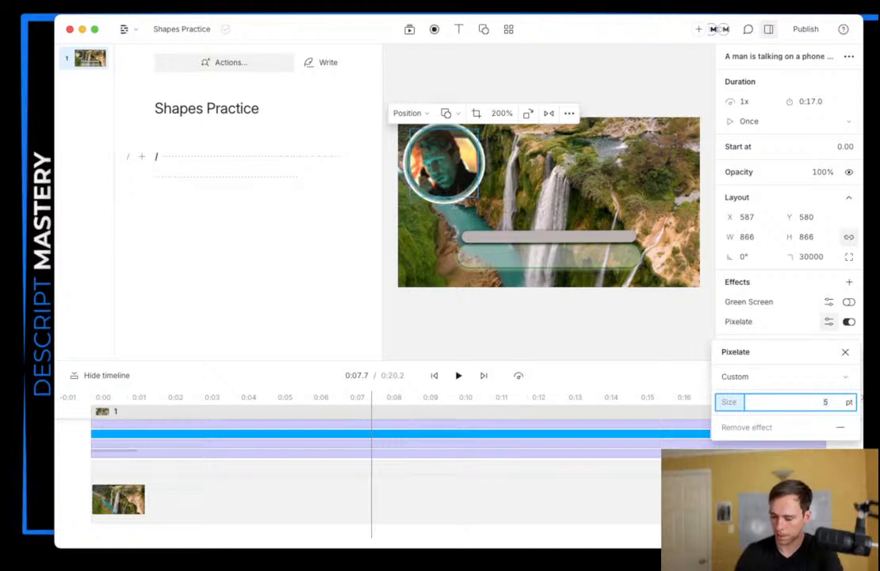
key(Return)
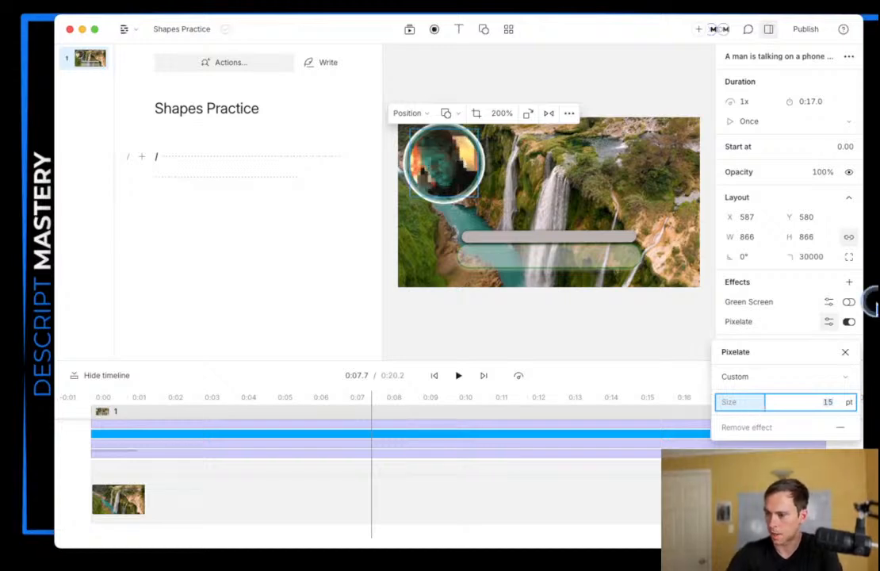
Step: Remove the Pixelate effect from the clip and lock the clip's layer again
click(841, 432)
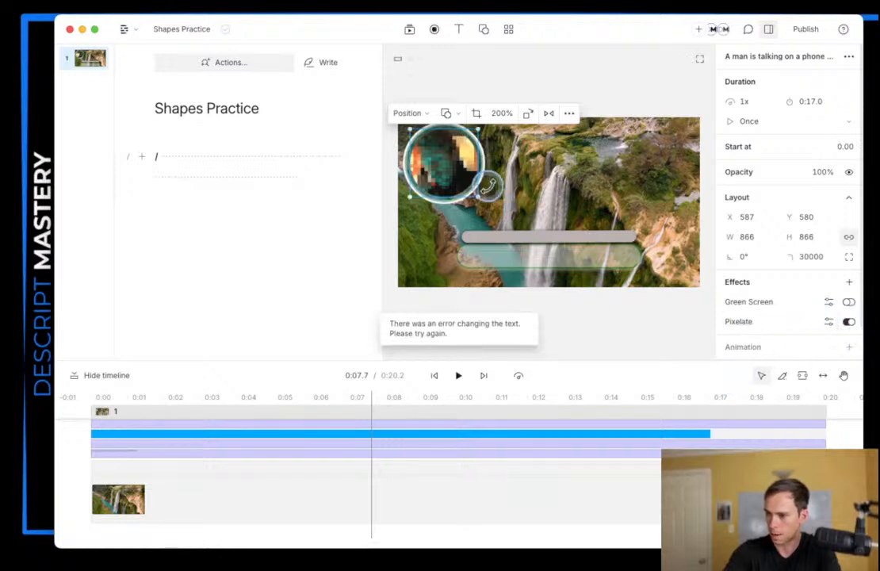
click(848, 321)
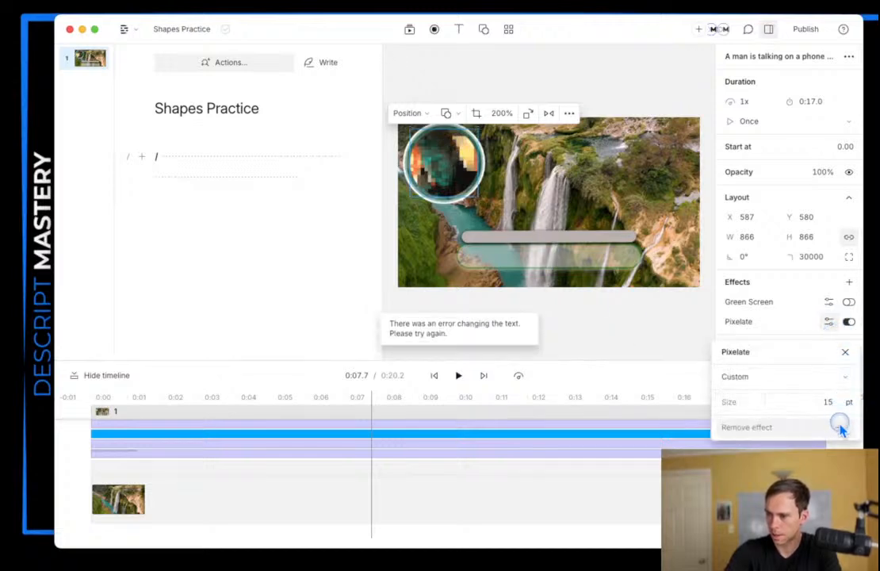
click(838, 427)
click(623, 343)
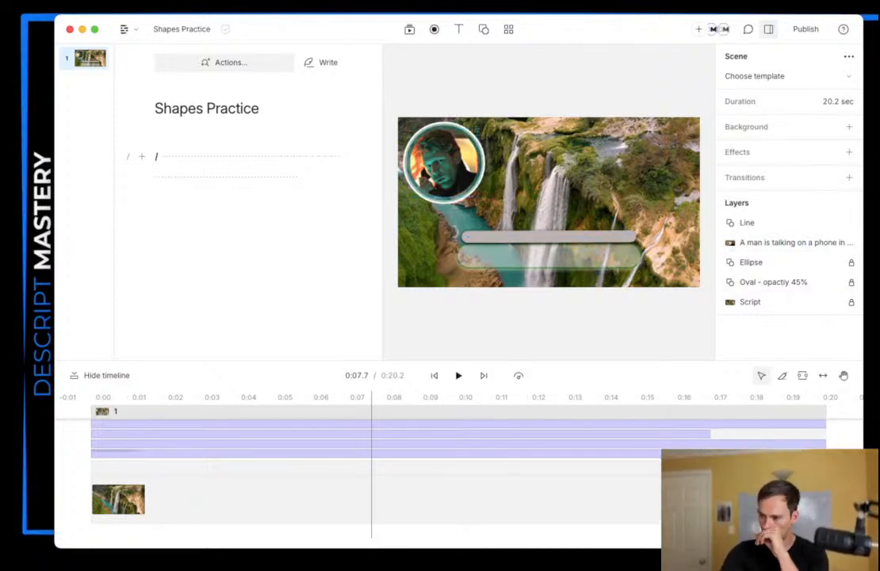
click(852, 243)
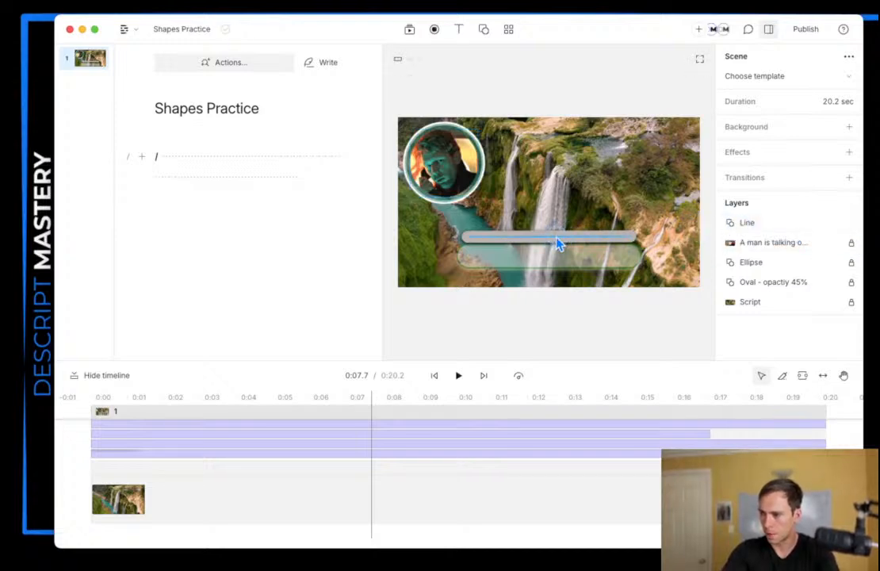
Step: Reposition the line as a steep diagonal from about X 2191, Y 2160 to X 2534, Y 1013 and layer it just above the background video
click(559, 239)
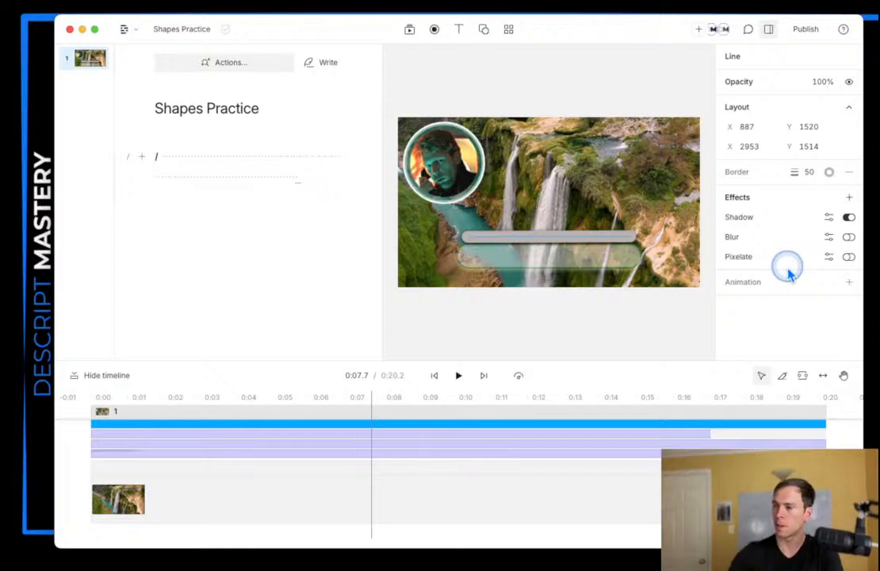
drag(536, 237, 608, 227)
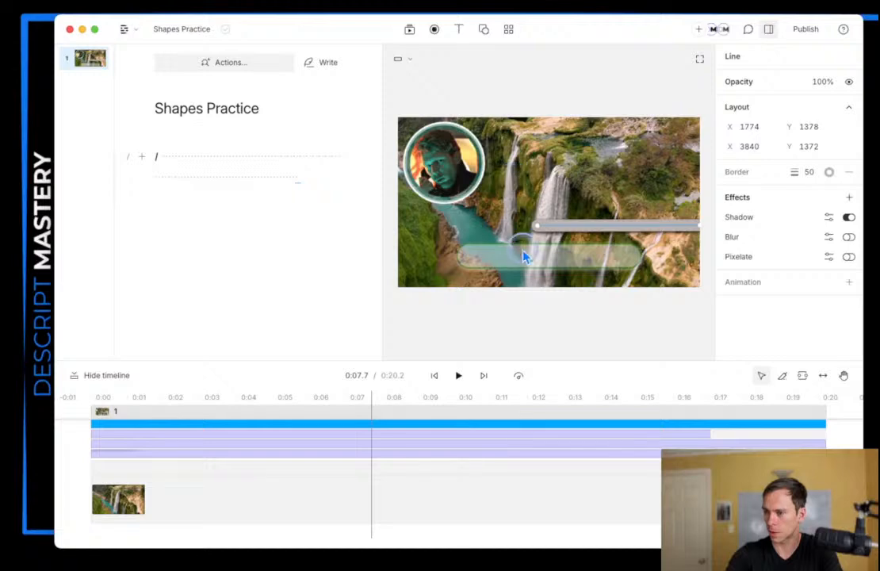
drag(697, 226, 623, 145)
drag(607, 186, 581, 239)
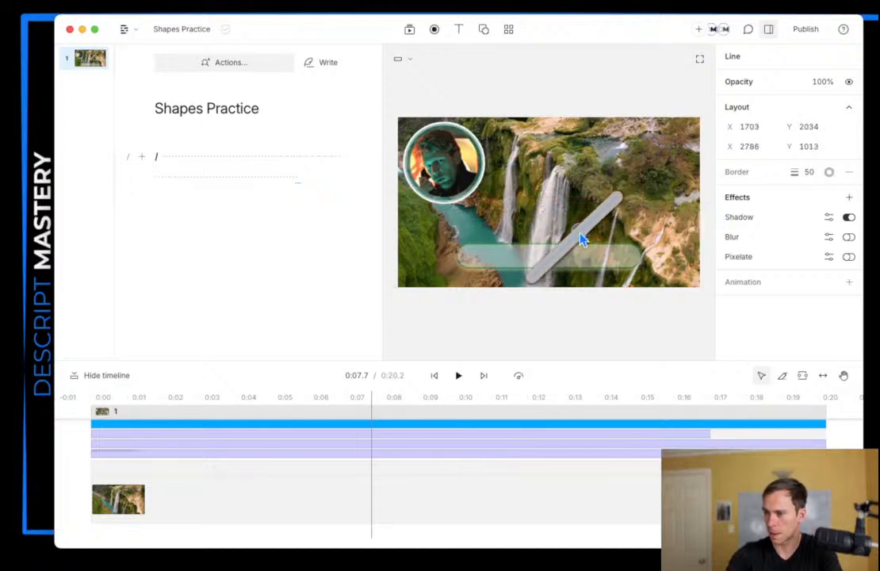
drag(531, 273, 585, 195)
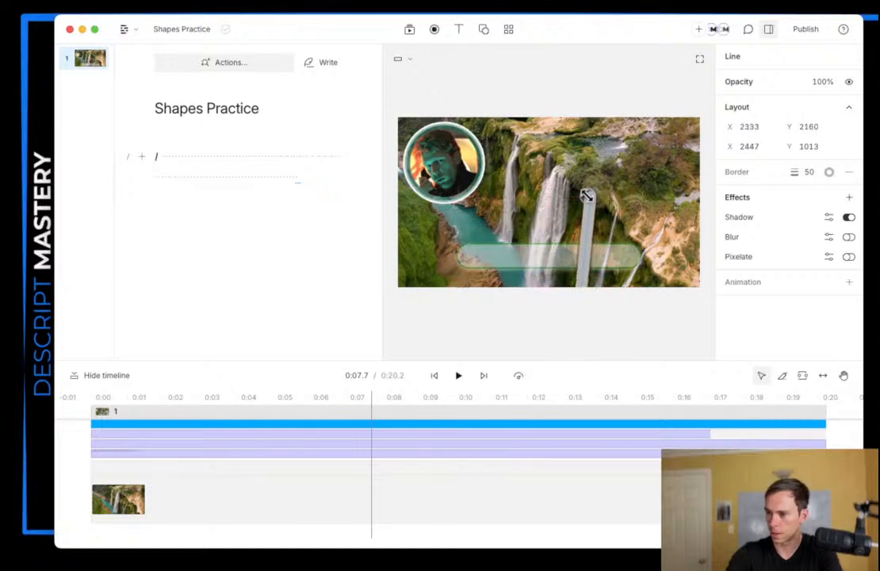
drag(582, 285, 571, 289)
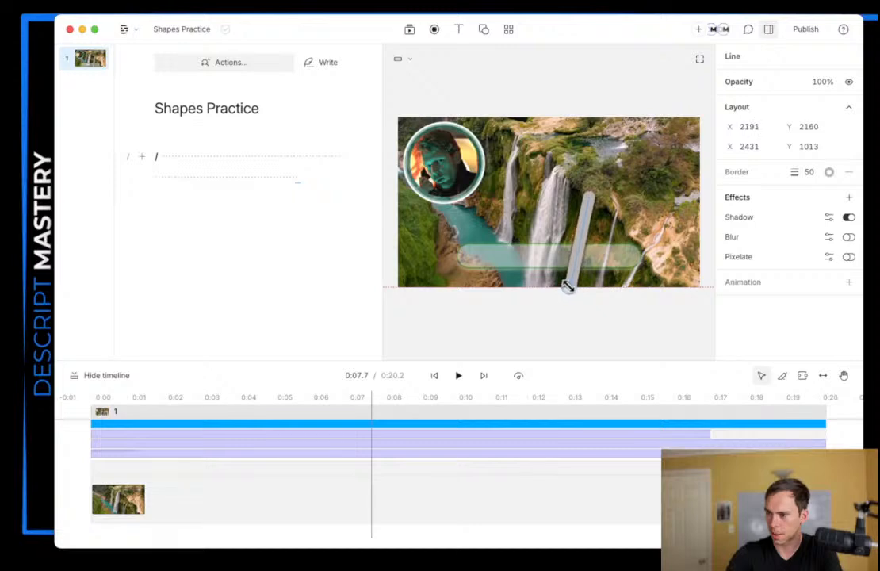
drag(600, 204, 594, 198)
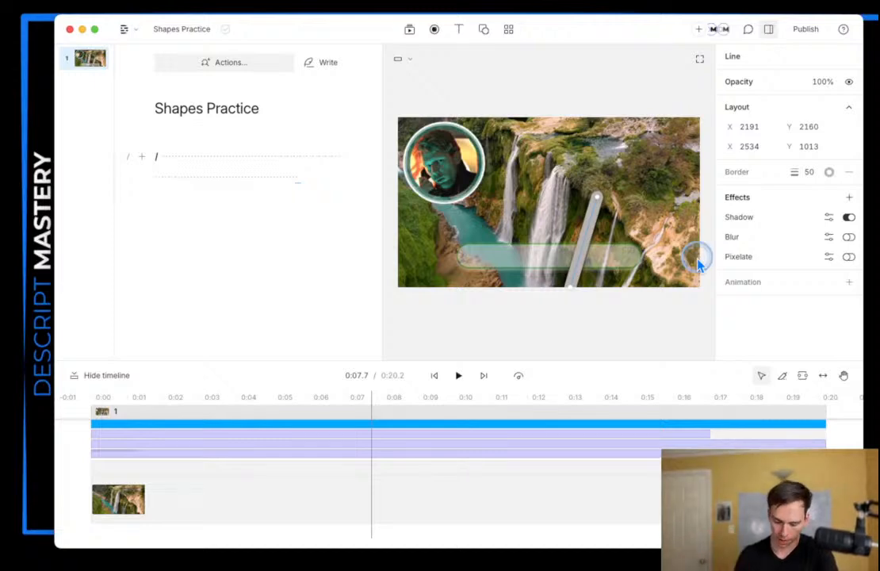
key(alt+super+[)
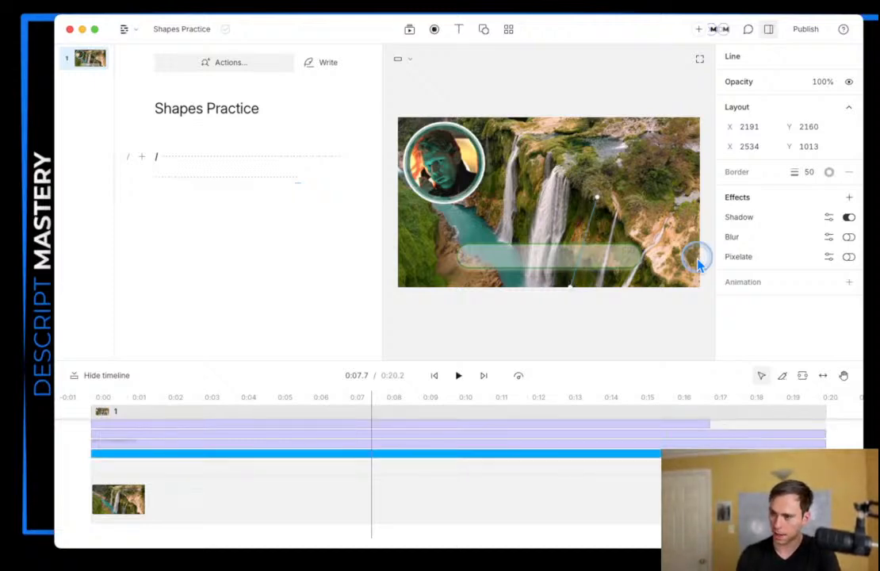
key(super+])
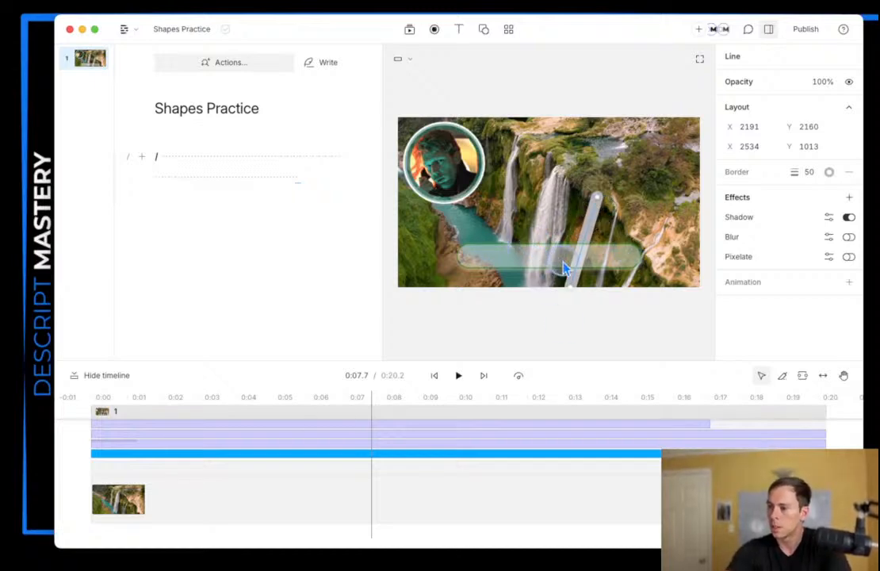
Step: Turn on the line's Pixelate effect and sample its border color from the picture with the eyedropper
click(848, 257)
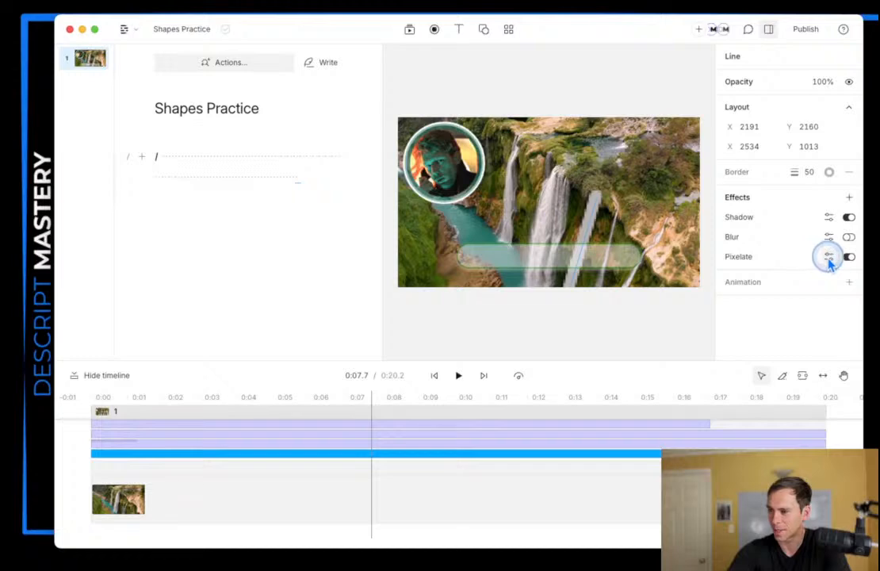
click(828, 172)
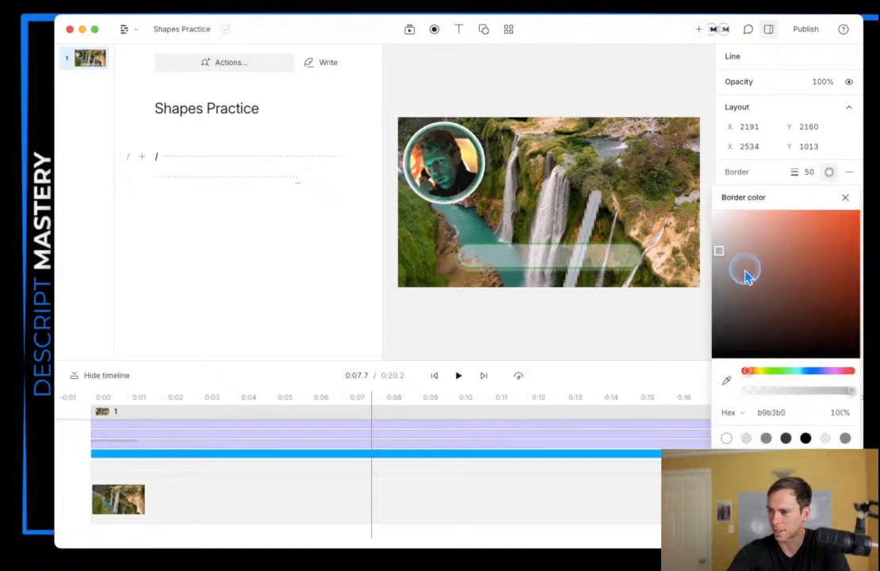
click(727, 381)
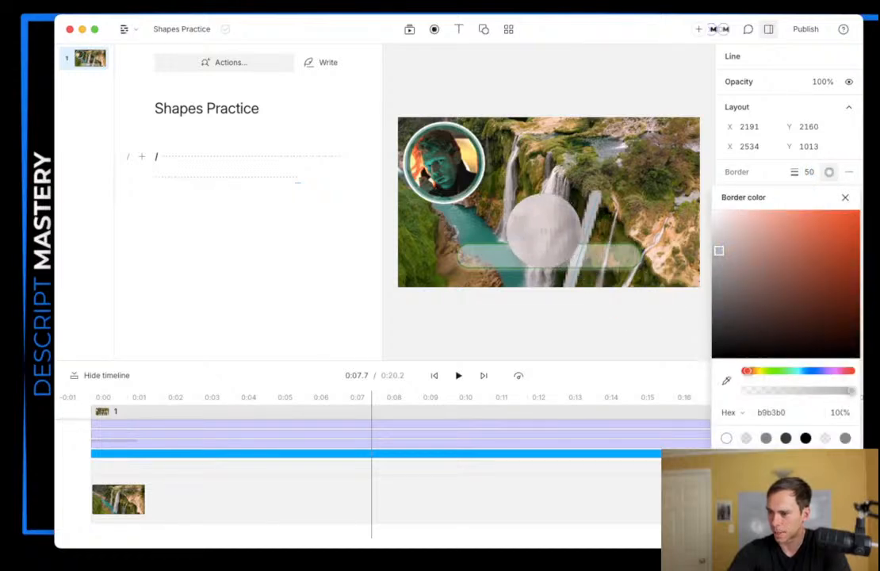
click(643, 200)
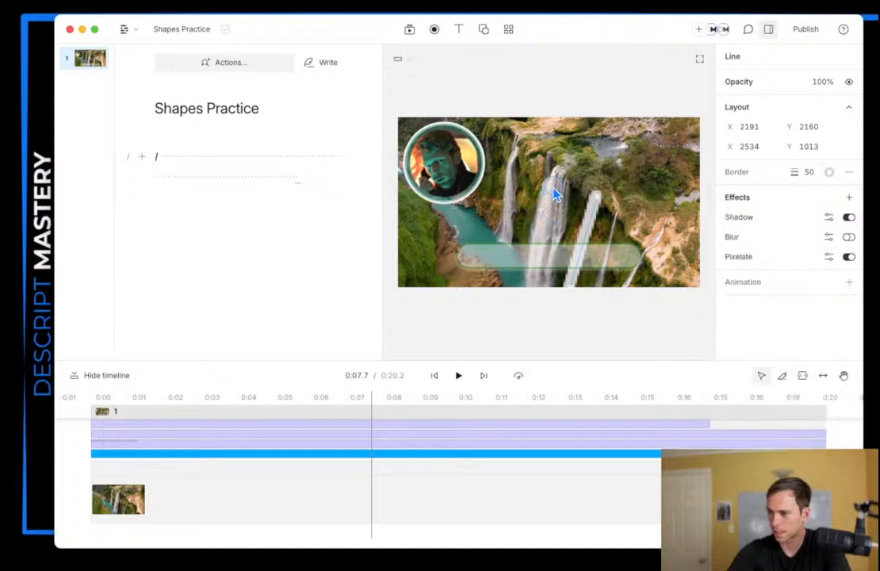
Step: Set the line's Pixelate effect to a custom size of 16 pt and turn on its Blur effect
click(829, 258)
drag(835, 340, 837, 337)
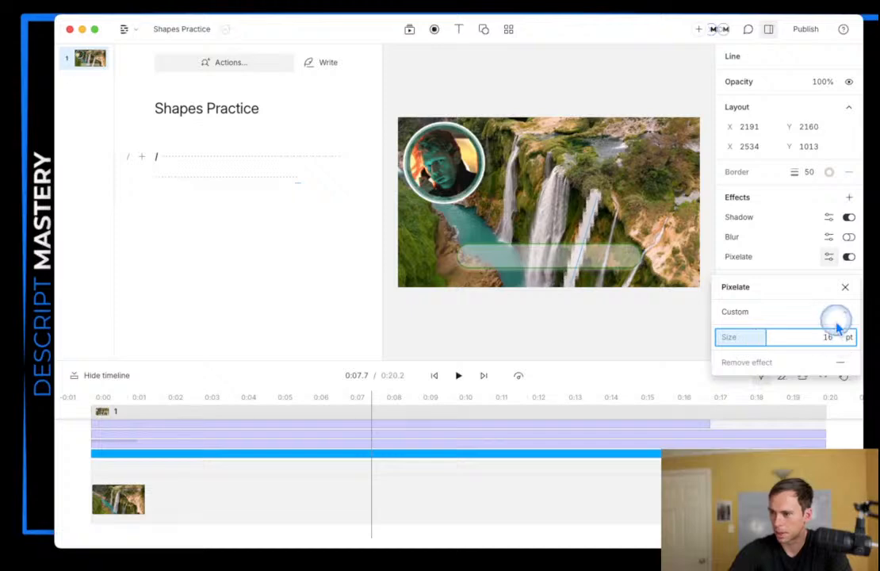
click(845, 287)
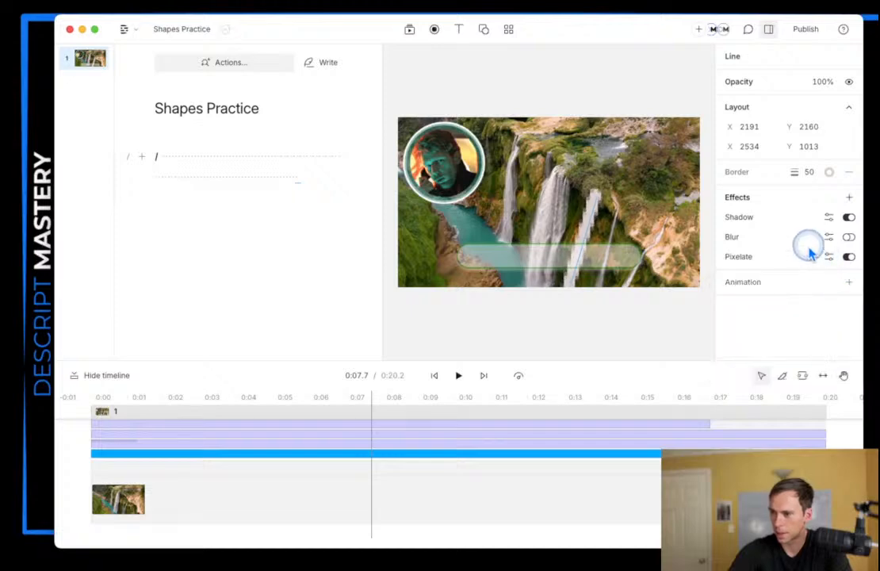
click(849, 237)
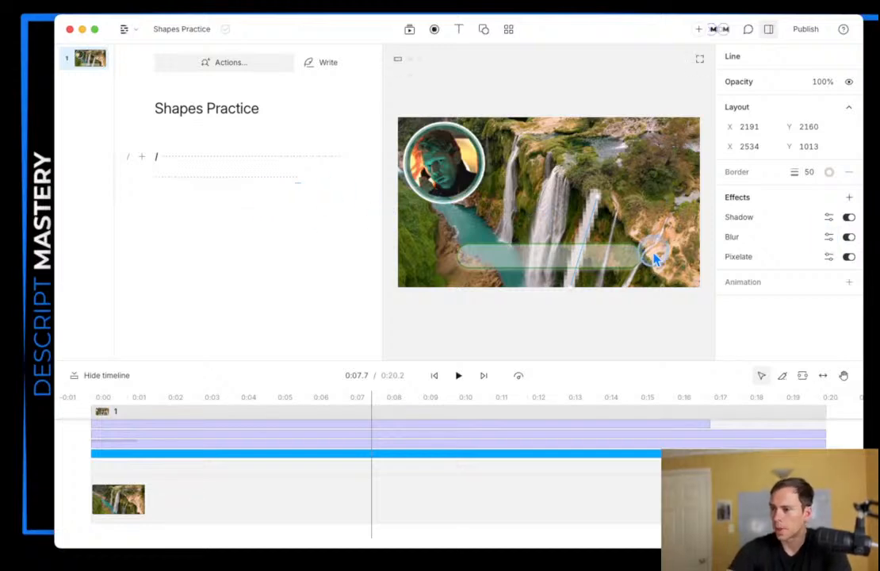
Step: Add an arrow from about X 1152, Y 1512 to X 3081, Y 580 and check its endpoint coordinate fields
click(483, 29)
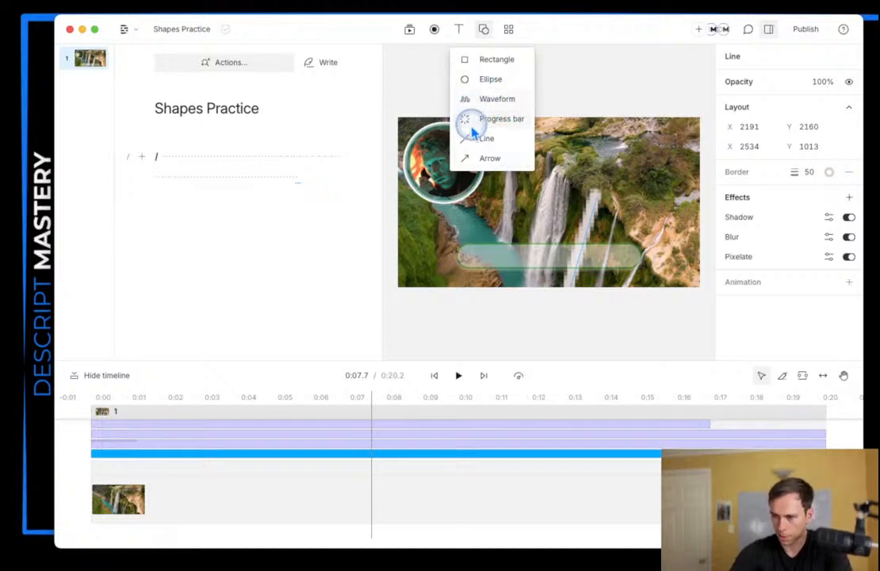
click(479, 159)
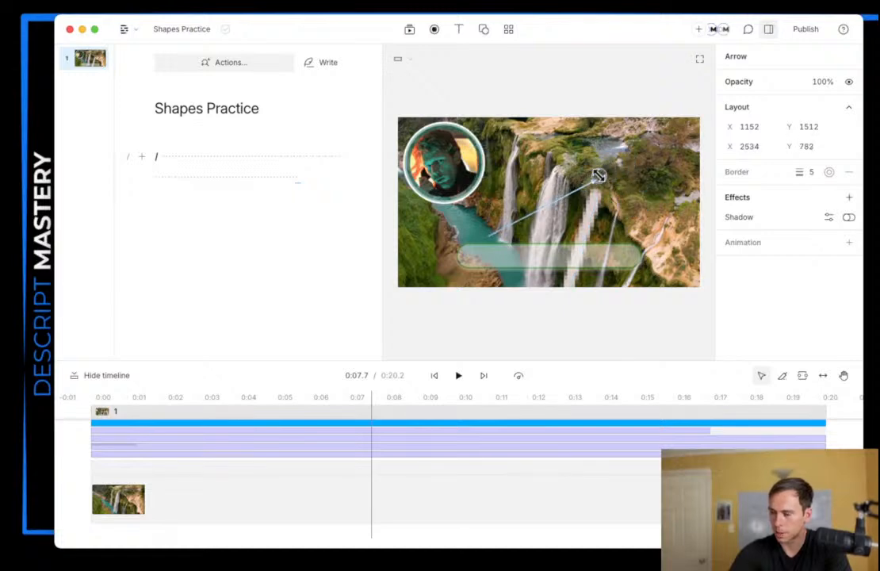
drag(598, 176, 636, 163)
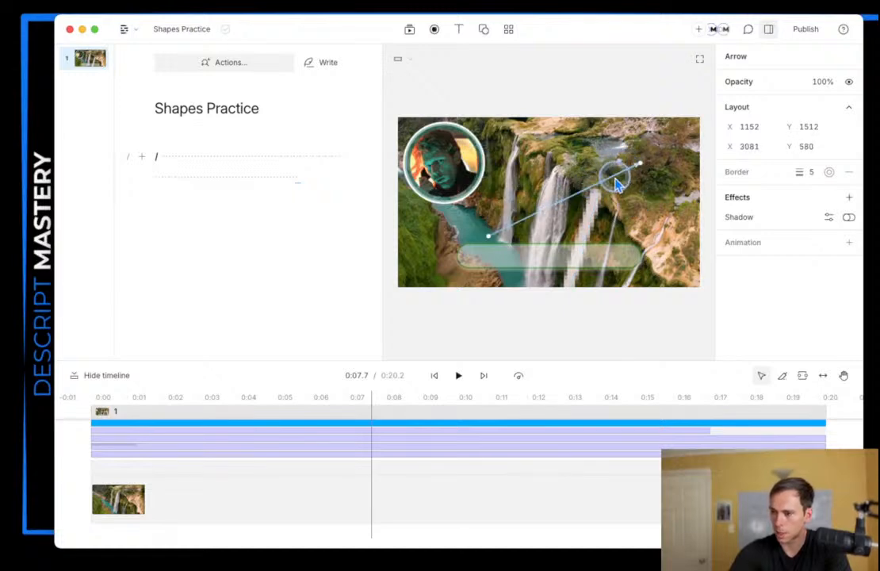
click(741, 127)
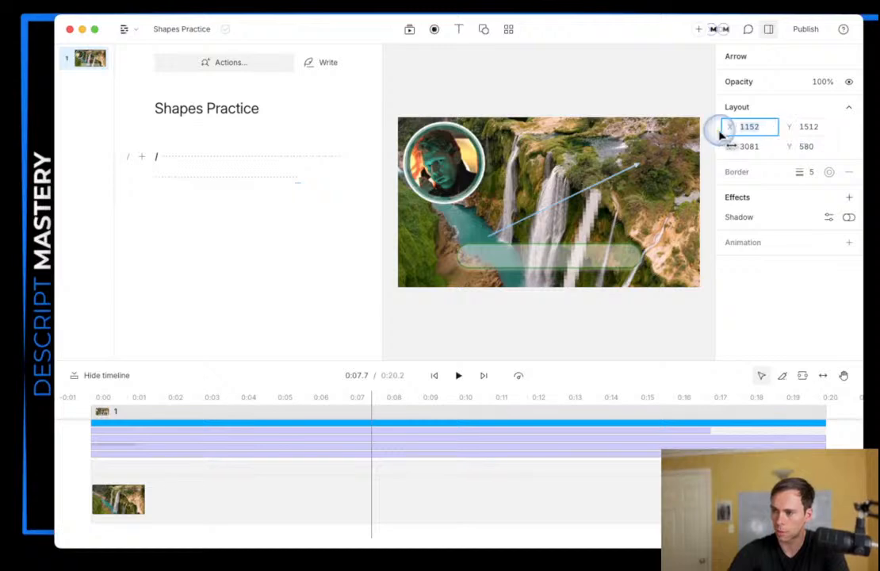
click(803, 129)
click(743, 150)
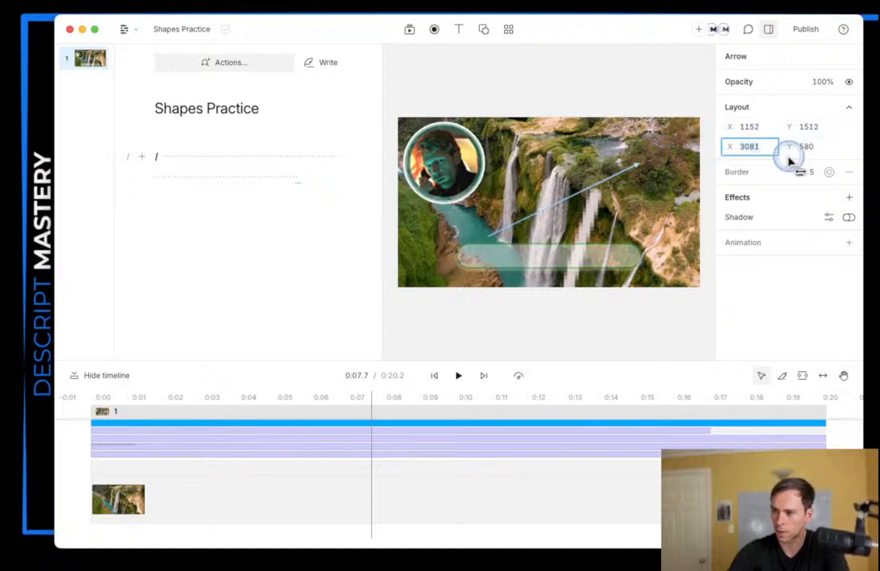
click(799, 146)
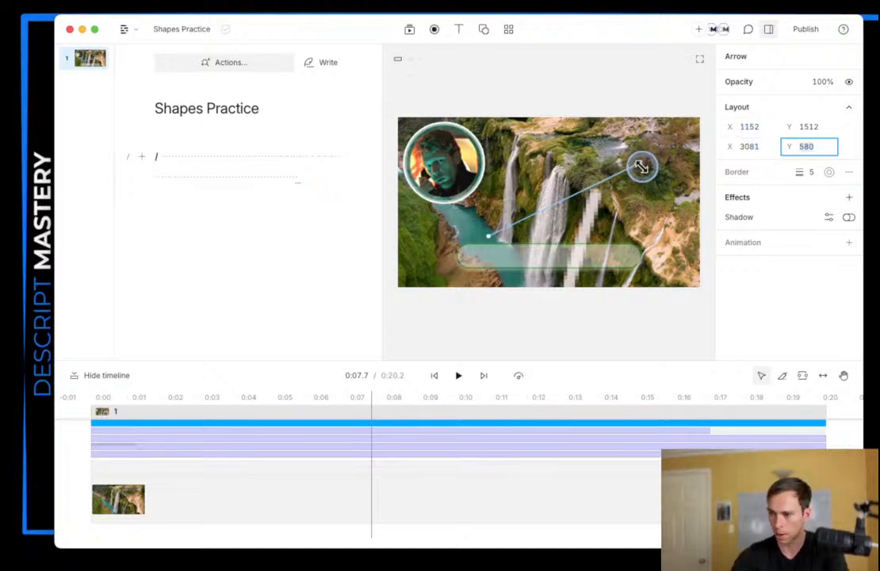
Step: Increase the arrow's border thickness in stages, starting at 15 and ending at 65
click(804, 172)
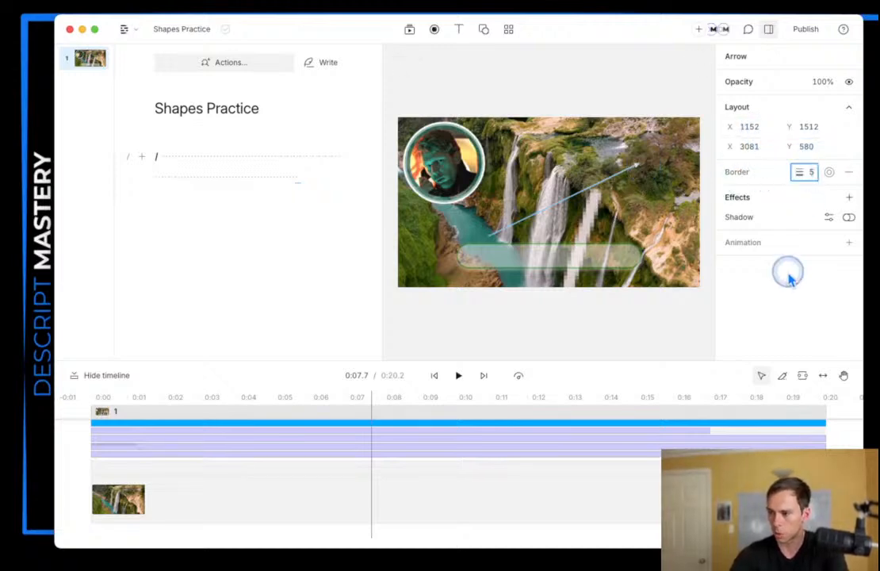
text(15)
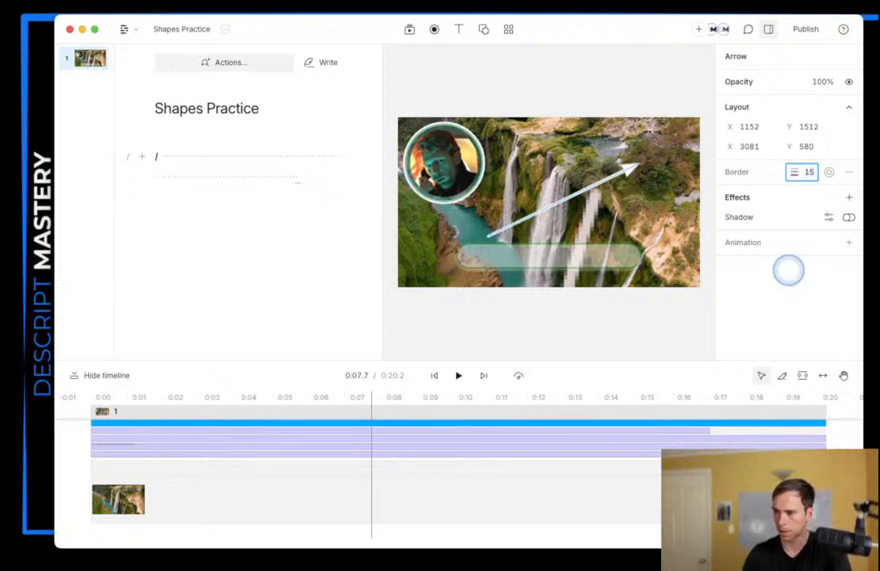
key(Return)
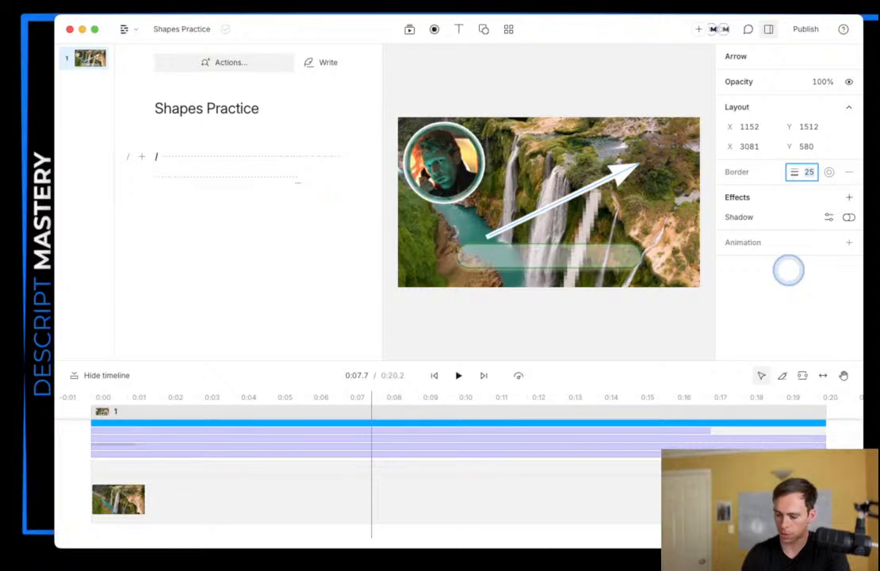
key(shift+Up)
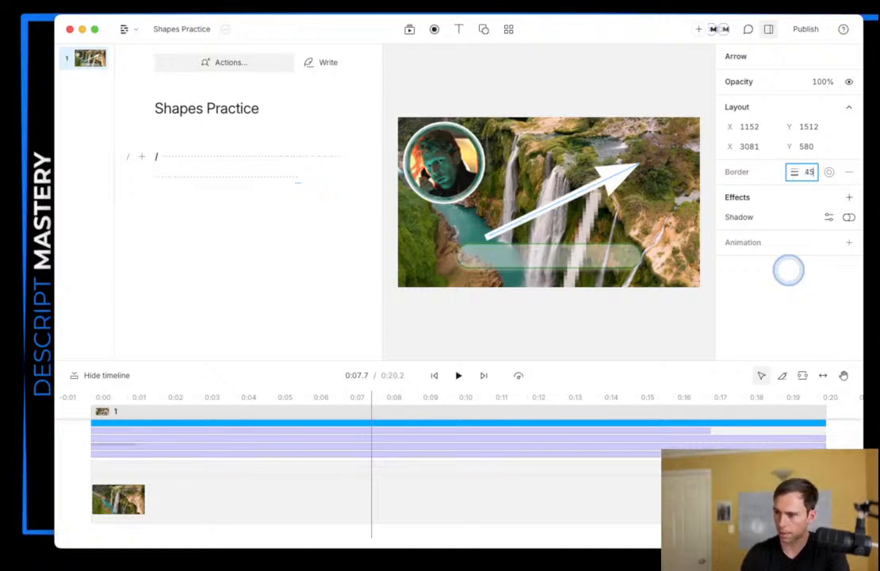
key(Return)
text(6)
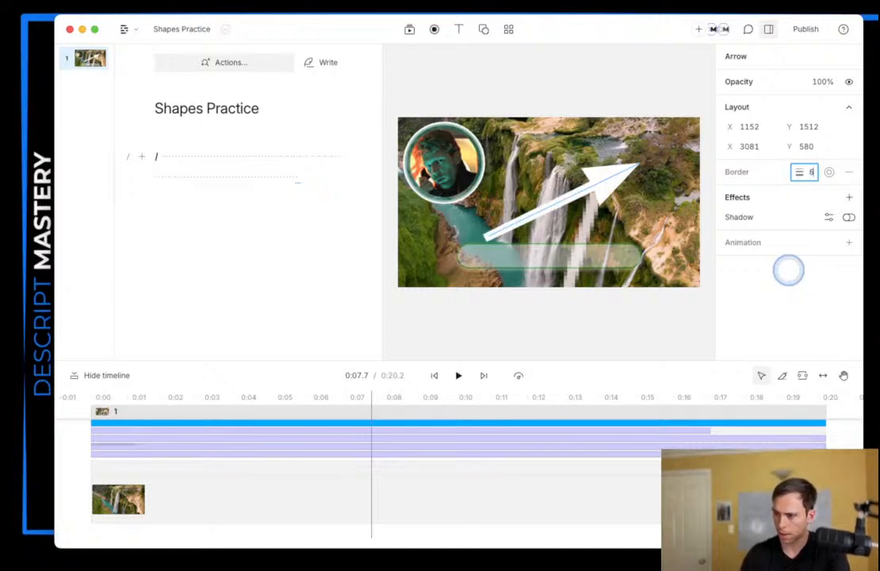
text(5)
key(Return)
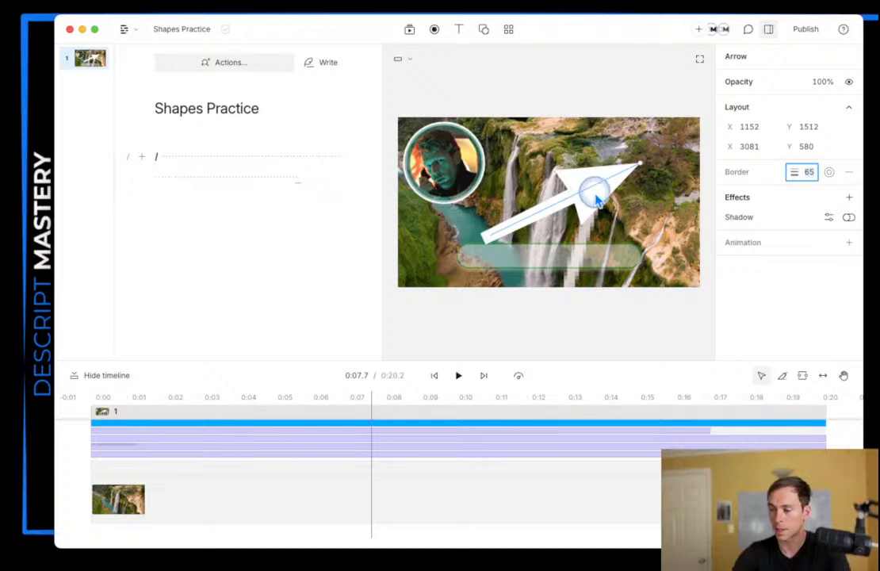
Step: Point the arrow at the circular clip, with its tip at about X 1087, Y 580 and its tail at about X 3702, Y 147
click(638, 163)
drag(638, 163, 487, 165)
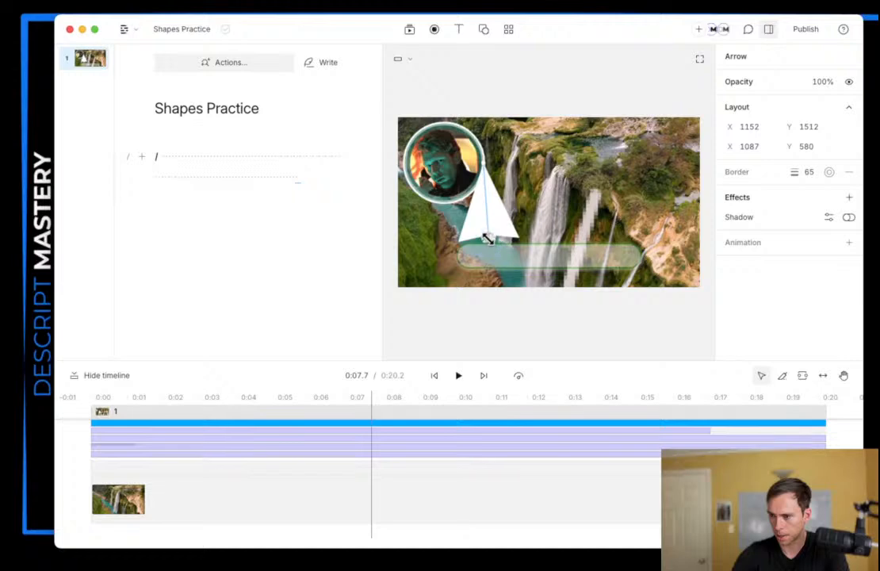
drag(487, 239, 688, 137)
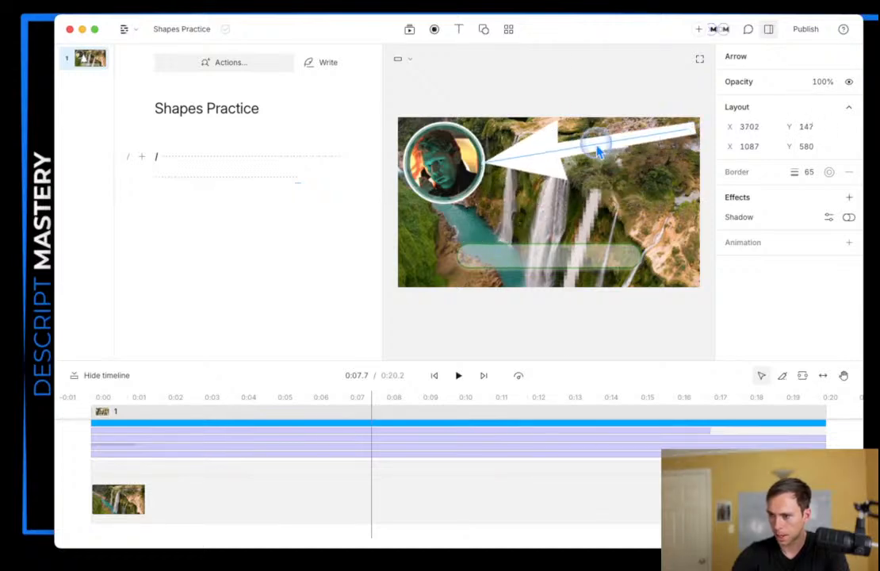
drag(599, 152, 547, 160)
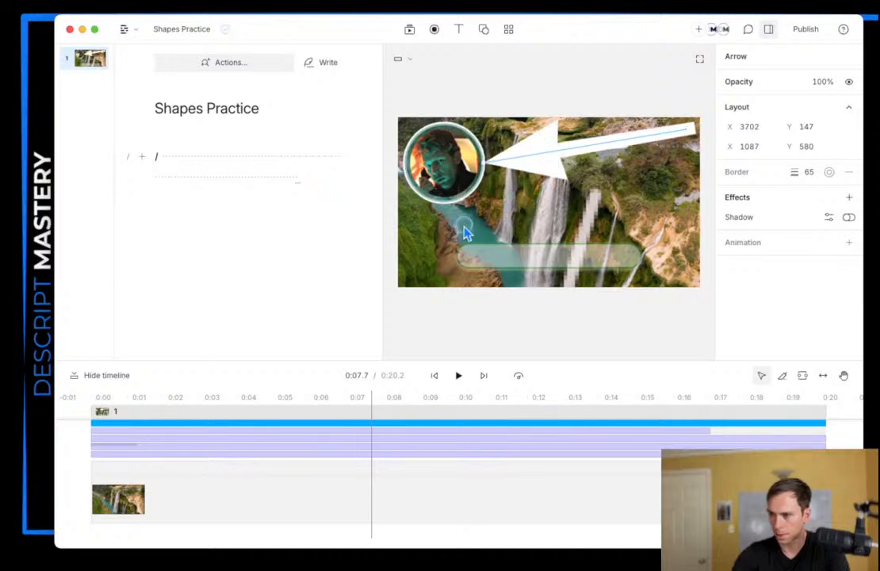
Step: Set the arrow's border color to pure red, ff0000
click(828, 172)
drag(756, 229, 864, 197)
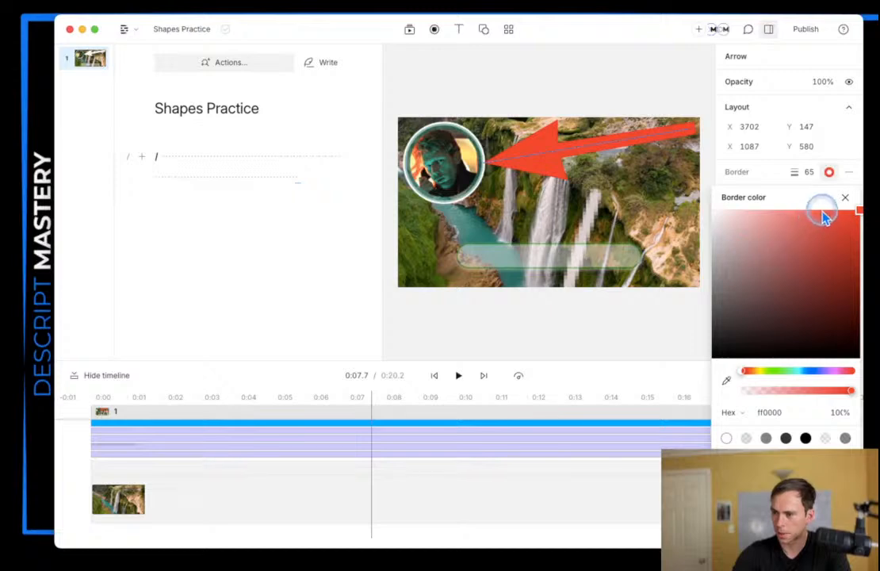
click(845, 197)
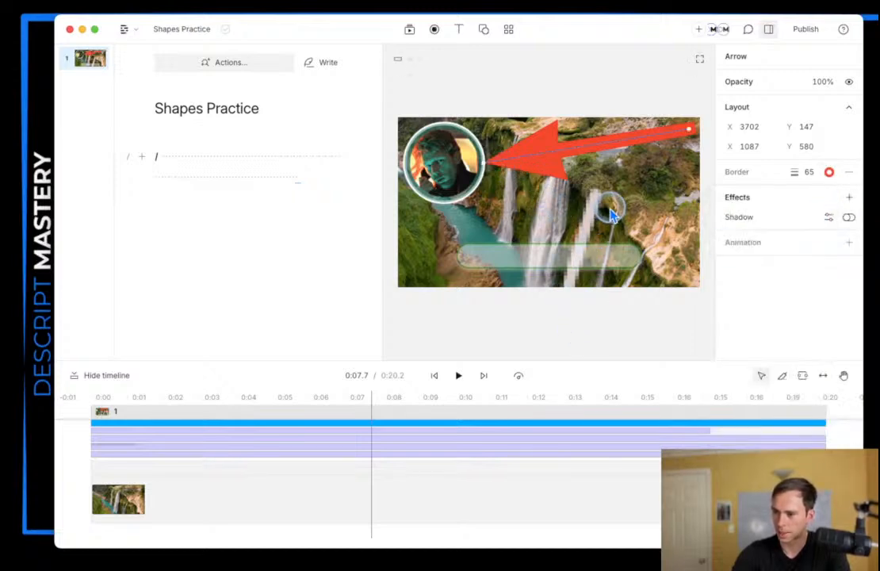
Step: Point the arrow at the pixelated line, tip at about X 2362, Y 1257 and tail at about X 1199, Y 257, then deselect it
drag(490, 168, 583, 215)
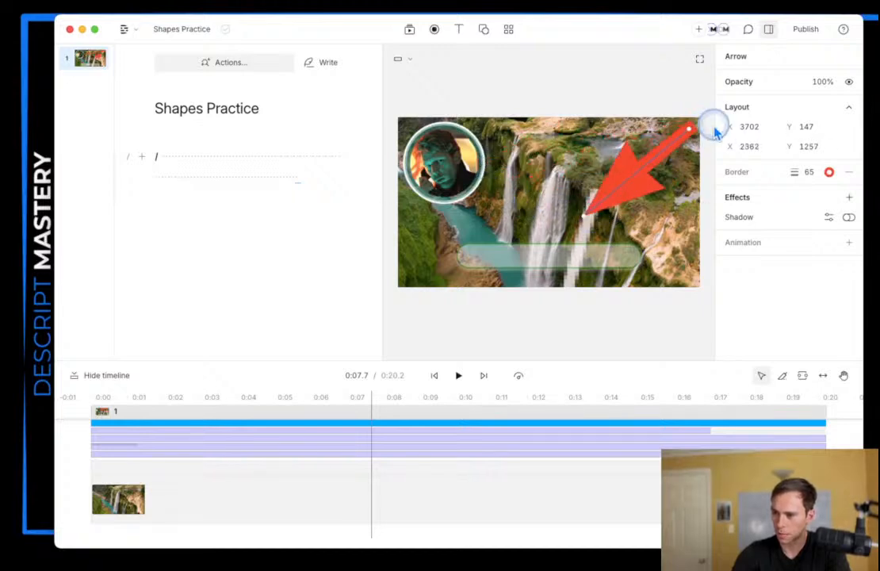
drag(565, 131, 504, 141)
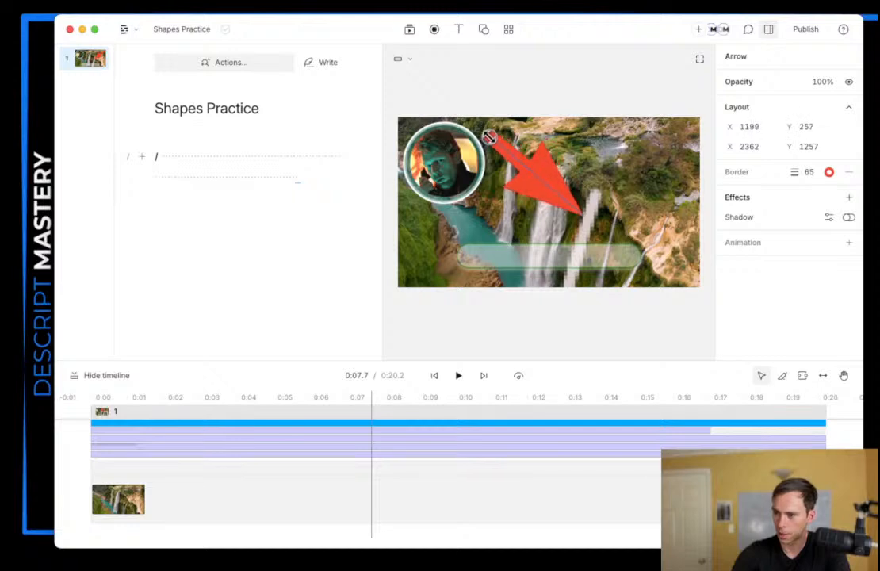
click(565, 342)
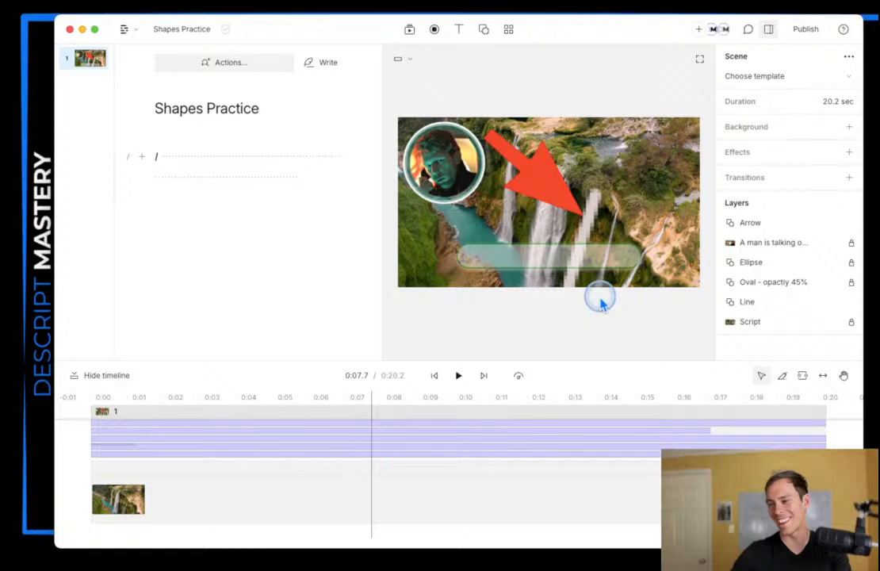
click(538, 180)
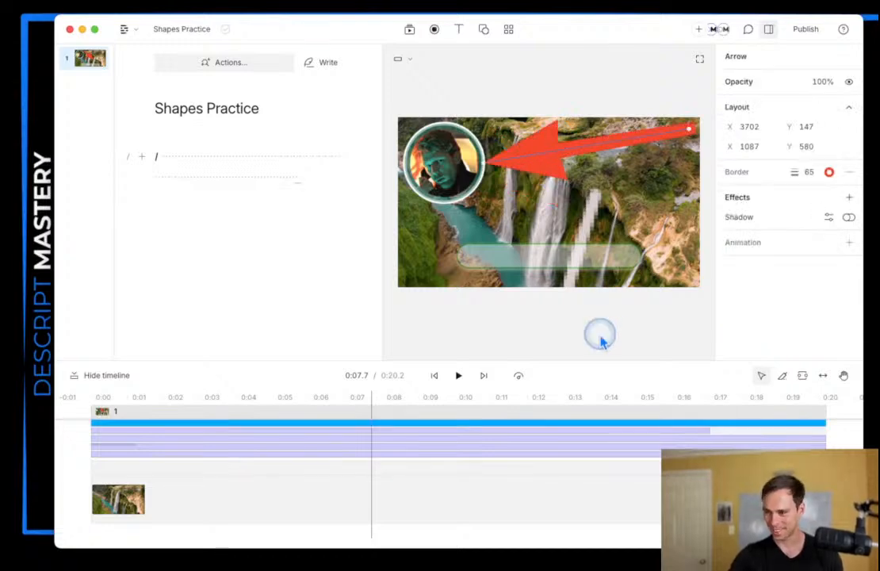
click(519, 290)
click(530, 175)
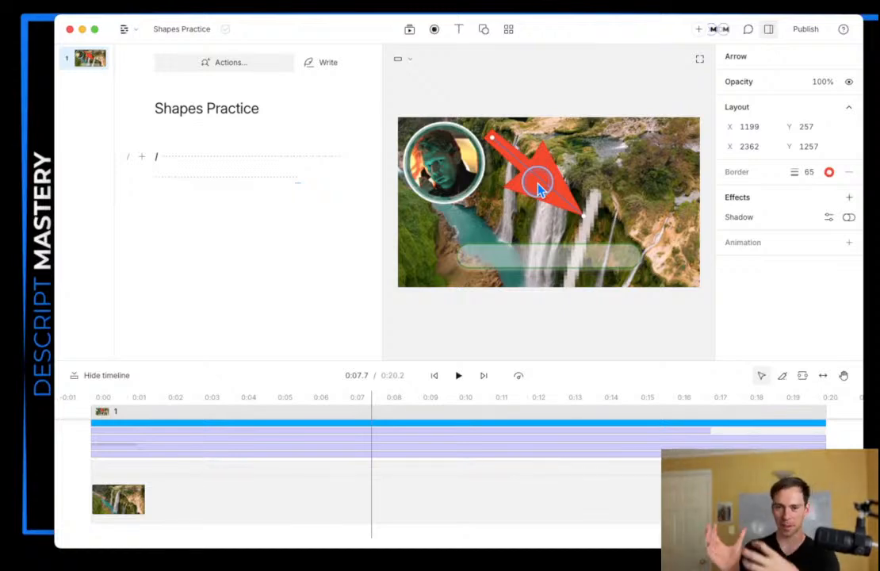
click(552, 347)
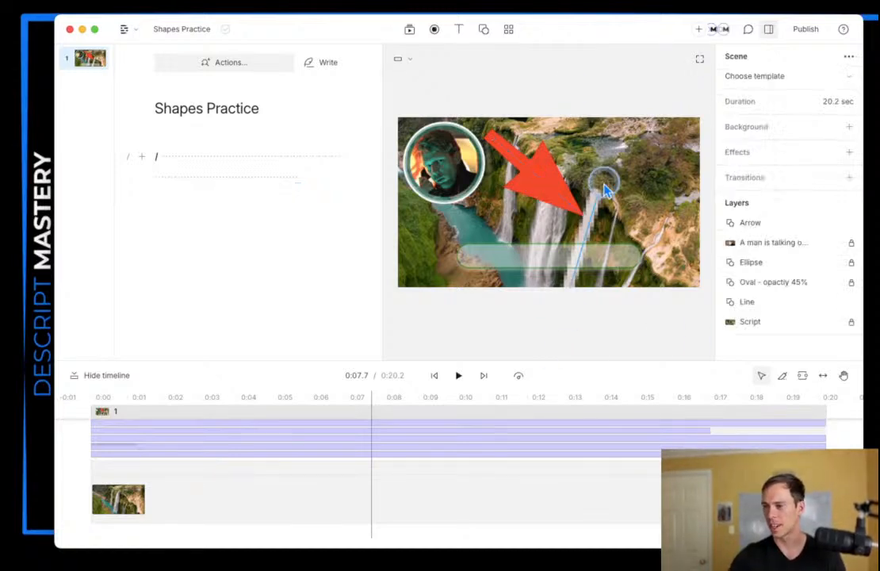
Step: Turn on the Shadow effect for the red arrow and bring up the other effects available for it
click(536, 176)
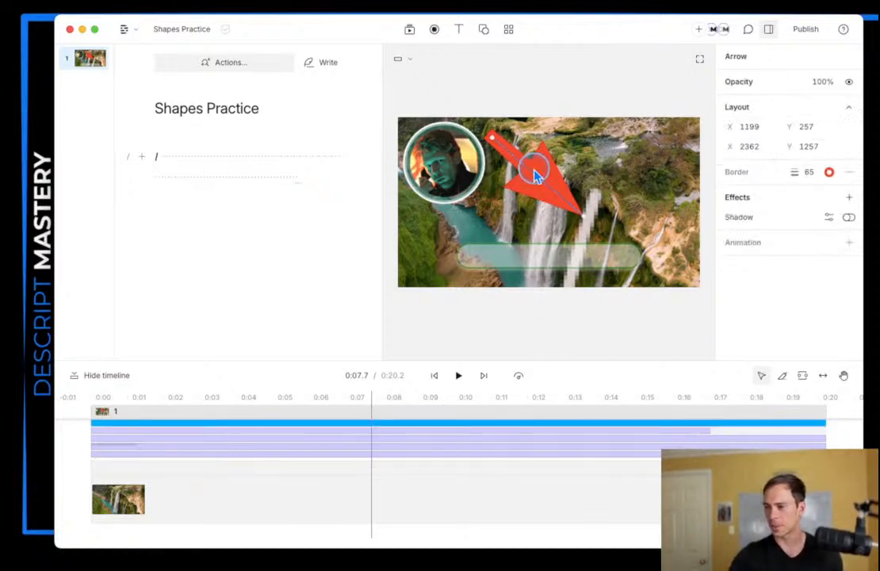
click(848, 199)
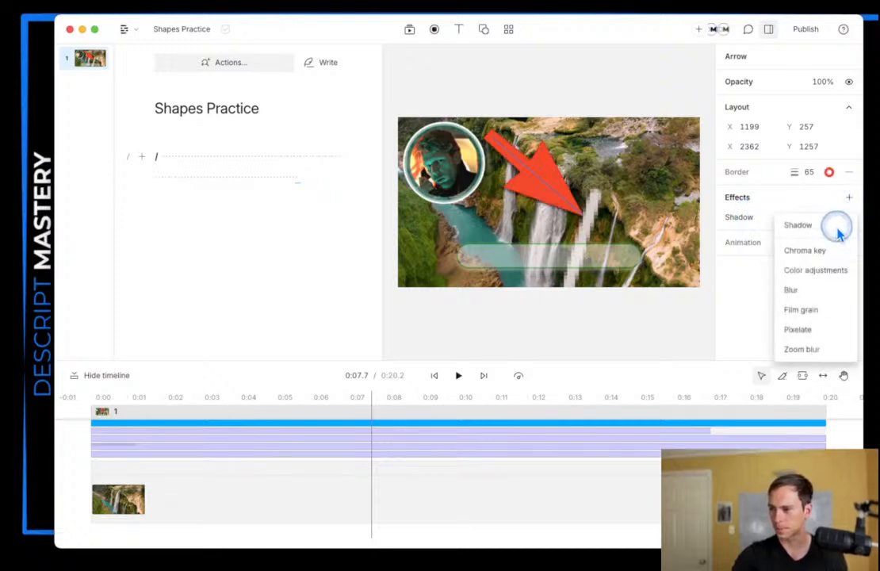
Step: Try a Color adjustments effect on the arrow, varying the temperature between 1000 K and 7330 K, and remove the effect
click(812, 271)
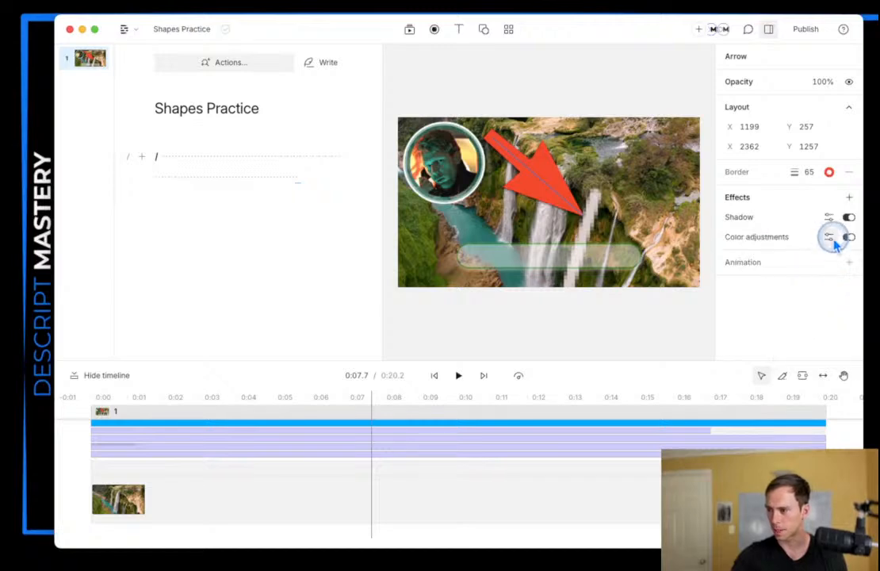
click(829, 237)
drag(793, 404, 719, 390)
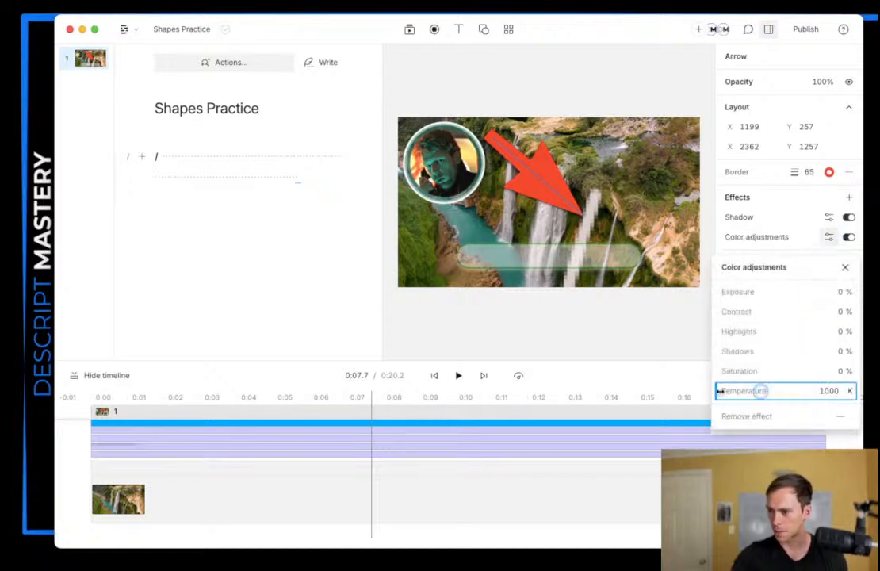
drag(525, 393, 713, 389)
drag(65, 394, 824, 420)
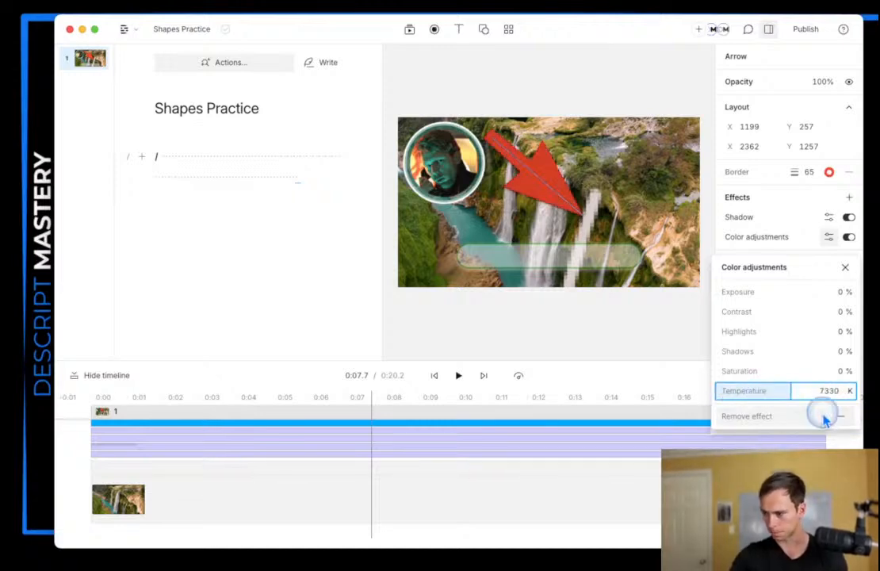
click(837, 417)
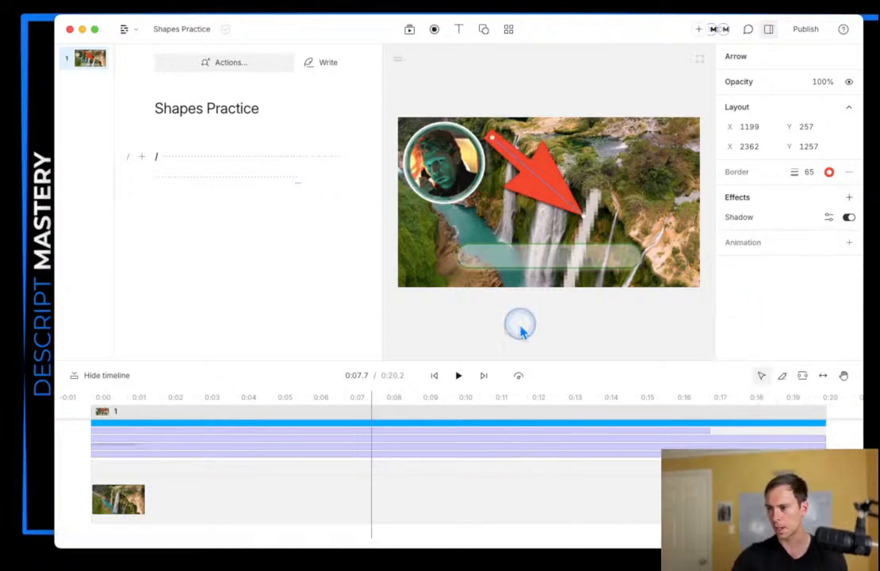
click(494, 331)
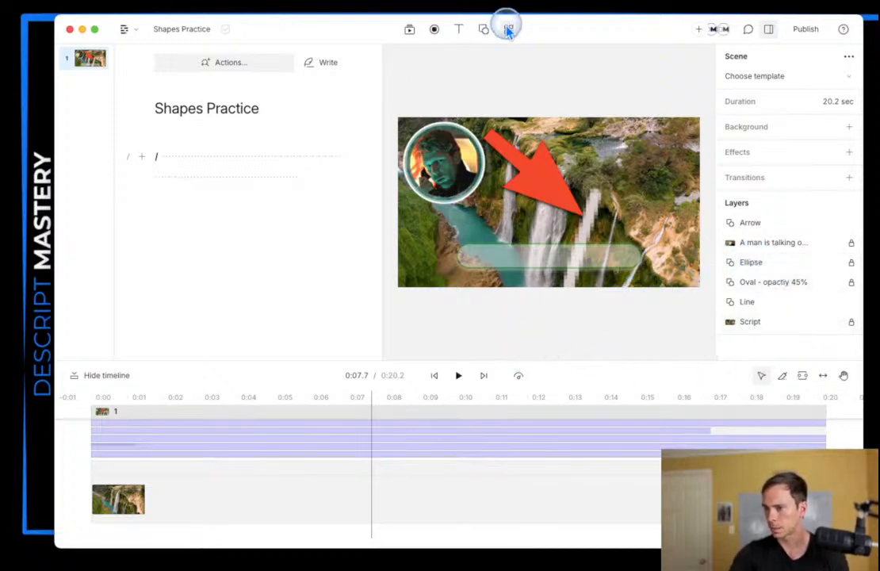
Step: Add a custom animation to the arrow, with its first keyframe at the timeline start and its second at about 0:01
click(547, 165)
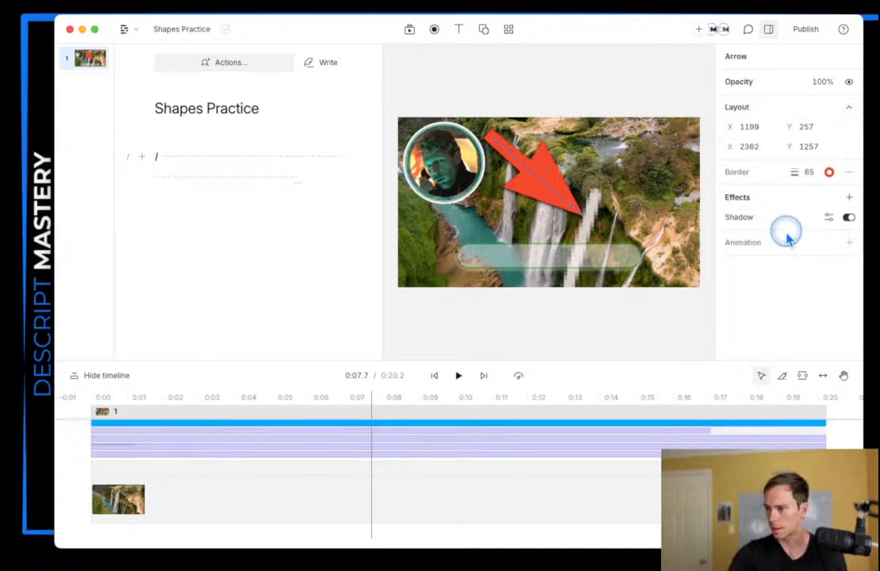
click(848, 242)
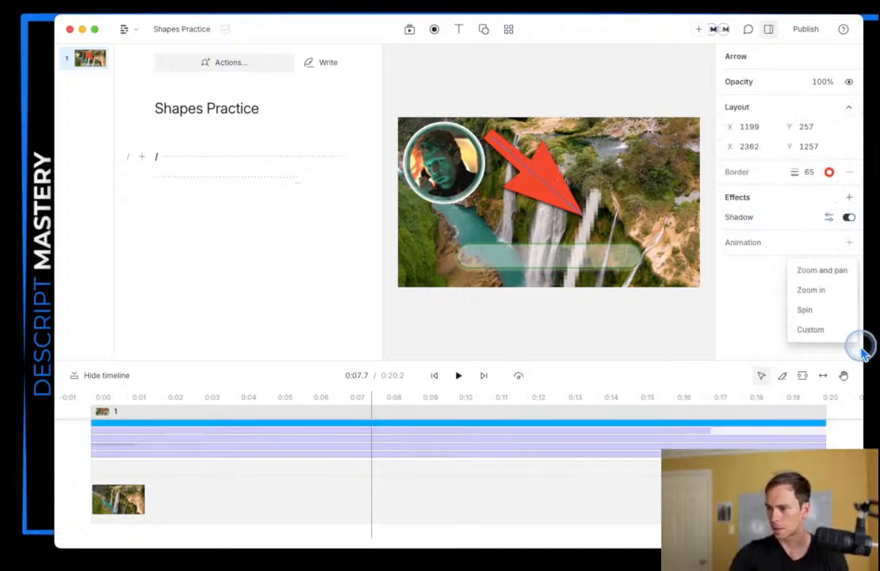
click(811, 329)
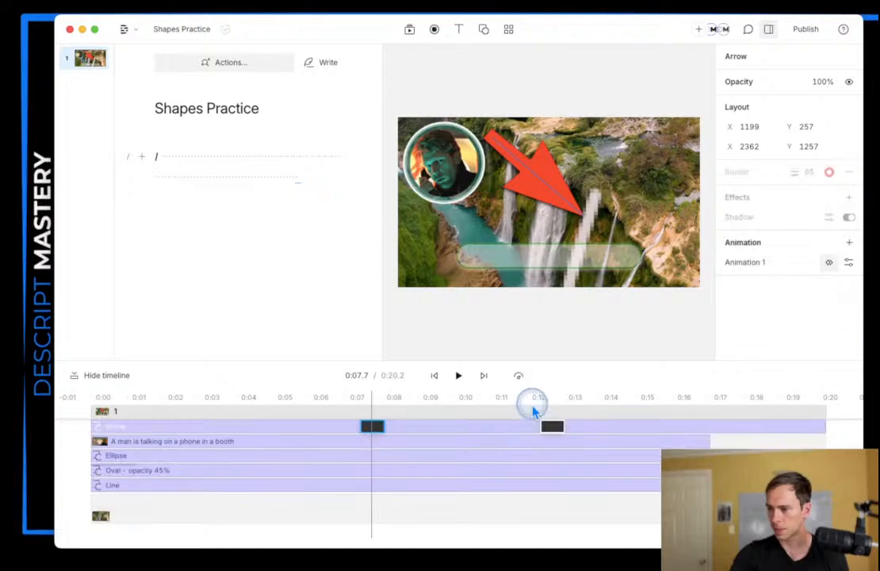
mouse_move(370, 428)
mouse_down()
mouse_move(84, 444)
mouse_move(92, 429)
mouse_move(129, 429)
mouse_move(91, 428)
mouse_up()
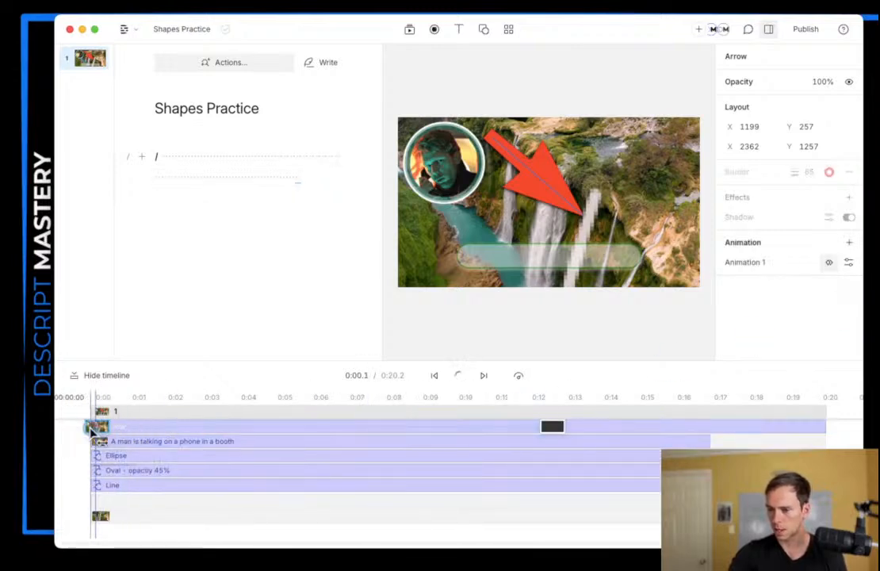
click(552, 427)
drag(458, 428, 137, 428)
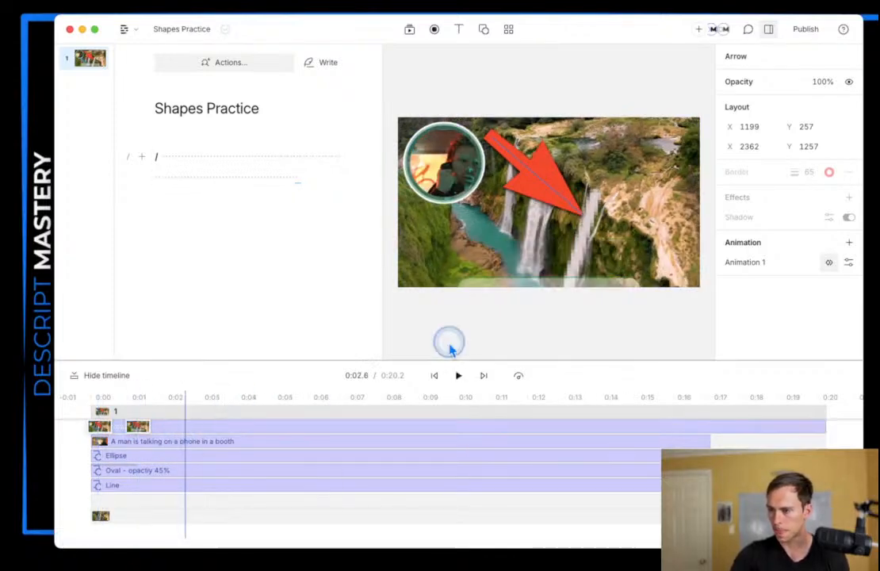
Step: At the animation's first keyframe, move the arrow straight up out of the frame, and deselect it
click(99, 431)
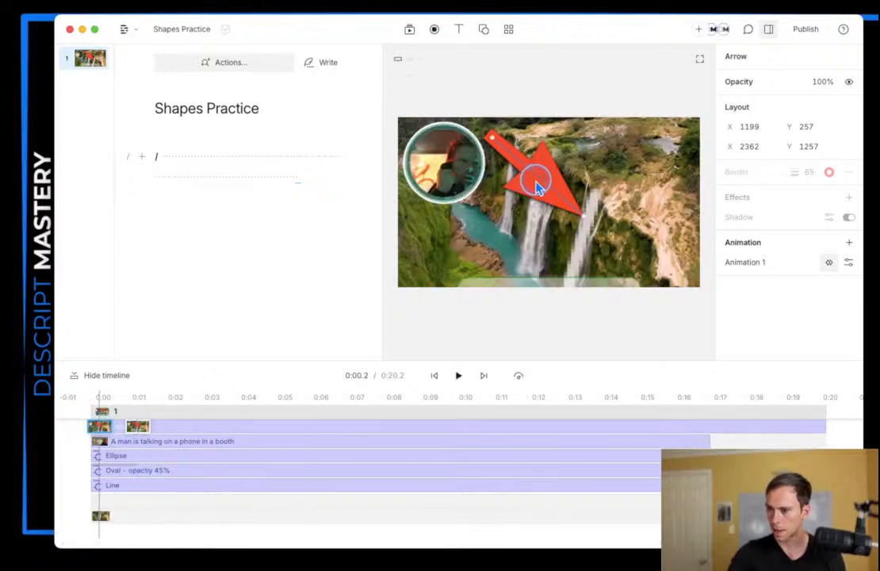
drag(536, 187, 536, 82)
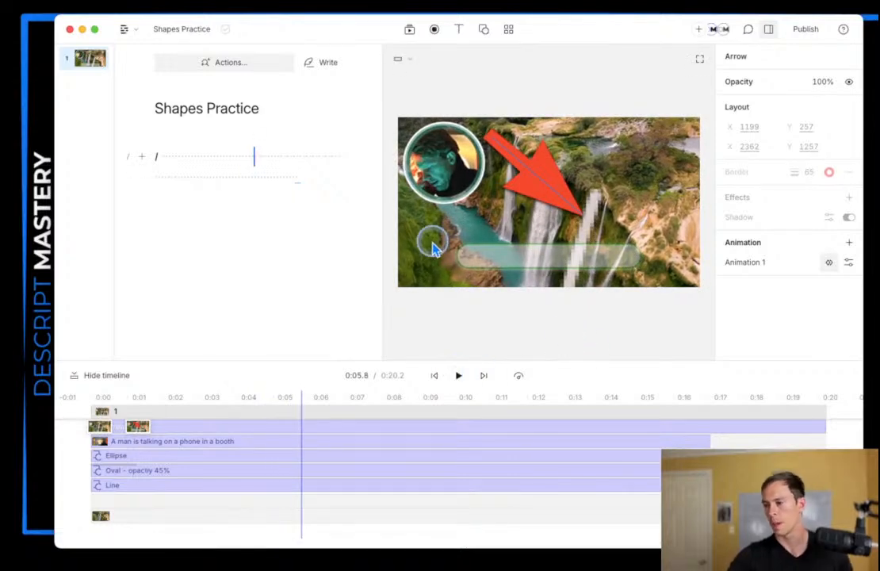
click(474, 336)
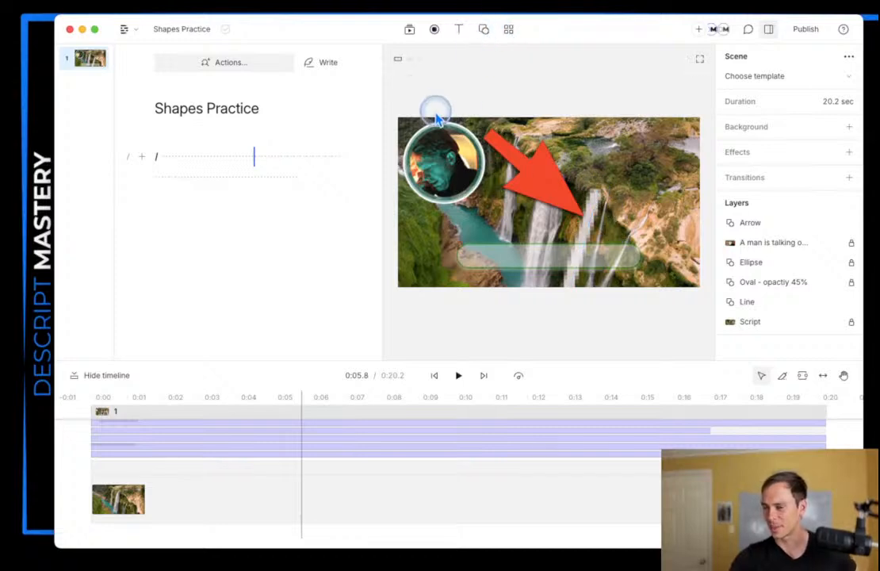
click(483, 30)
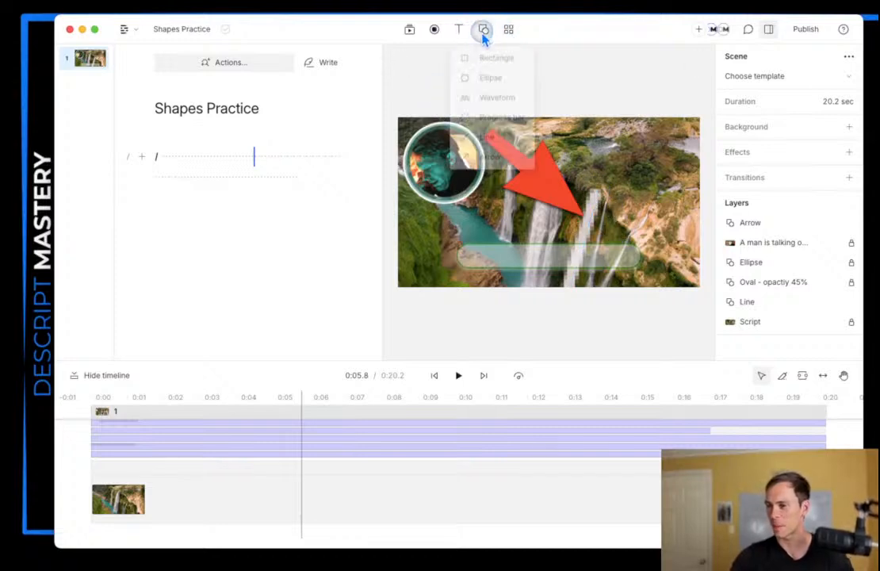
click(482, 32)
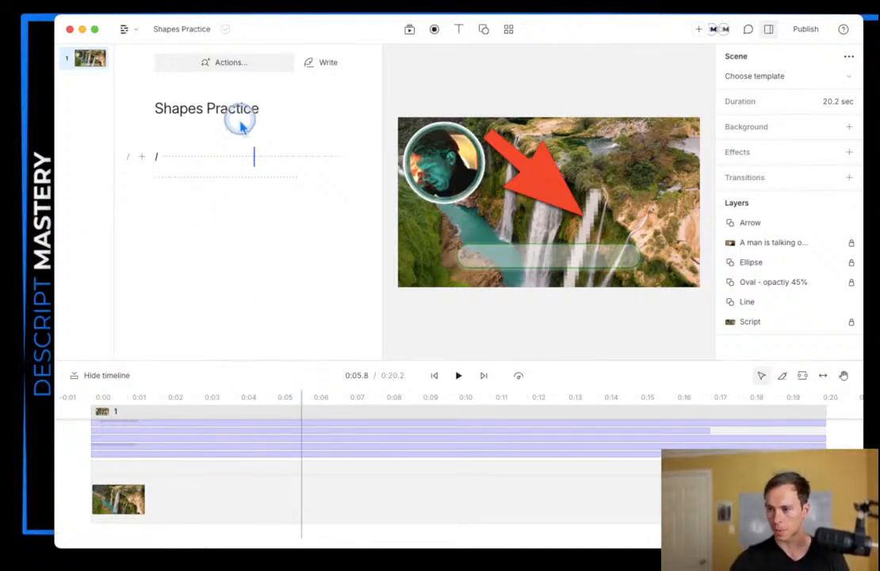
Step: From the script, ask the AI: "Please write me a script about a guy talking on the phone visiting a waterfall"
click(181, 198)
click(171, 153)
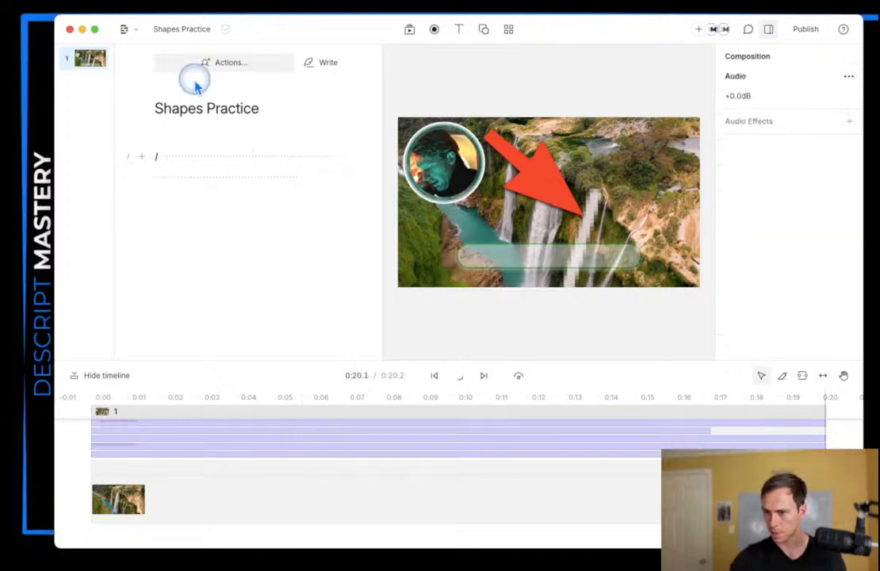
click(211, 64)
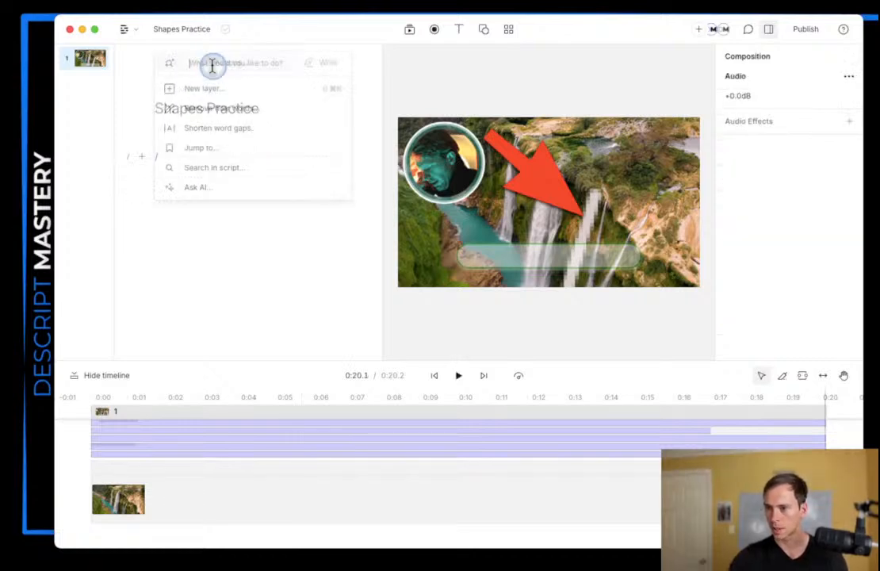
click(194, 188)
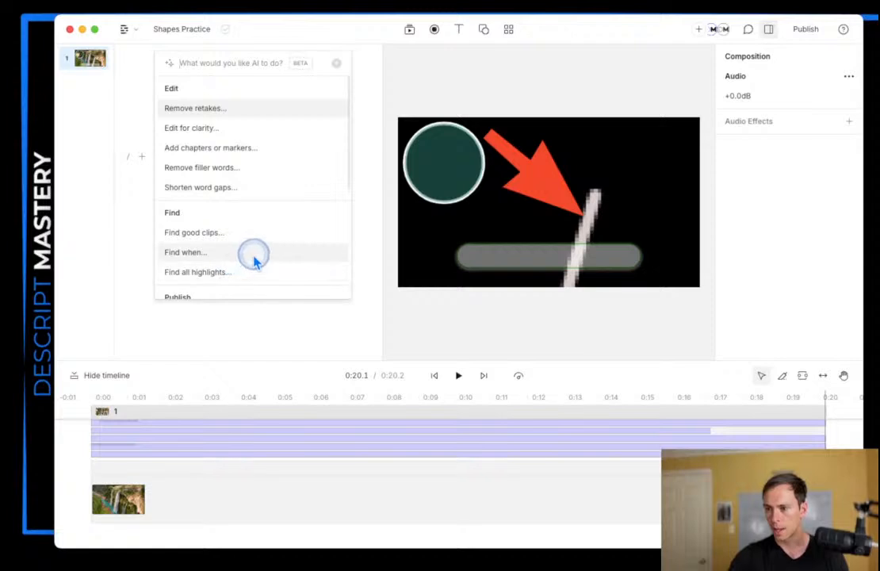
scroll(246, 266, down, 3)
scroll(254, 262, down, 3)
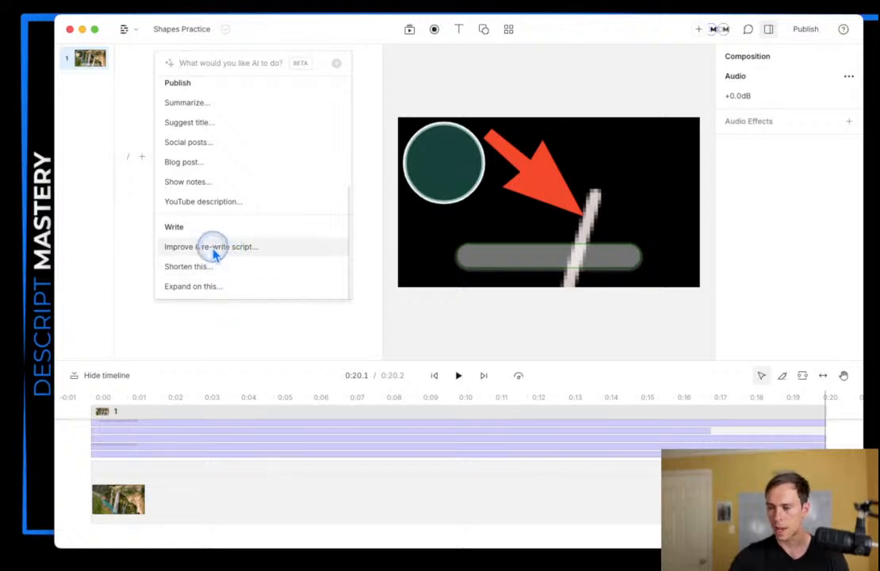
scroll(236, 288, up, 3)
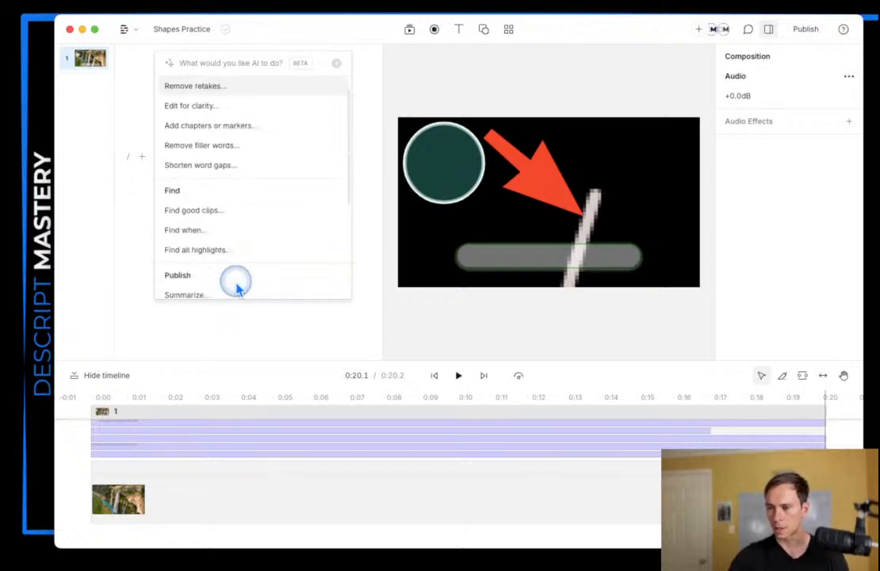
scroll(236, 289, up, 1)
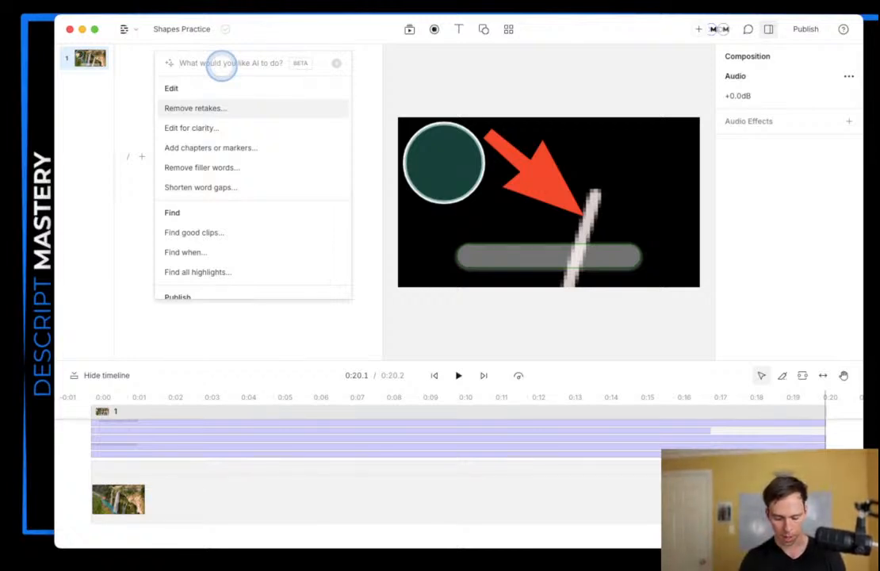
text(Please write me a script about a)
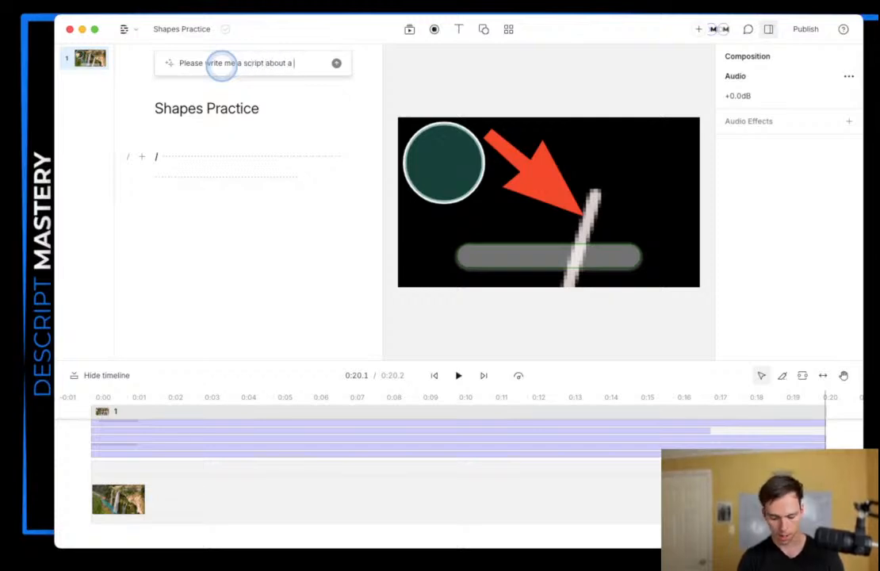
text(lking on the phone visiting a waterfal)
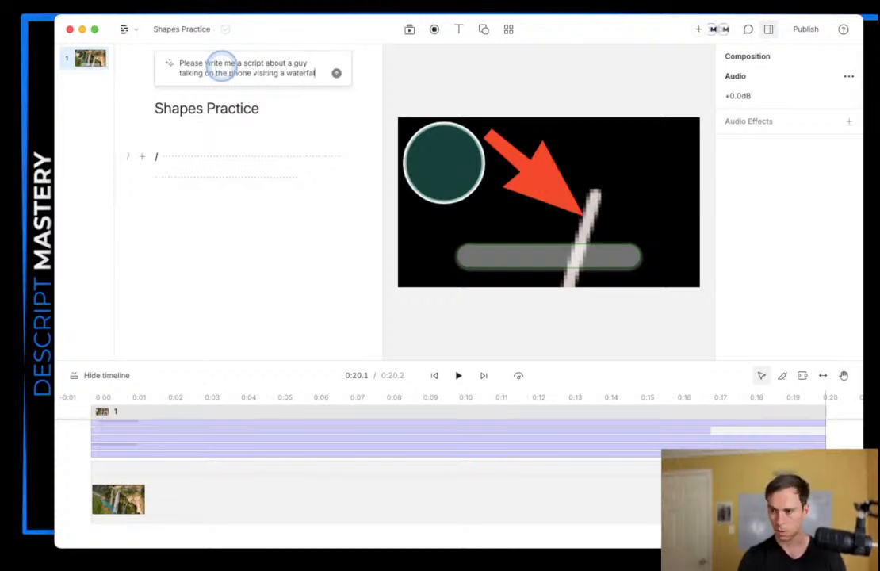
key(Return)
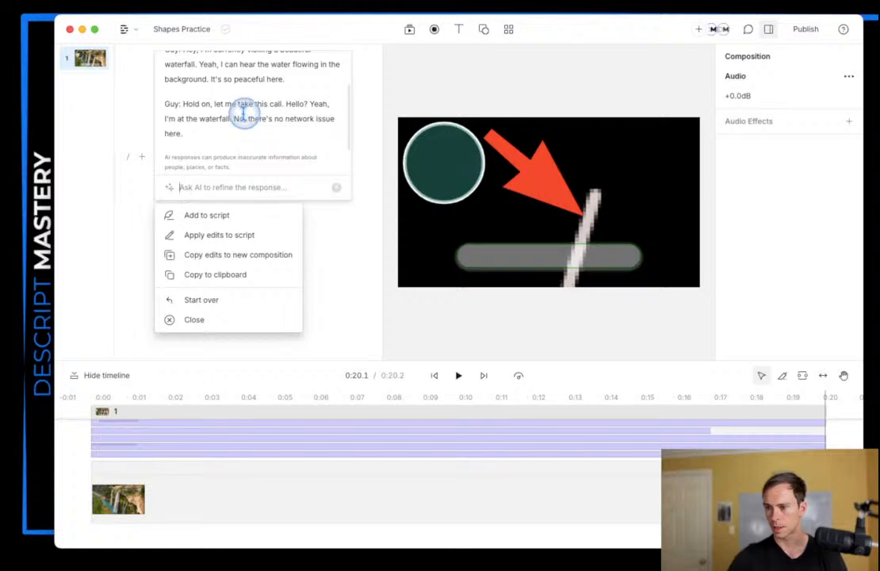
Step: Add the AI-written waterfall phone dialogue to the script, and check its text and its section in the timeline
scroll(226, 143, up, 2)
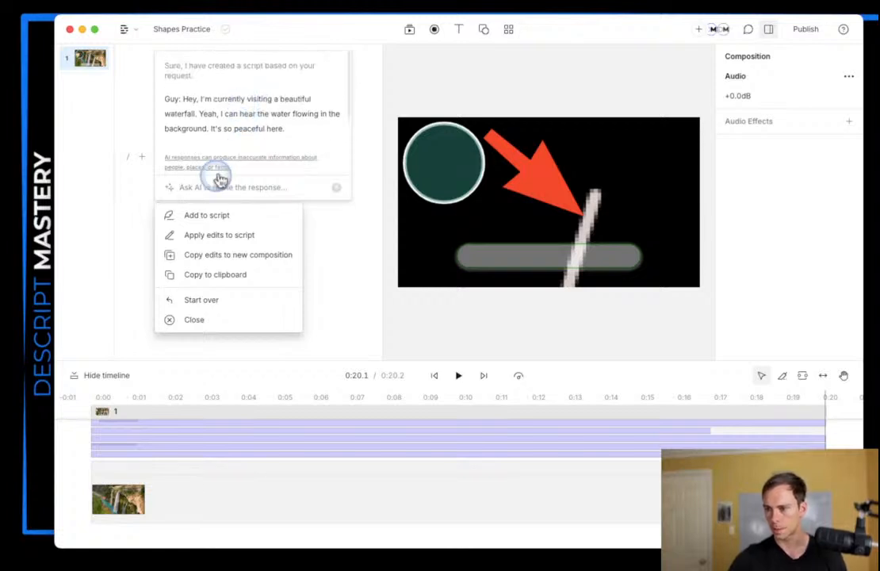
click(204, 215)
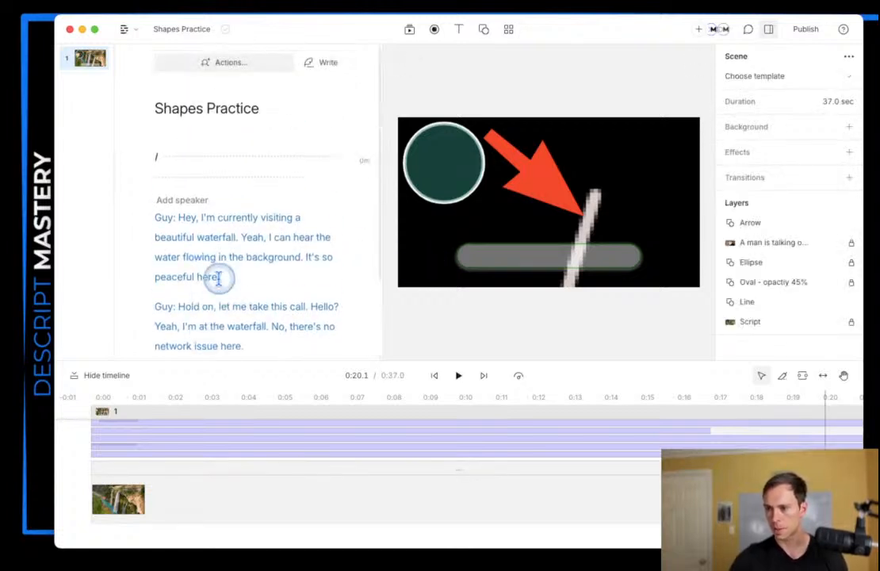
drag(236, 307, 240, 317)
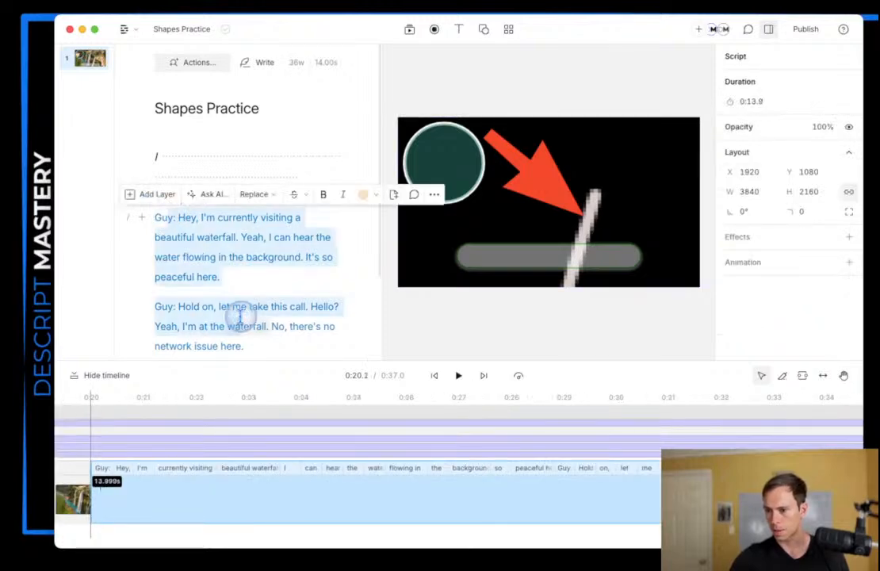
click(235, 255)
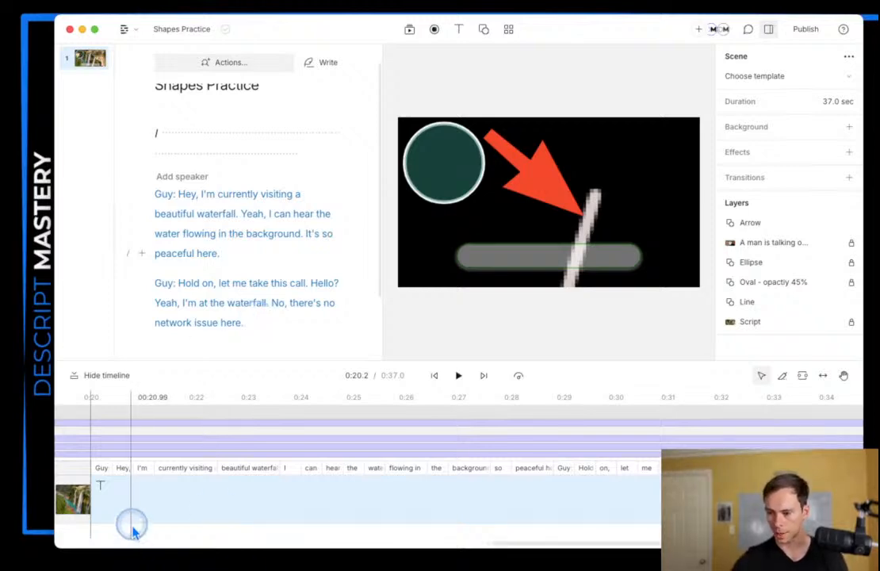
click(125, 503)
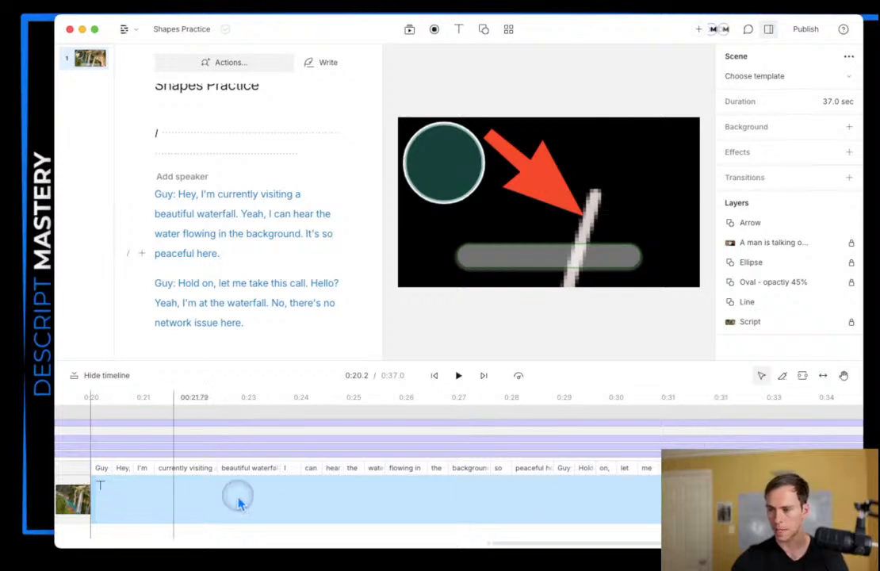
Step: Assign the stock AI speaker Don to the waterfall dialogue after browsing the available stock voices
click(178, 178)
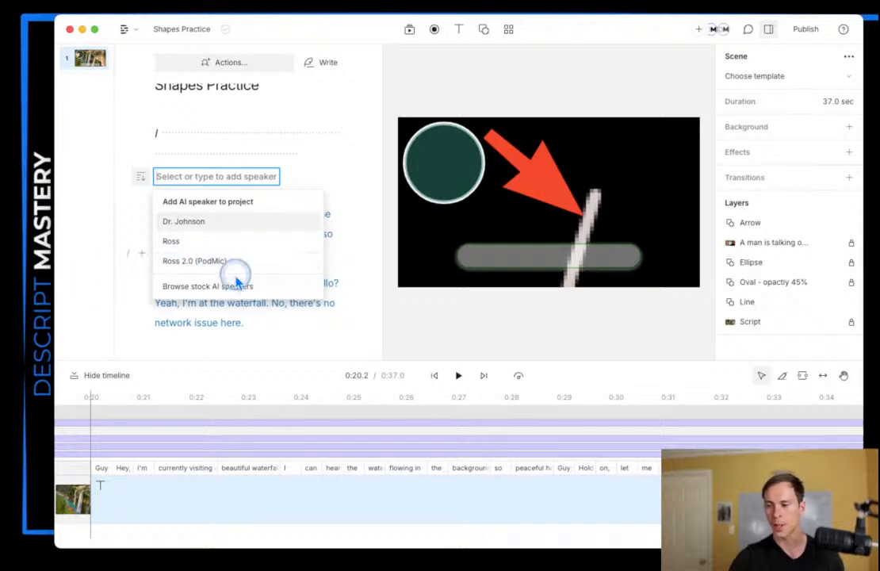
click(187, 285)
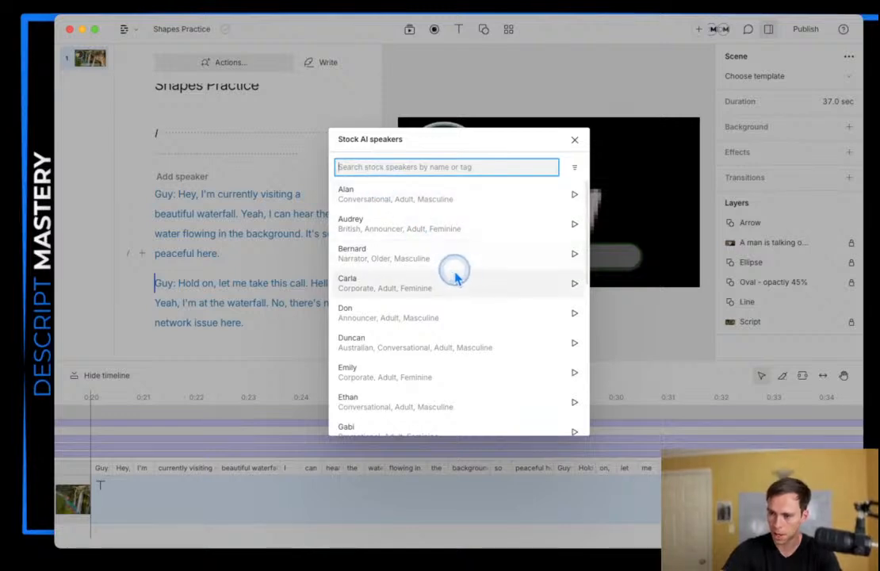
scroll(466, 277, down, 10)
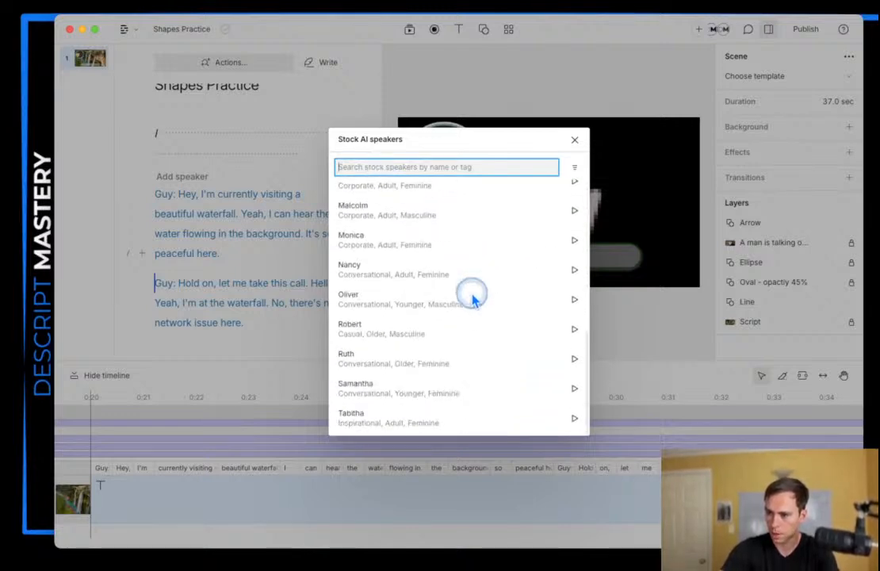
scroll(481, 369, up, 10)
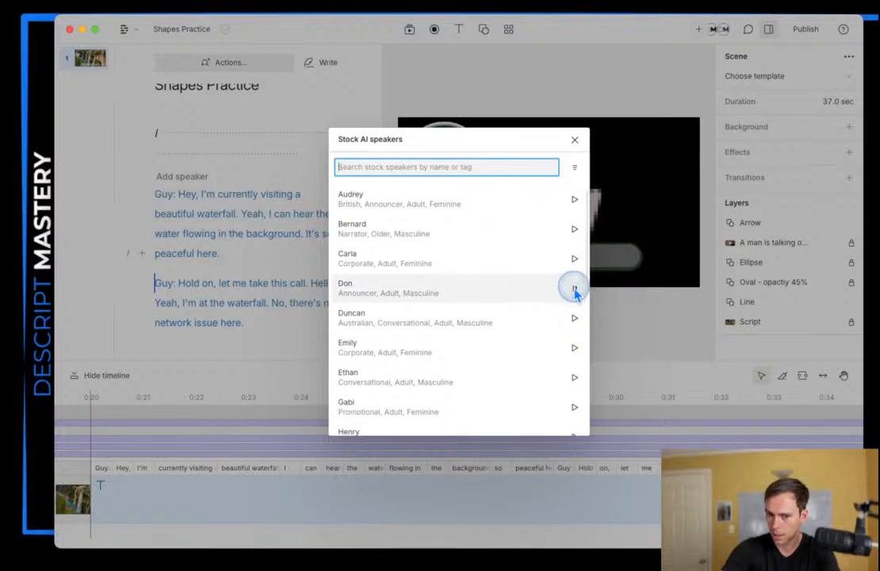
click(381, 293)
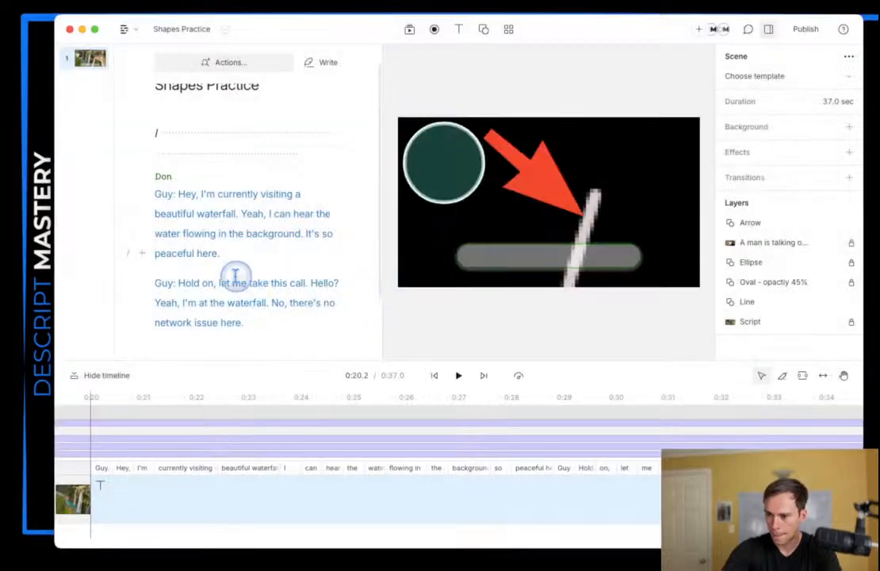
scroll(217, 288, down, 1)
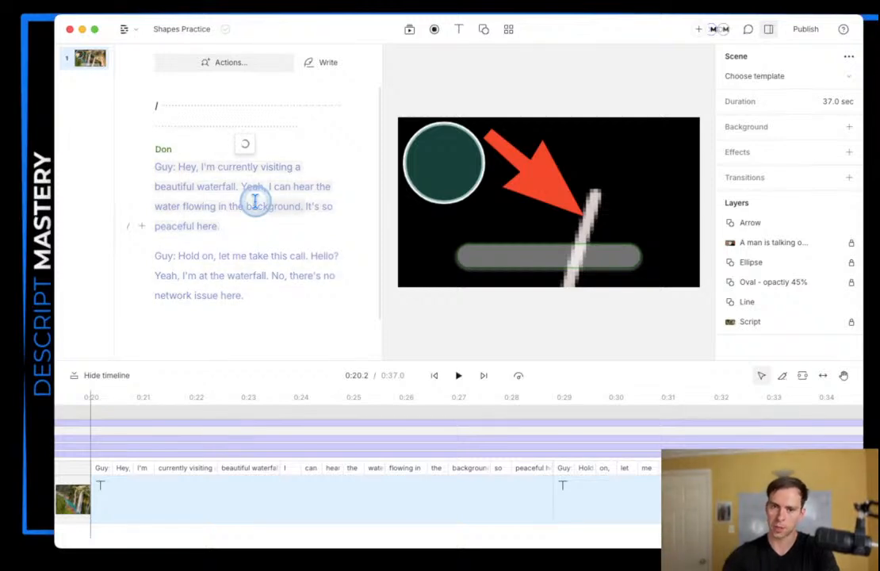
Step: Check the speaker choices for the dialogue, and play part of its generated speech from about 0:20
click(169, 154)
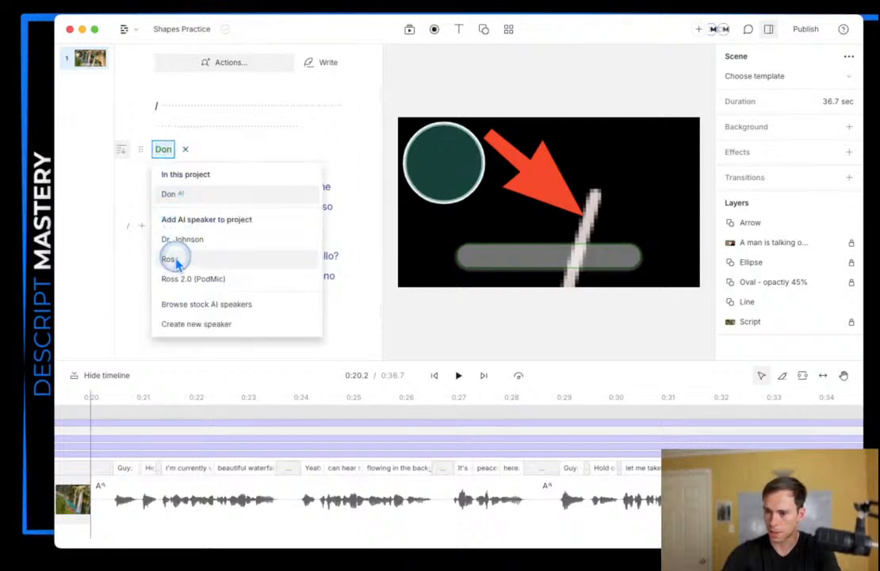
click(134, 225)
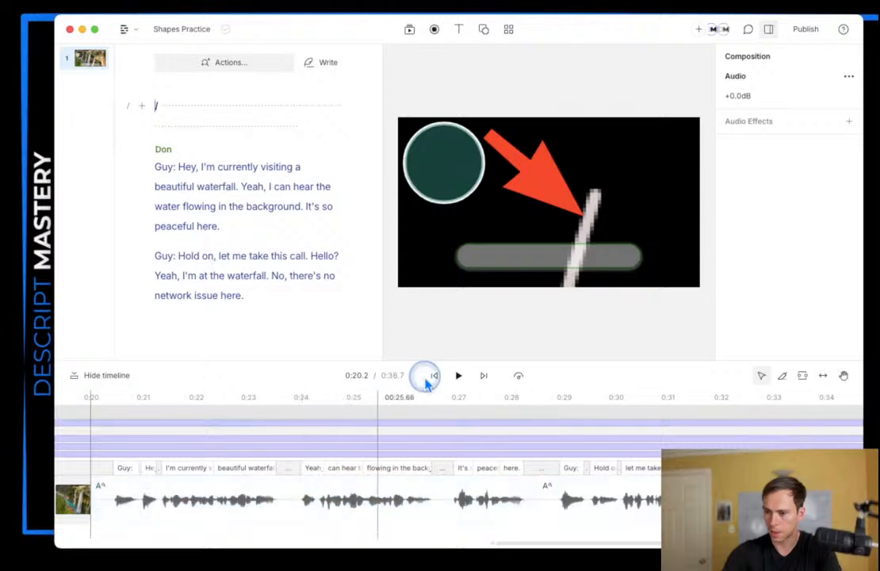
click(454, 378)
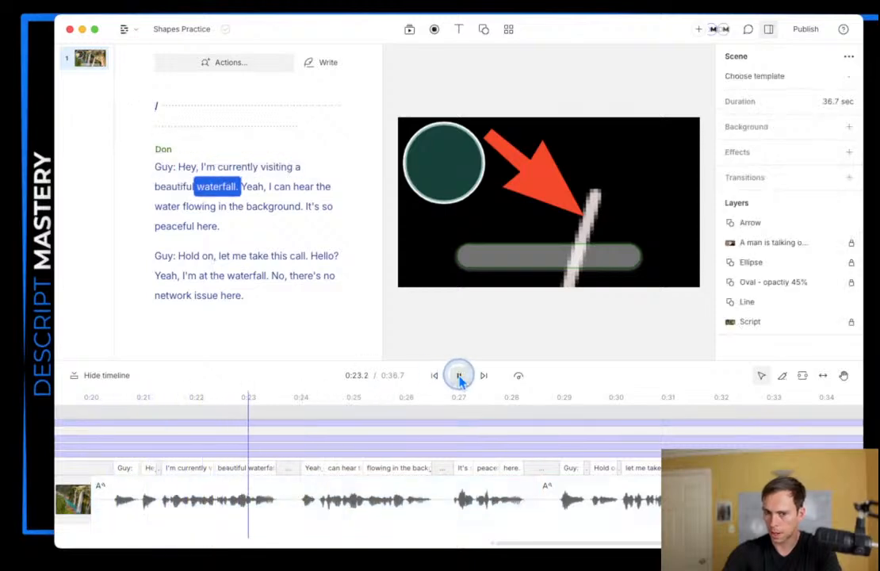
click(459, 376)
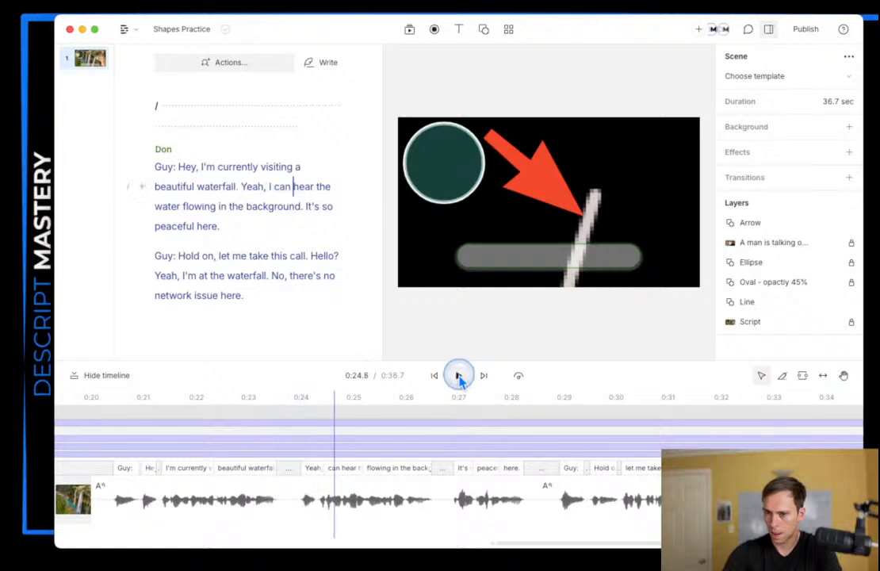
click(320, 519)
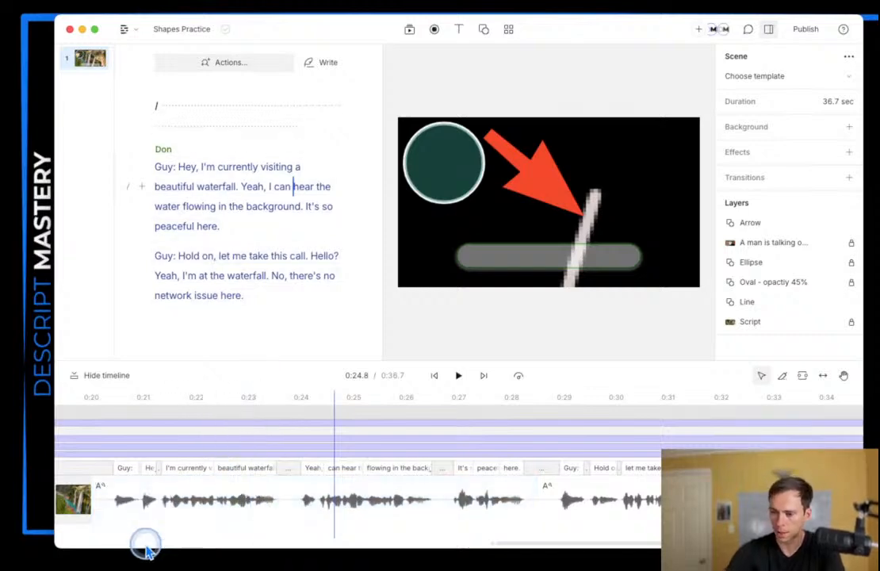
Step: Convert both of the dialogue's AI speech clips to audio
click(399, 500)
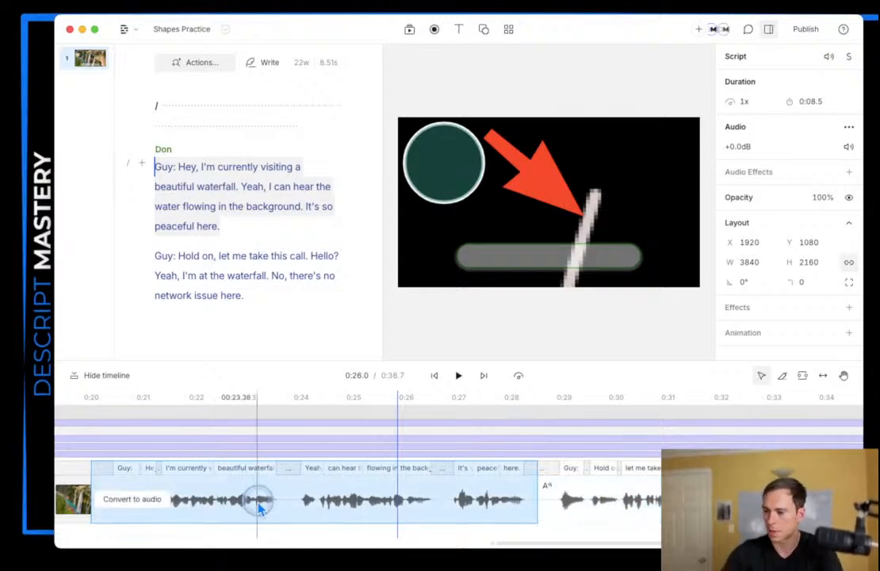
click(144, 499)
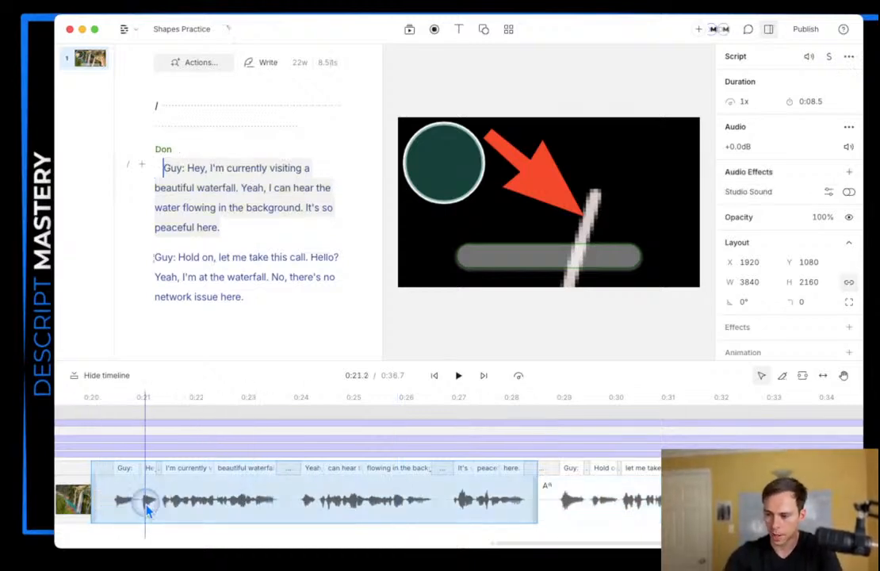
drag(529, 501, 579, 514)
click(363, 514)
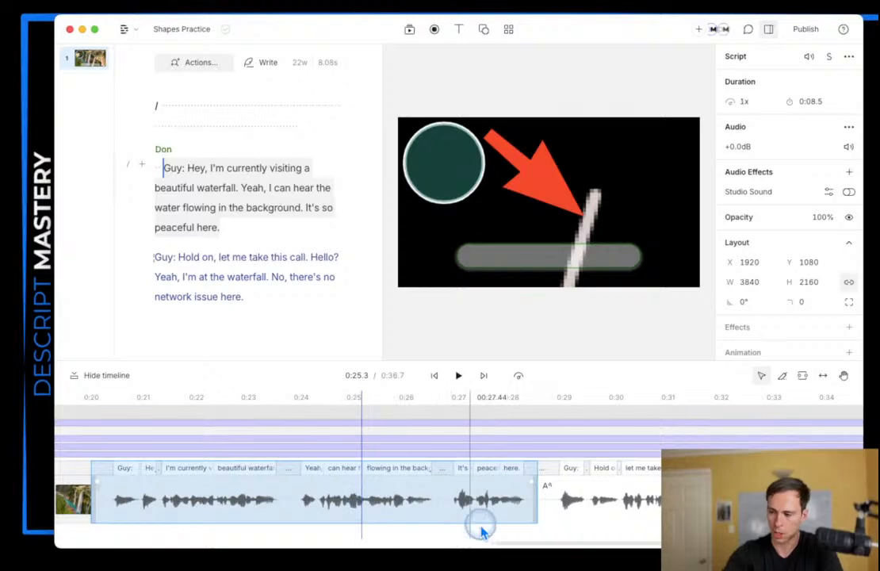
click(572, 507)
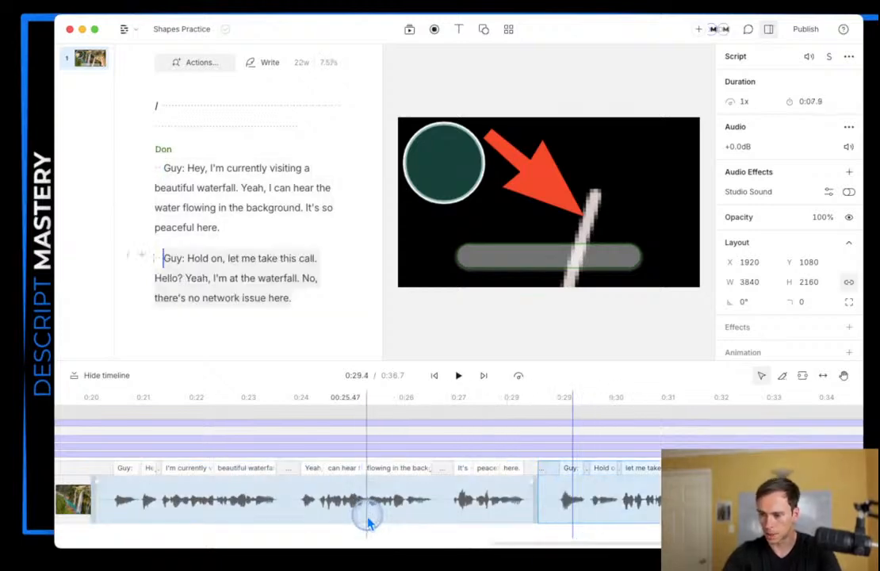
Step: Move both speech clips out of the script onto an audio layer, one after the other from the timeline start
scroll(322, 504, down, 1)
scroll(322, 501, down, 5)
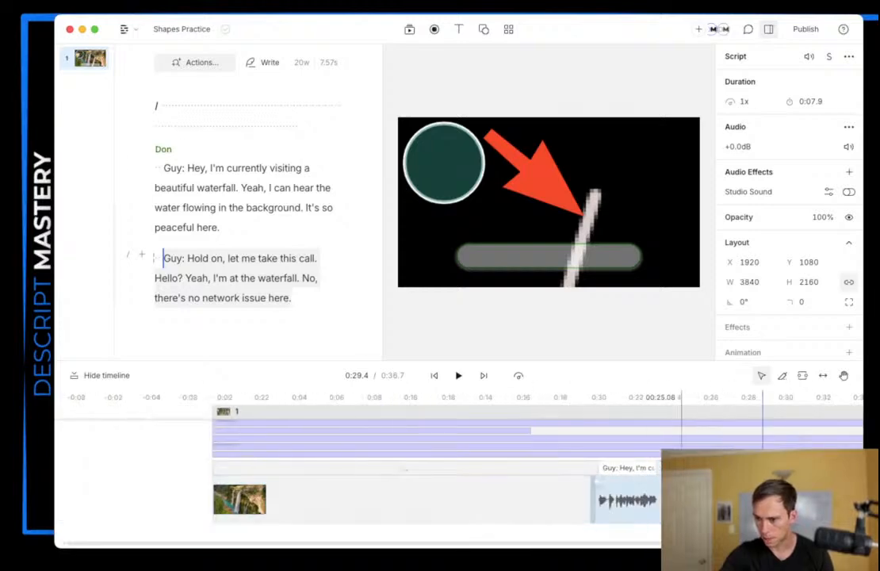
drag(681, 499, 305, 451)
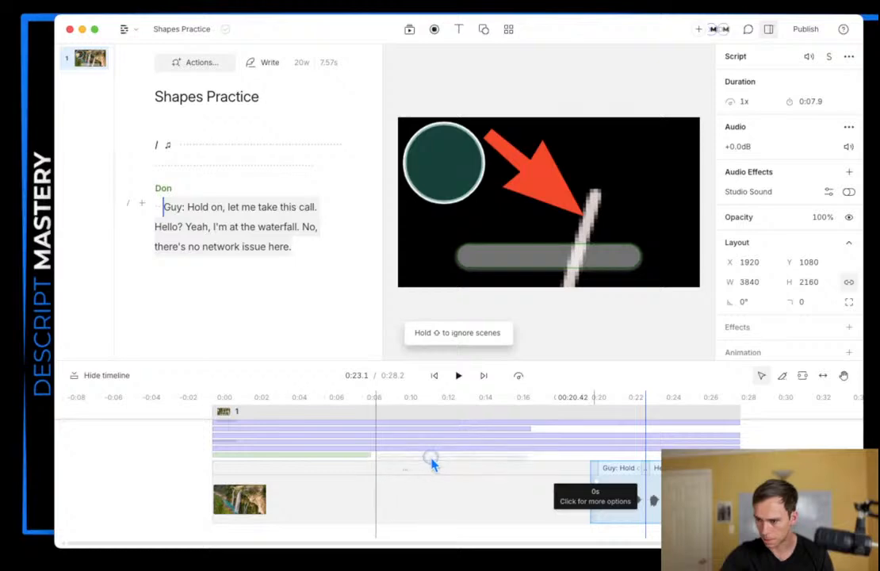
drag(428, 457, 429, 457)
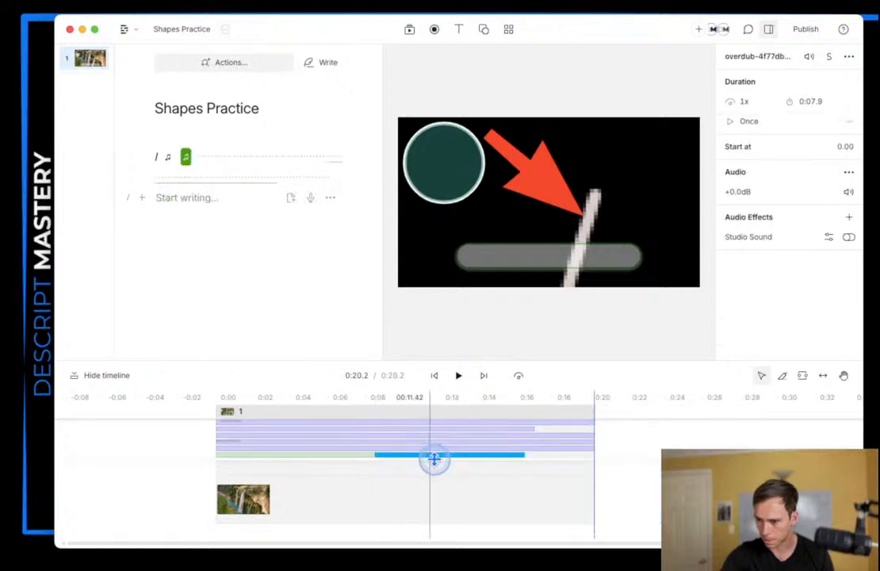
Step: Play the opening seconds from the timeline start, and enlarge the timeline area to inspect the layers and speech clips
click(435, 377)
click(456, 379)
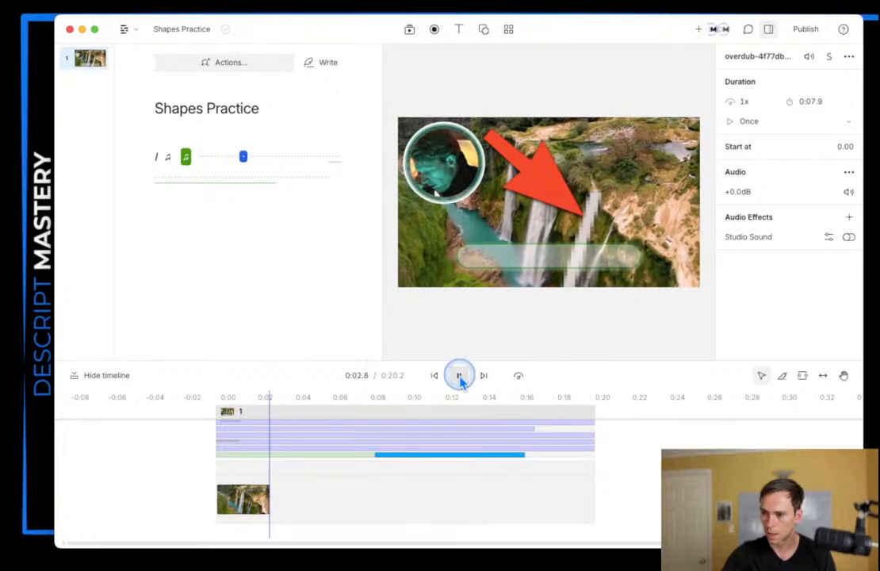
click(460, 379)
drag(324, 362, 328, 214)
click(473, 449)
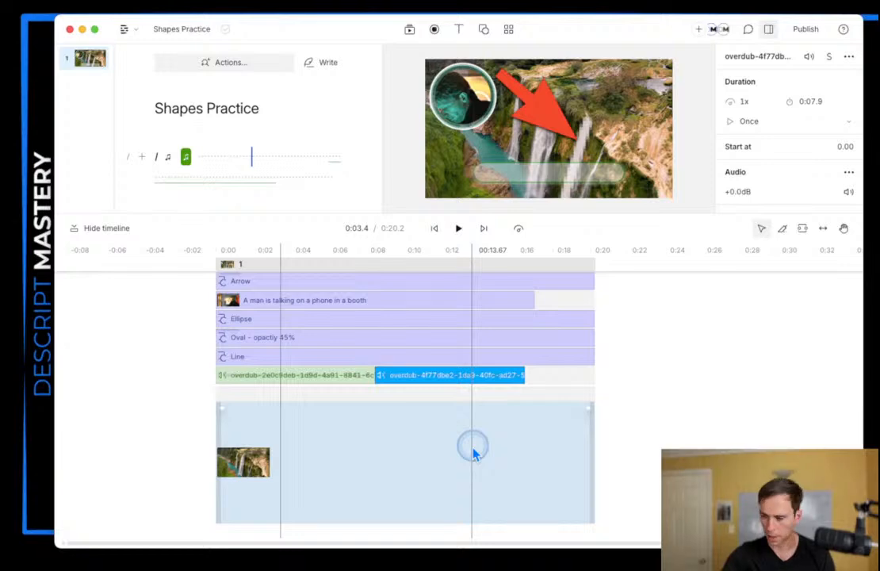
Step: Undo moving both speech clips out of the script
key(super+z)
key(super+z)
scroll(554, 485, right, 1)
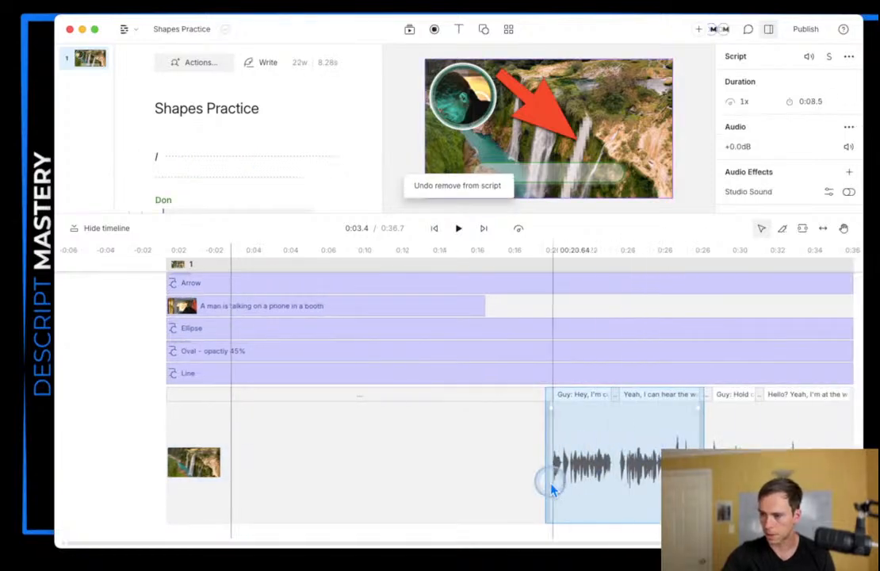
Step: Trim the start of the first speech audio clip slightly so its duration is 0:08.4
scroll(552, 489, right, 3)
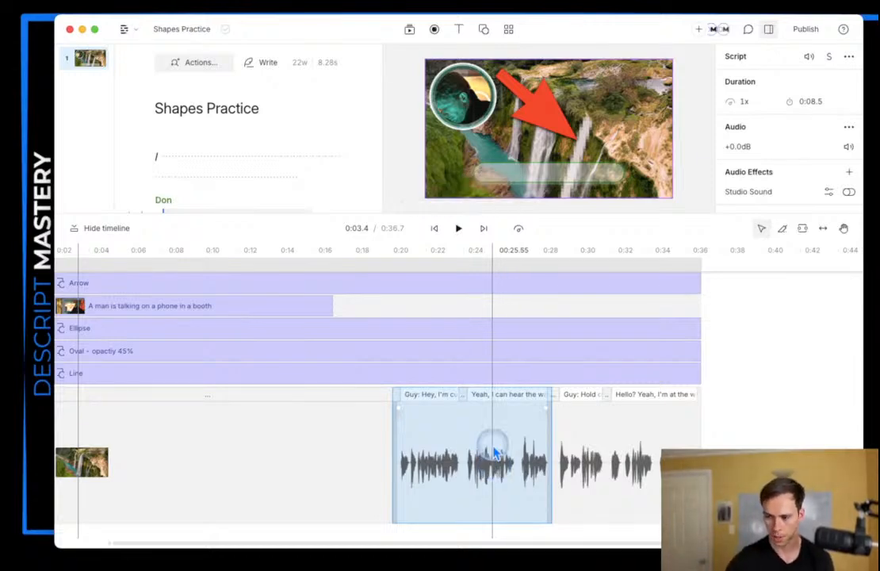
click(473, 446)
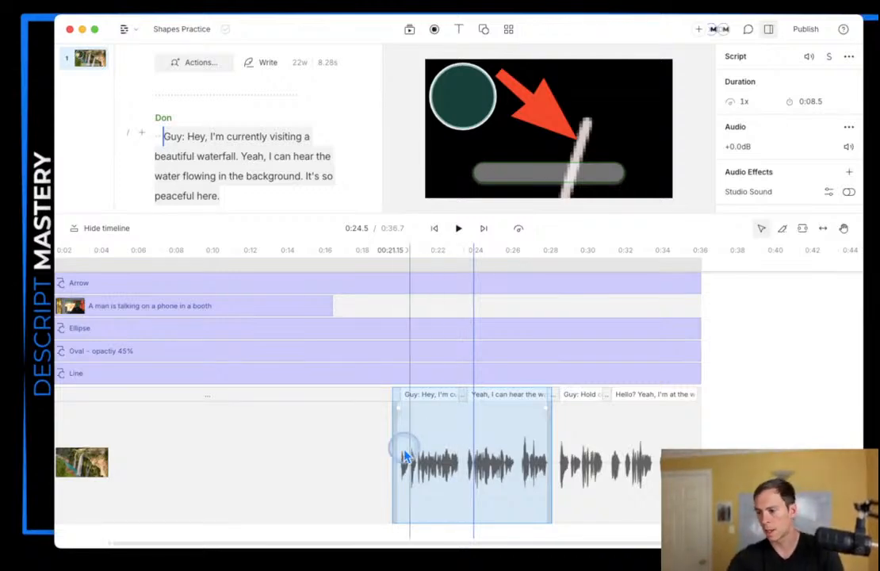
drag(396, 451, 399, 451)
click(430, 457)
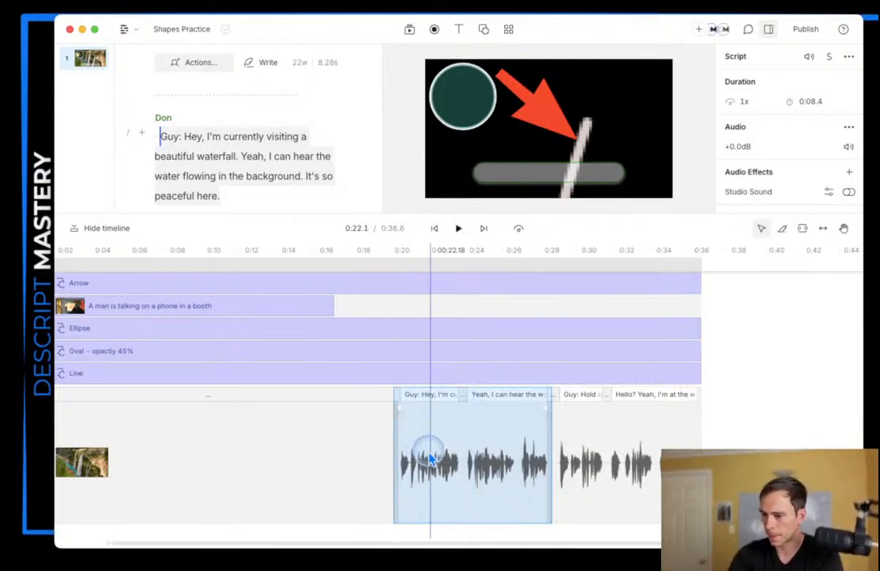
Step: Add a waveform shape over the first speech clip and move it up on the canvas to Y 1445
click(482, 29)
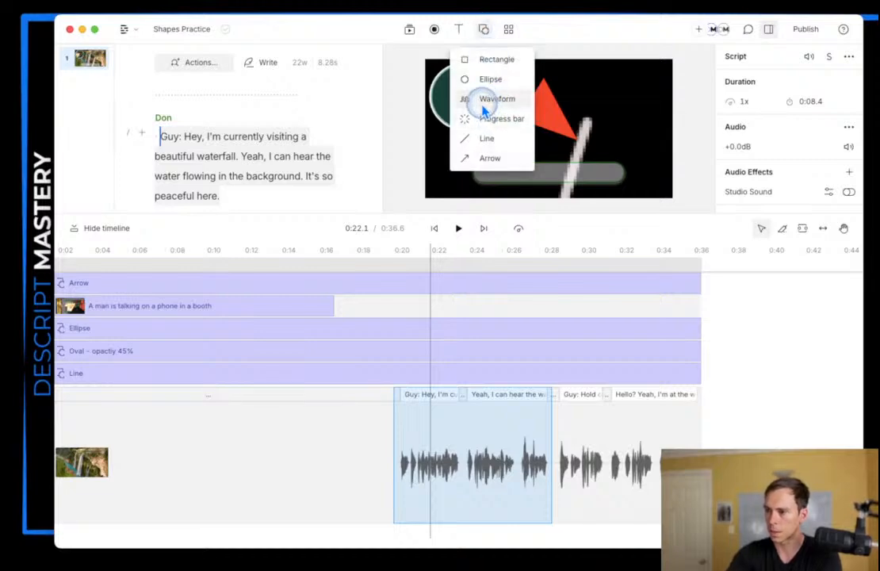
click(482, 104)
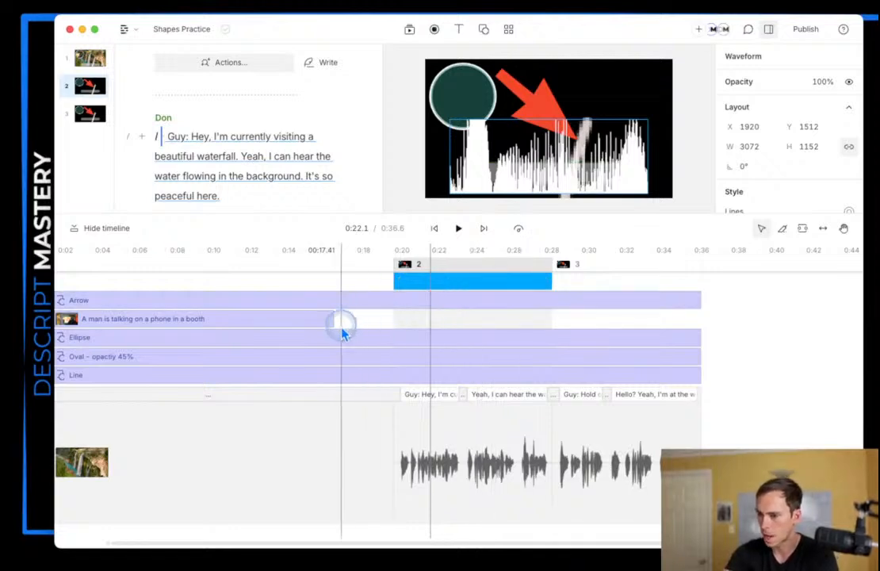
click(473, 322)
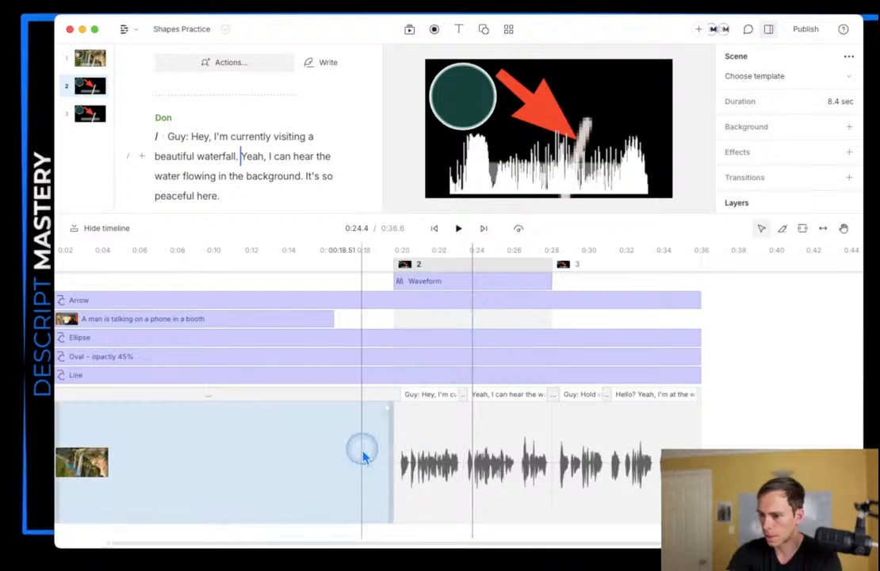
click(430, 281)
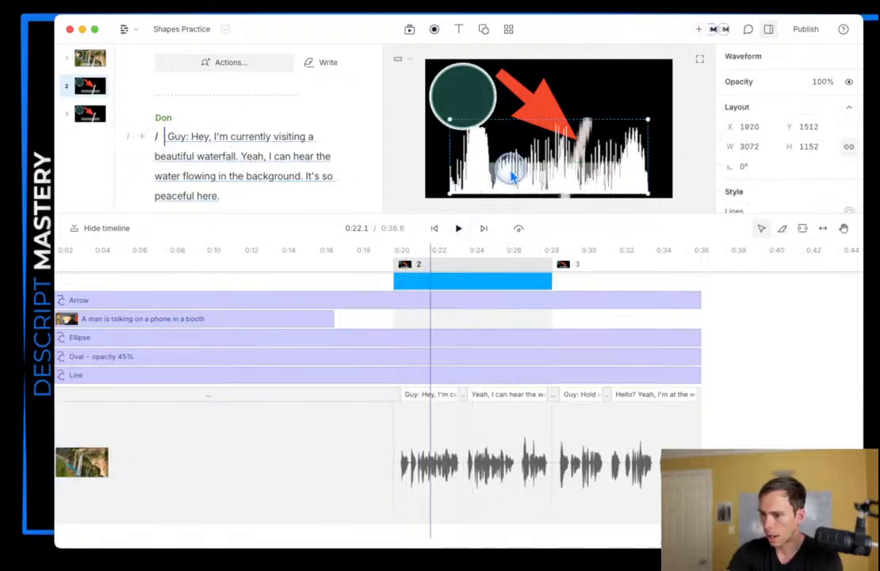
mouse_move(516, 179)
mouse_down()
mouse_move(532, 163)
mouse_move(531, 178)
mouse_up()
Step: End the Arrow, Ellipse, Oval and Line layers at the start of scene 2, and shorten scene 1 to the end of the phone booth clip
drag(700, 299, 398, 303)
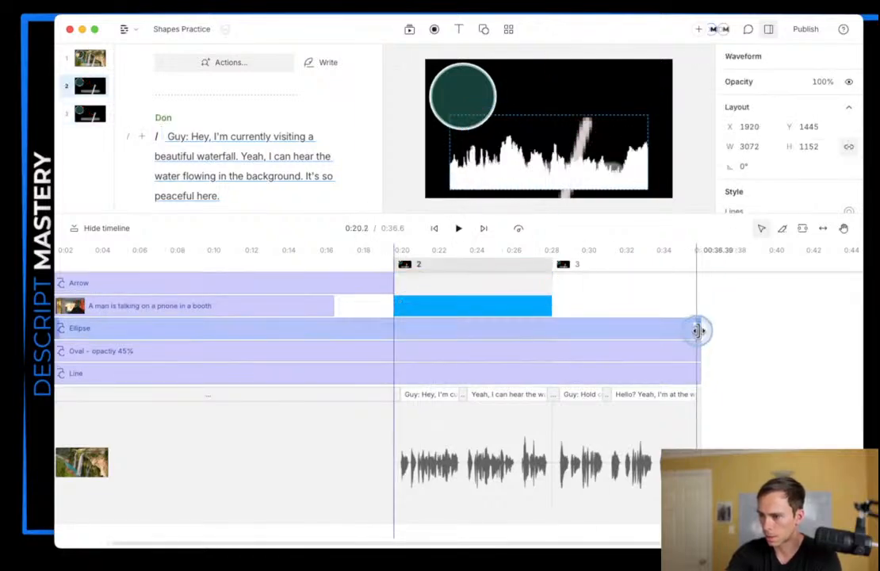
drag(698, 329, 392, 331)
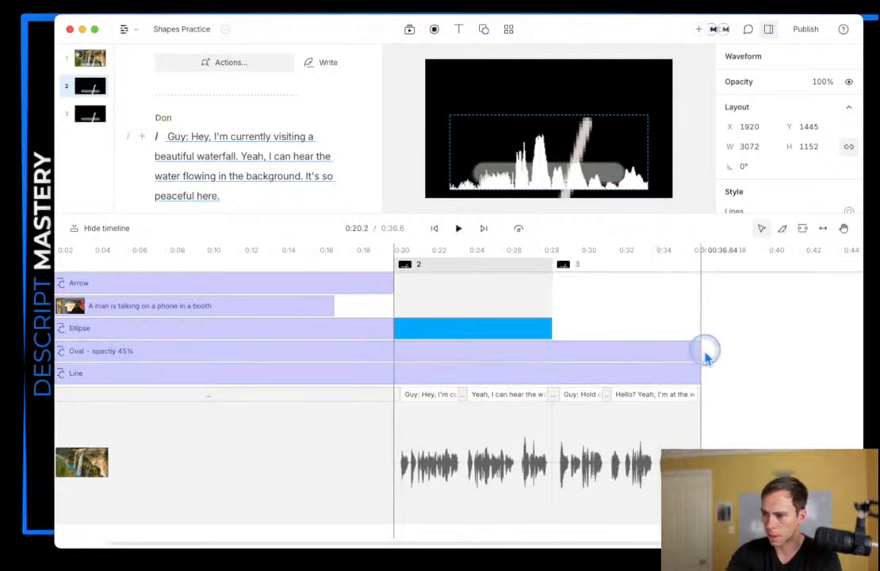
drag(701, 350, 395, 354)
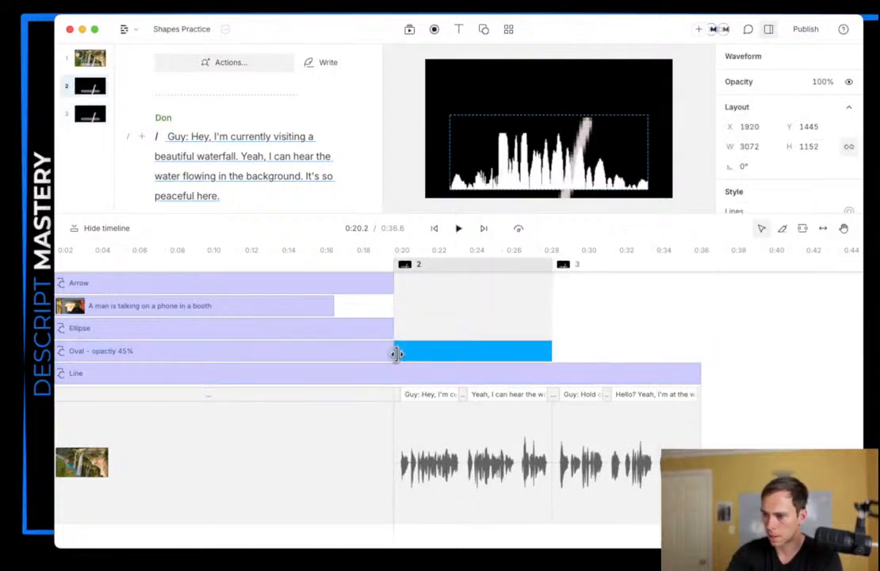
drag(698, 377, 394, 378)
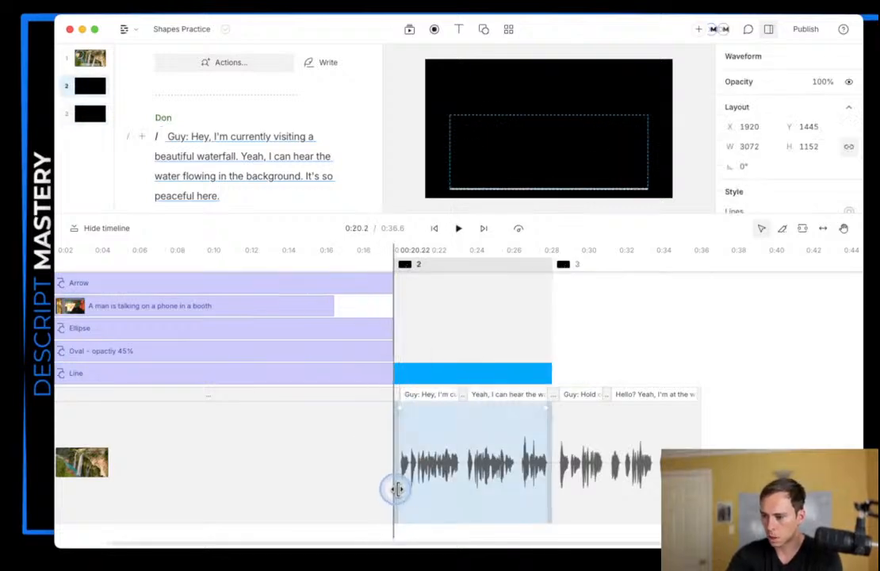
drag(394, 481, 329, 475)
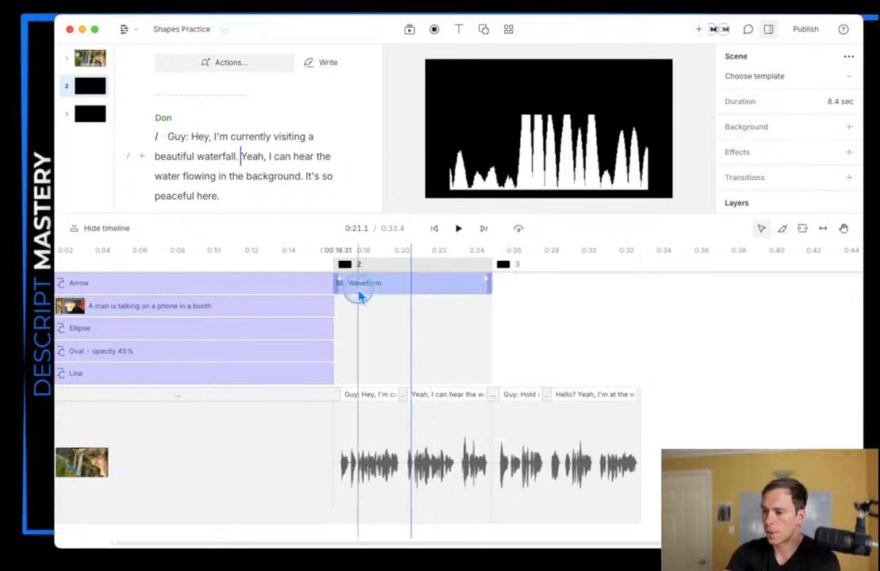
Step: Check how the waveform reacts to the speech by previewing scene 2 at several points on the timeline
click(358, 393)
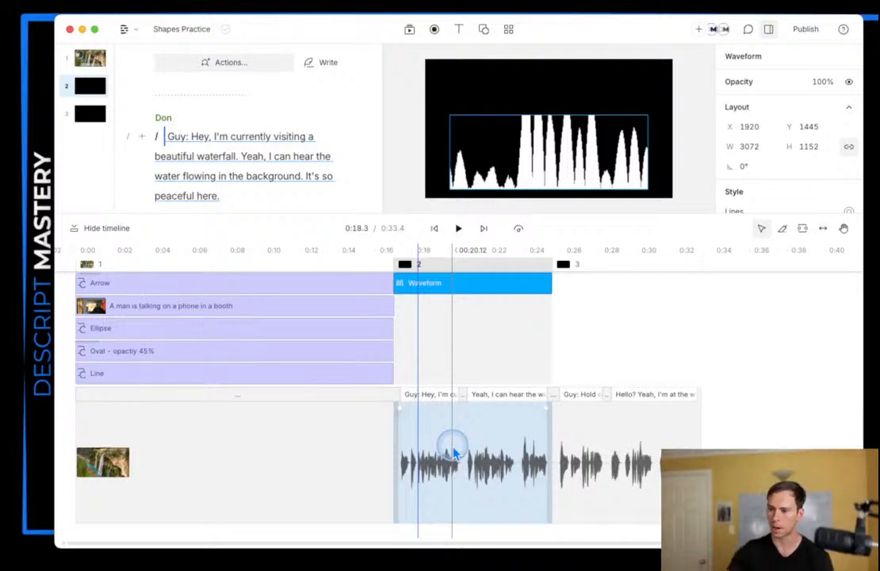
click(464, 364)
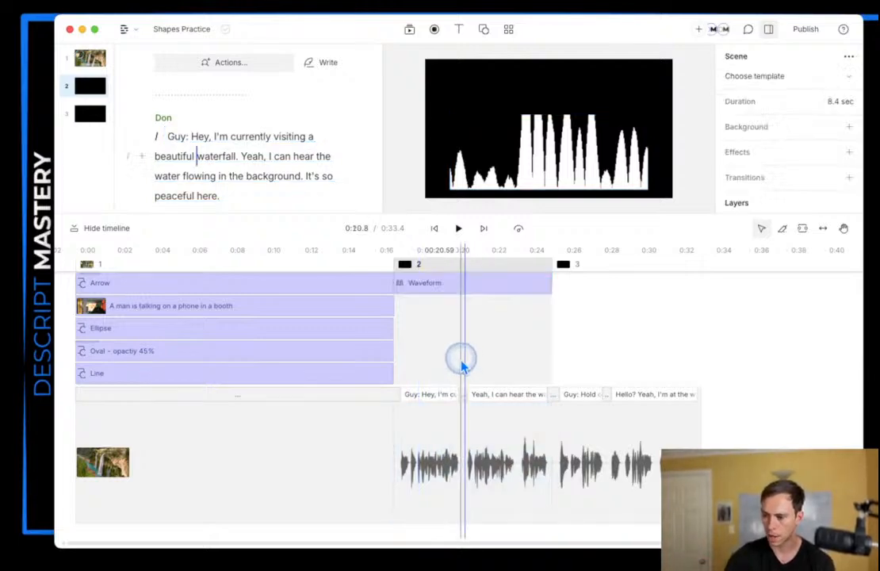
click(462, 363)
key(Up)
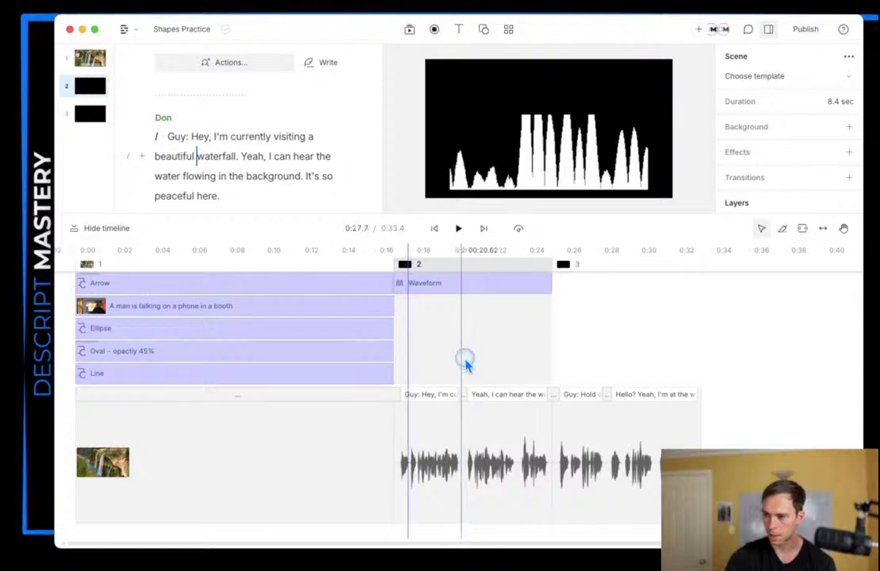
click(465, 362)
key(Up)
click(470, 264)
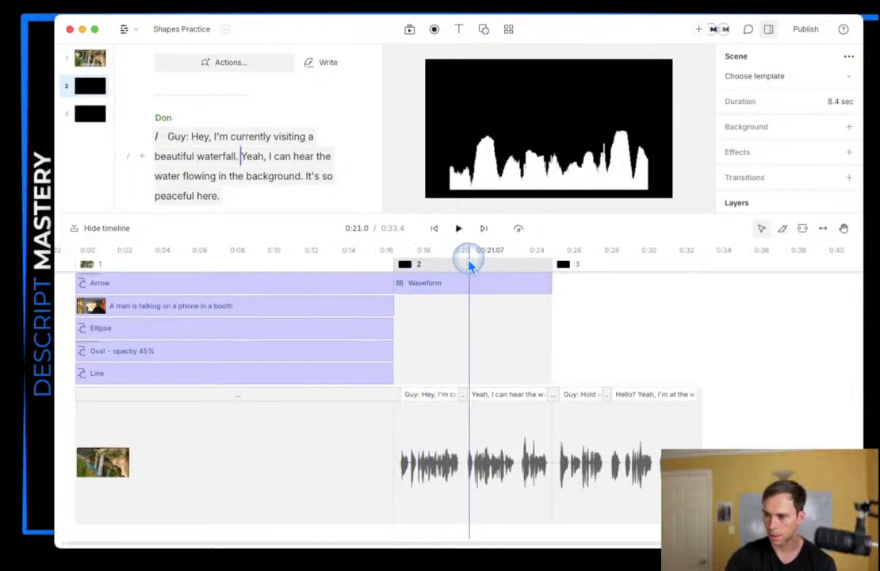
click(464, 266)
click(431, 366)
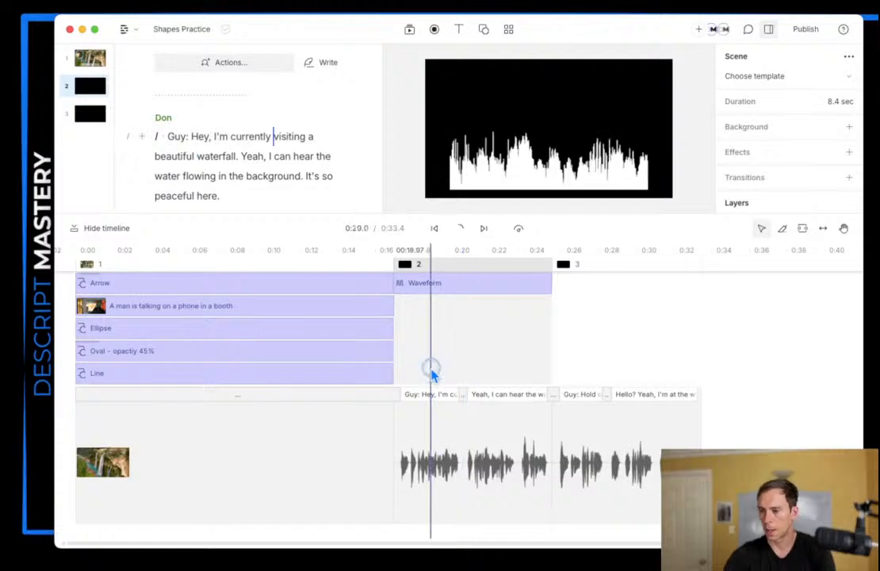
click(448, 457)
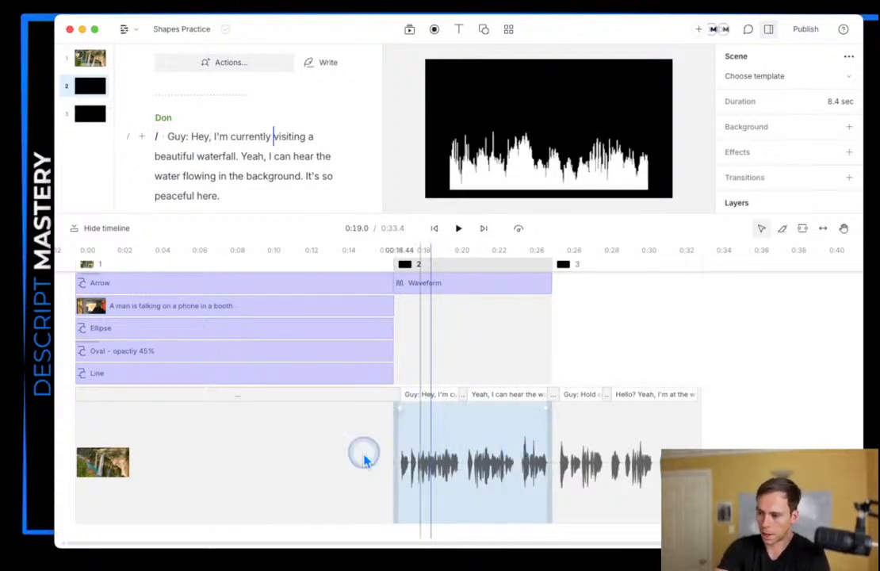
Step: Stretch the waveform to fill the whole canvas at 3840 wide by 2160 high, centred at X 1920, Y 1080
click(644, 157)
click(525, 157)
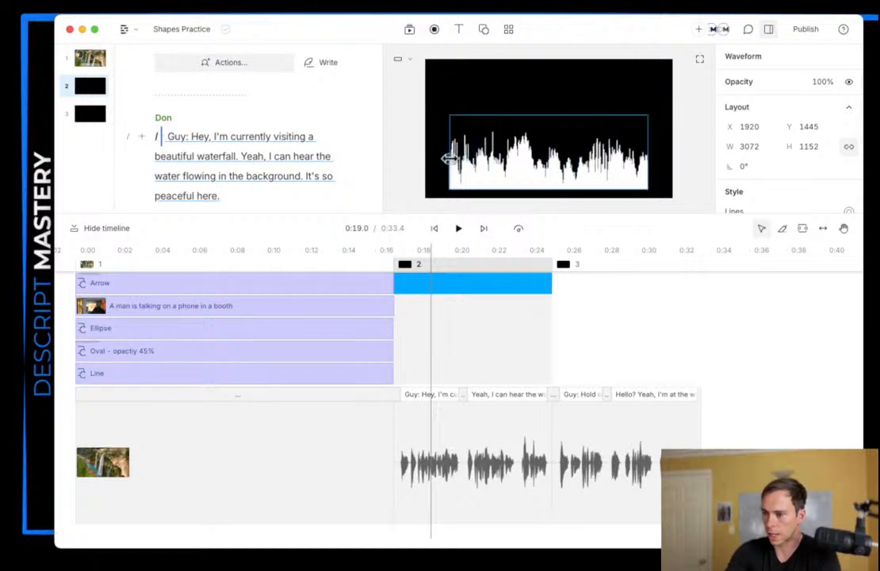
drag(456, 159, 426, 158)
drag(648, 157, 673, 155)
drag(537, 176, 536, 159)
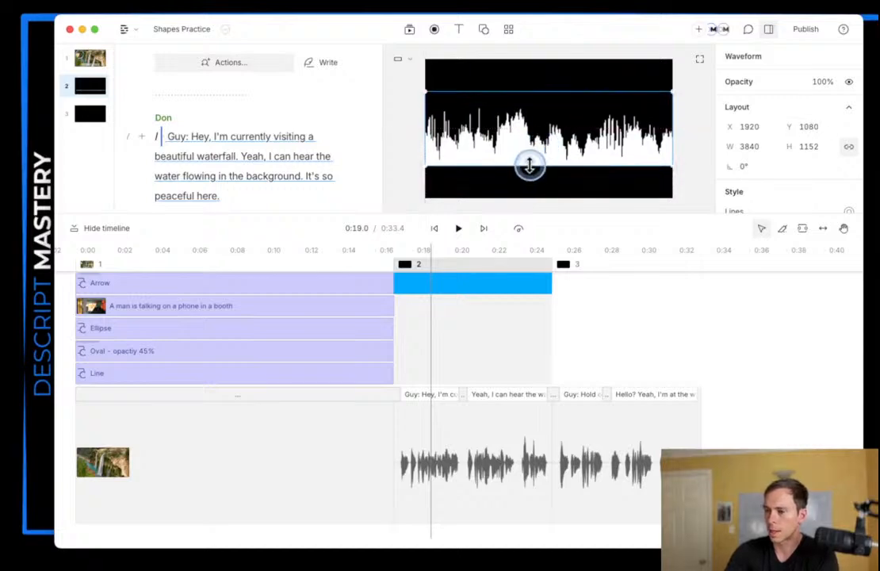
drag(540, 148, 543, 67)
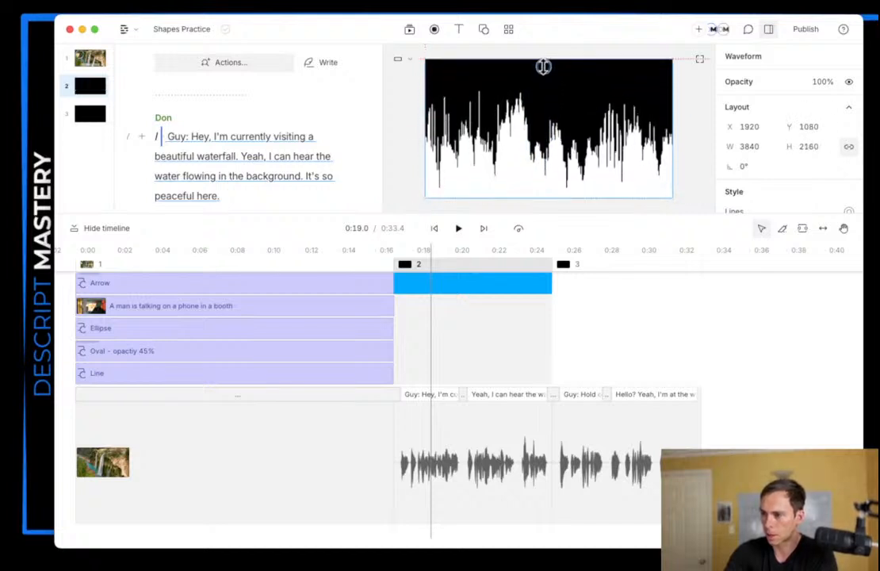
Step: Play part of scene 2 to preview the full-canvas waveform, and pause the playback
click(458, 230)
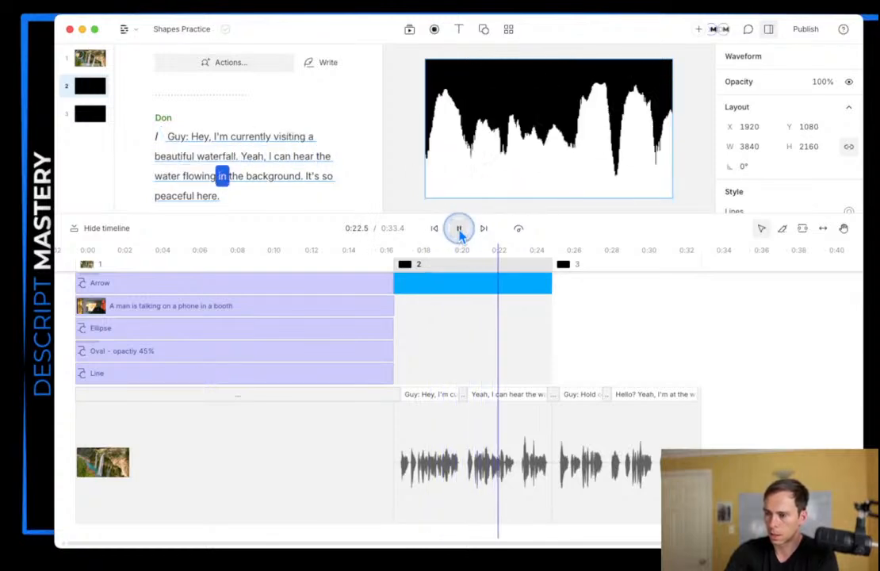
click(458, 230)
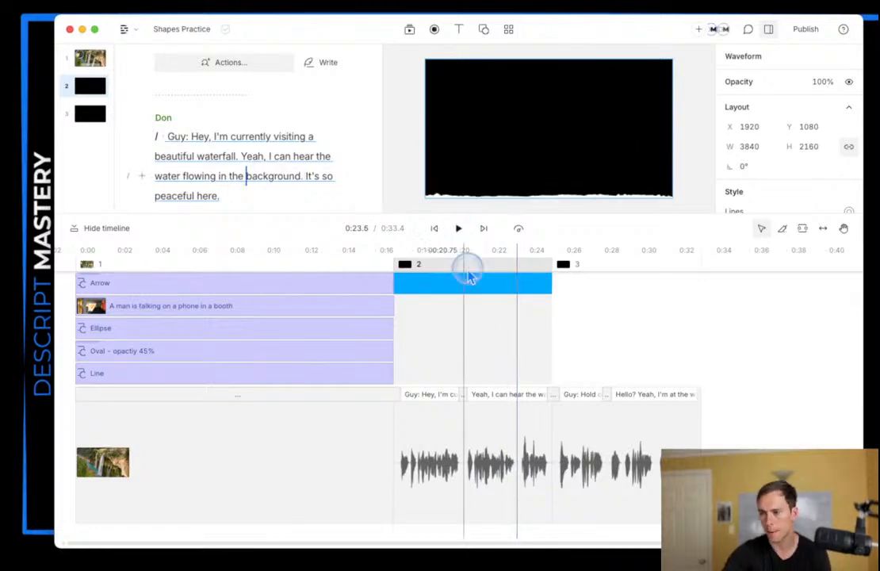
click(527, 479)
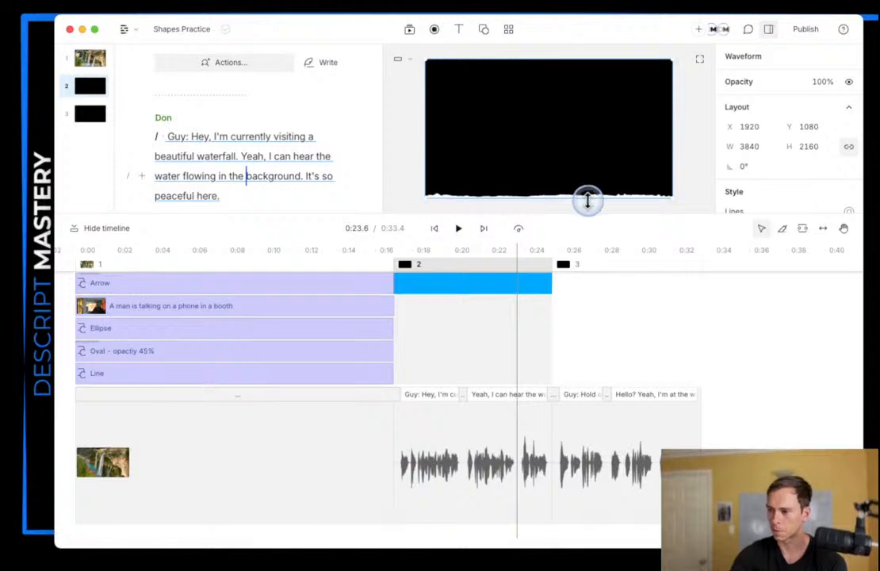
Step: Try moving the waveform down on the canvas to Y 1584, and undo the move
click(501, 366)
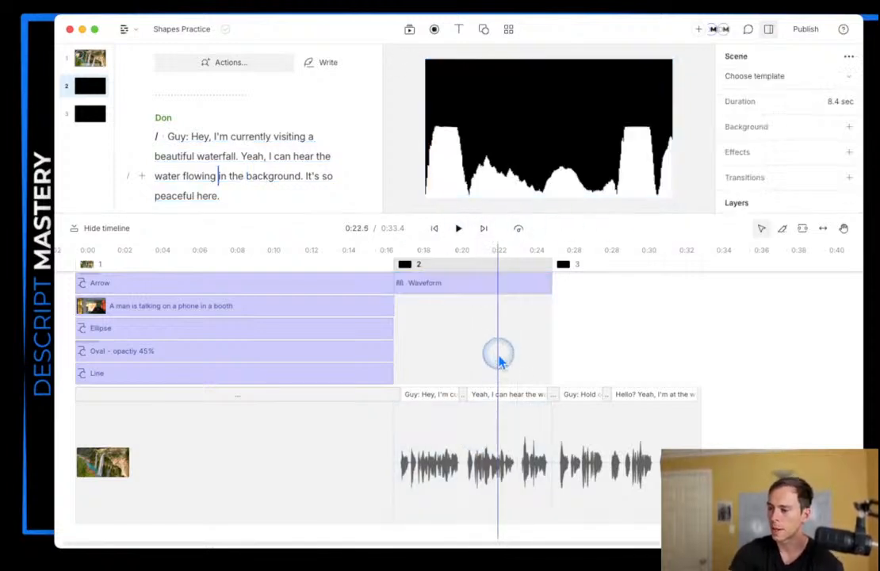
click(517, 151)
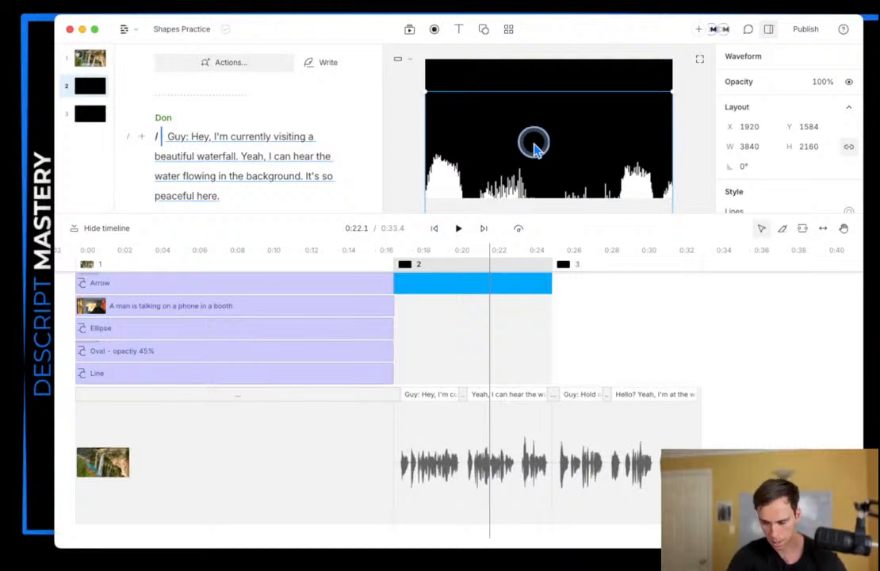
drag(545, 120, 543, 66)
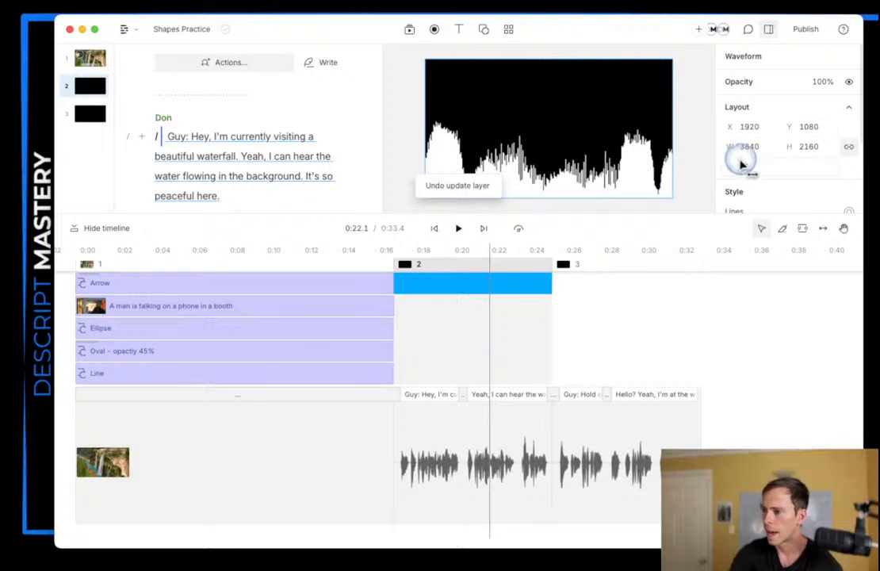
Step: Set the waveform's opacity to 50% and play scene 2 from near its start to preview the effect
click(808, 81)
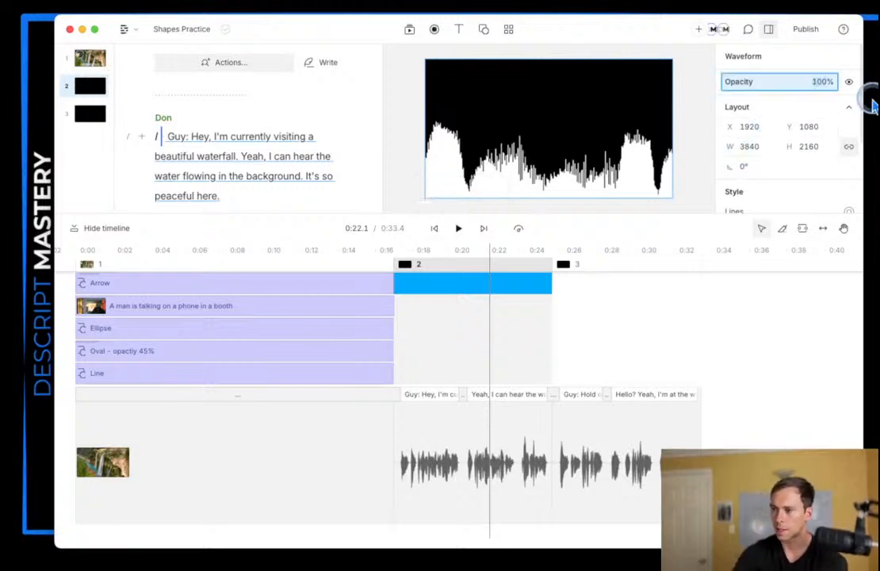
text(50)
key(Return)
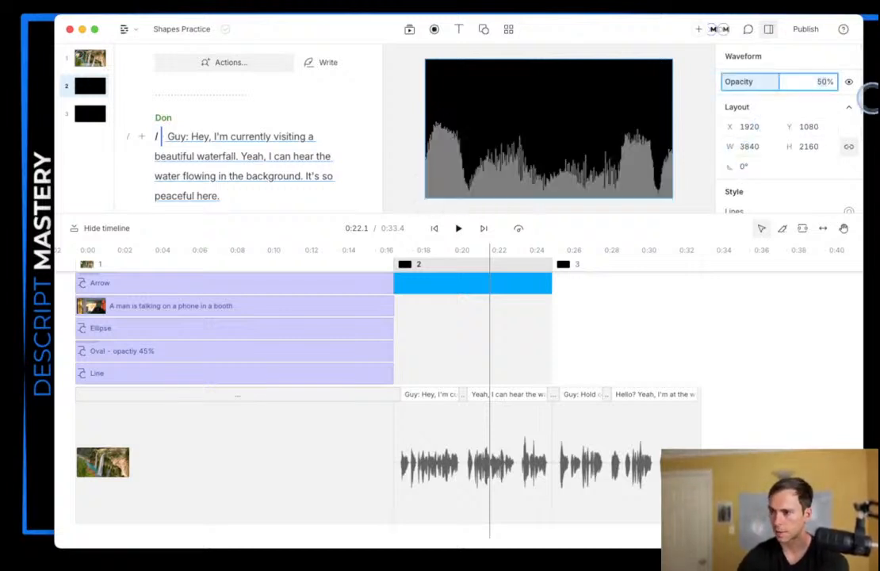
click(413, 333)
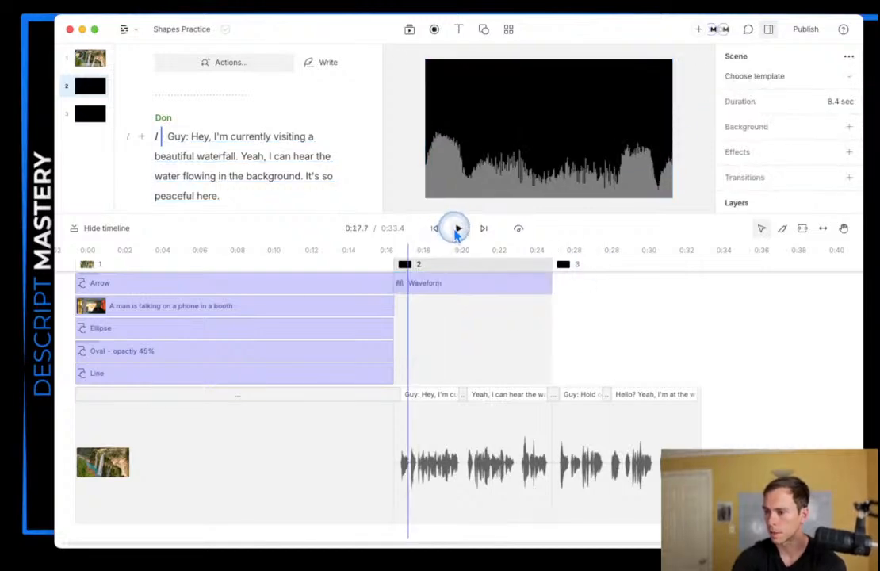
click(457, 228)
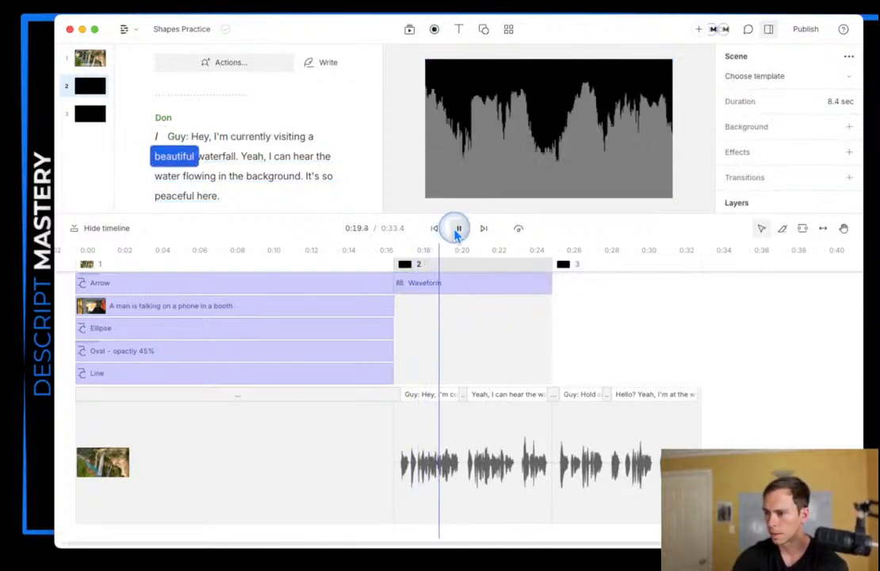
click(457, 228)
Step: Try rotating the waveform by 90° and moving it against the canvas's left edge at X 1080, and undo both changes
click(528, 168)
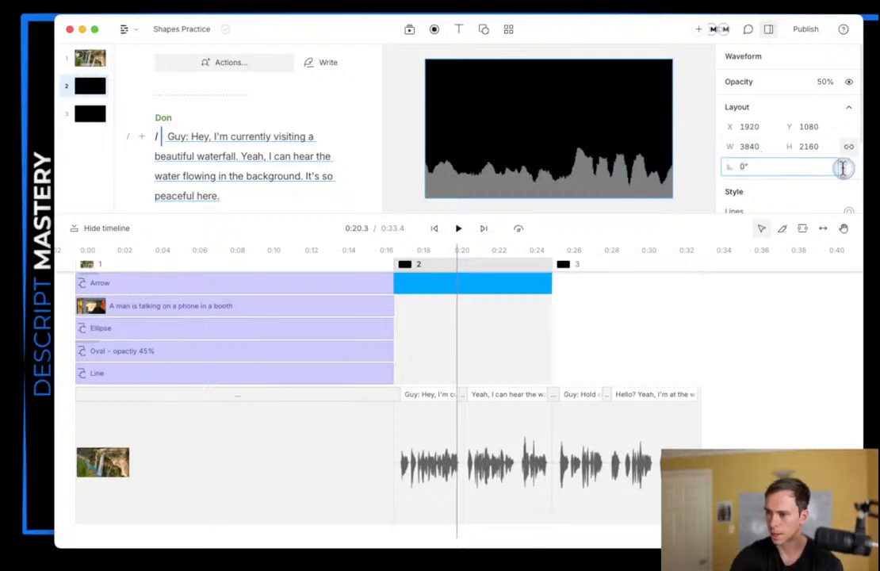
text(90)
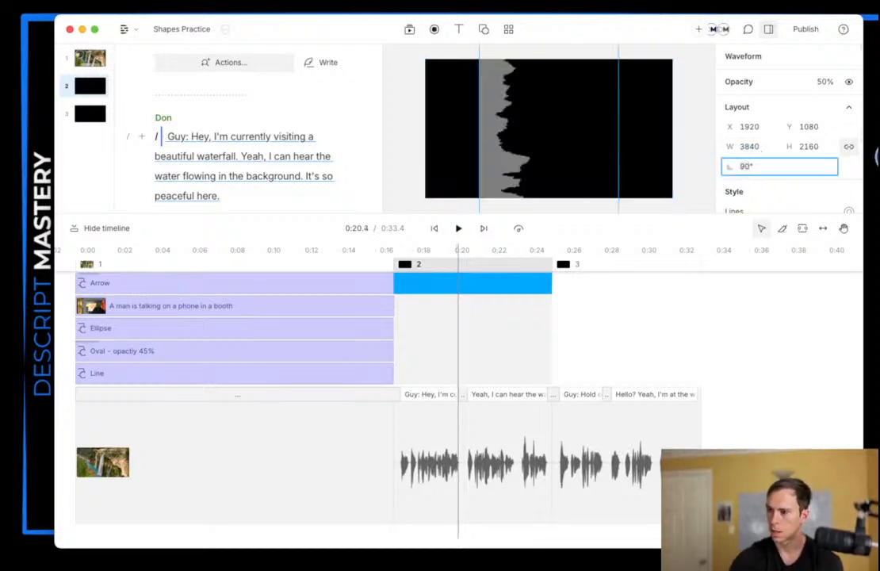
drag(571, 131, 521, 143)
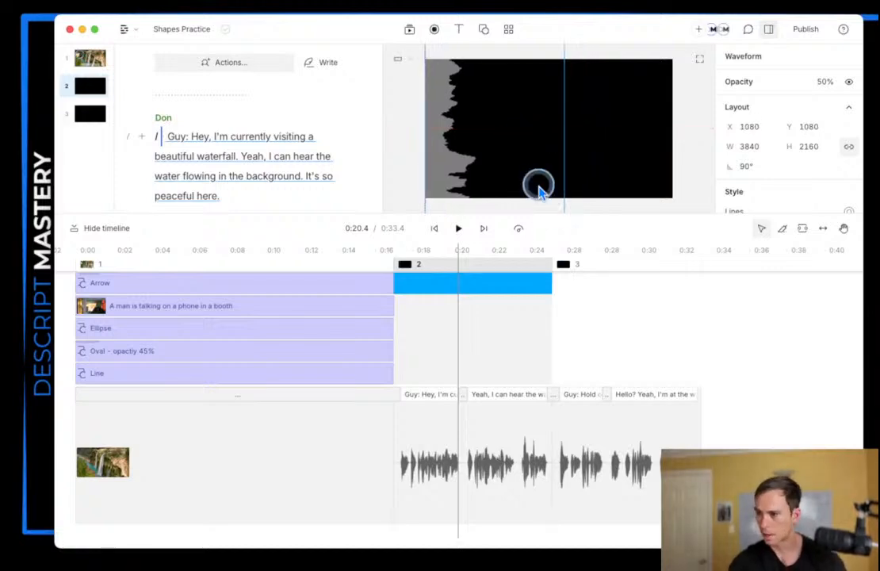
key(super+z)
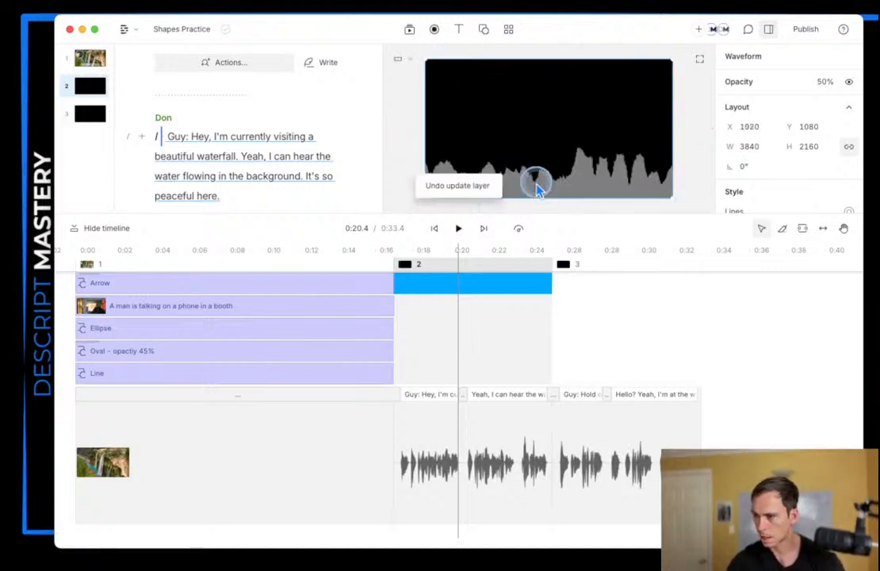
Step: Undo the waveform's last position and opacity changes, and set its opacity to 60%
key(super+z)
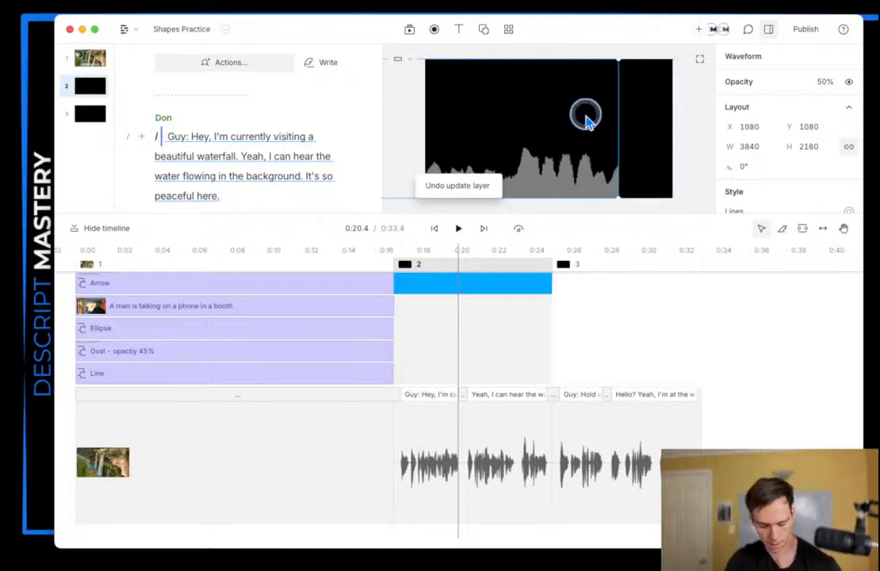
key(super+z)
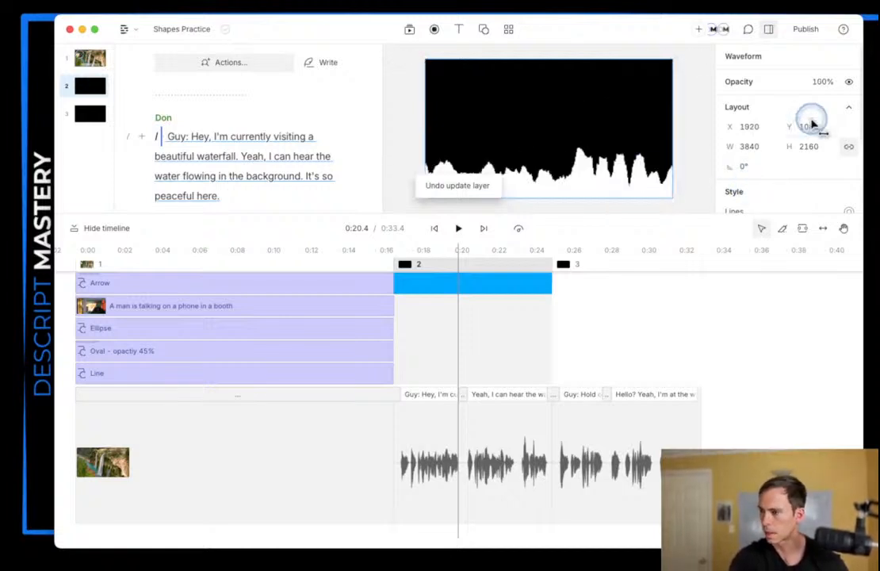
click(824, 81)
text(60)
key(Return)
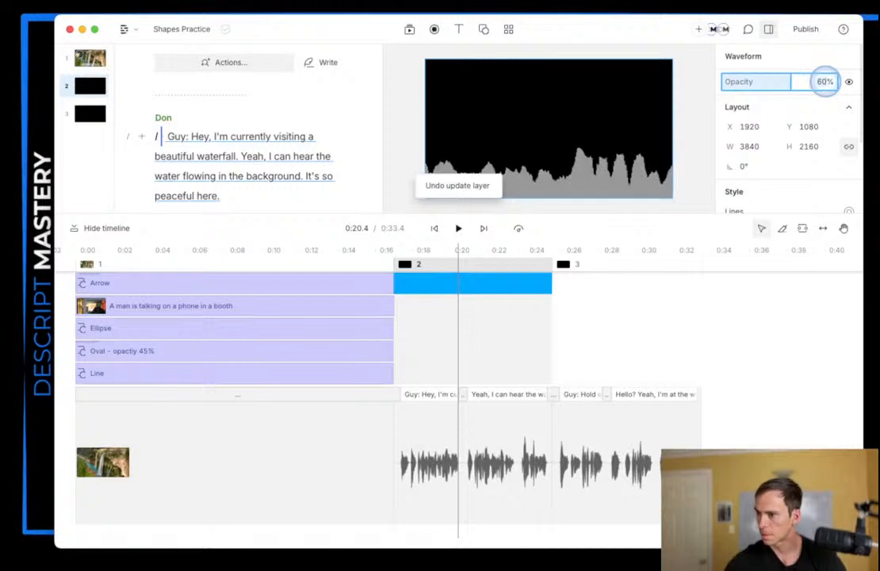
Step: Change the waveform's style to Circle and play part of scene 2 to preview it
scroll(795, 144, down, 2)
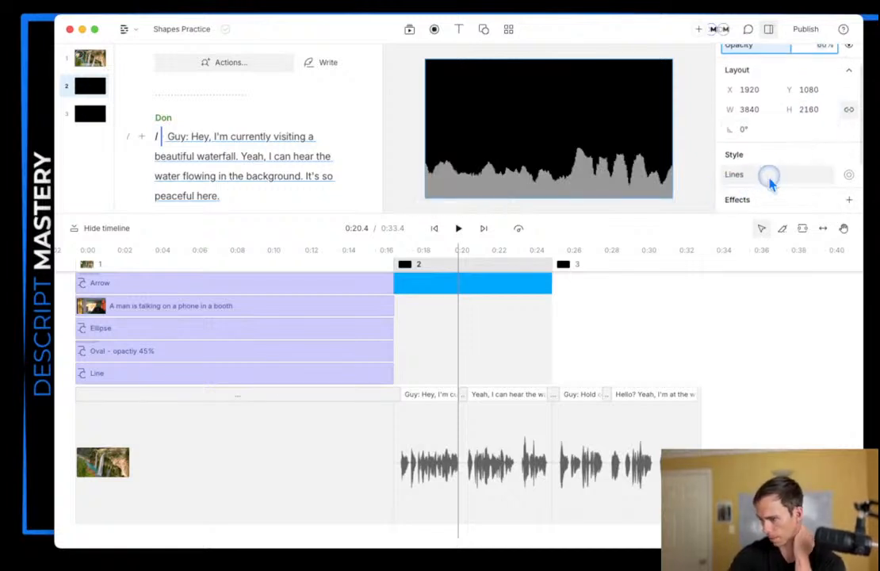
click(768, 176)
click(760, 226)
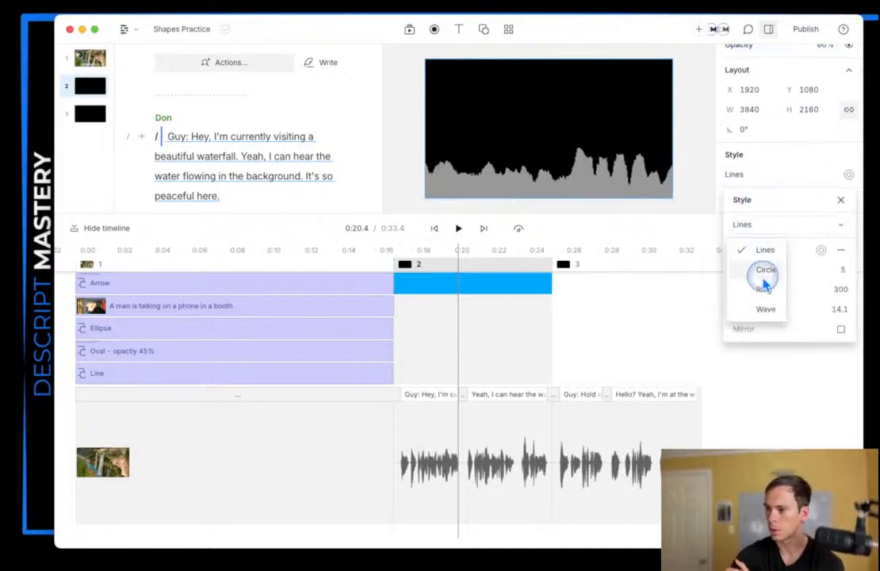
click(763, 271)
click(459, 229)
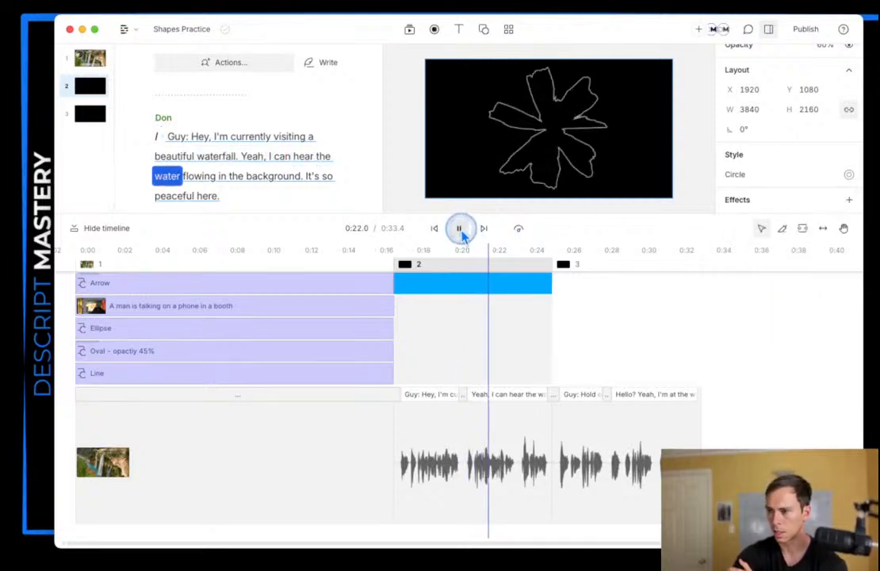
click(459, 229)
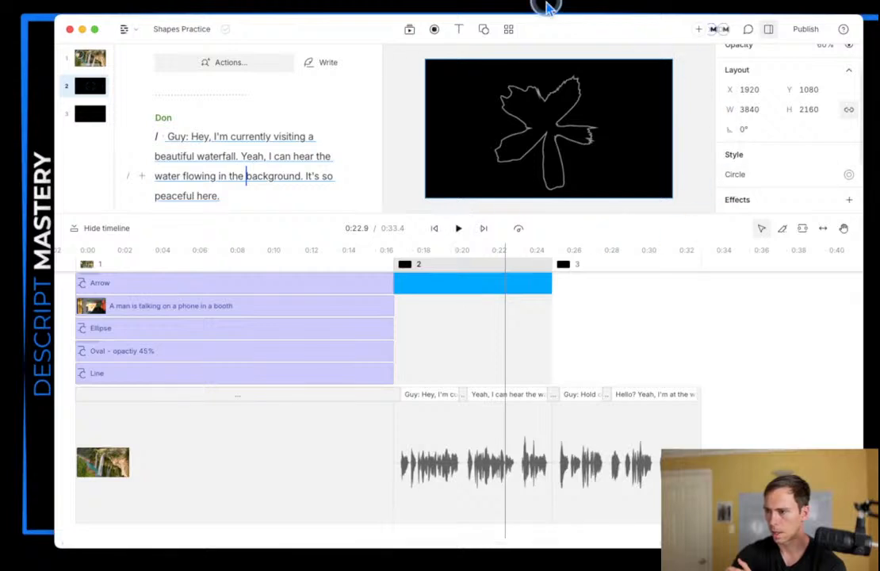
Step: Add captions to scene 2 near the canvas's left edge, and move the circular waveform right to about X 2807
click(461, 30)
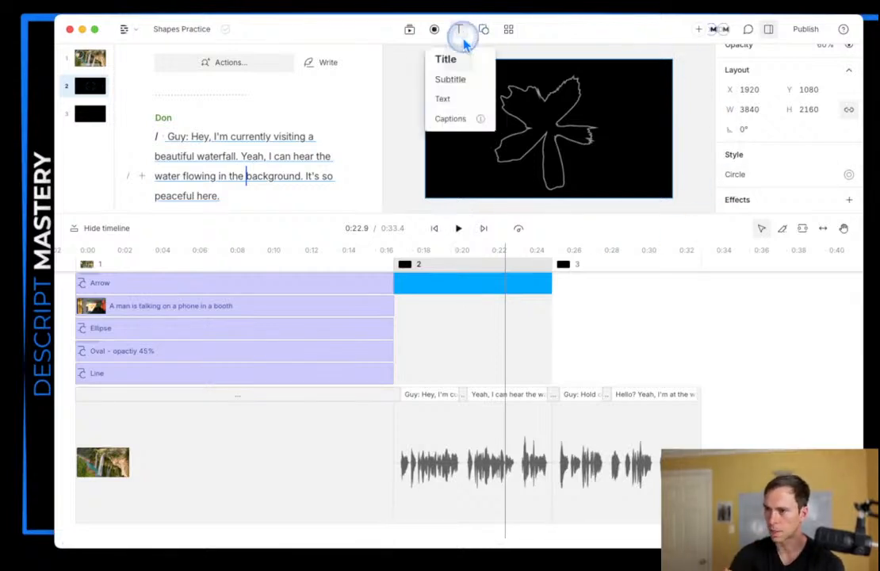
click(467, 119)
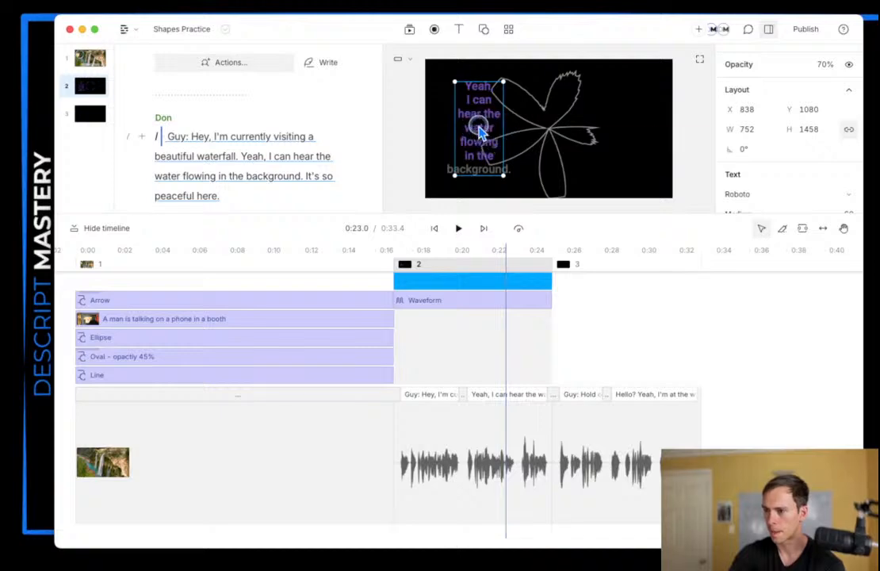
drag(479, 133, 458, 127)
click(538, 133)
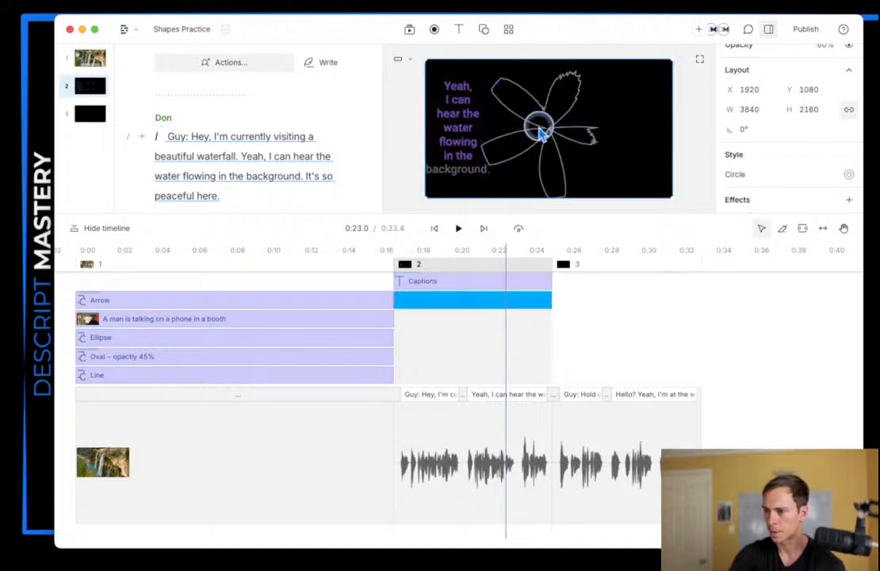
drag(560, 133, 595, 128)
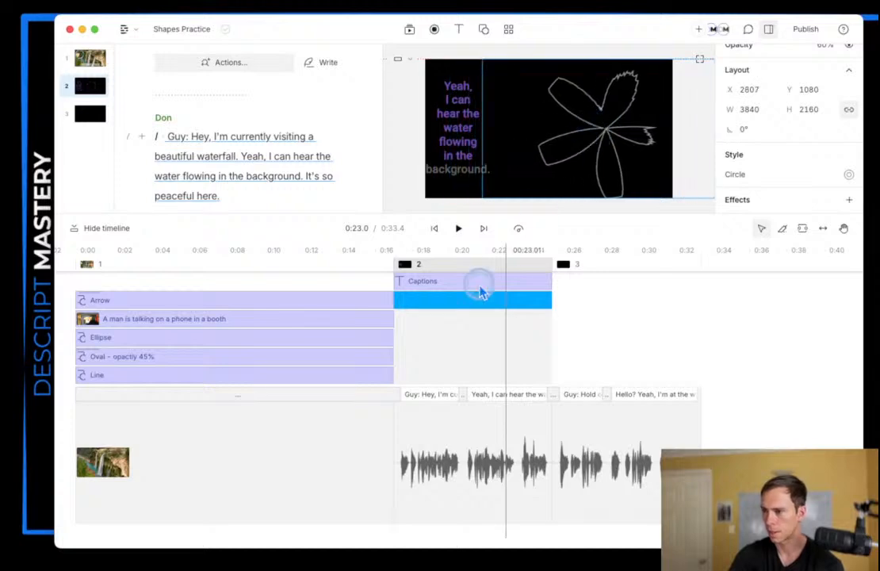
Step: Play scene 2 from near its start to preview the captions beside the circular waveform, and pause
click(434, 230)
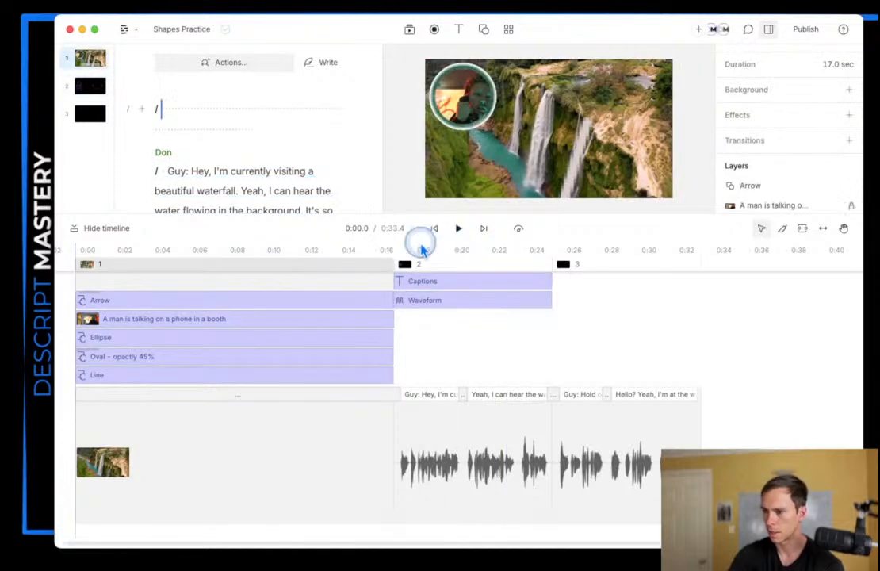
click(424, 252)
click(458, 228)
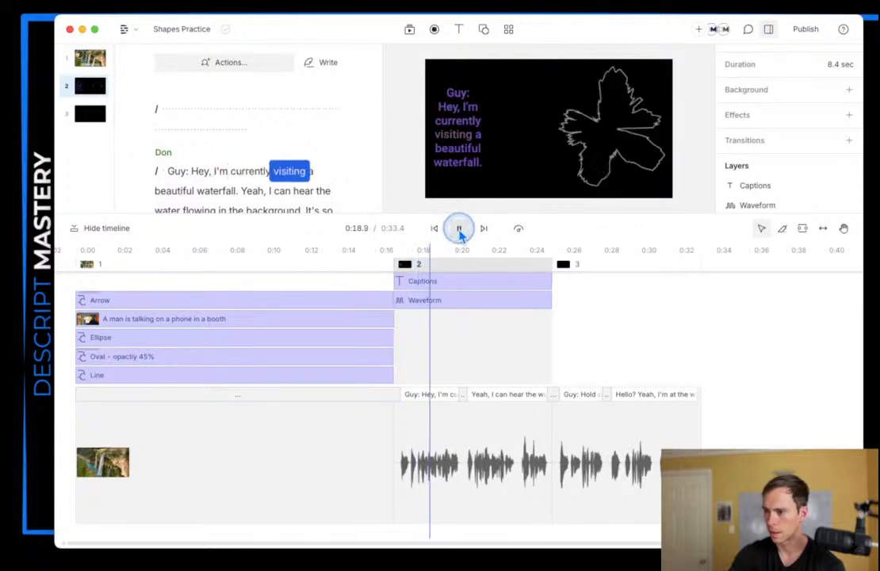
click(459, 229)
Step: Shift the captions slightly right on the canvas, and move the waveform left to about X 2681
click(466, 142)
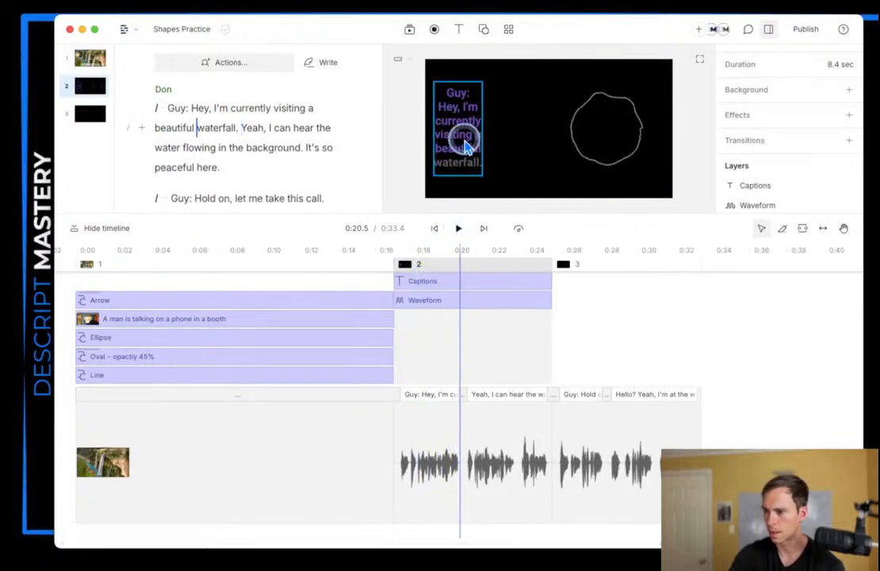
click(629, 141)
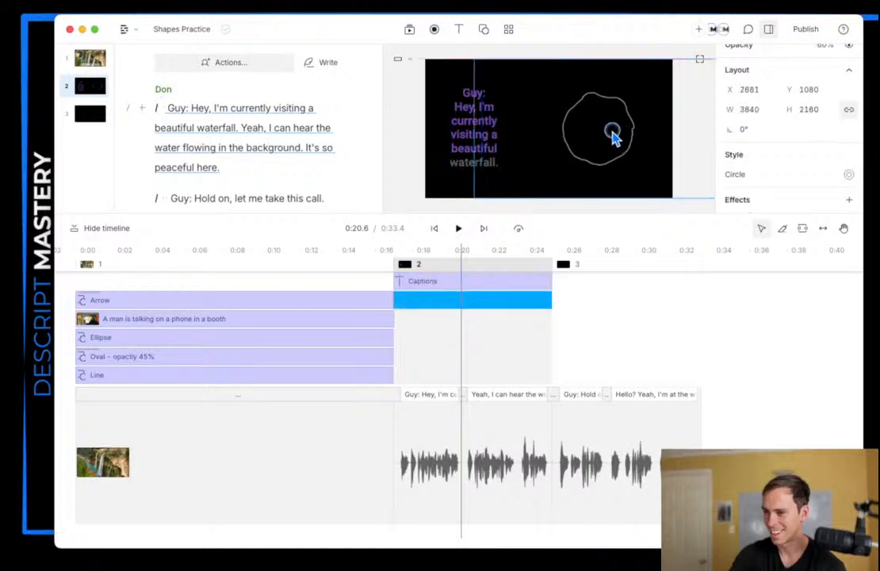
click(605, 136)
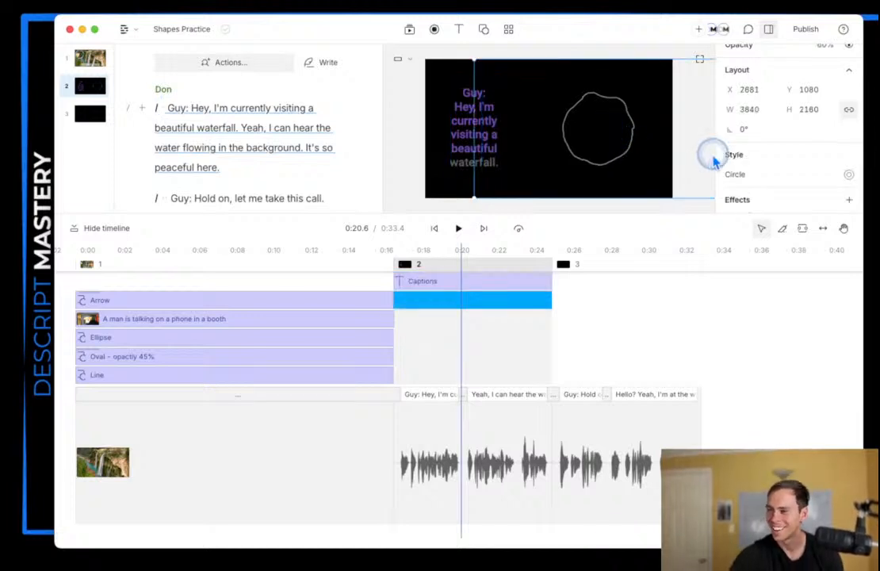
Step: Change the waveform's style to Ring and play a short part of scene 2 to preview it
click(757, 174)
click(765, 225)
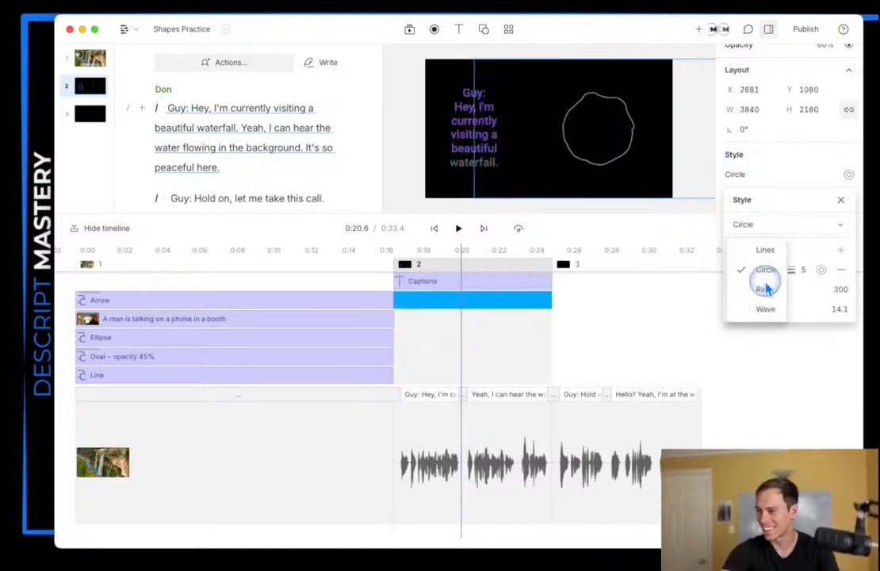
click(764, 290)
click(459, 229)
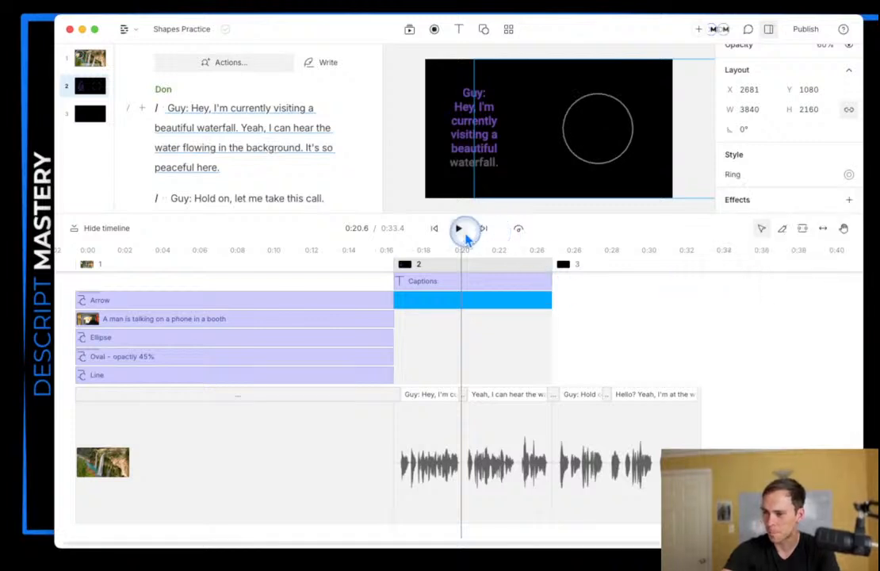
click(459, 229)
click(459, 229)
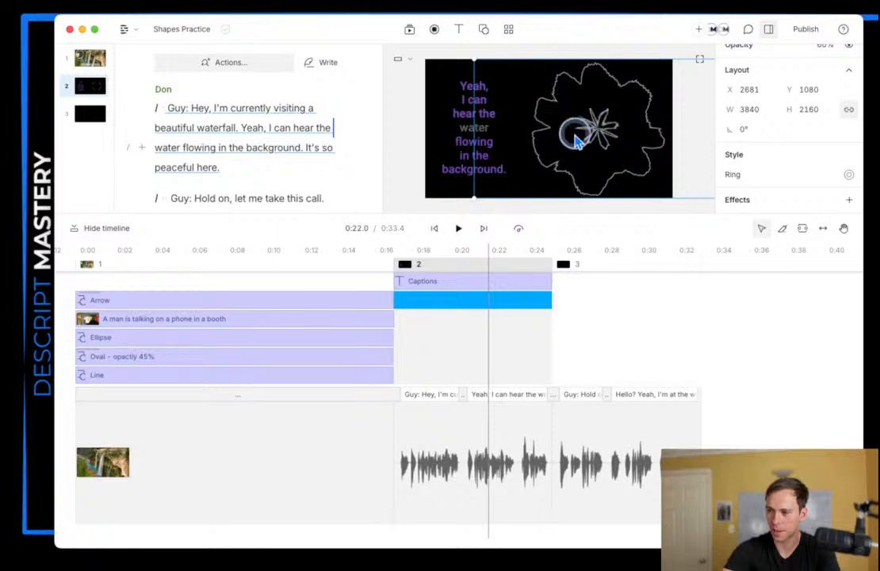
Step: Change the waveform's style to Wave and play scene 2 from the playhead to preview it
click(743, 174)
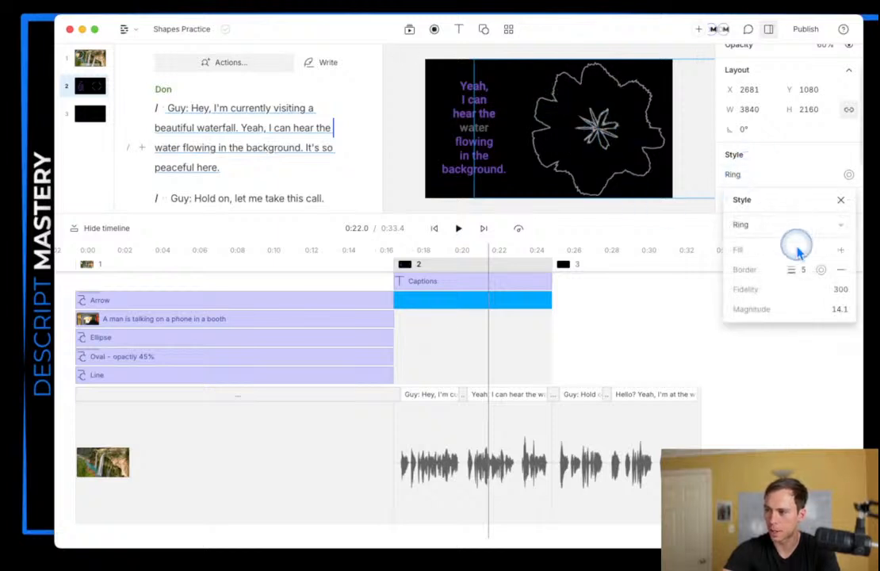
click(747, 224)
click(773, 311)
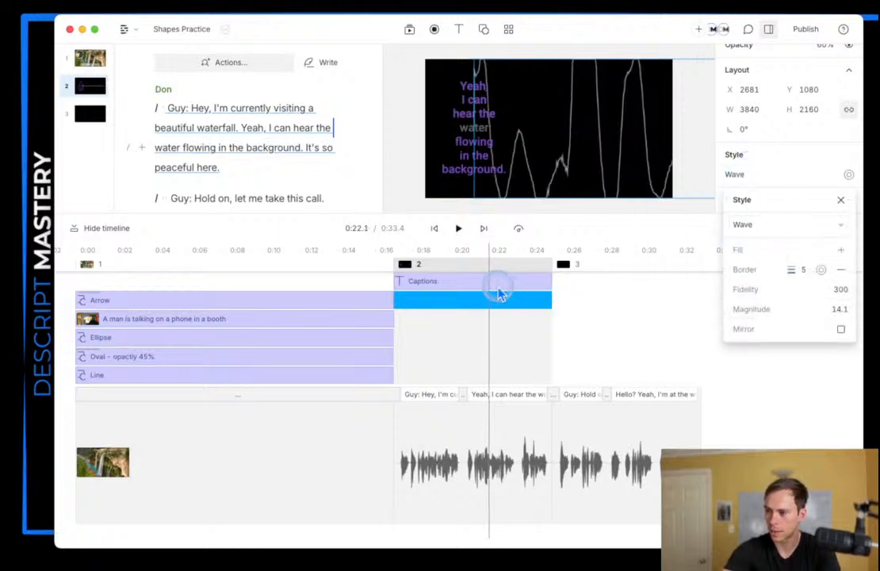
key(Escape)
click(458, 228)
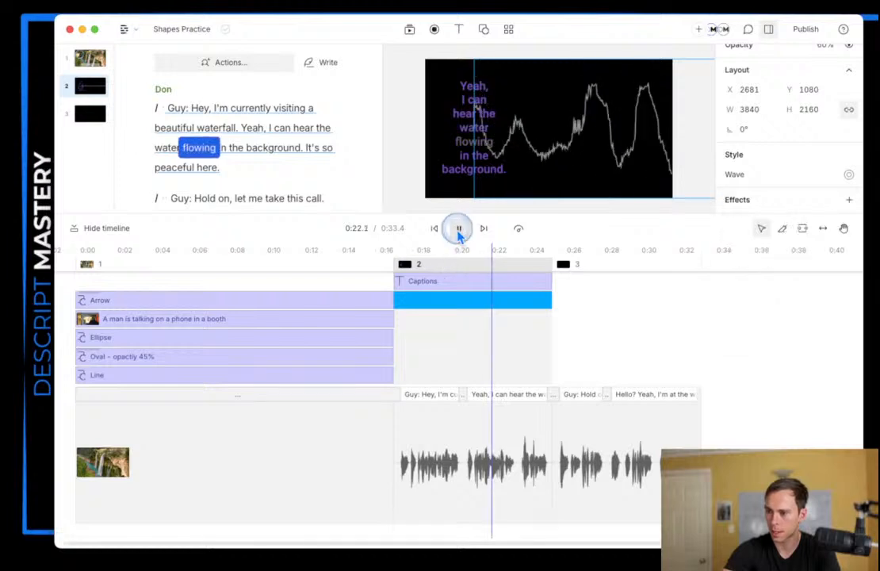
Step: Switch the waveform's style back to Lines and close the style settings
click(734, 174)
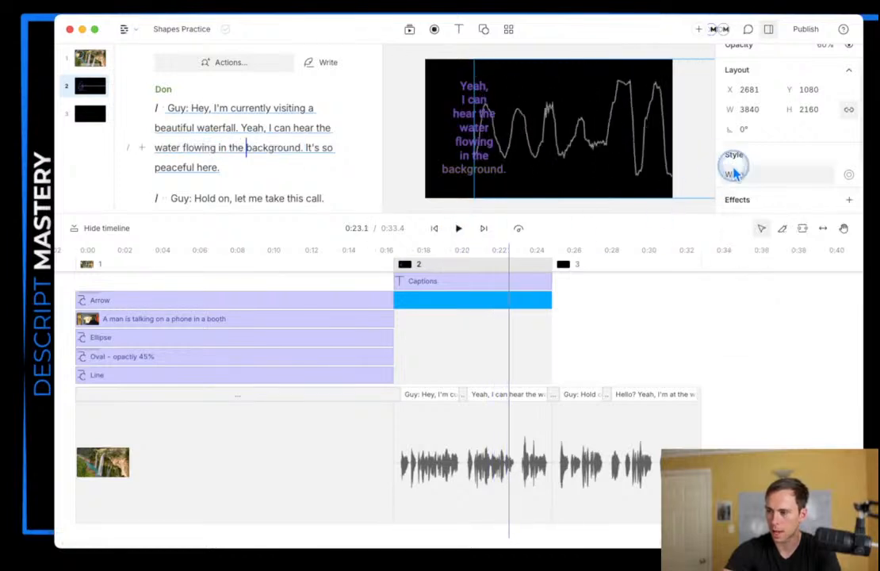
click(772, 225)
click(764, 249)
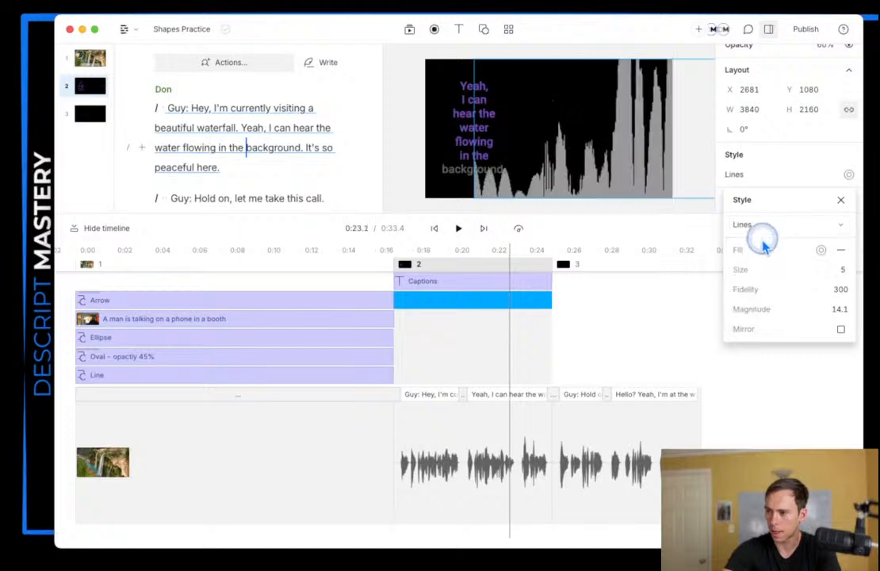
click(627, 160)
Step: Set the waveform's fill colour to a bright teal, hex 05f0cd, at 100%
click(759, 175)
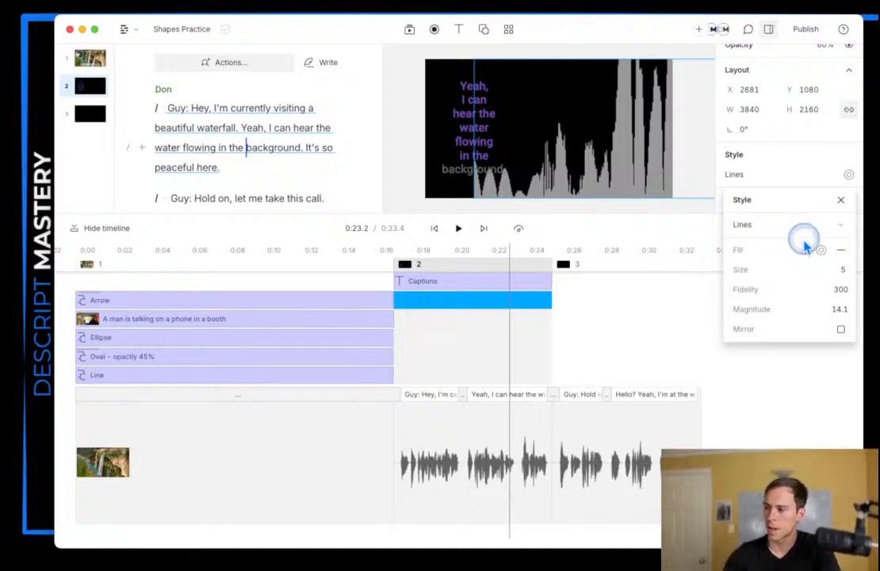
click(821, 250)
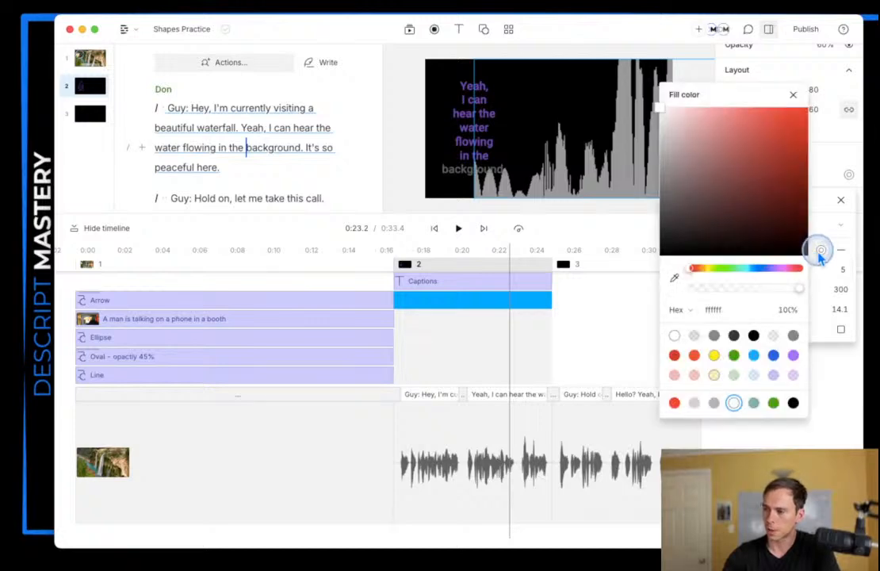
mouse_move(713, 184)
mouse_down()
mouse_move(816, 111)
mouse_move(807, 167)
mouse_move(719, 205)
mouse_move(636, 278)
mouse_move(658, 245)
mouse_move(662, 262)
mouse_up()
mouse_move(748, 198)
mouse_down()
mouse_move(730, 177)
mouse_move(683, 151)
mouse_up()
drag(723, 269, 745, 272)
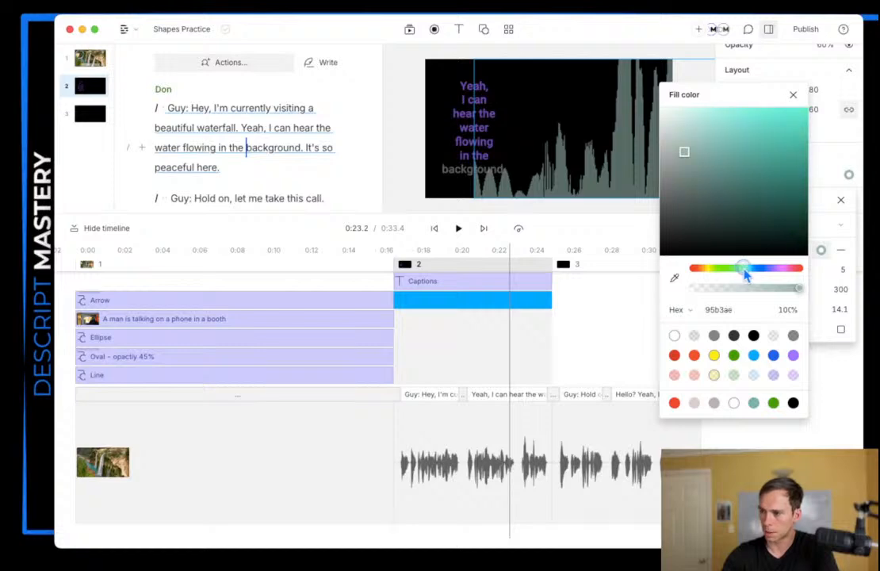
mouse_move(765, 178)
mouse_down()
mouse_move(778, 148)
mouse_move(804, 123)
mouse_up()
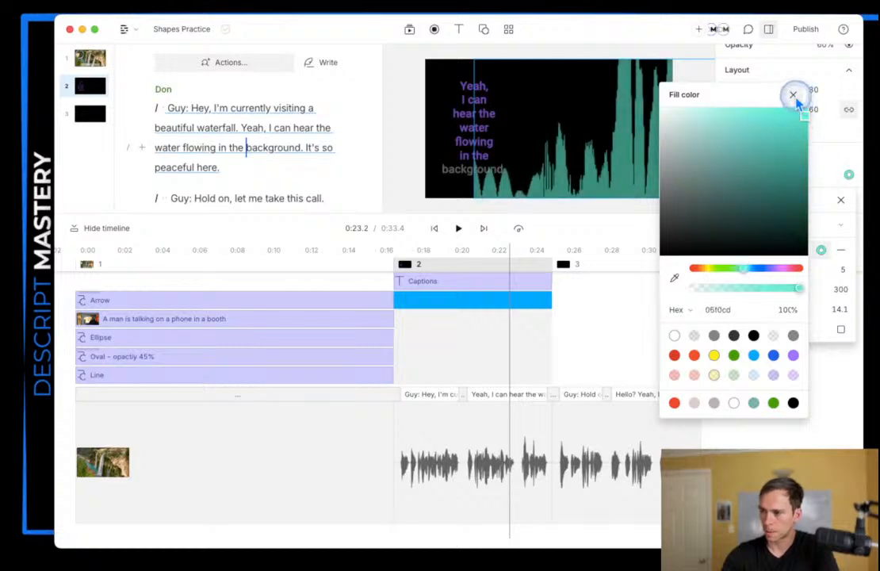
click(793, 95)
Step: Set the line size of the waveform to 3
click(840, 271)
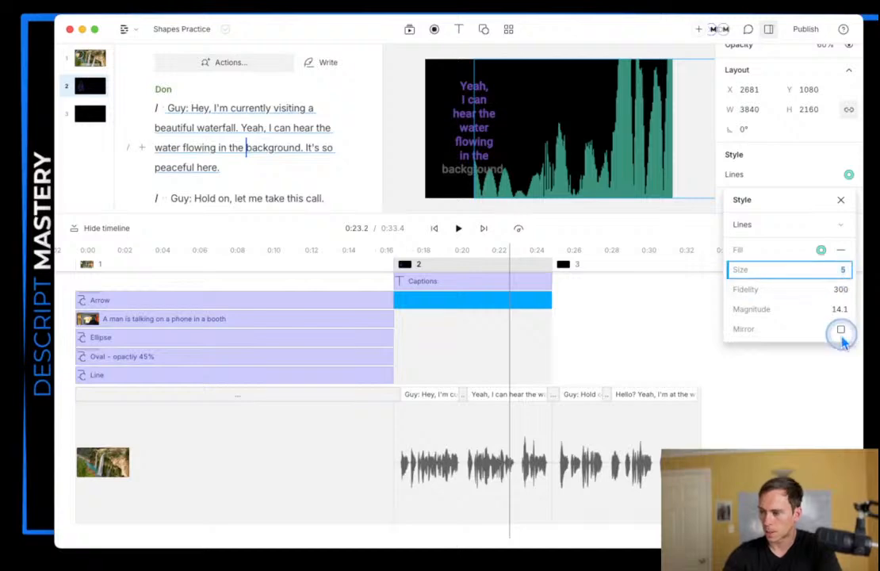
text(60)
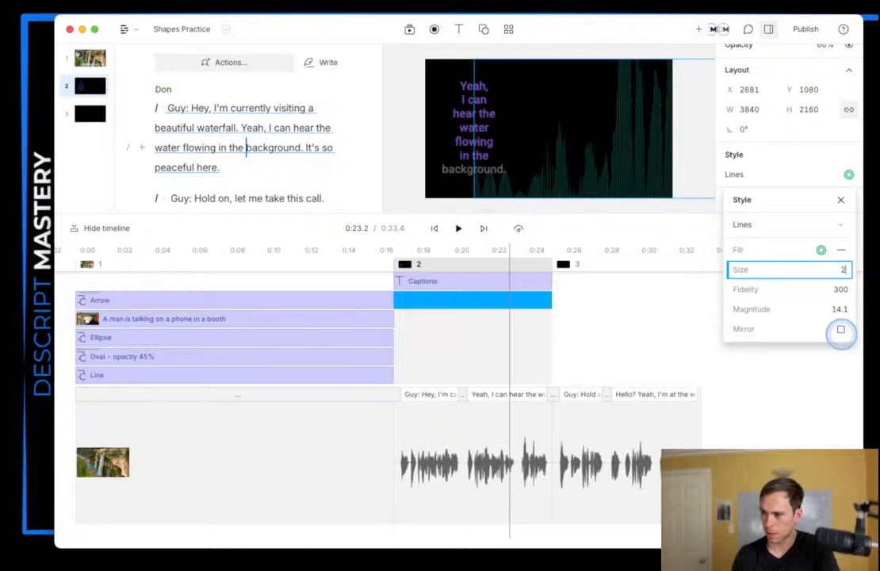
key(Up)
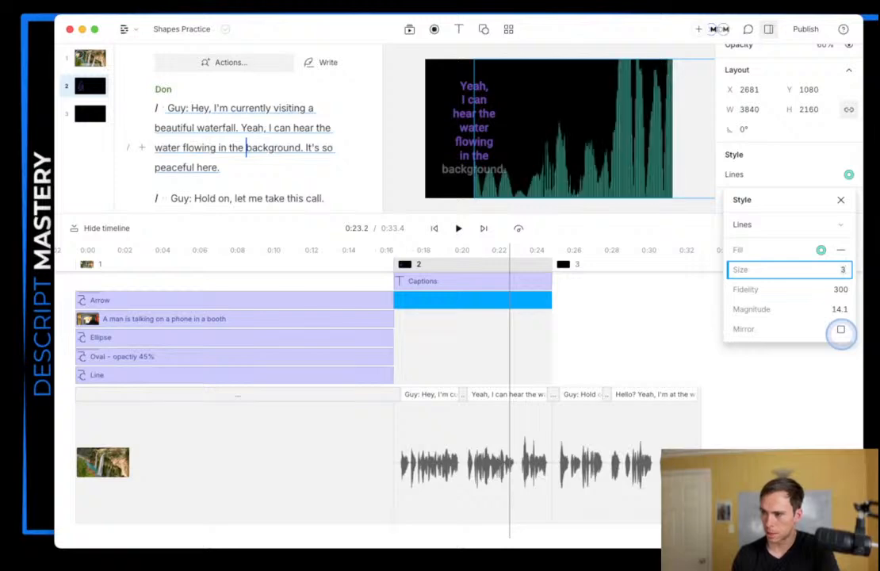
Step: Try a fidelity of 500 on the waveform, and reduce it to 15
key(Tab)
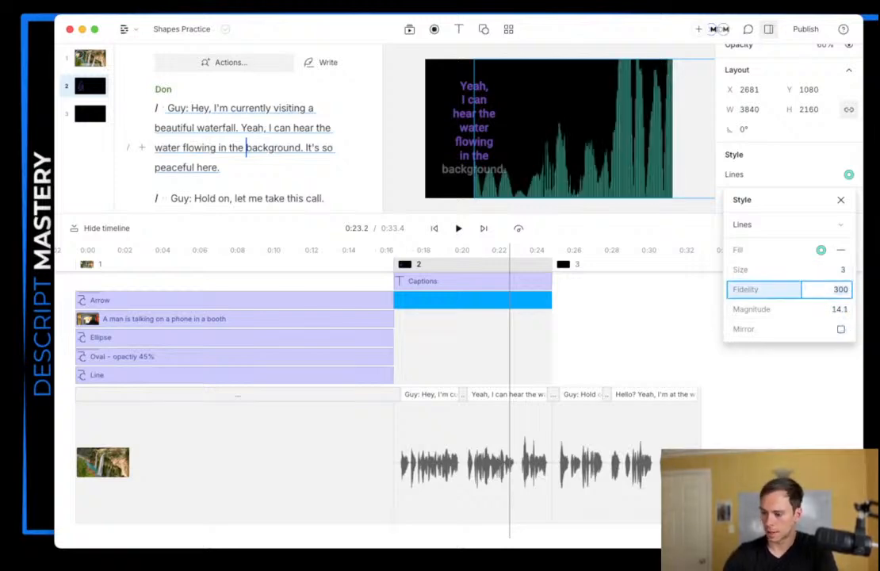
key(Return)
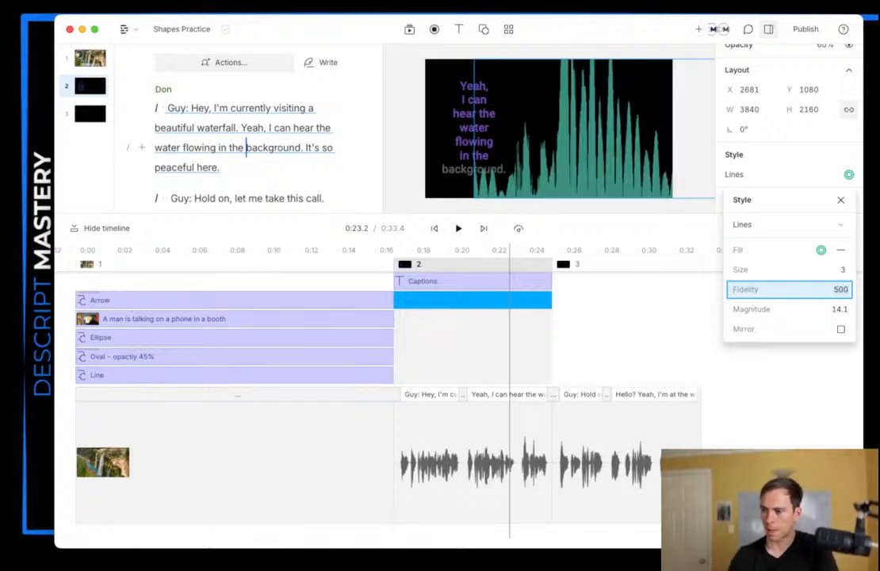
click(839, 290)
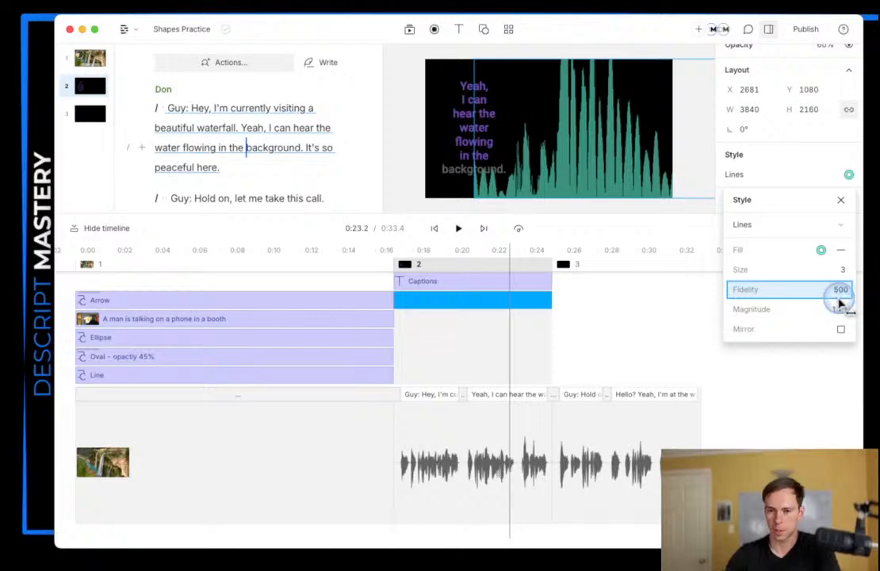
click(558, 168)
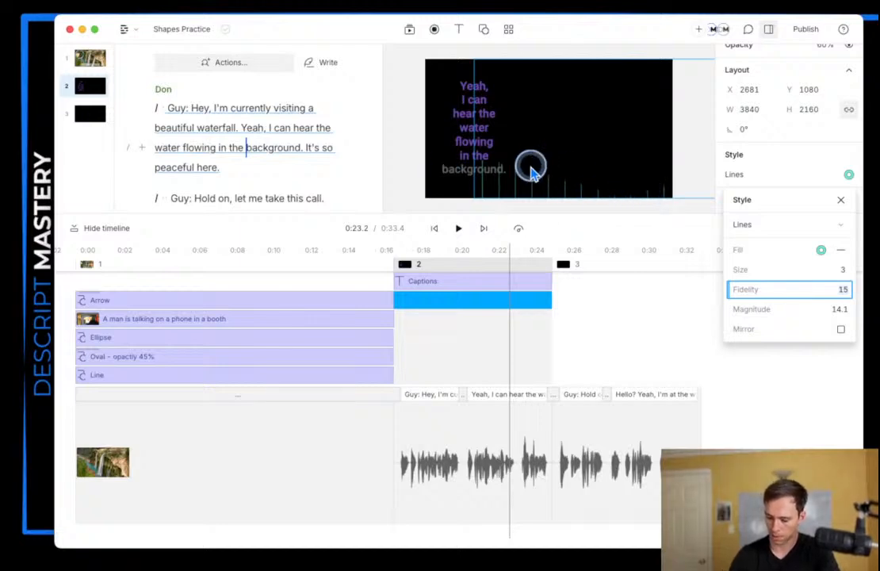
Step: Try a fidelity of 200 on the waveform, and raise it to 300
key(Return)
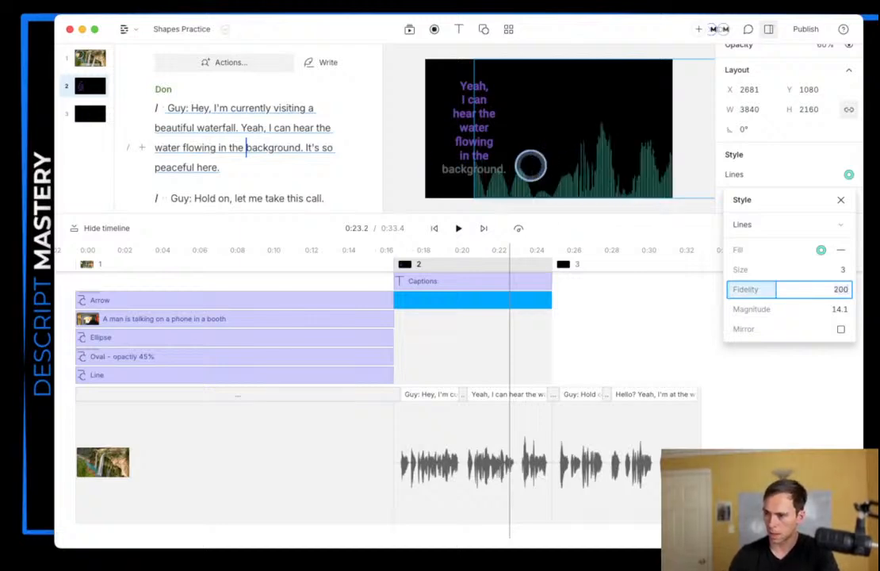
text(00)
key(Return)
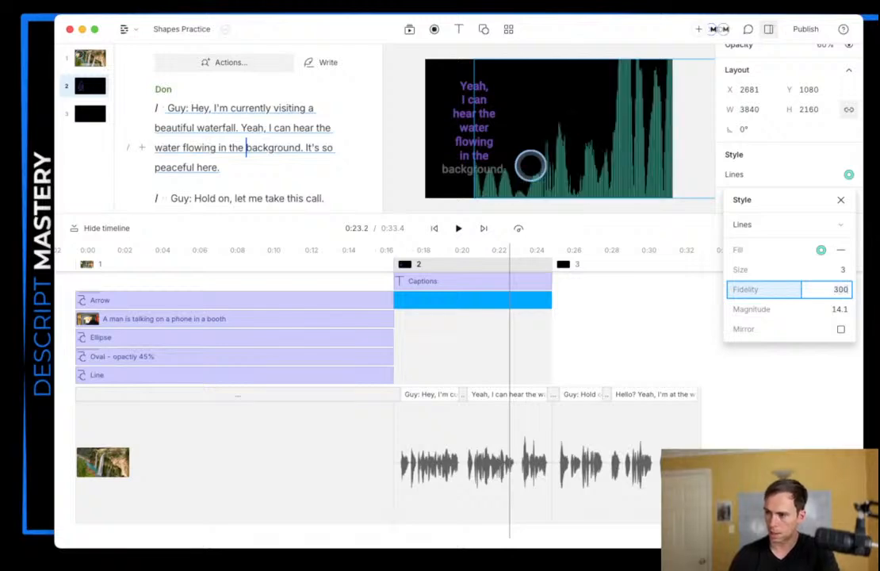
Step: Lower the waveform's magnitude gradually, trying 15, 10, 8 and 5, and settle on 6.5
click(822, 314)
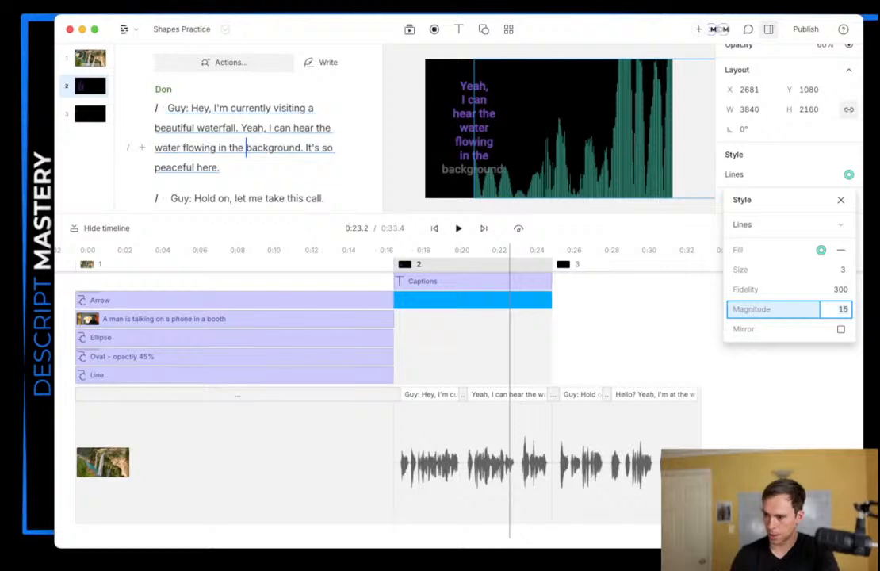
key(Down)
key(Down)
key(Down)
key(Down)
key(Down)
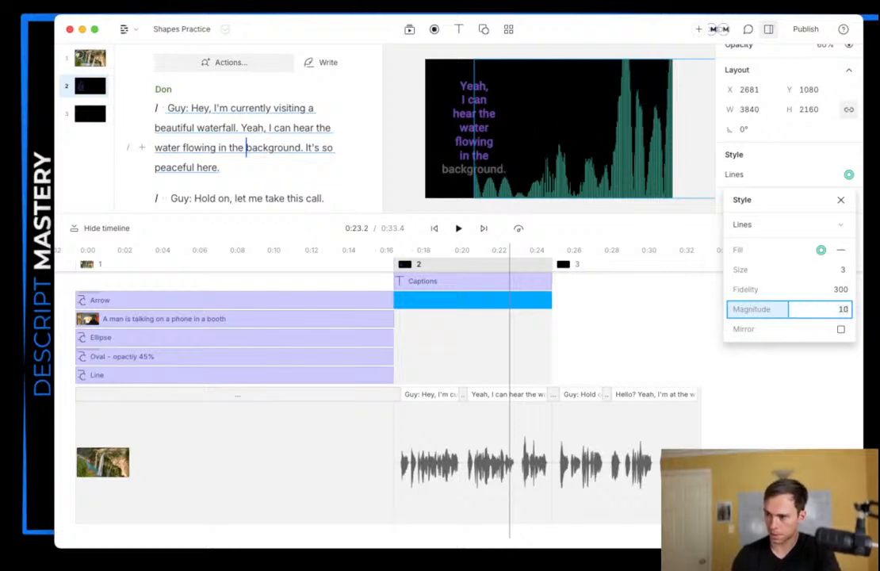
key(Down)
key(Down)
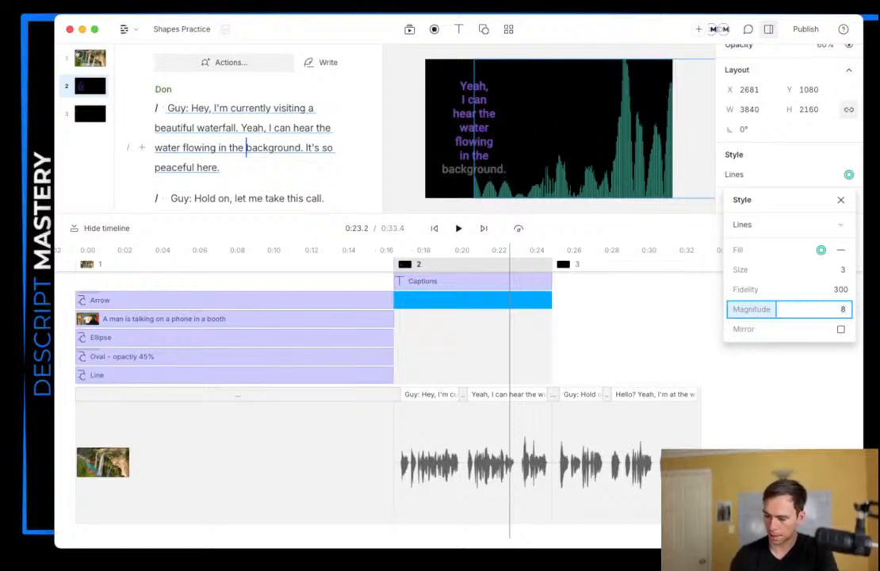
key(Return)
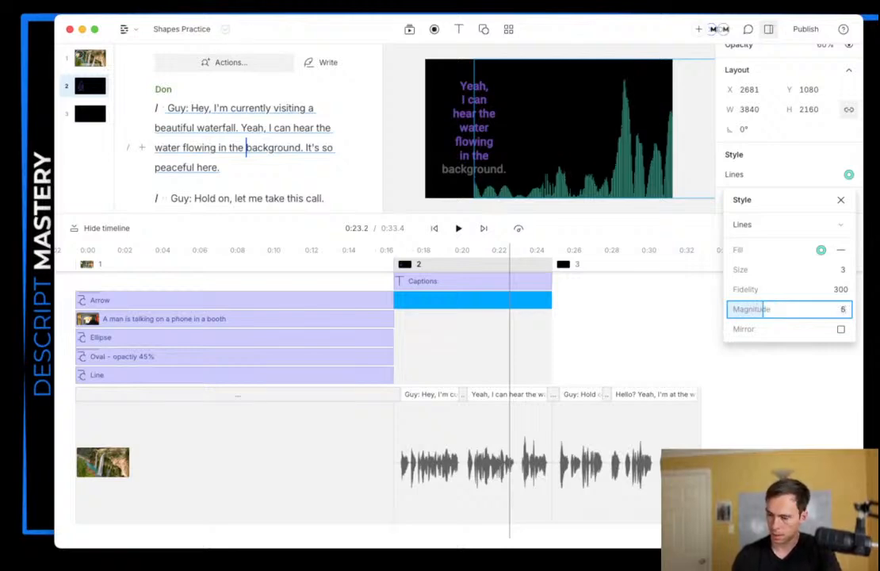
key(Up)
key(Up)
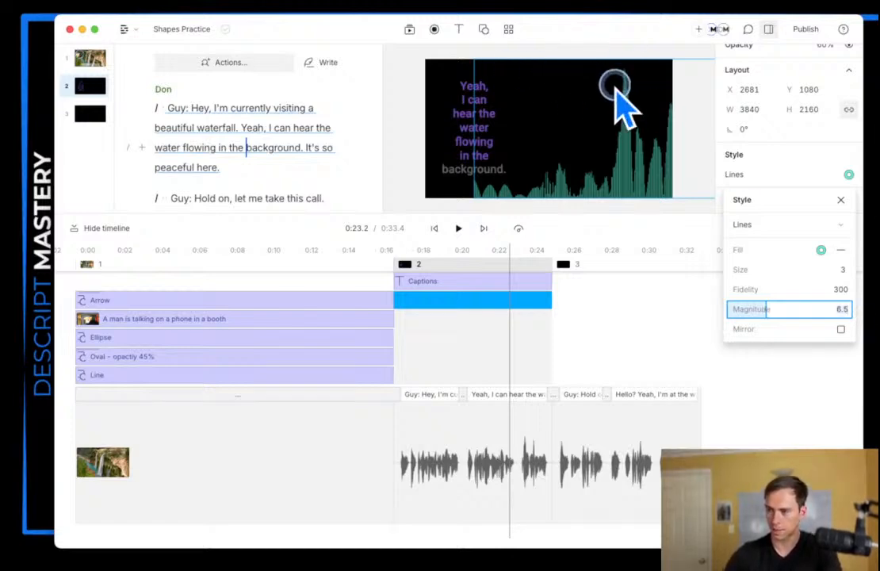
Step: Compare the waveform with and without Mirror, keep Mirror enabled and close the style settings
click(840, 329)
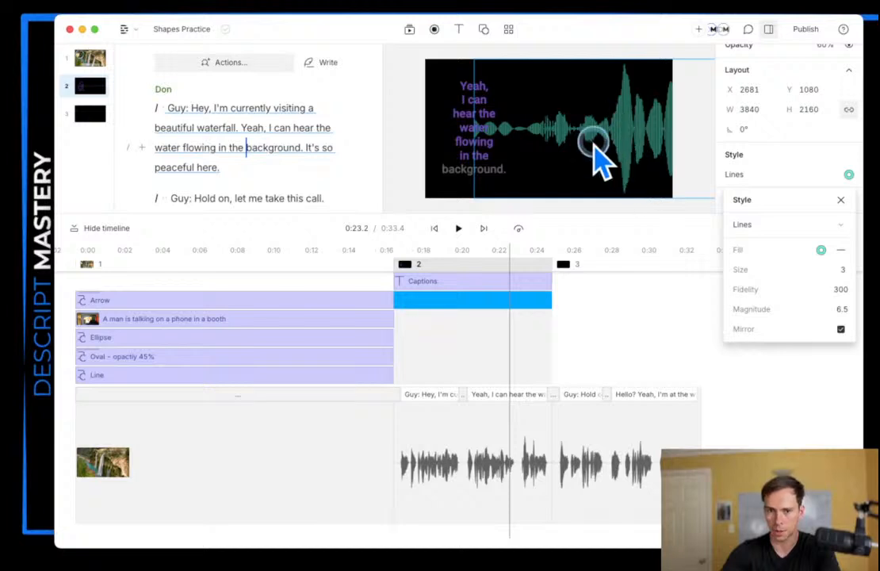
click(840, 329)
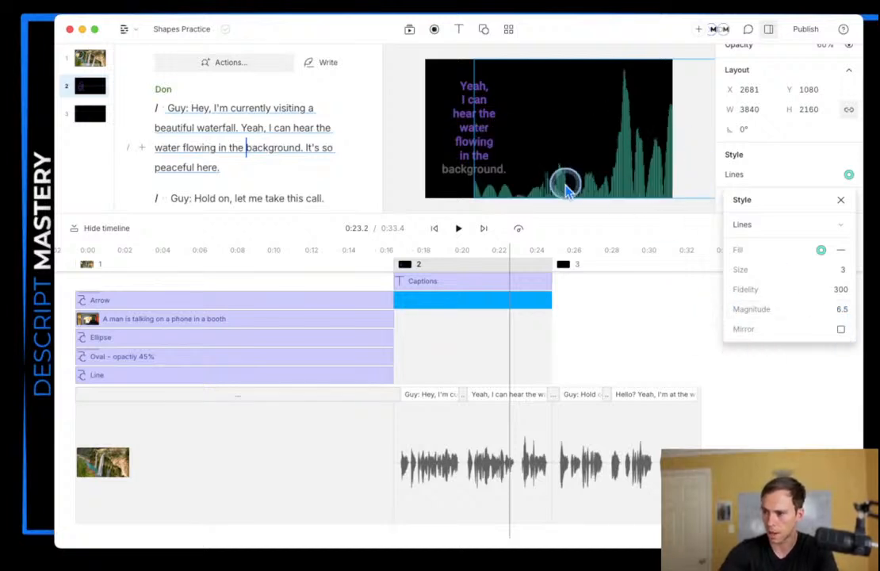
click(841, 330)
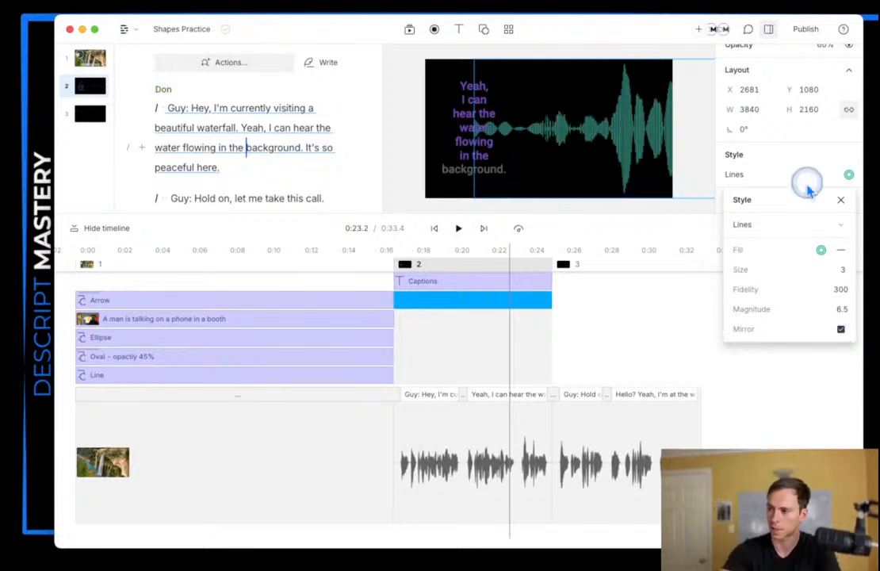
click(841, 200)
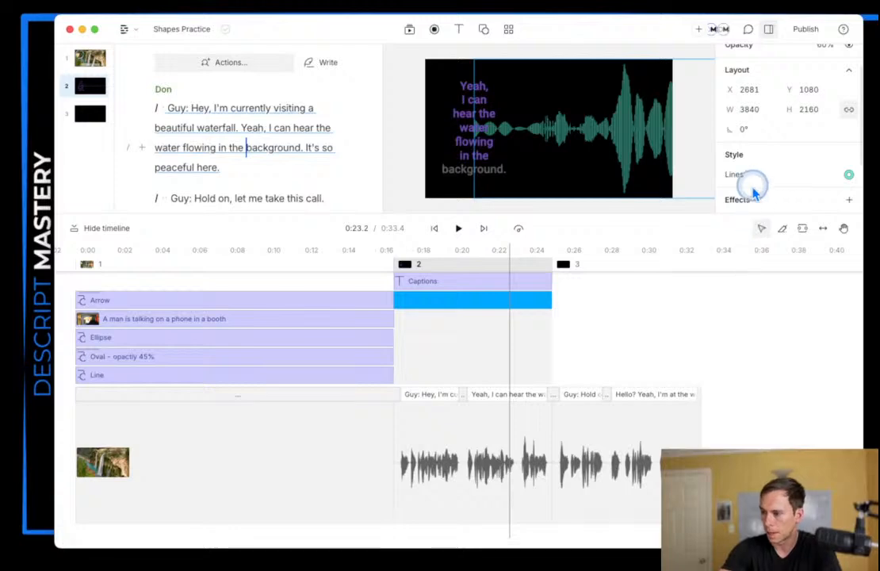
Step: Search the stock videos for "waterfall" and add the clip of a waterfall flowing into a river to scene 2
scroll(793, 154, down, 2)
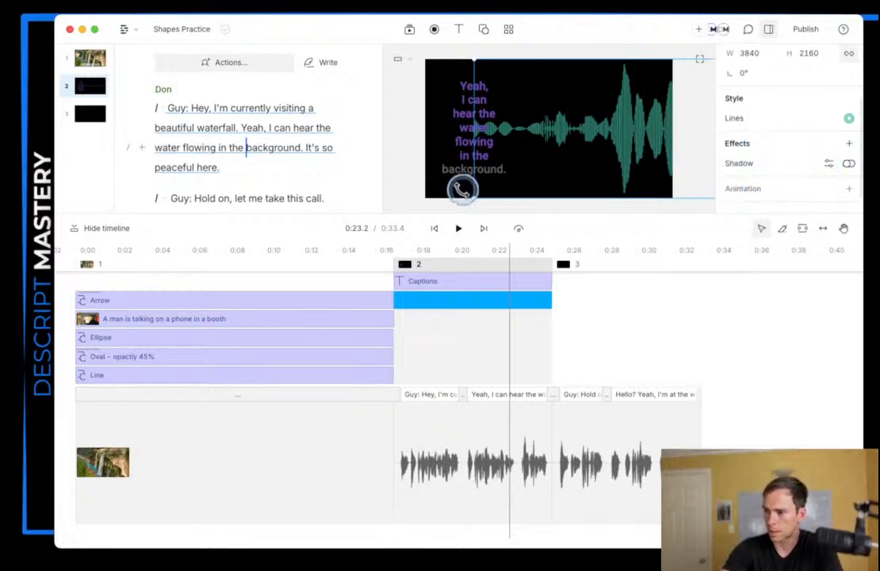
click(442, 186)
click(408, 32)
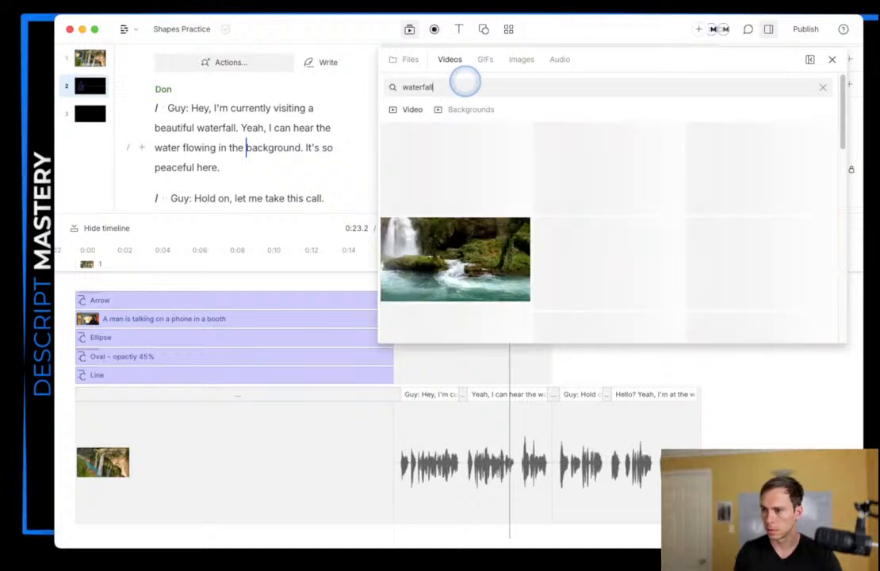
click(460, 241)
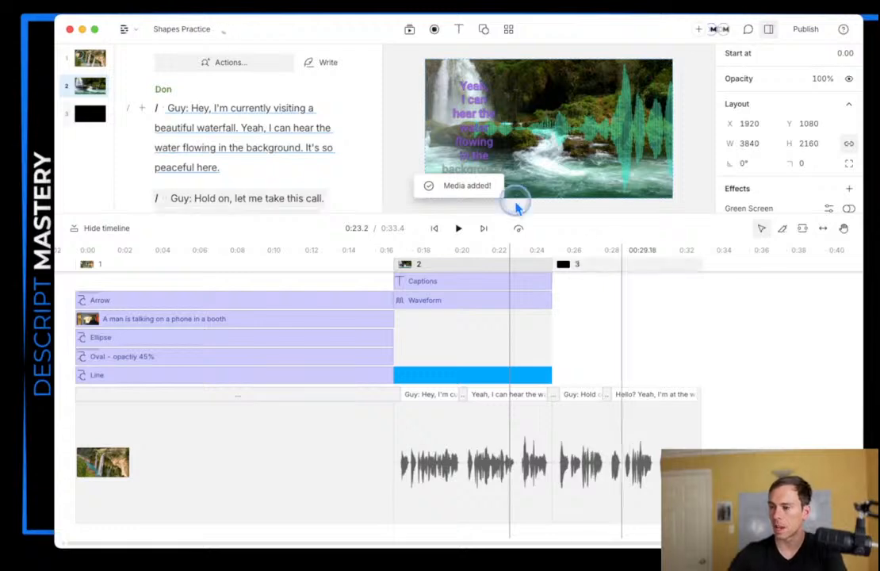
Step: Enable the Shadow effect on the captions and check its blur and colour settings
click(471, 139)
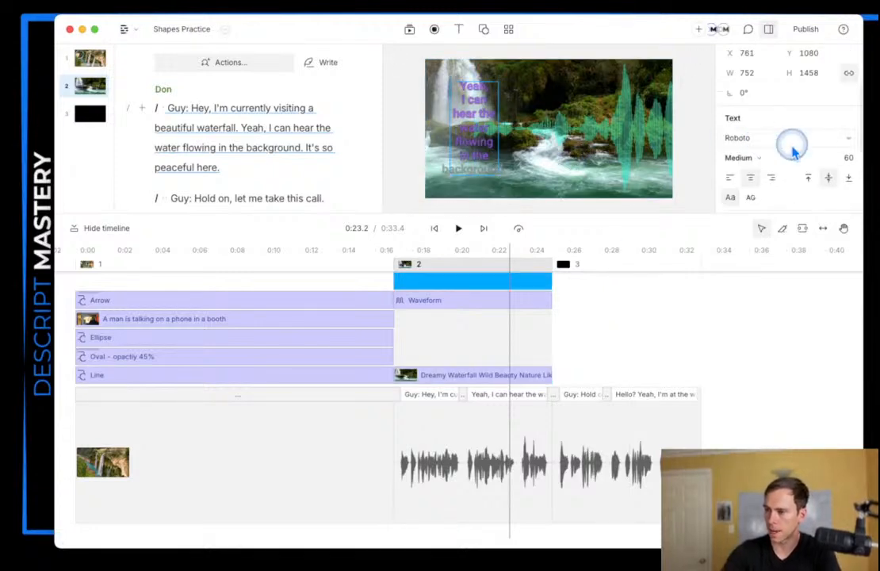
scroll(791, 149, down, 3)
scroll(792, 152, down, 3)
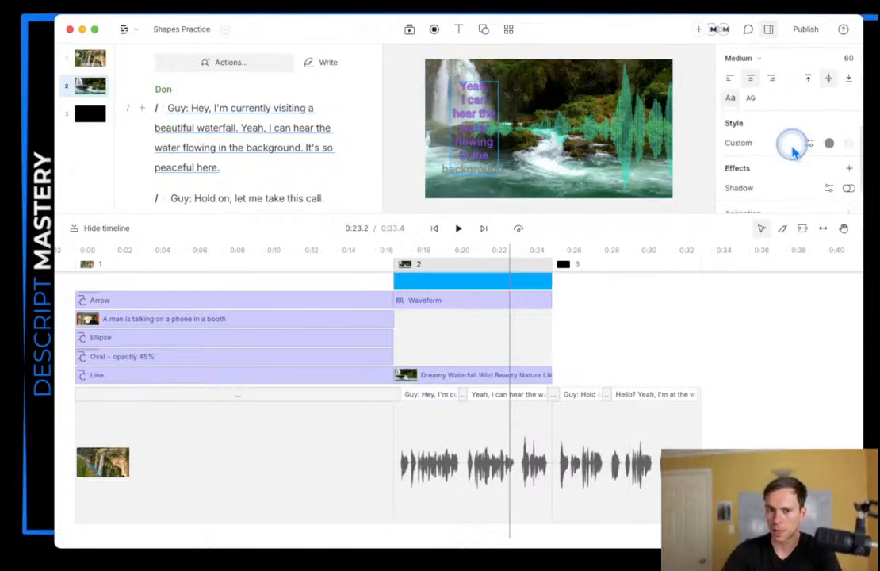
scroll(793, 170, down, 1)
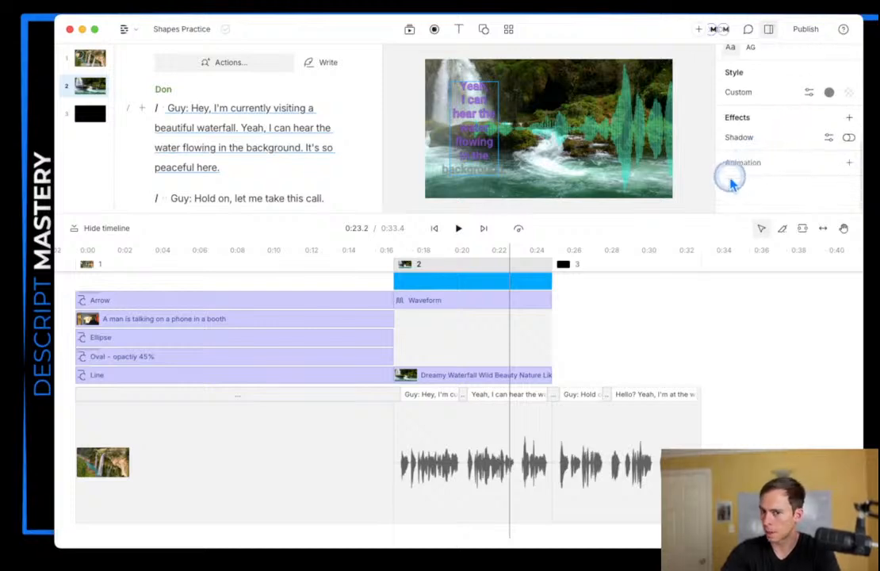
click(848, 138)
click(827, 139)
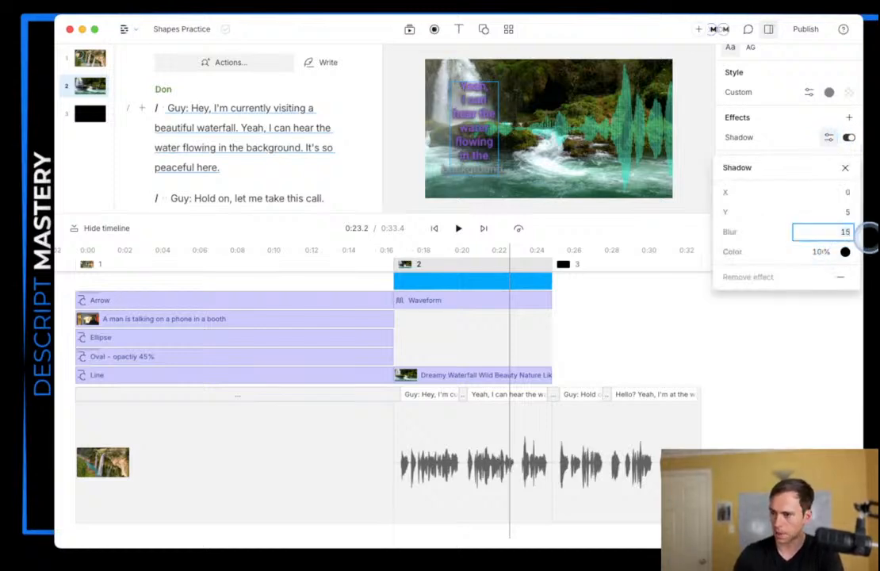
click(784, 140)
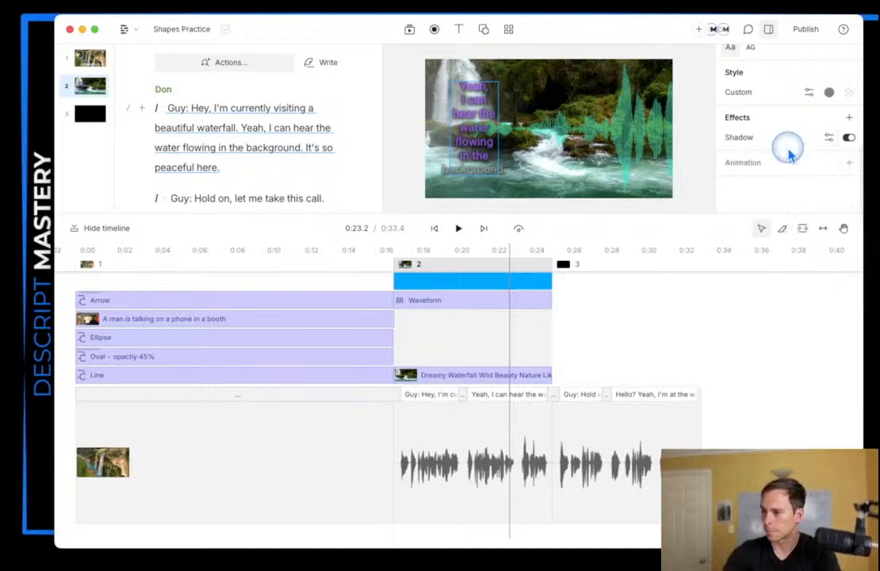
Step: Add a black background to the captions' custom style and close the style settings
scroll(788, 155, up, 2)
click(809, 137)
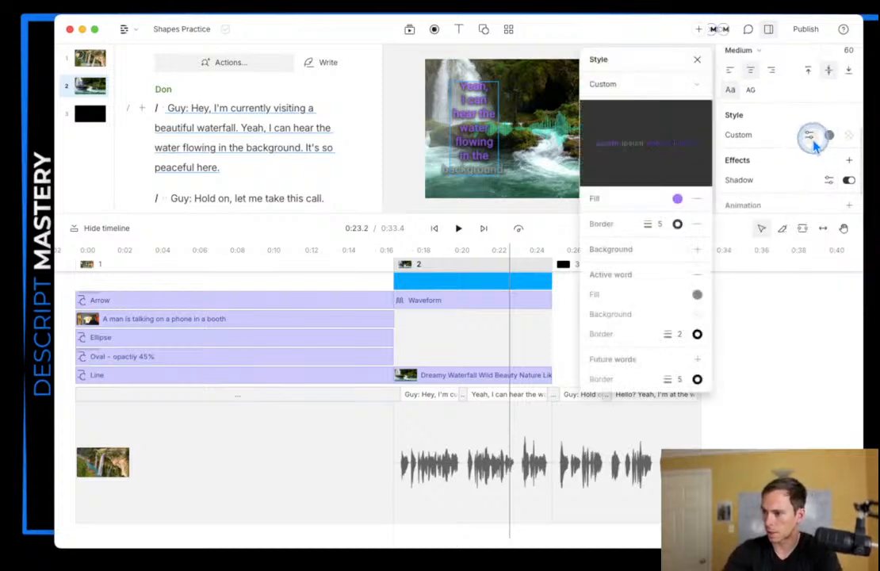
click(695, 251)
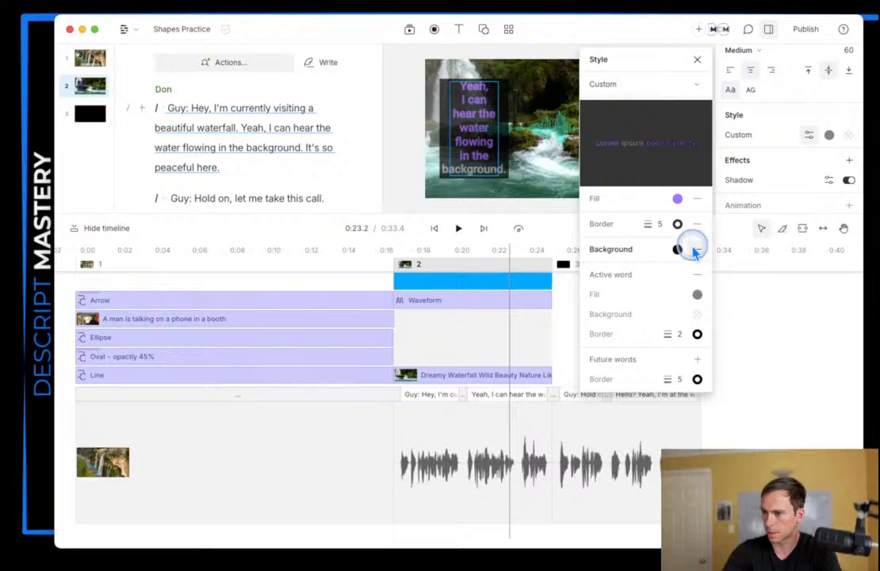
click(764, 331)
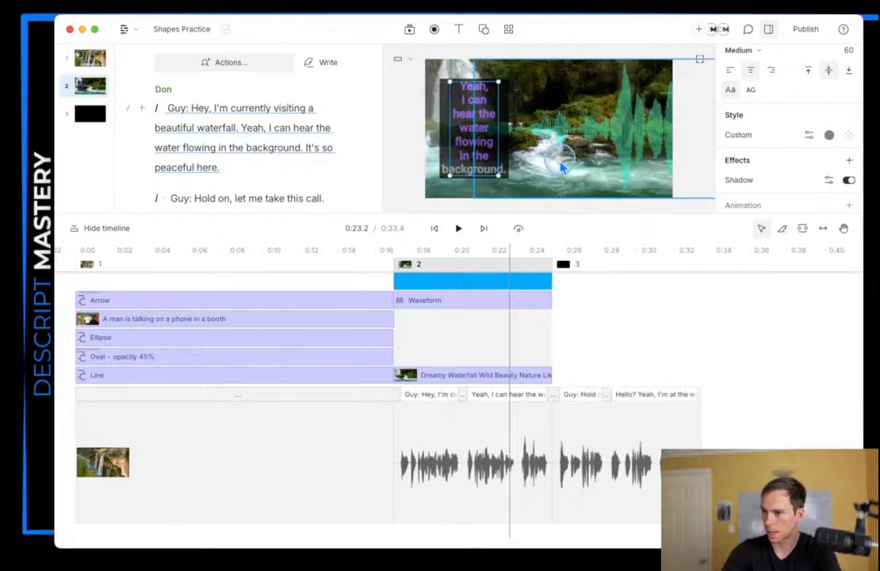
Step: Play scene 2 from about 0:19 to preview the captions and waveform over the waterfall video
click(437, 340)
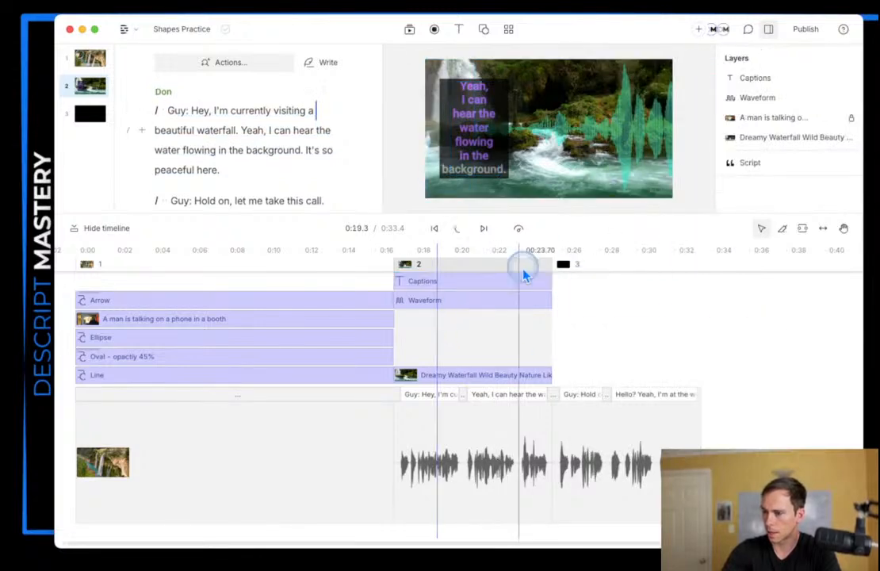
click(459, 231)
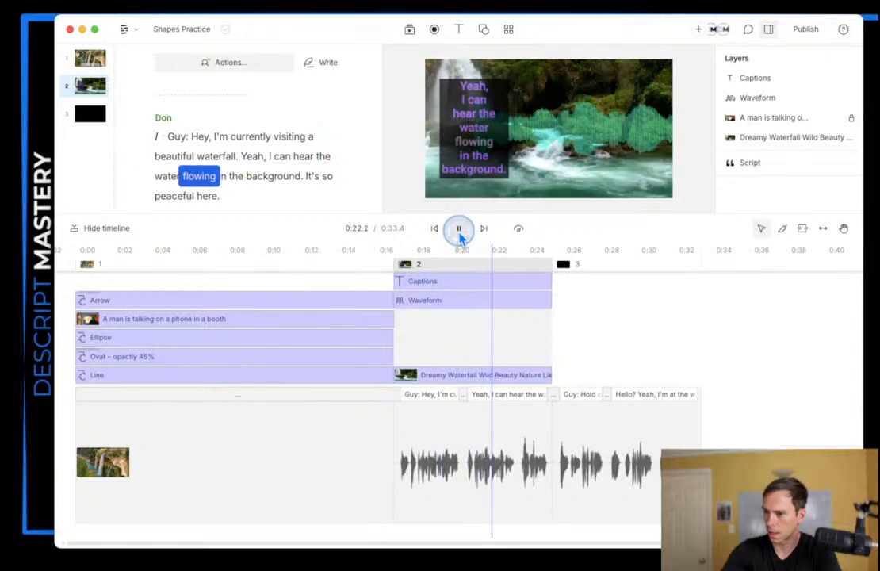
click(459, 229)
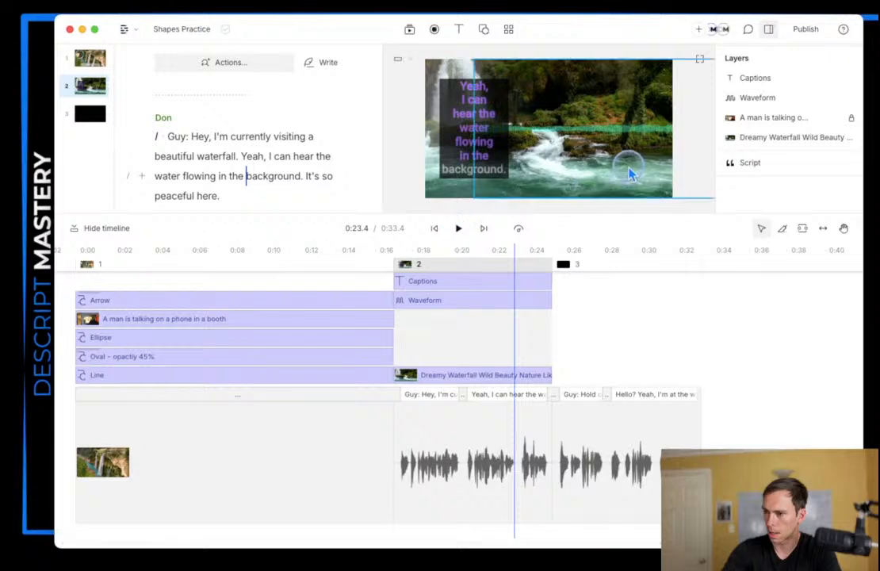
Step: Widen the waveform to about 4601 so that it reaches the scene's left edge, and play back the result
click(468, 131)
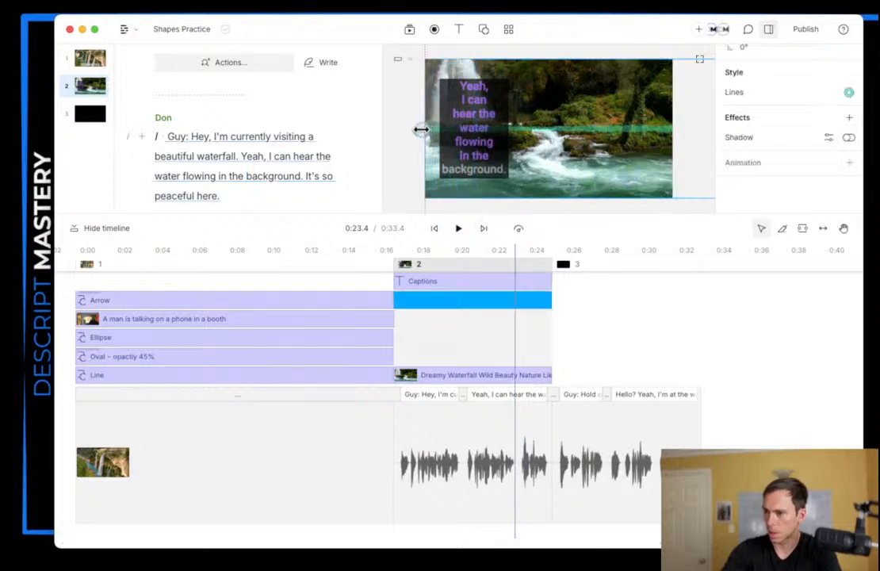
click(459, 230)
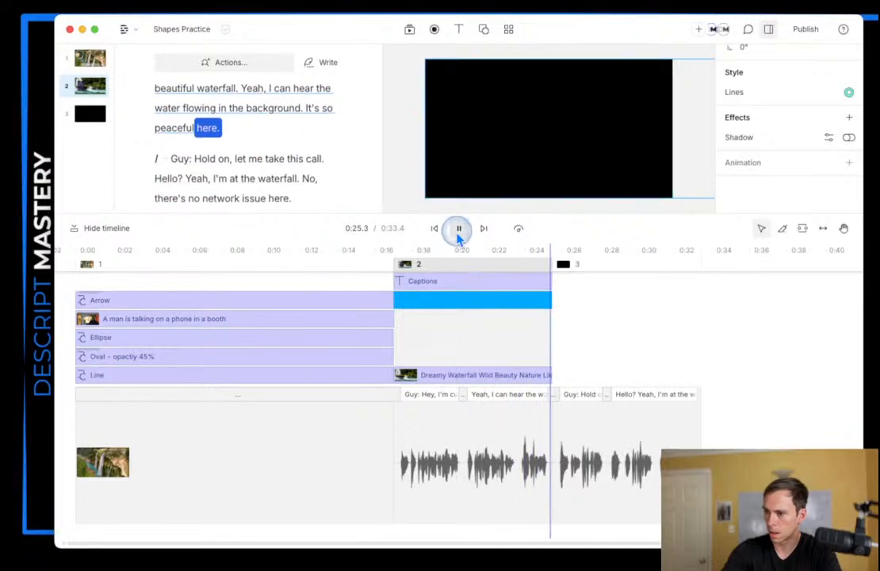
click(458, 229)
Step: Move the playhead to 0:19.7, select the waveform and review its layout, style and effects properties
click(473, 282)
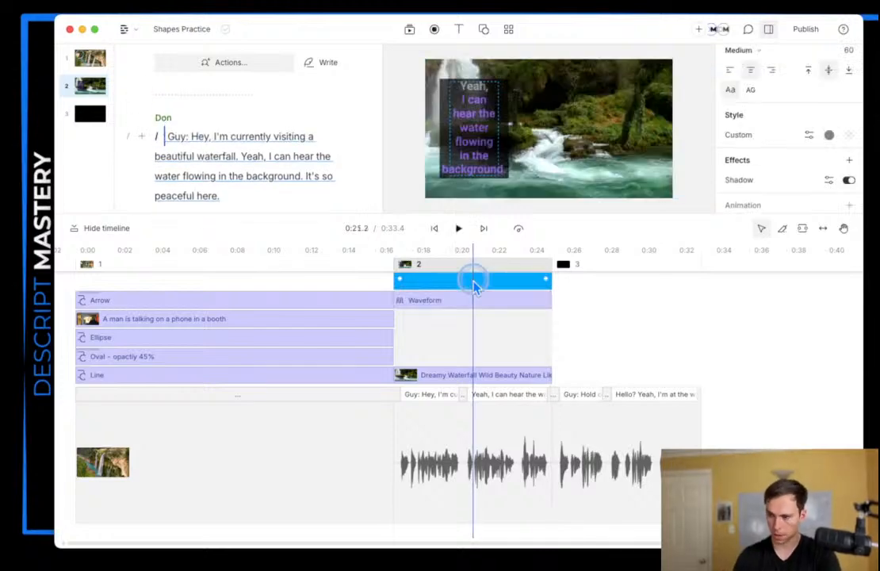
click(448, 332)
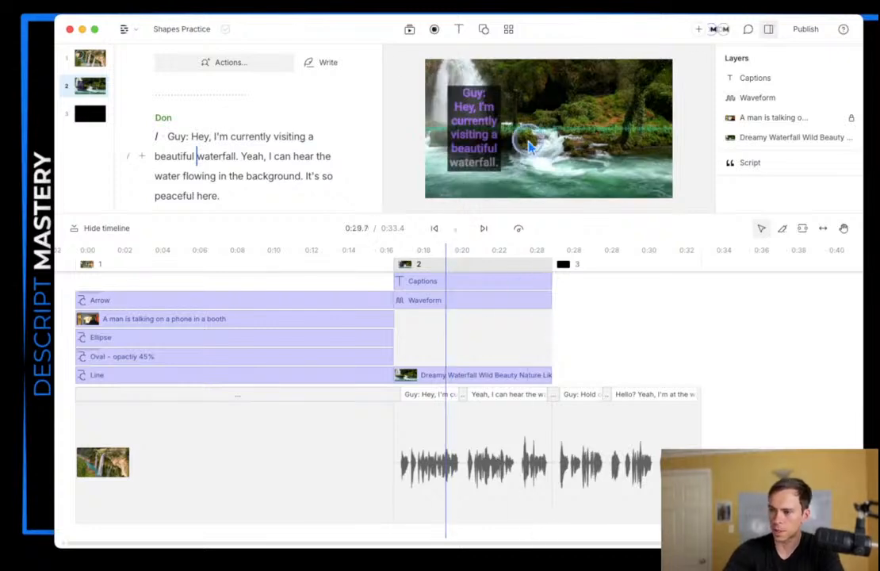
click(446, 300)
scroll(783, 201, up, 1)
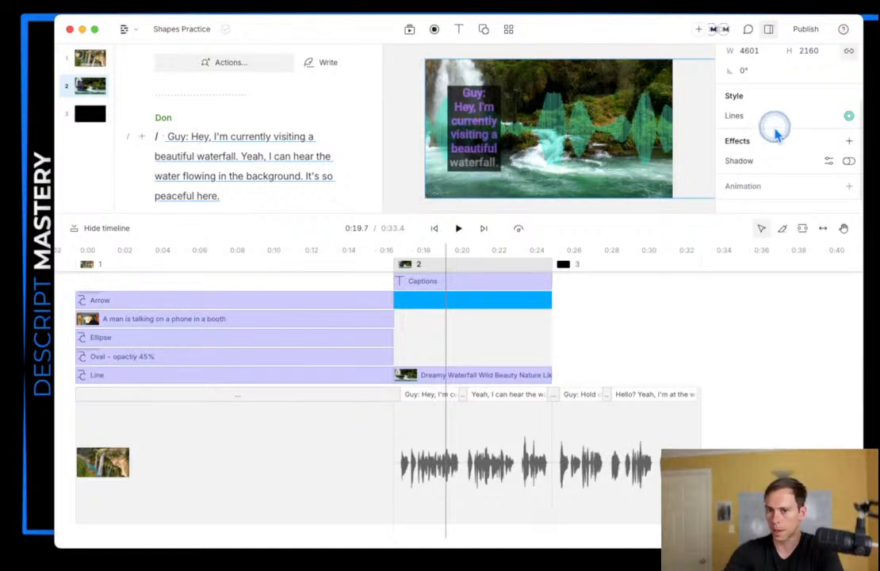
scroll(781, 186, up, 3)
scroll(781, 187, down, 3)
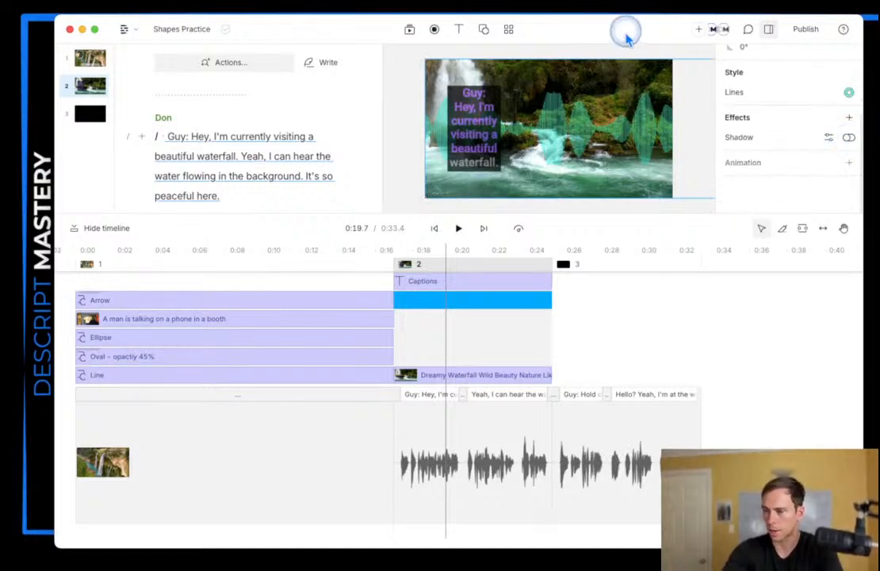
Step: Insert a progress bar into scene 2 and align it with the bottom edge of the frame
click(483, 30)
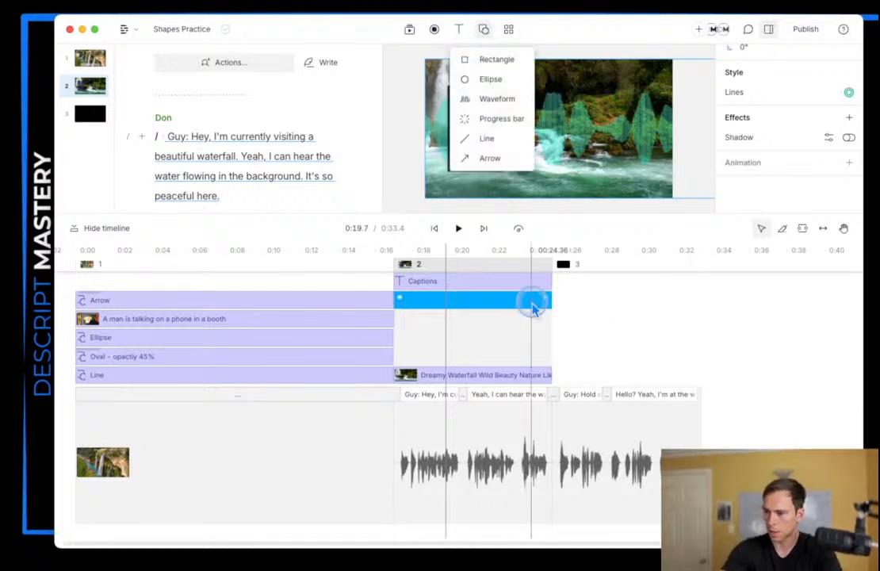
click(504, 119)
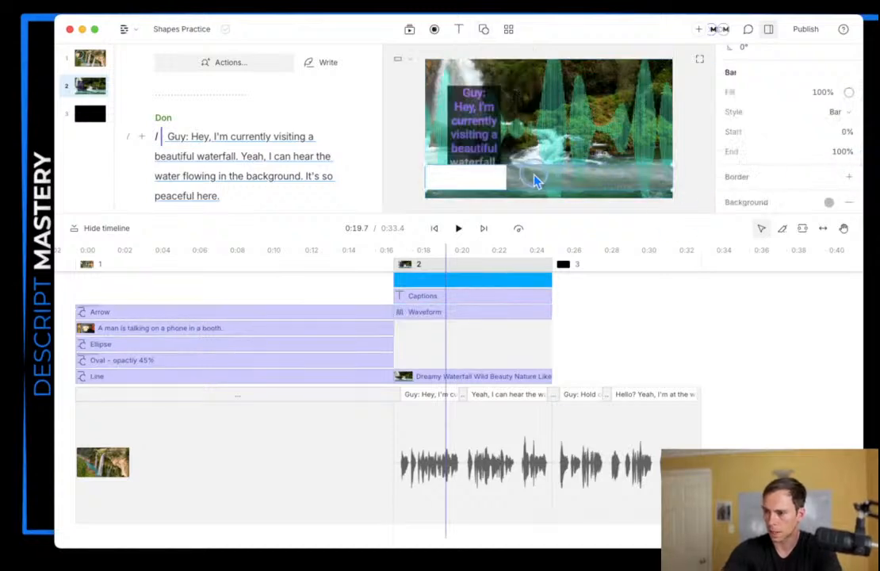
drag(531, 181, 532, 179)
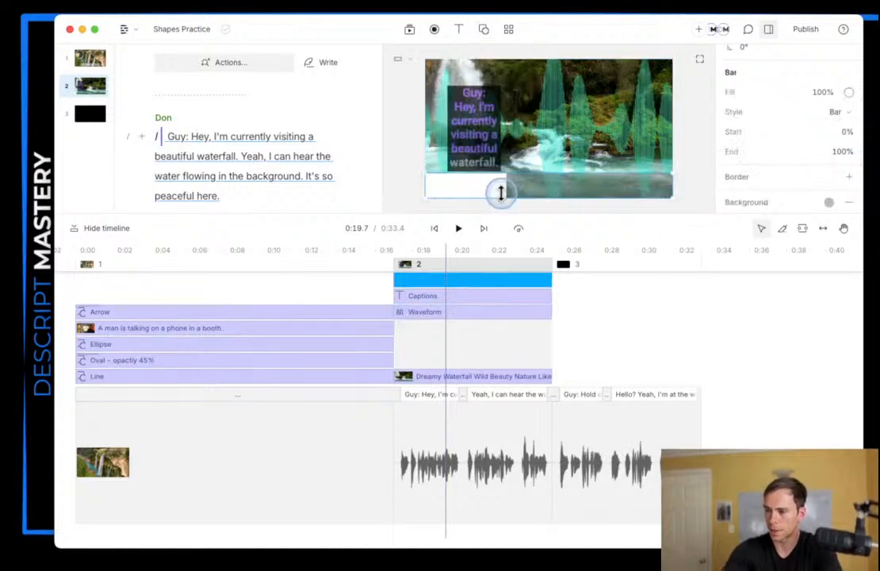
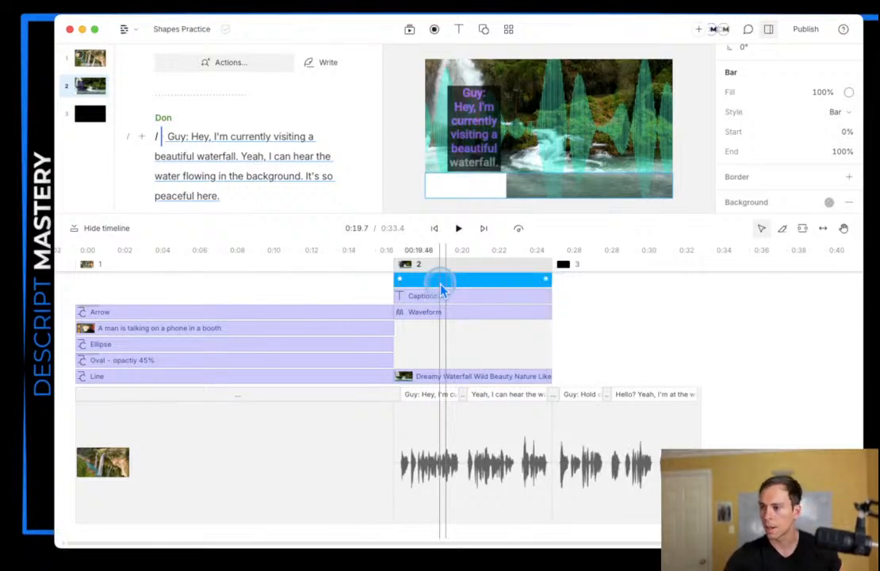
Step: Scrub the playhead through scene 2 and play from 0:20.1 to preview the progress bar
click(412, 272)
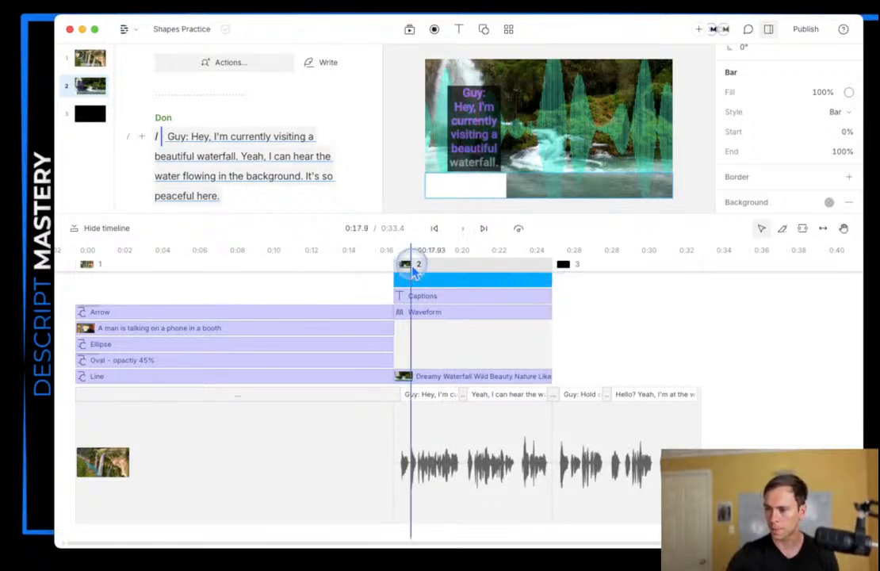
drag(413, 267, 452, 286)
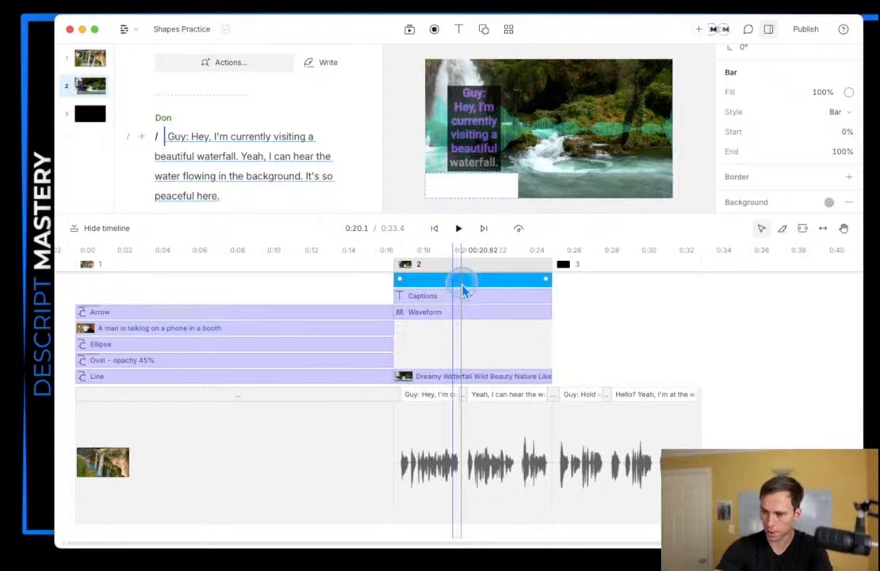
click(458, 229)
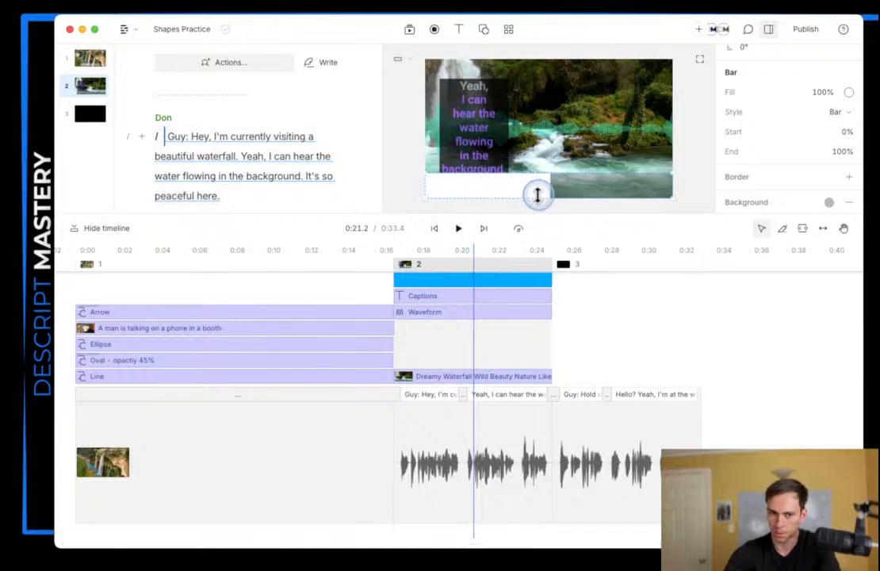
Step: Set the progress bar's fill to bright green at 85% opacity
scroll(801, 178, up, 3)
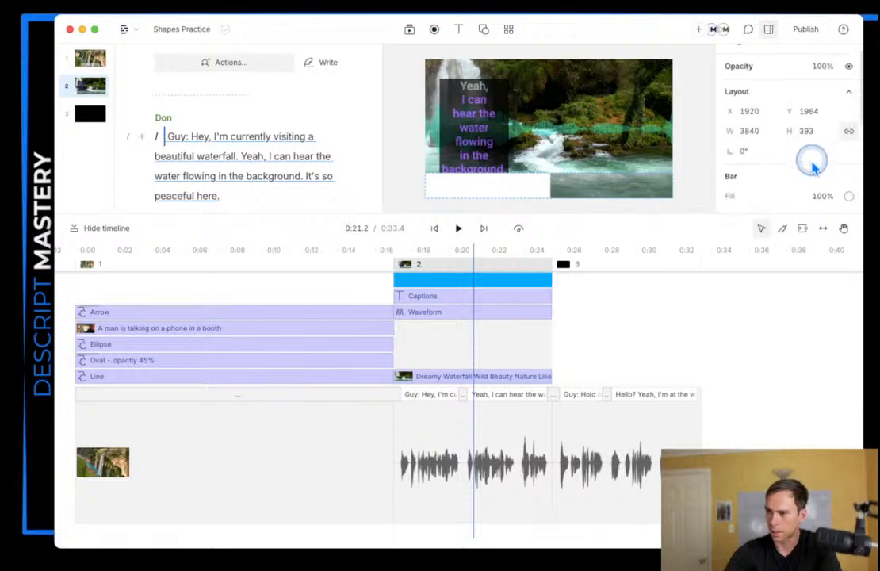
scroll(810, 166, down, 2)
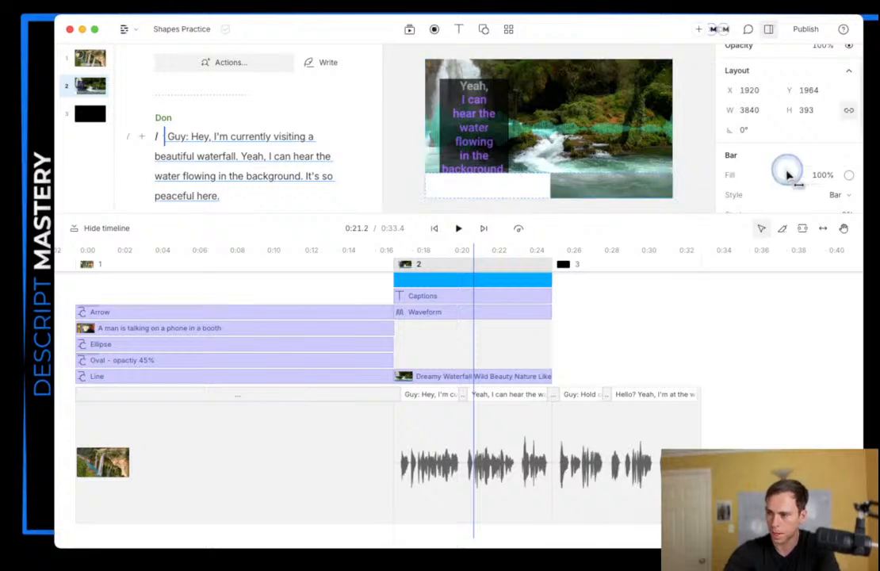
scroll(753, 172, down, 1)
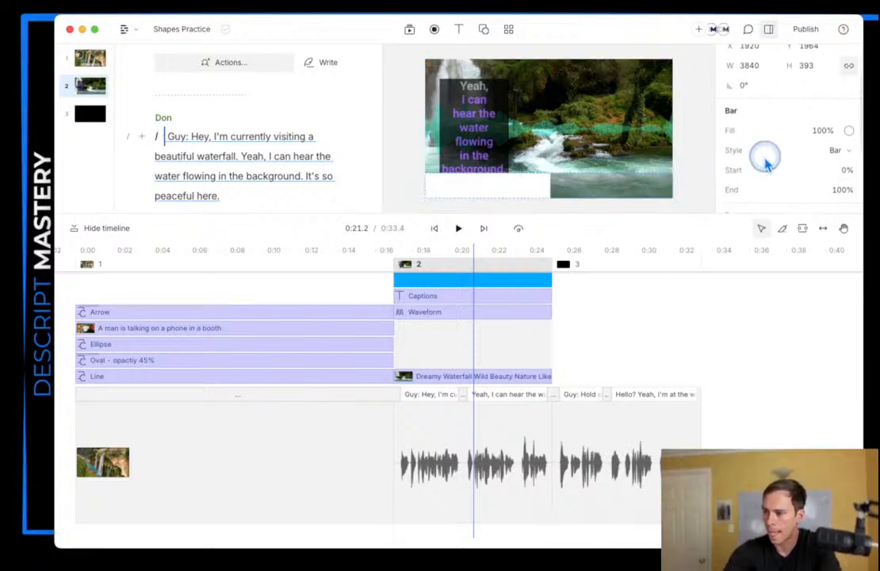
scroll(759, 157, down, 2)
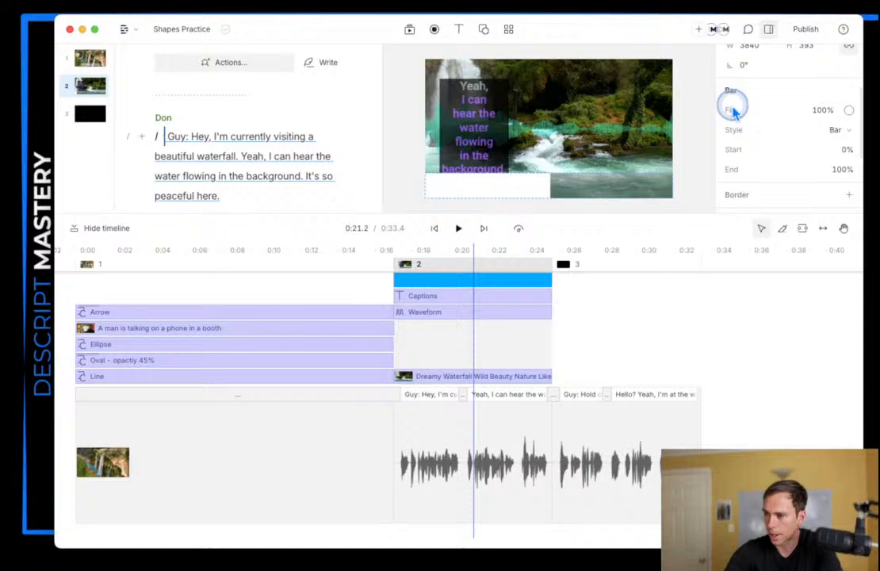
click(848, 112)
click(767, 221)
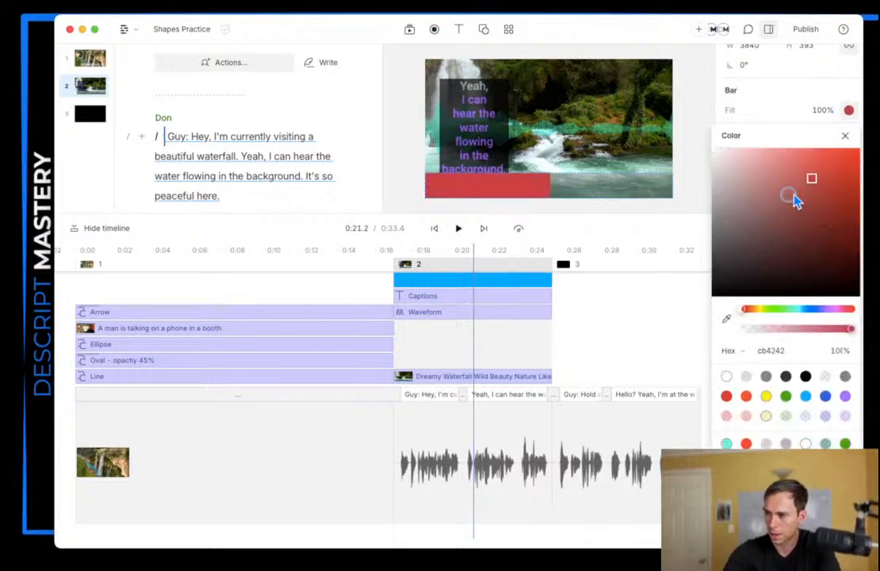
mouse_move(796, 201)
mouse_down()
mouse_move(703, 228)
mouse_move(687, 273)
mouse_up()
drag(700, 262, 739, 230)
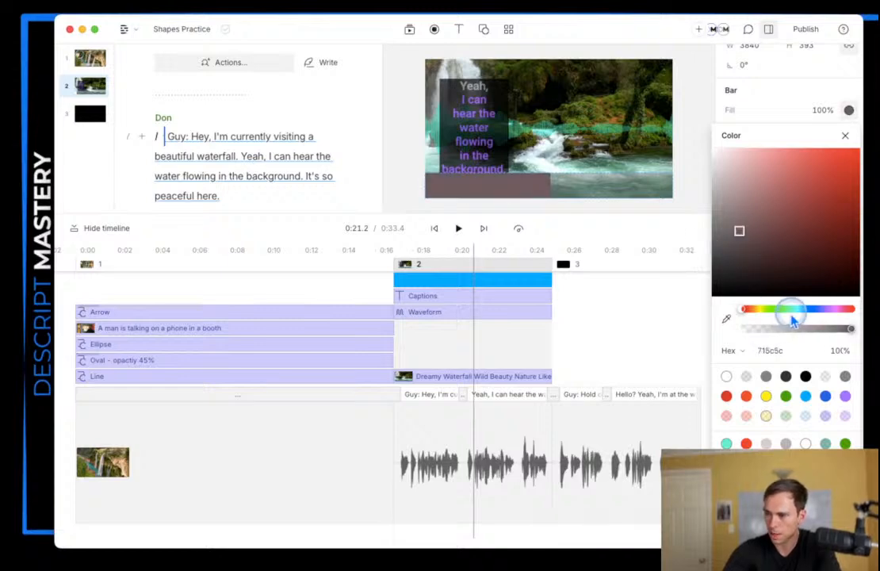
click(783, 310)
drag(777, 206, 862, 162)
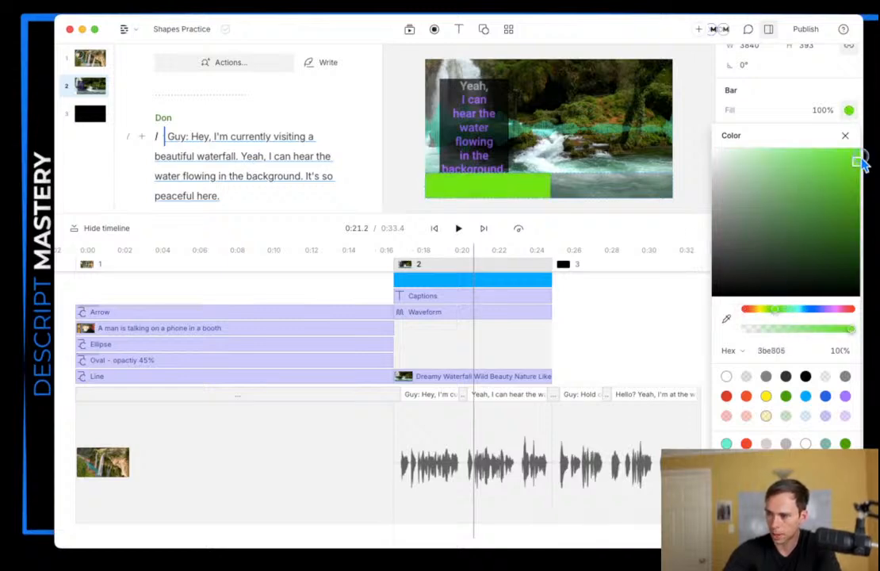
click(845, 136)
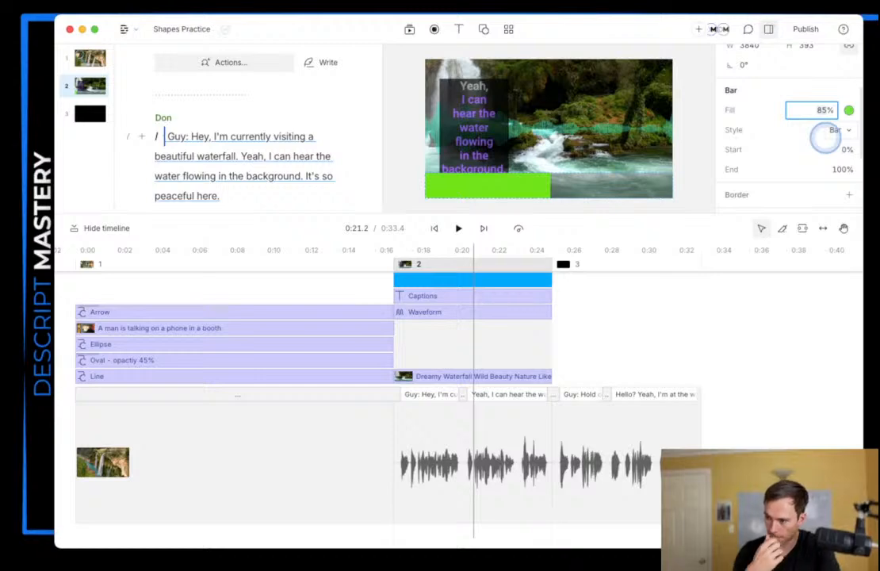
click(762, 110)
Step: Try the Ring style on the progress bar with a playback of the scene, and switch it to Pie
click(833, 139)
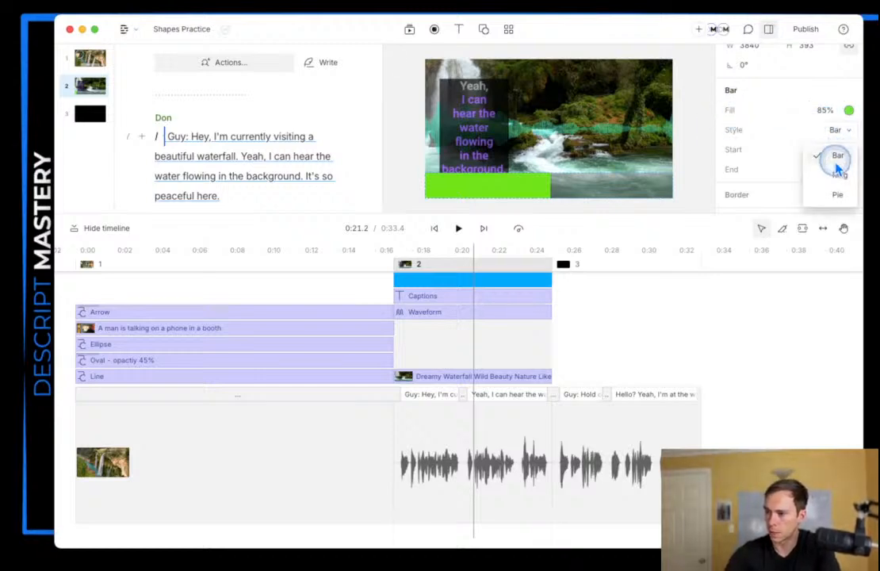
click(837, 163)
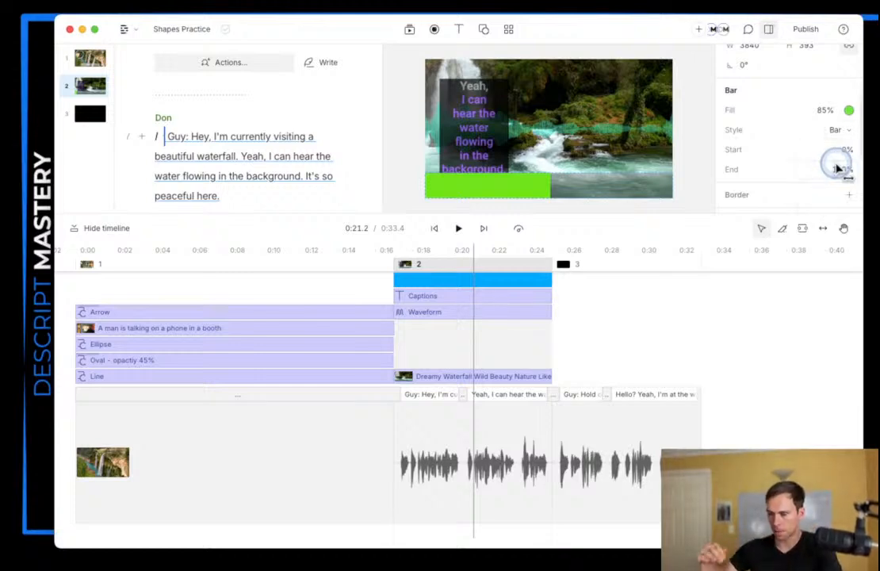
click(838, 131)
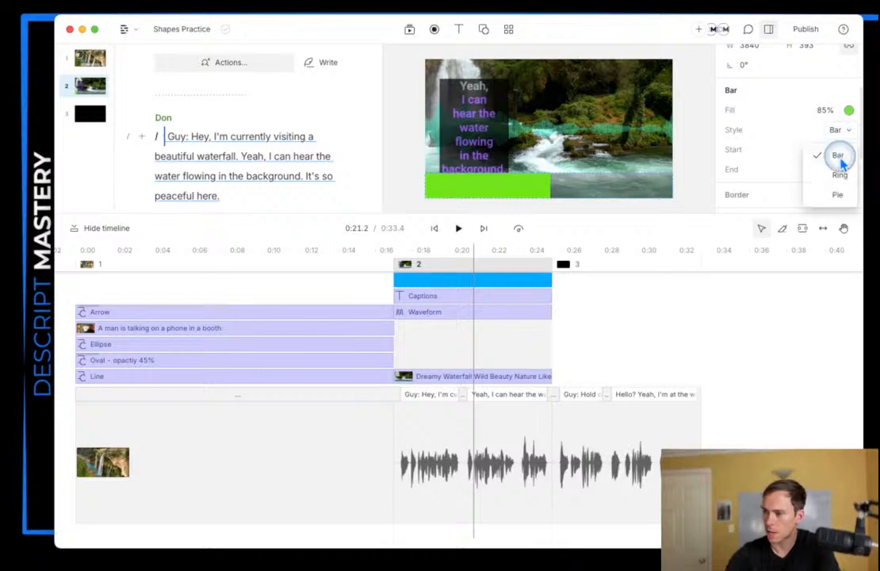
click(840, 171)
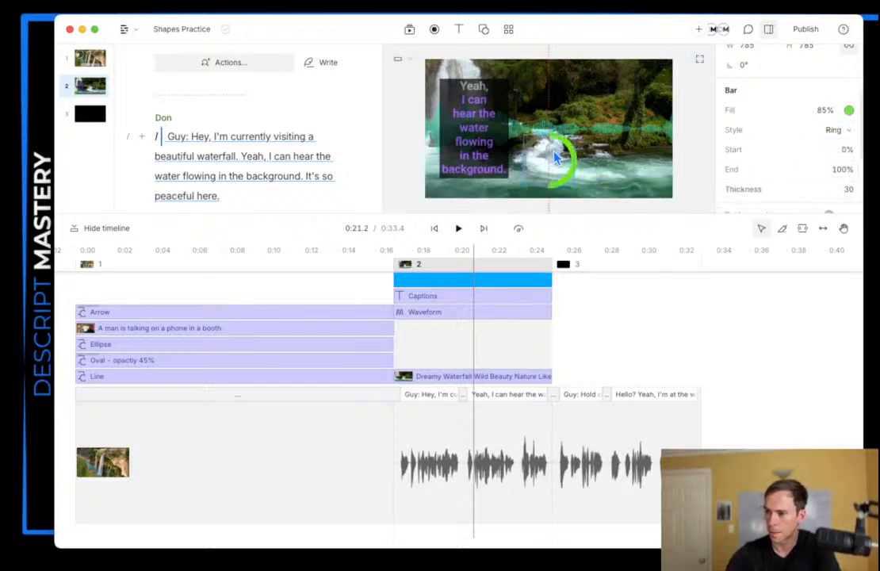
click(458, 229)
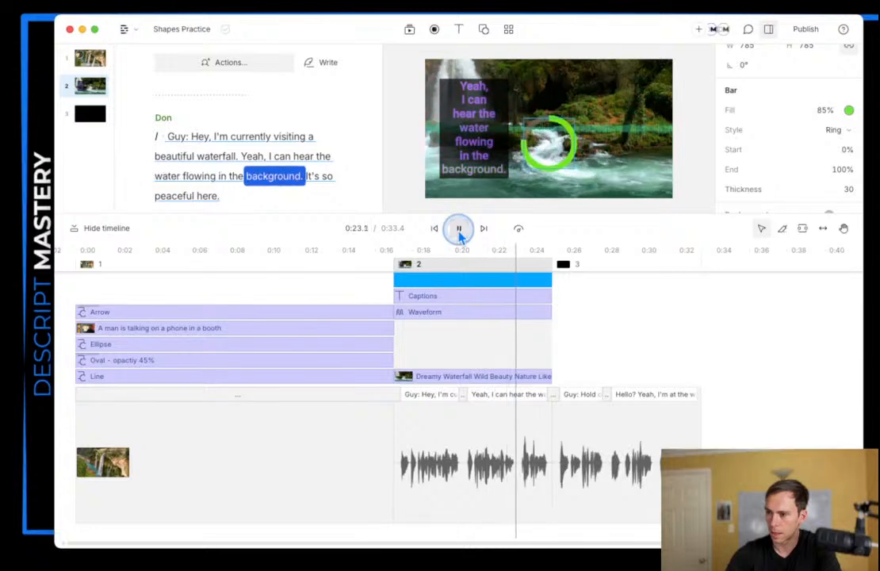
click(458, 230)
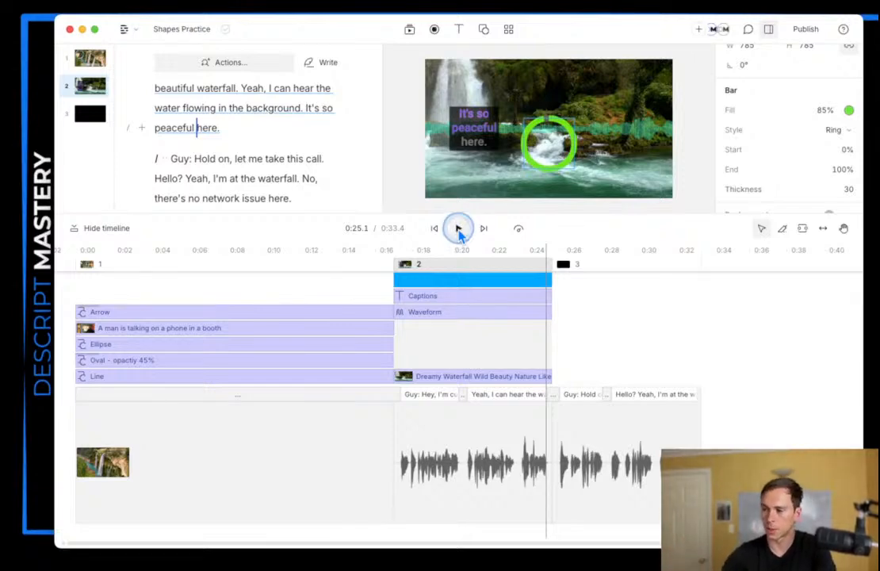
click(834, 130)
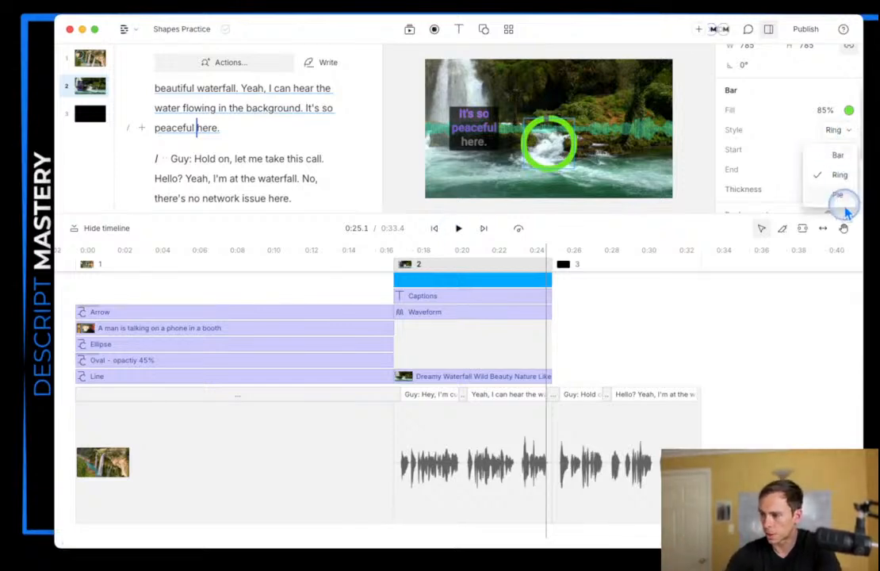
click(834, 194)
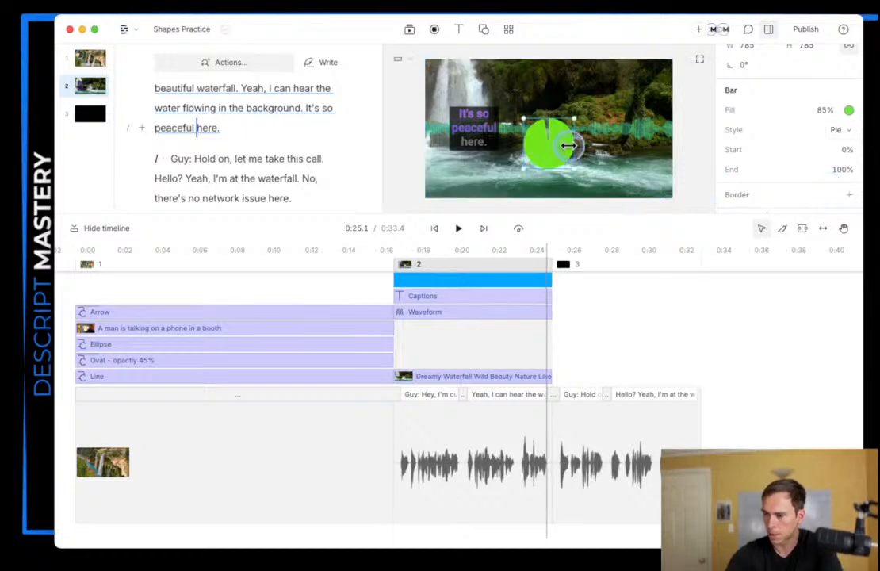
Step: Return the progress bar to the Bar style and move it down to the bottom edge of the frame
click(837, 135)
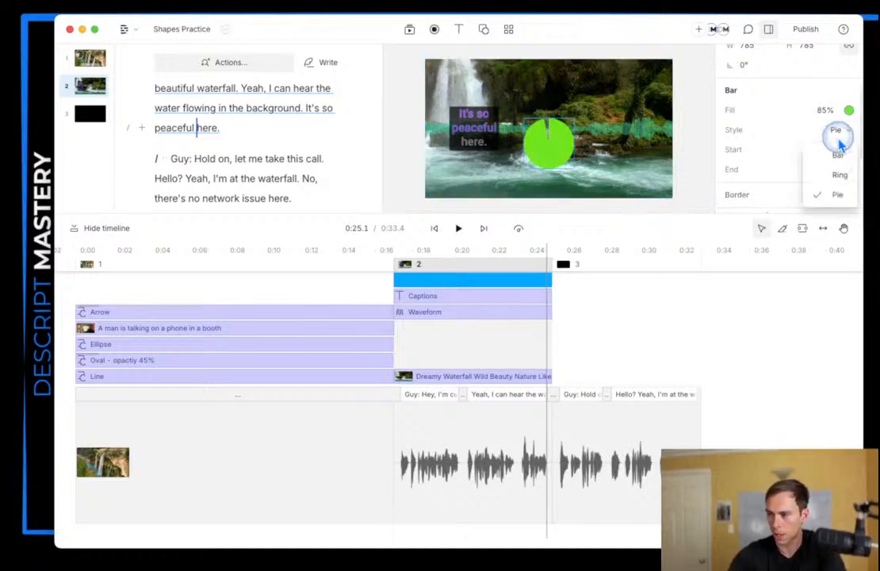
click(837, 156)
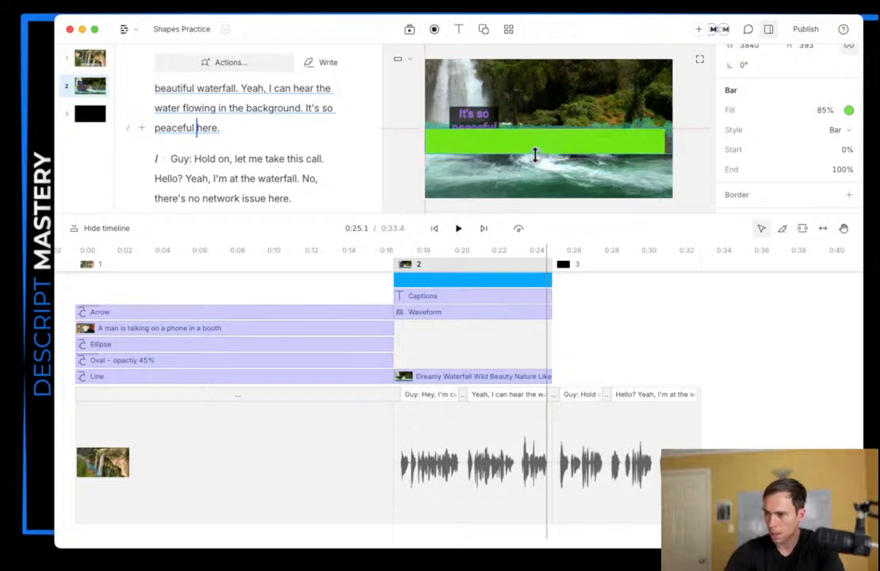
drag(534, 153, 538, 190)
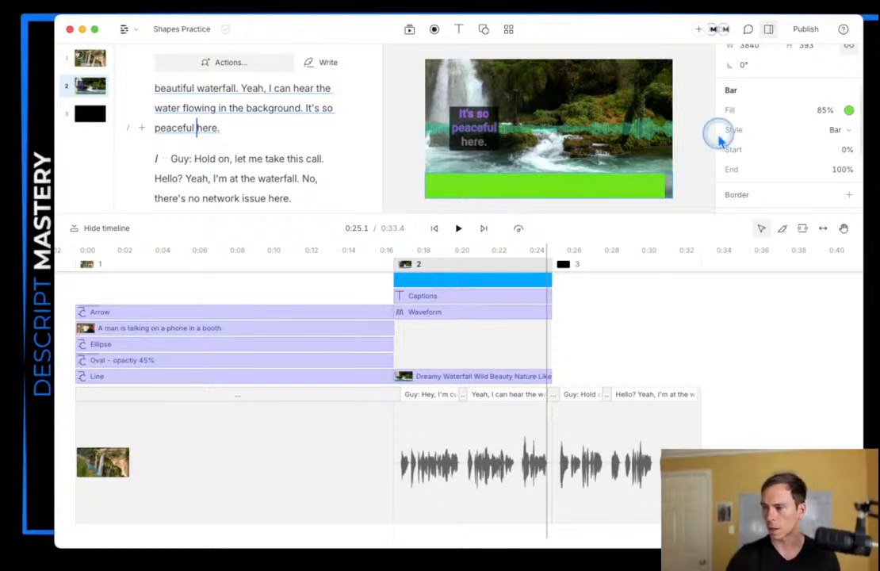
Step: Add a yellow border with a thickness of 10 to the progress bar
scroll(760, 132, down, 3)
click(748, 127)
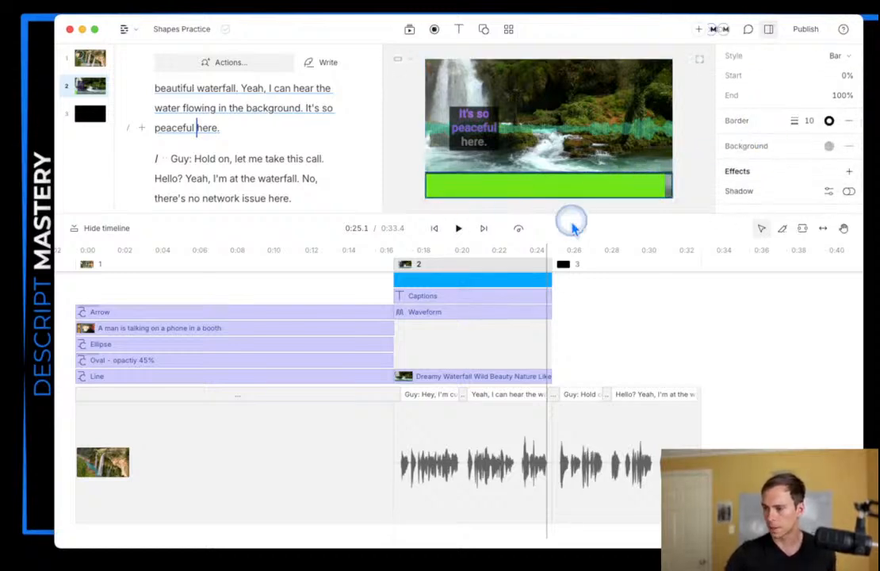
click(828, 120)
click(854, 175)
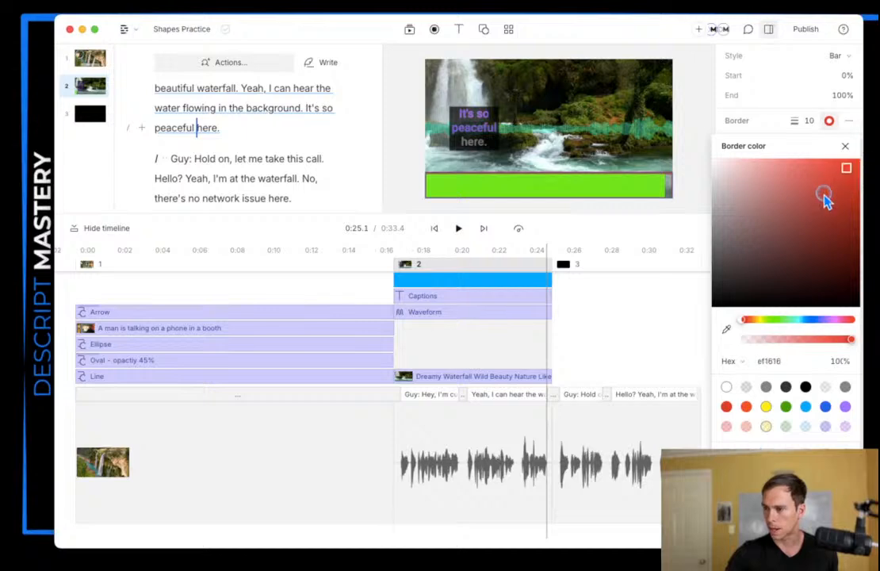
drag(824, 201, 740, 230)
click(760, 319)
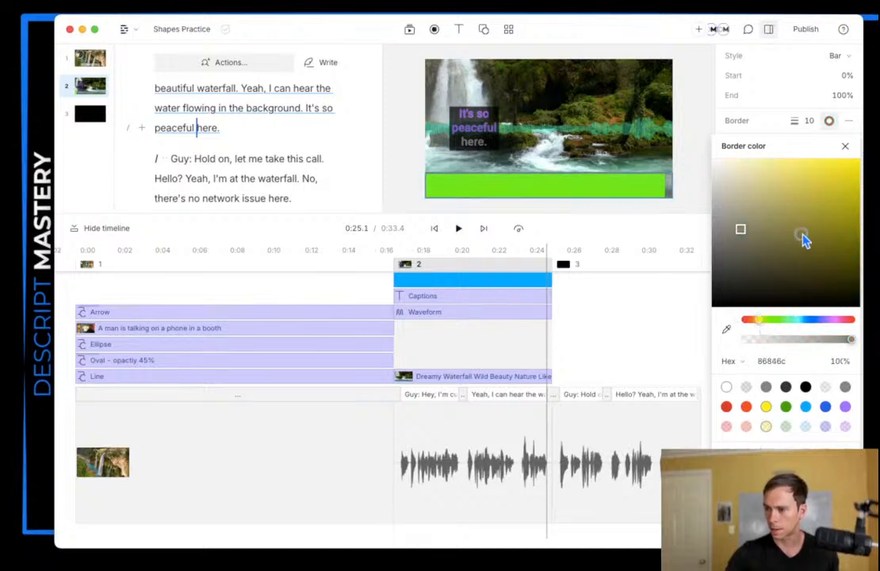
drag(804, 240, 875, 125)
click(845, 146)
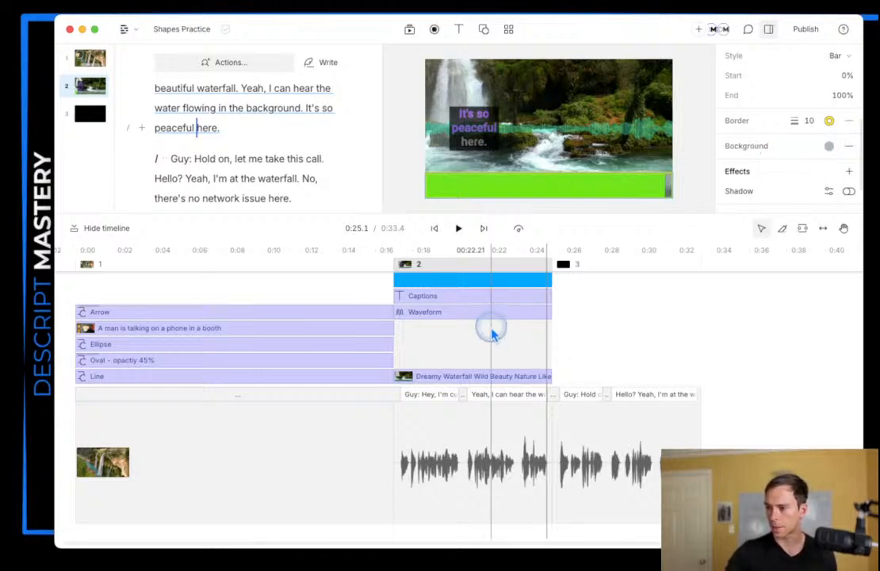
Step: Enlarge the preview at 0:20.1 and set the progress bar's background to grey 717171 at about 35% opacity
click(452, 273)
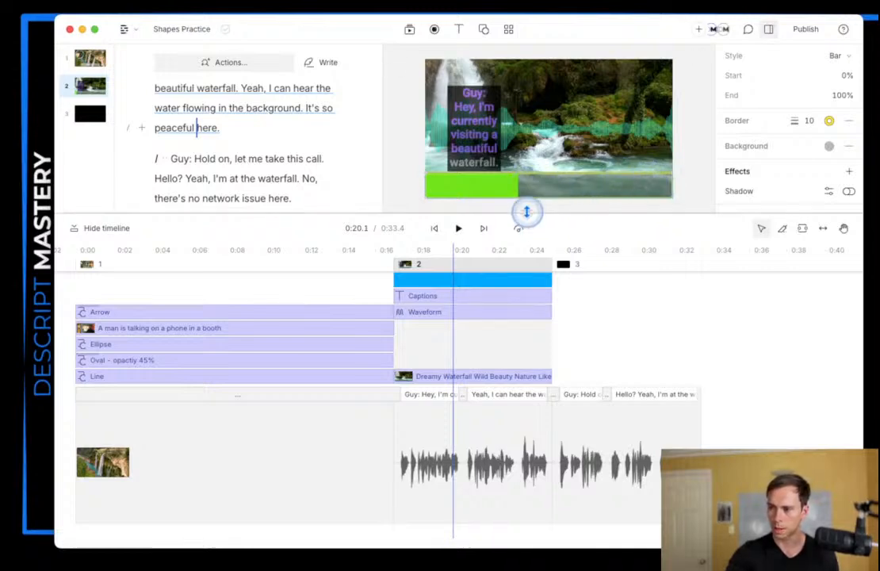
drag(525, 212, 507, 308)
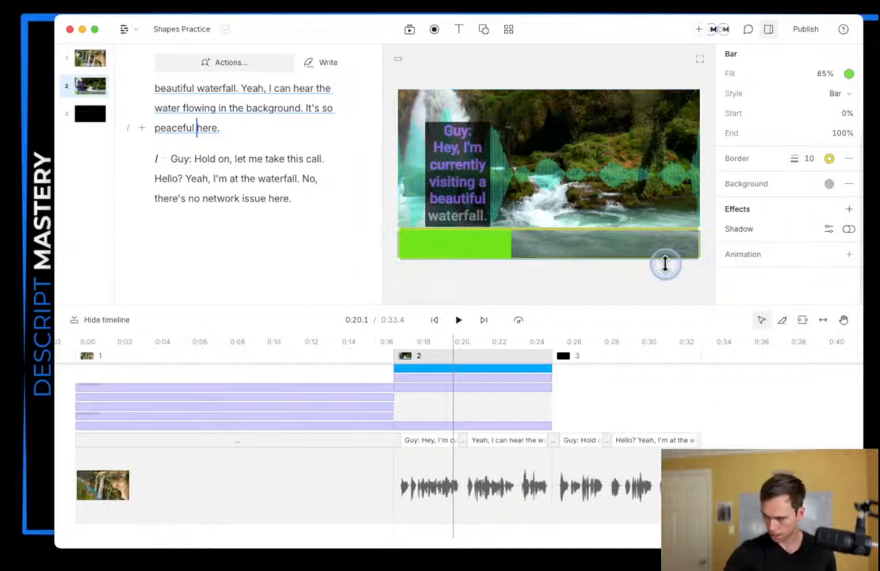
click(829, 183)
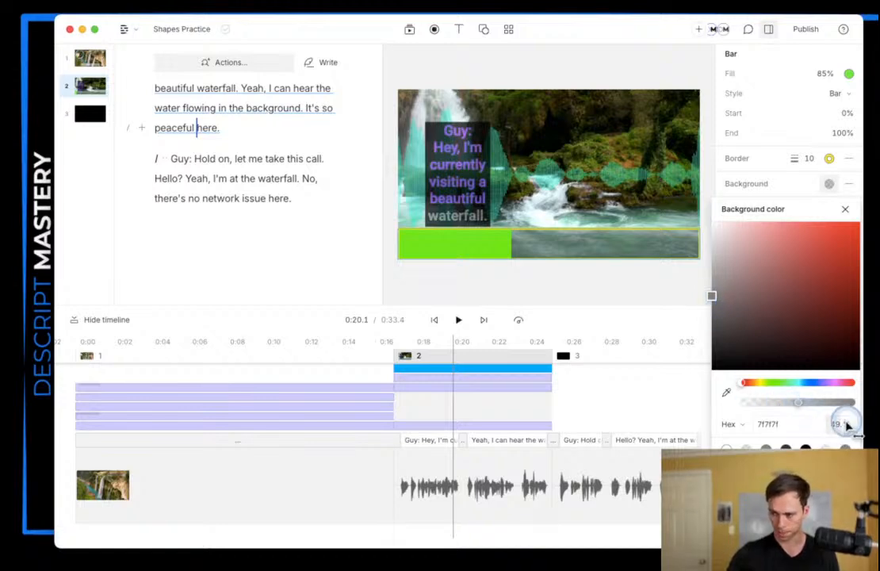
drag(736, 314, 703, 312)
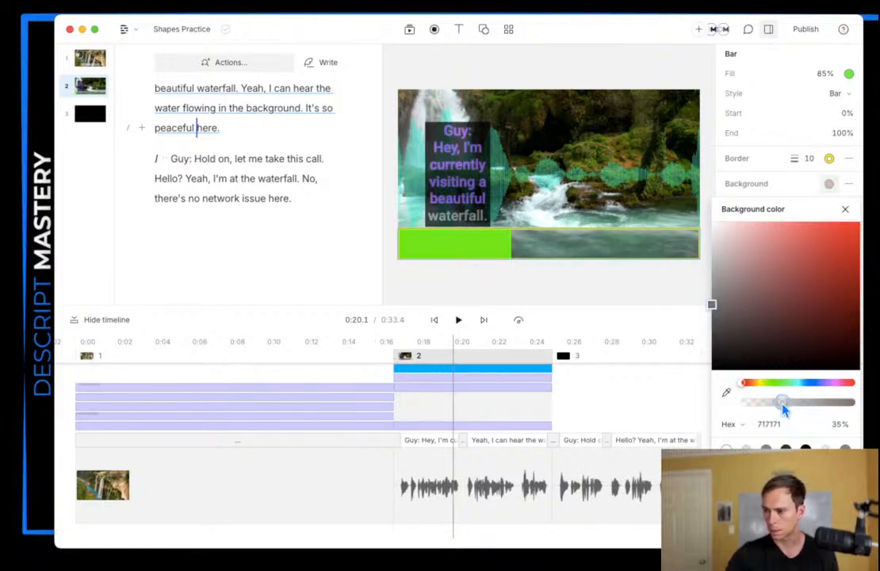
drag(783, 404, 779, 402)
click(844, 210)
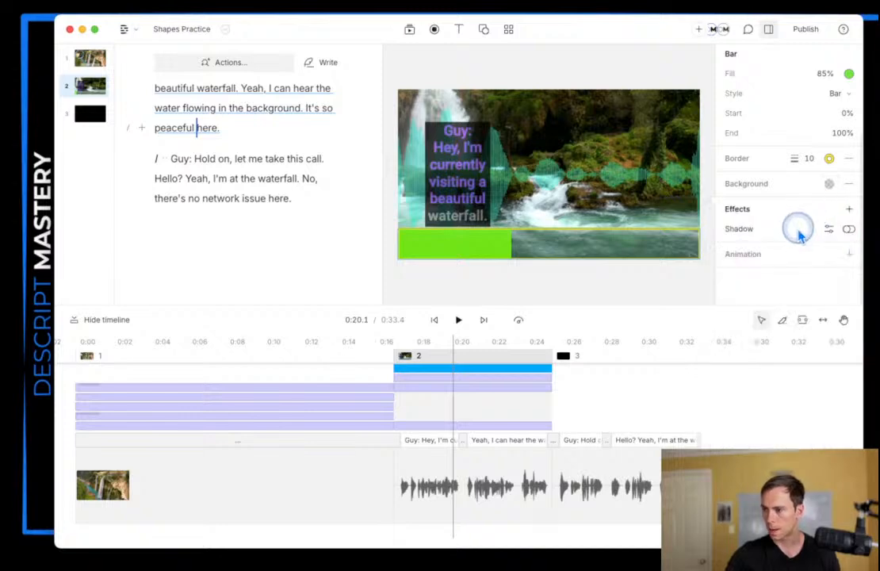
Step: Turn on the progress bar's shadow effect and deselect the bar
click(849, 229)
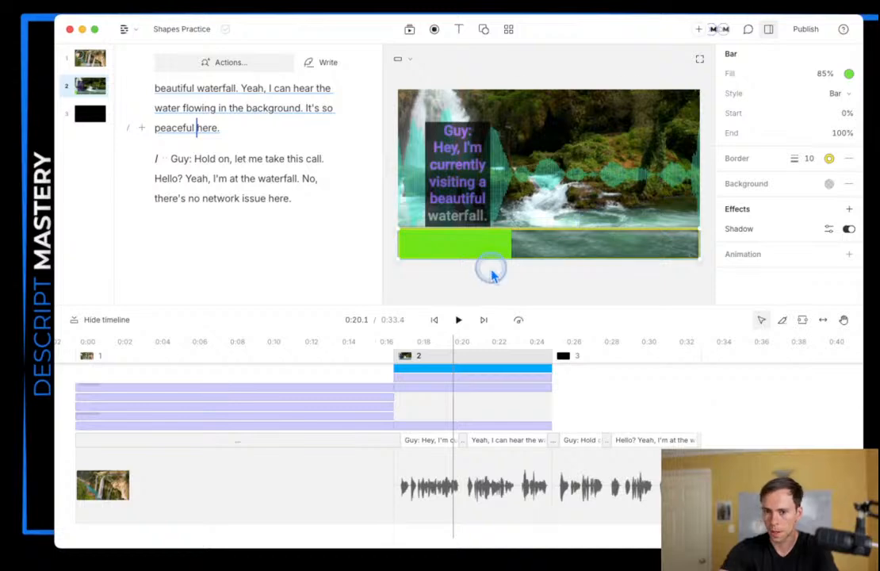
click(515, 285)
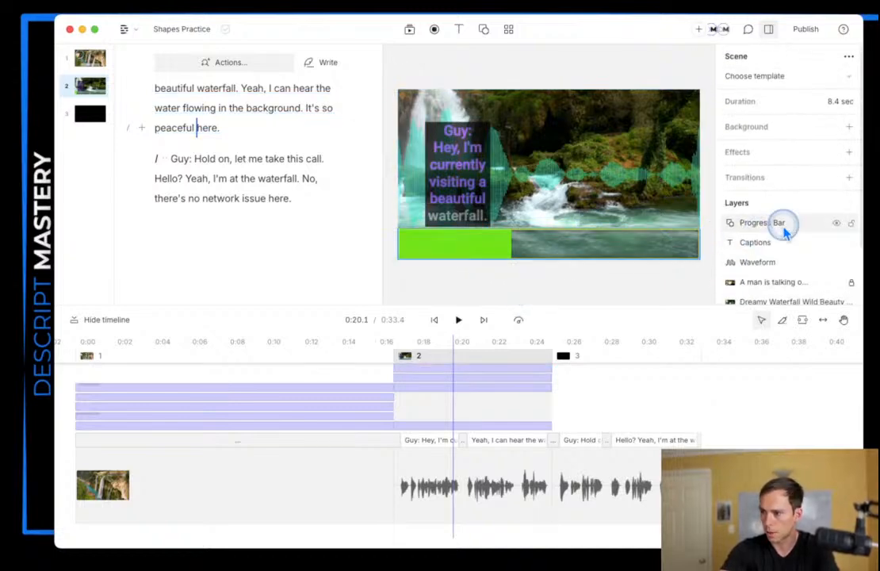
click(484, 31)
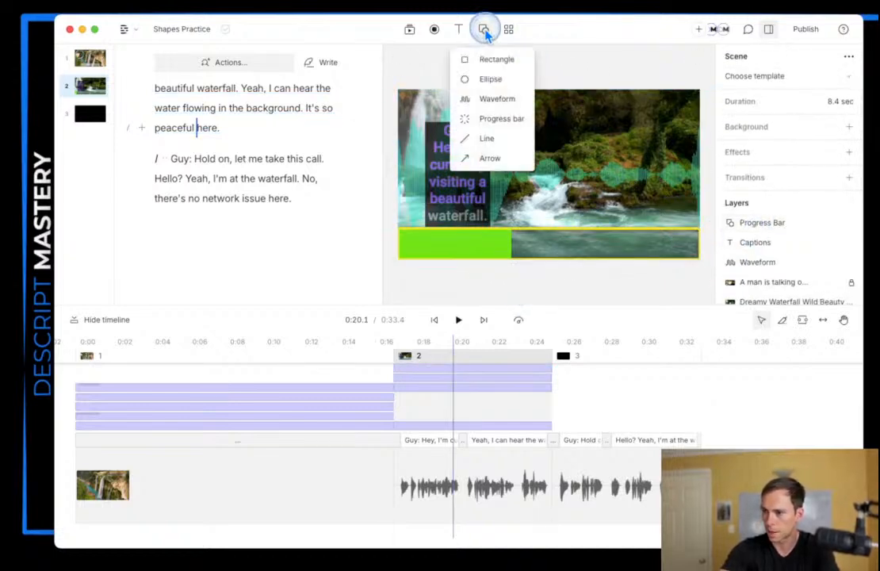
click(484, 30)
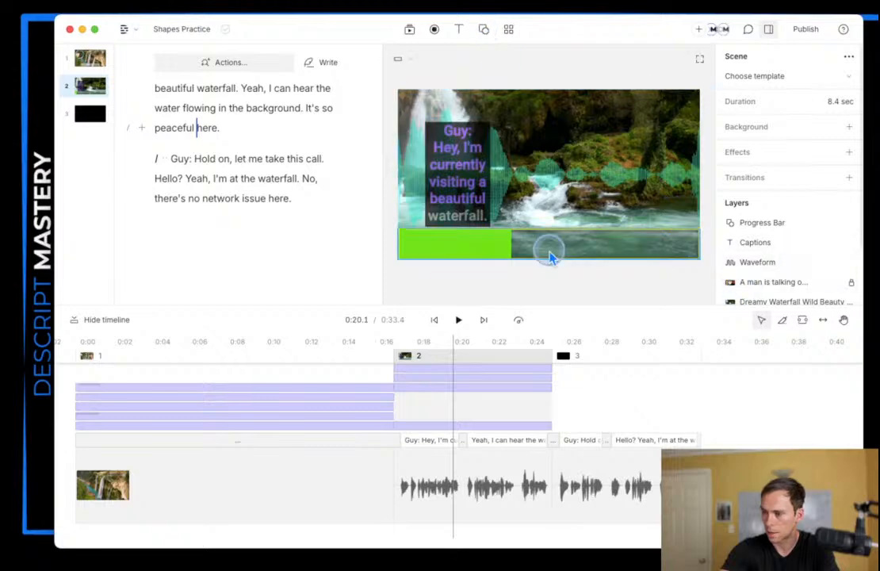
Step: Rotate the progress bar to -90° along the frame's right edge with a width of about 1621, and play back scene 2
click(580, 252)
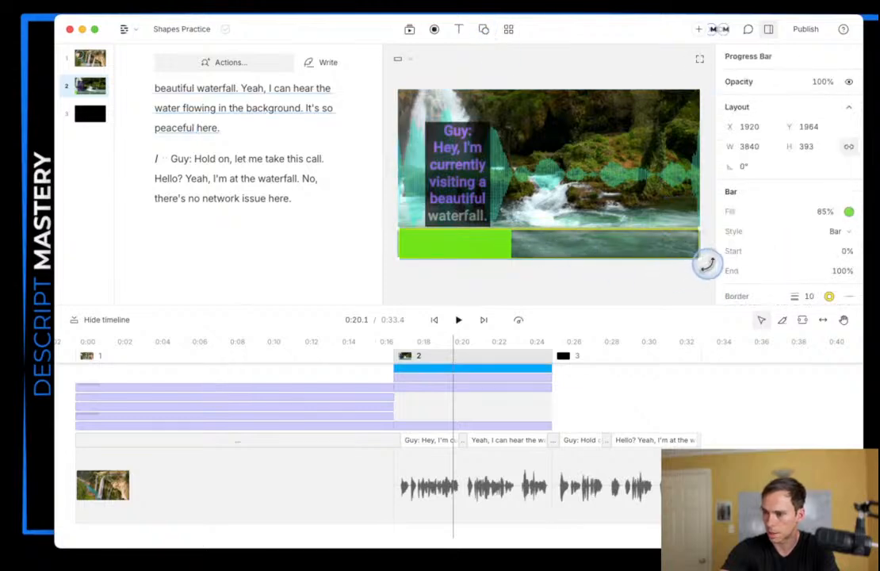
drag(706, 263, 537, 186)
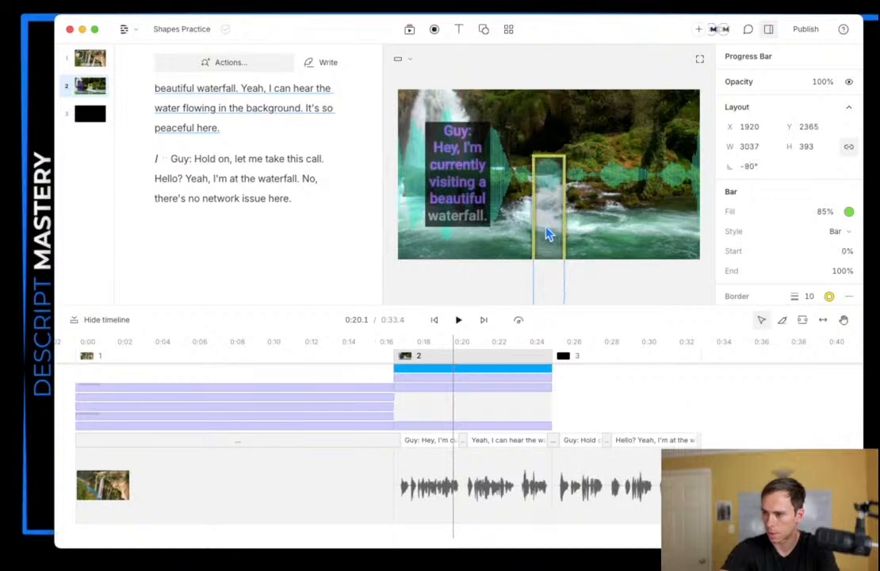
drag(547, 234, 680, 162)
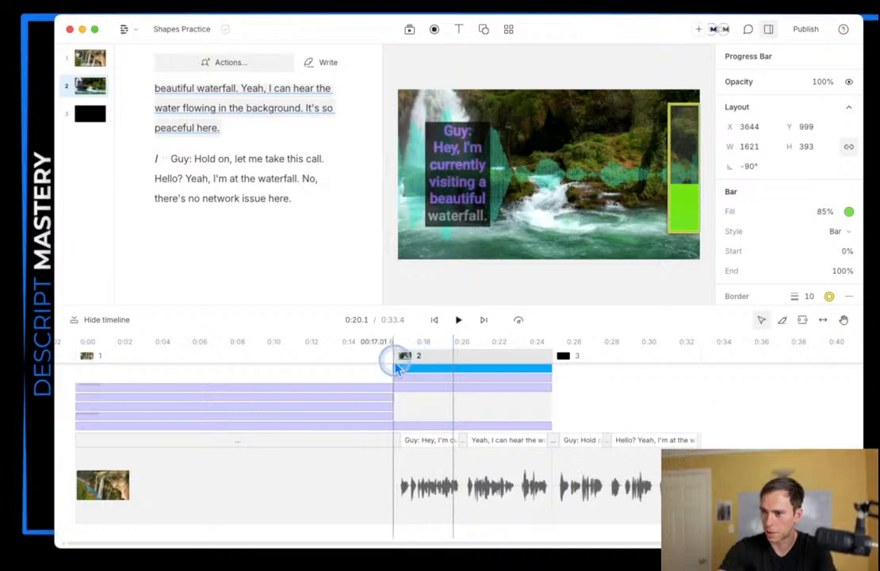
click(411, 341)
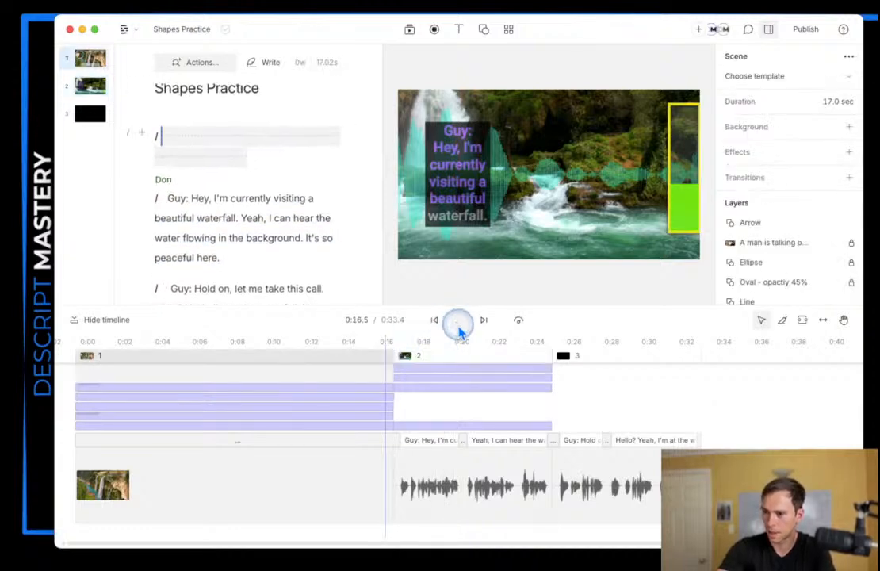
click(458, 321)
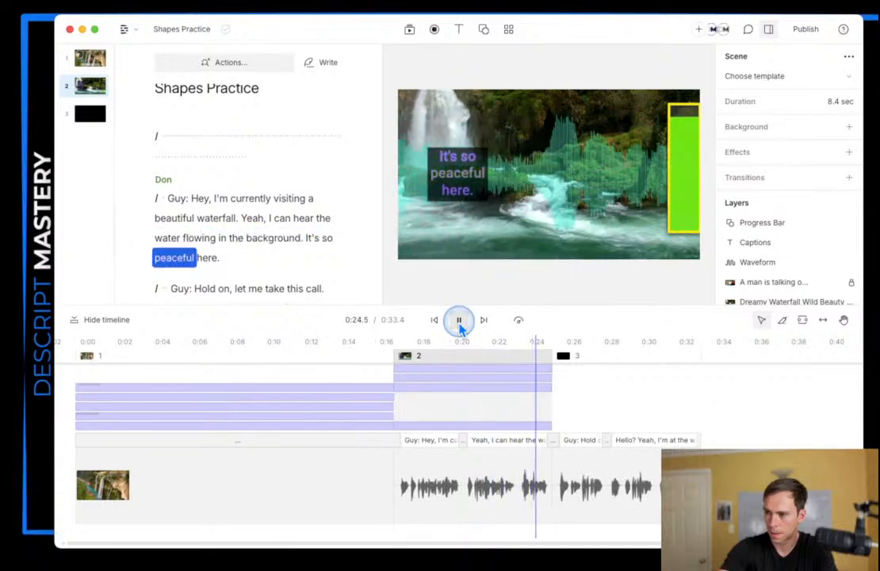
click(459, 321)
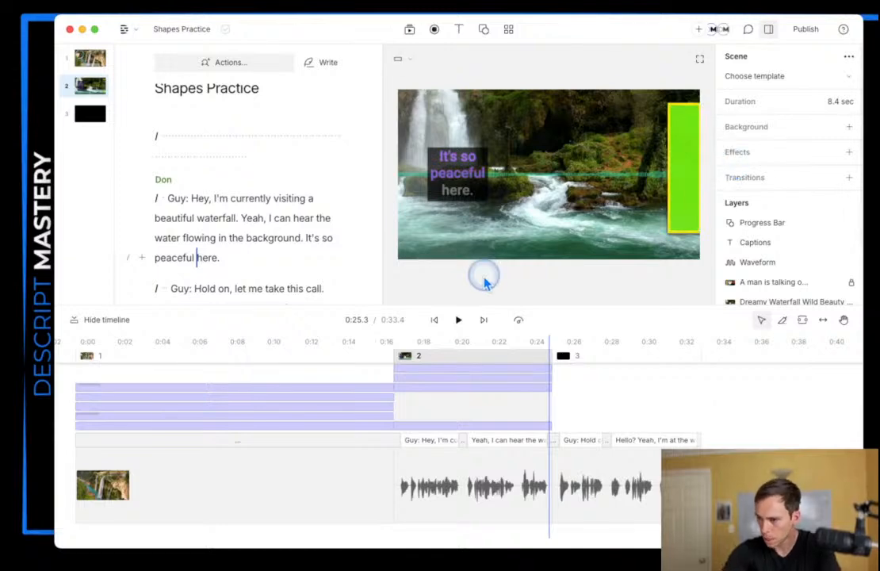
click(481, 31)
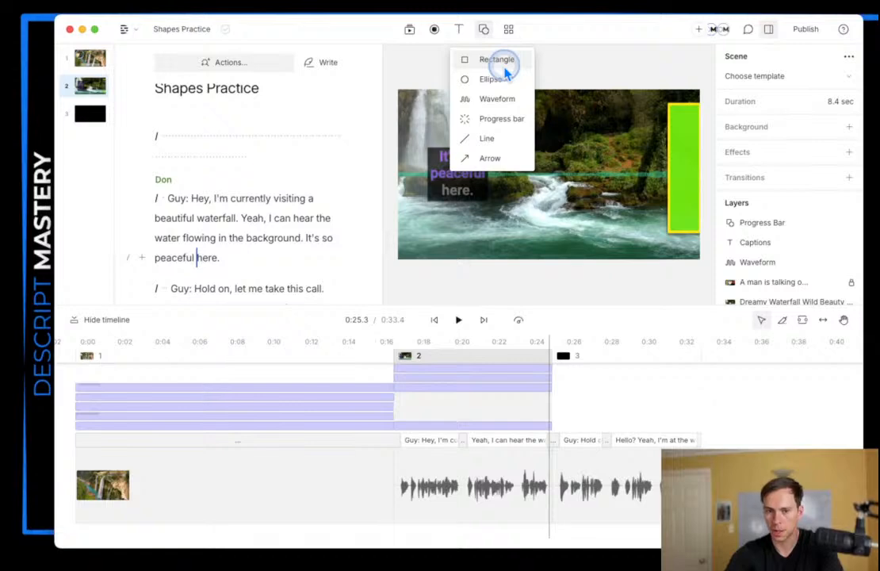
click(504, 294)
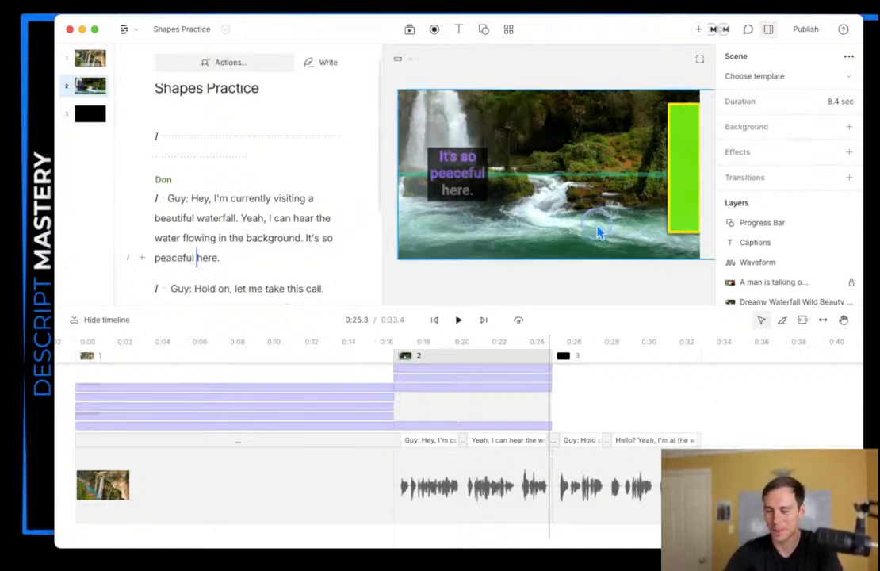
click(485, 32)
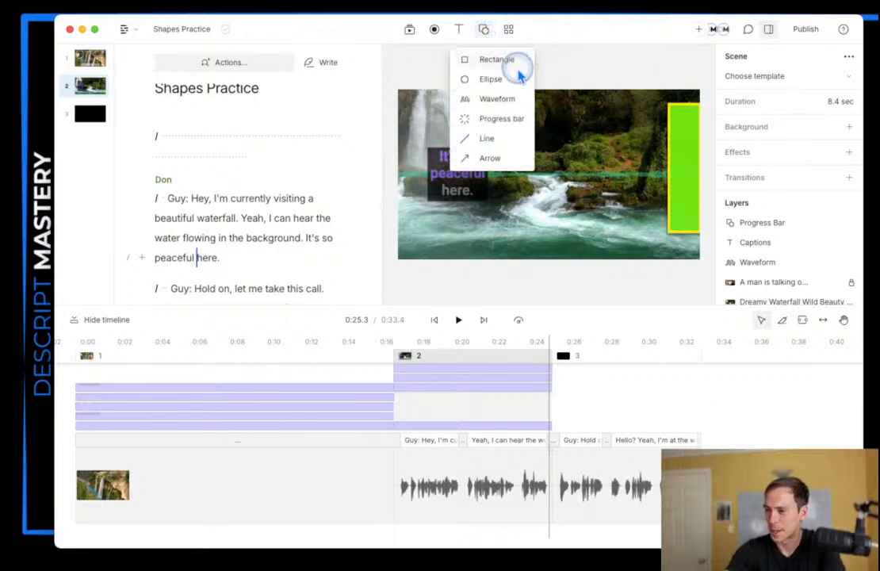
click(517, 38)
click(511, 33)
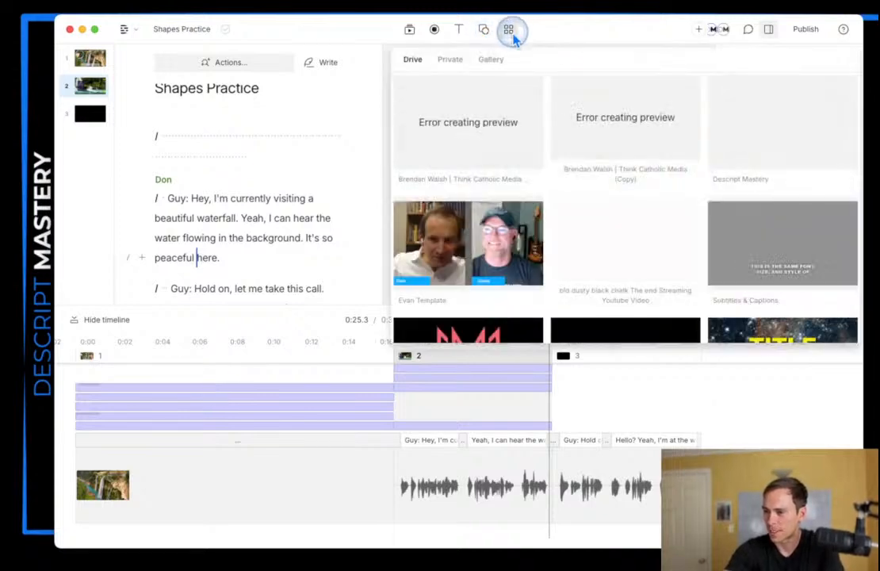
click(510, 32)
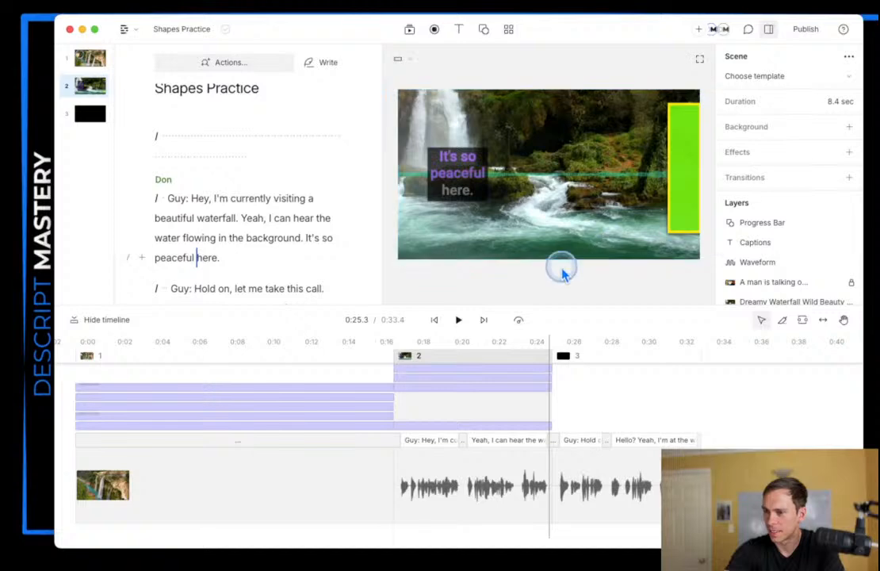
Step: Set the progress bar's overall opacity to 50% and play back scene 2 to preview it
click(685, 161)
scroll(791, 283, down, 1)
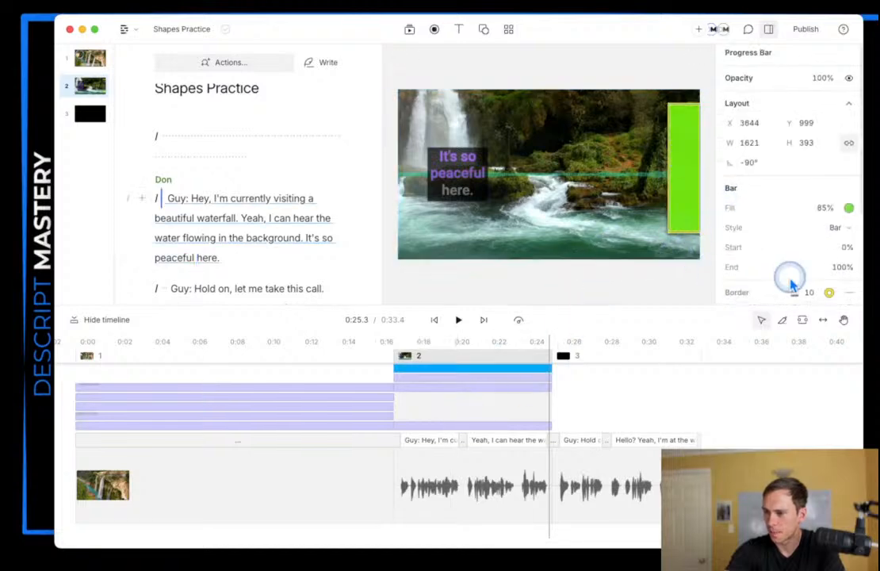
scroll(791, 284, up, 1)
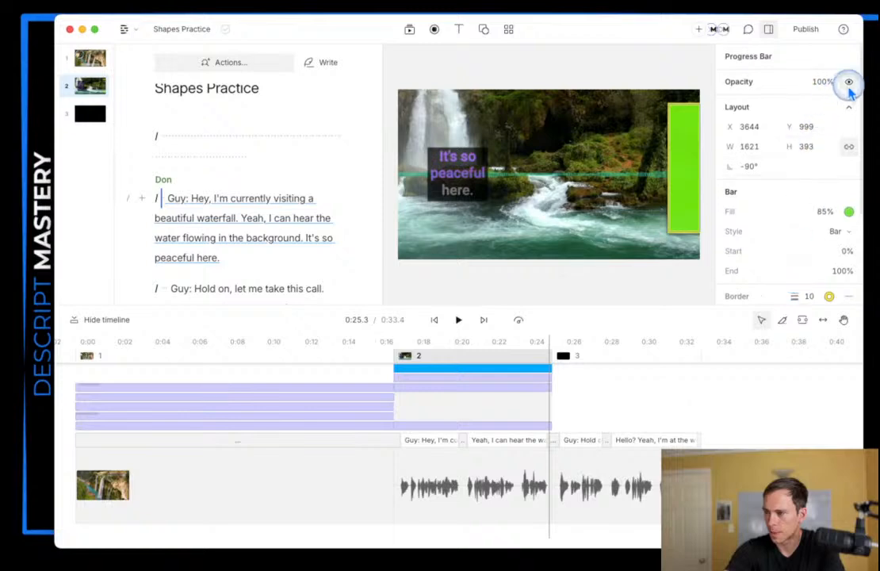
click(811, 84)
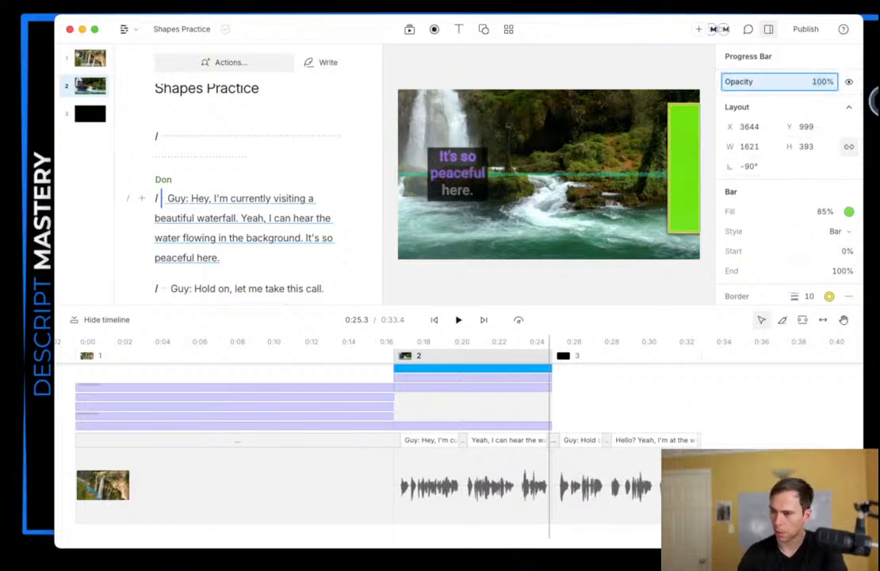
drag(811, 84, 771, 84)
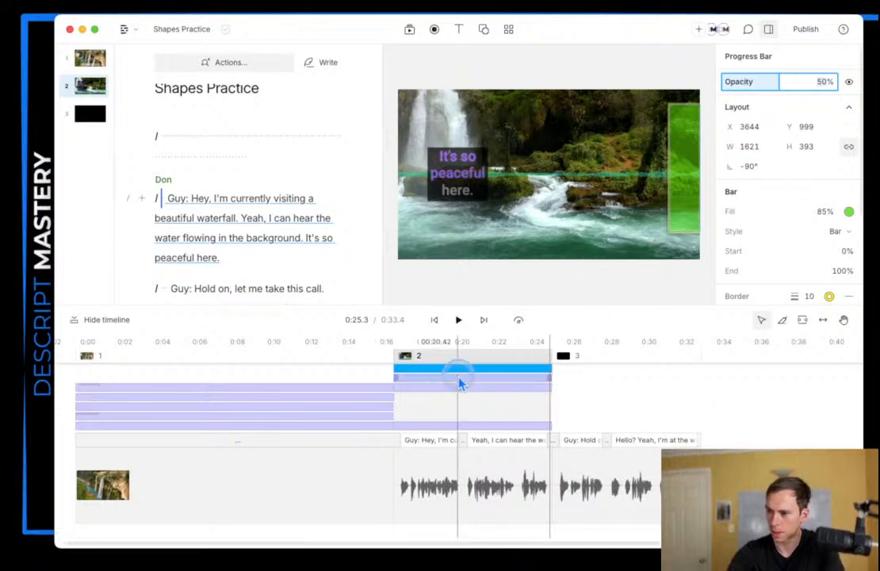
click(409, 413)
click(458, 320)
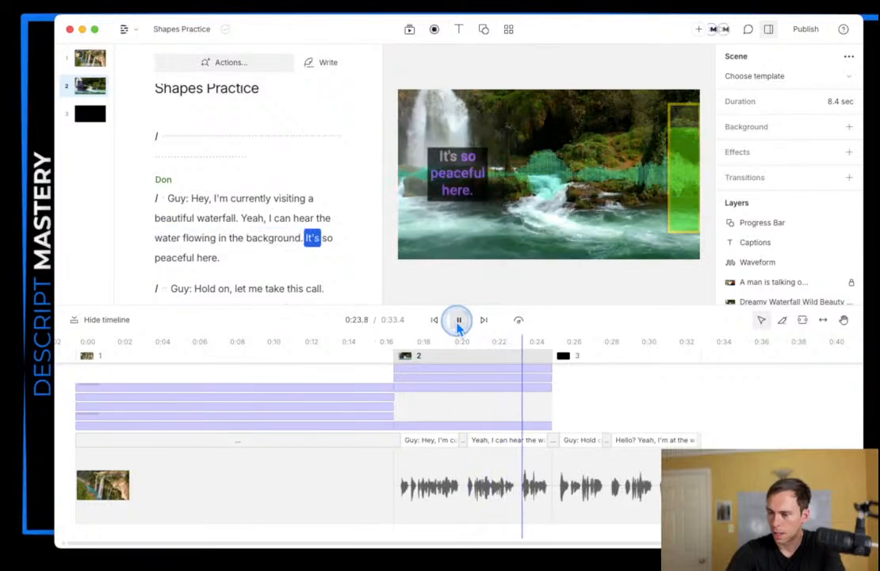
click(458, 321)
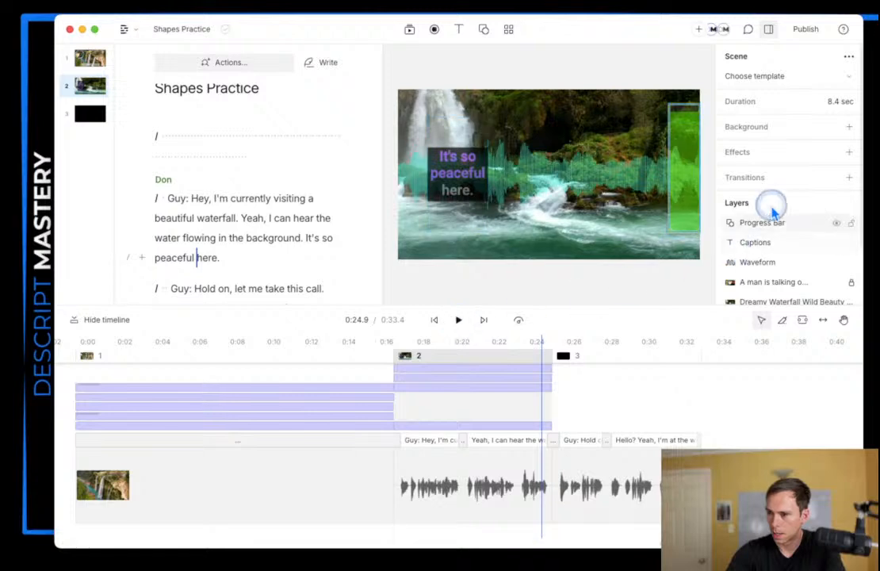
scroll(757, 233, down, 2)
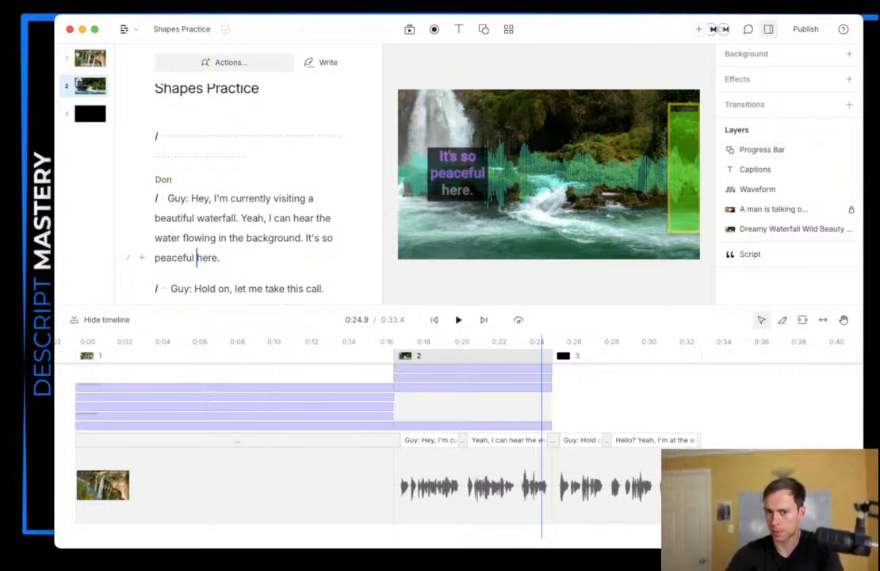
Step: Add an ellipse to scene 3 and move it partly off the frame's upper-left corner, at X 0 and Y 120
click(579, 394)
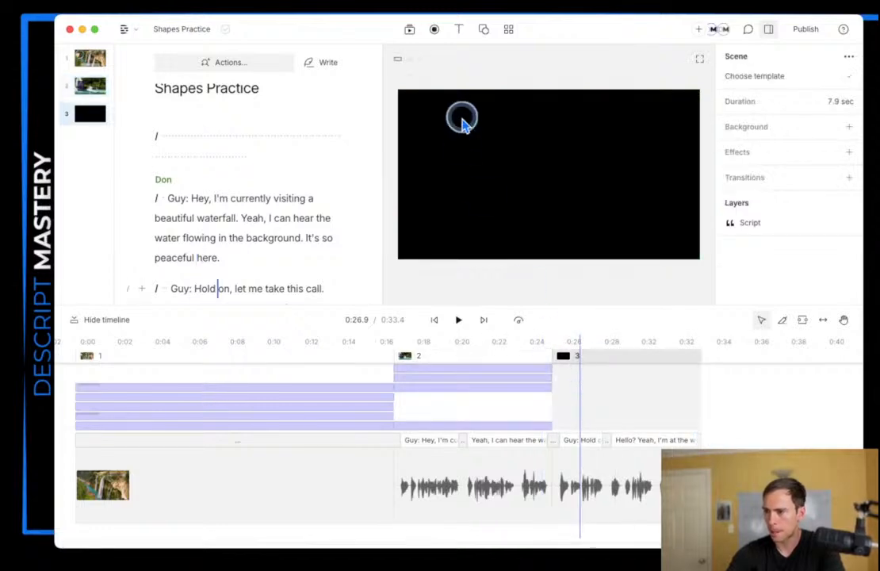
click(484, 30)
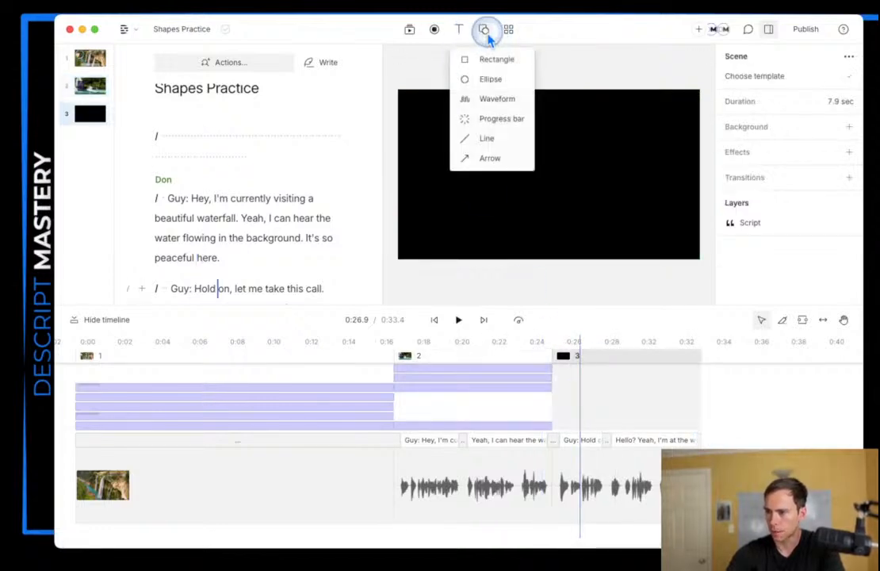
click(486, 82)
drag(563, 161, 414, 93)
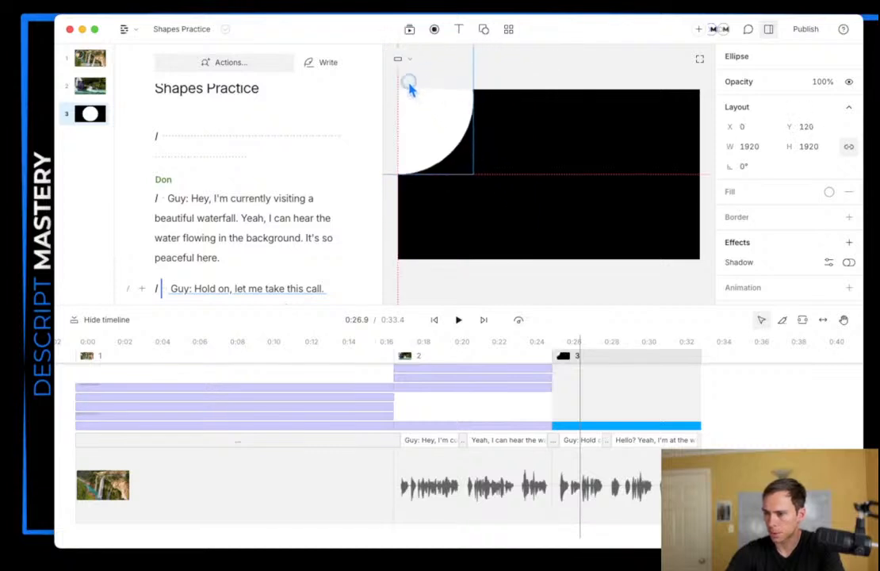
Step: Fill the ellipse in scene 3 with bright red and deselect it
click(828, 191)
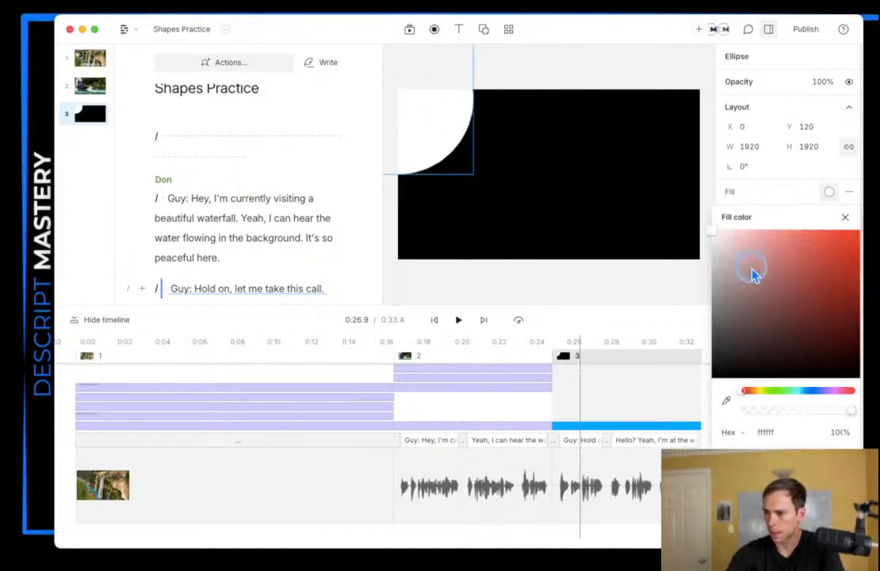
drag(753, 273, 859, 230)
click(844, 216)
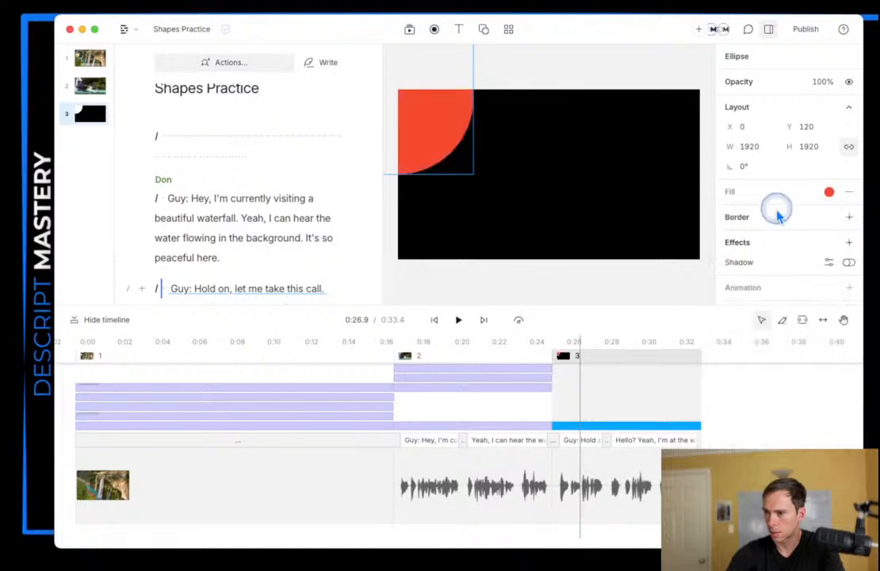
click(515, 82)
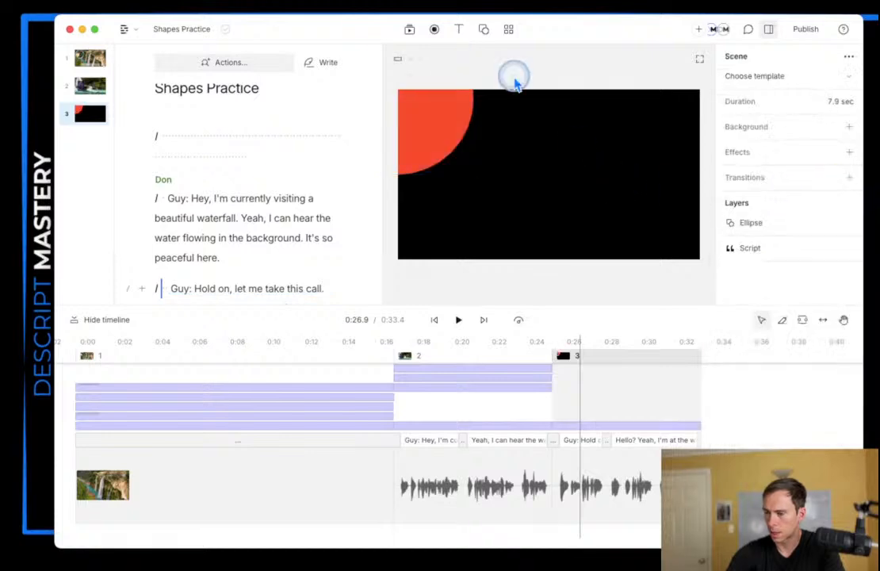
Step: Add a rectangle to scene 3 and move it partly off the frame's upper-right corner, at about X 3462 and Y 120
click(483, 29)
click(486, 61)
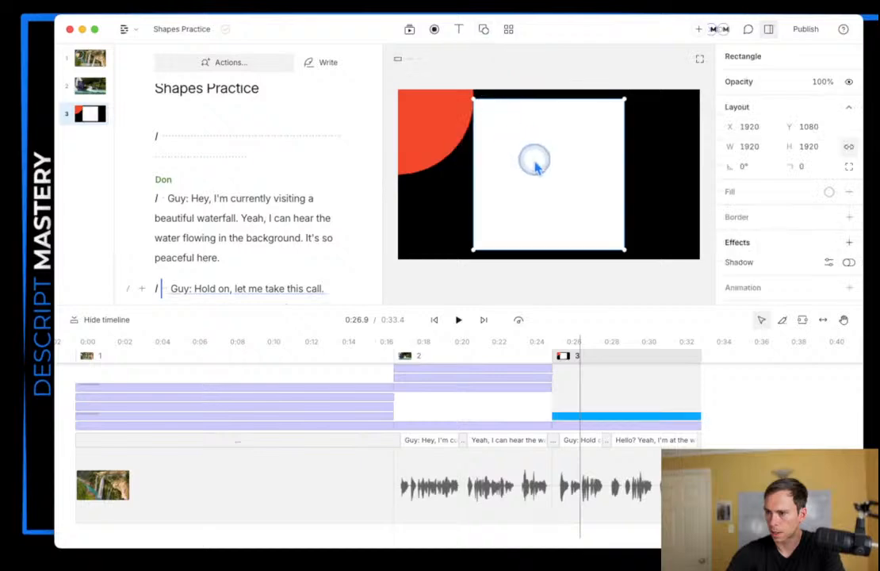
drag(532, 157, 656, 96)
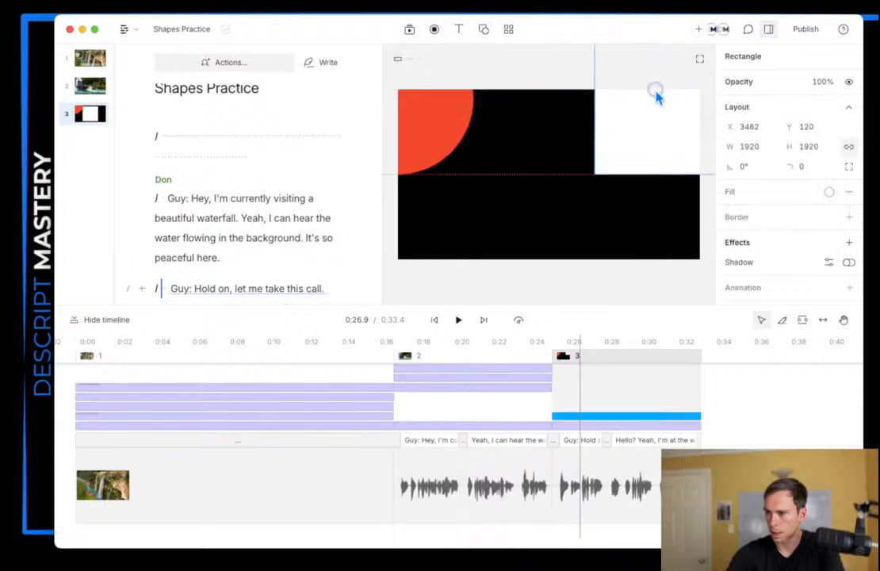
Step: Fill the rectangle with green 35ff00 and deselect it
click(828, 191)
drag(777, 280, 858, 229)
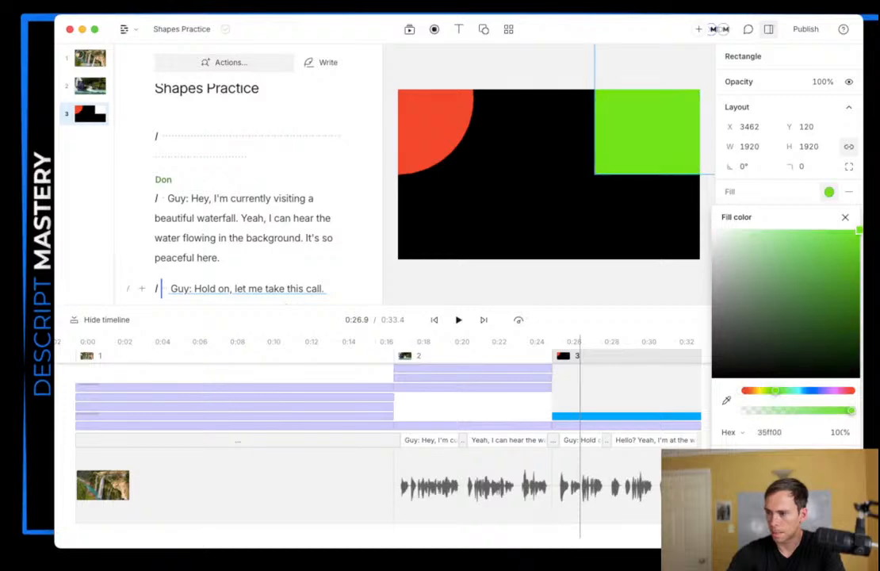
click(844, 217)
click(585, 204)
Step: Add an arrow to scene 3 pointing inward from the frame's lower-left corner, with a border thickness of 35
click(508, 29)
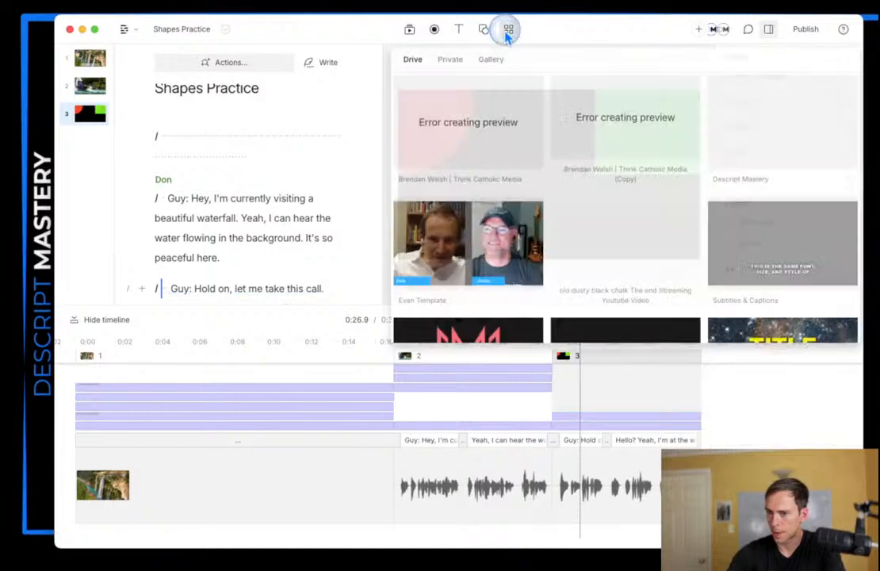
click(481, 28)
click(482, 28)
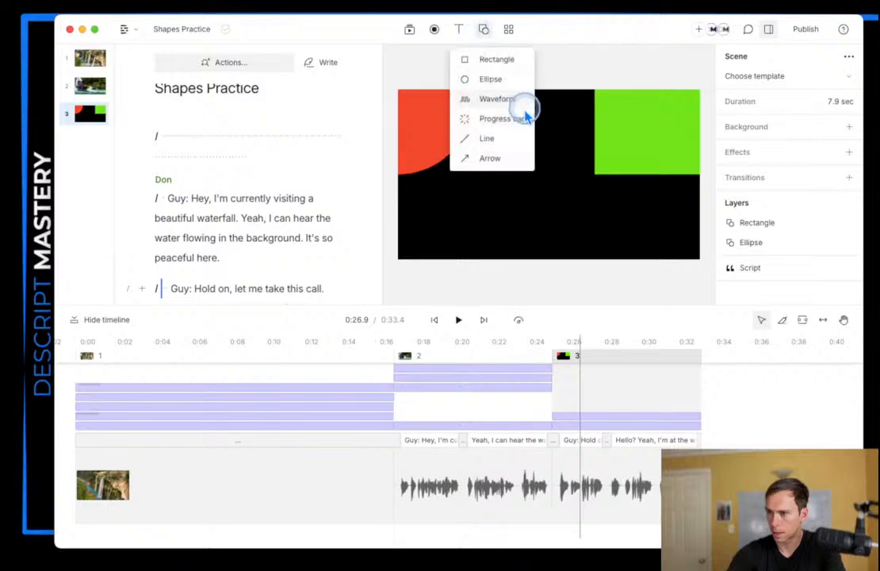
click(502, 157)
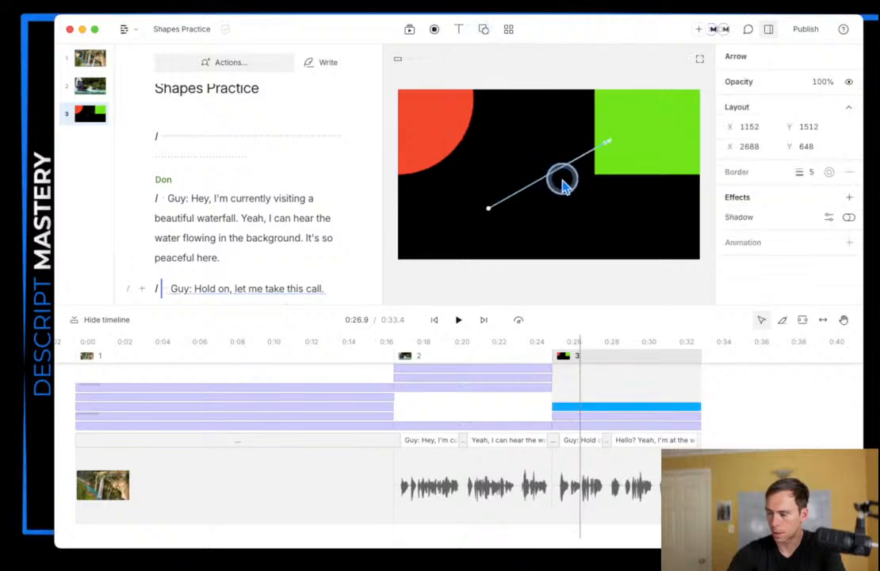
click(471, 217)
drag(520, 187, 383, 263)
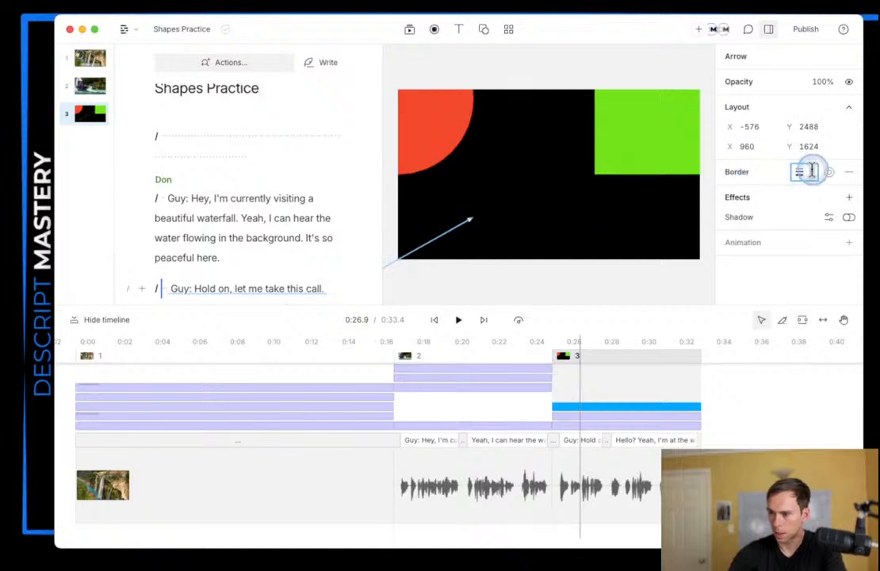
key(Return)
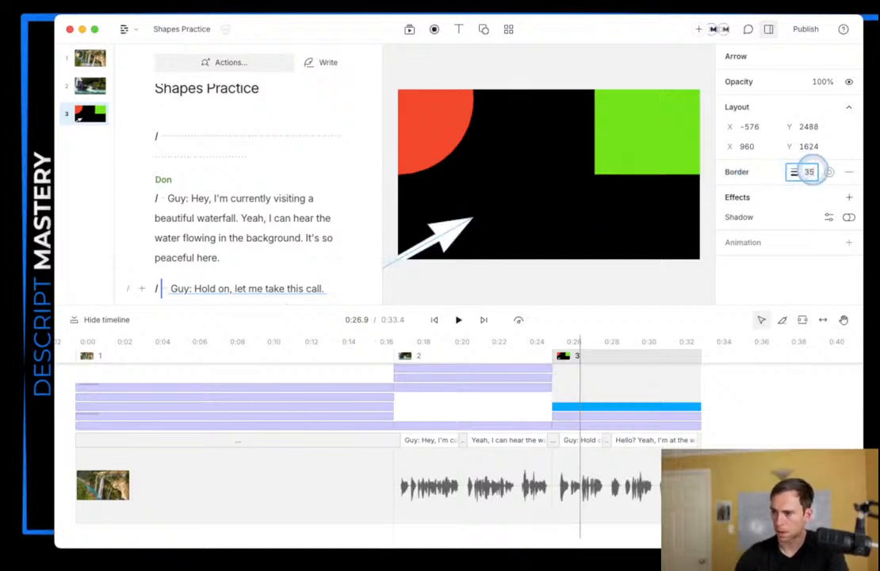
click(600, 228)
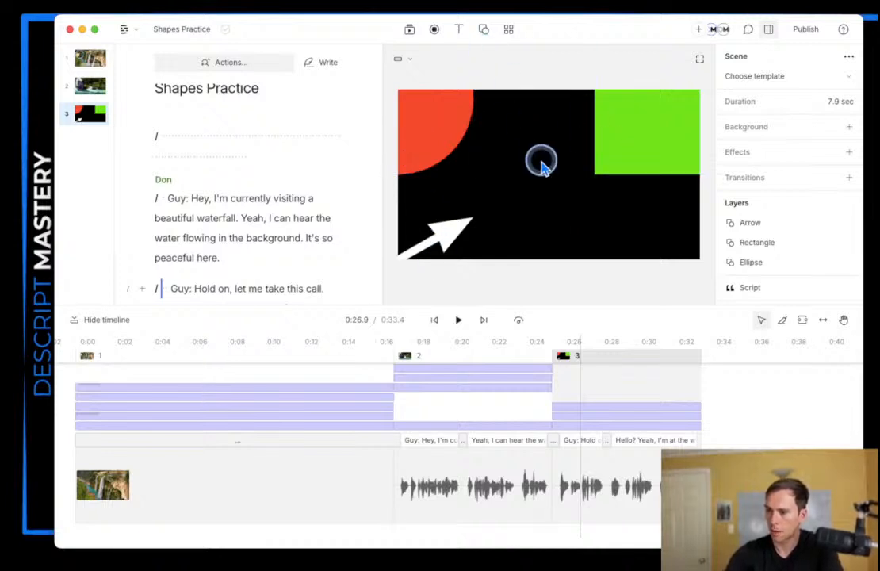
click(596, 163)
click(428, 151)
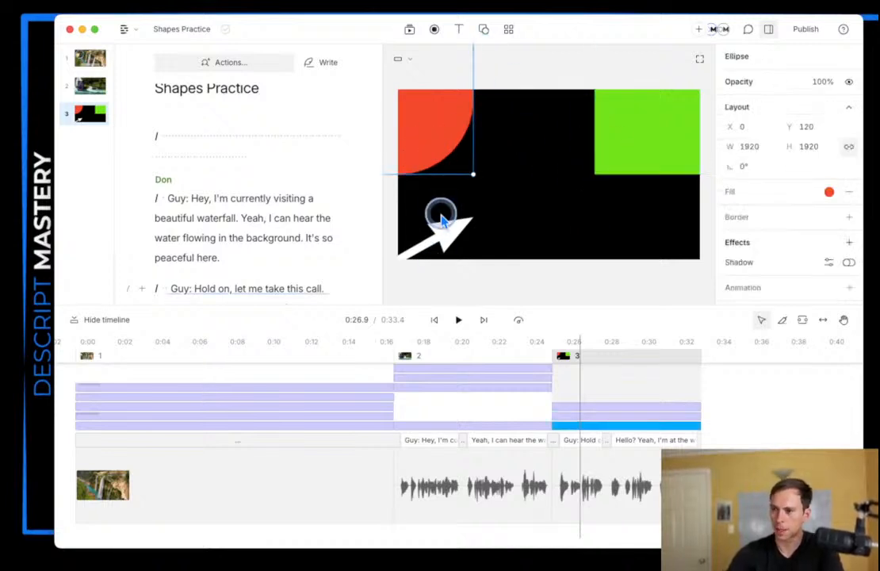
click(448, 236)
click(514, 161)
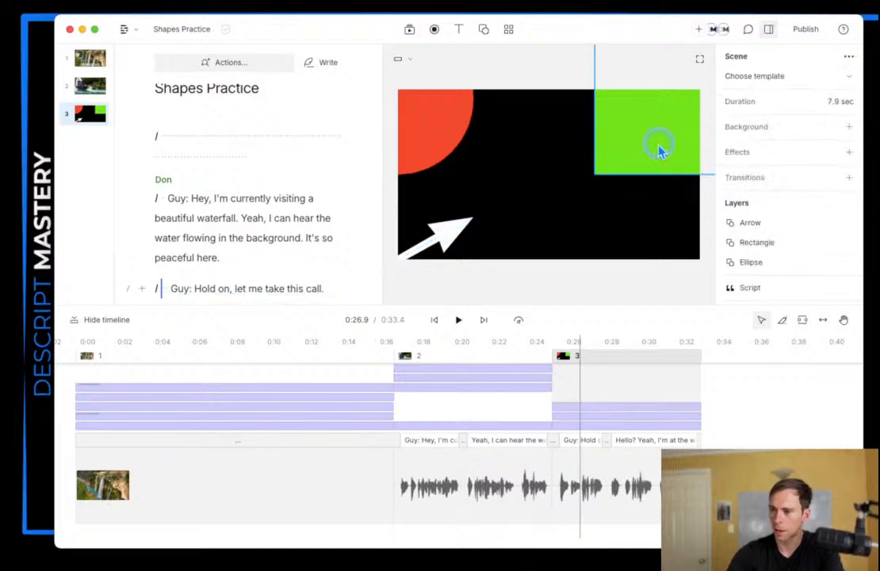
Step: Lock the rectangle layer in scene 3 and unlock it again
click(658, 145)
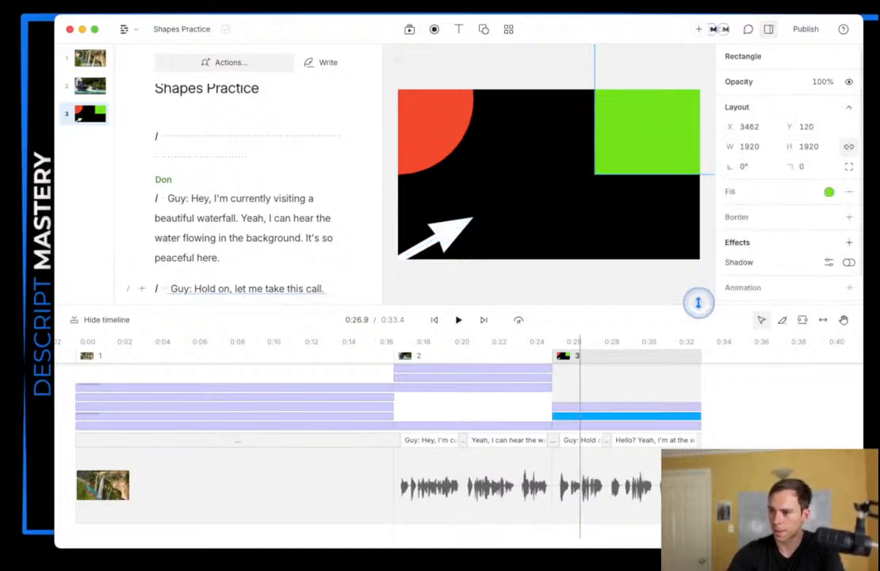
click(663, 283)
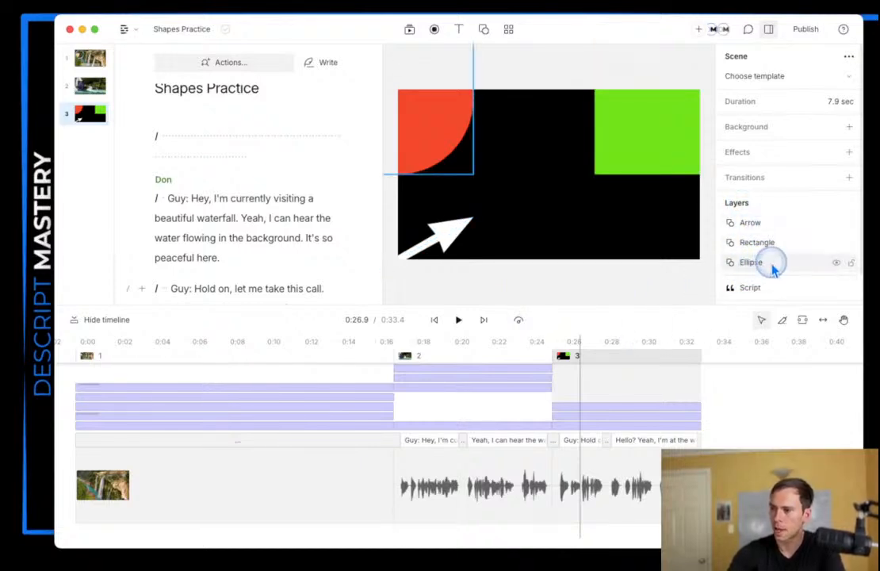
click(851, 243)
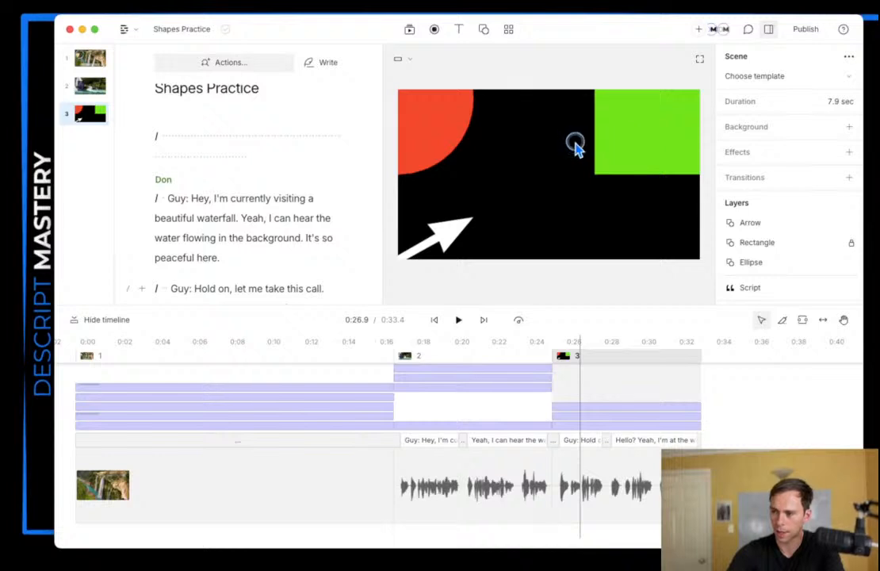
click(854, 242)
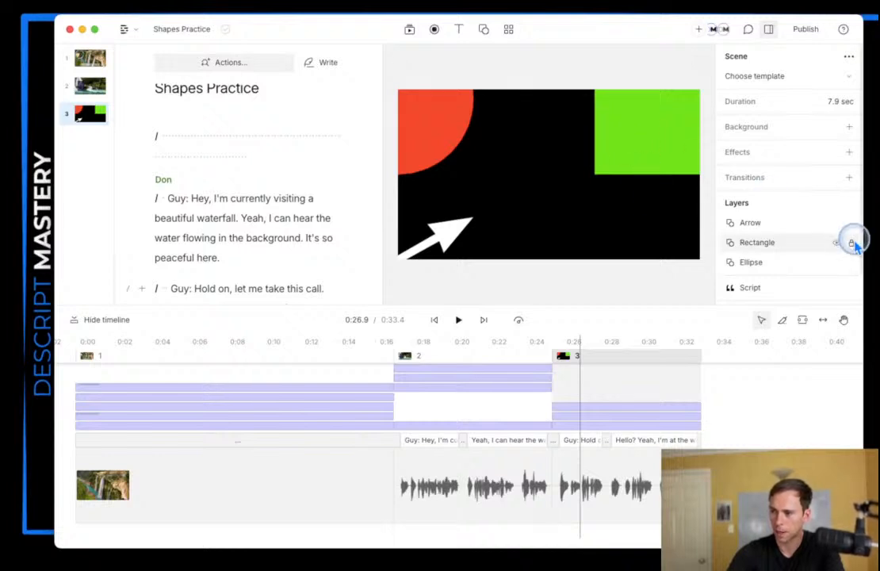
Step: Move the green rectangle further into scene 3's upper-right corner, to X 3840 and Y 0, and lock its layer
click(674, 146)
drag(643, 138, 683, 125)
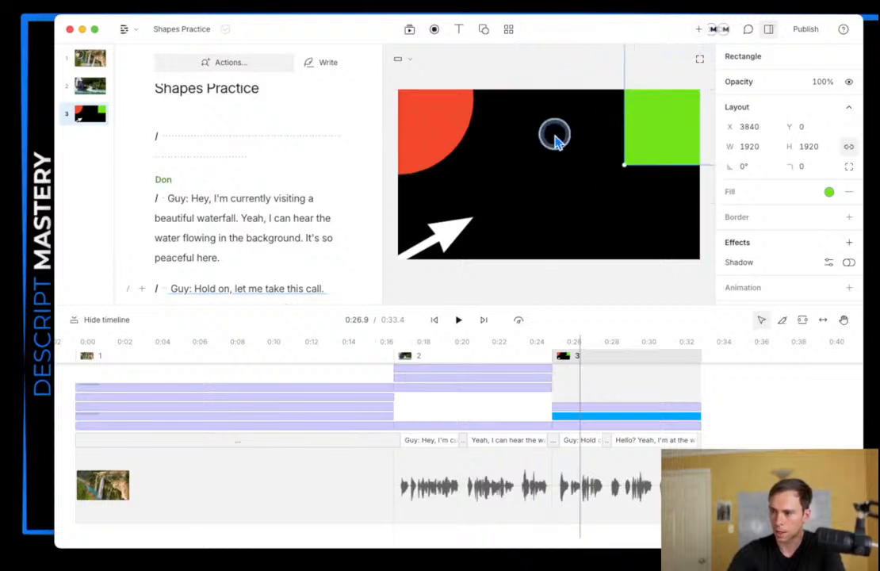
click(648, 212)
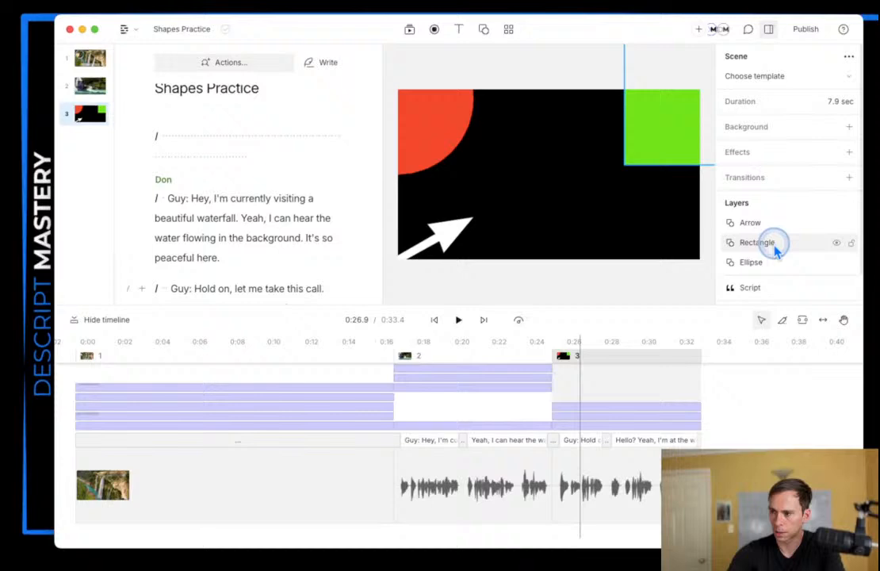
click(850, 245)
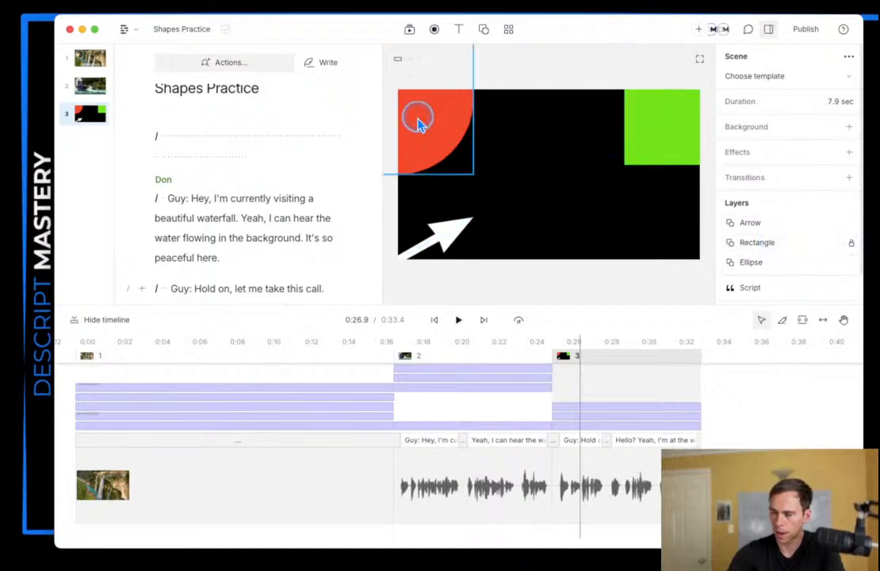
Step: Raise the red ellipse to about X 0, Y -85, and move the arrow to run from about X 1257, Y 1944 to X 2793, Y 1080
drag(440, 136, 436, 124)
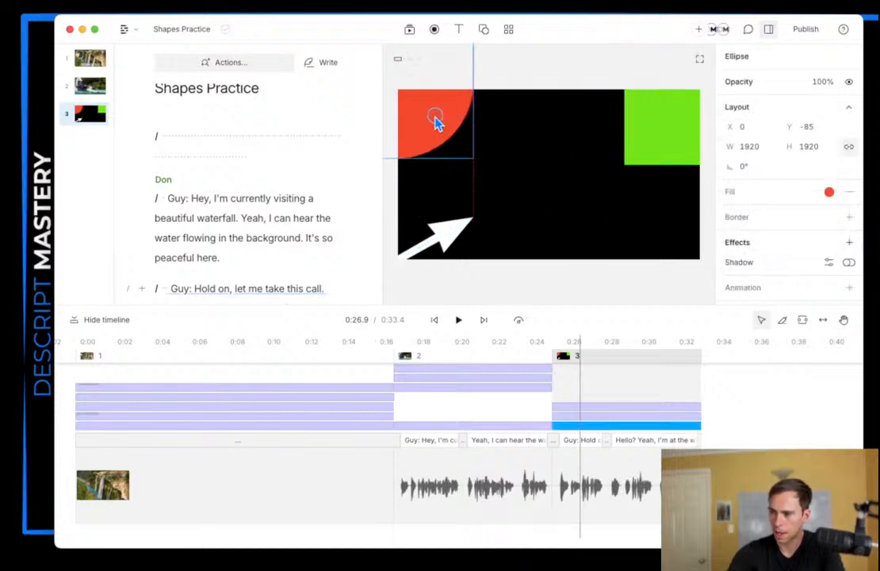
drag(448, 246, 581, 198)
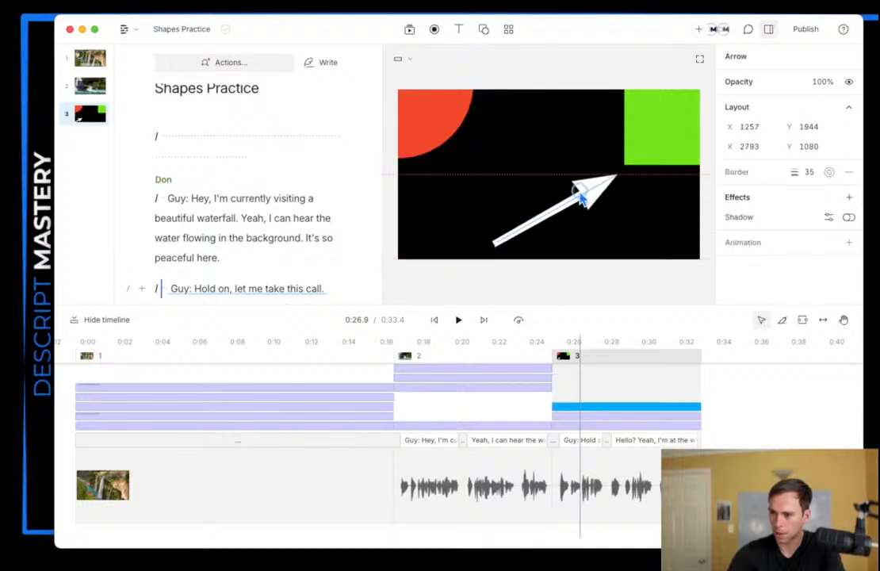
click(605, 298)
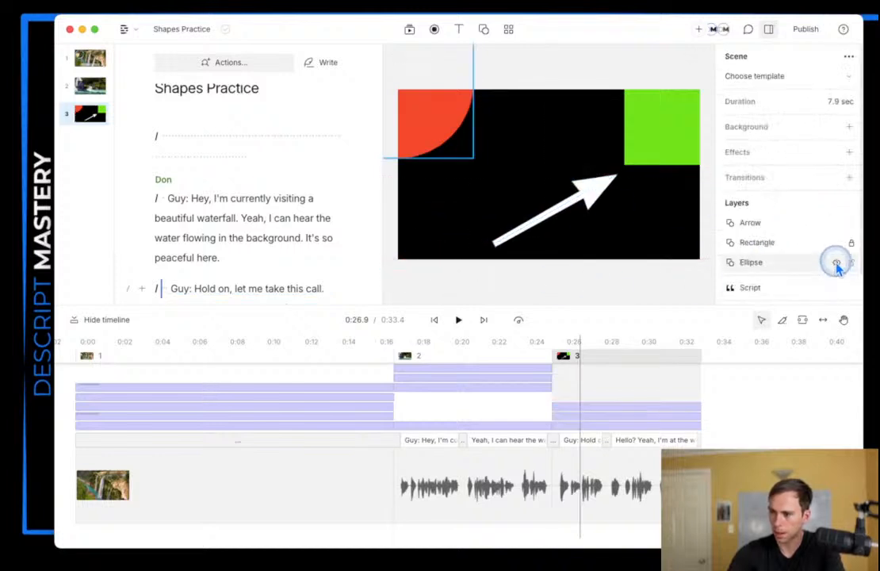
Step: Lock the ellipse and arrow layers and test the locks by trying to move the shapes on the canvas
click(851, 264)
click(851, 223)
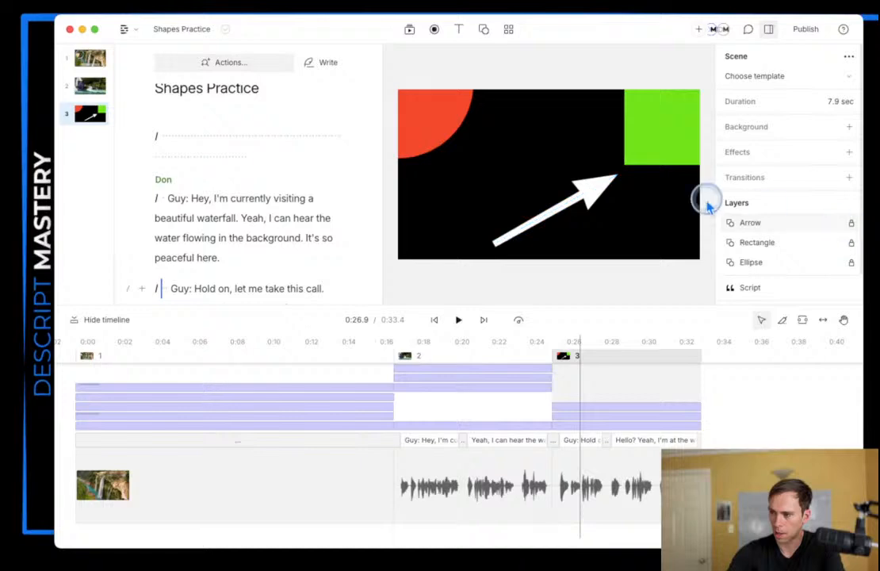
drag(428, 144, 480, 128)
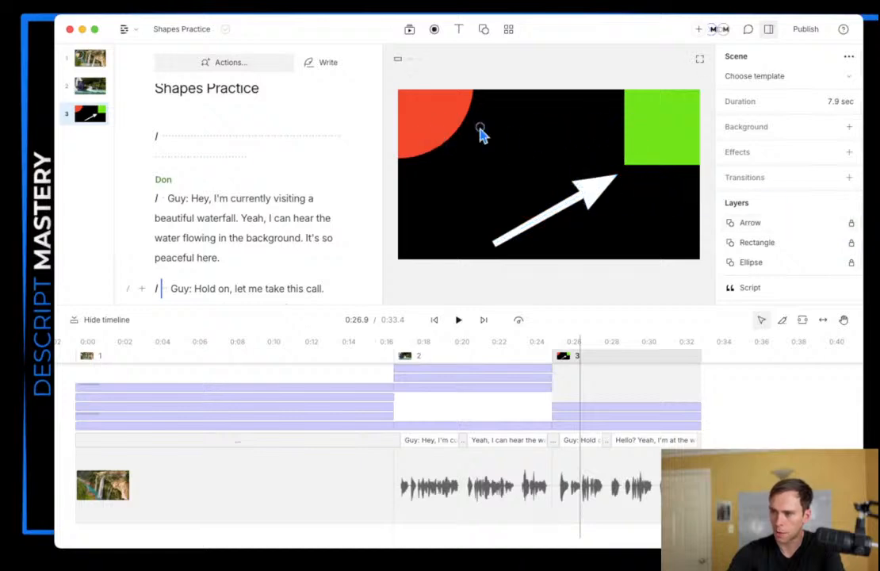
mouse_move(507, 213)
mouse_down()
mouse_move(594, 210)
mouse_move(505, 204)
mouse_move(510, 173)
mouse_move(595, 225)
mouse_move(664, 133)
mouse_up()
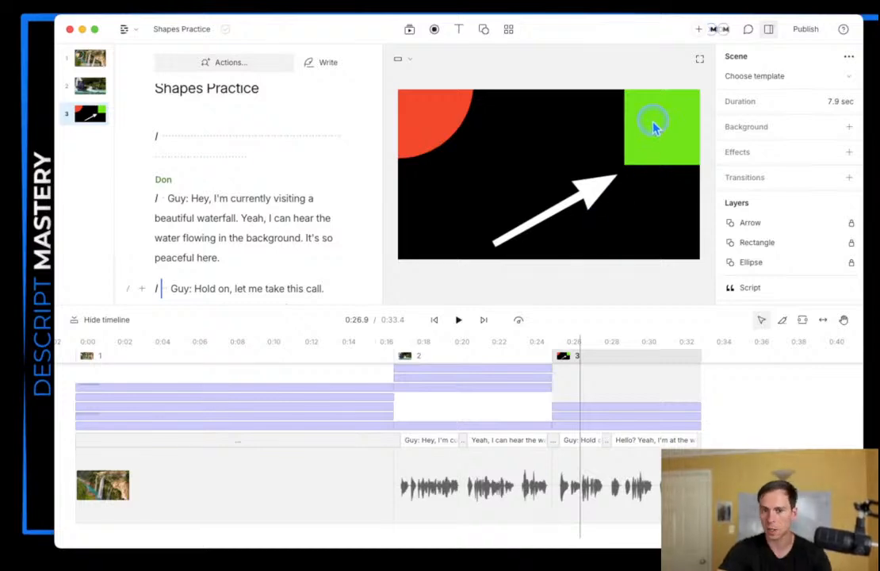
Step: Add captions to scene 3 and centre them horizontally at X 1920, Y 875
click(483, 30)
click(485, 33)
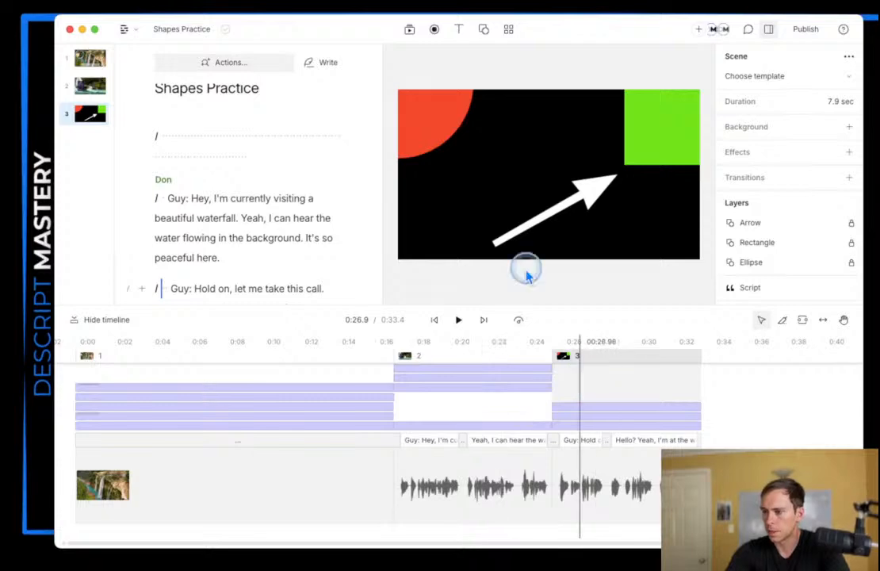
click(465, 32)
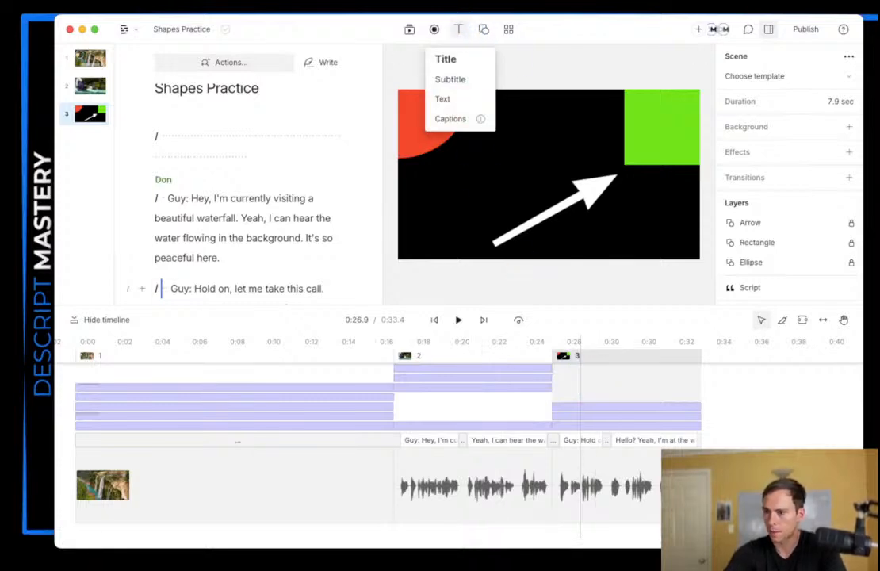
click(469, 119)
click(506, 154)
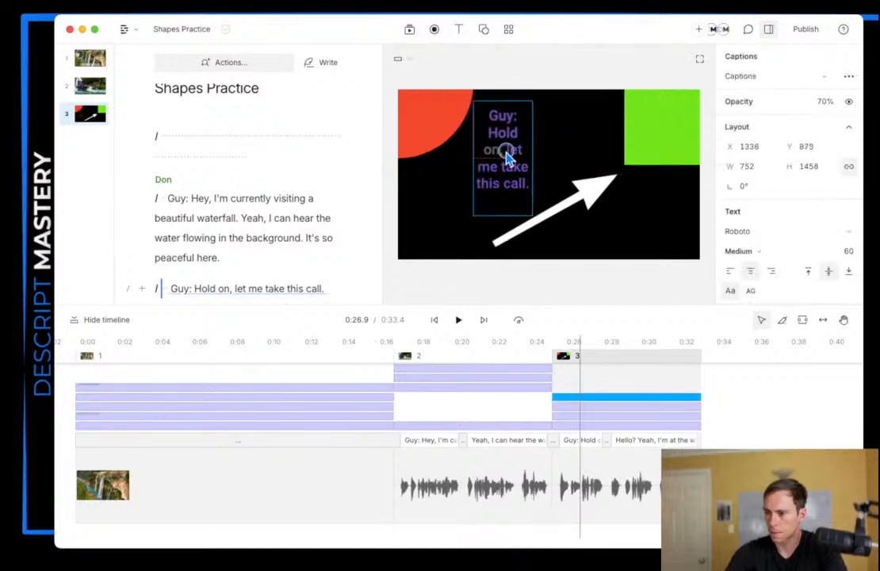
drag(505, 155, 543, 161)
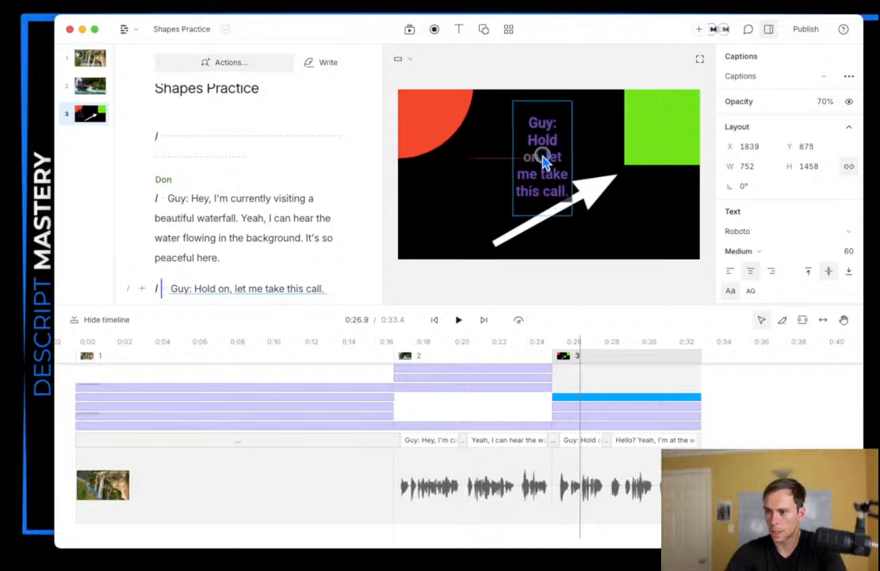
Step: Check the captions at different script positions, ending just before "at the waterfall" in scene 3's script
click(145, 208)
scroll(191, 227, down, 3)
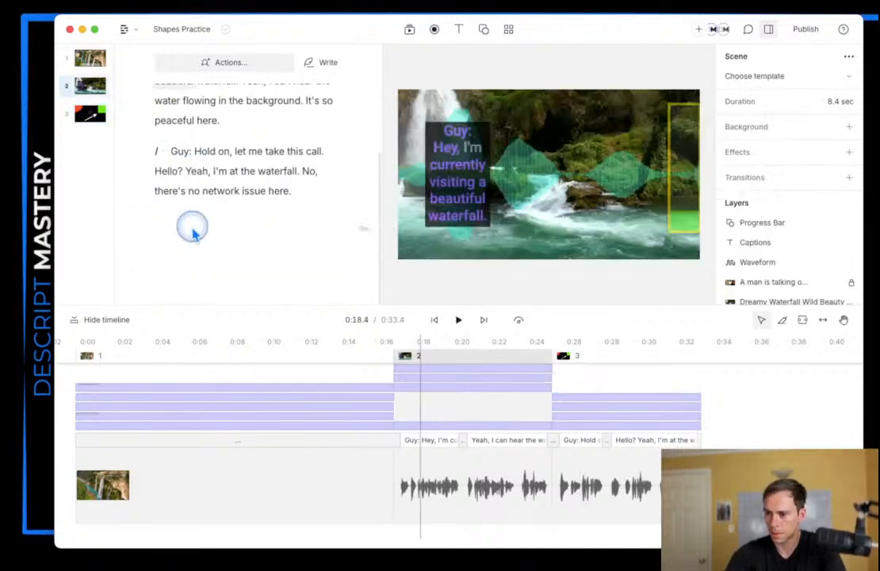
drag(199, 151, 291, 191)
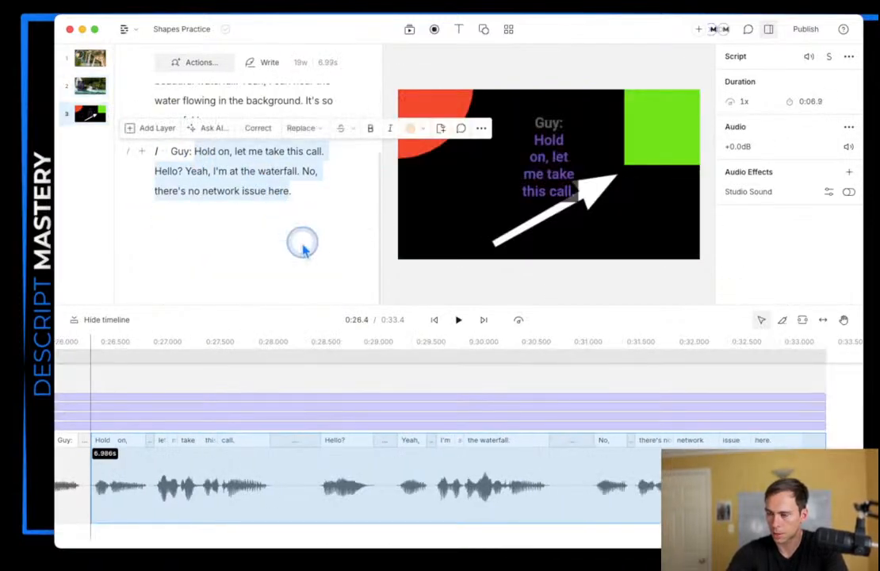
click(230, 173)
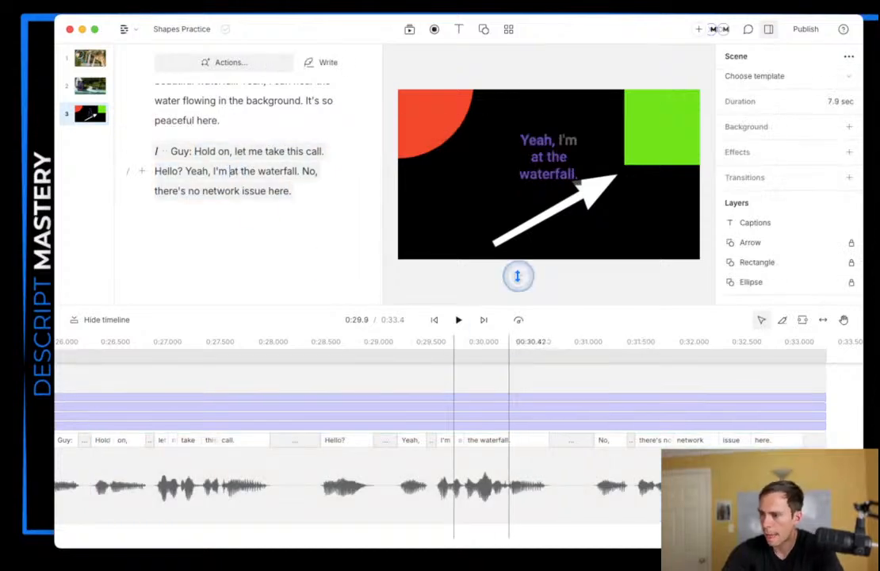
Step: Set the scene 3 captions' opacity to 100%, and toggle their visibility off and back on
click(555, 182)
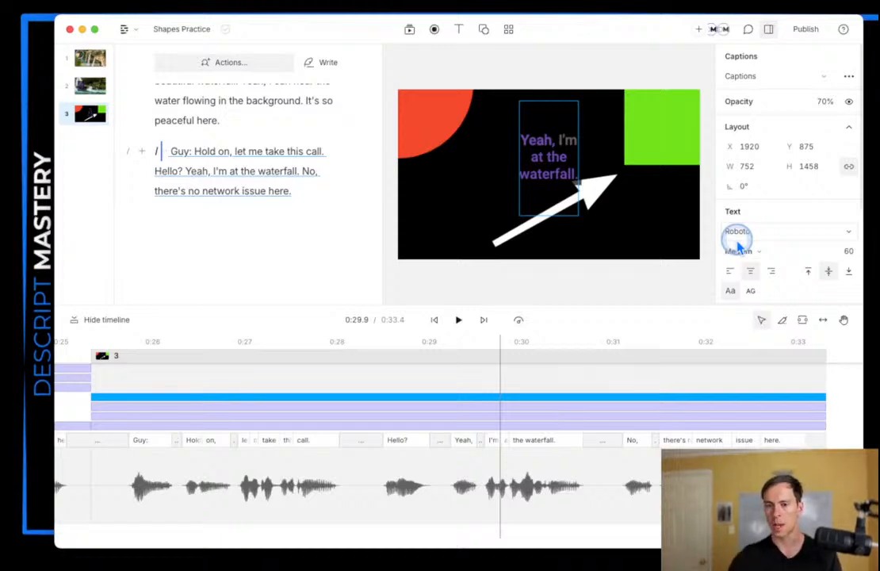
click(759, 149)
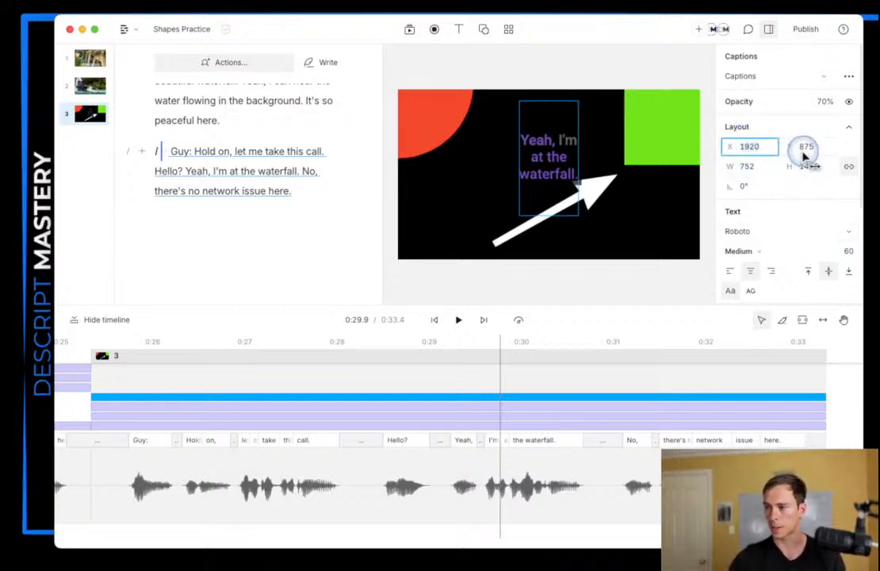
click(802, 150)
click(753, 167)
click(793, 188)
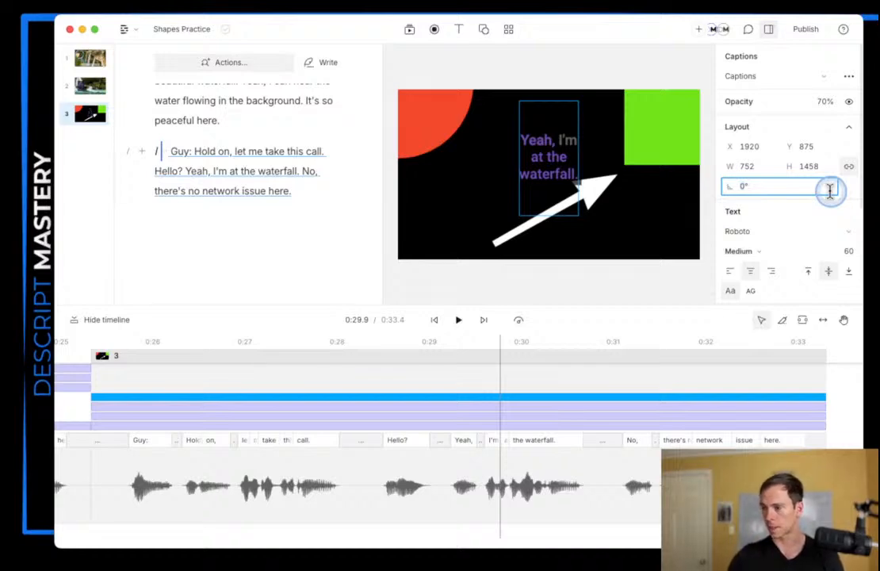
click(821, 102)
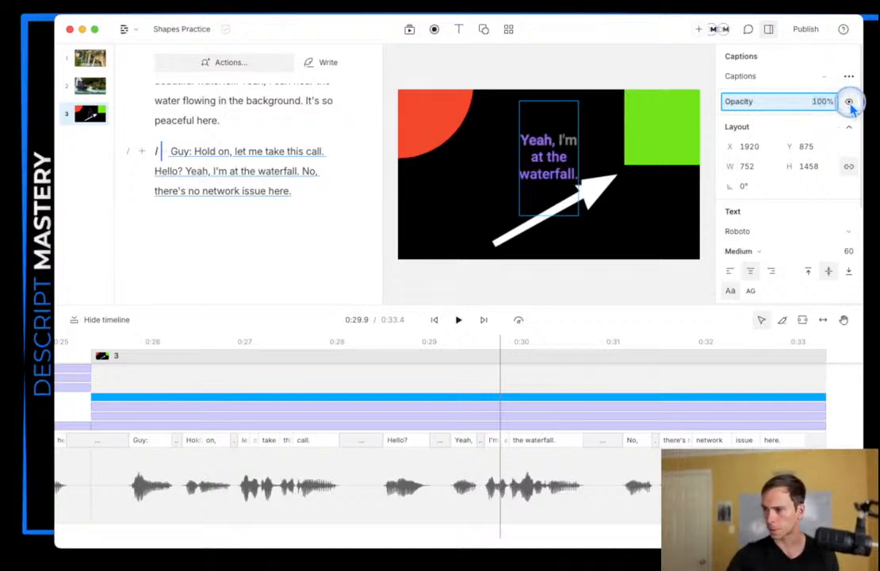
click(849, 102)
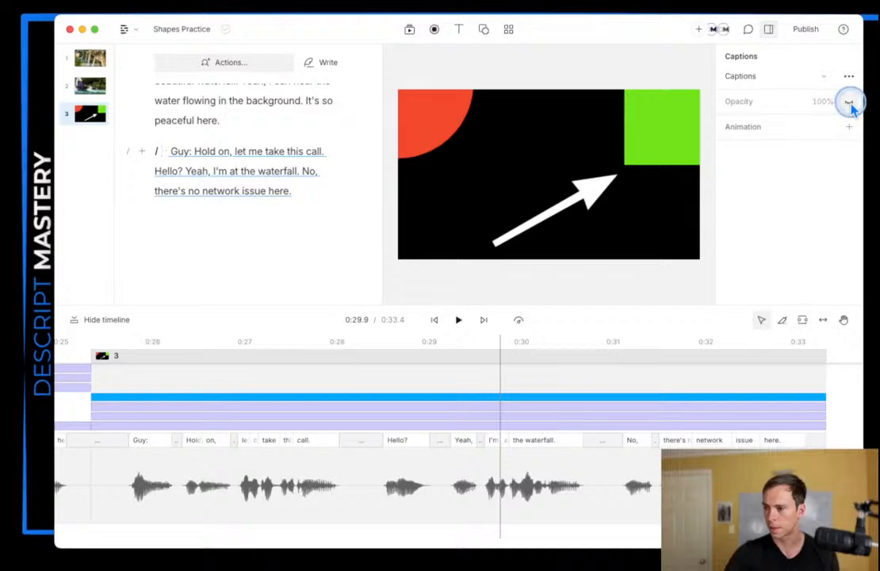
click(849, 103)
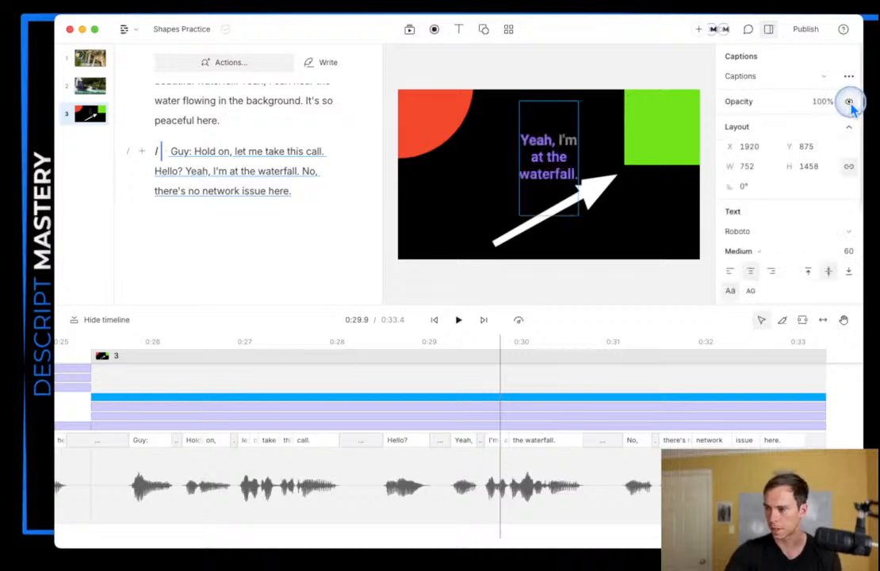
Step: Try the Freeform content type on the captions layer
click(807, 79)
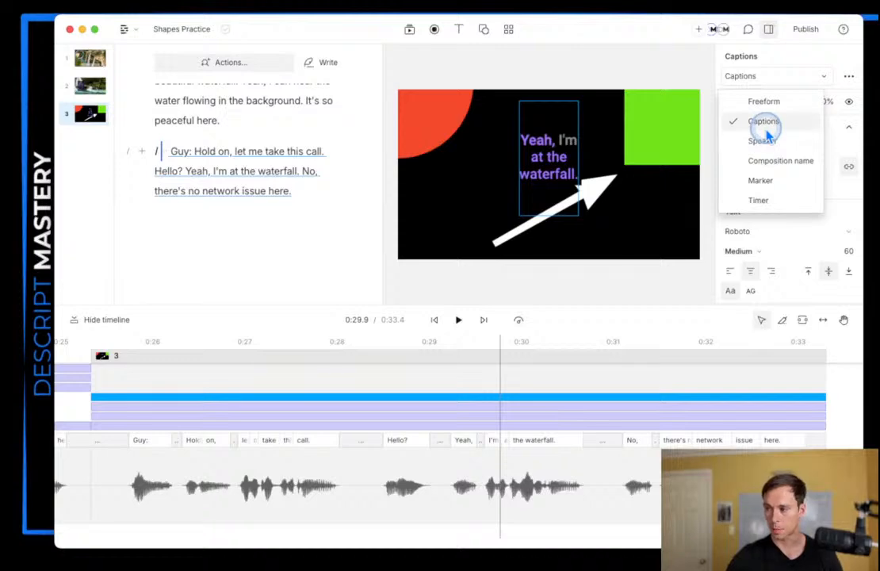
click(763, 101)
click(552, 154)
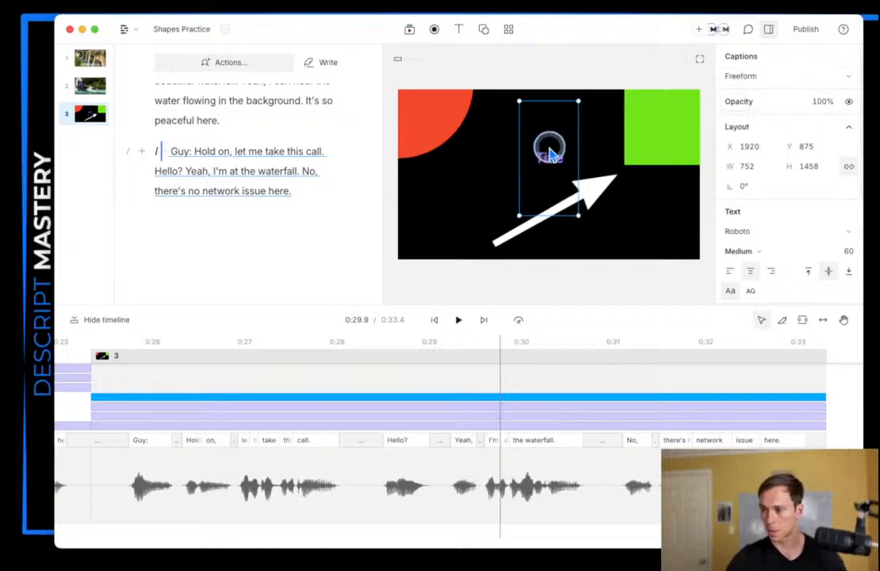
Step: Try the Speaker content type on the captions layer and compare it with the script's speaker label
click(741, 76)
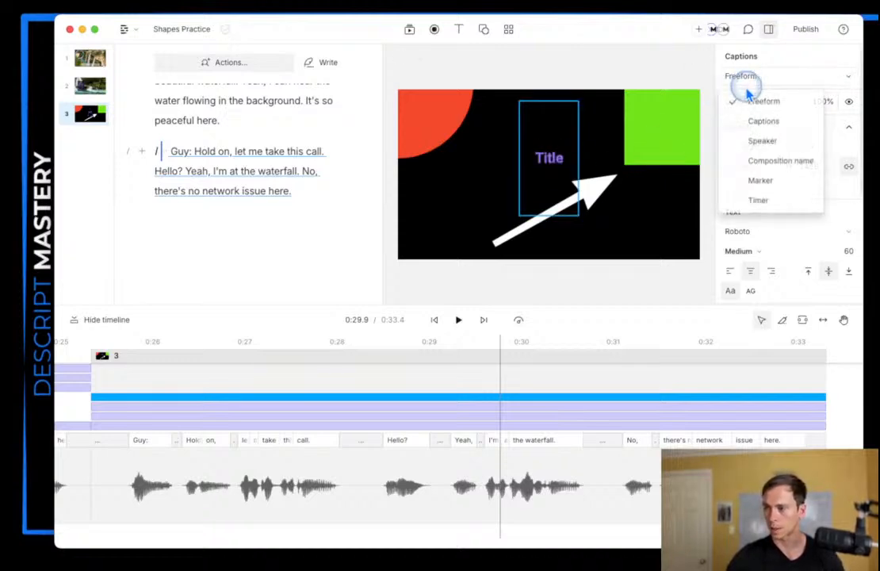
click(759, 142)
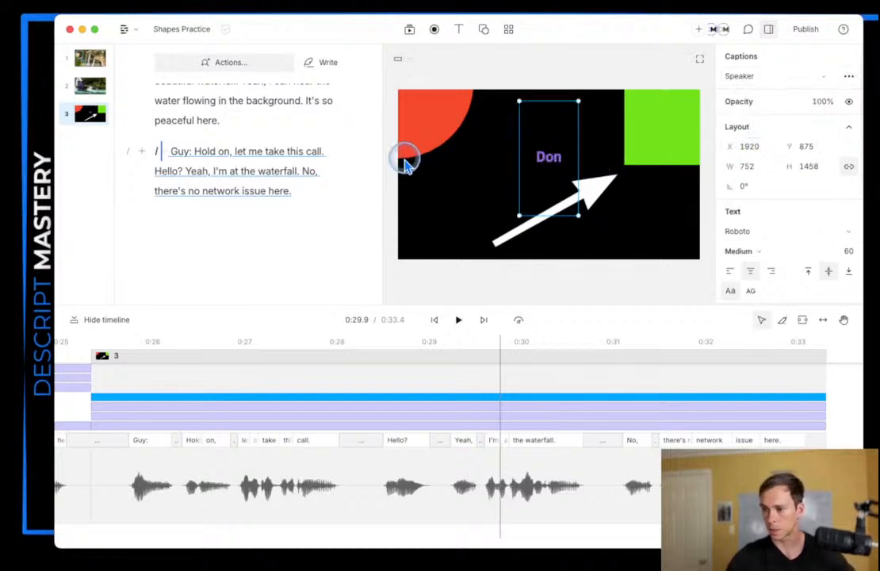
scroll(298, 230, up, 1)
scroll(298, 230, up, 4)
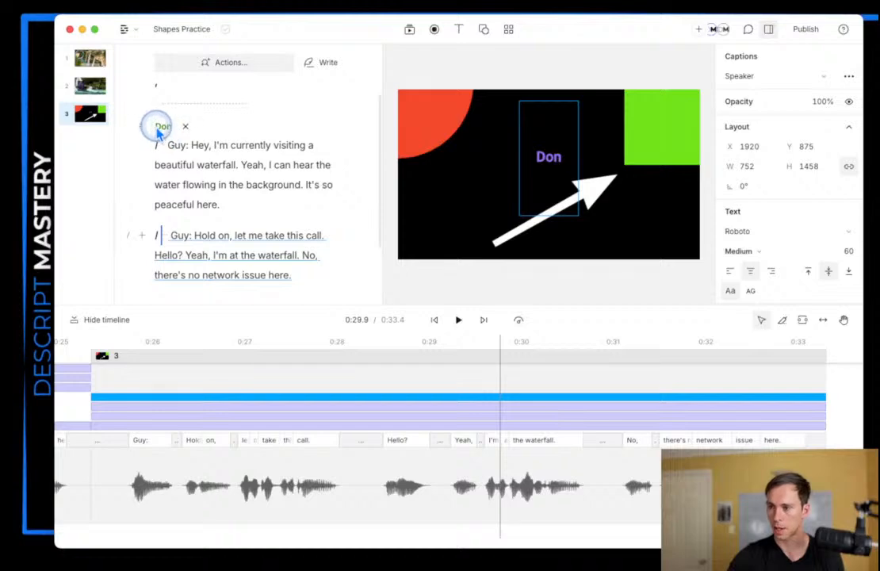
Step: Switch the captions layer's content type to Composition name
click(534, 187)
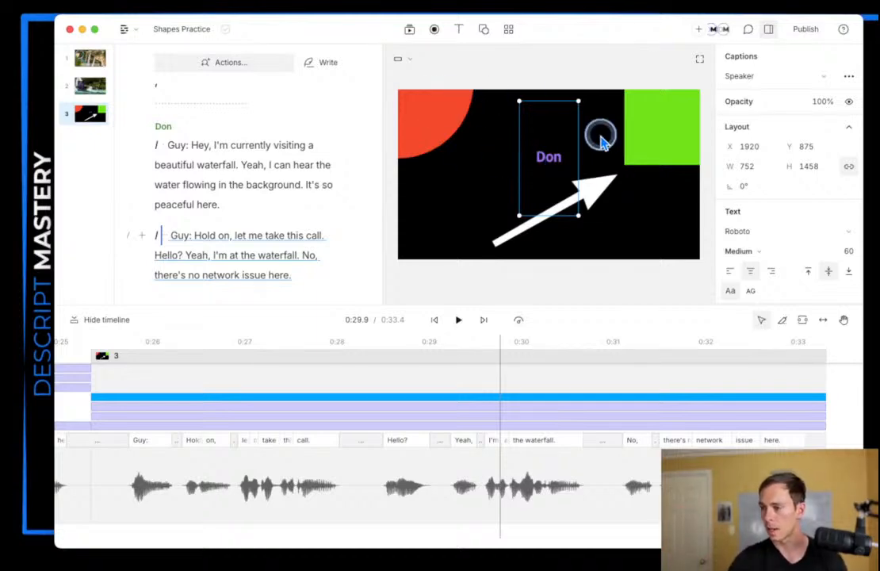
click(730, 79)
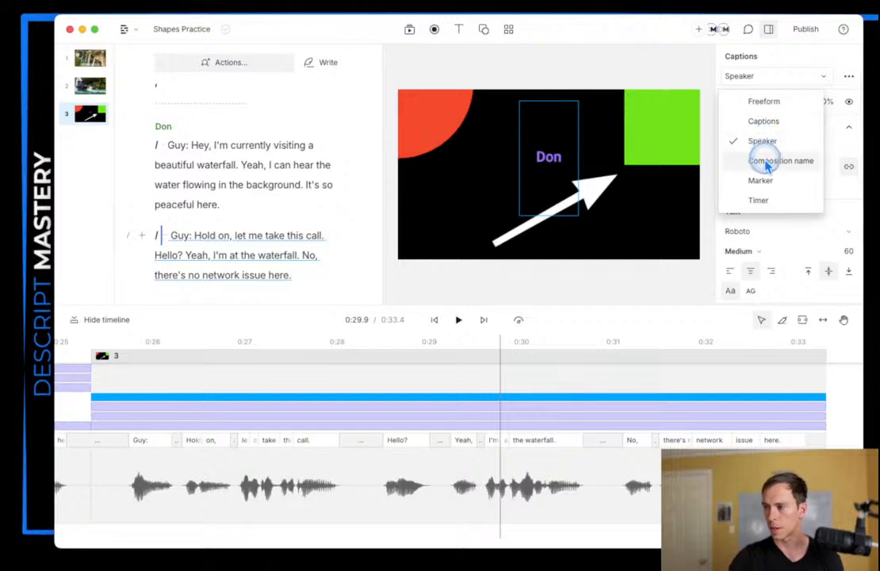
click(767, 162)
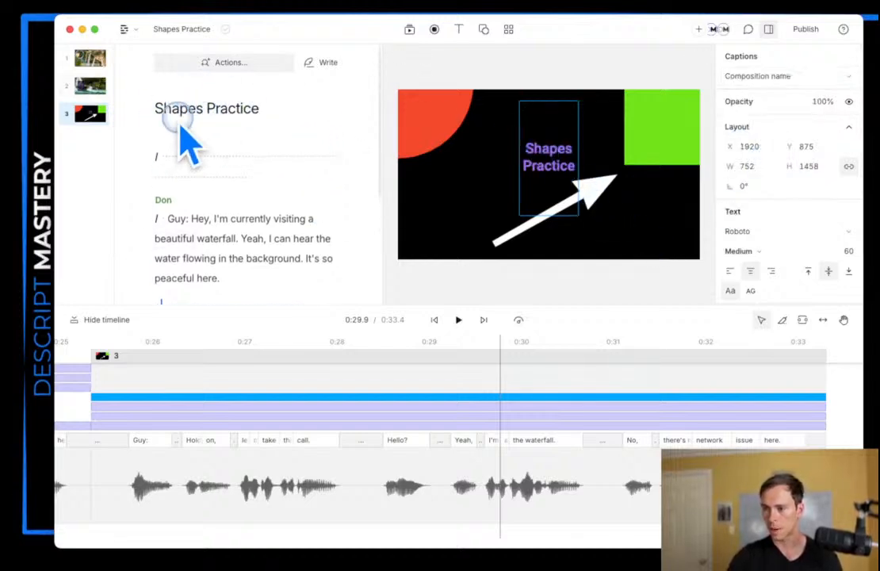
Step: Try the Marker content type on the captions layer
click(464, 153)
click(776, 75)
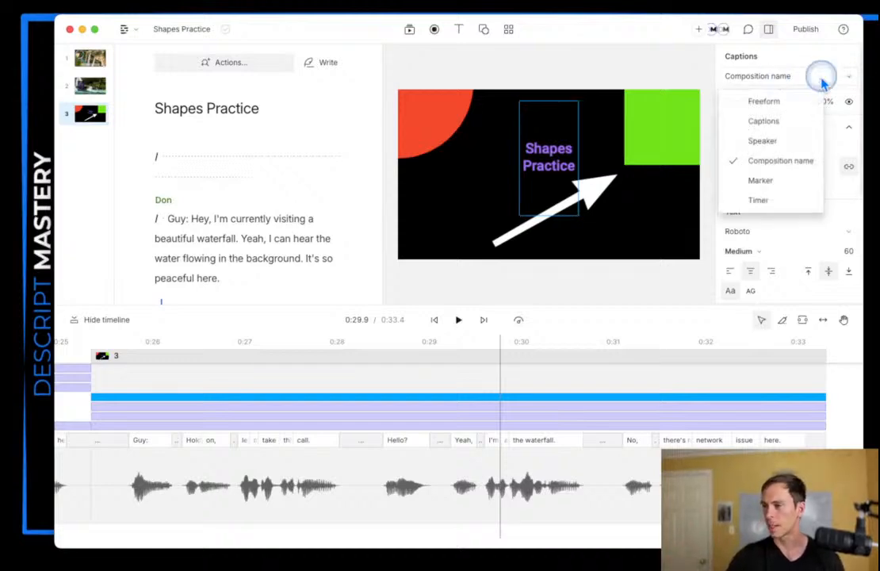
click(785, 180)
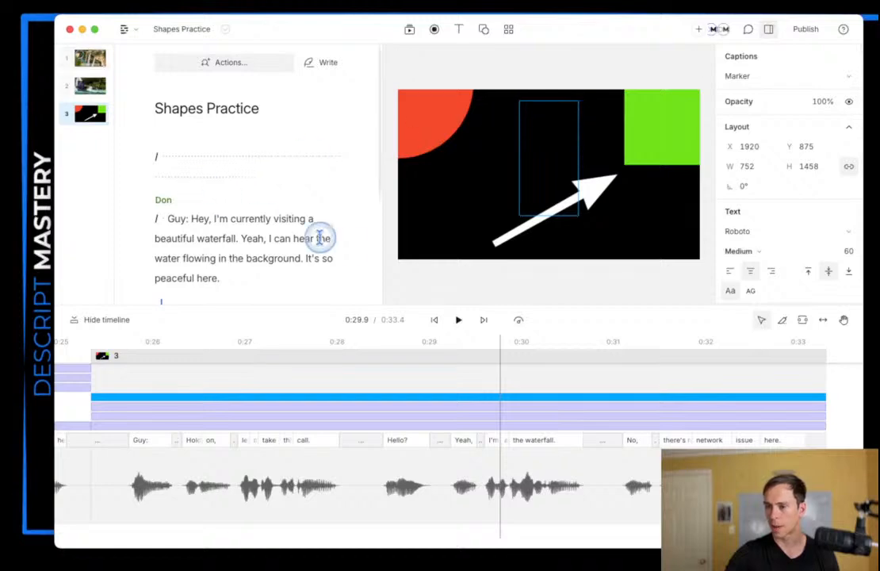
Step: Try the Timer content type on the captions layer and play the scene to watch it run
click(746, 77)
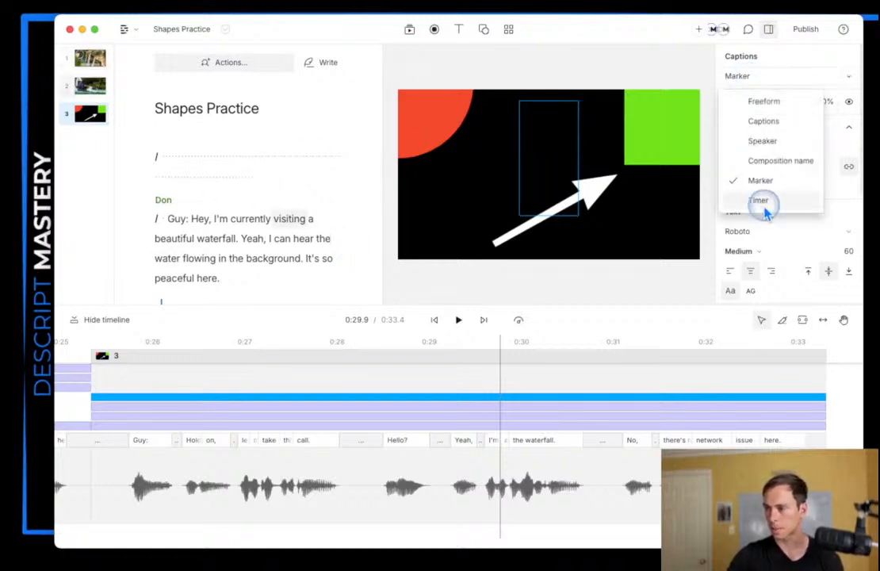
click(762, 203)
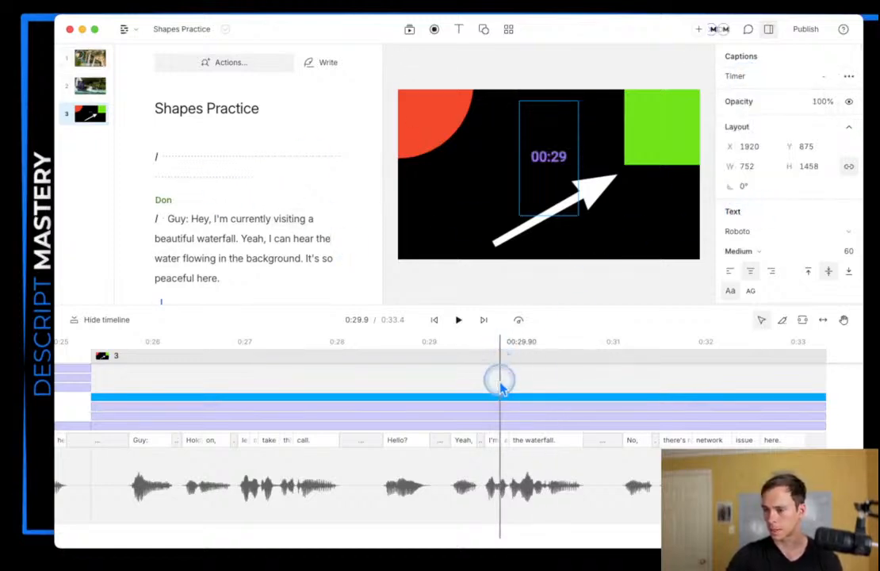
click(454, 321)
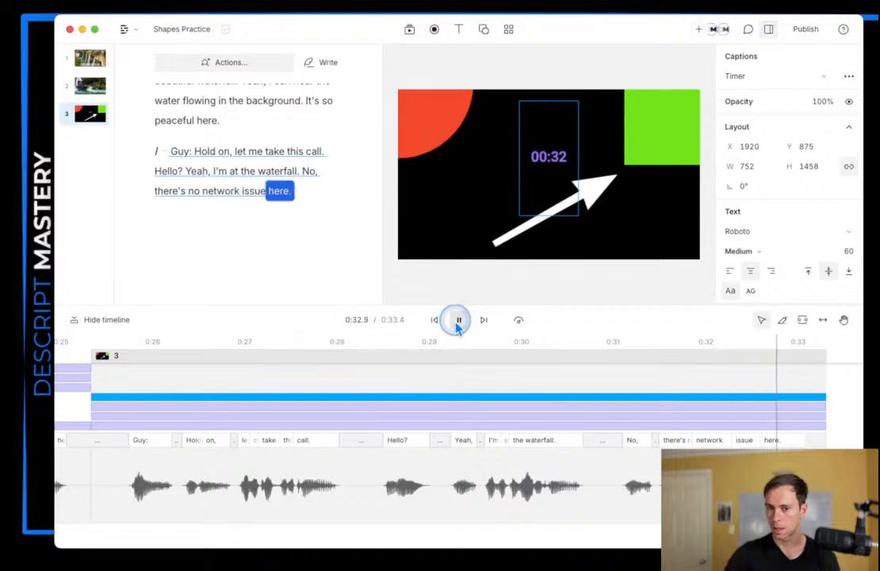
click(456, 320)
click(573, 171)
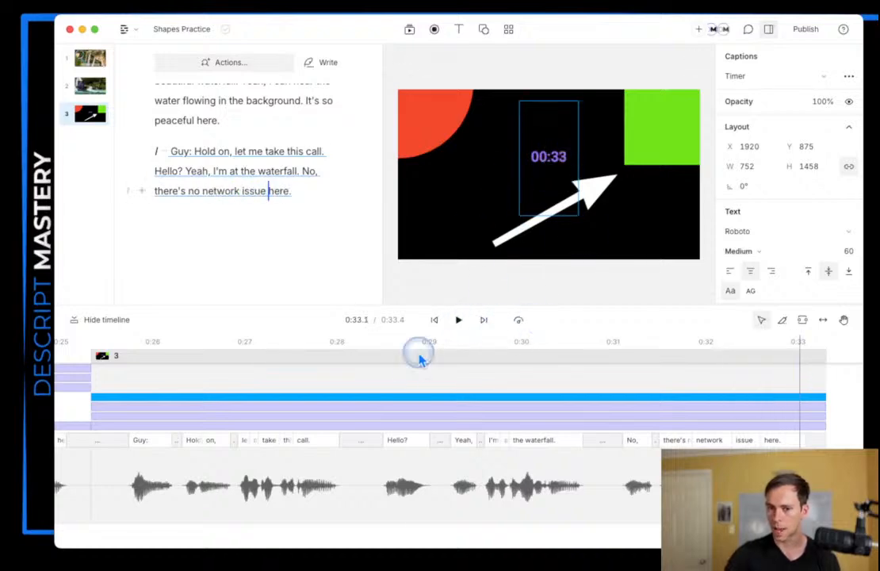
Step: Move the playhead back to about 0:29.8 and set the text layer's content type back to Captions
click(498, 373)
click(555, 159)
click(756, 76)
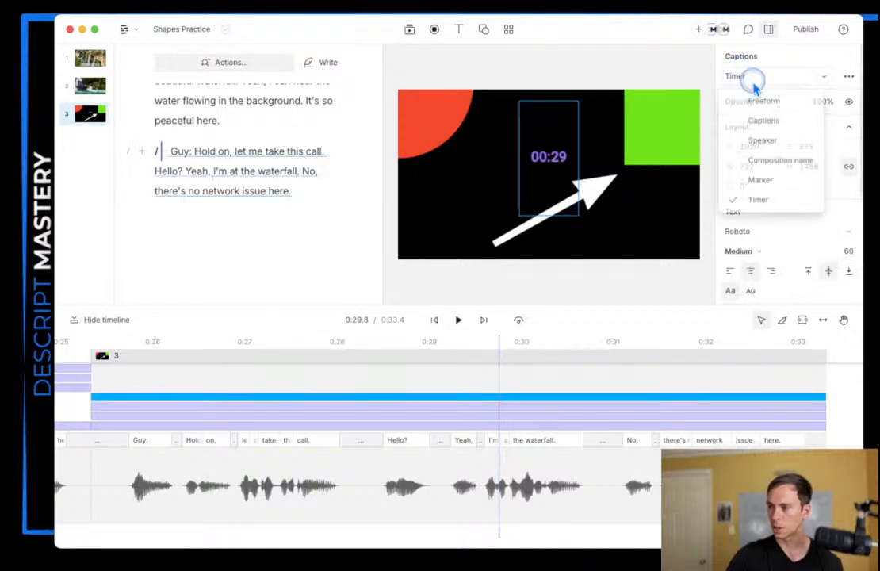
click(762, 126)
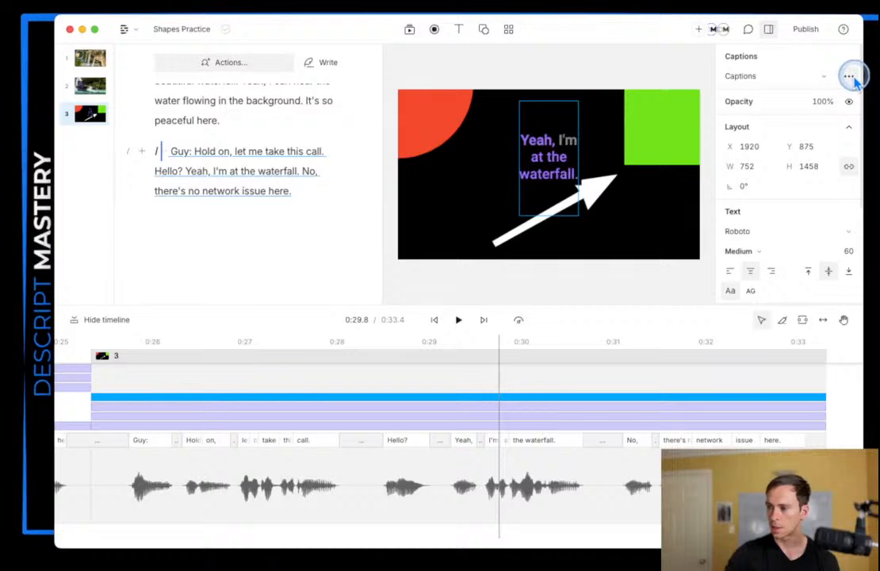
Step: Examine the speaker filter options of the captions layer and leave the choice at Show all
click(849, 76)
click(767, 126)
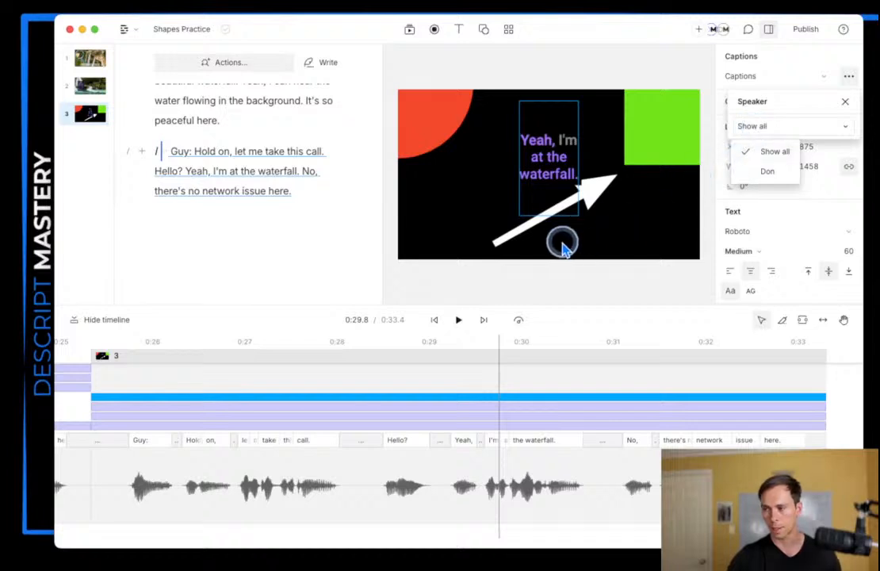
click(845, 102)
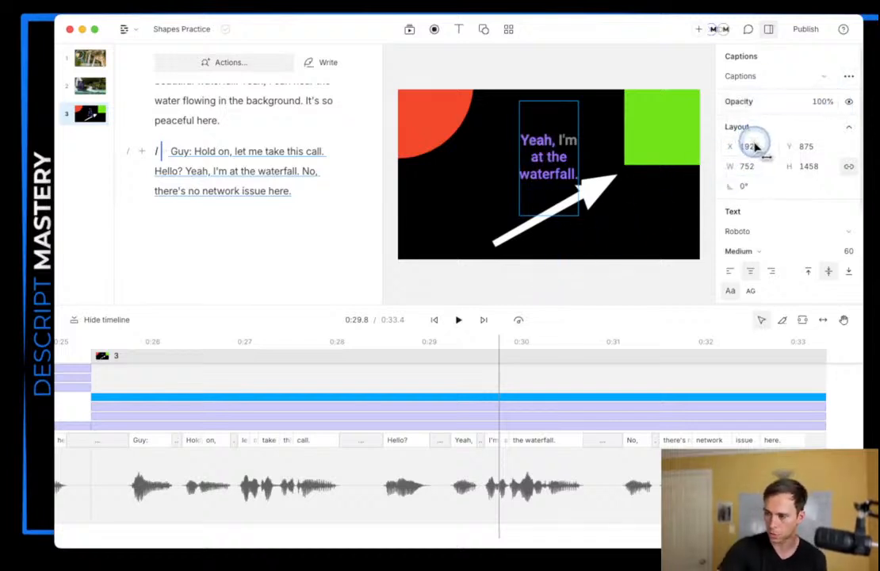
Step: Move the captions box beneath the red ellipse, beside the arrow's tail, and resize it to about 1257 by 1285
drag(538, 163, 497, 210)
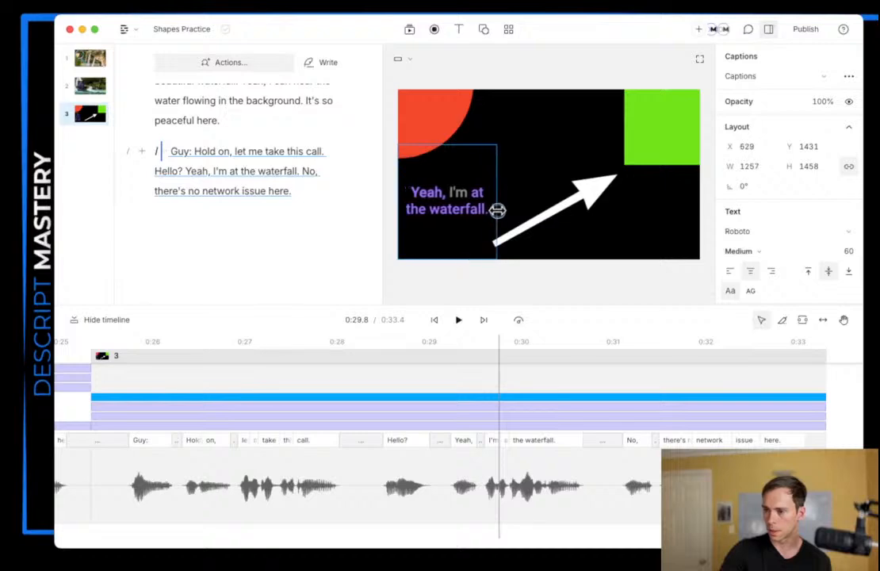
drag(459, 145, 457, 160)
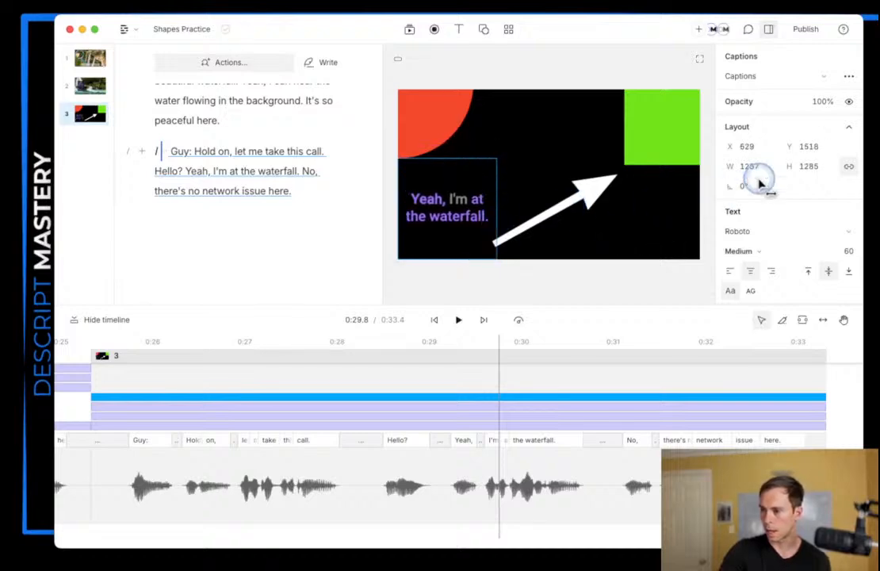
Step: Give the captions style a white (ffffff) background with reduced opacity
scroll(769, 222, down, 5)
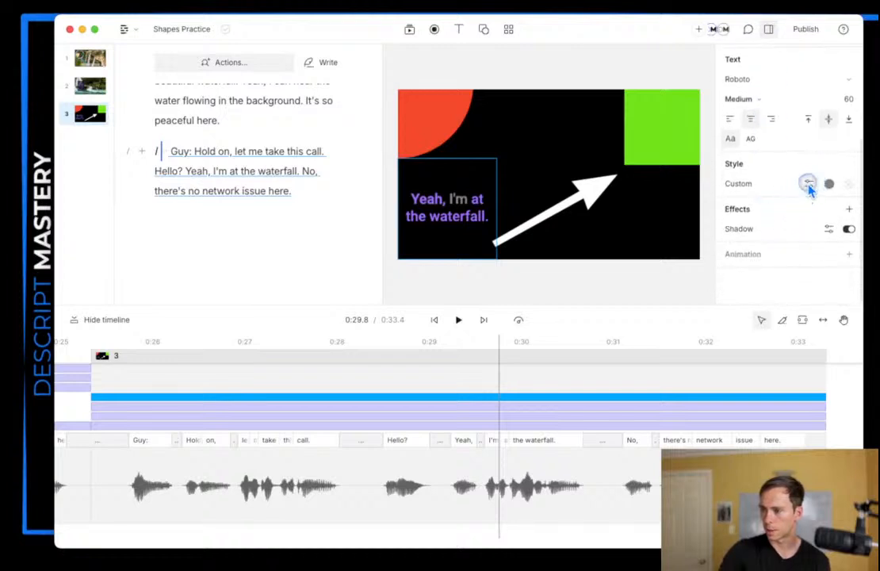
click(808, 184)
click(676, 249)
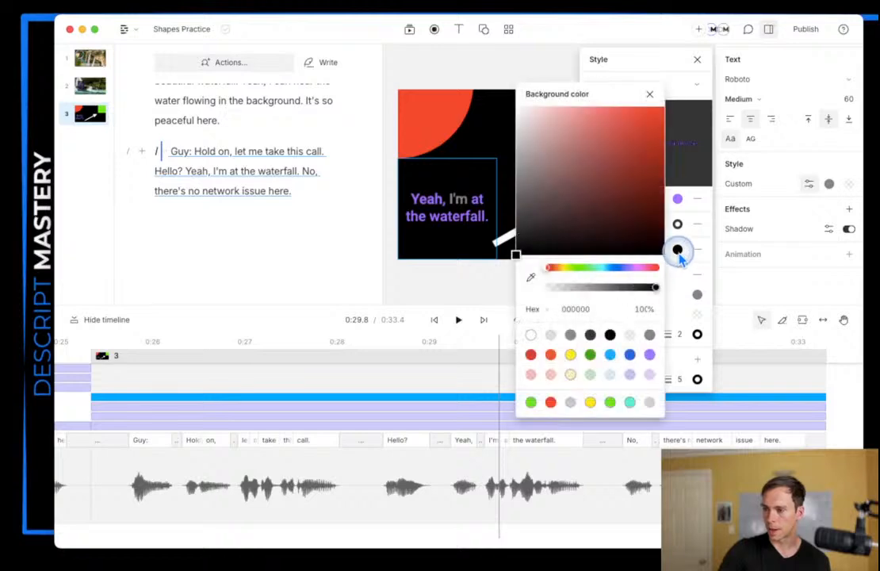
drag(614, 225, 513, 76)
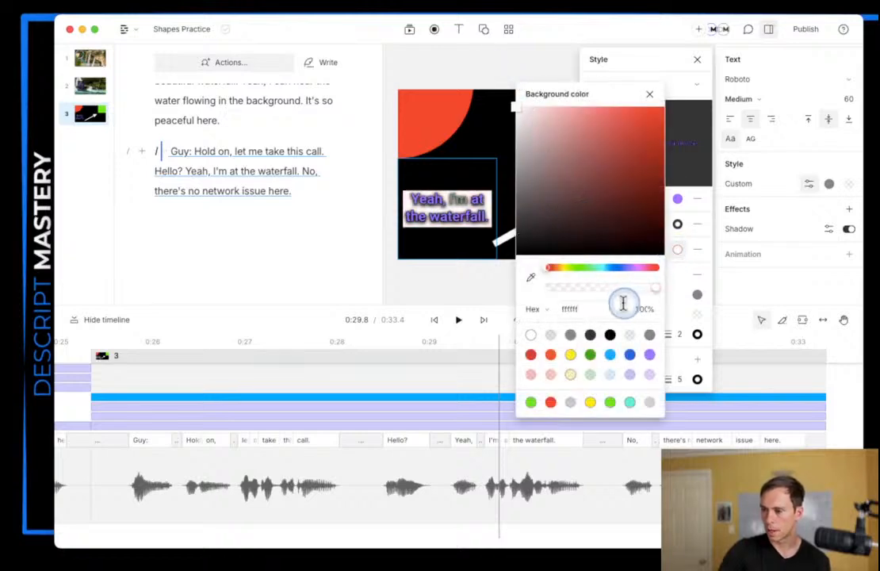
mouse_move(621, 288)
mouse_down()
mouse_move(596, 292)
mouse_move(608, 293)
mouse_up()
click(649, 93)
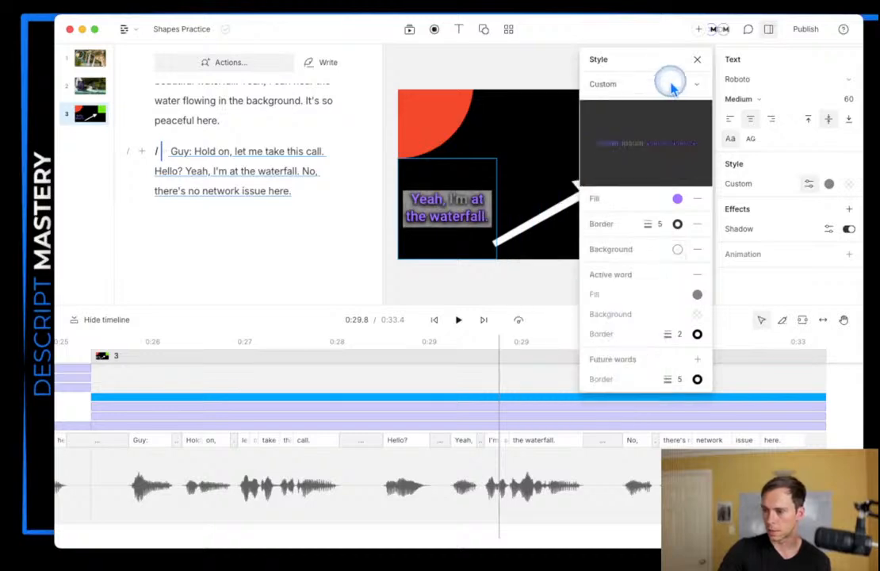
click(697, 59)
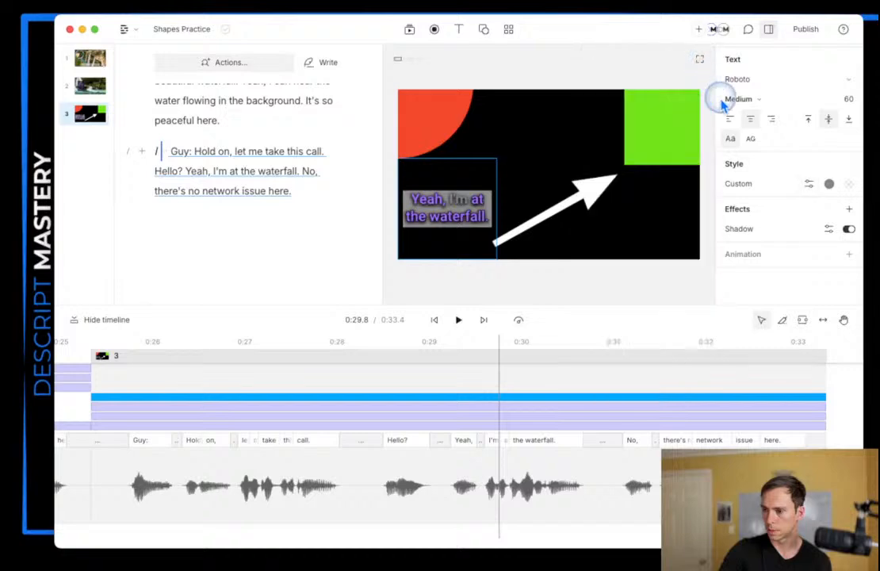
Step: Toggle the captions' Shadow effect off and back on to compare the text with and without it
click(848, 229)
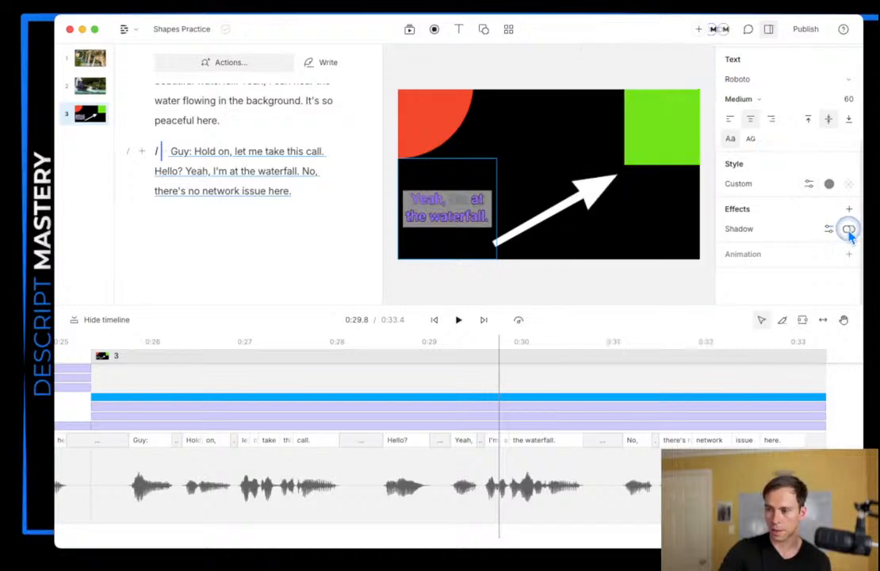
click(849, 230)
click(849, 229)
click(849, 230)
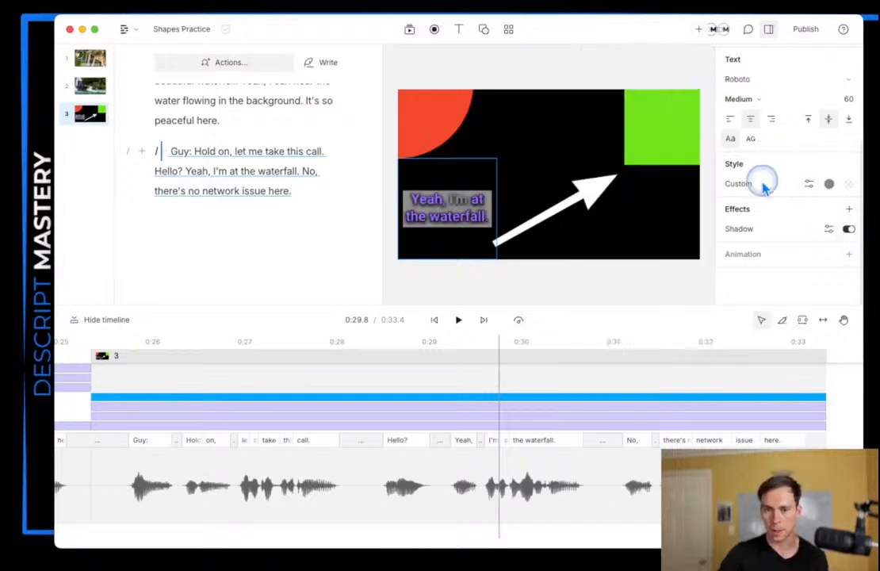
Step: Add the stock video of the aerial waterfall with a rainbow to scene 3 from the waterfall results
click(604, 103)
click(409, 30)
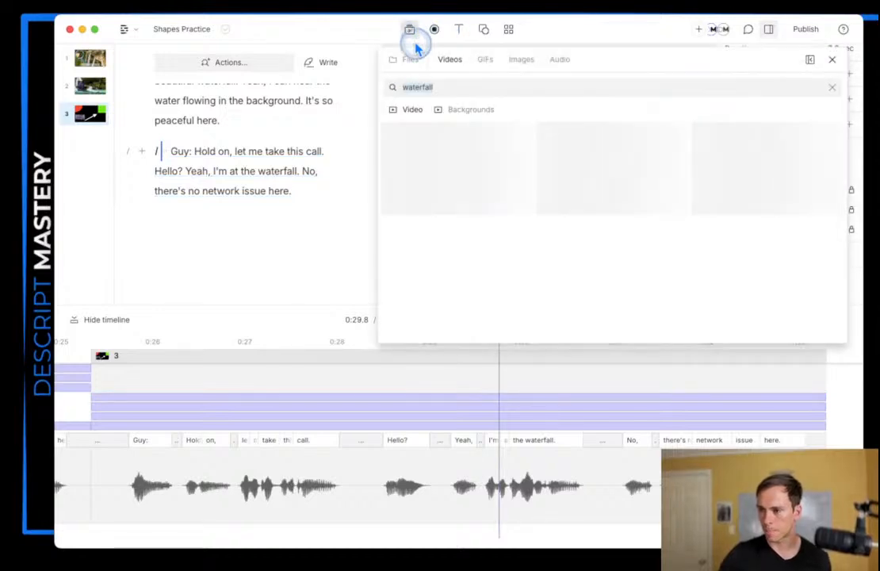
scroll(674, 268, down, 3)
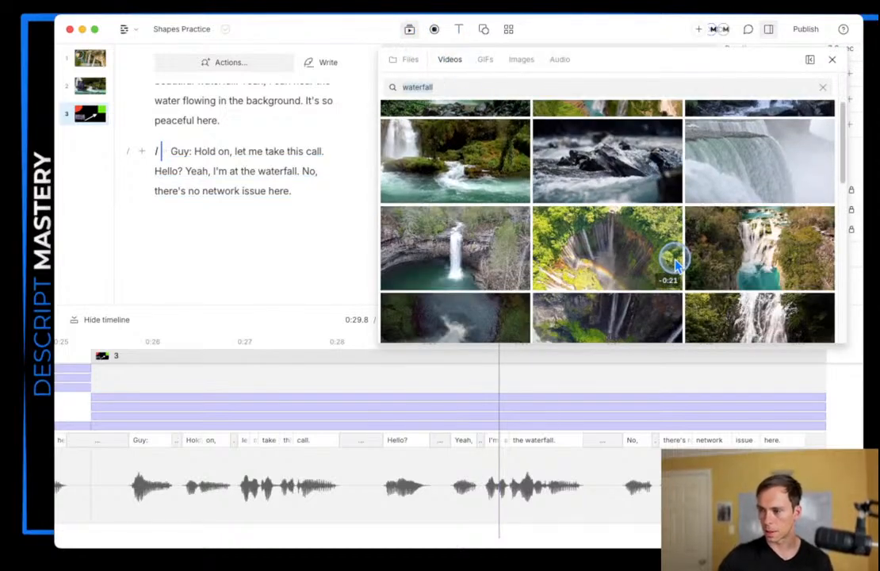
scroll(674, 268, down, 3)
click(672, 274)
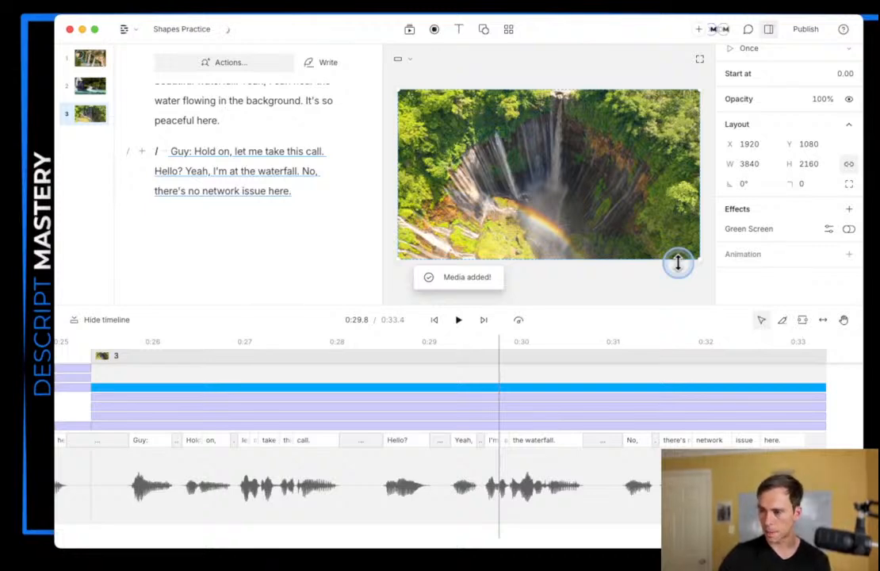
Step: Send the waterfall video layer to the back, behind the shapes and captions
click(593, 158)
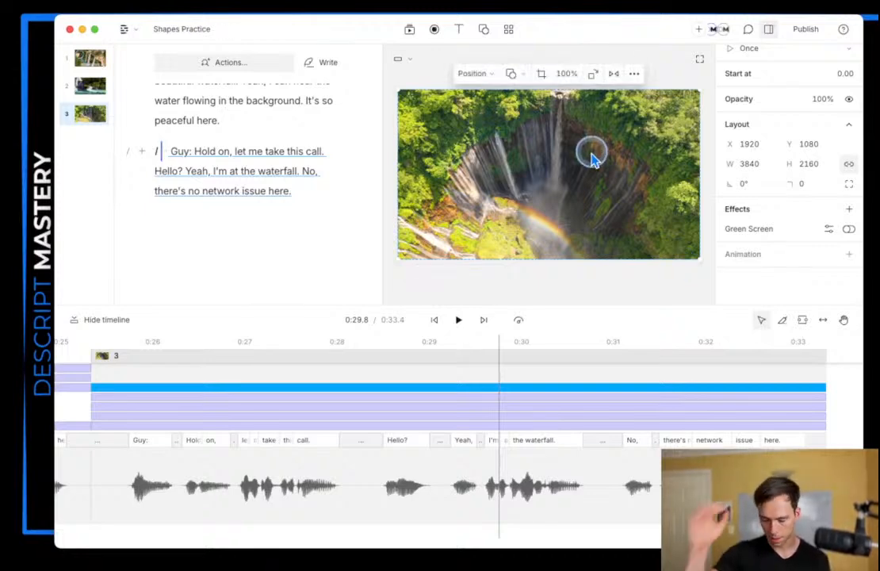
click(636, 73)
mouse_move(678, 99)
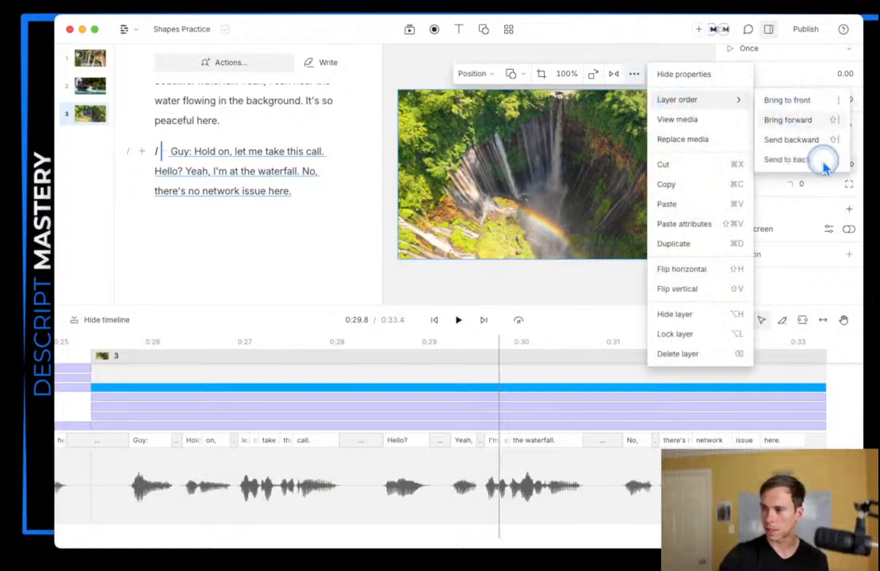
click(796, 161)
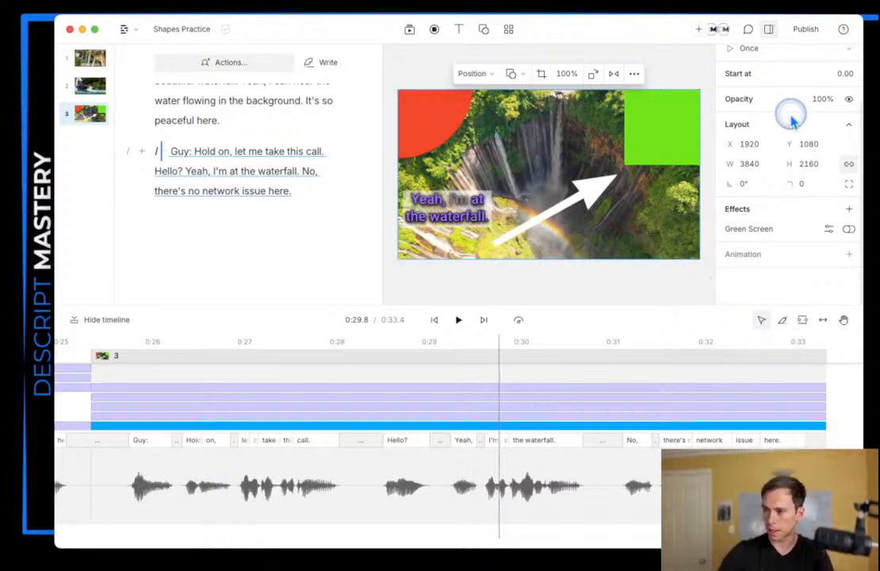
Step: Try 50% opacity on the waterfall video layer, and settle on 25%
click(821, 99)
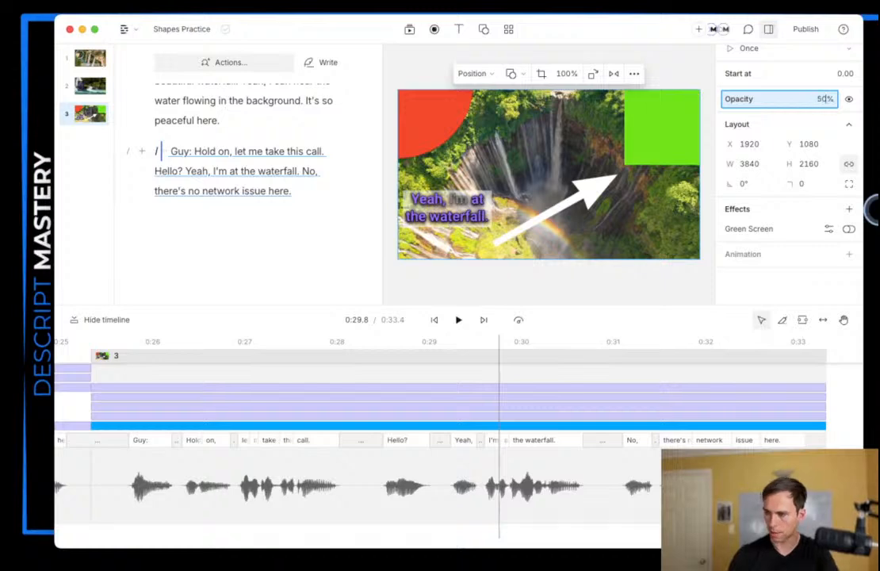
text(50)
key(Return)
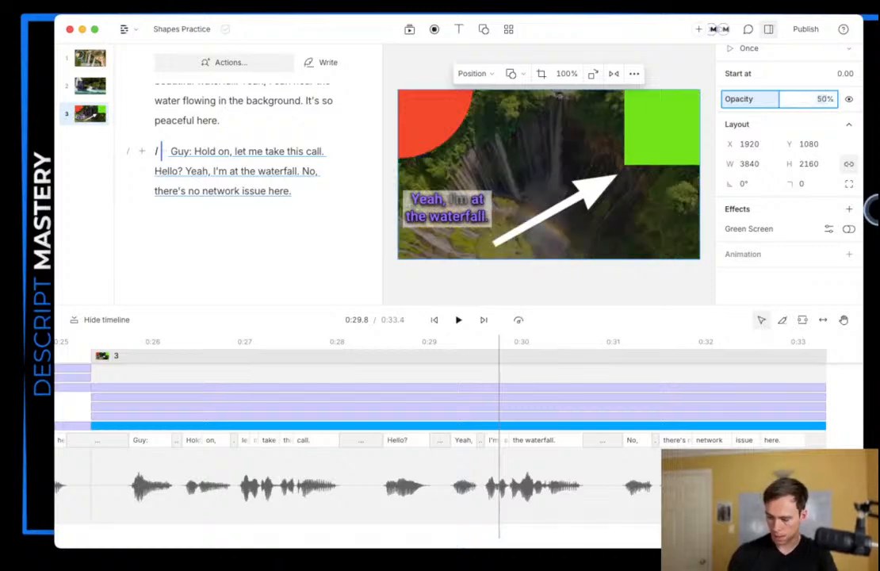
text(25)
key(Return)
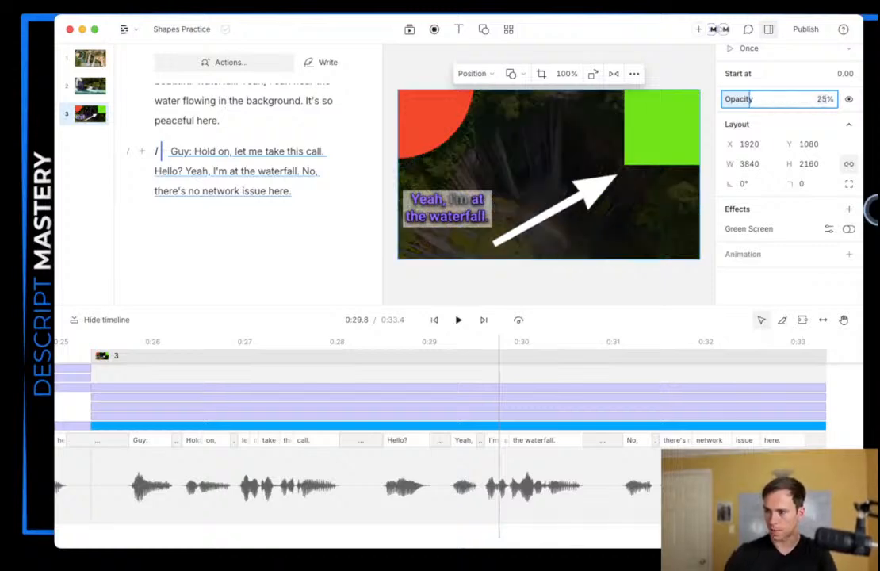
Step: Play scene 3 to review the captions over the dimmed waterfall video, and clear the layer selection
click(458, 320)
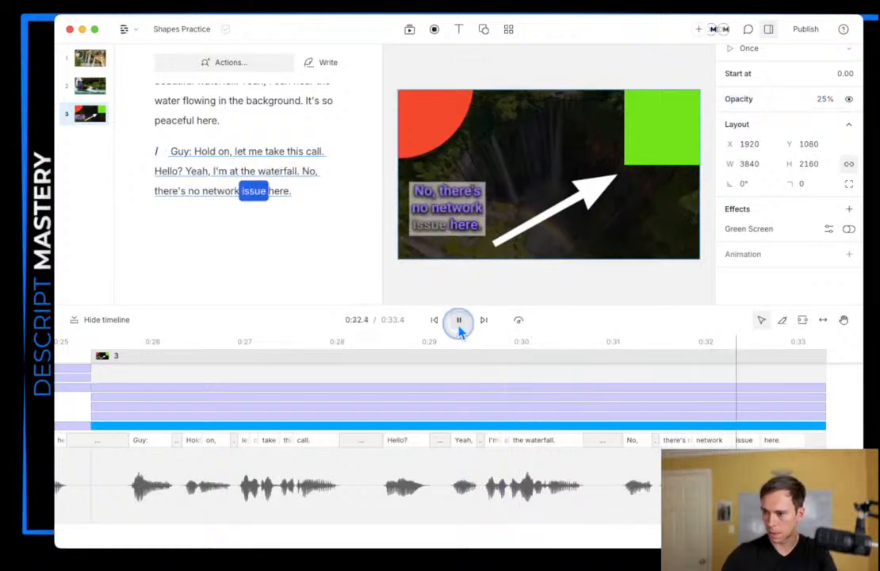
click(458, 323)
click(552, 289)
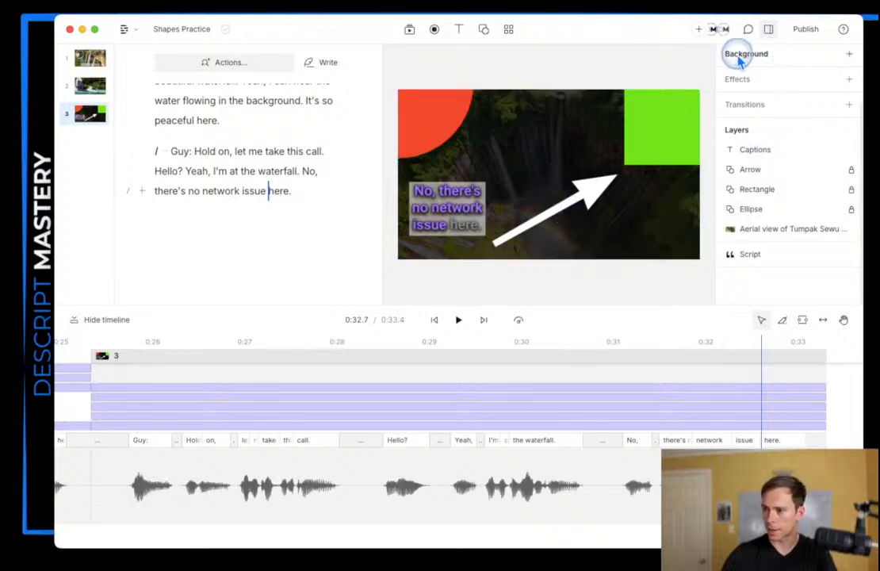
Step: Add a background colour to scene 3 and try out custom shades for it
click(848, 55)
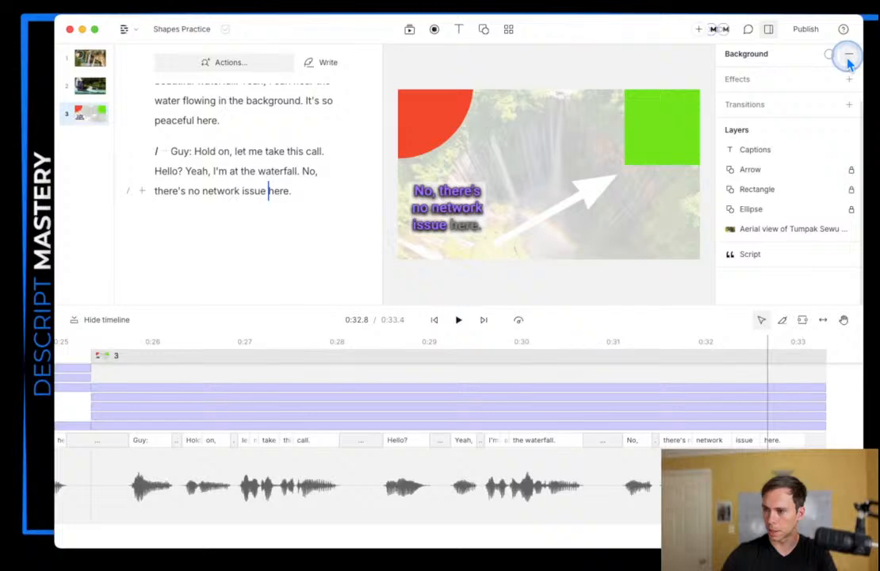
click(829, 56)
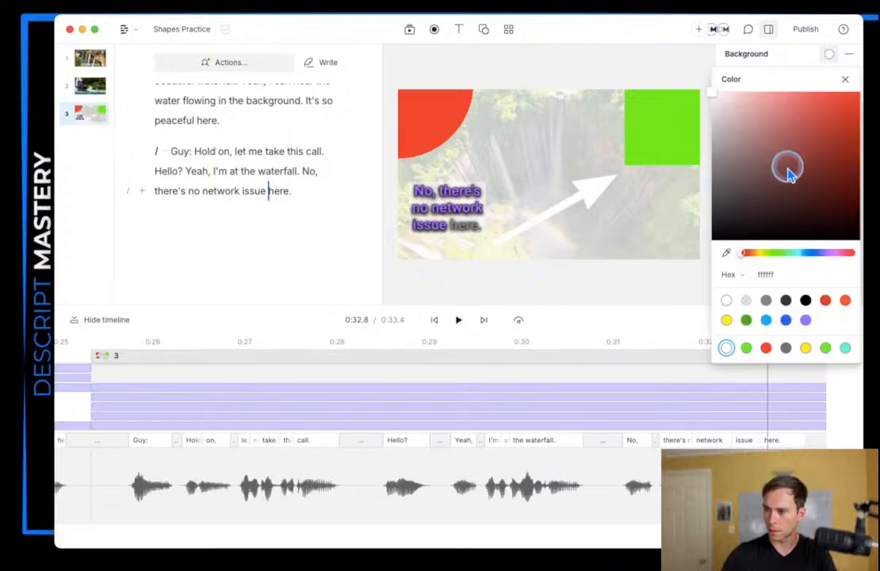
click(765, 165)
mouse_move(754, 181)
mouse_down()
mouse_move(740, 177)
mouse_move(802, 149)
mouse_up()
Step: Try dark green, light blue and bright green backgrounds for scene 3, and settle on the transparent swatch
click(746, 319)
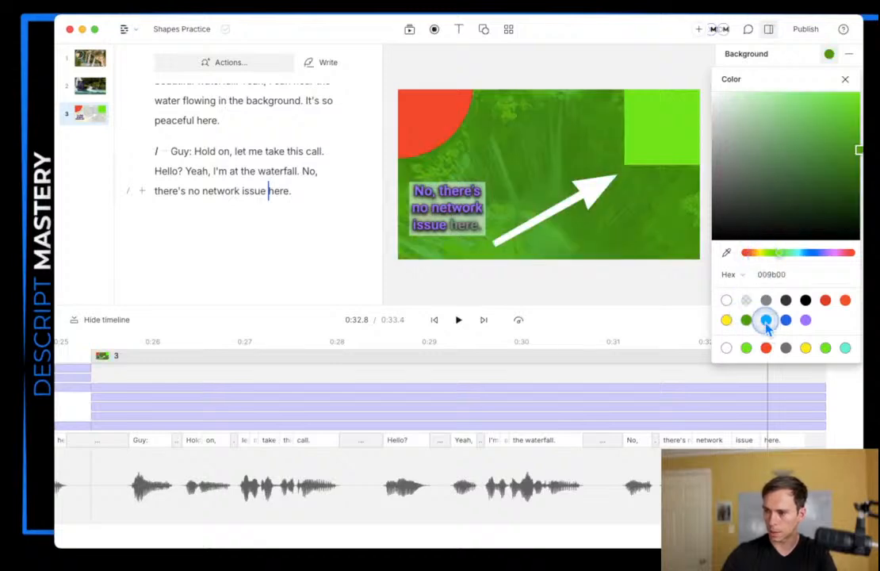
click(766, 320)
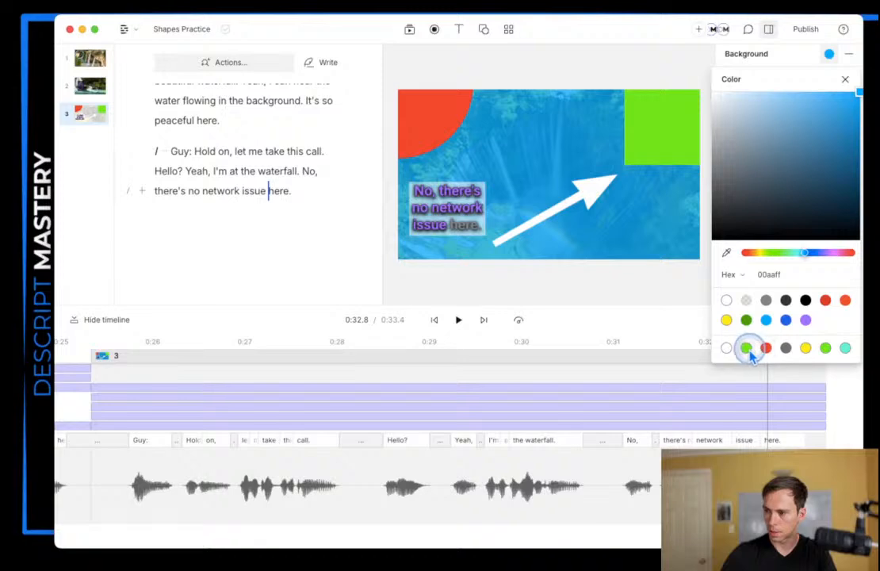
click(747, 349)
click(747, 302)
click(743, 168)
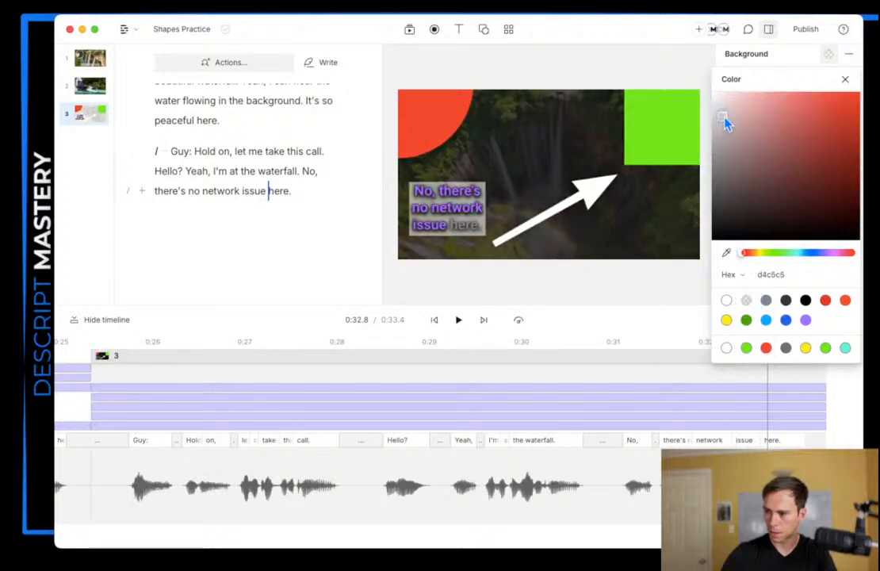
drag(719, 110, 755, 109)
click(844, 80)
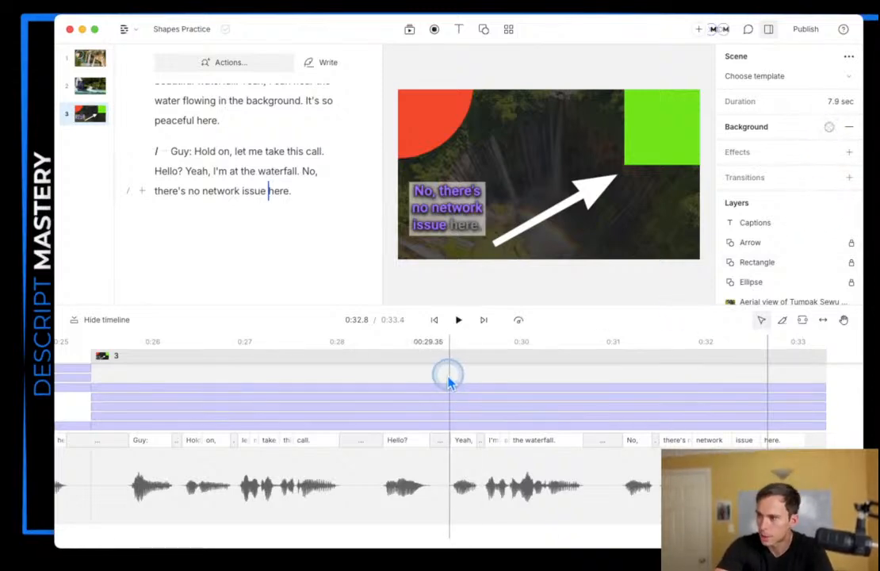
Step: Play scene 3 from about 0:28 to review the captions, and look over the whole script
click(338, 377)
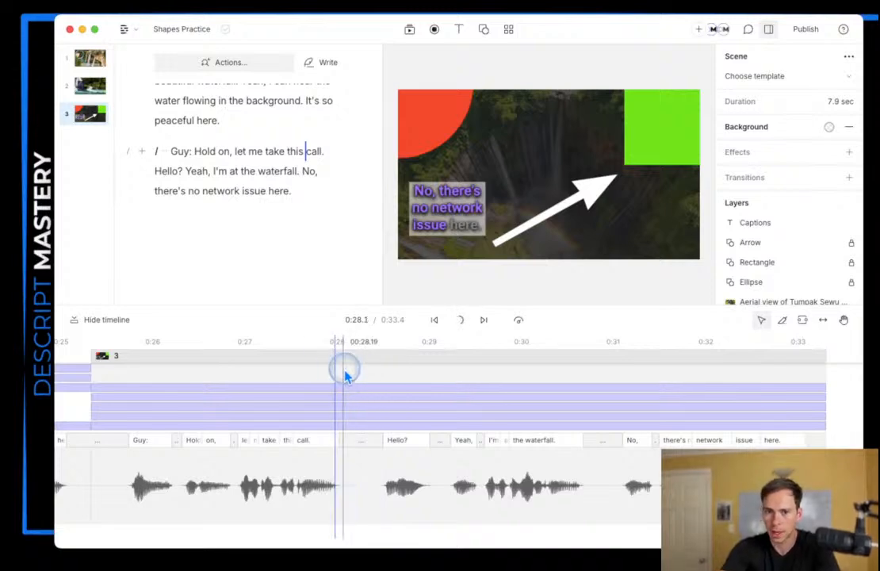
click(458, 320)
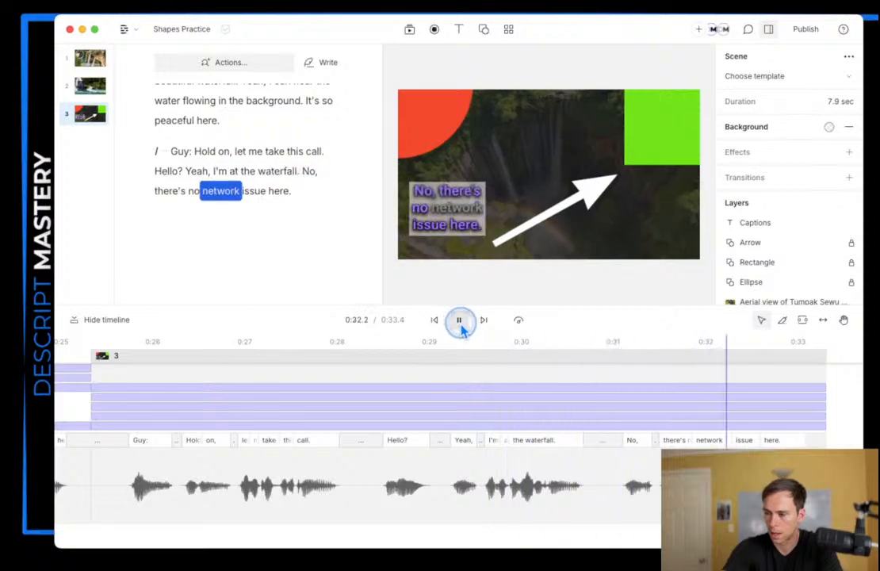
click(460, 322)
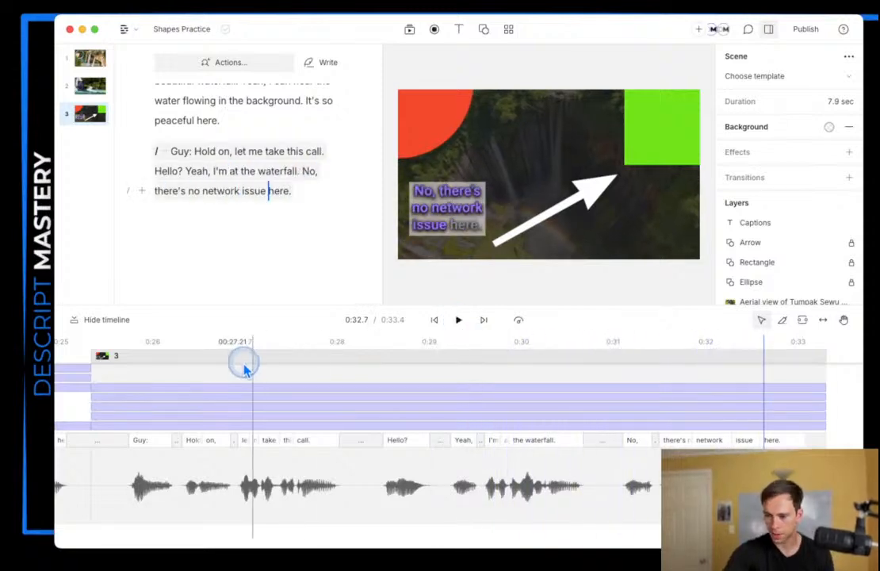
scroll(206, 246, up, 5)
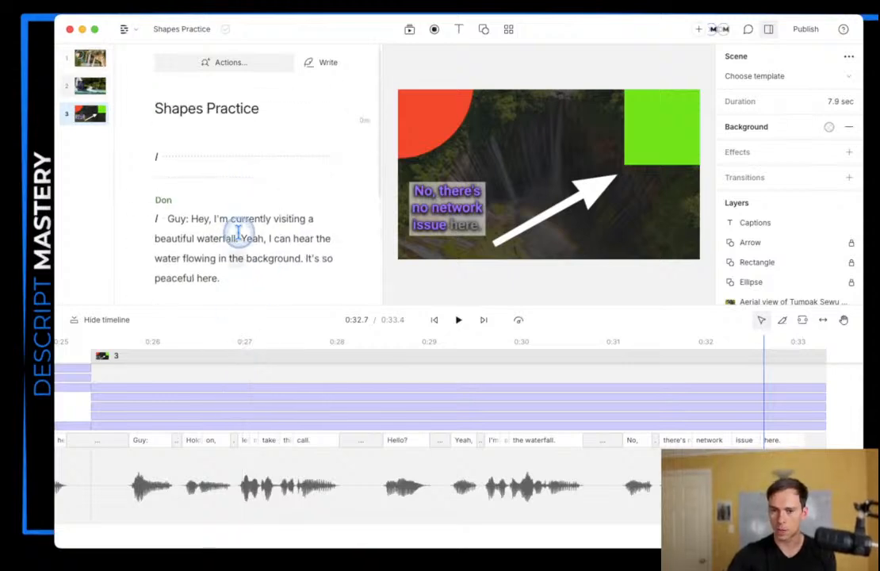
scroll(262, 300, down, 5)
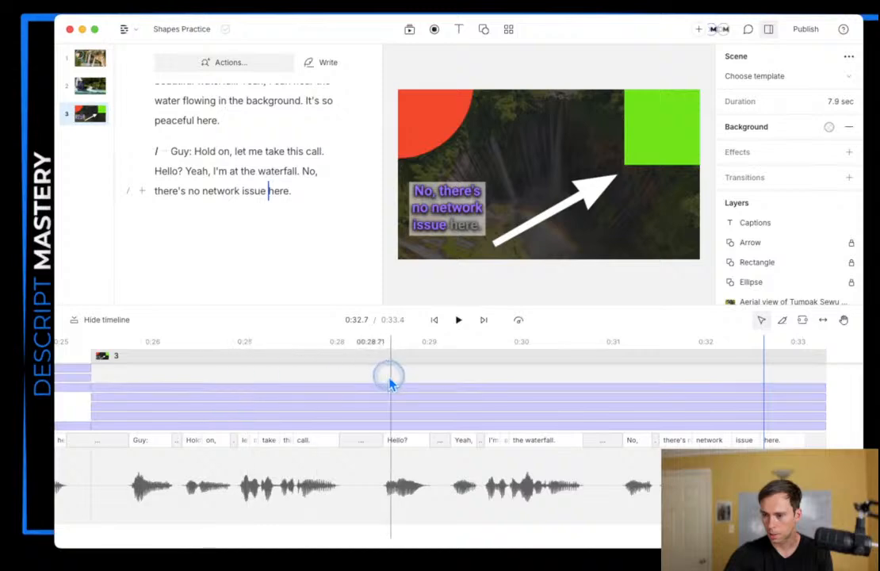
Step: Split scene 3 into three scenes, with breaks before "Yeah, I'm at the waterfall" and before "No, there's no network issue here"
click(443, 382)
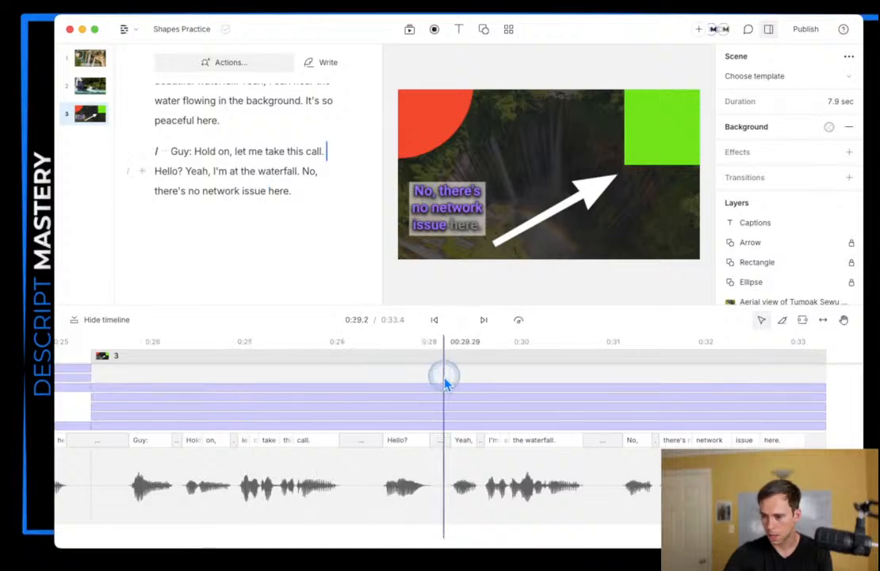
text(/)
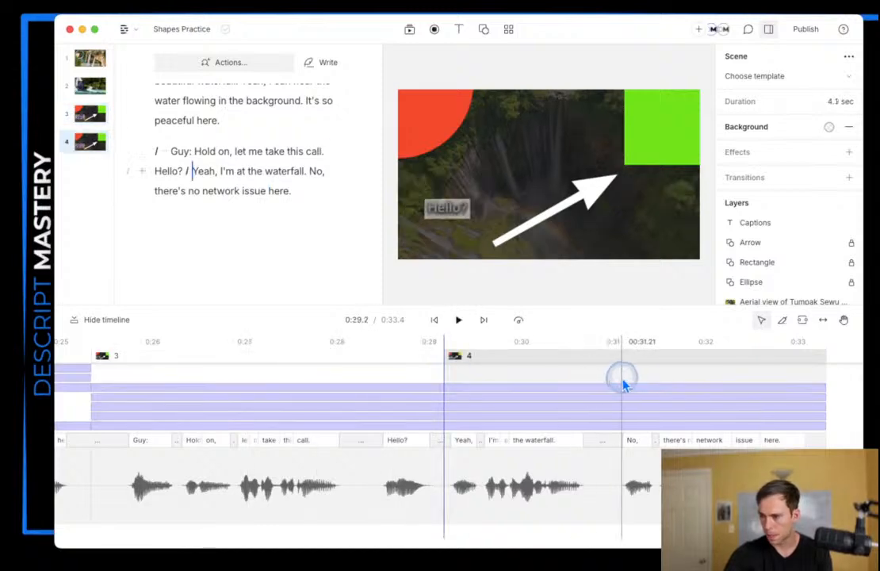
click(622, 384)
text(/)
Step: Search stock videos for "guy talking on phone" and add the angry man on a mobile phone clip to scene 4
click(508, 366)
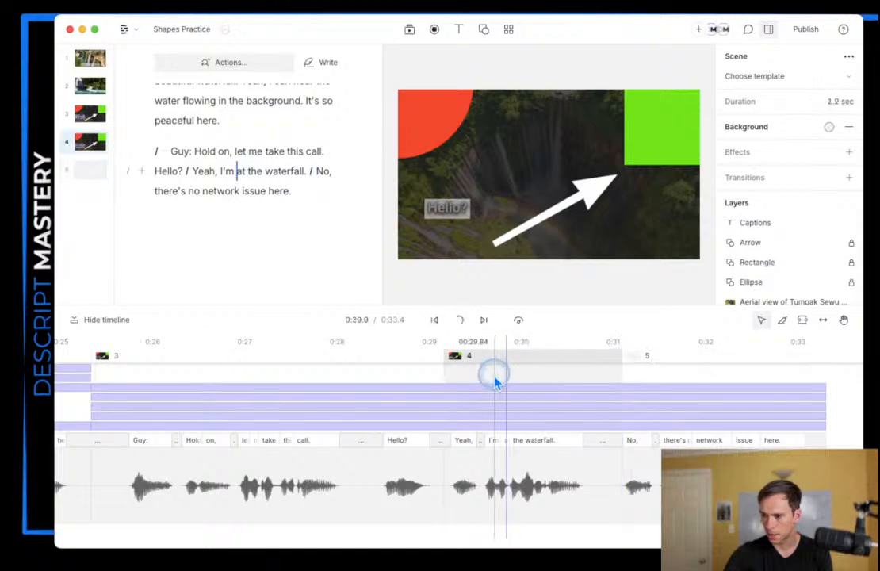
click(409, 29)
click(450, 61)
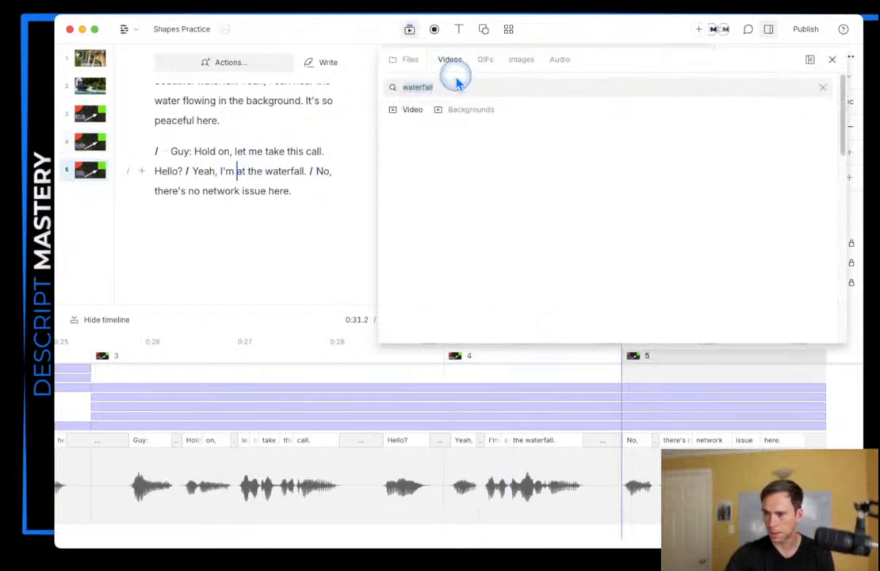
key(super+a)
text(guy talk)
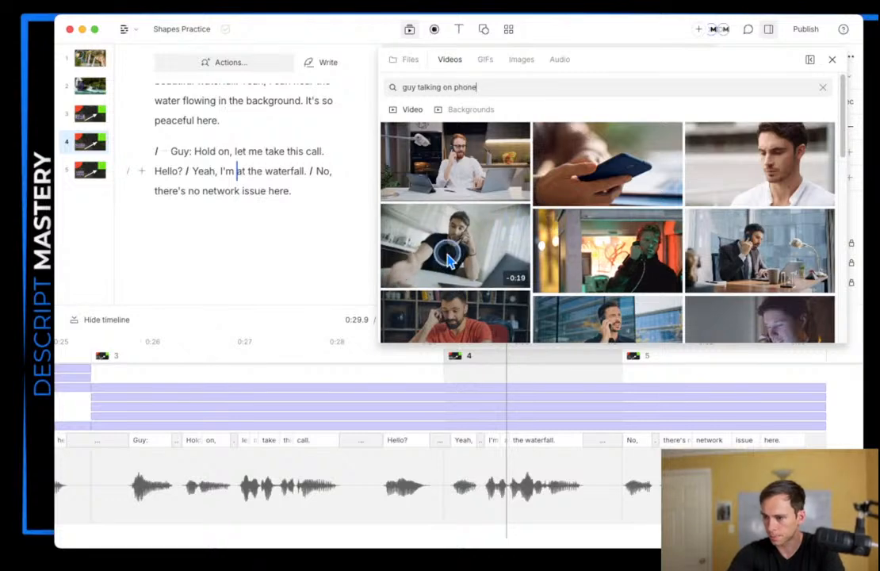
click(634, 317)
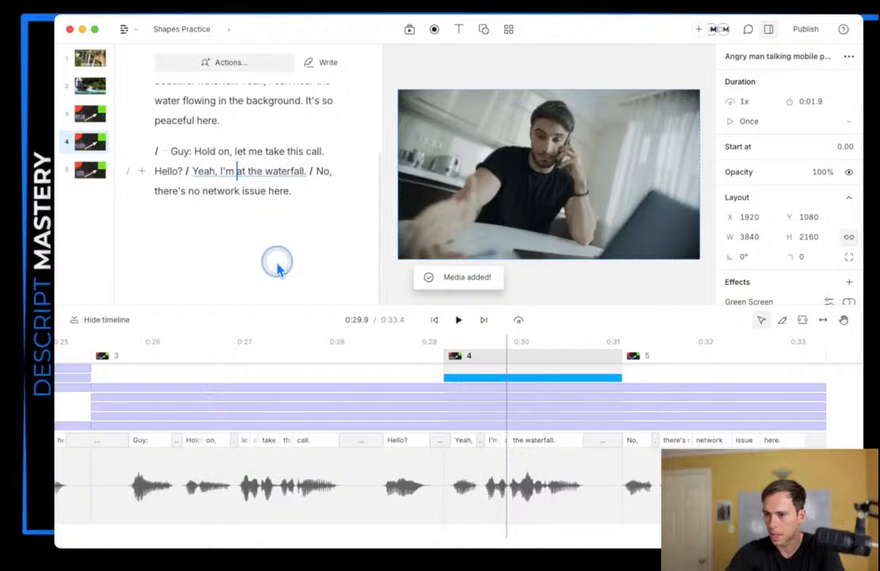
Step: Start a new paragraph at "Yeah, I'm at the waterfall" and assign it to a second AI speaker
scroll(275, 262, up, 1)
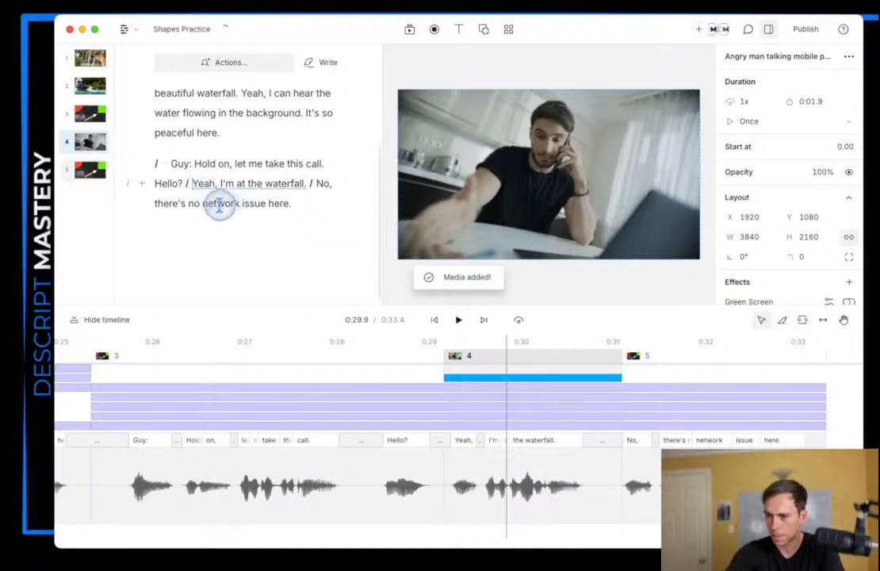
click(194, 193)
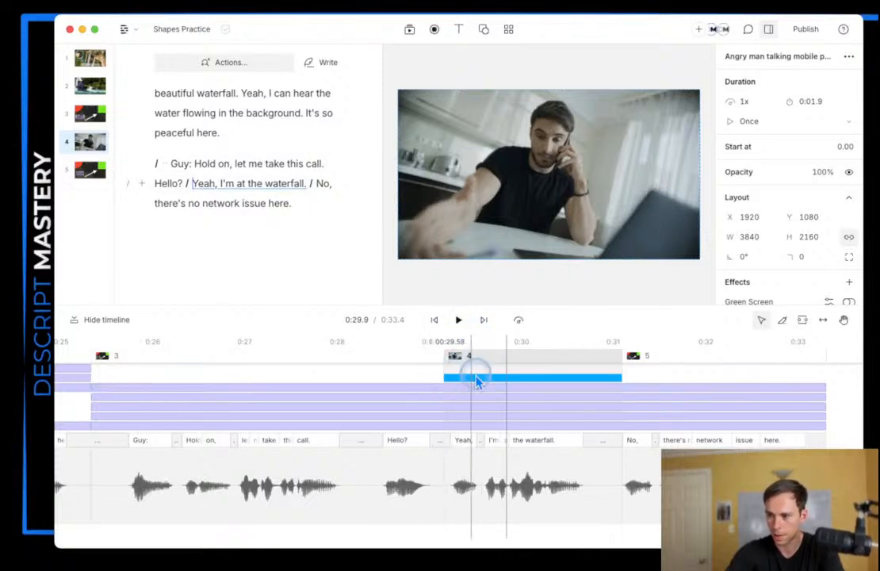
click(193, 183)
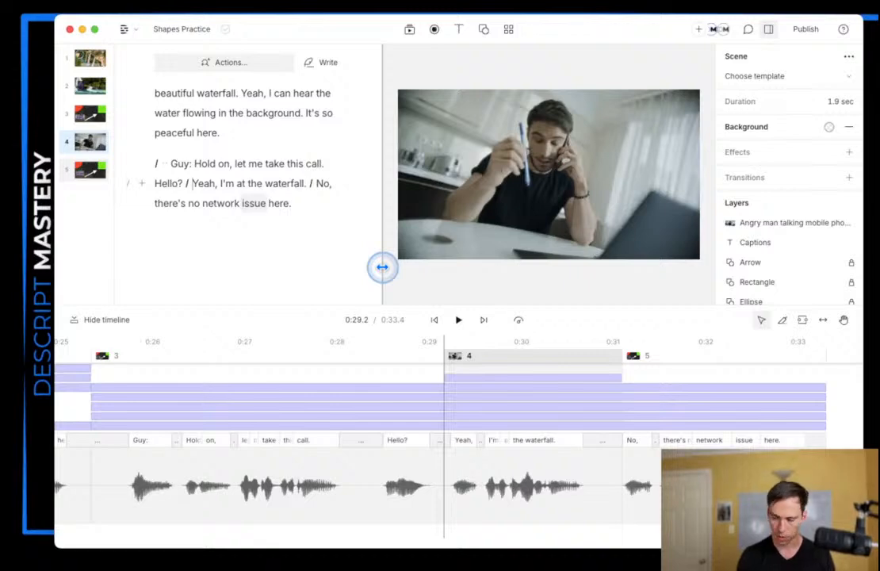
key(Return)
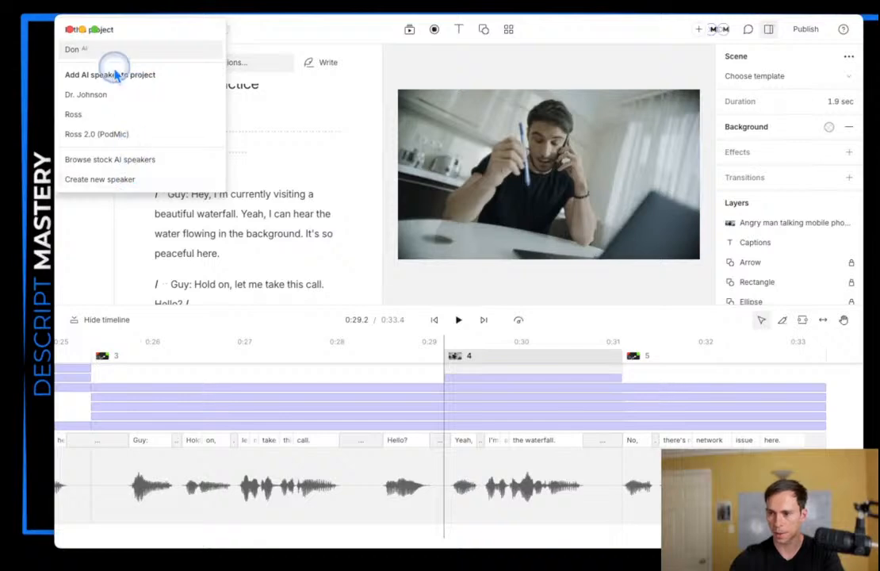
click(88, 116)
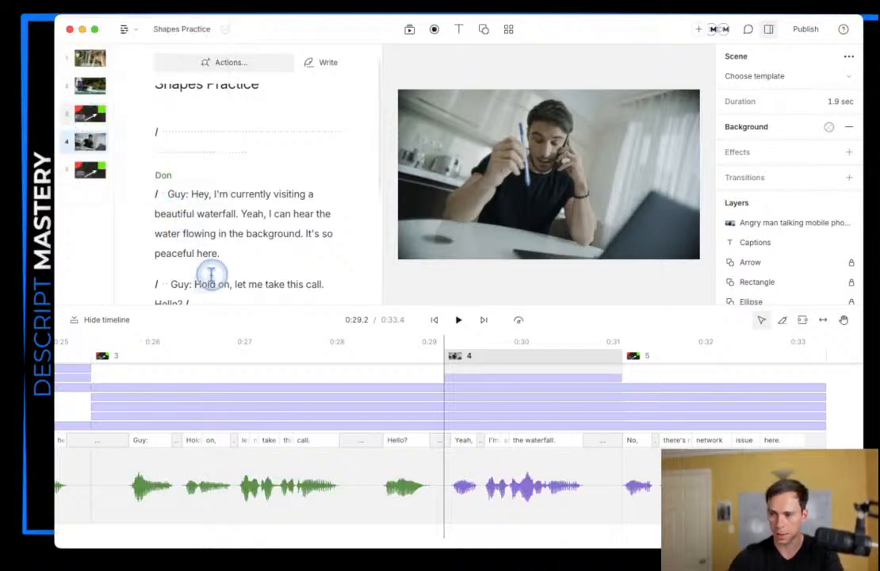
Step: Put "No, there's no network issue here." in its own paragraph and assign it to the speaker of the opening lines
scroll(222, 258, down, 1)
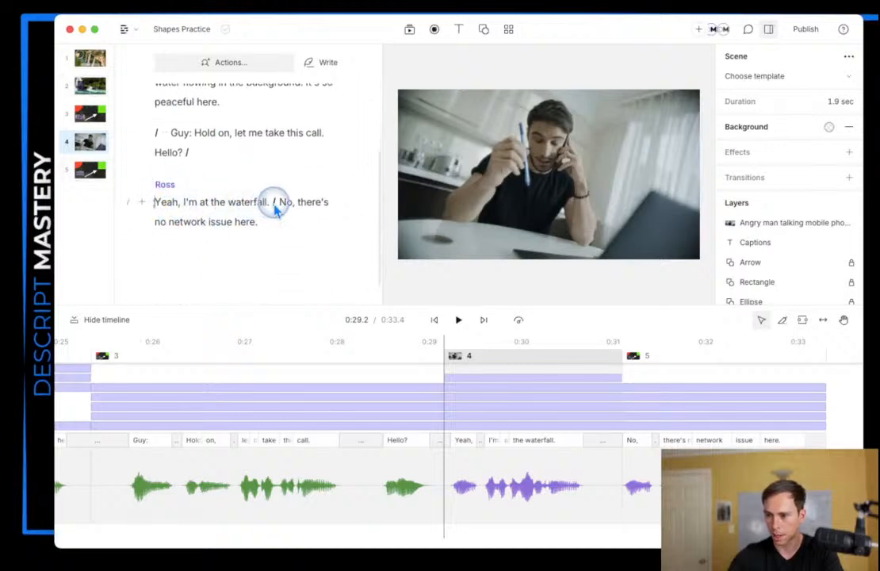
click(272, 204)
click(410, 236)
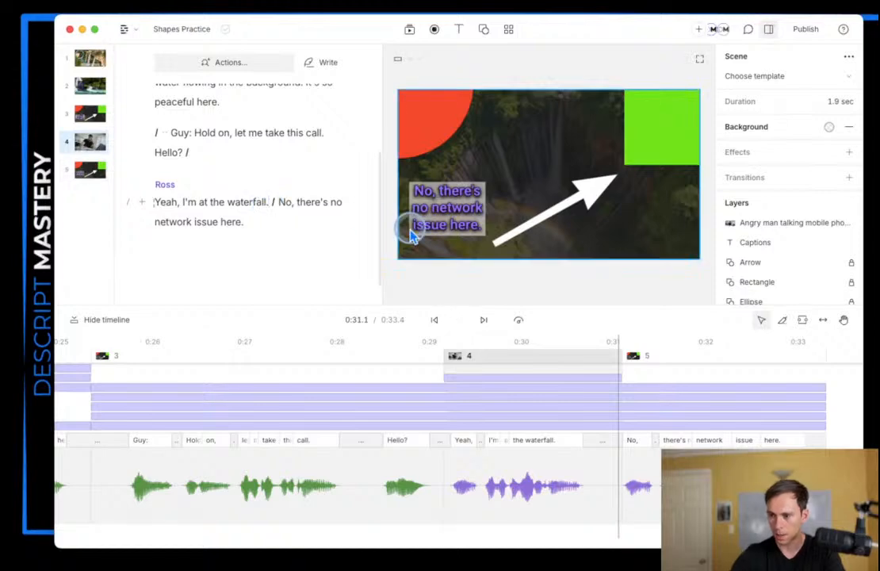
key(Return)
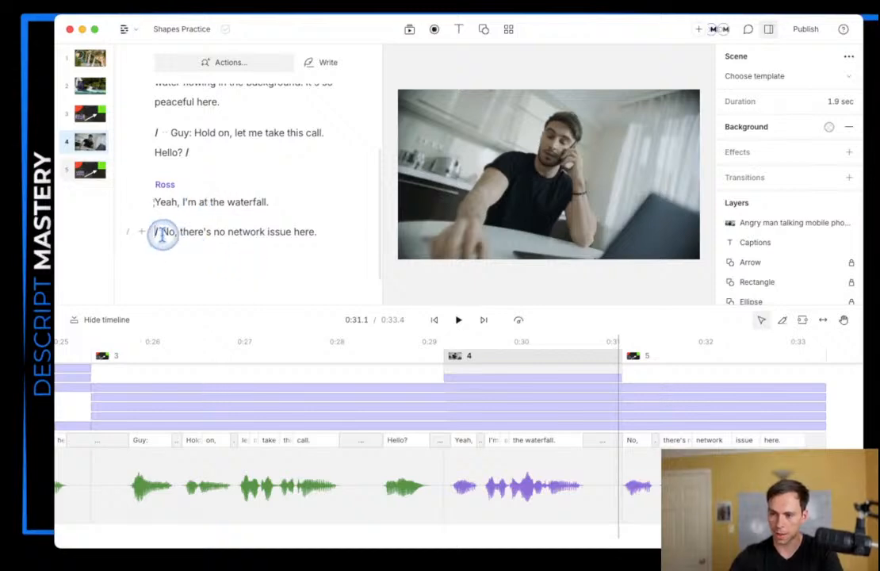
click(161, 233)
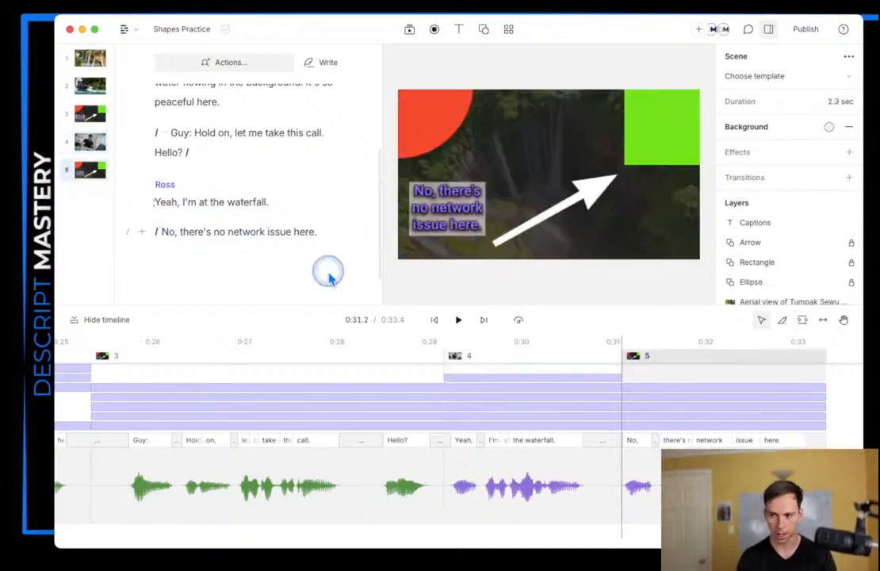
key(@)
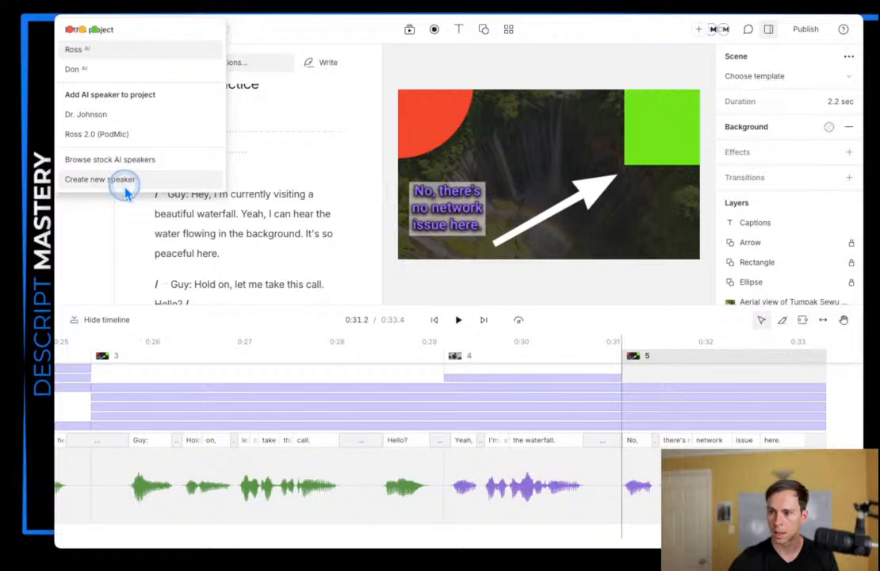
click(72, 69)
scroll(248, 260, down, 5)
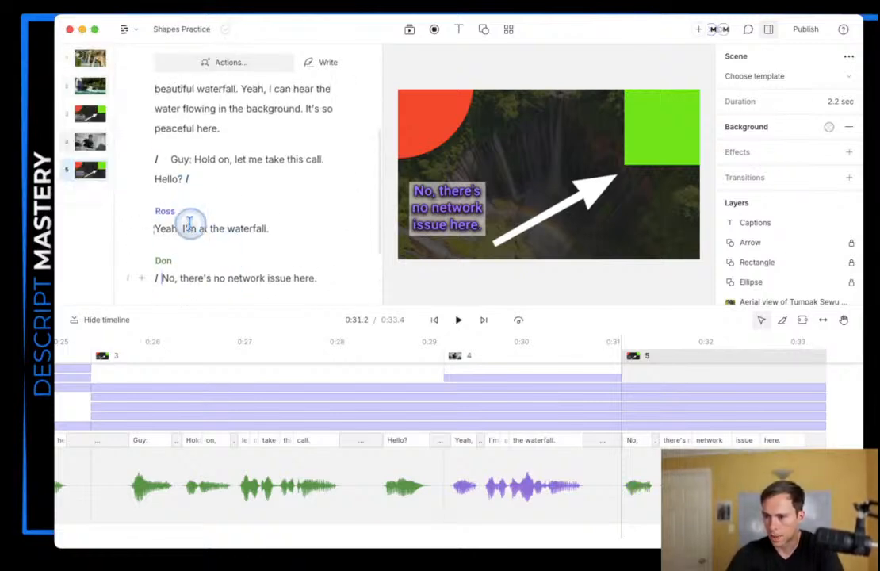
Step: Limit the captions layer spanning scenes 3 to 5 to the lines of the opening speaker
click(194, 228)
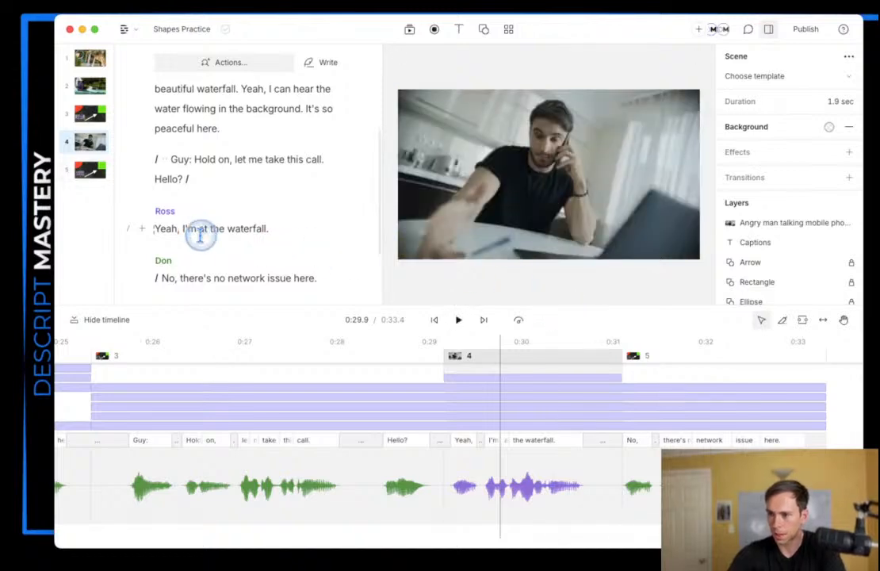
click(182, 229)
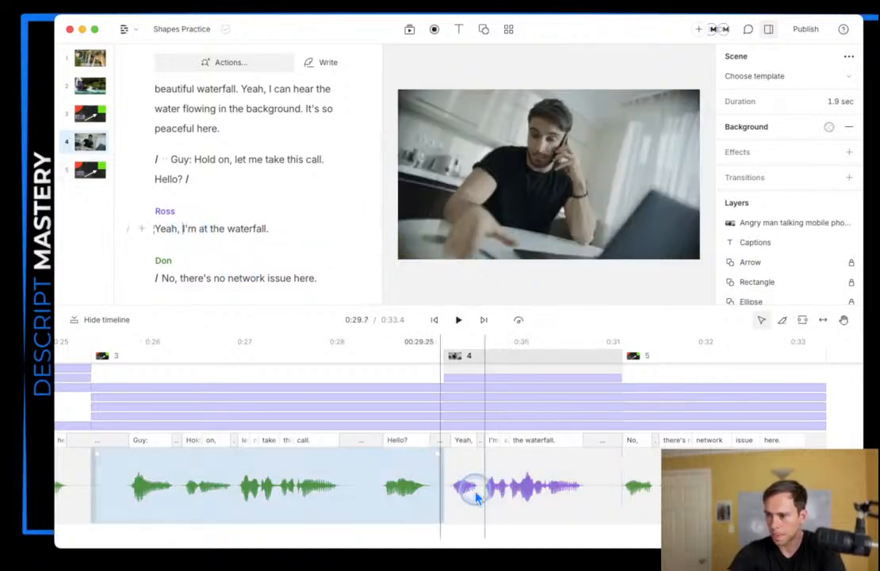
click(480, 485)
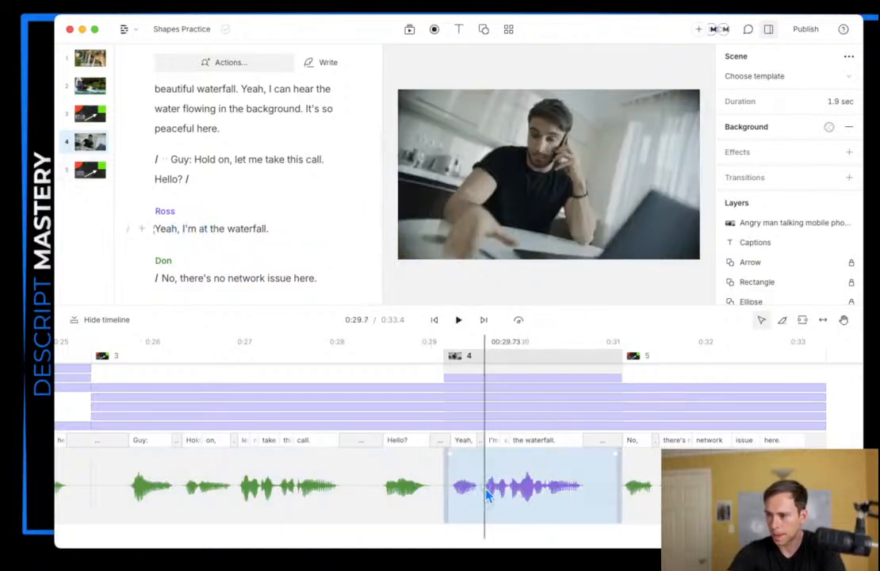
click(489, 390)
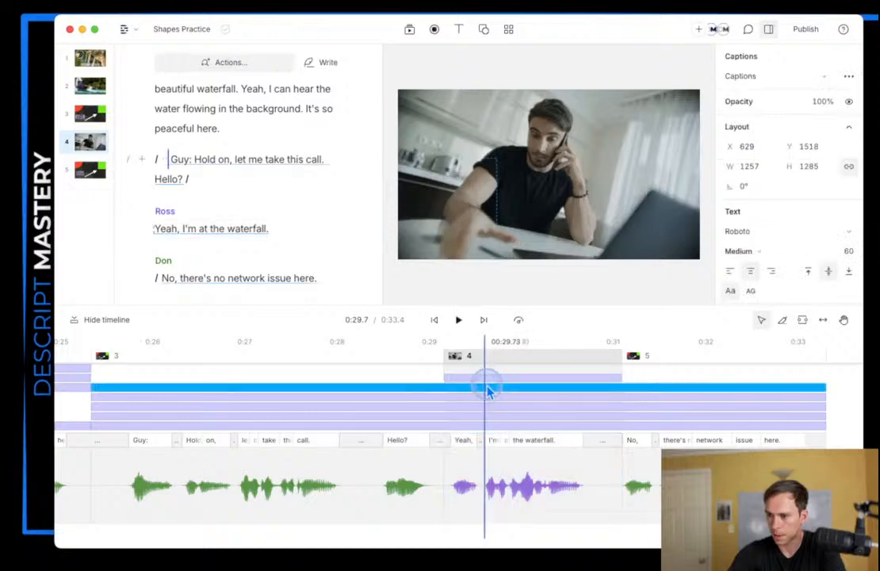
click(767, 77)
click(828, 77)
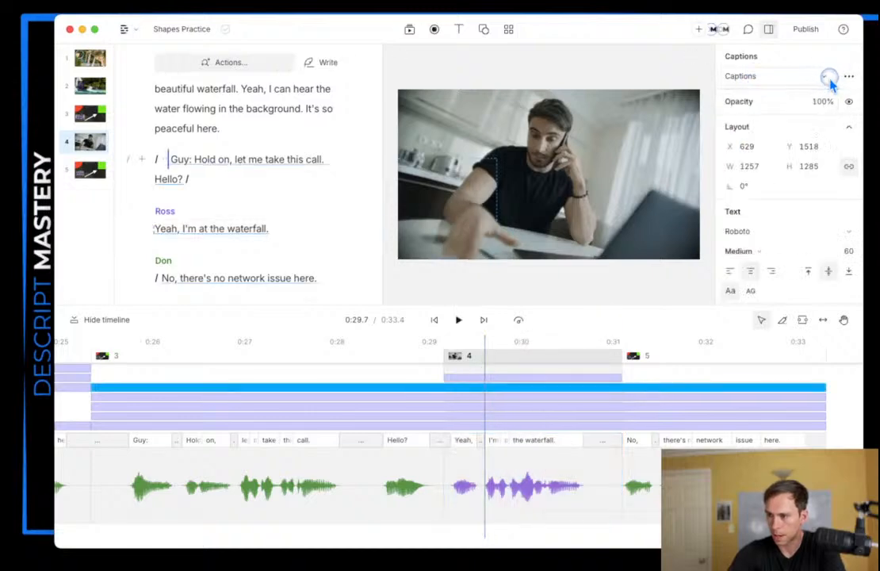
click(845, 78)
click(839, 128)
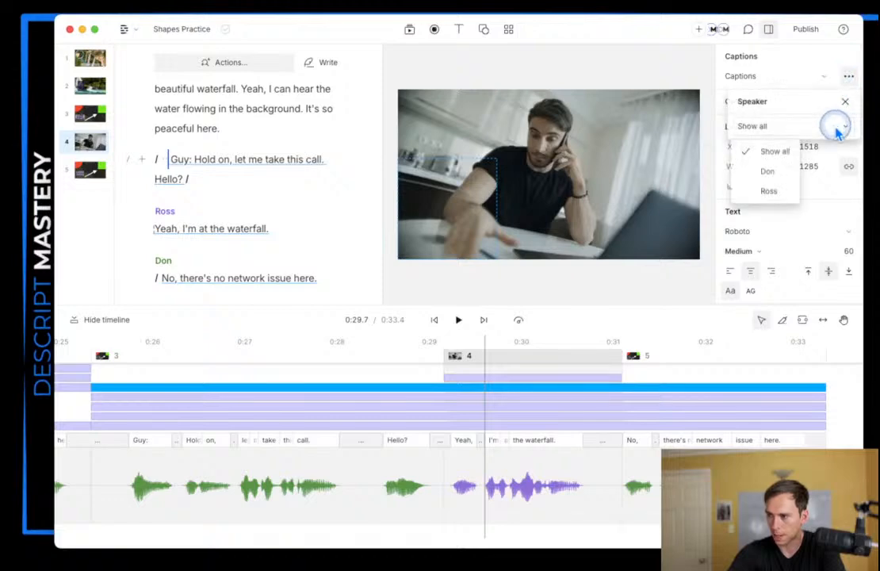
click(768, 173)
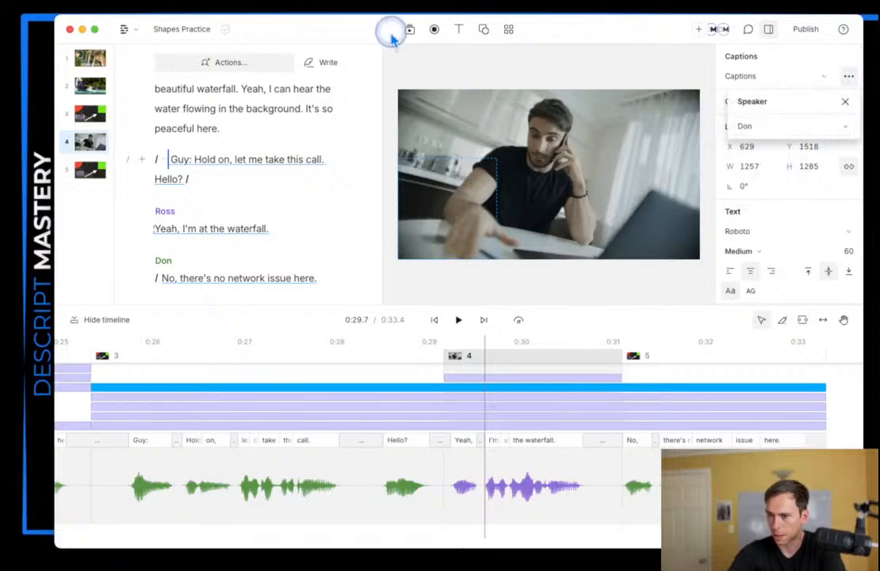
Step: Add another captions layer and shift it along the timeline so that it covers all of scene 4
click(458, 32)
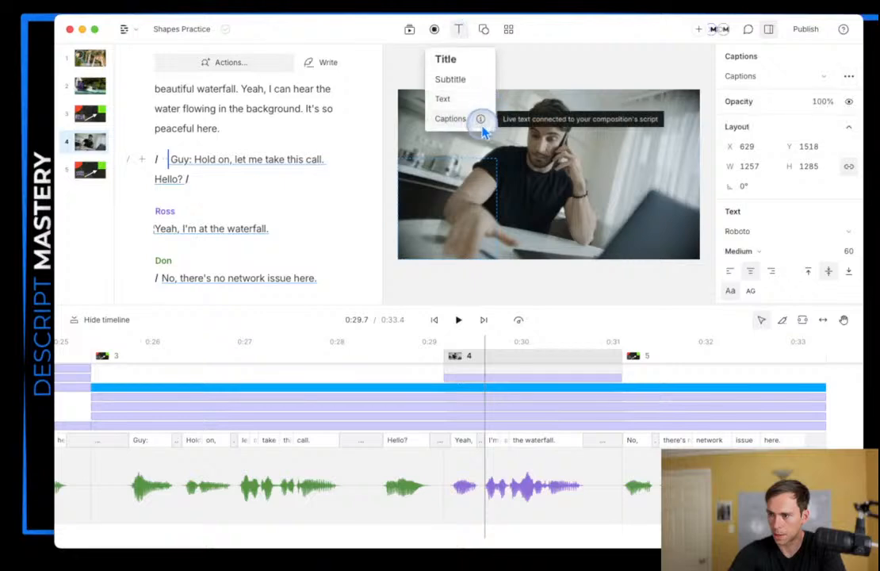
click(466, 119)
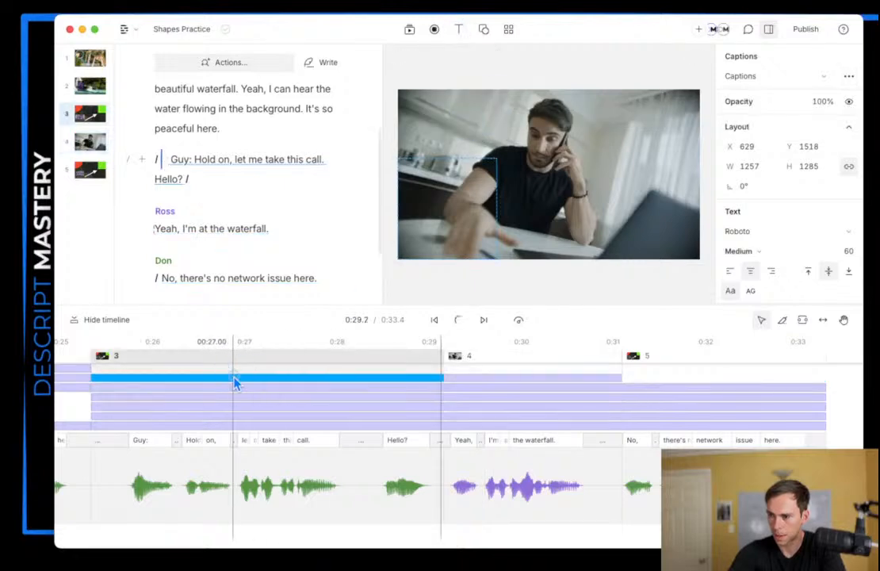
drag(235, 378, 444, 374)
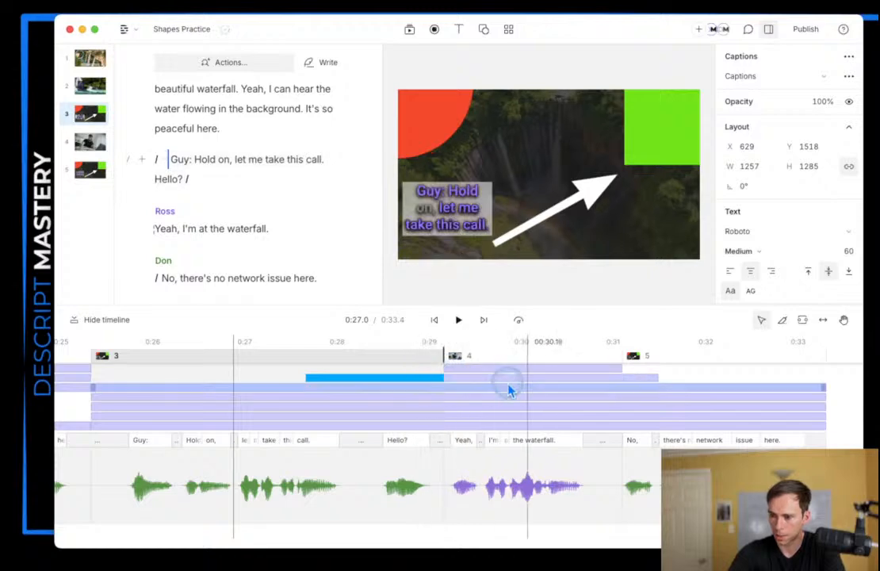
click(485, 381)
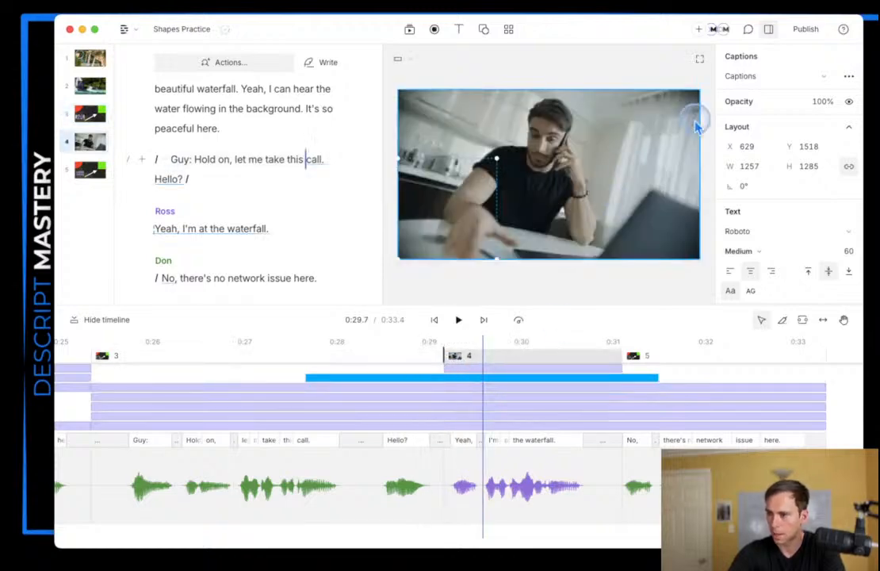
Step: Limit the new captions layer to the lines of the second AI speaker
click(845, 82)
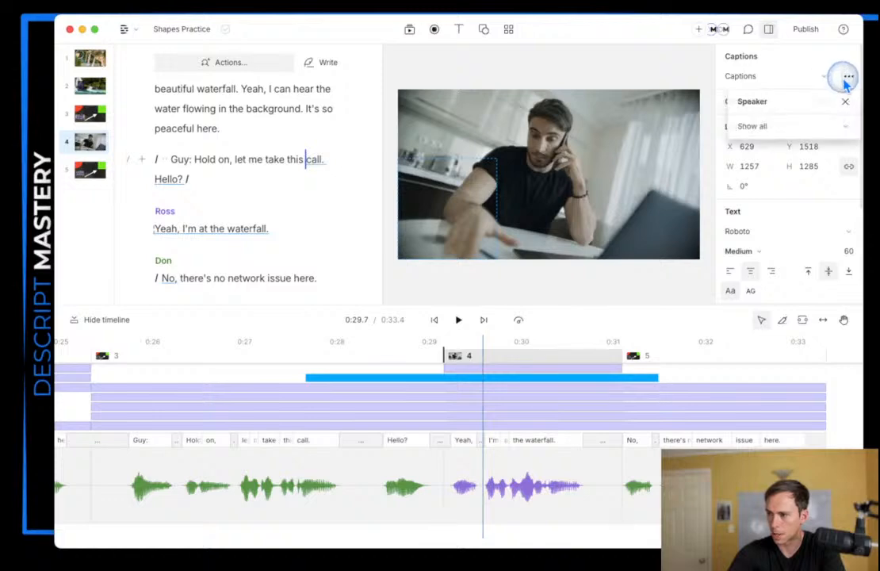
click(772, 129)
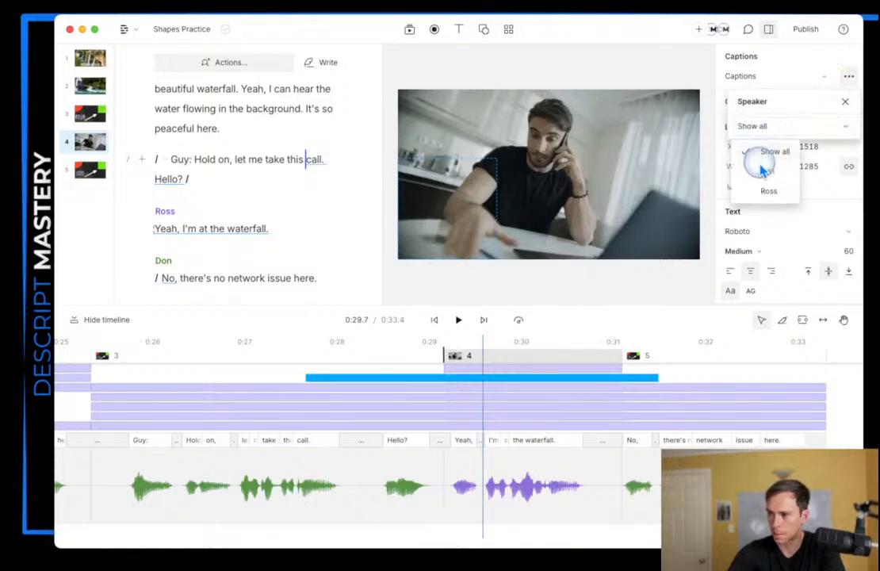
click(764, 191)
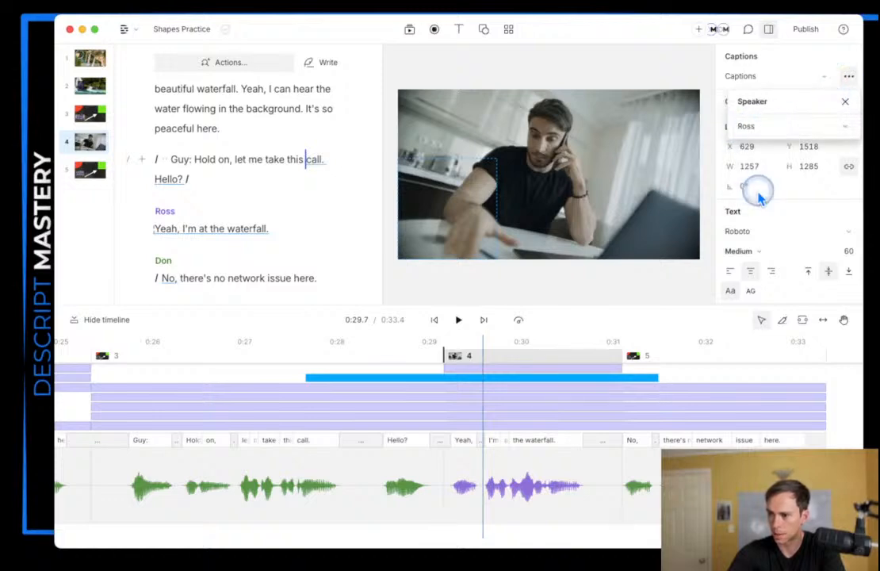
click(842, 101)
click(587, 291)
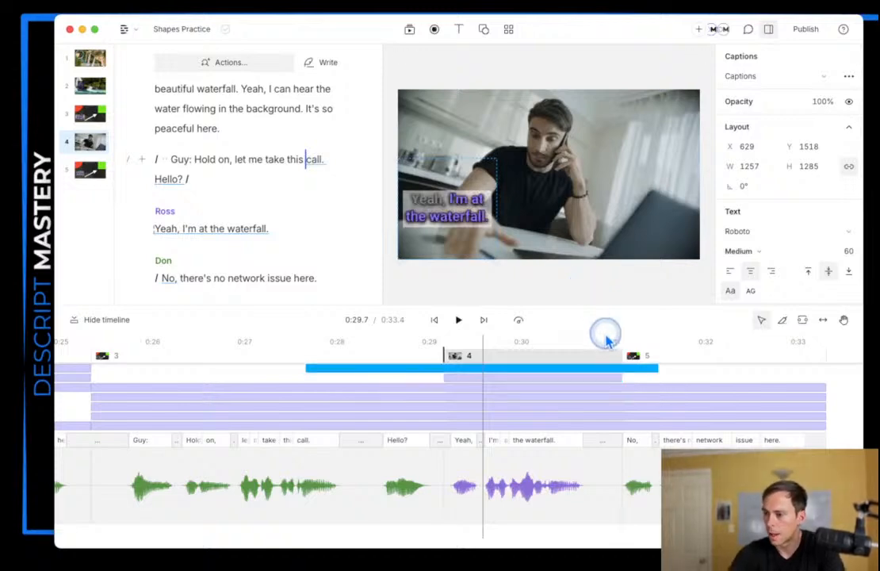
Step: Widen the new captions box in scene 4 to 3524 and reposition it at X 2025, Y 1722
scroll(810, 230, down, 1)
scroll(810, 230, down, 3)
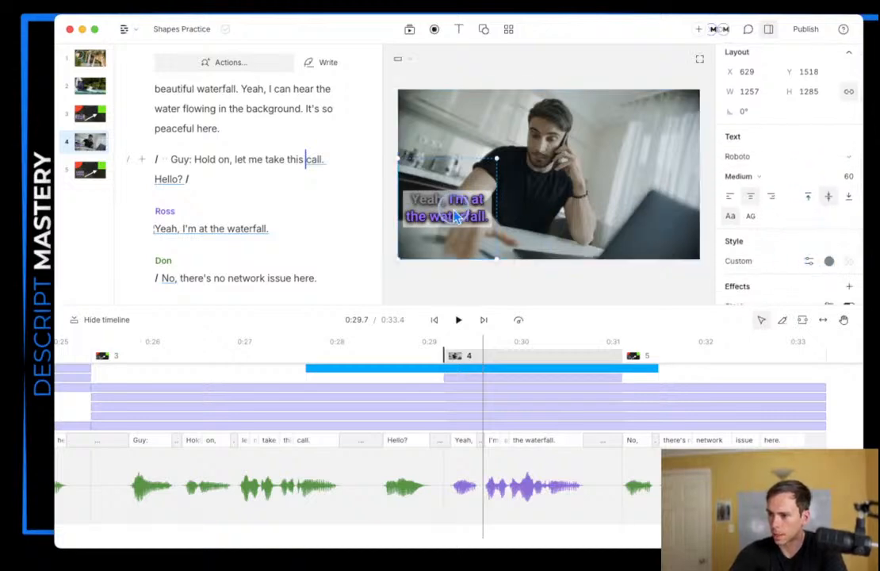
drag(496, 206, 675, 210)
drag(548, 210, 569, 225)
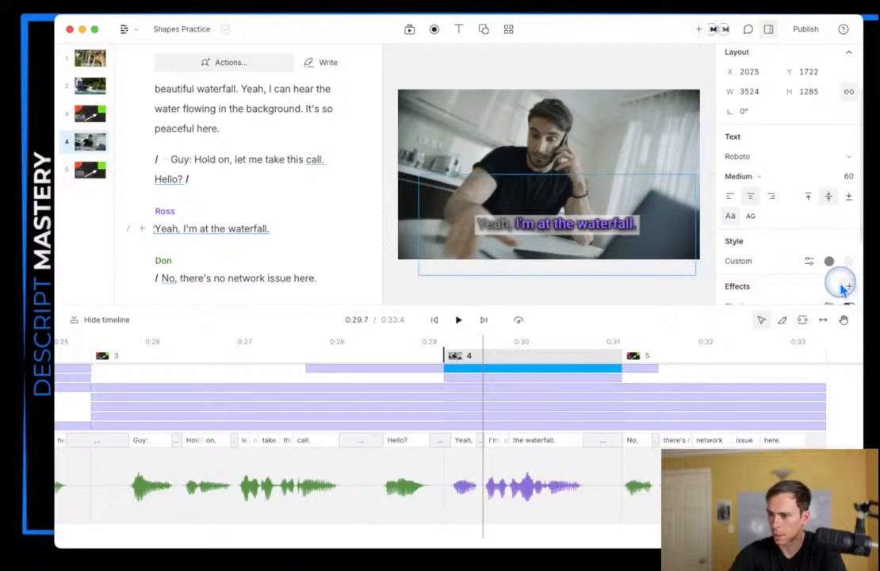
Step: Apply the Karaoke style to the second speaker's captions in scene 4
scroll(801, 250, down, 1)
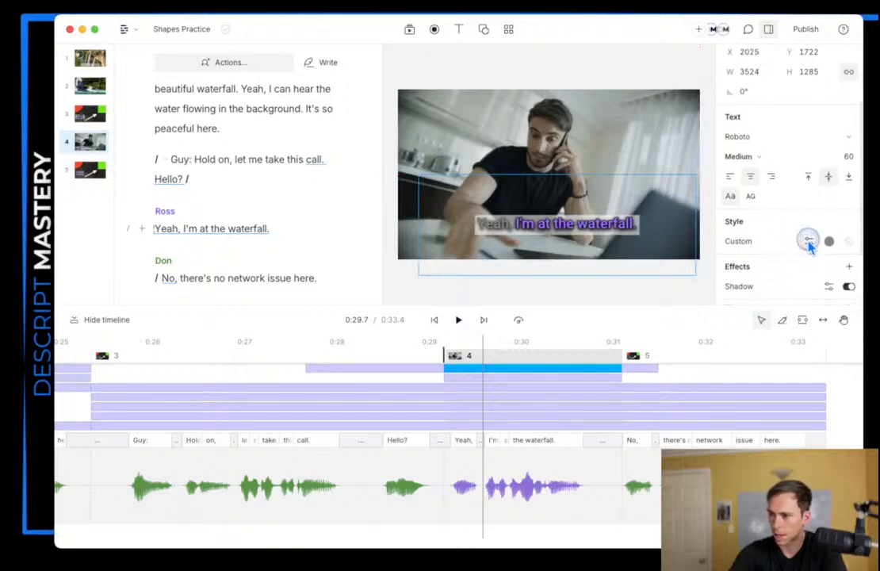
click(809, 241)
click(623, 108)
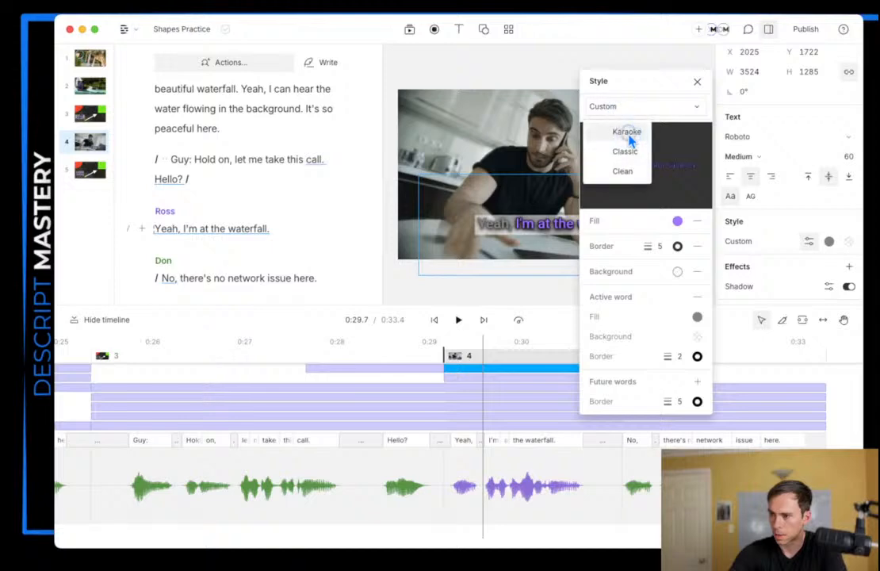
click(628, 133)
click(696, 82)
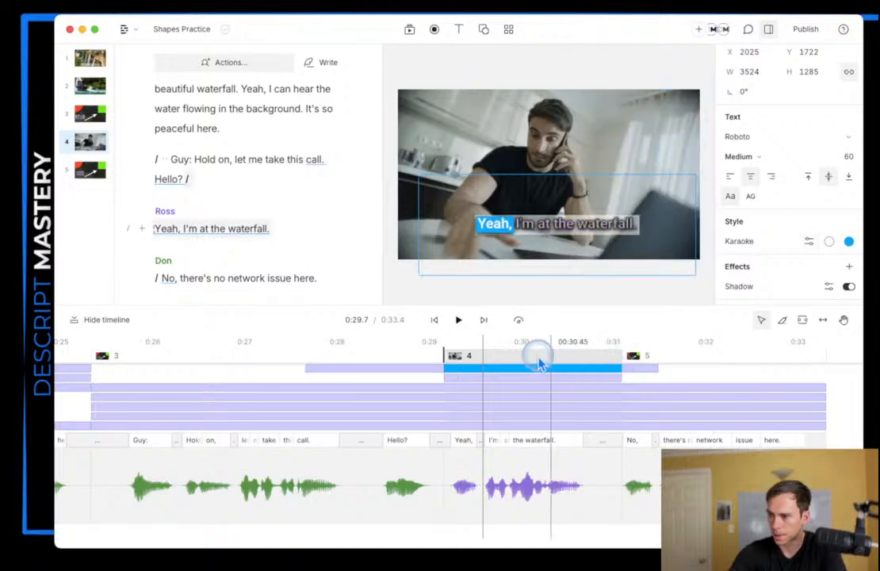
Step: Play the composition from "take this call" in scene 3 into scene 5 to check each speaker's captions
click(386, 380)
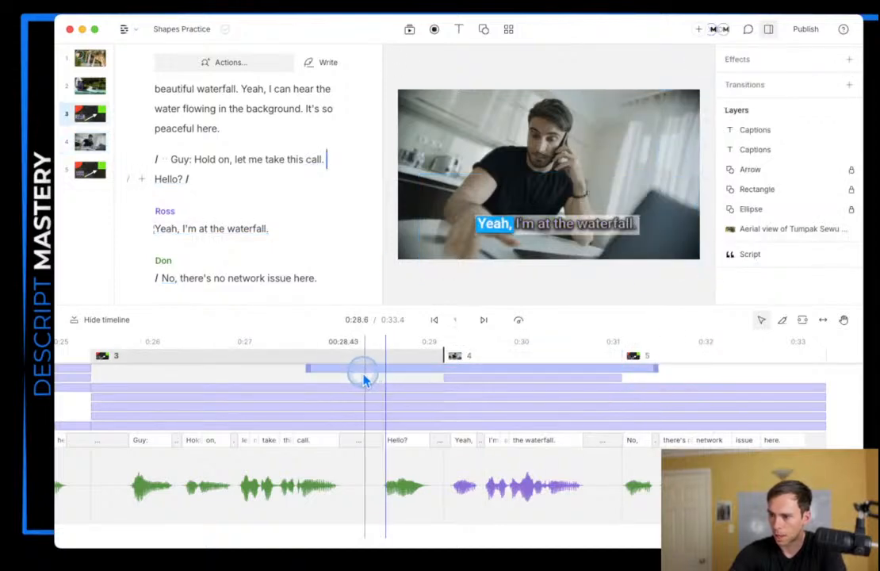
click(286, 370)
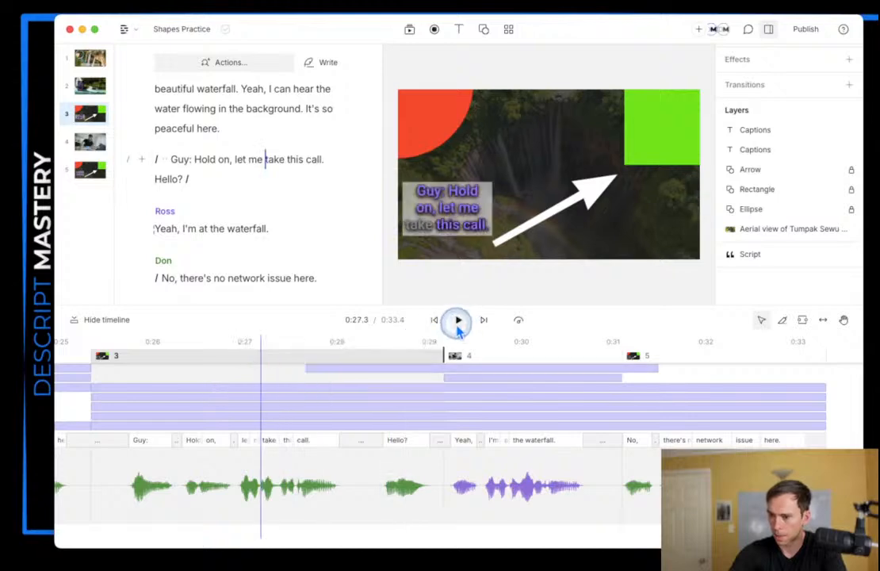
click(457, 322)
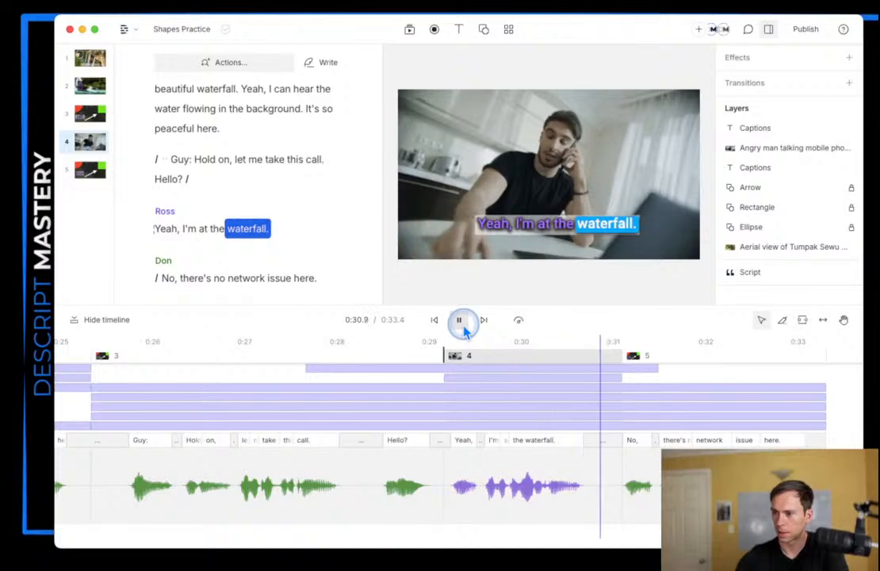
click(459, 321)
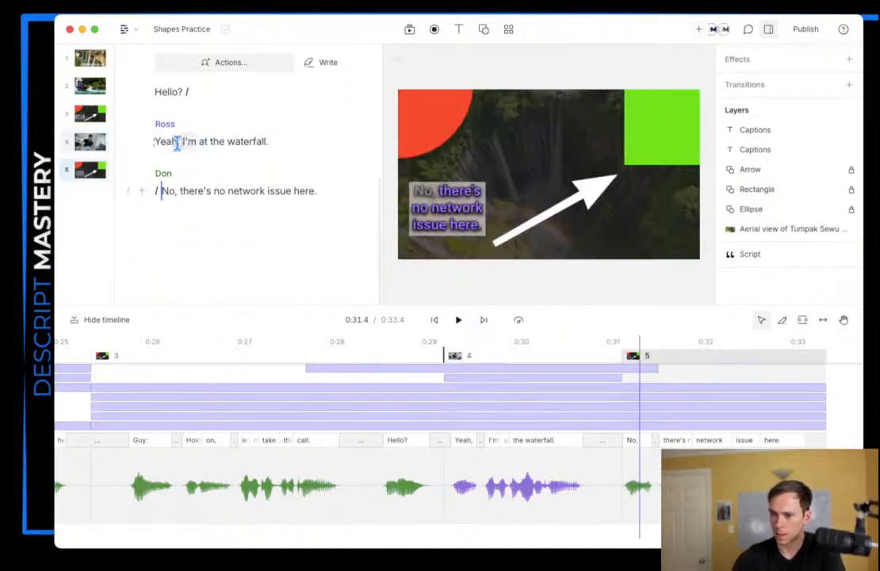
Step: Examine which captions layer shows at different points of scenes 3, 4 and 5, with the second speaker's layer selected
click(176, 141)
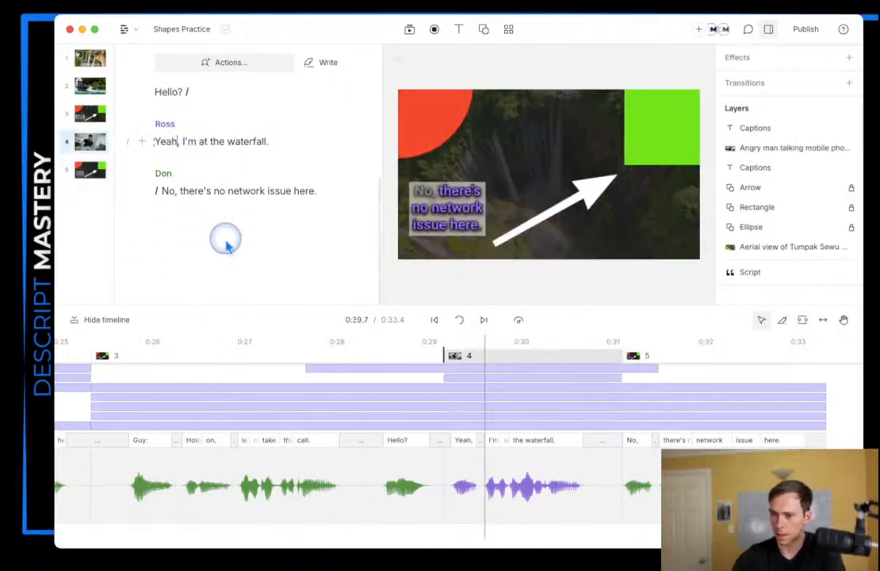
click(516, 344)
click(506, 350)
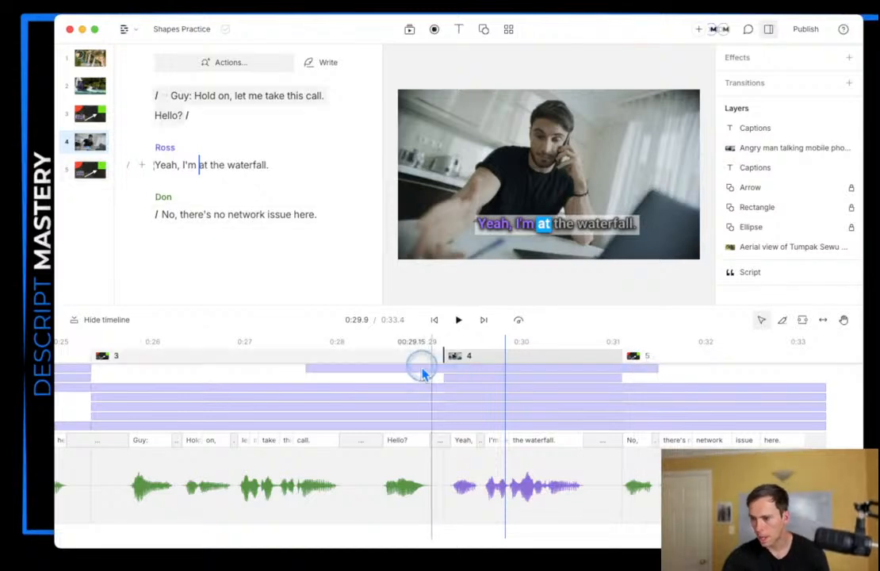
click(444, 369)
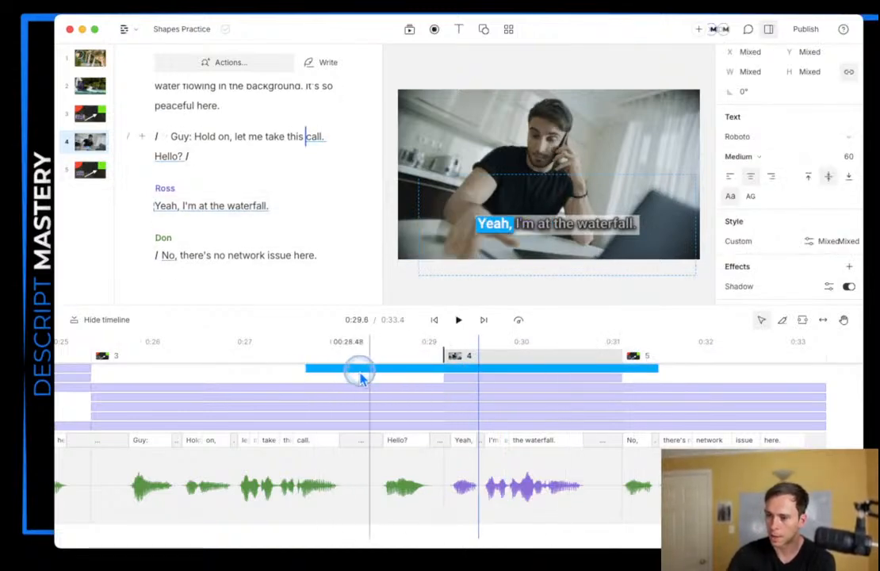
click(648, 359)
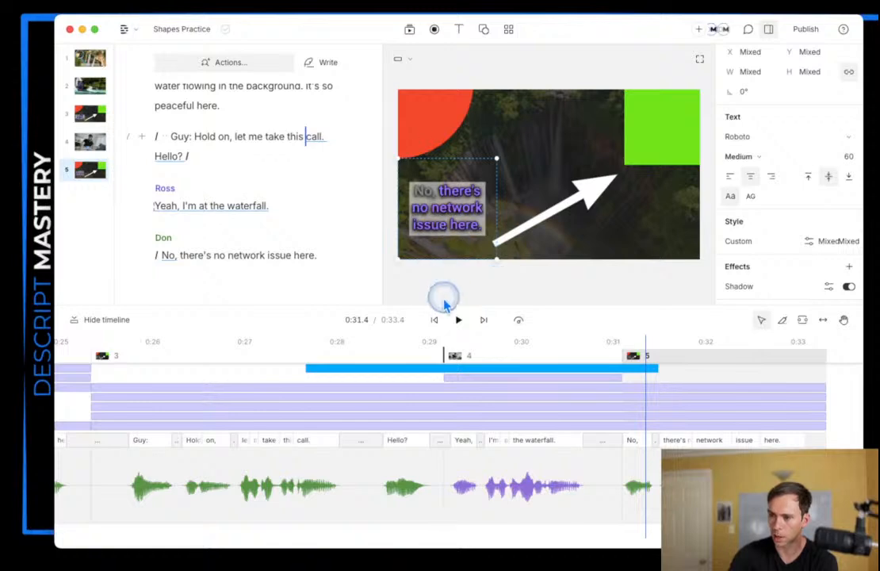
click(386, 351)
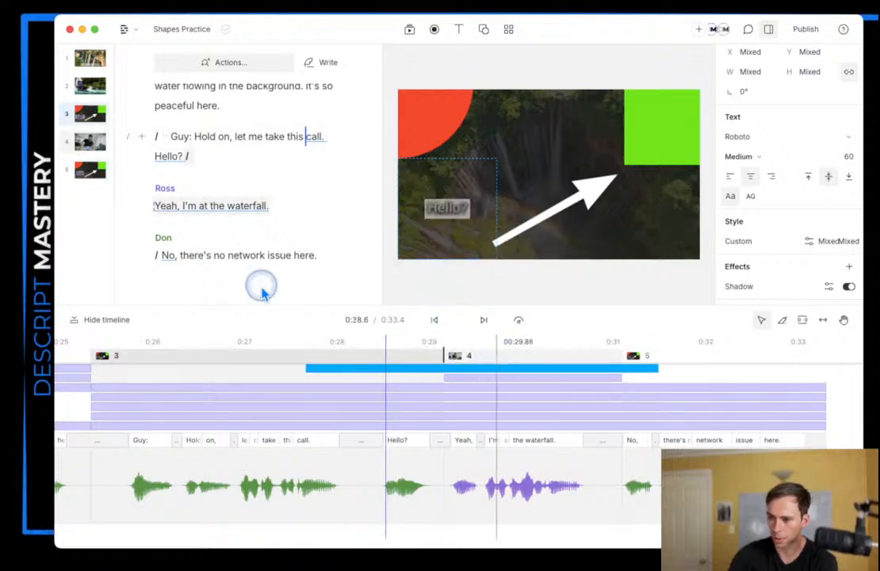
click(525, 356)
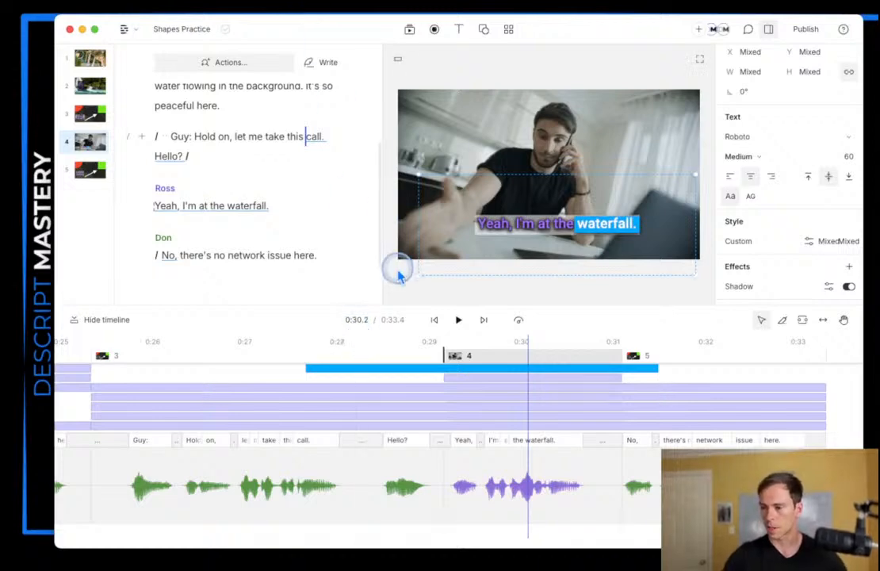
click(520, 292)
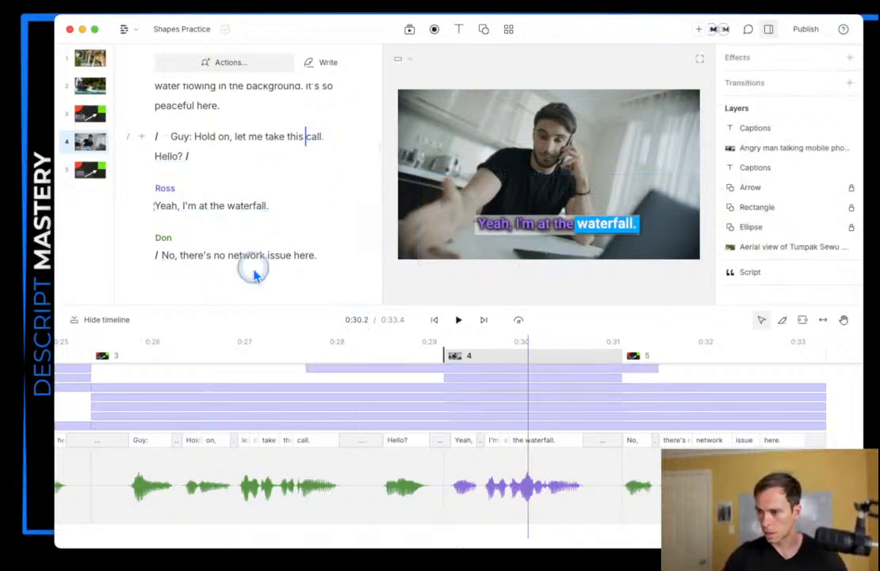
Step: Review the available text and shape layer types, and inspect the properties of scene 2's waveform layer
scroll(249, 268, up, 5)
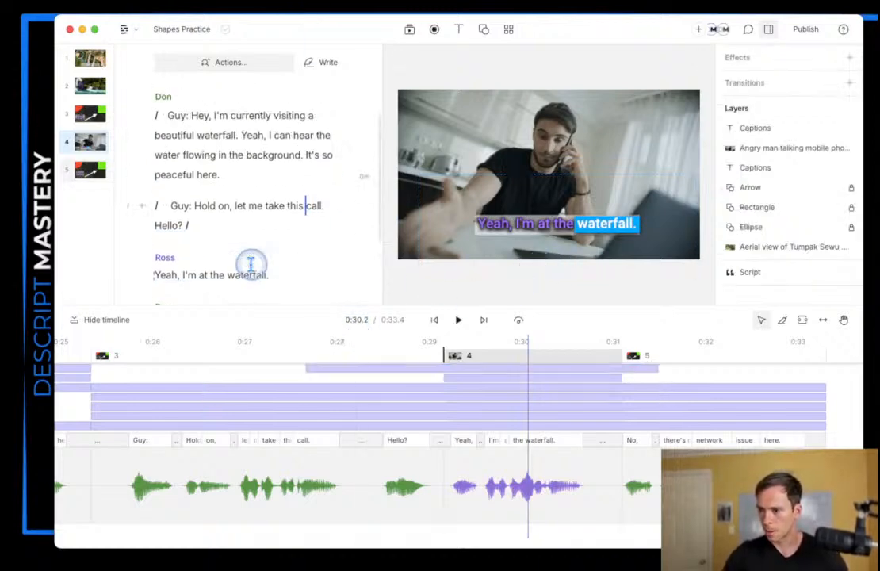
click(465, 30)
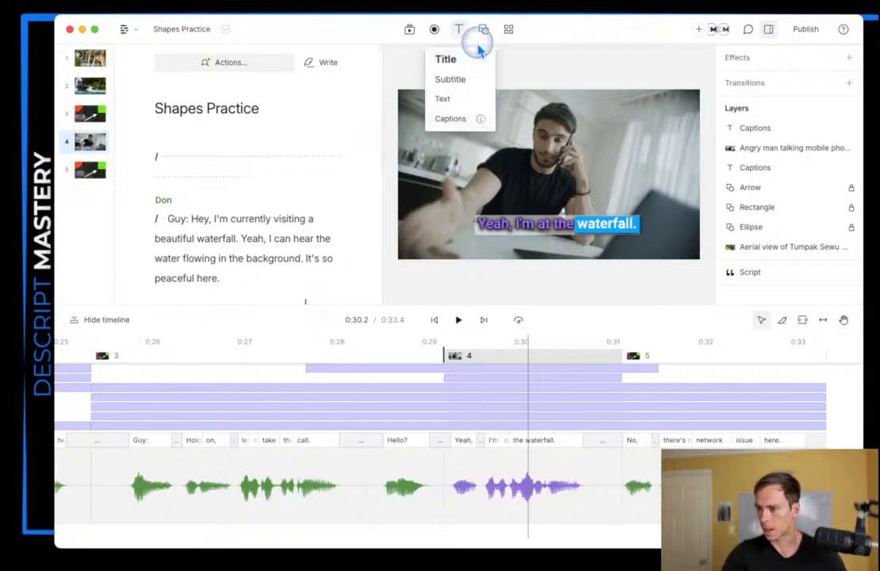
click(483, 34)
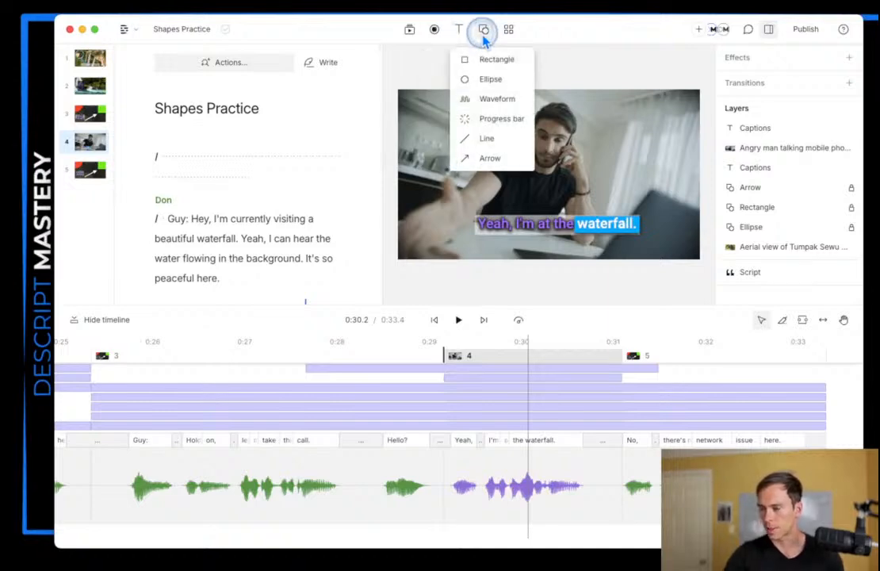
click(313, 185)
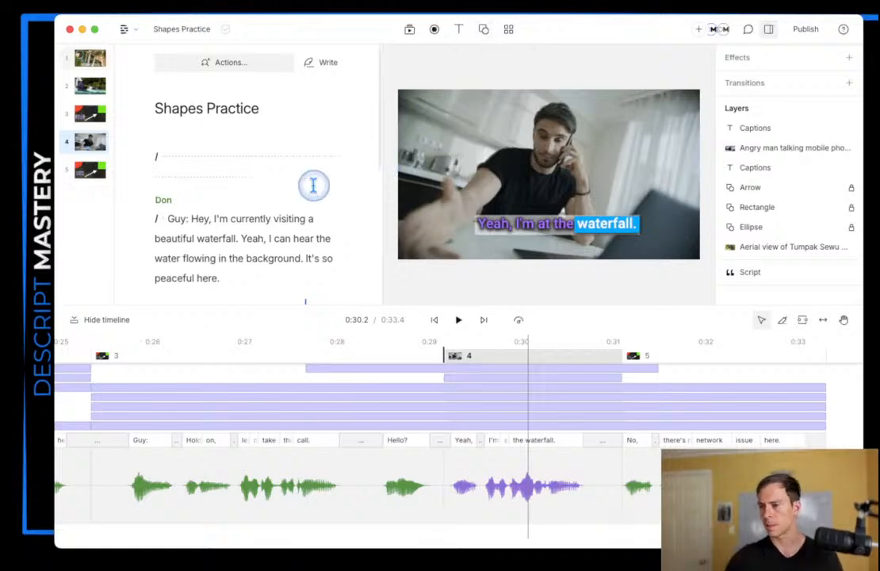
click(184, 238)
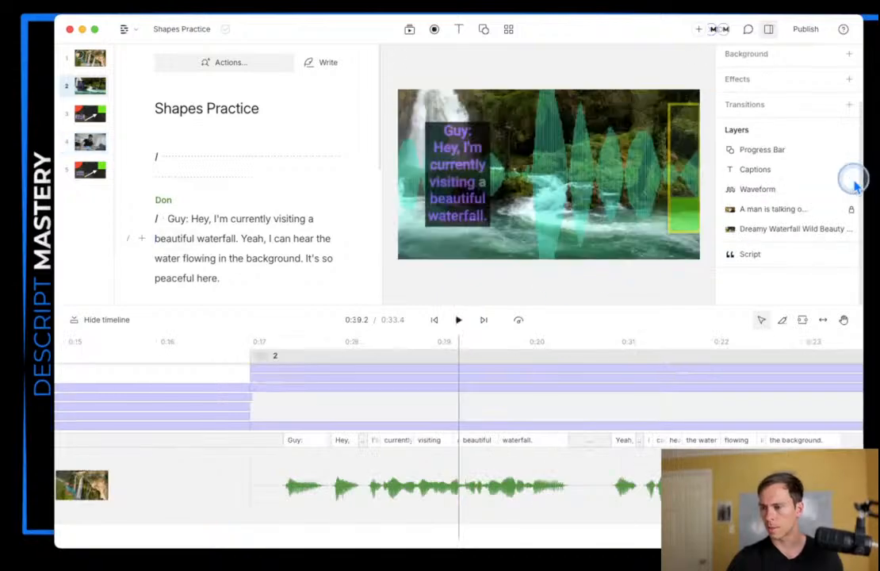
click(476, 387)
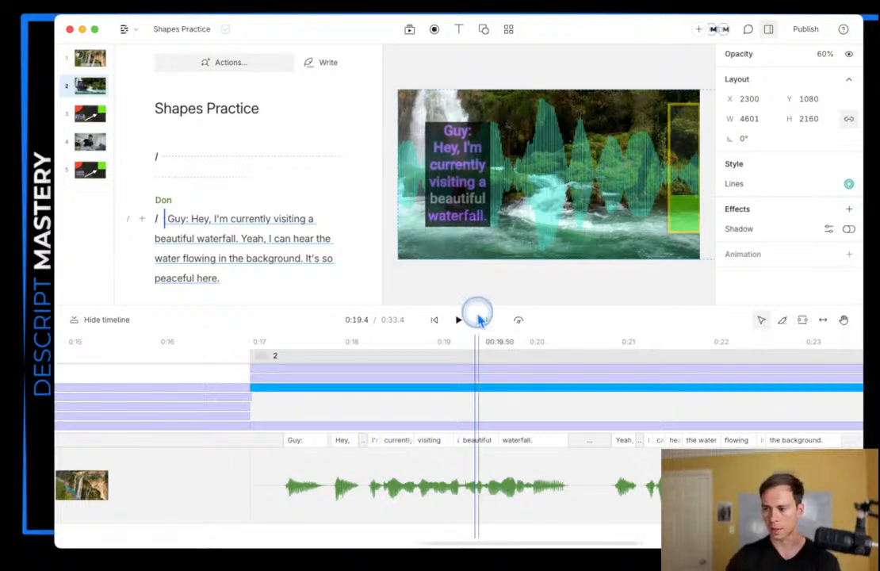
scroll(530, 433, down, 1)
scroll(531, 432, down, 2)
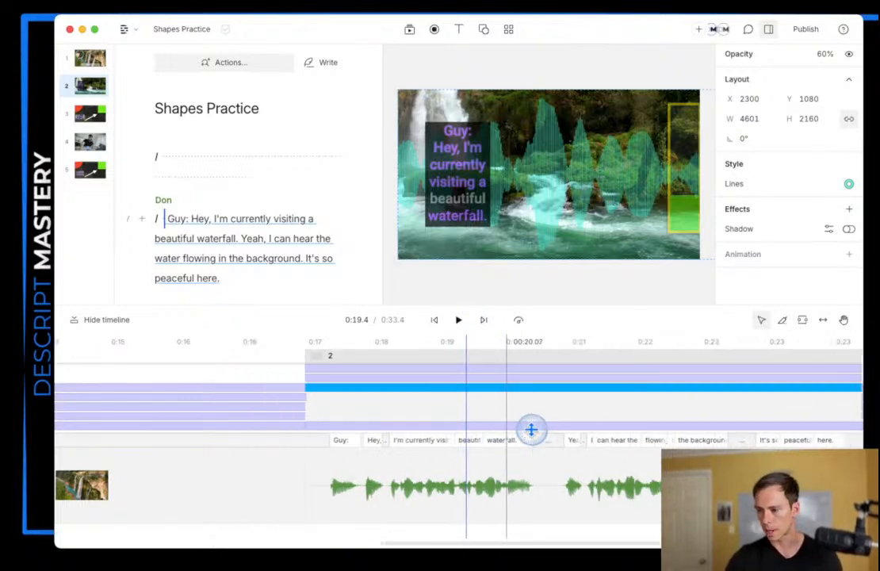
Step: Add the GIPHY GIF of the cartoon man on a desk phone from the "guy talking on phone" results to scene 2
click(568, 395)
click(578, 404)
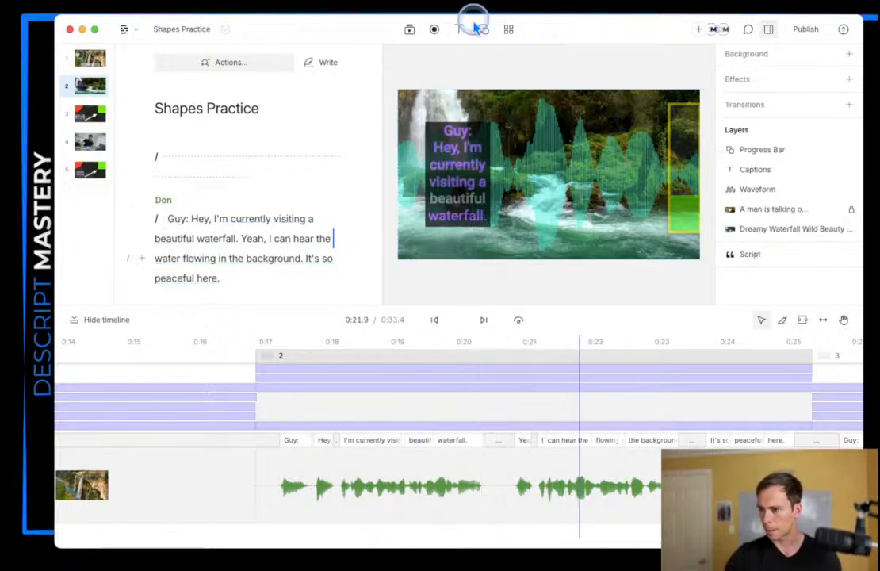
click(412, 32)
click(450, 61)
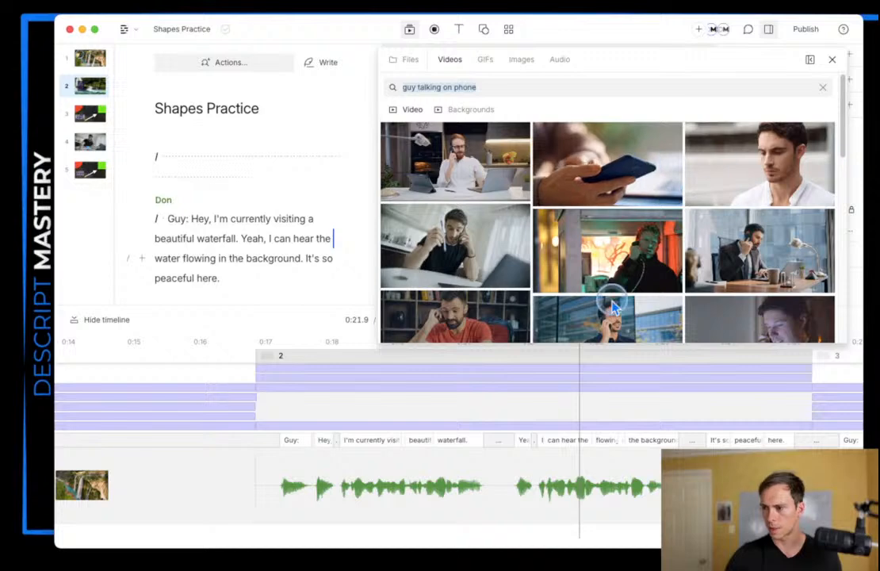
click(485, 60)
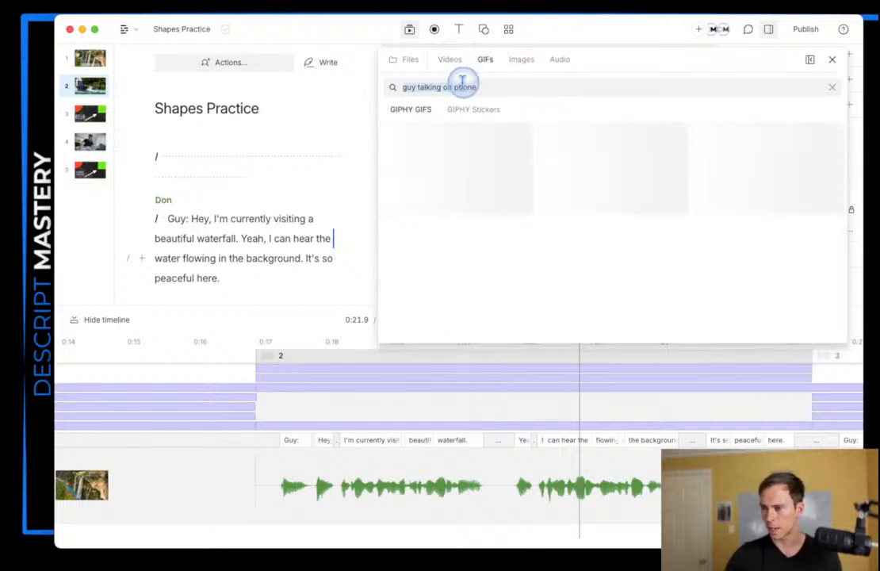
click(453, 170)
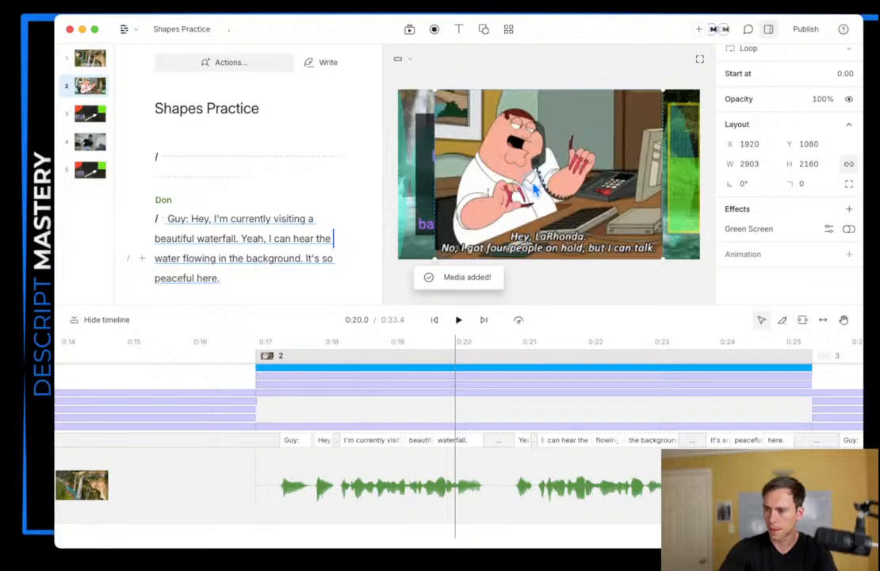
Step: Shrink the phone GIF to about 1243 by 925 and centre it on the canvas at X 1920, Y 1080
drag(438, 90, 571, 193)
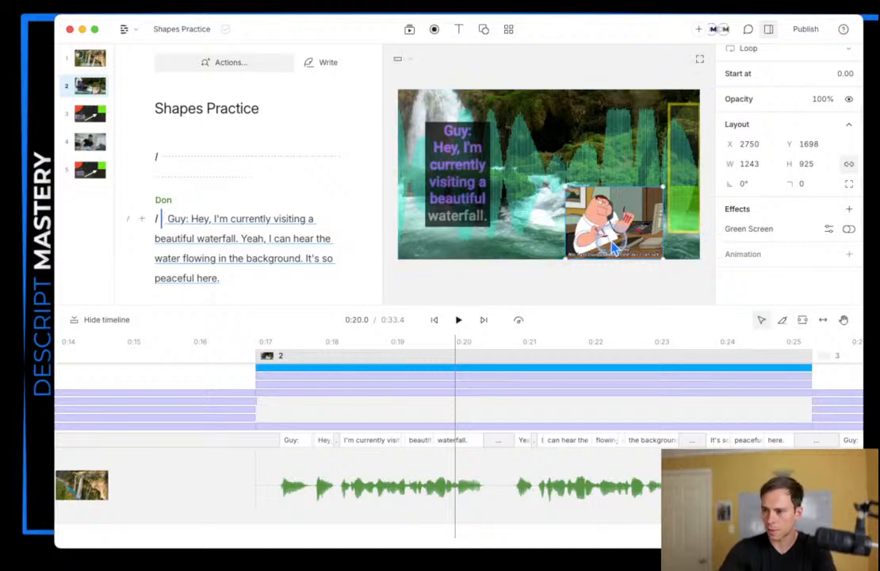
drag(619, 237, 553, 189)
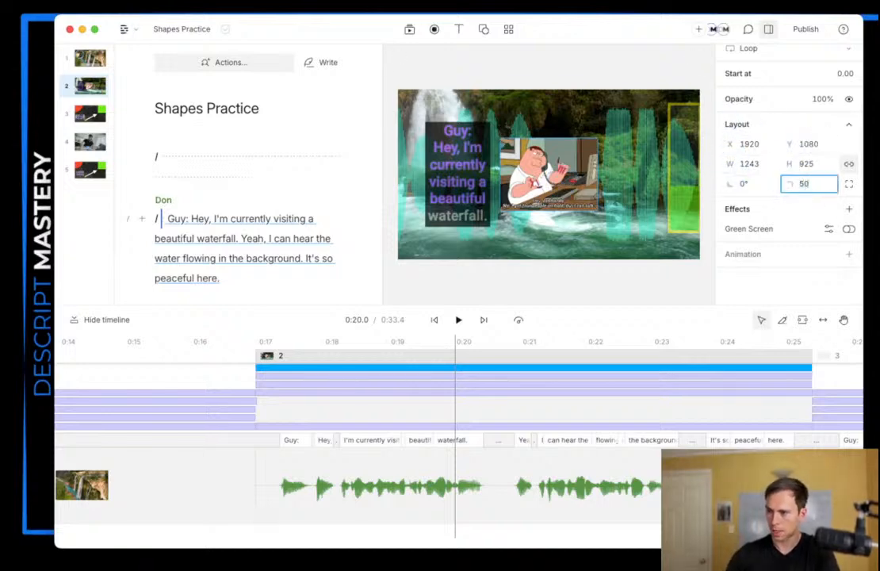
Step: Set the phone GIF's corner radius to 150 and enlarge the canvas to check the rounding
click(553, 277)
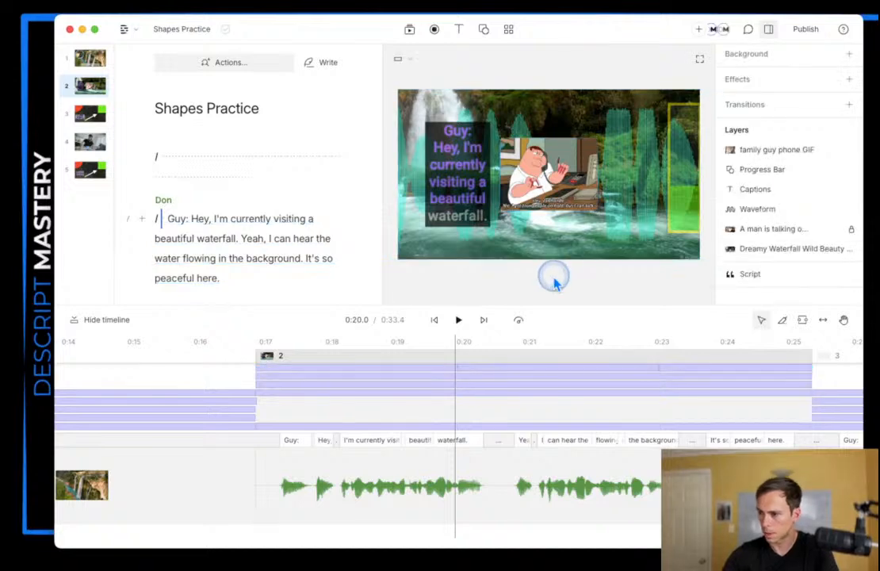
click(576, 175)
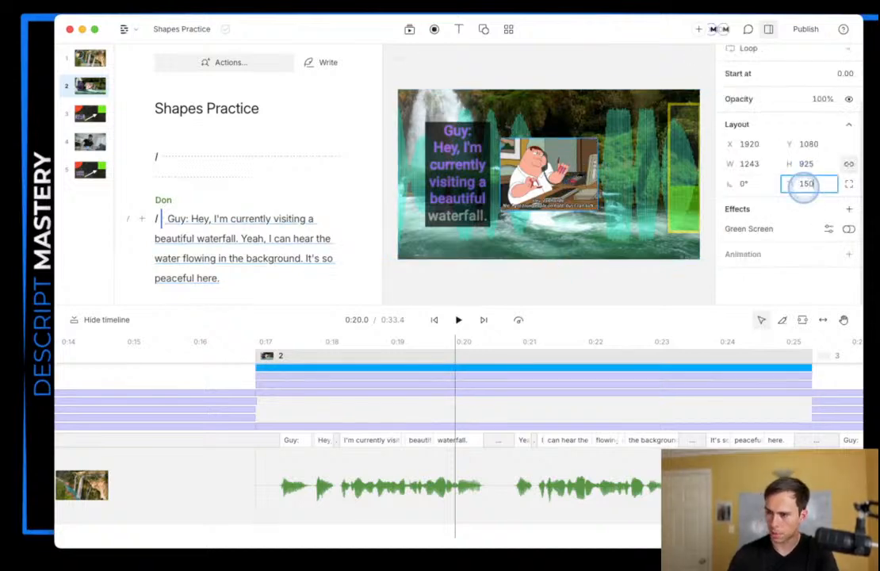
click(697, 59)
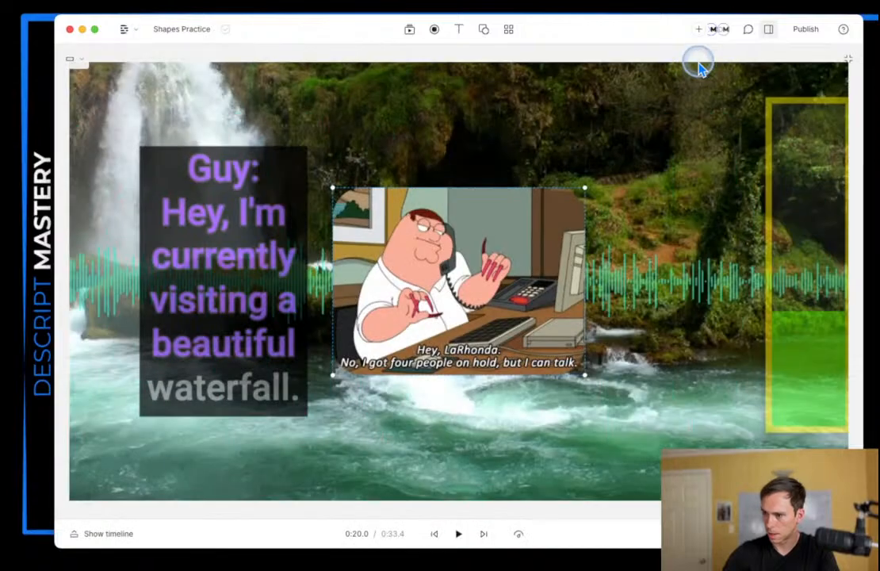
Step: Move the waveform into the upper half of the canvas and shift the phone GIF to about X 2380, Y 267
click(485, 457)
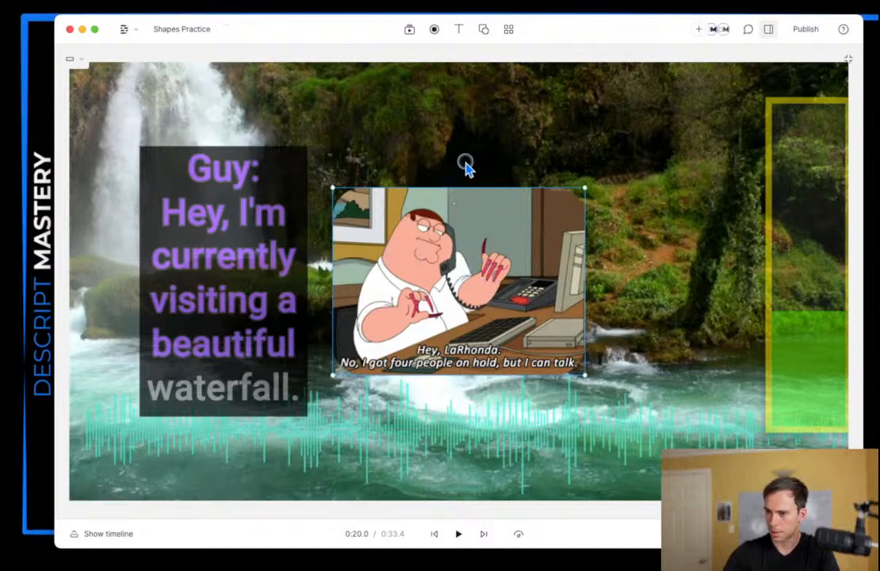
drag(502, 173, 463, 294)
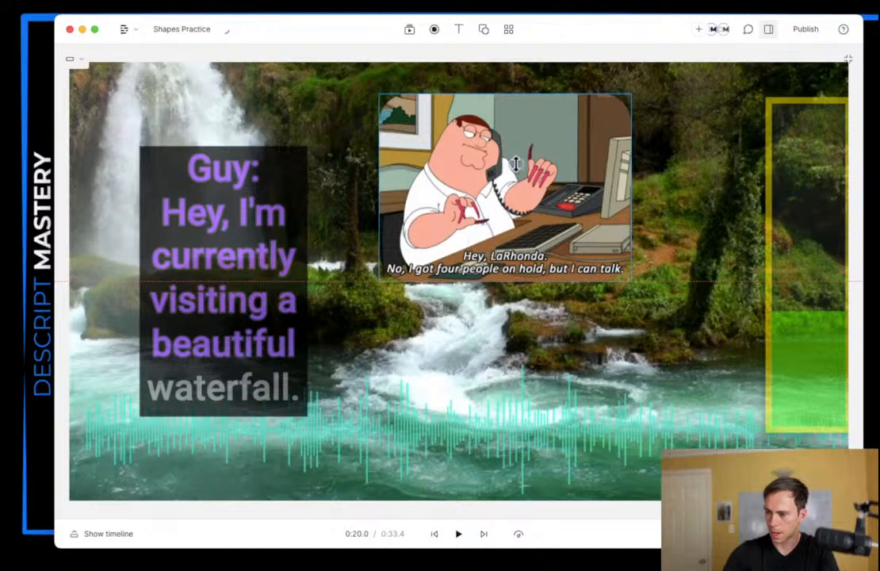
drag(516, 161, 571, 143)
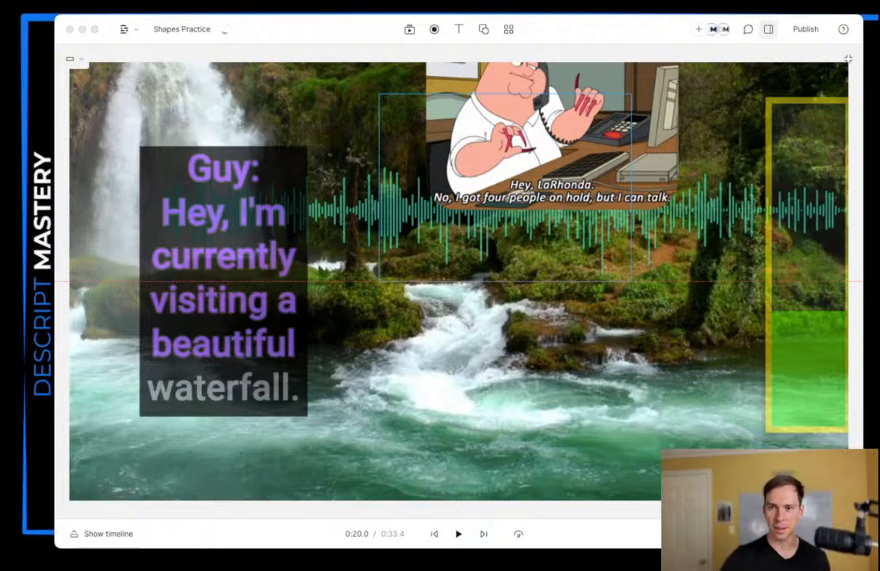
Step: Switch to the browser at descriptmastery.com and examine the course page's intro, pricing and included features
drag(241, 62, 744, 44)
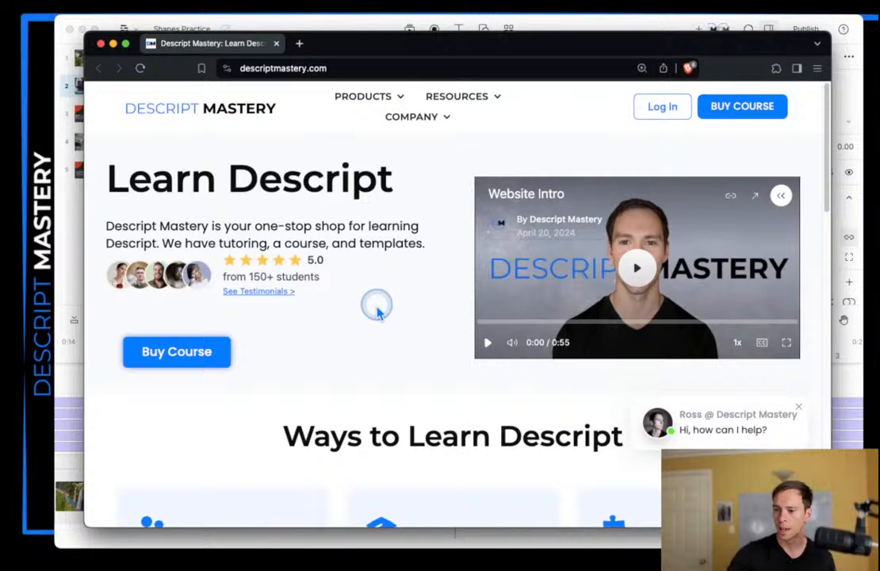
click(173, 360)
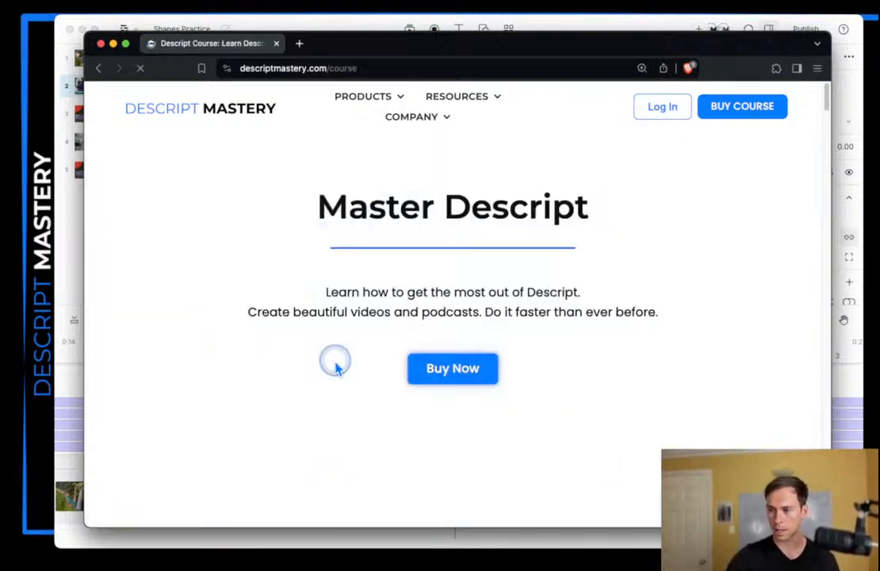
scroll(310, 336, down, 10)
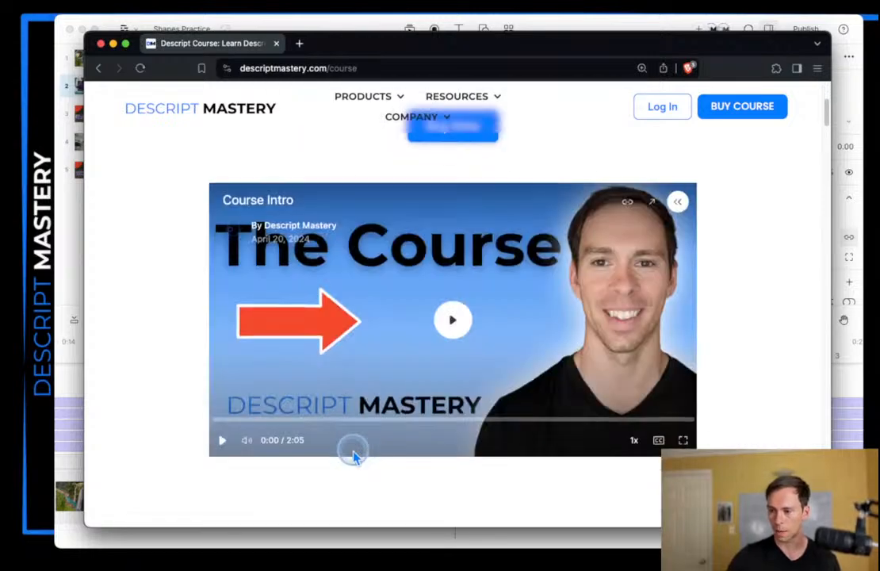
scroll(268, 424, down, 3)
scroll(301, 428, up, 5)
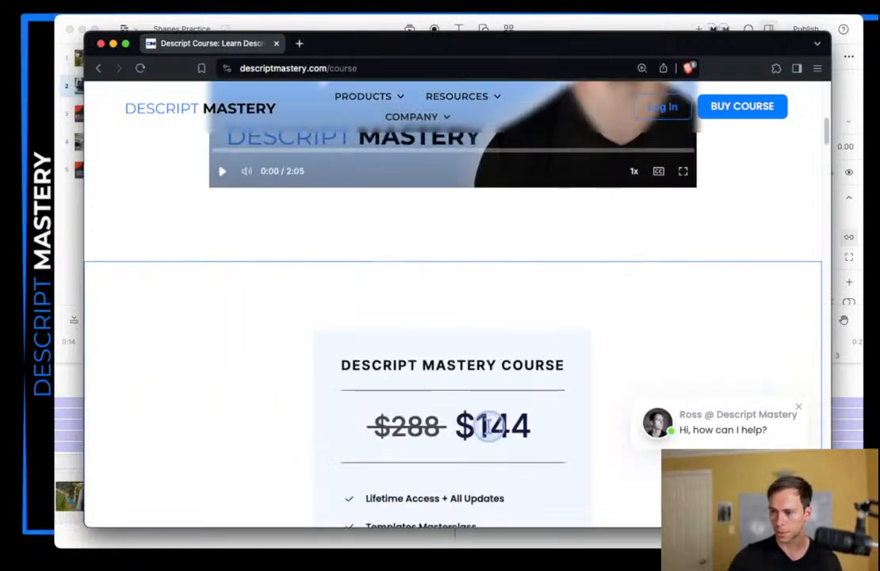
scroll(334, 436, down, 2)
scroll(333, 436, down, 1)
drag(371, 282, 509, 283)
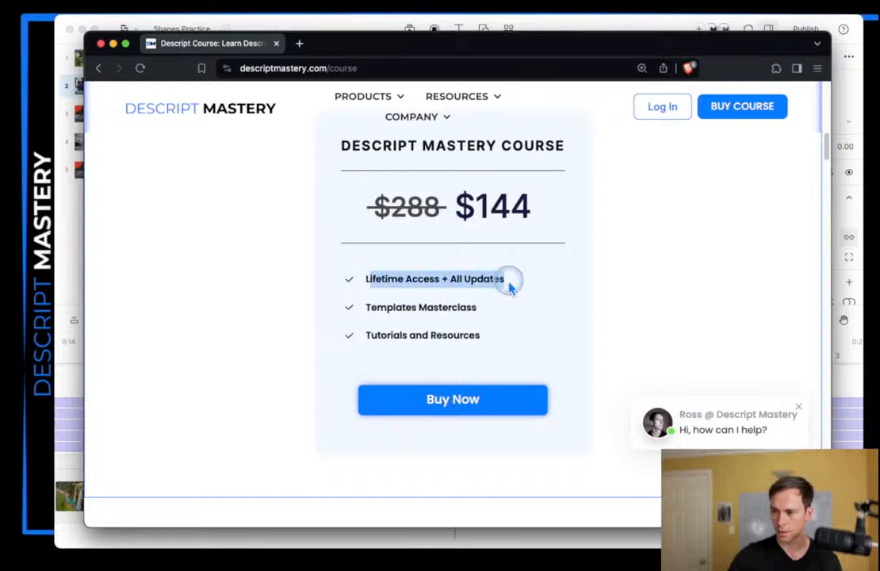
click(509, 283)
scroll(505, 364, down, 1)
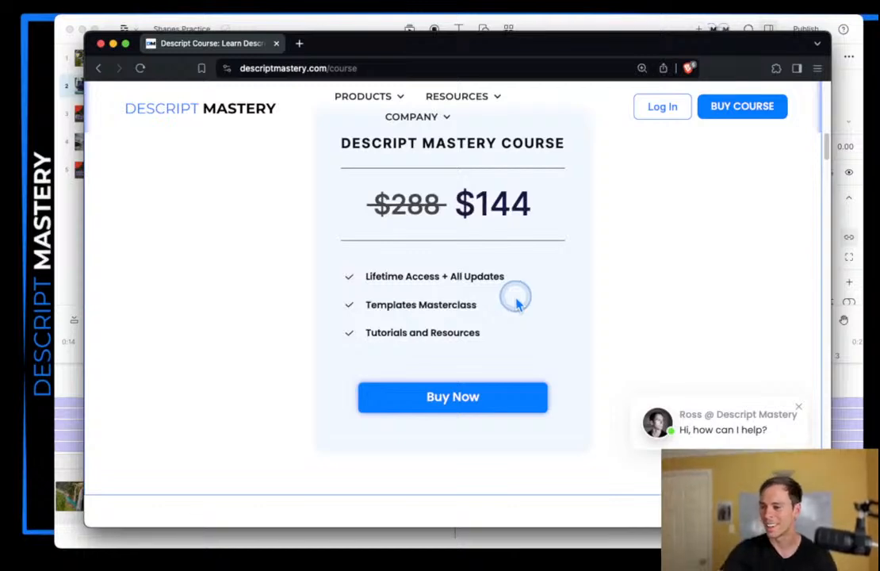
scroll(517, 302, up, 1)
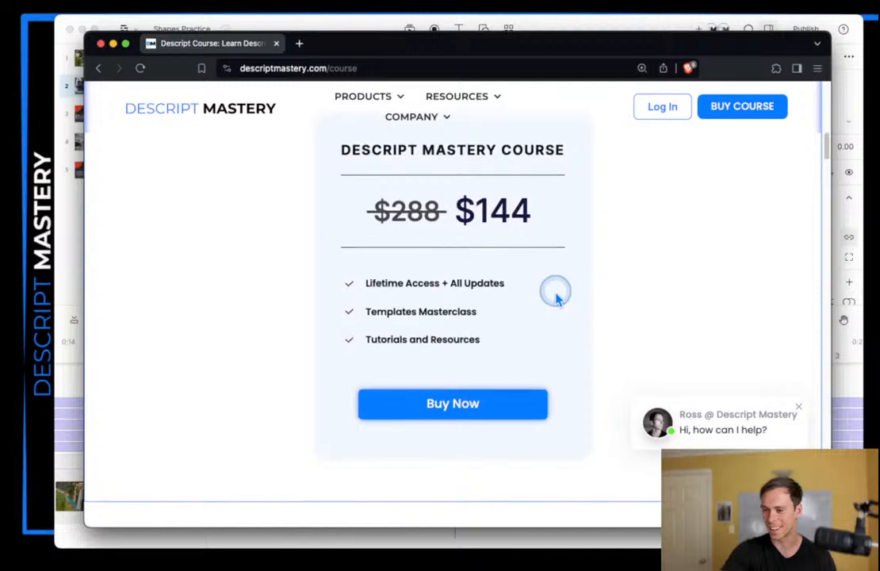
scroll(535, 308, up, 2)
scroll(519, 358, down, 5)
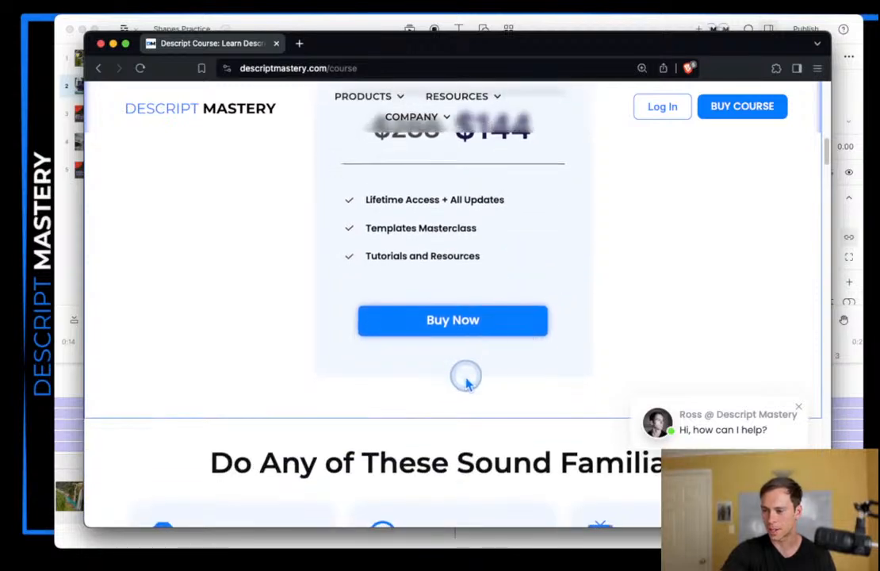
scroll(488, 373, down, 2)
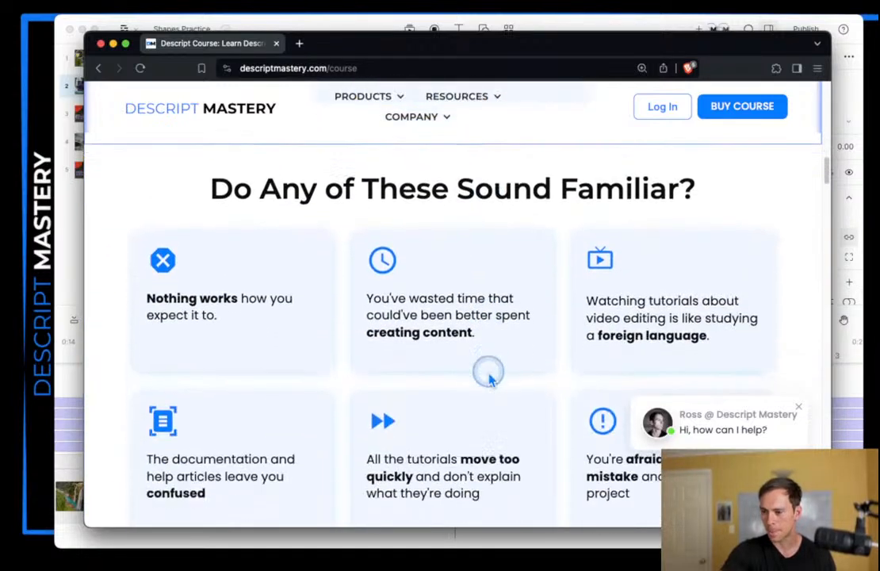
scroll(468, 333, up, 7)
Step: Open the site's templates page and examine the free, custom and masterclass options and the free template downloads
mouse_move(378, 136)
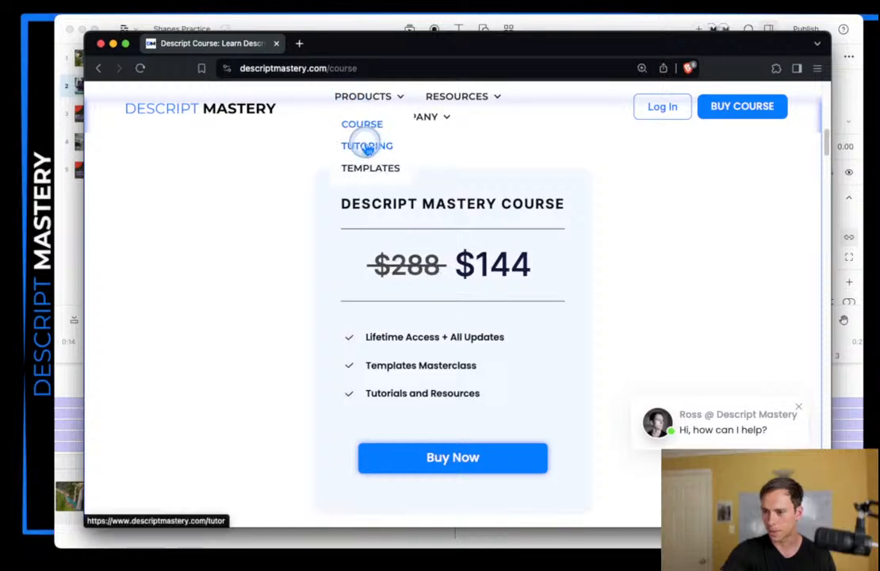
click(357, 169)
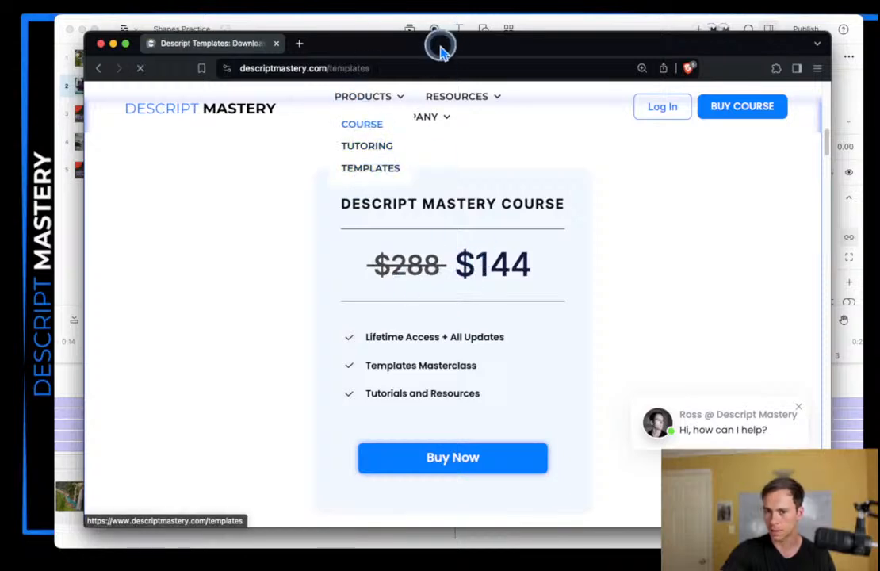
scroll(385, 386, down, 5)
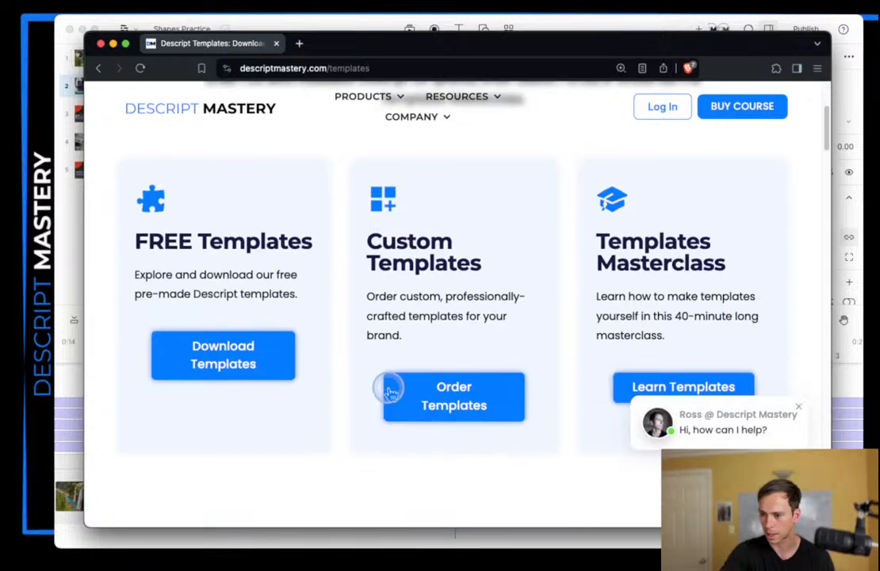
scroll(304, 379, up, 1)
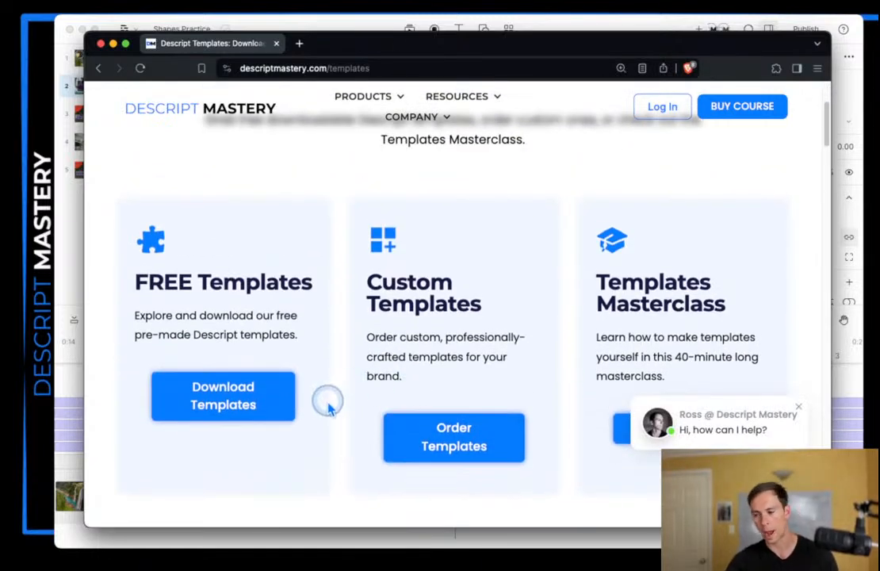
scroll(339, 416, up, 1)
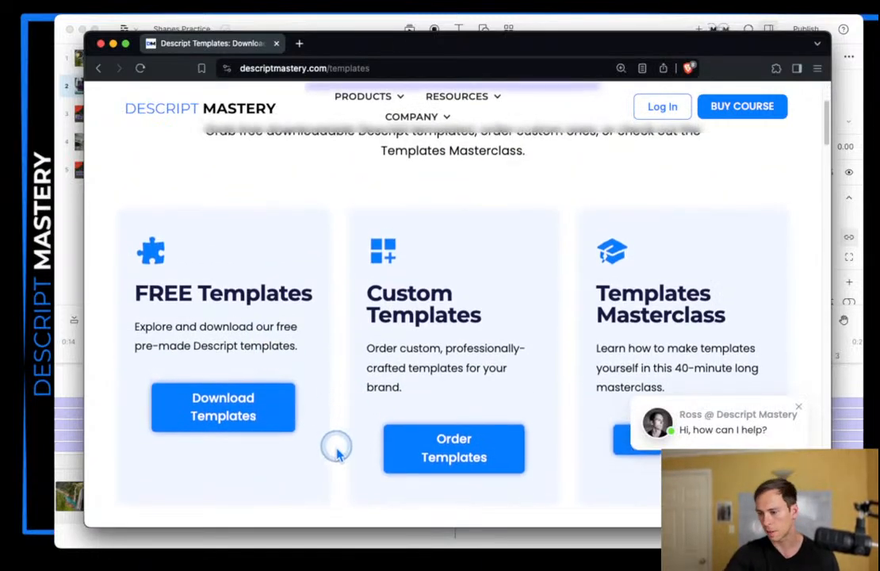
scroll(336, 443, up, 3)
scroll(336, 446, down, 1)
click(225, 498)
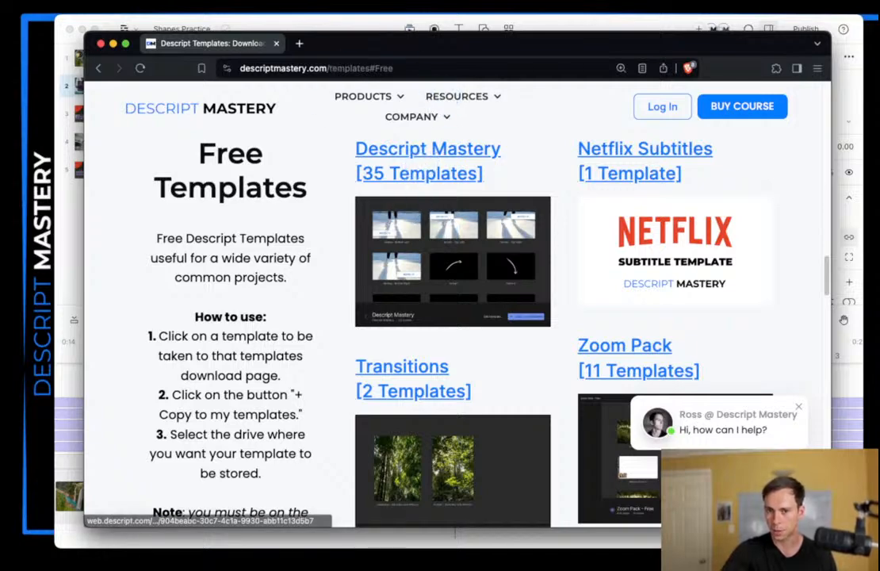
scroll(408, 178, down, 5)
scroll(421, 200, up, 4)
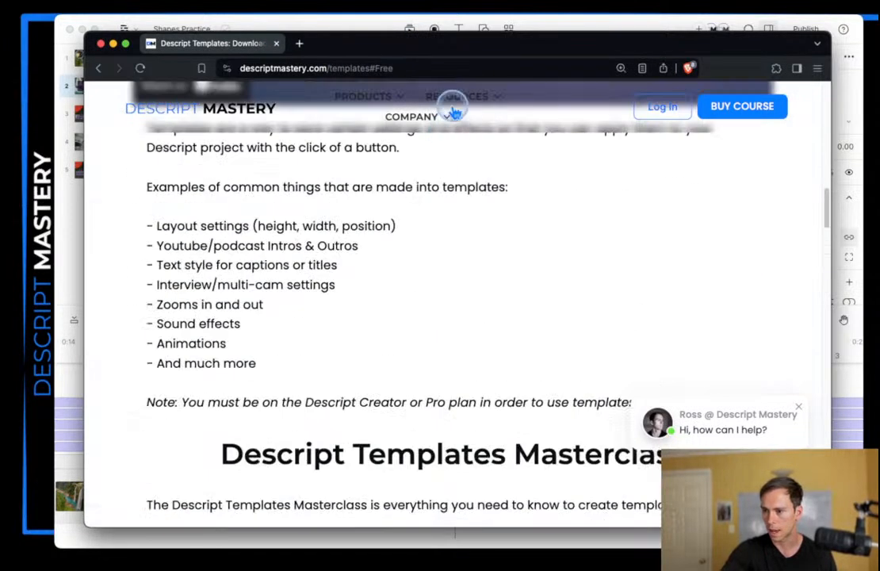
Step: Check the site's resources, review the ways to learn Descript on the home page, and return to the Descript project
mouse_move(451, 108)
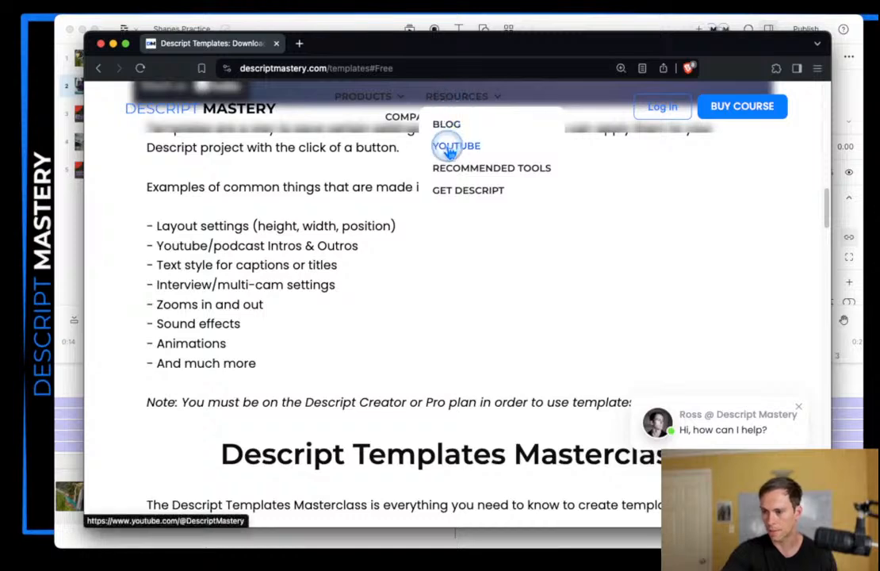
click(248, 118)
mouse_move(427, 49)
mouse_down()
mouse_move(432, 44)
mouse_move(434, 55)
mouse_up()
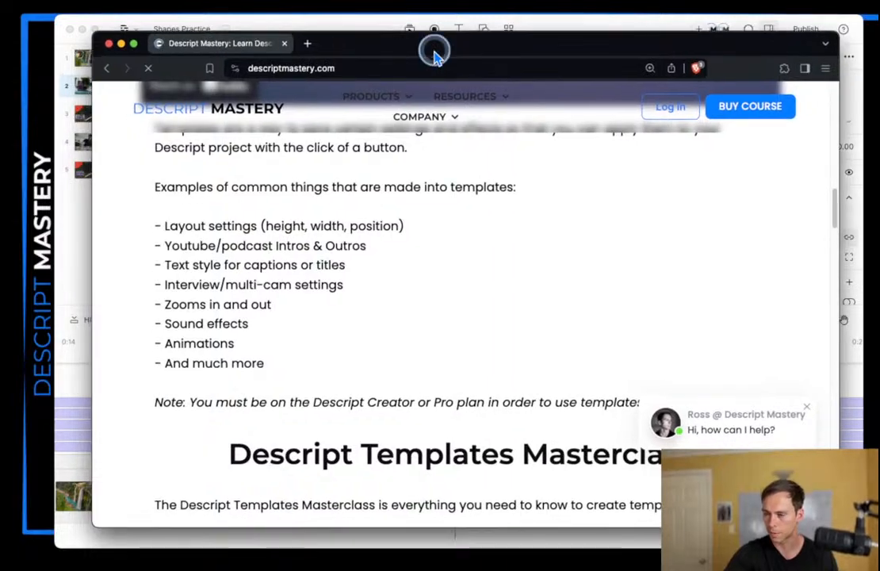
scroll(333, 436, down, 5)
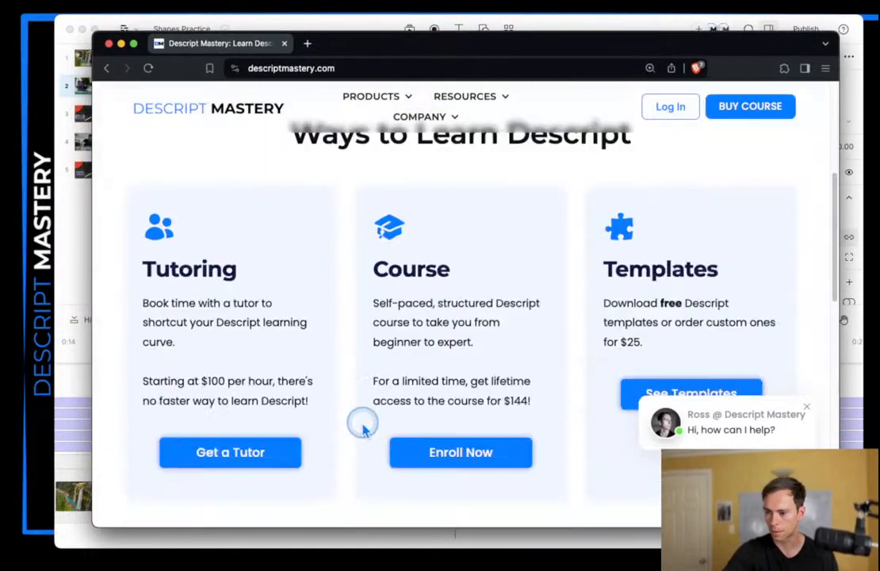
scroll(357, 396, up, 10)
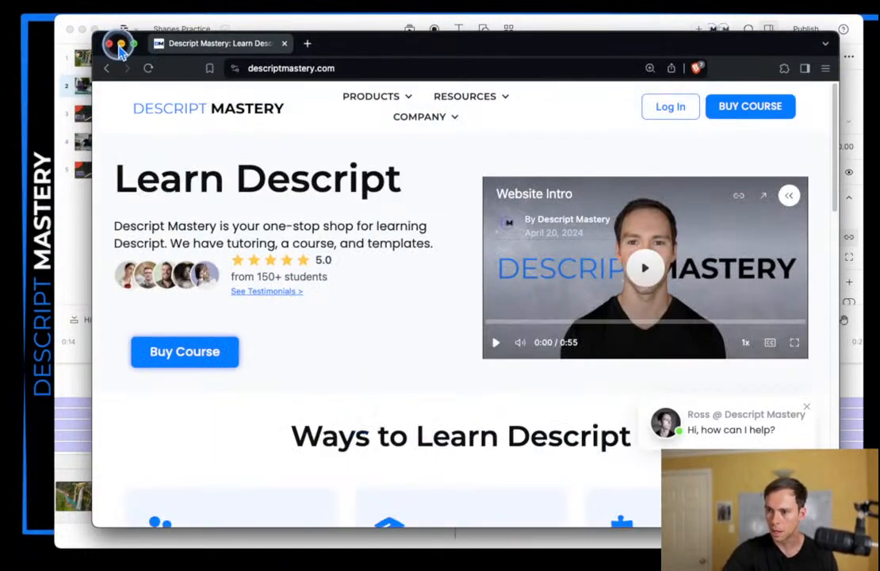
click(121, 45)
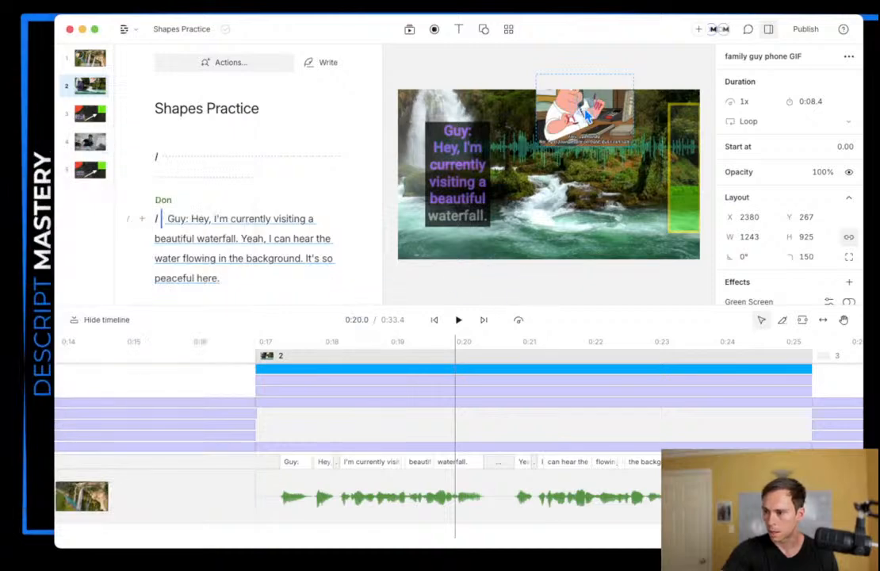
Step: Move the phone GIF to about X 1920, Y 651 and reduce the timeline's height to give the canvas more room
drag(587, 115, 559, 145)
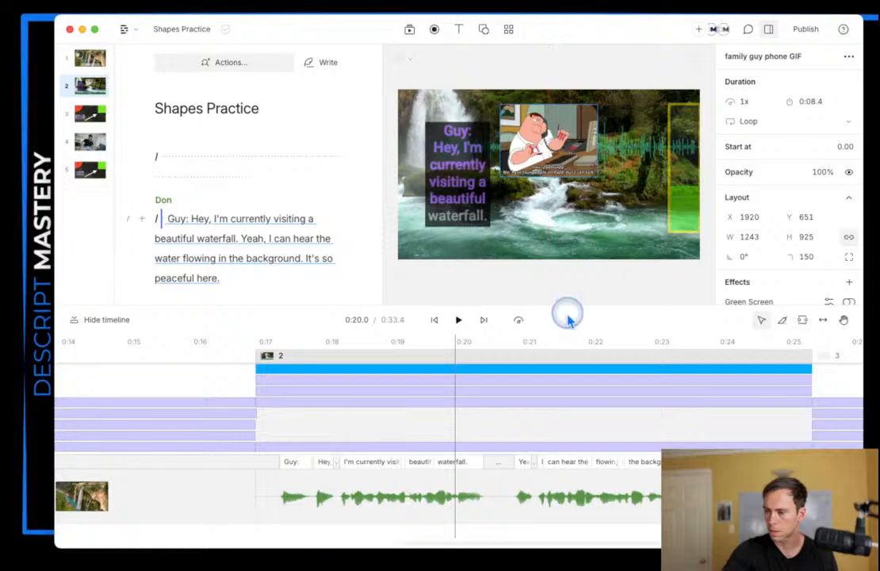
click(514, 275)
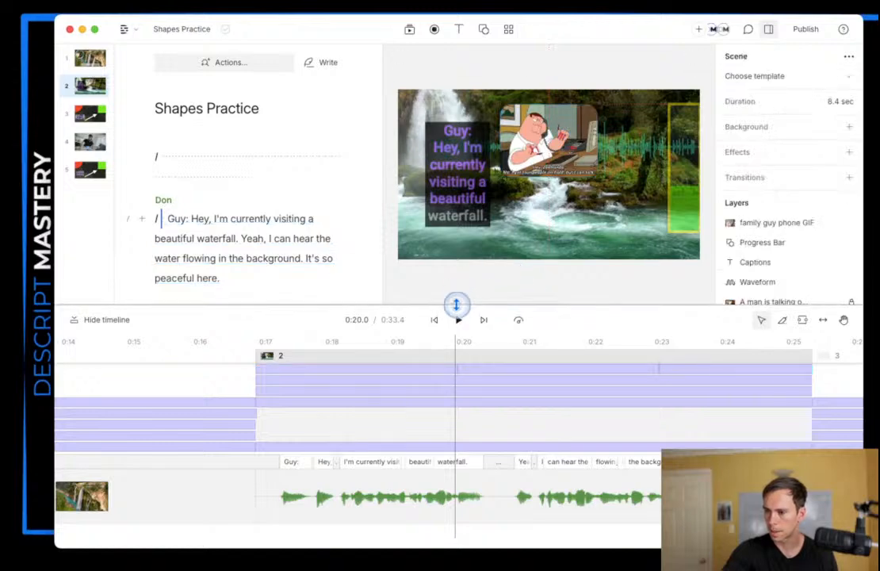
drag(456, 304, 416, 356)
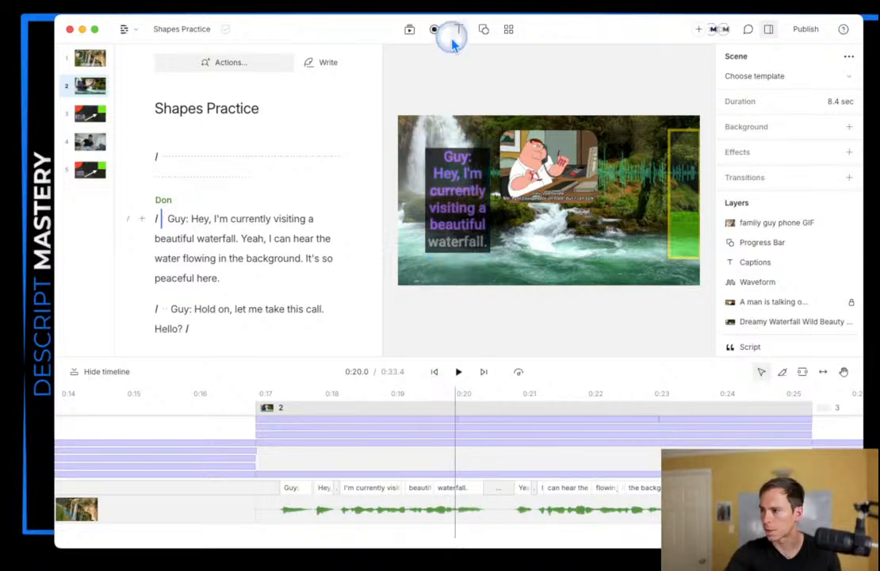
Step: Generate images in the media library from the text-to-image prompt "hand drawn fluffy husky"
click(409, 30)
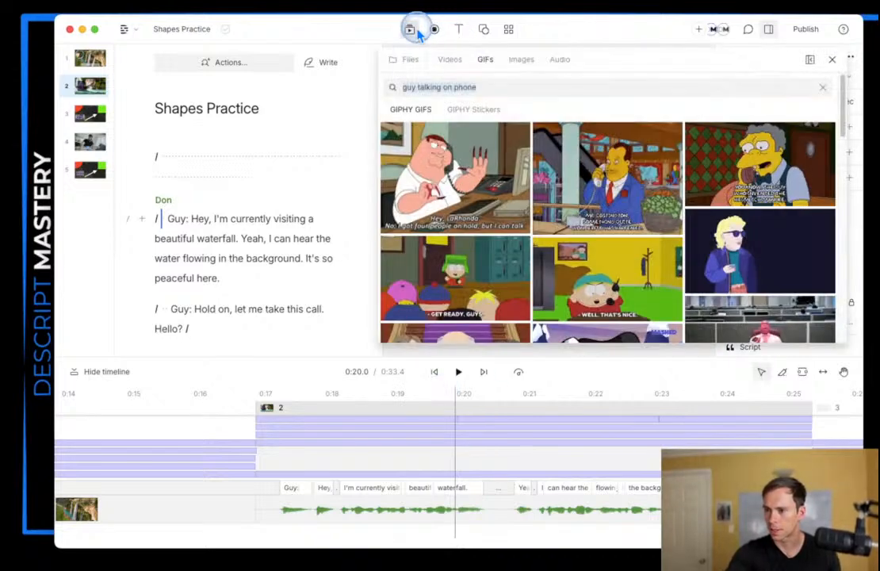
click(522, 60)
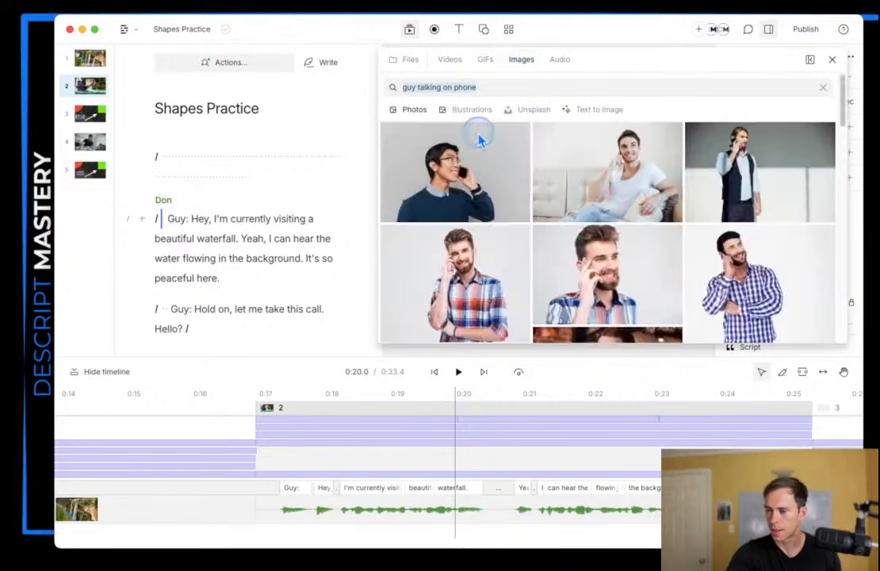
click(600, 113)
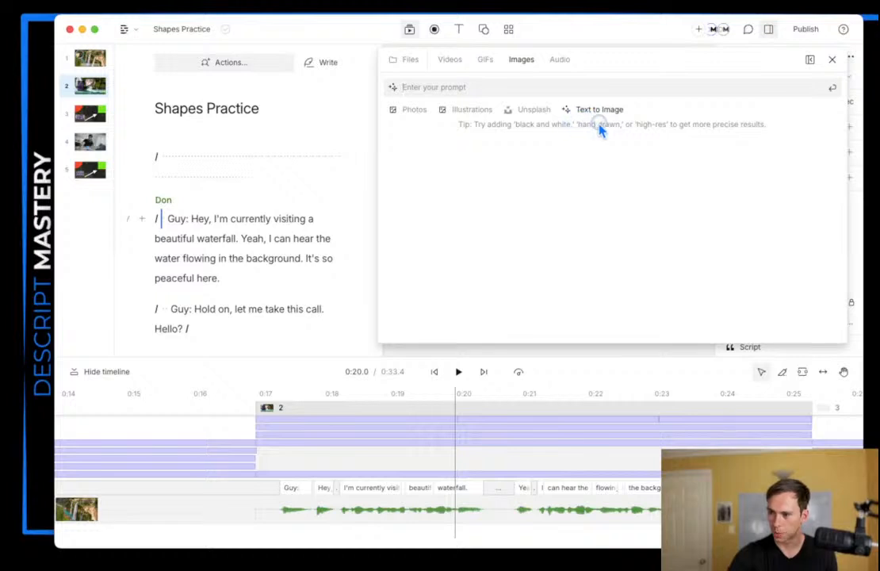
click(456, 87)
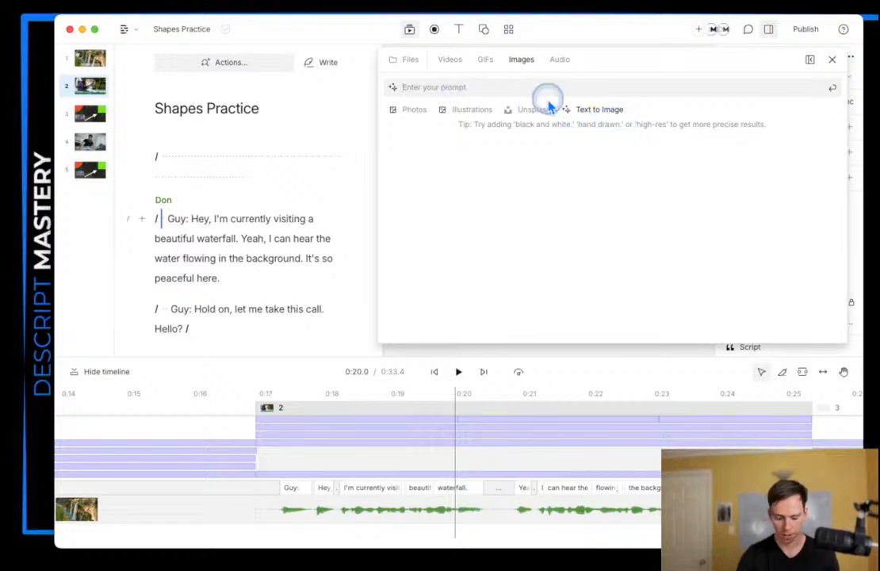
text(hand drawn)
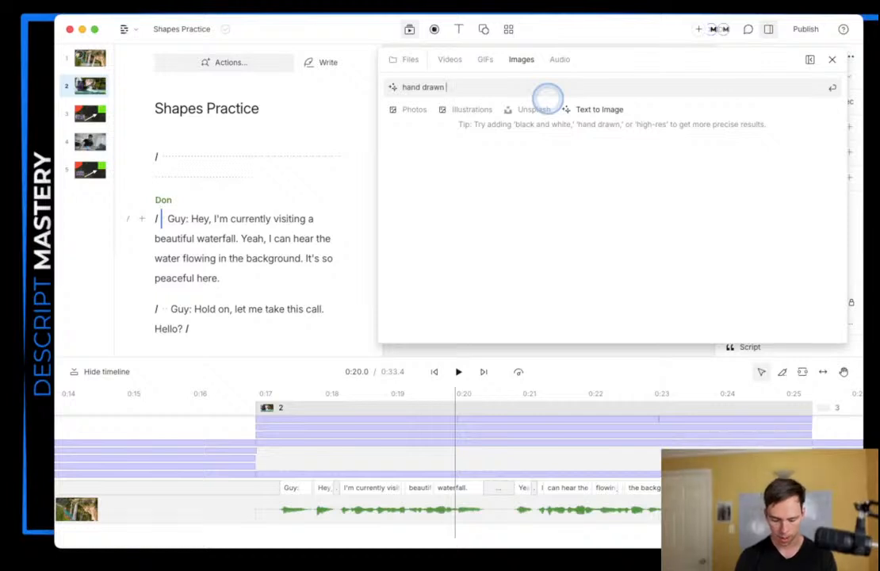
text(husky)
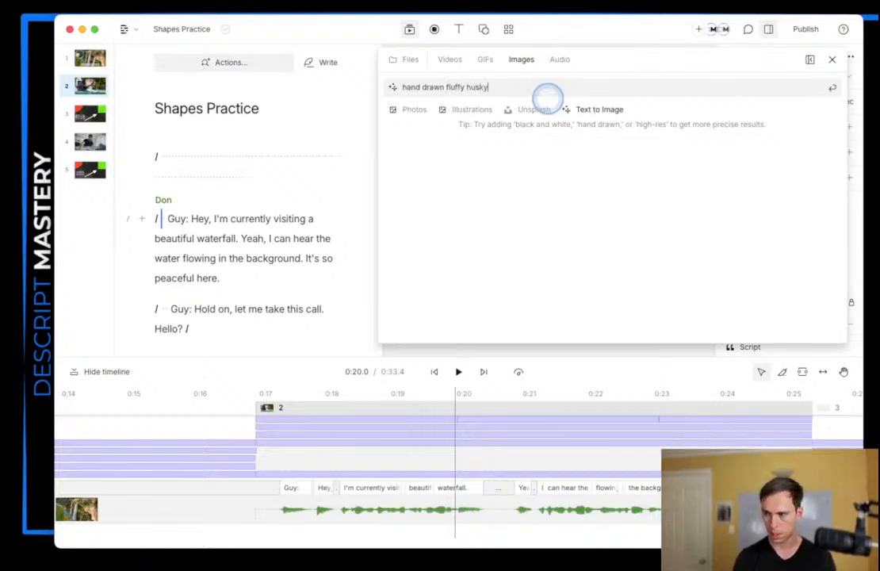
key(Return)
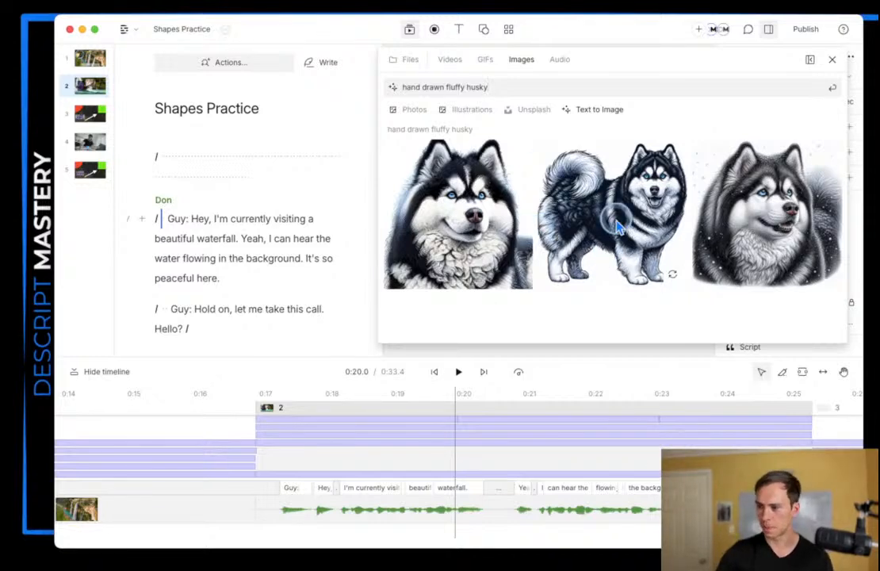
Step: Add the generated drawing of the standing husky to scene 2 and try moving it slightly lower
click(625, 247)
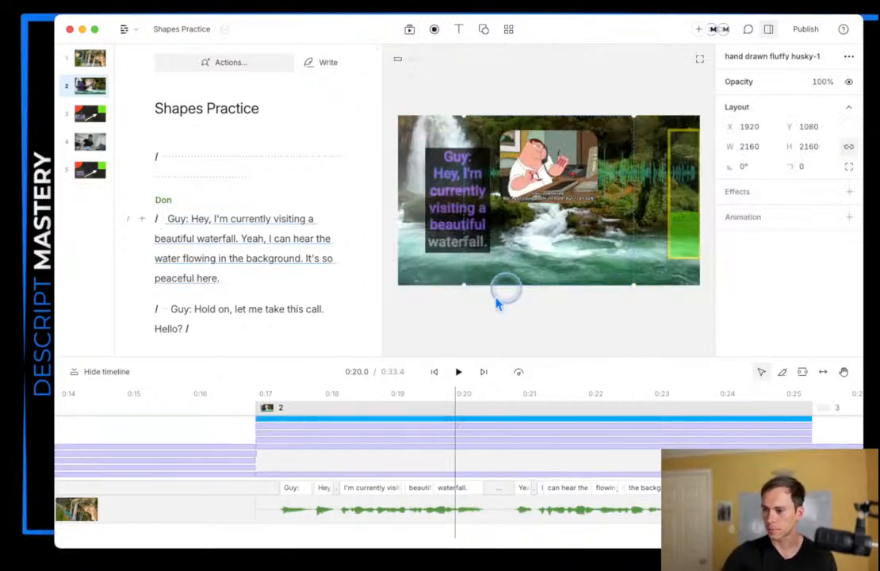
drag(529, 170, 530, 228)
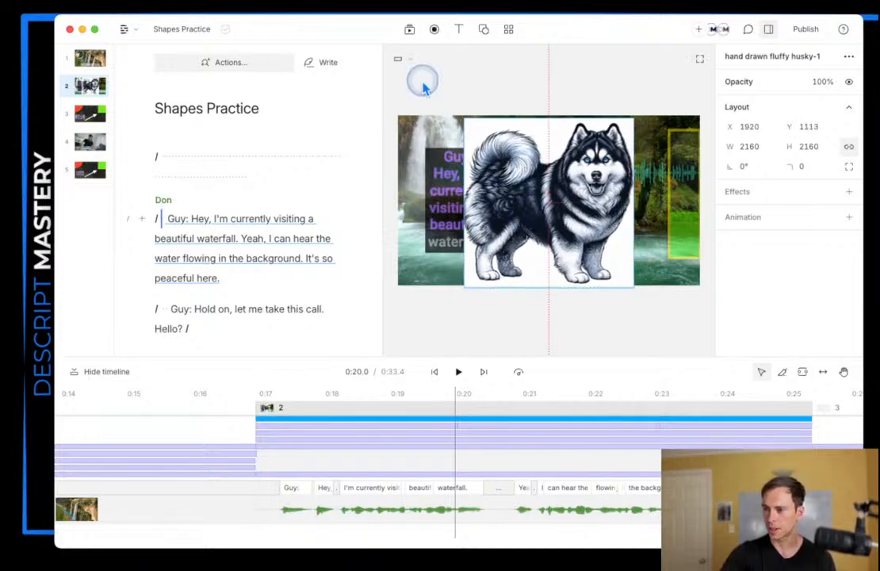
key(super+z)
Step: Generate another set of images from the text-to-image prompt "photo-realistic fluffy husky"
click(409, 32)
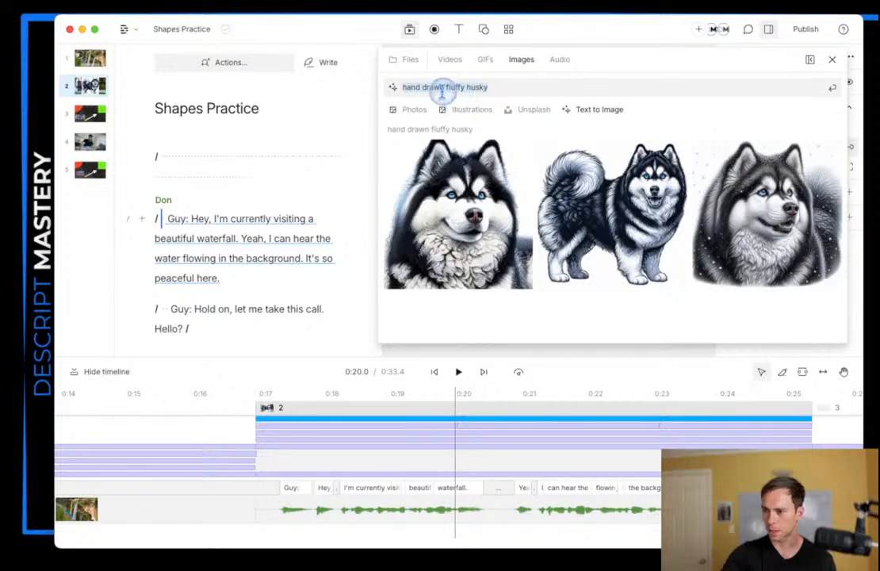
drag(393, 91, 389, 92)
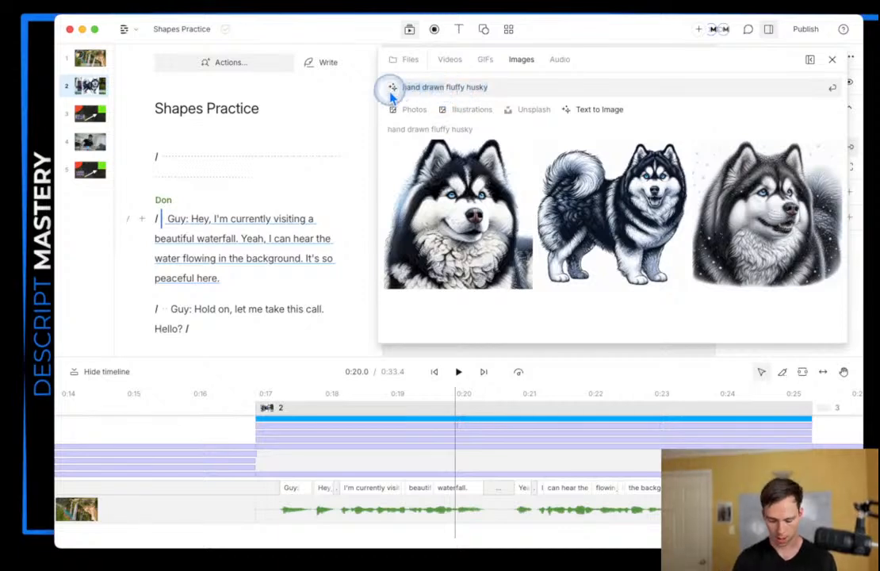
text(photo-)
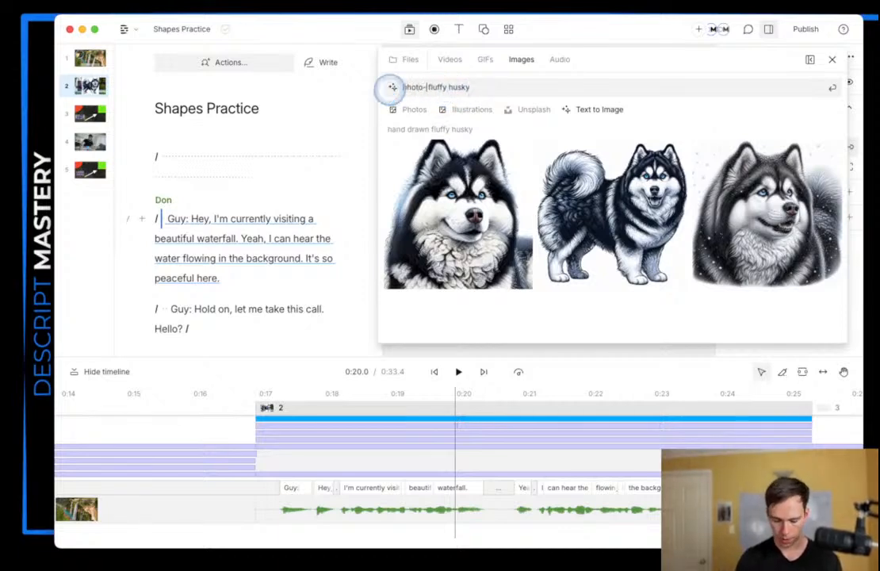
text(realistic)
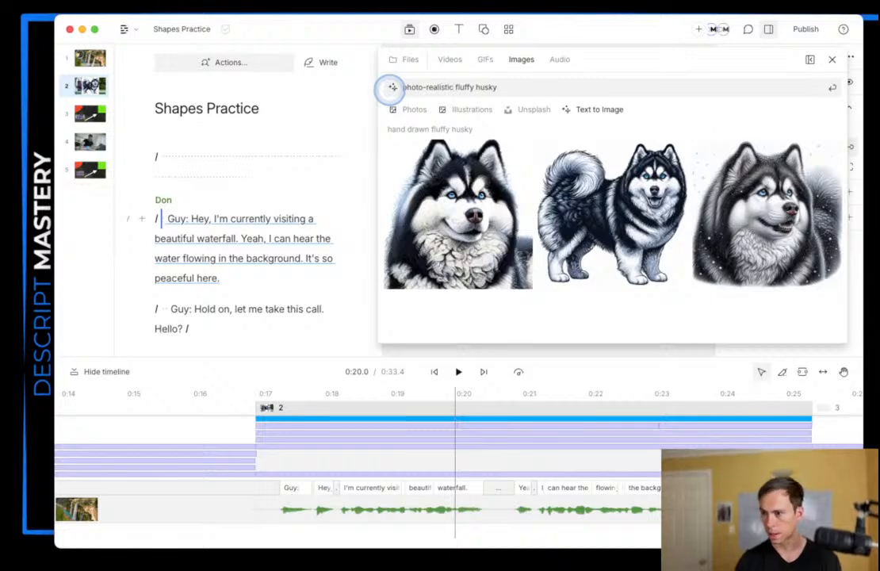
key(Return)
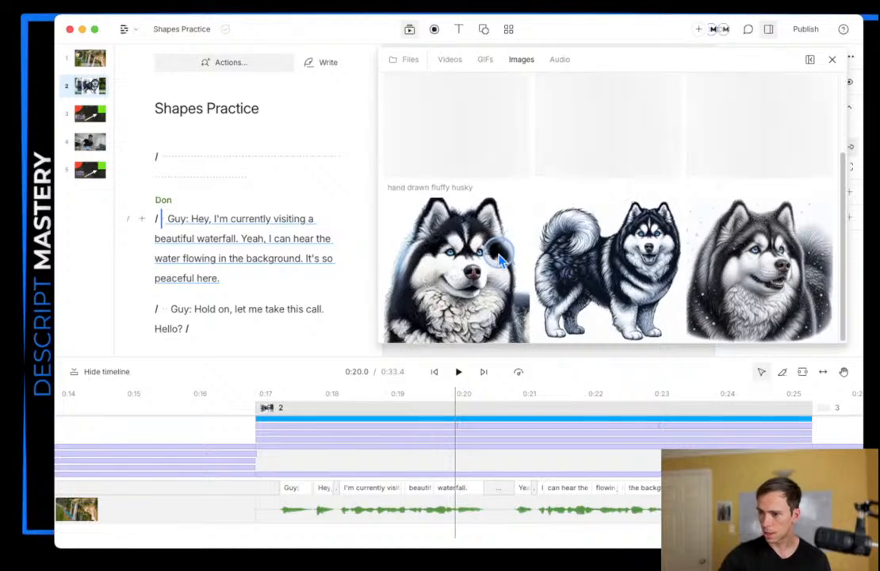
scroll(495, 253, up, 3)
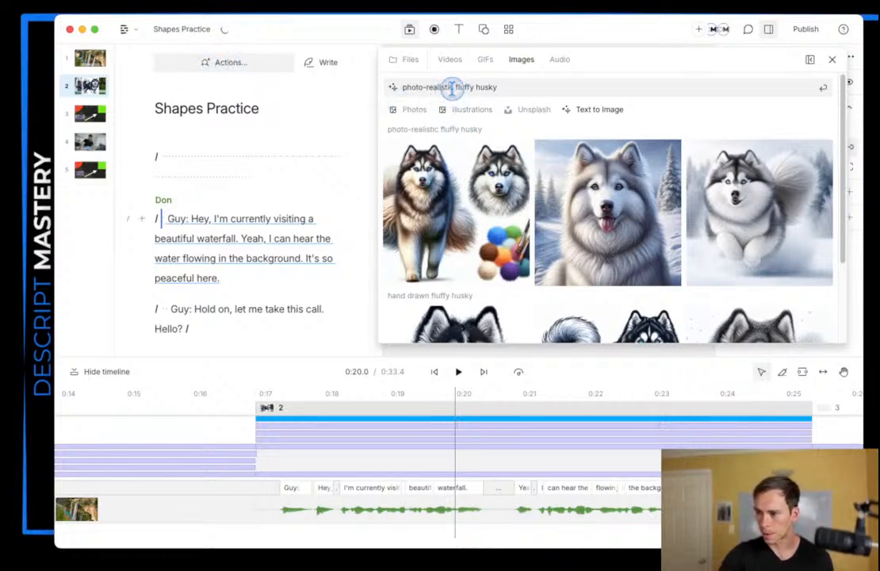
Step: Change the style in the prompt and generate images for "high-res fluffy husky"
drag(453, 89, 366, 86)
text(high-res)
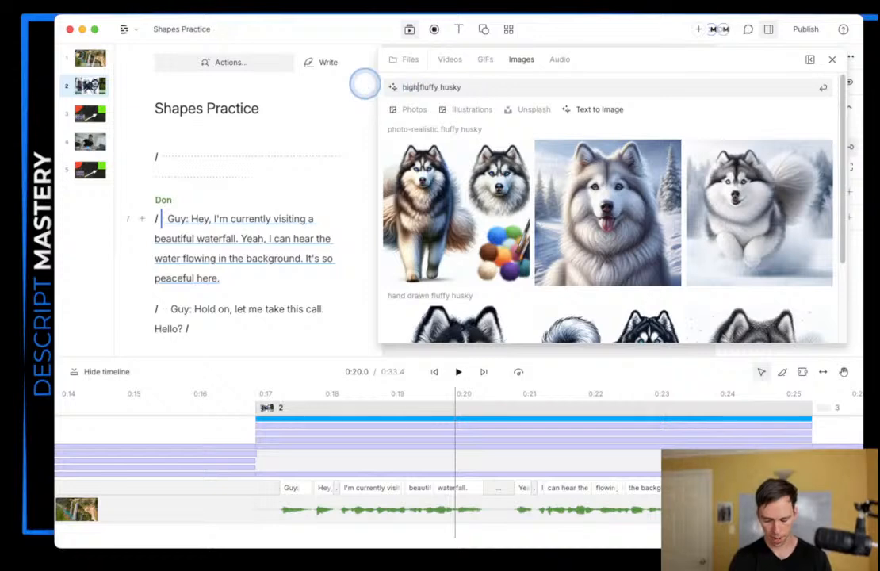
key(Return)
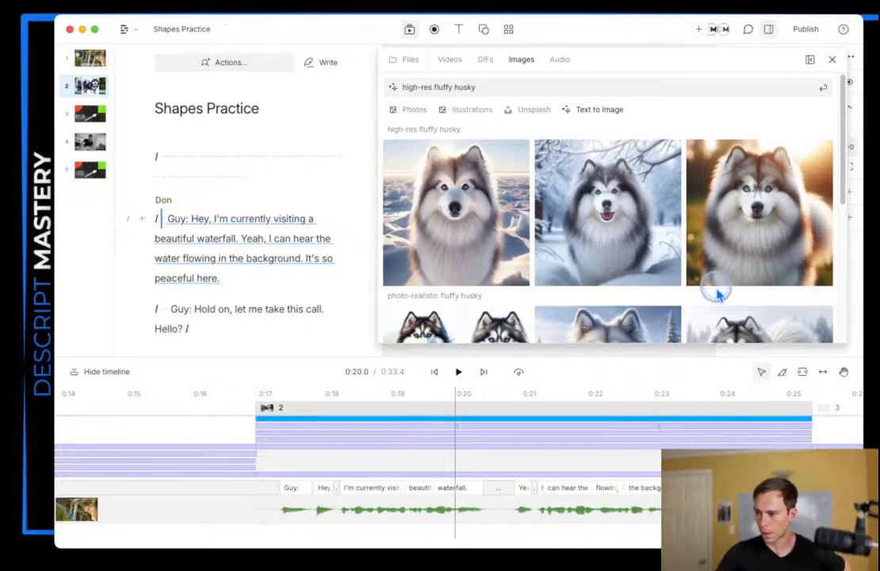
Step: Add the high-res husky image with the sunlit background to scene 2 and move it to about X 2541, Y 1080
click(776, 207)
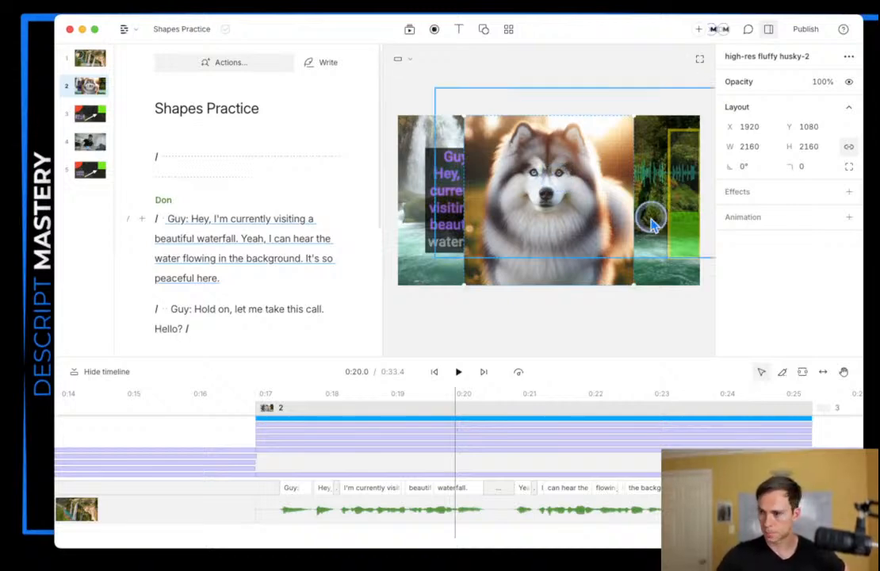
mouse_move(550, 184)
mouse_down()
mouse_move(590, 186)
mouse_move(449, 117)
mouse_up()
Step: Review the media library's stock videos, photos, generated husky images, audio and GIFs, close the library and switch away from the project
click(409, 29)
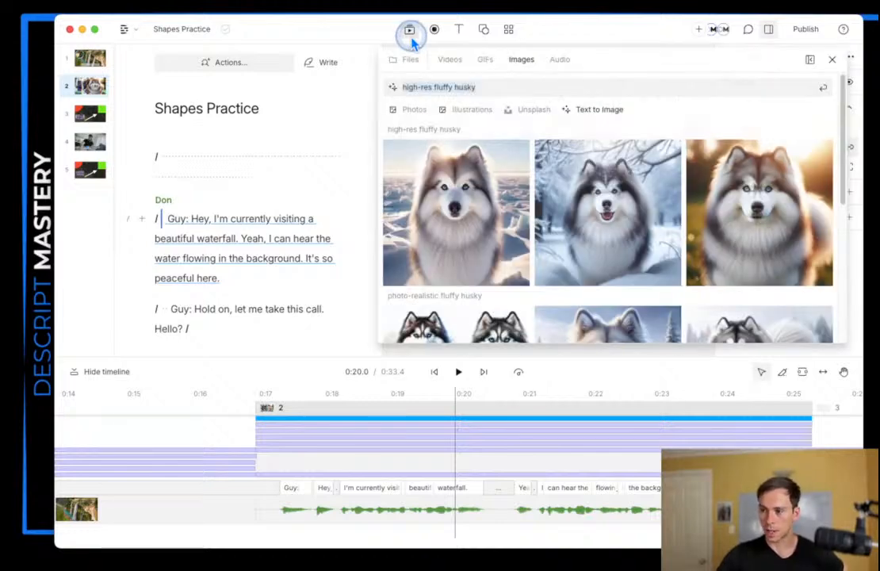
click(464, 61)
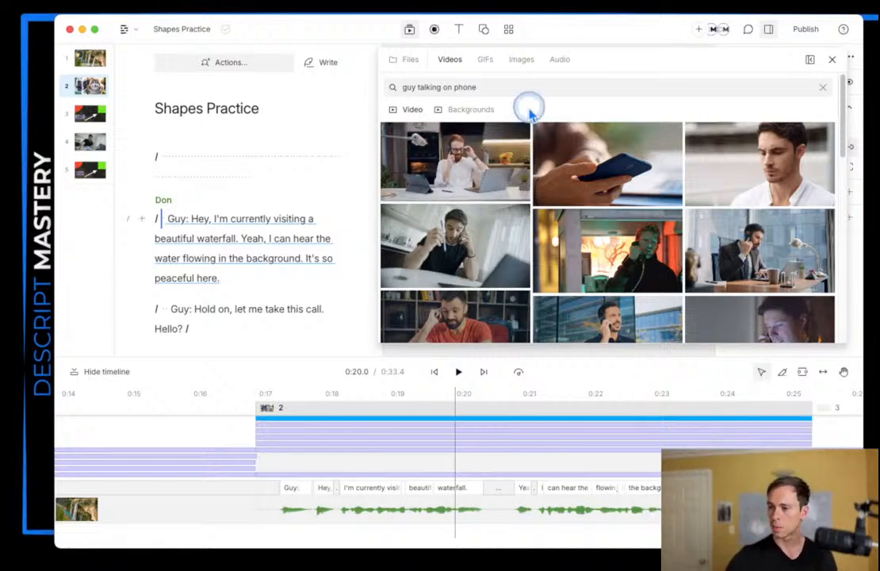
click(512, 63)
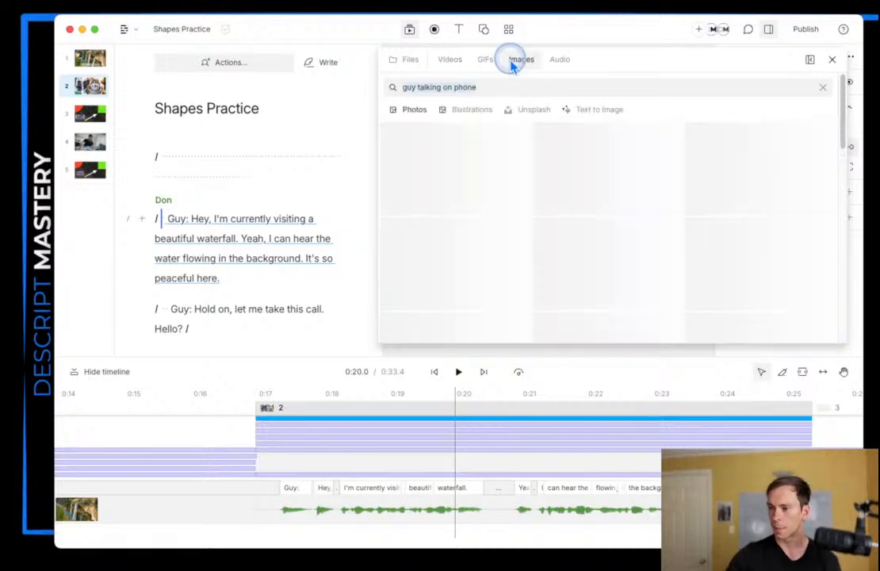
click(448, 64)
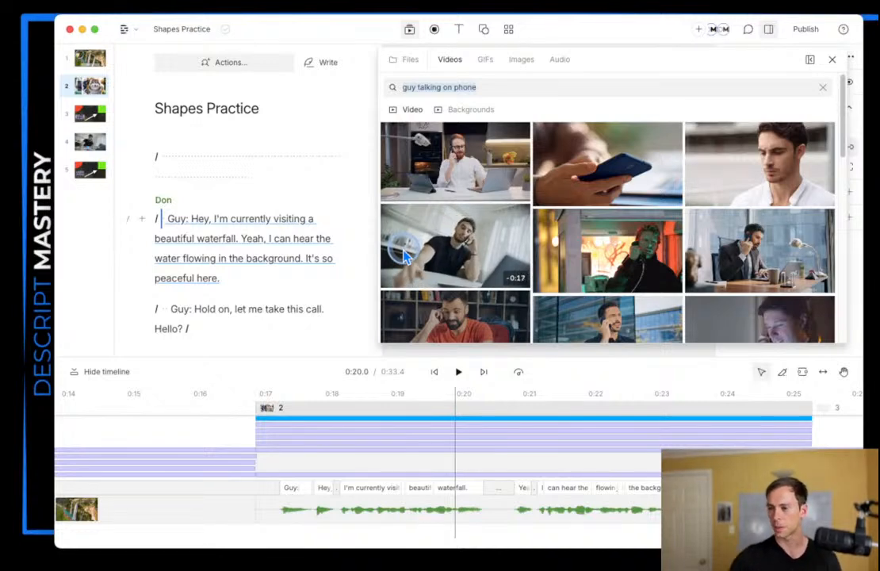
click(523, 65)
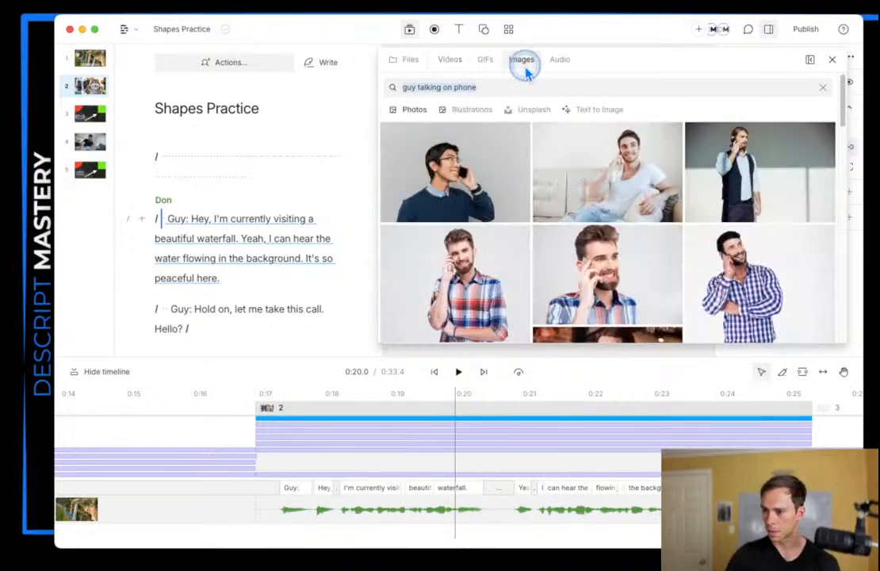
click(586, 111)
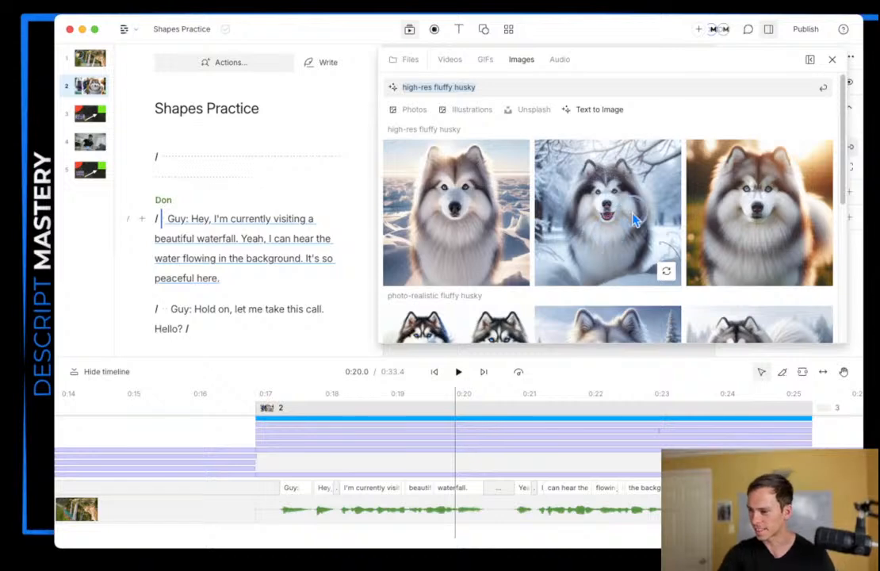
scroll(634, 244, down, 1)
scroll(612, 255, up, 1)
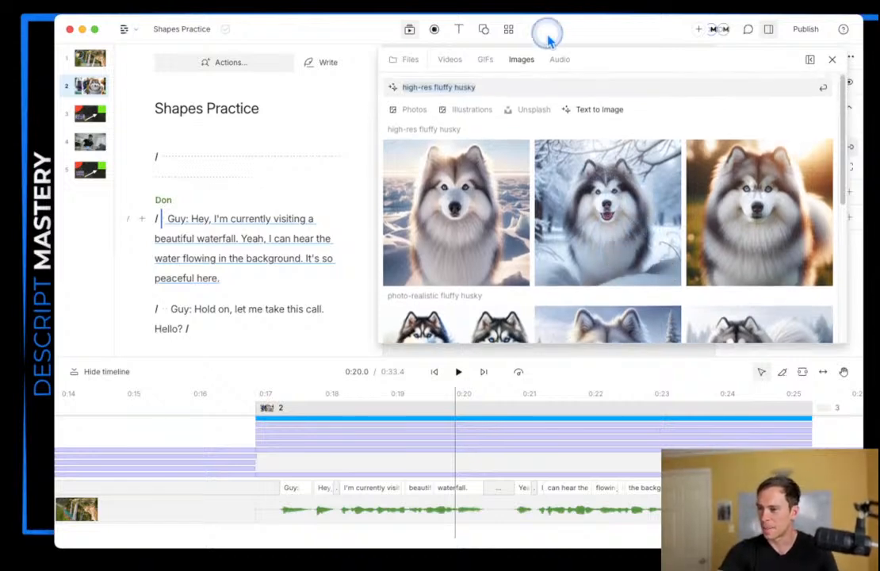
click(559, 59)
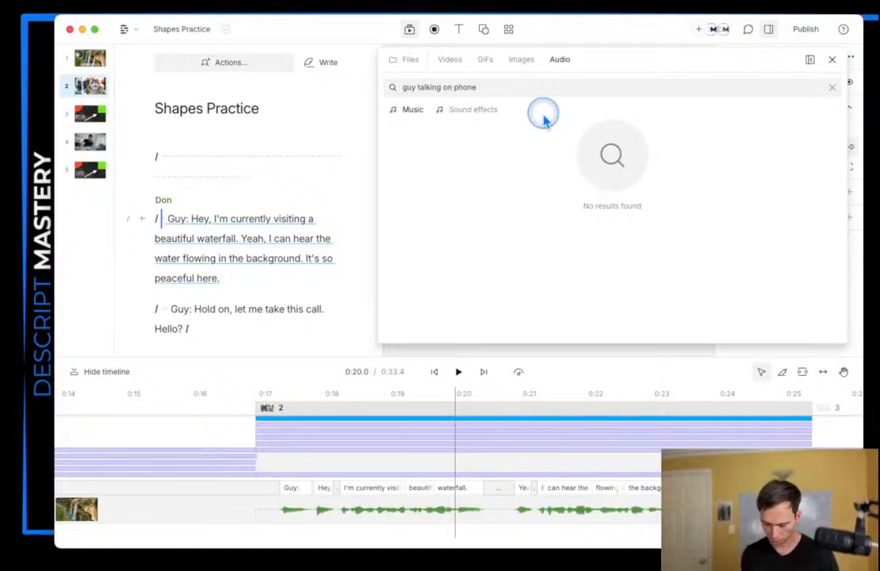
click(523, 64)
click(485, 63)
click(459, 65)
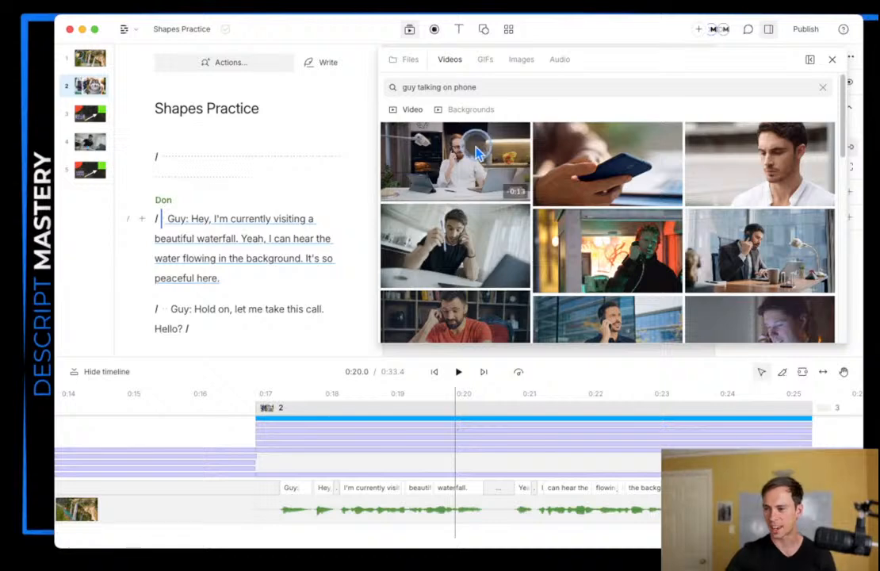
click(409, 30)
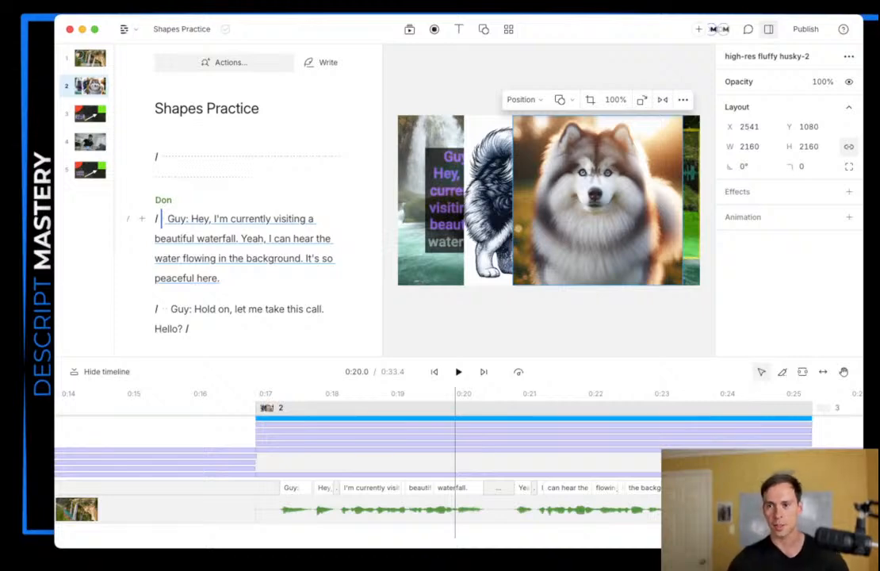
key(super+Tab)
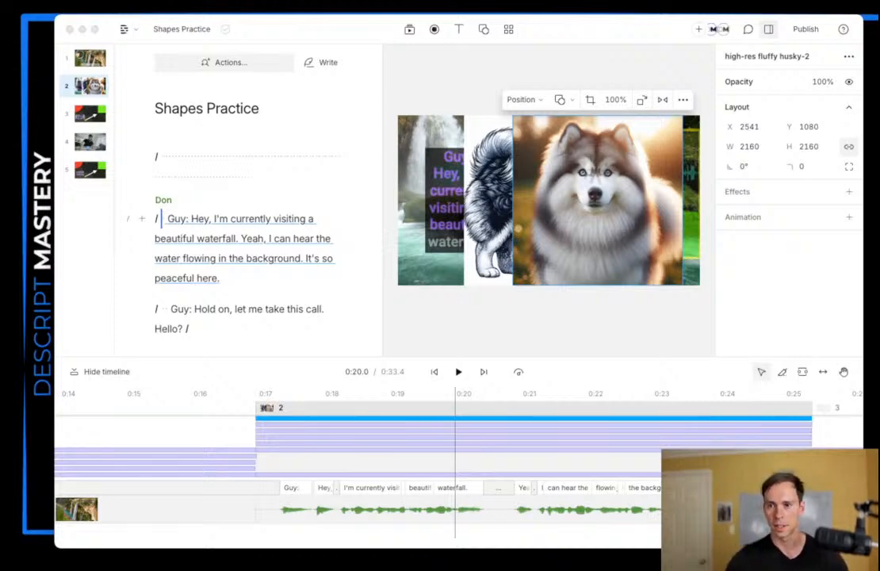